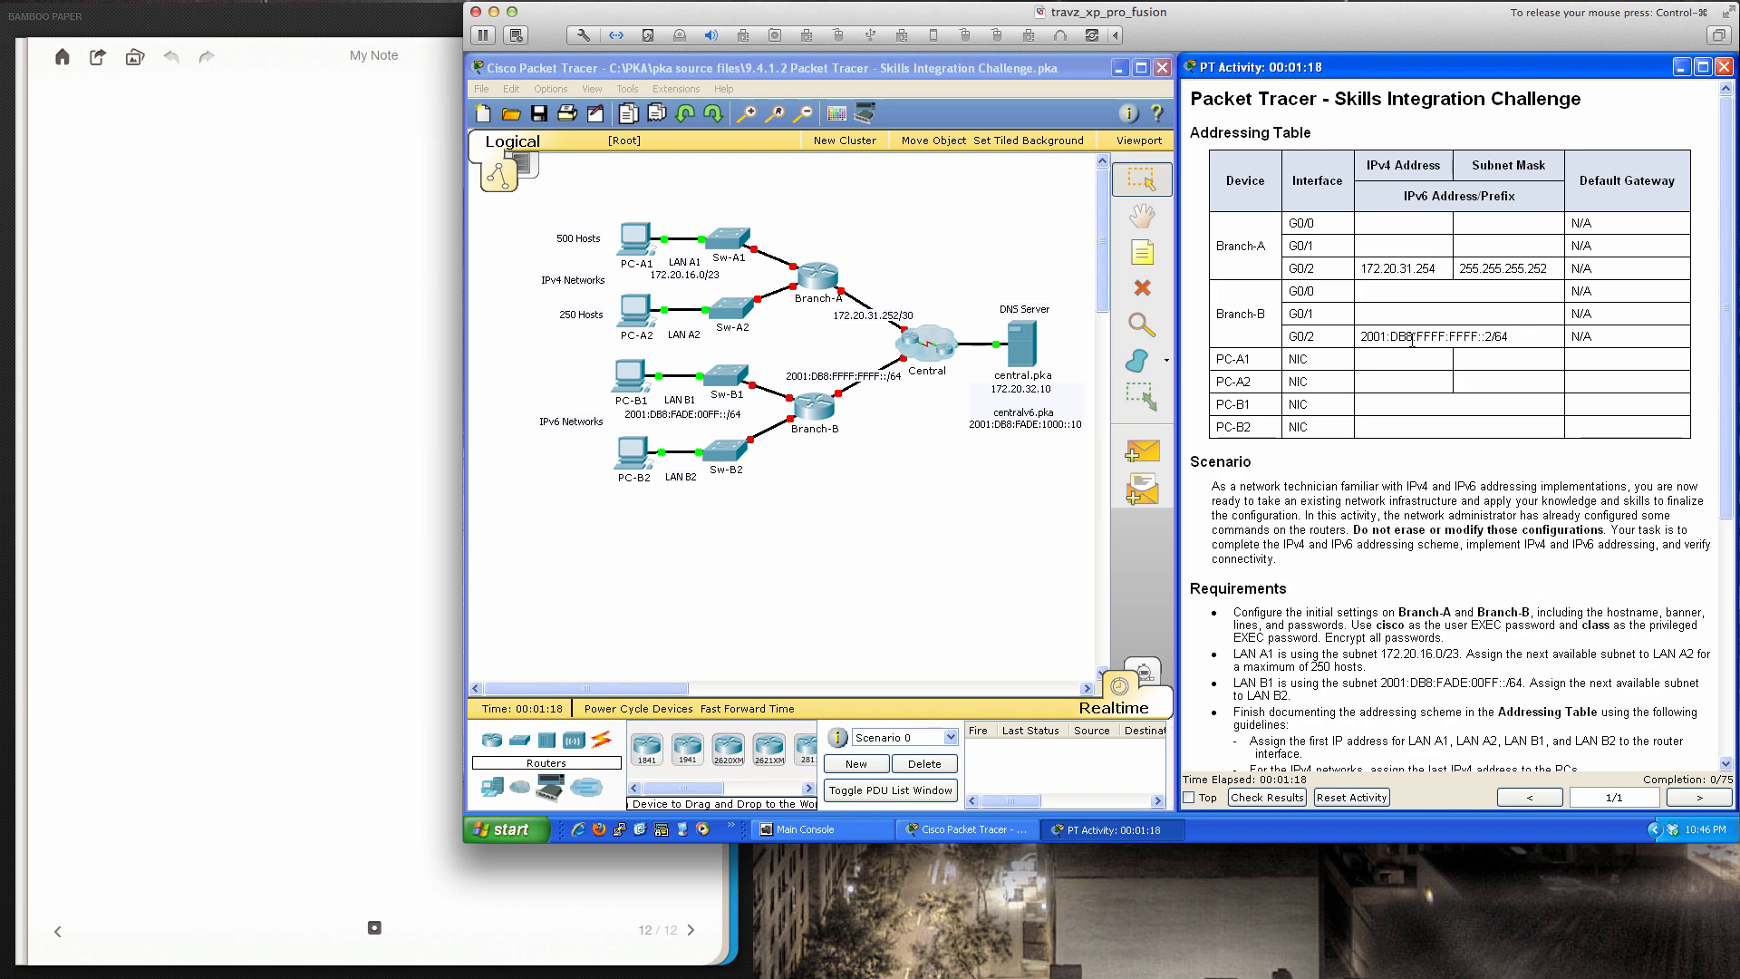
Read through the activity's addressing table and requirements, then grade progress with Check Results
scroll(1411, 368, "down", 5)
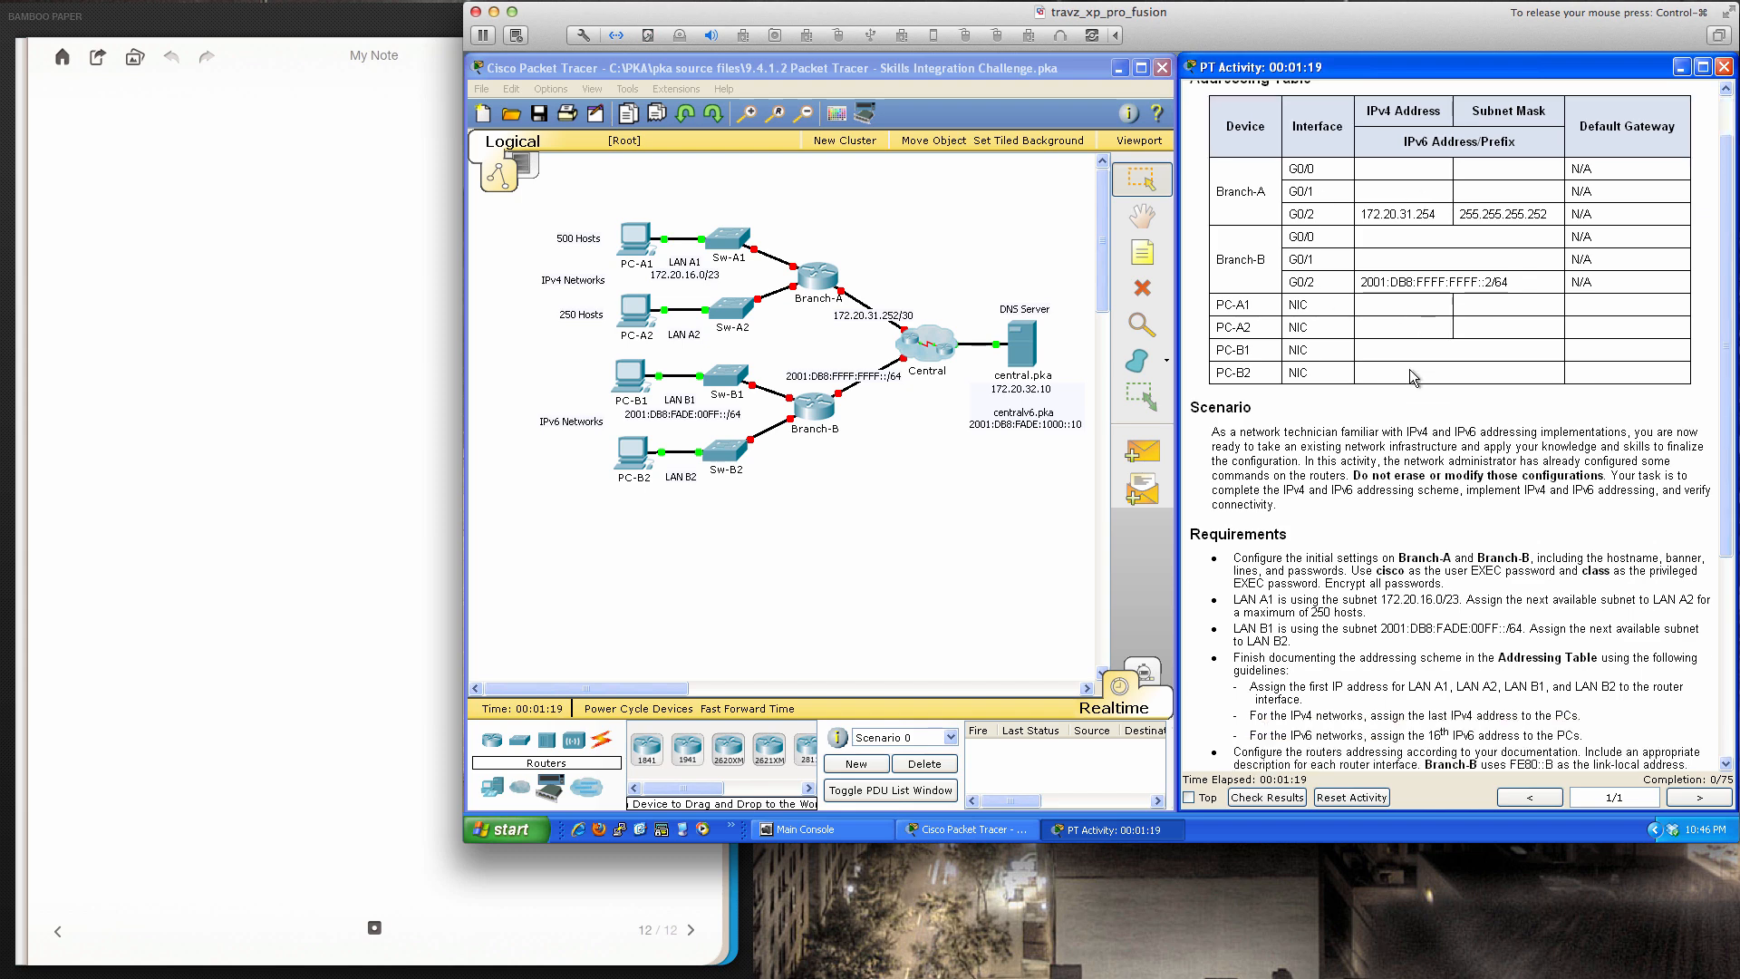
scroll(1410, 377, "down", 1)
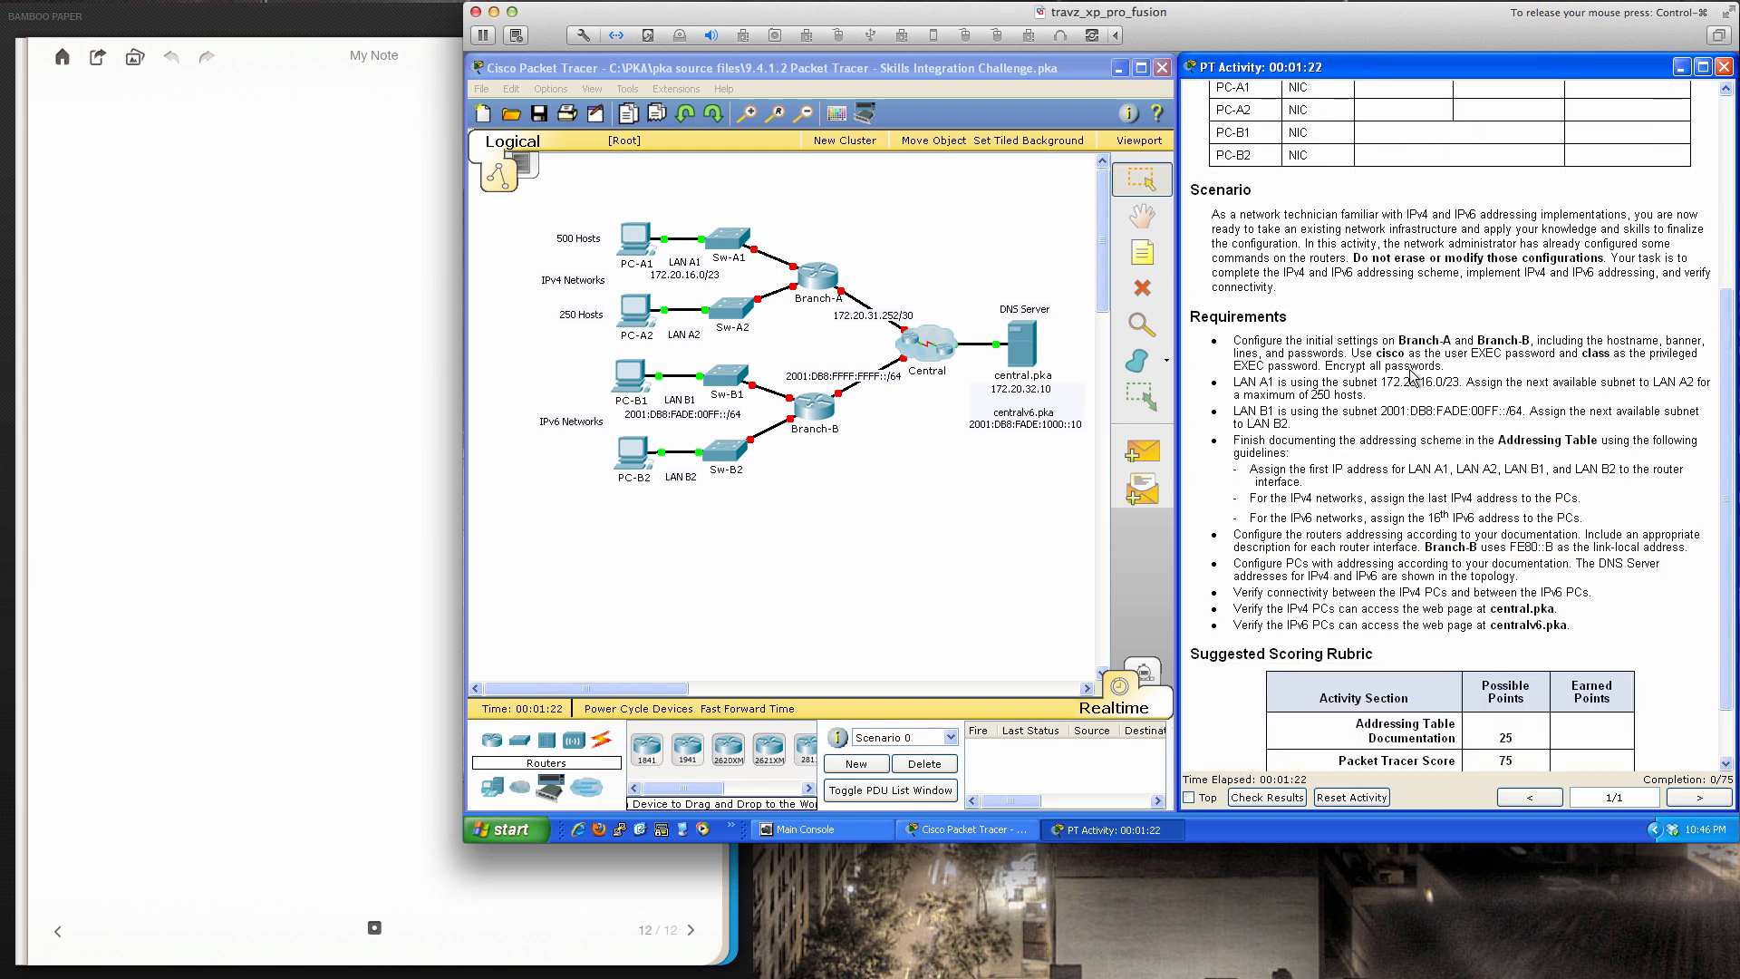
scroll(1410, 372, "up", 4)
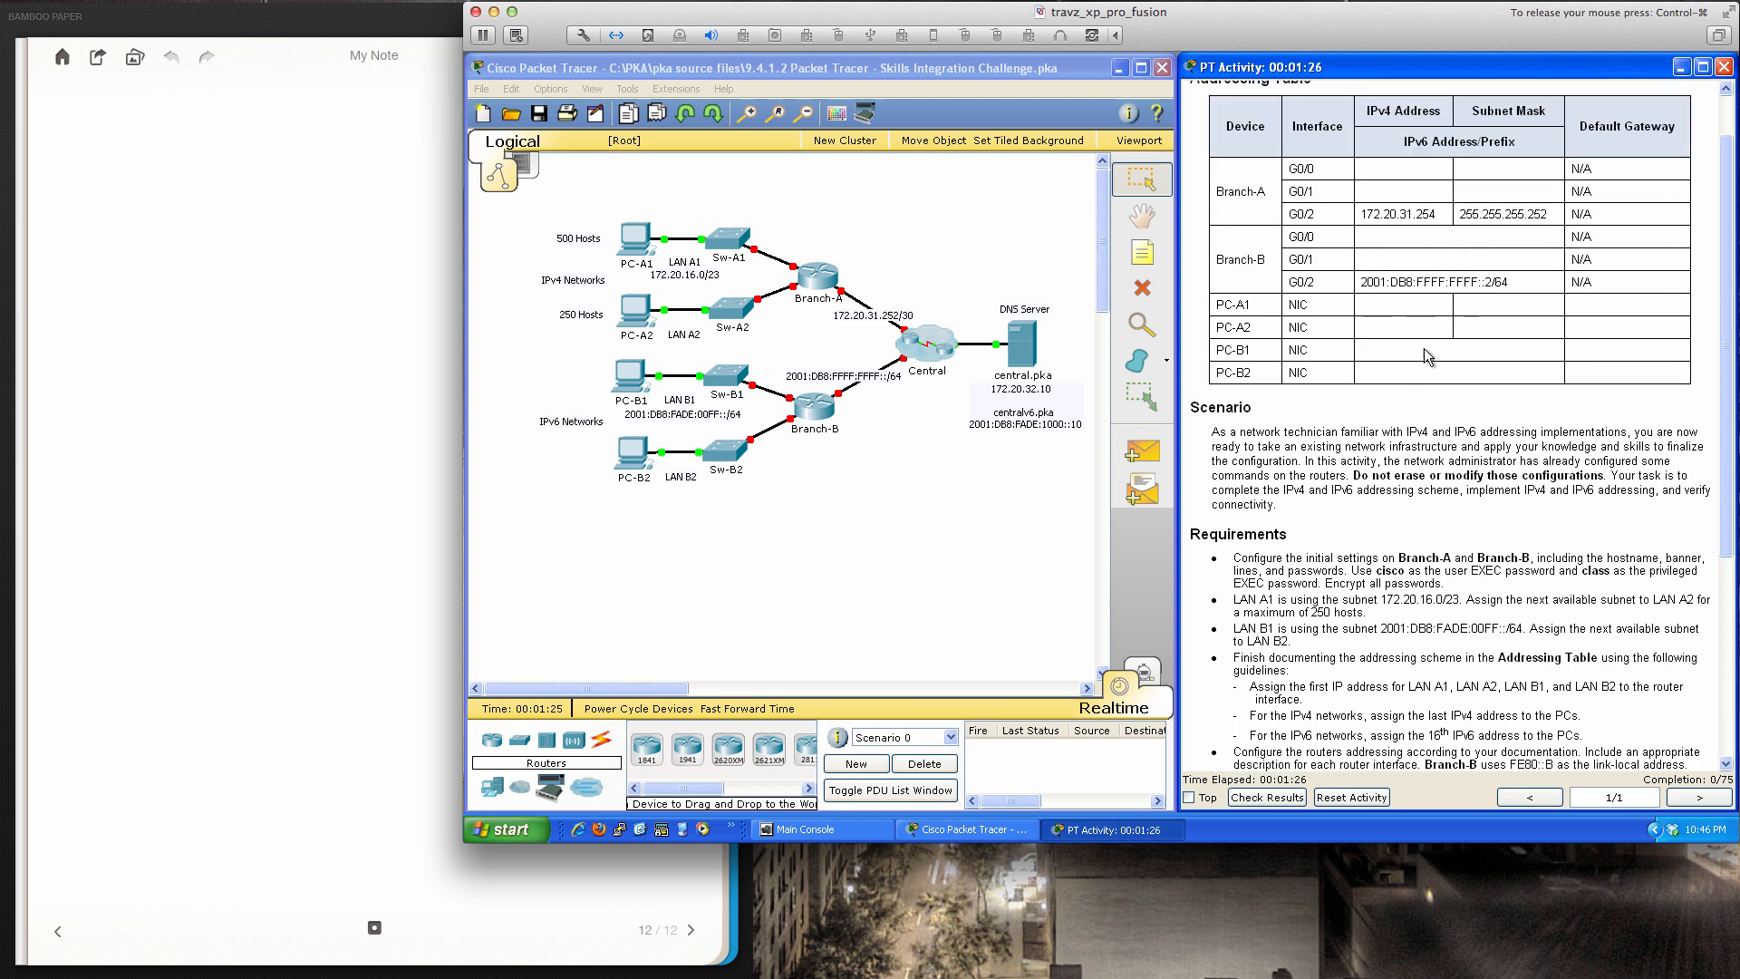
scroll(1412, 311, "down", 5)
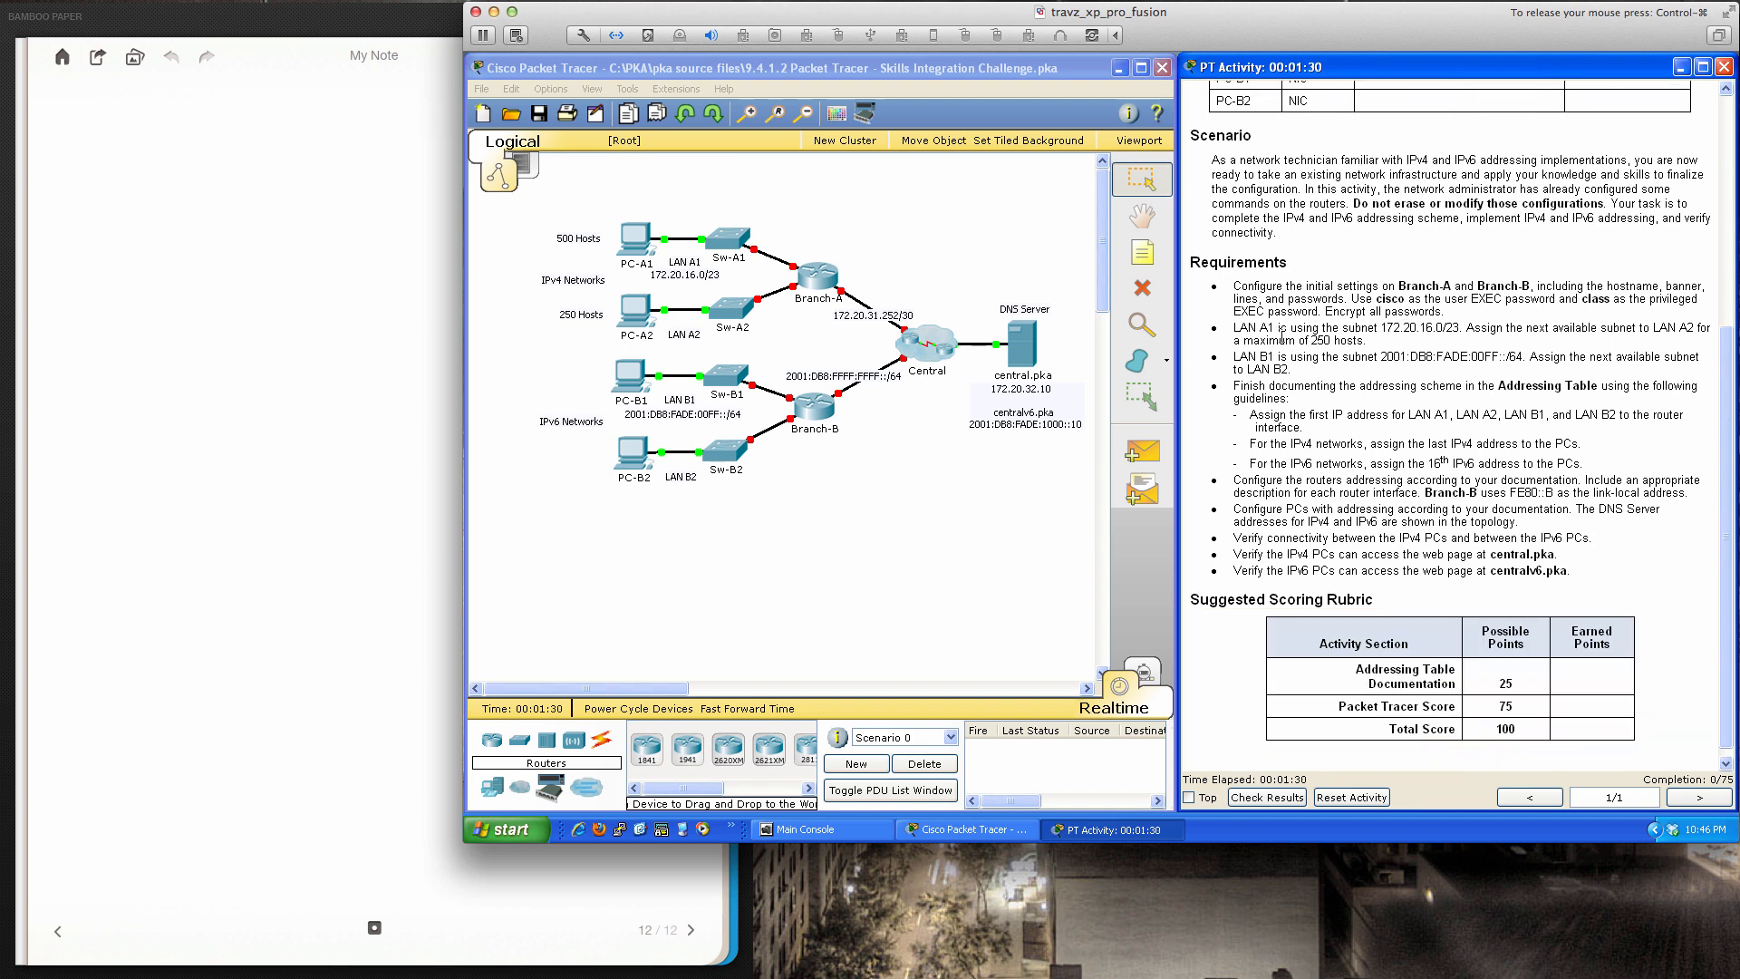
scroll(1288, 349, "down", 1)
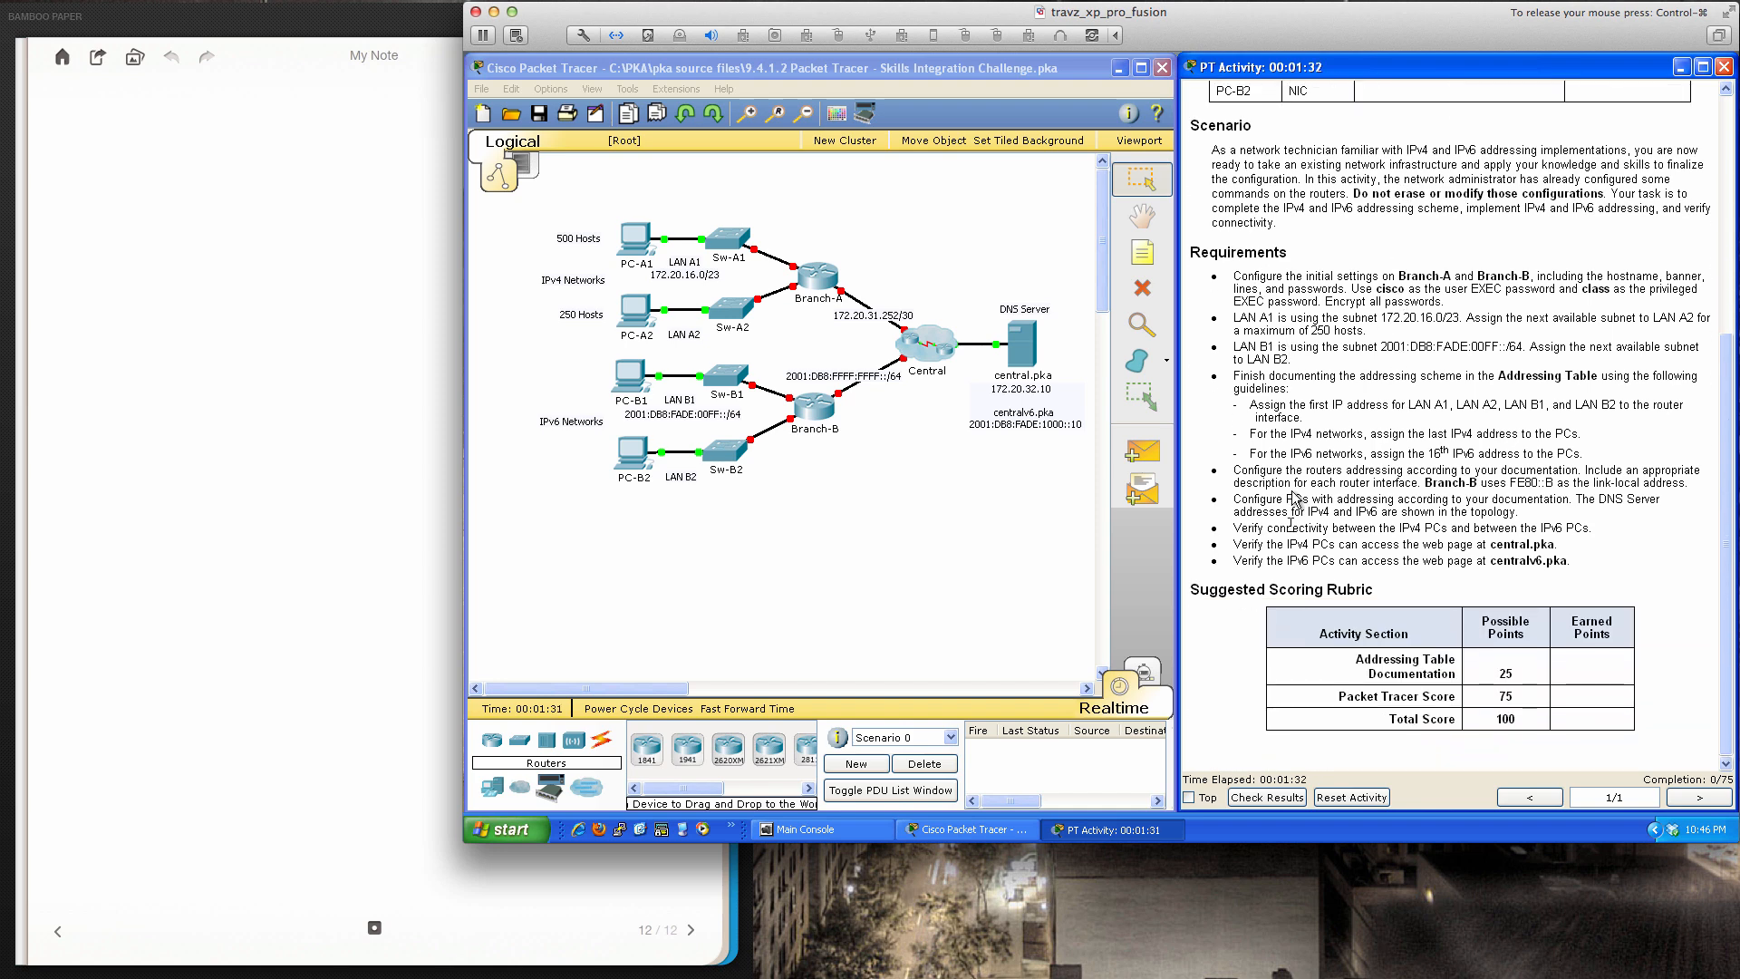
left_click(1268, 797)
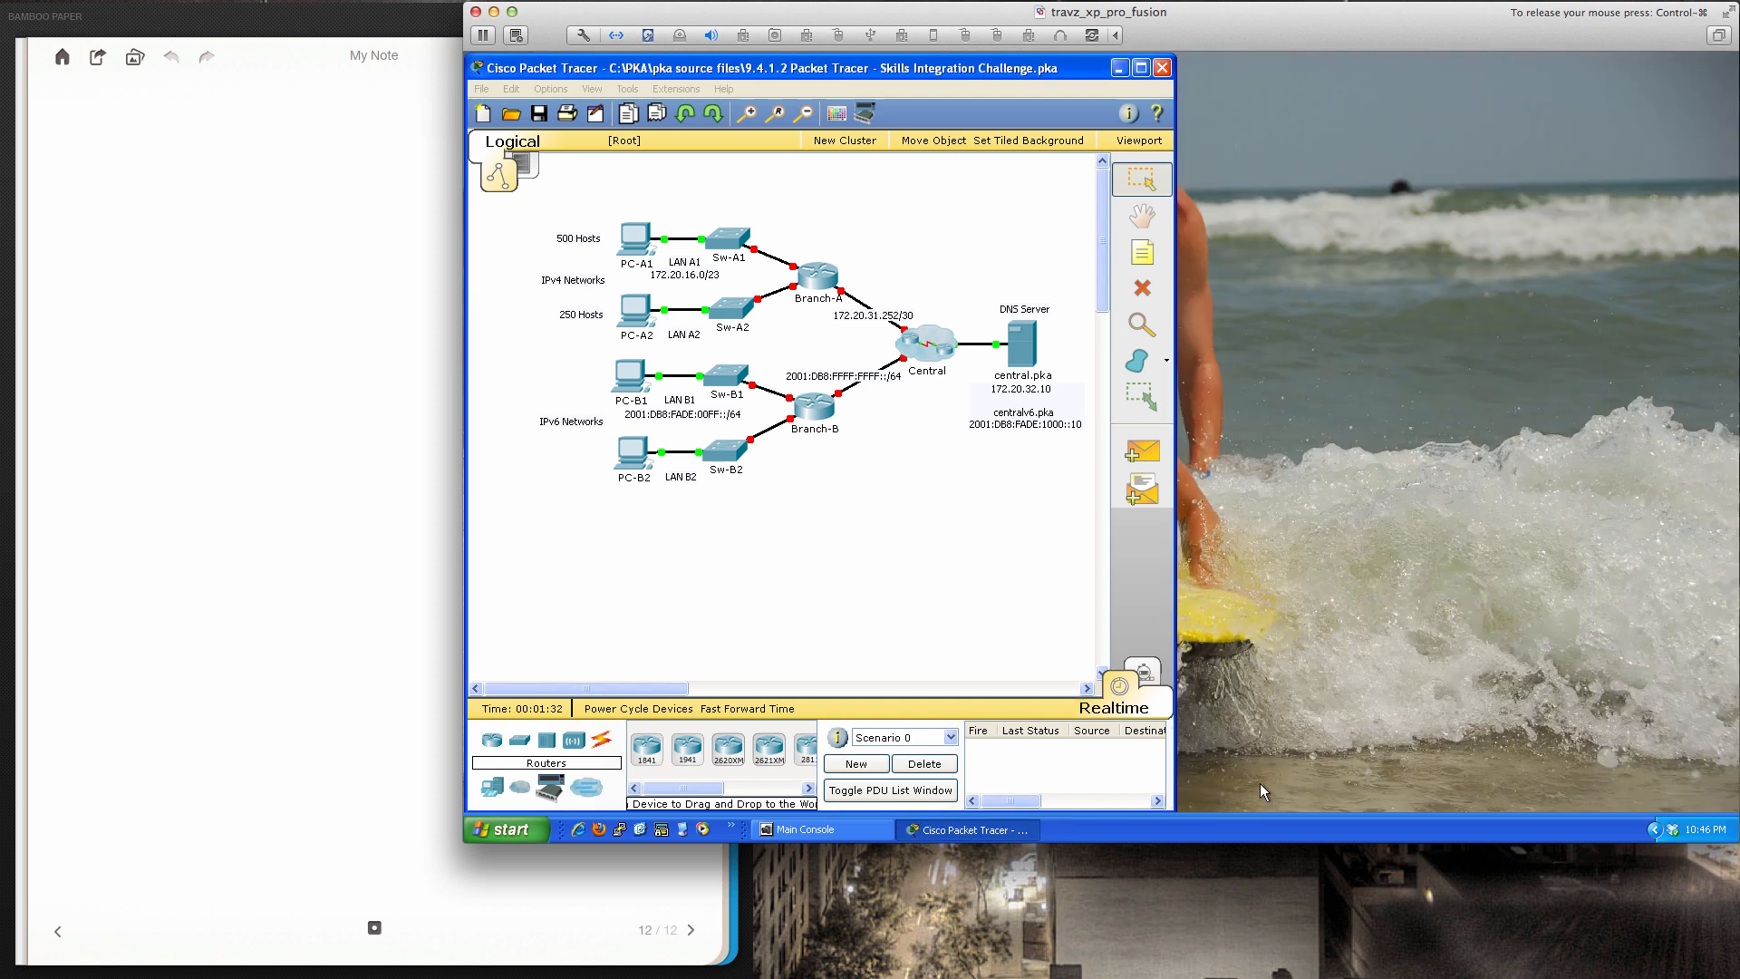
Inspect the Assessment Items tree behind the 0/75 score, then close Activity Results
left_click(649, 186)
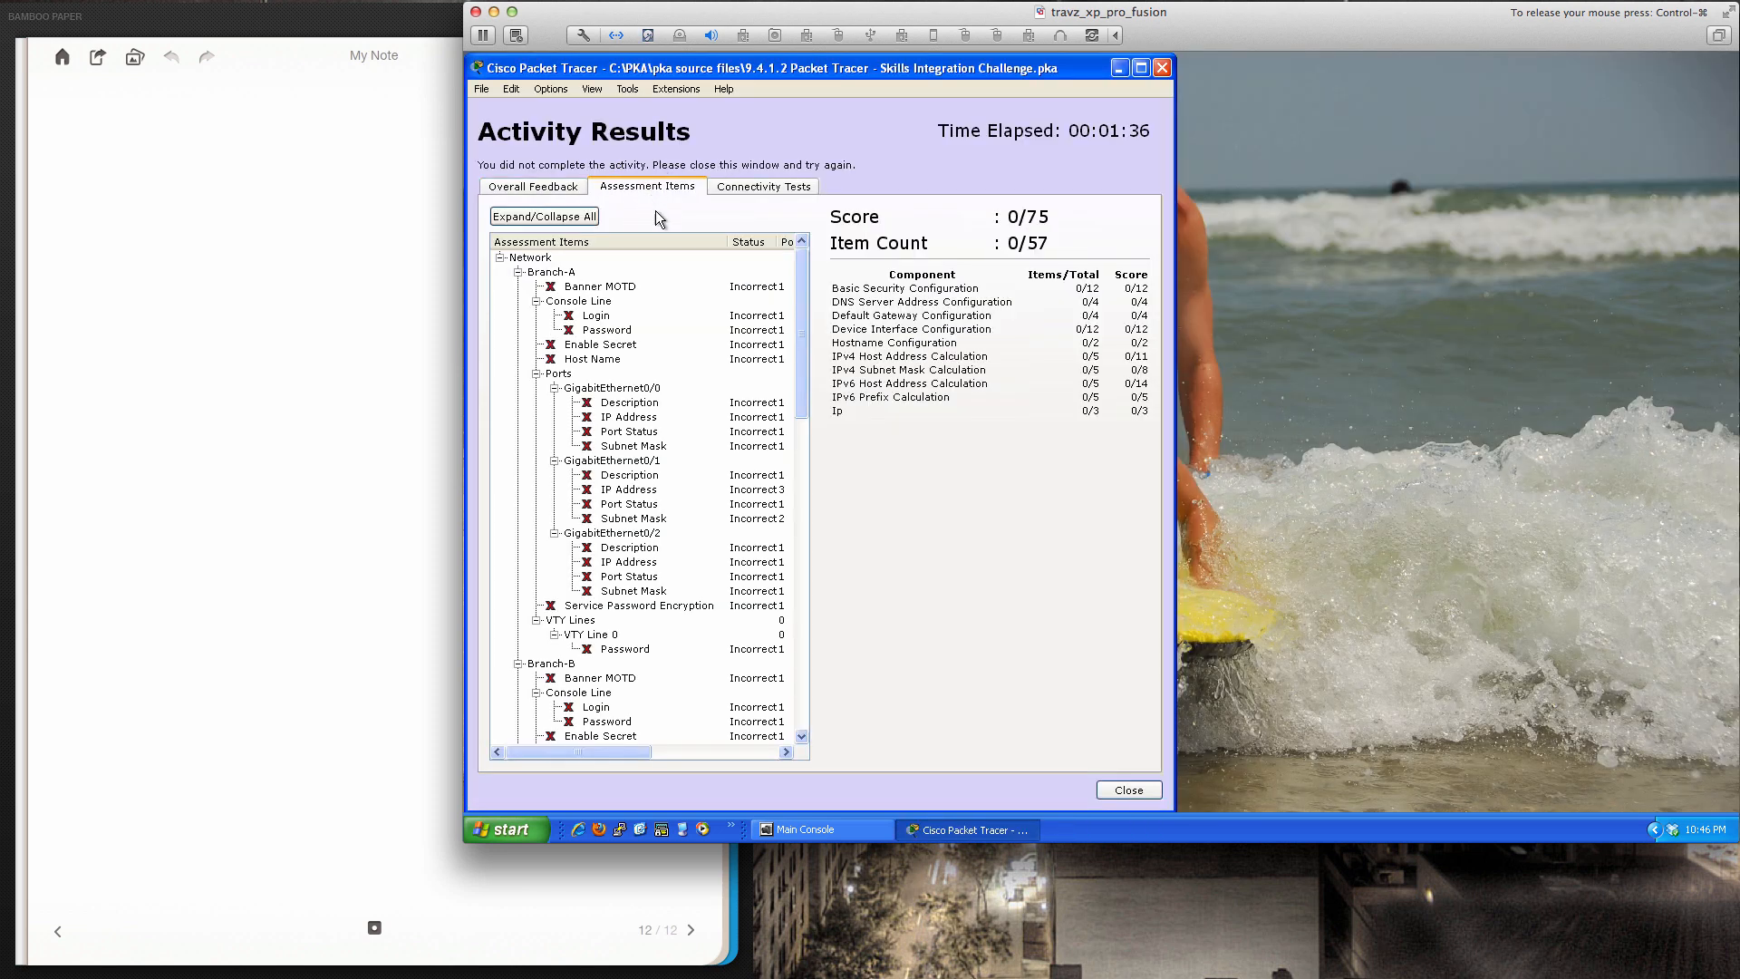
left_click(797, 319)
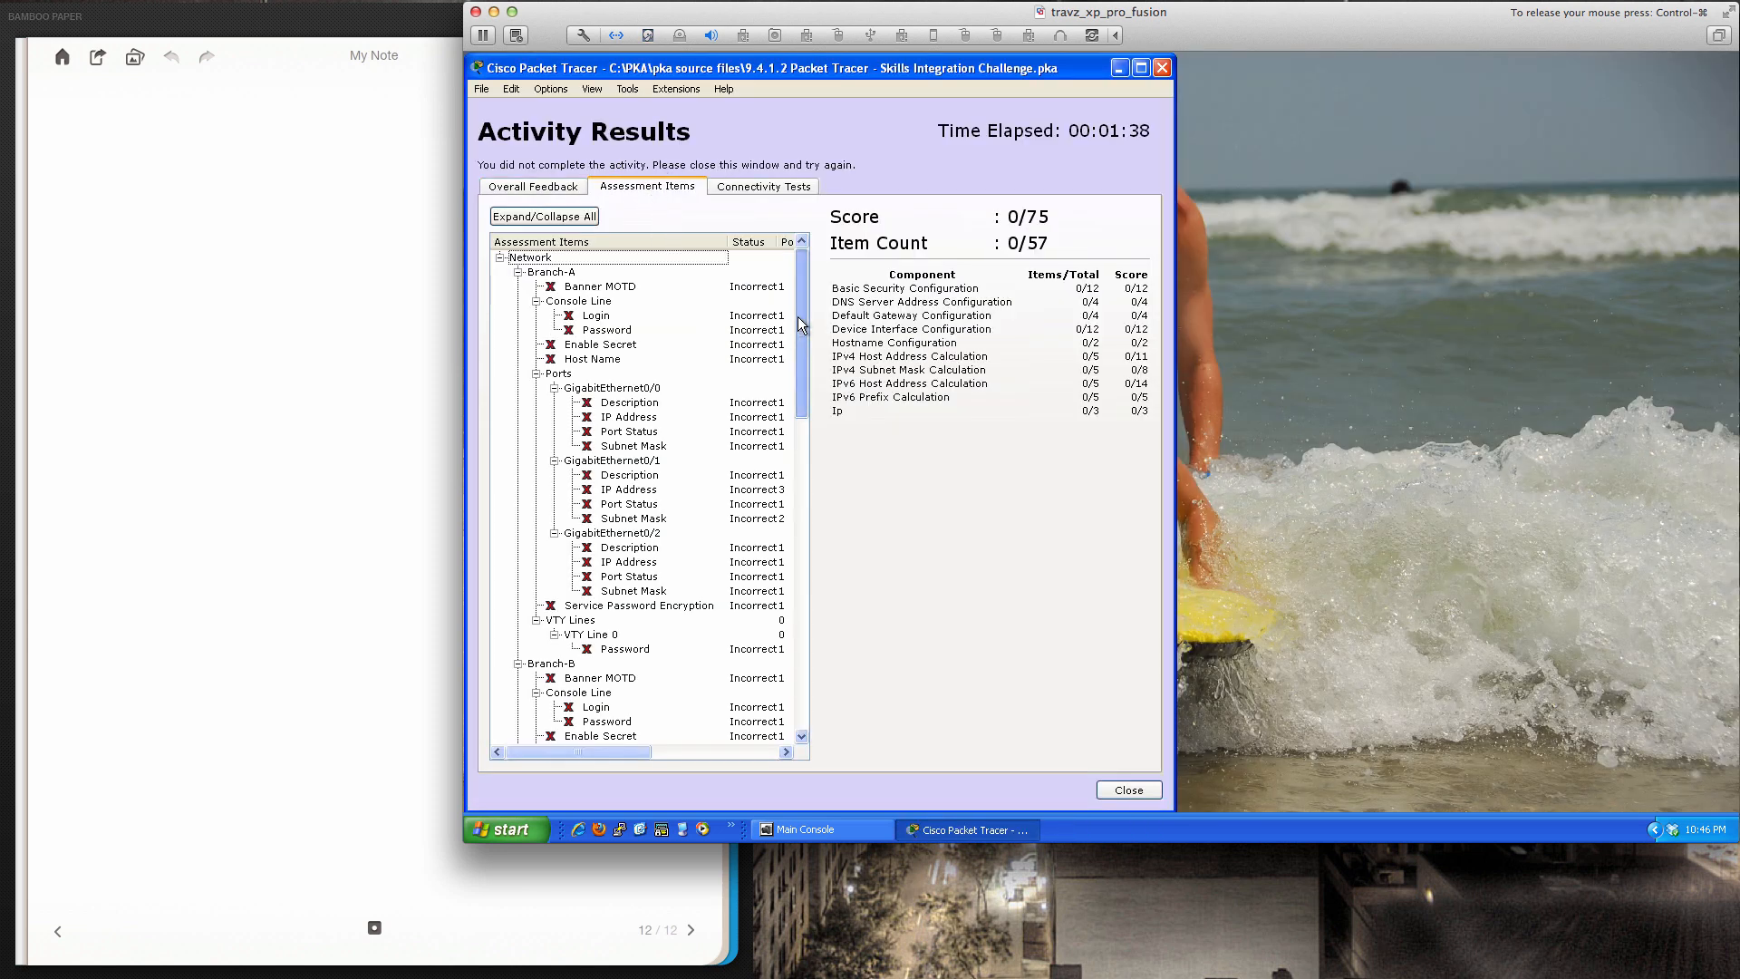
mouse_move(798, 317)
left_mouse_down()
mouse_move(799, 642)
mouse_move(797, 306)
left_mouse_up()
left_click(1115, 790)
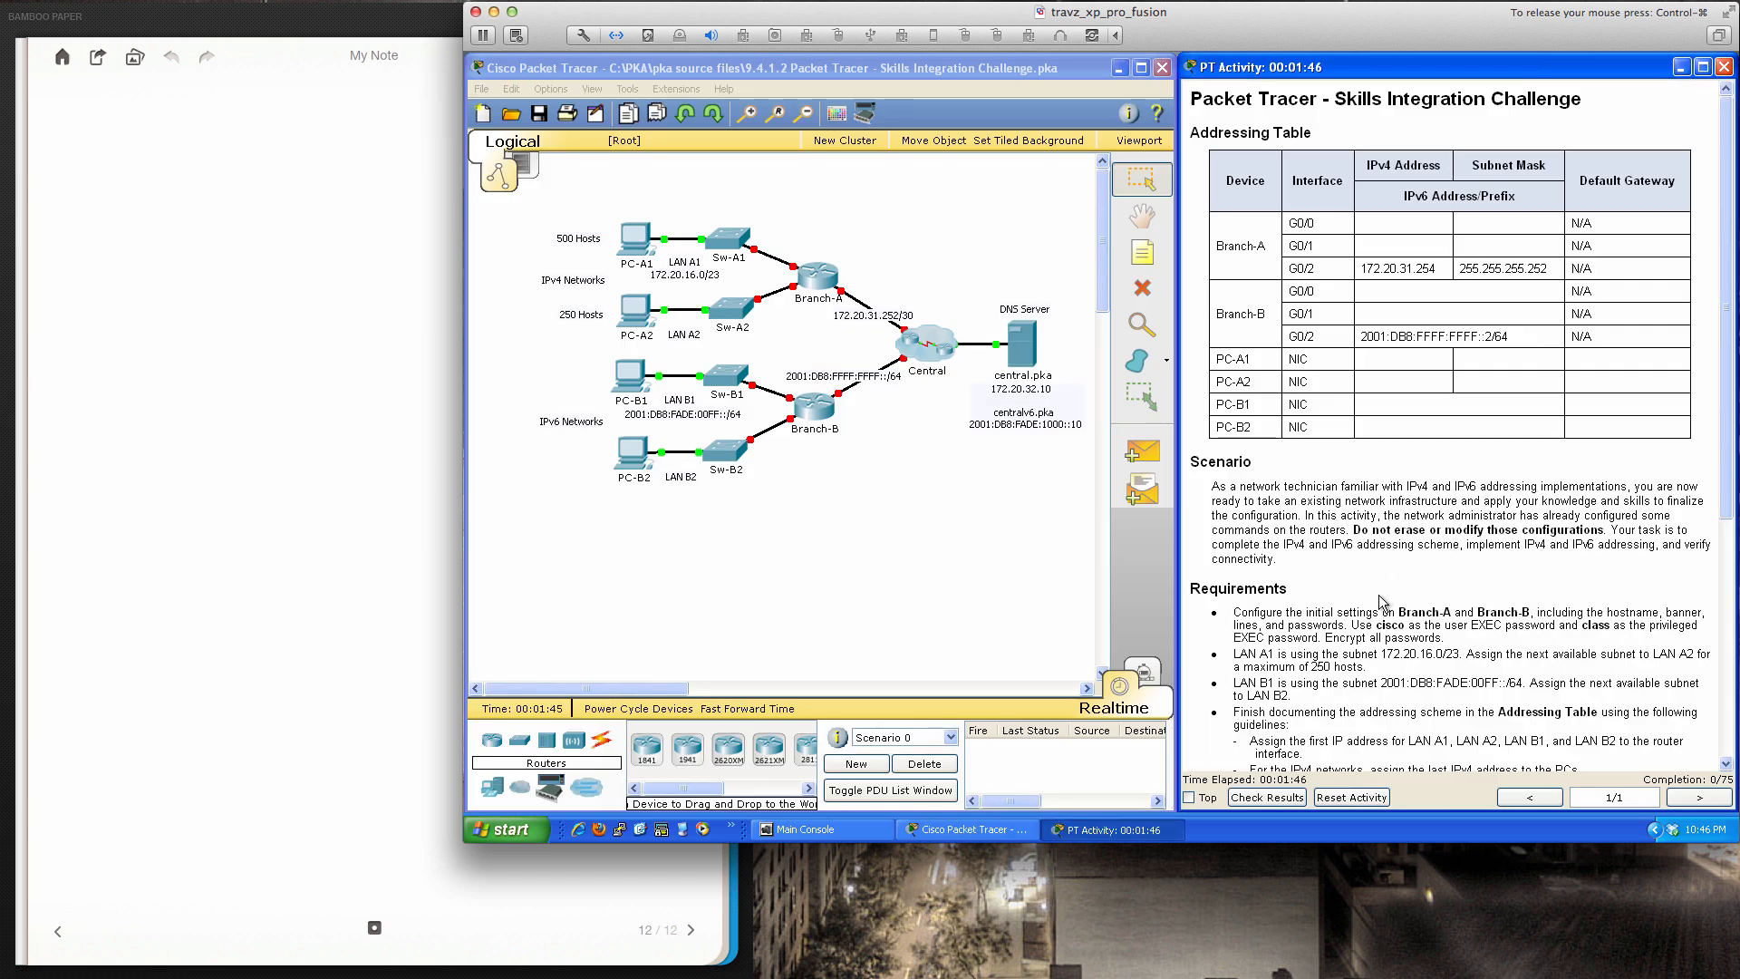
scroll(1396, 581, "down", 5)
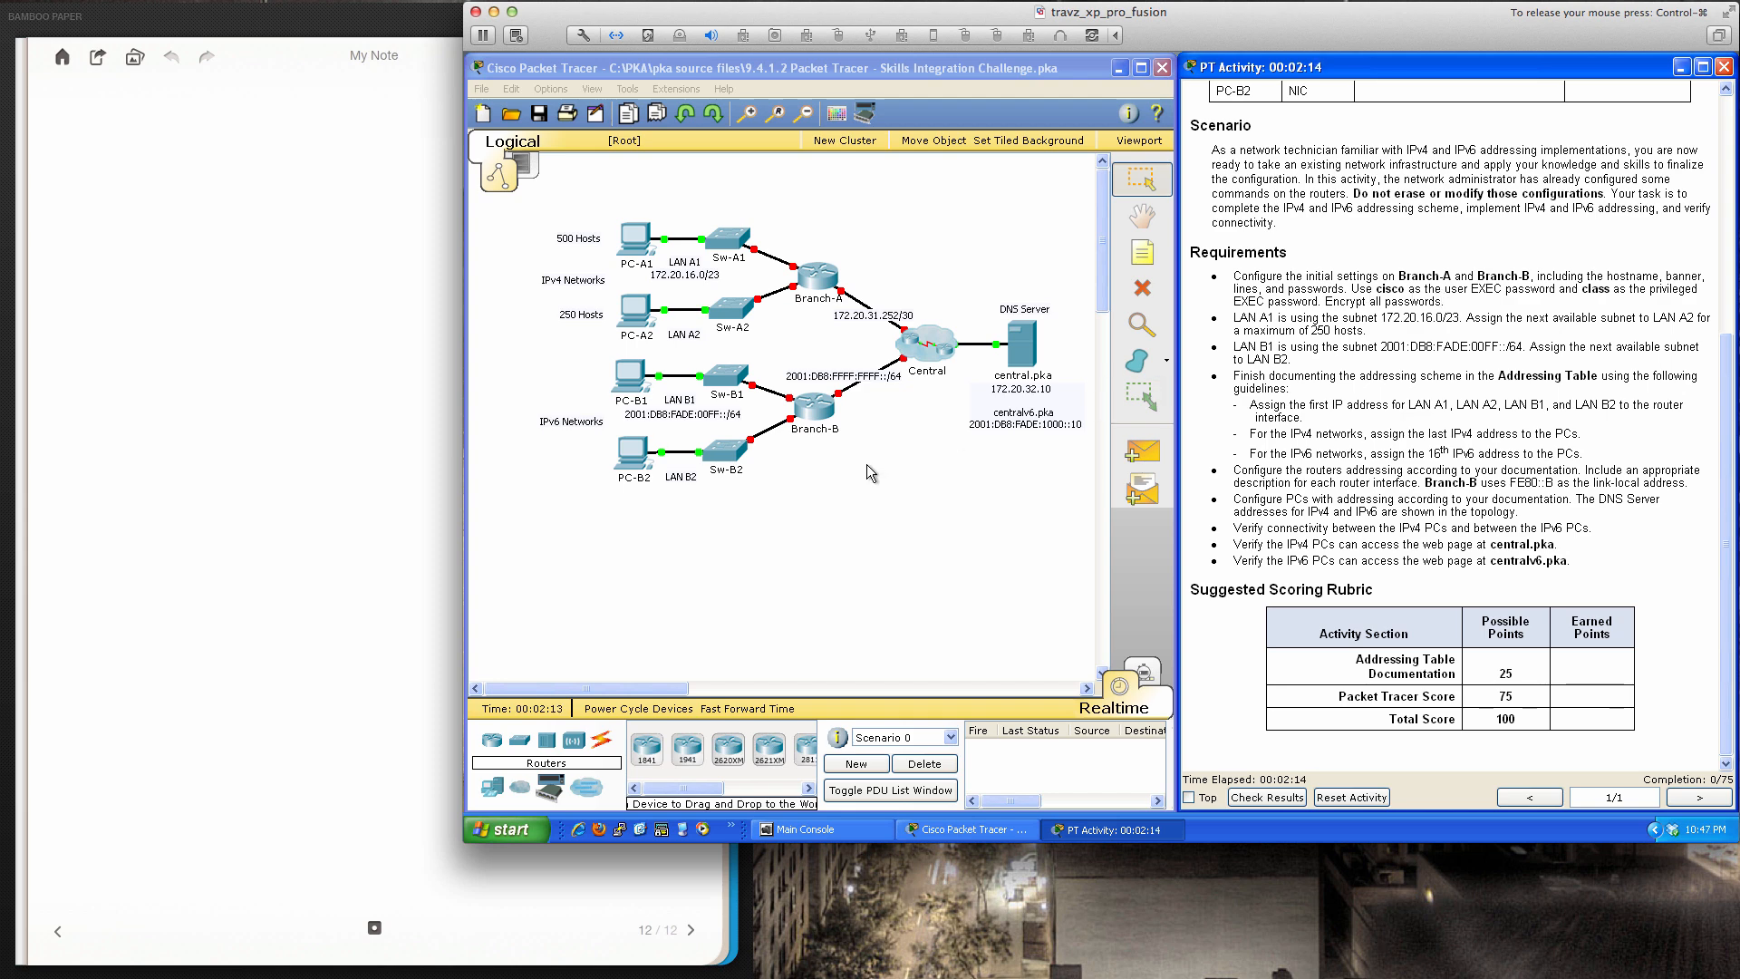
left_click(820, 282)
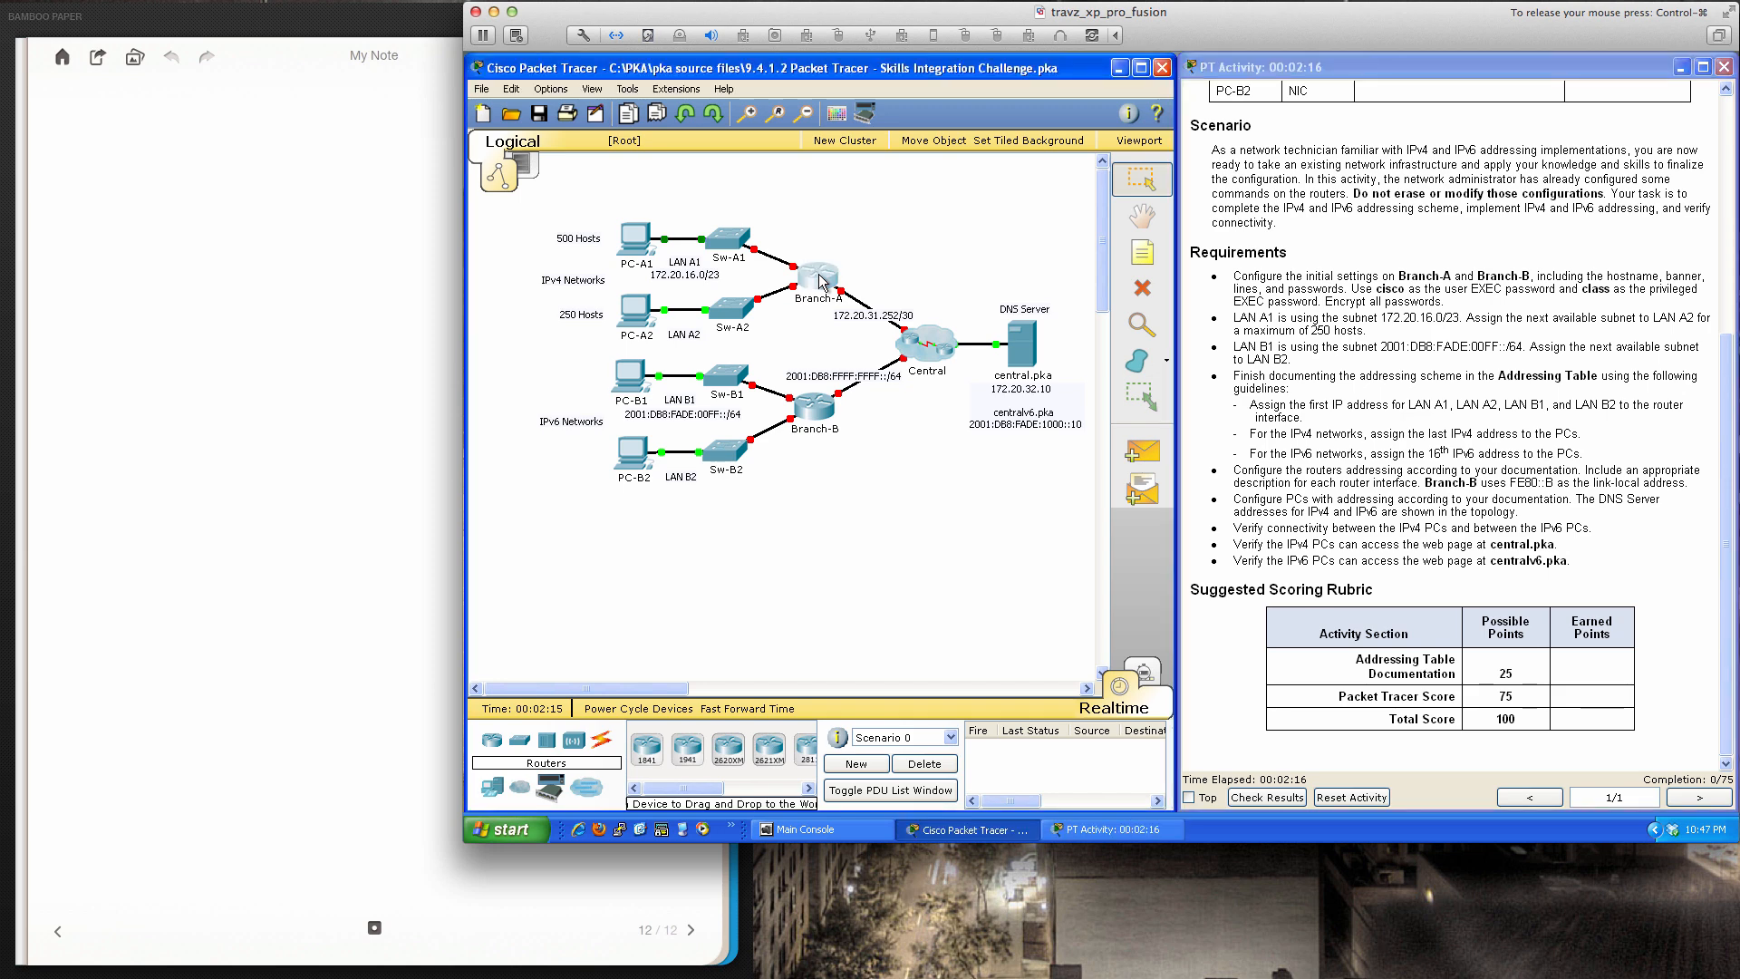
Open Branch-A's CLI and enter privileged and global configuration mode with en and conf t
left_click(820, 282)
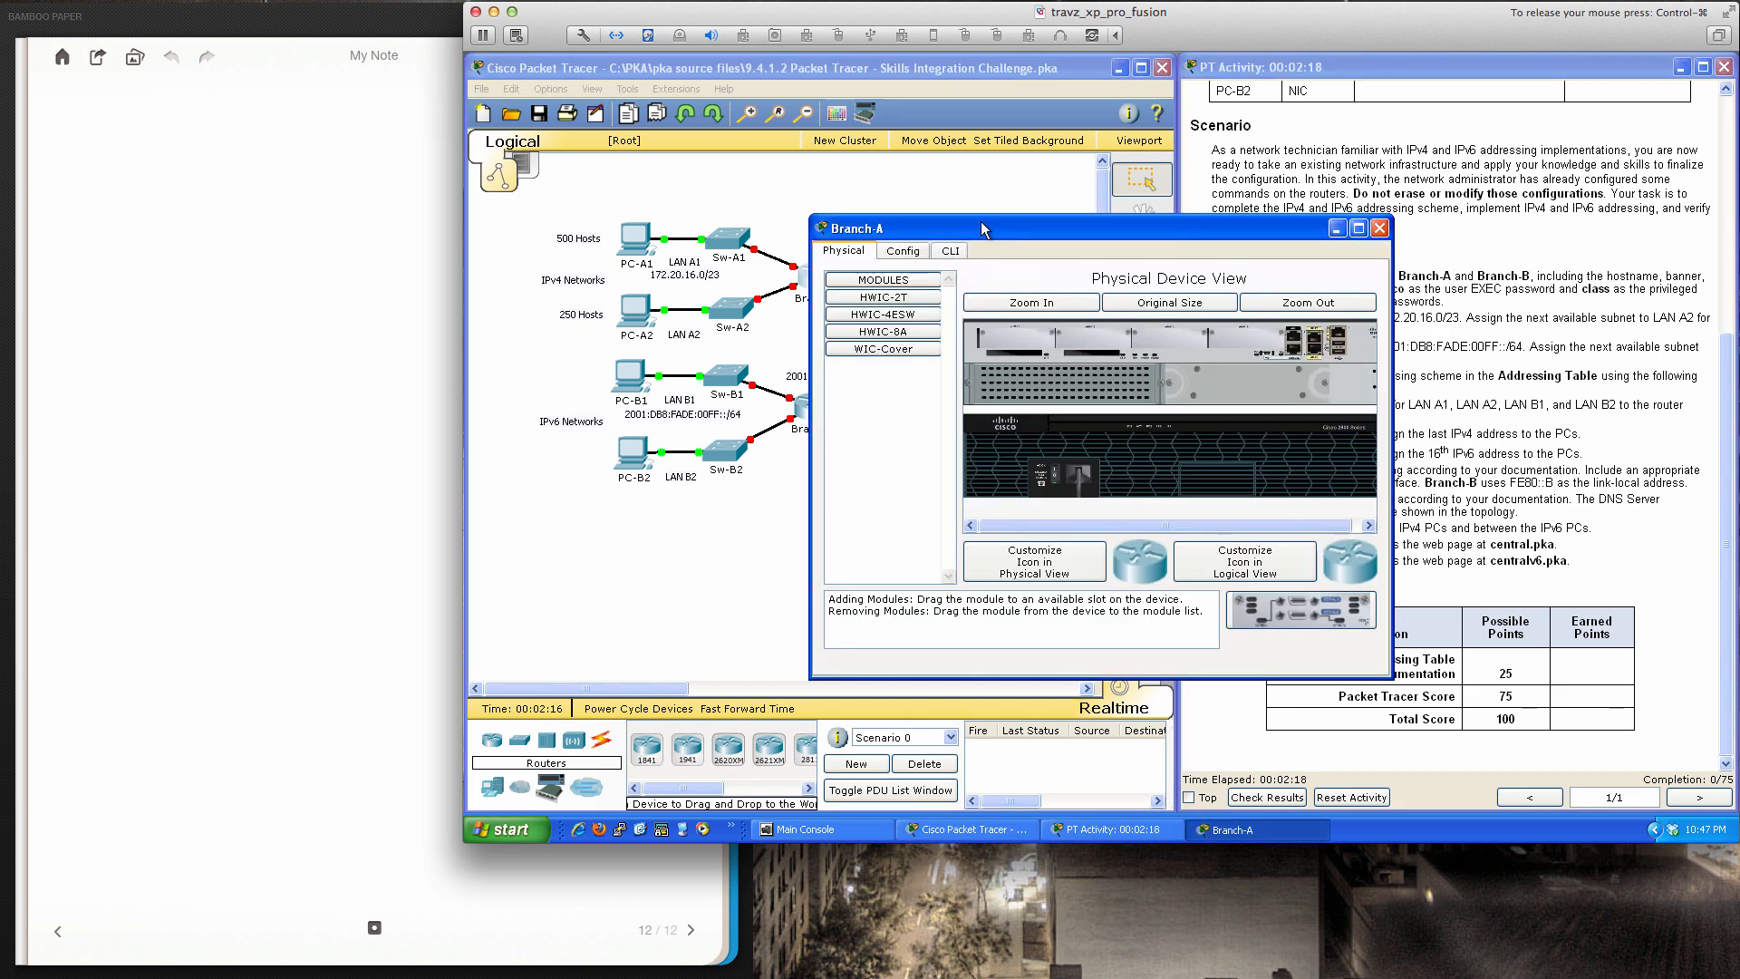
left_click_drag(984, 232, 717, 340)
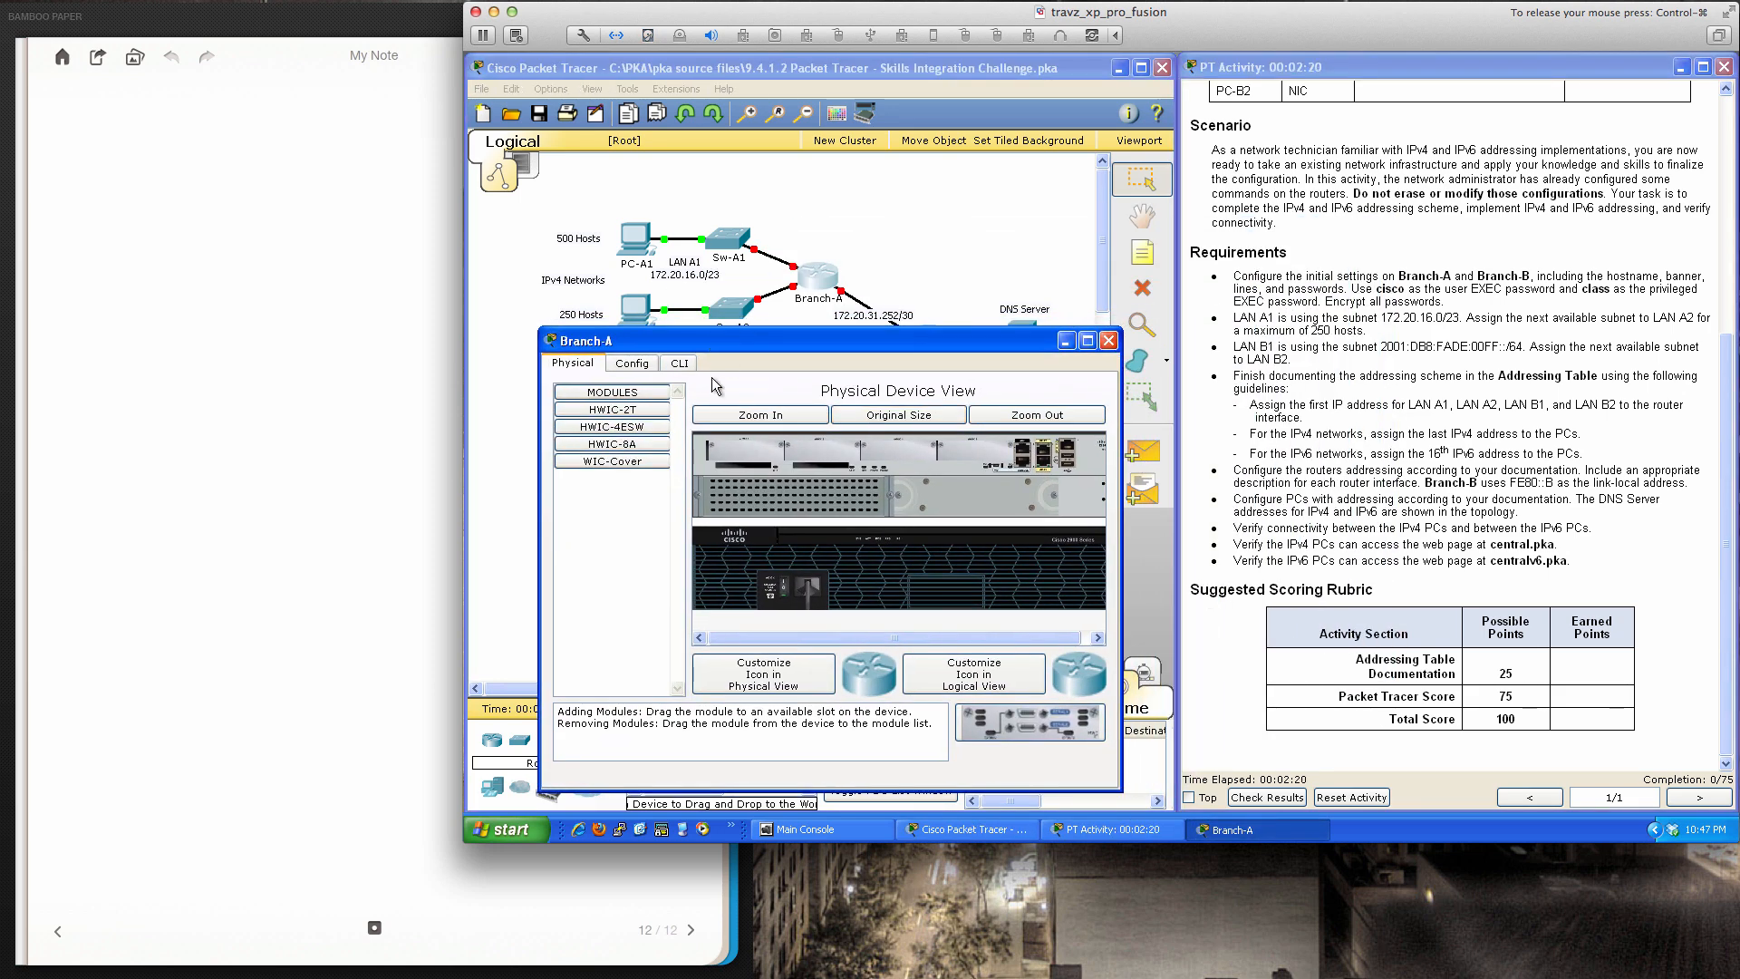
left_click(680, 363)
key("Return")
key("Return")
key("Return")
key("Return")
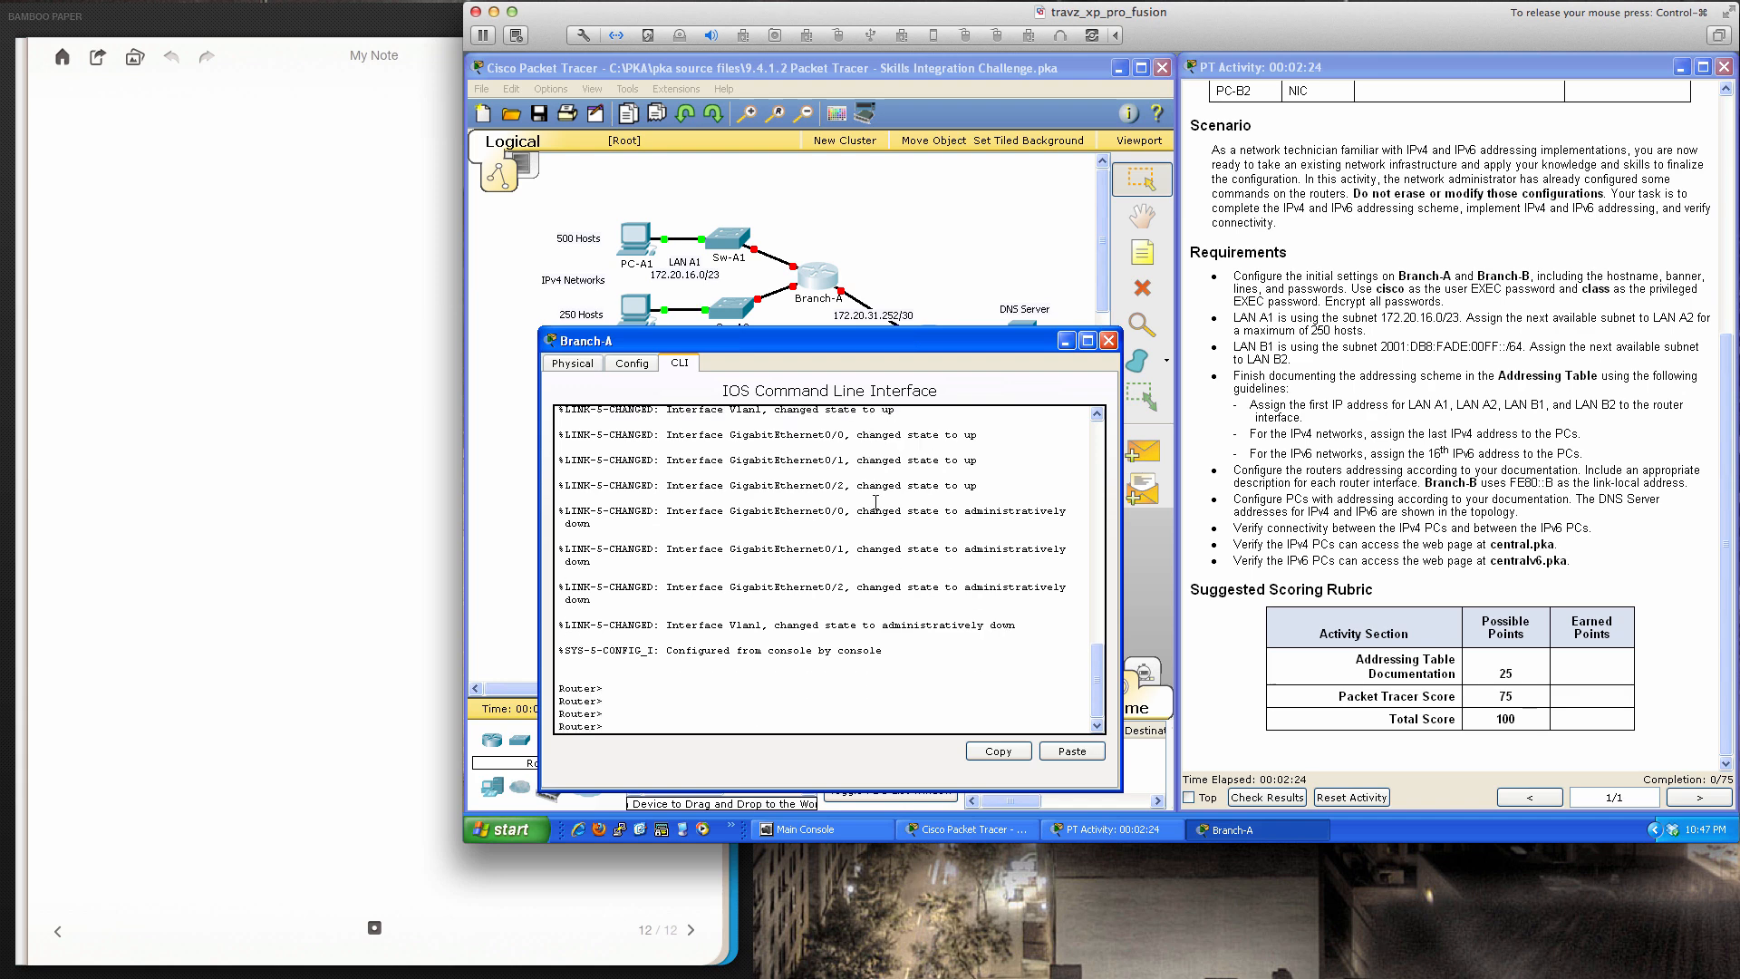
type("en")
key("Return")
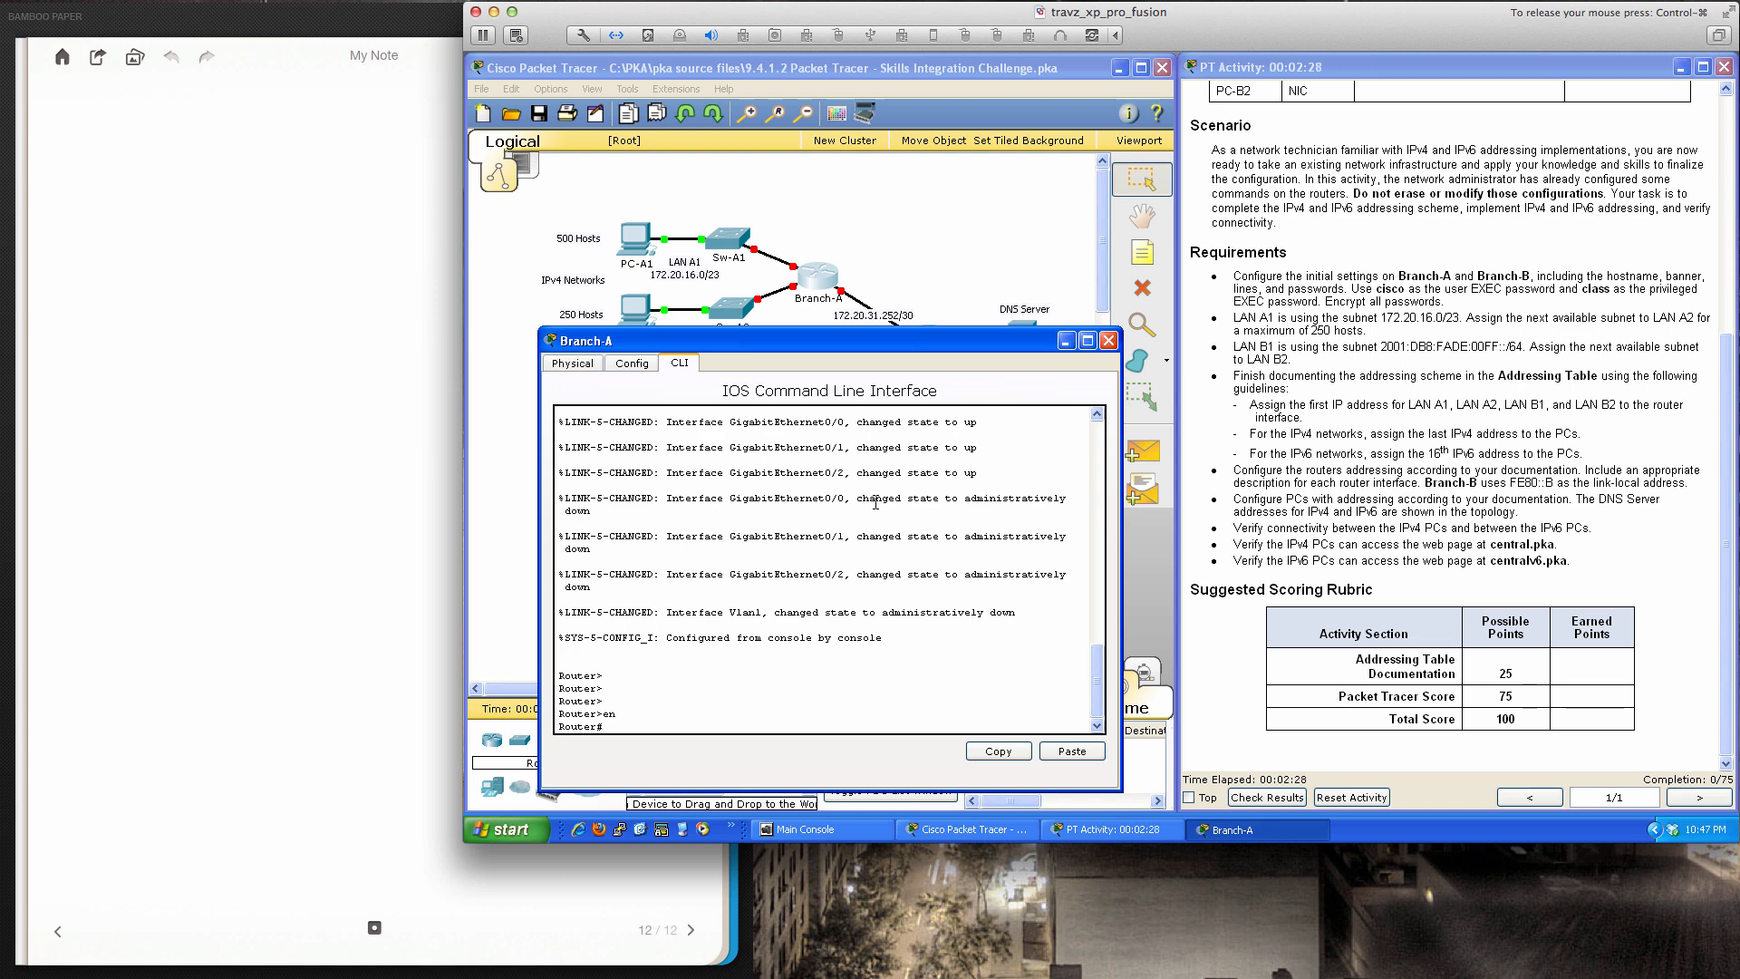
type("conf t")
key("Return")
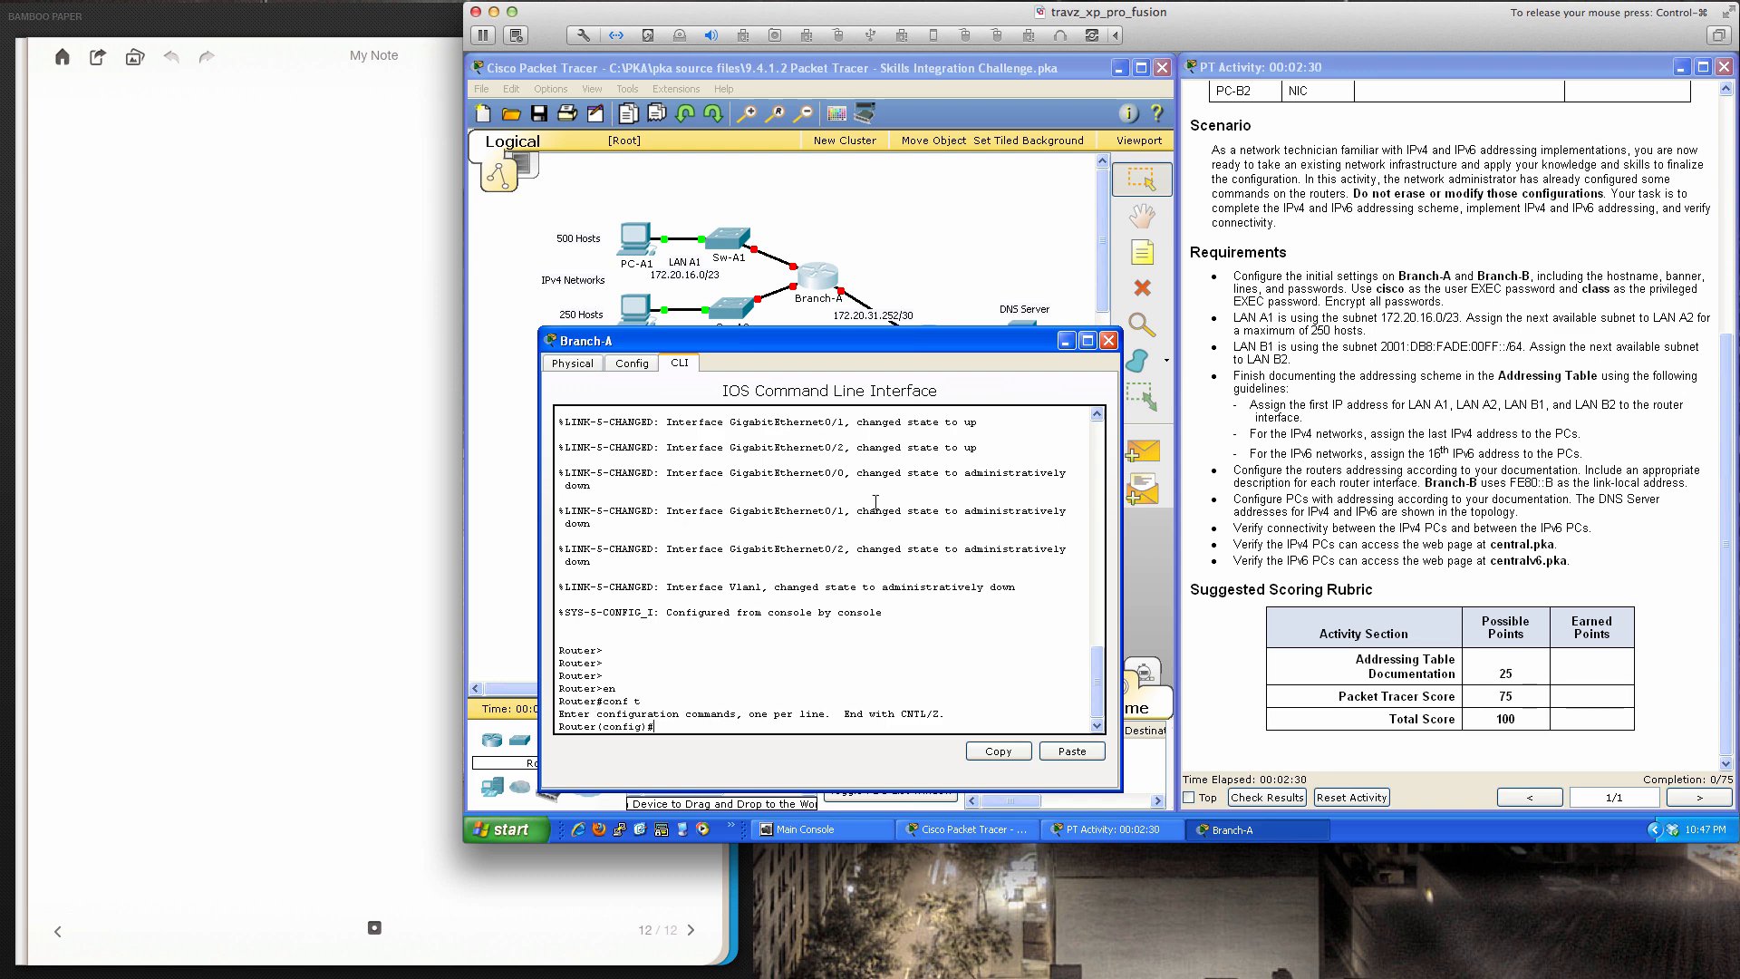
key("Return")
key("Return")
key("Return")
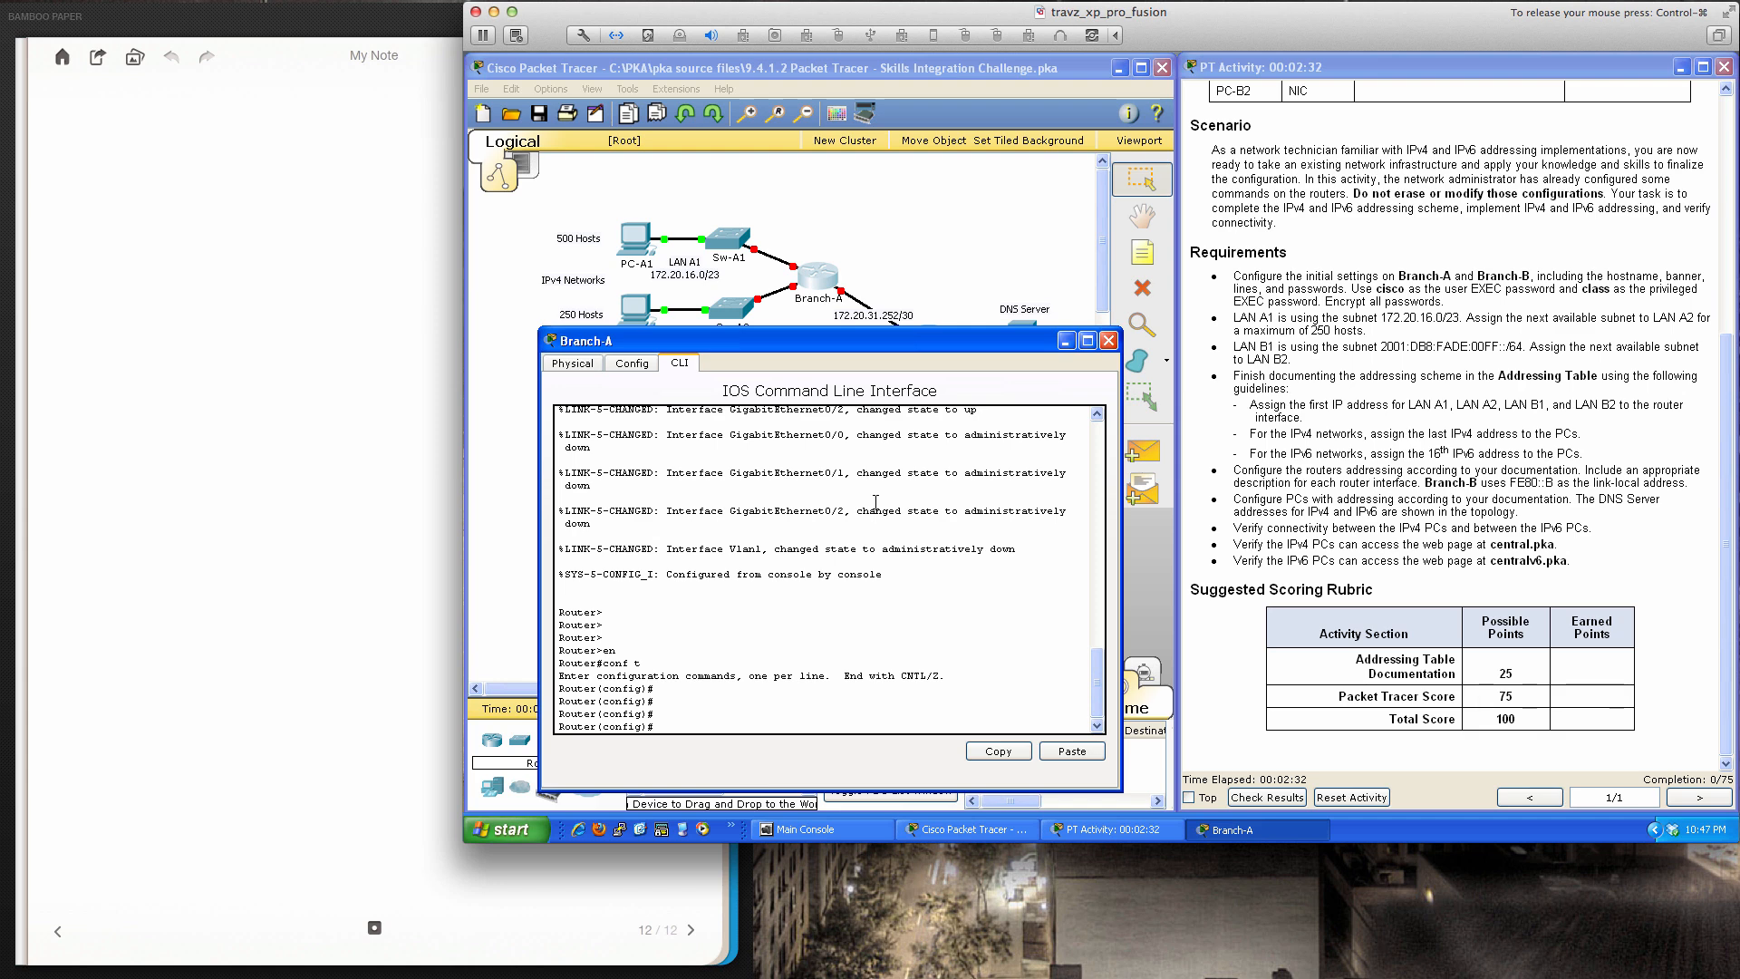
Rename the router to Branch-A with the hostname command
type("host")
key("Tab")
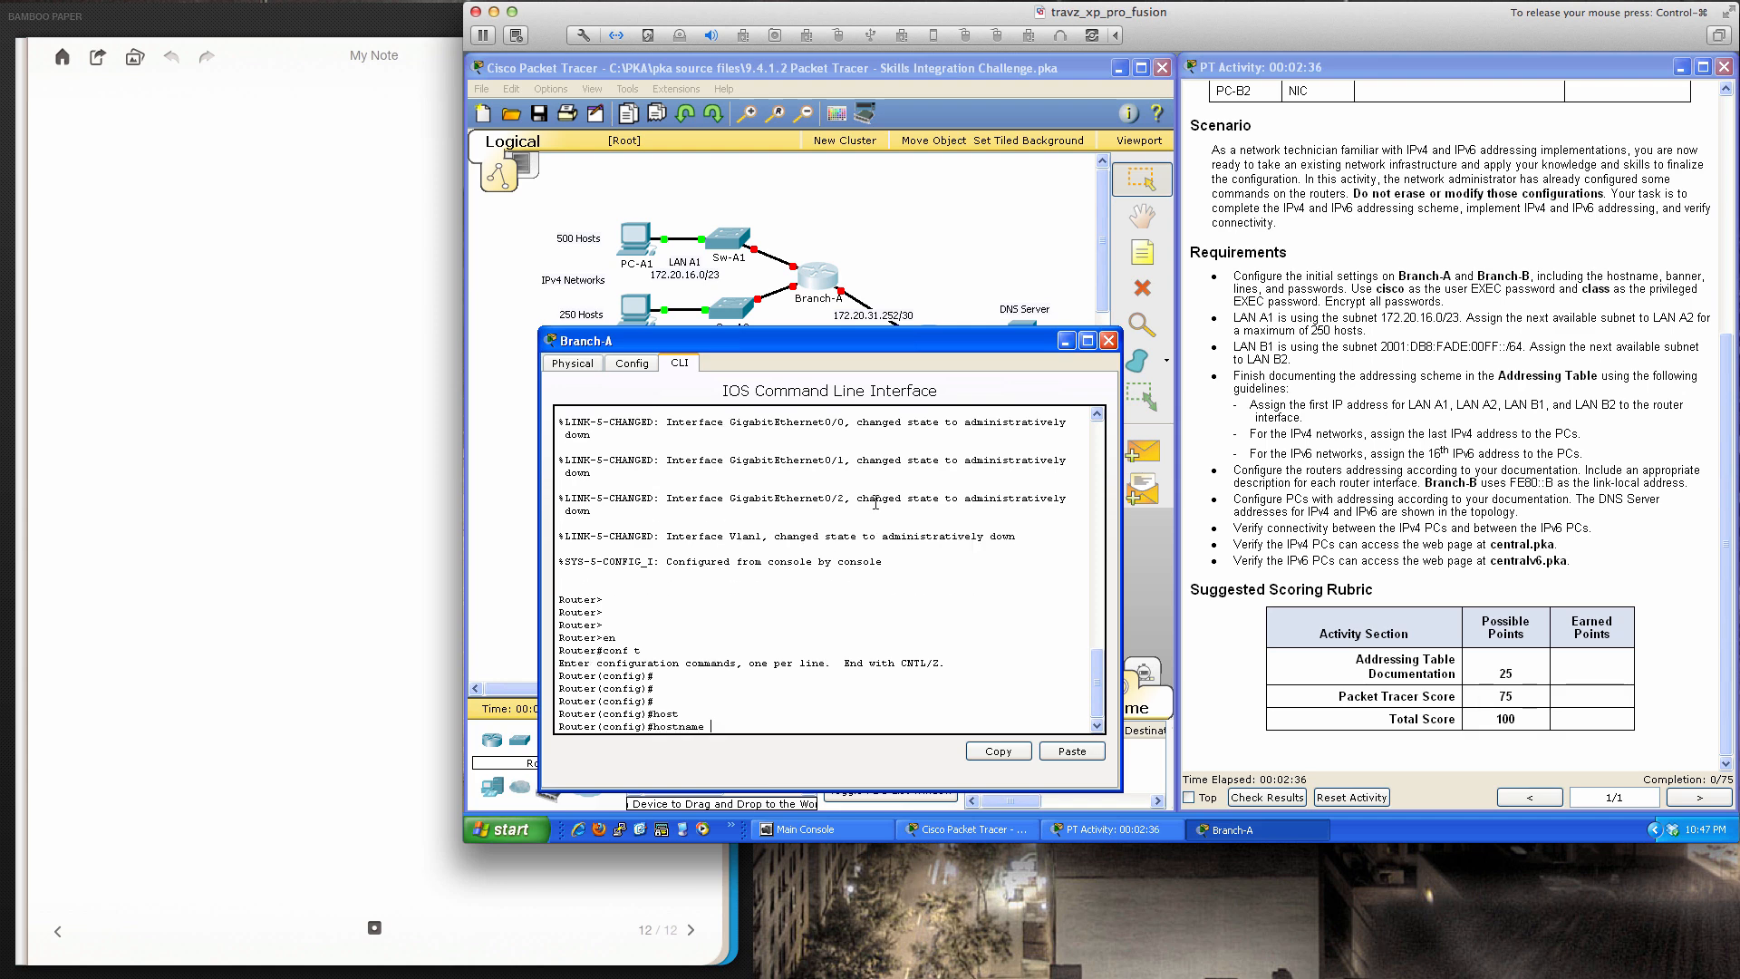
type("Branch-A")
key("Return")
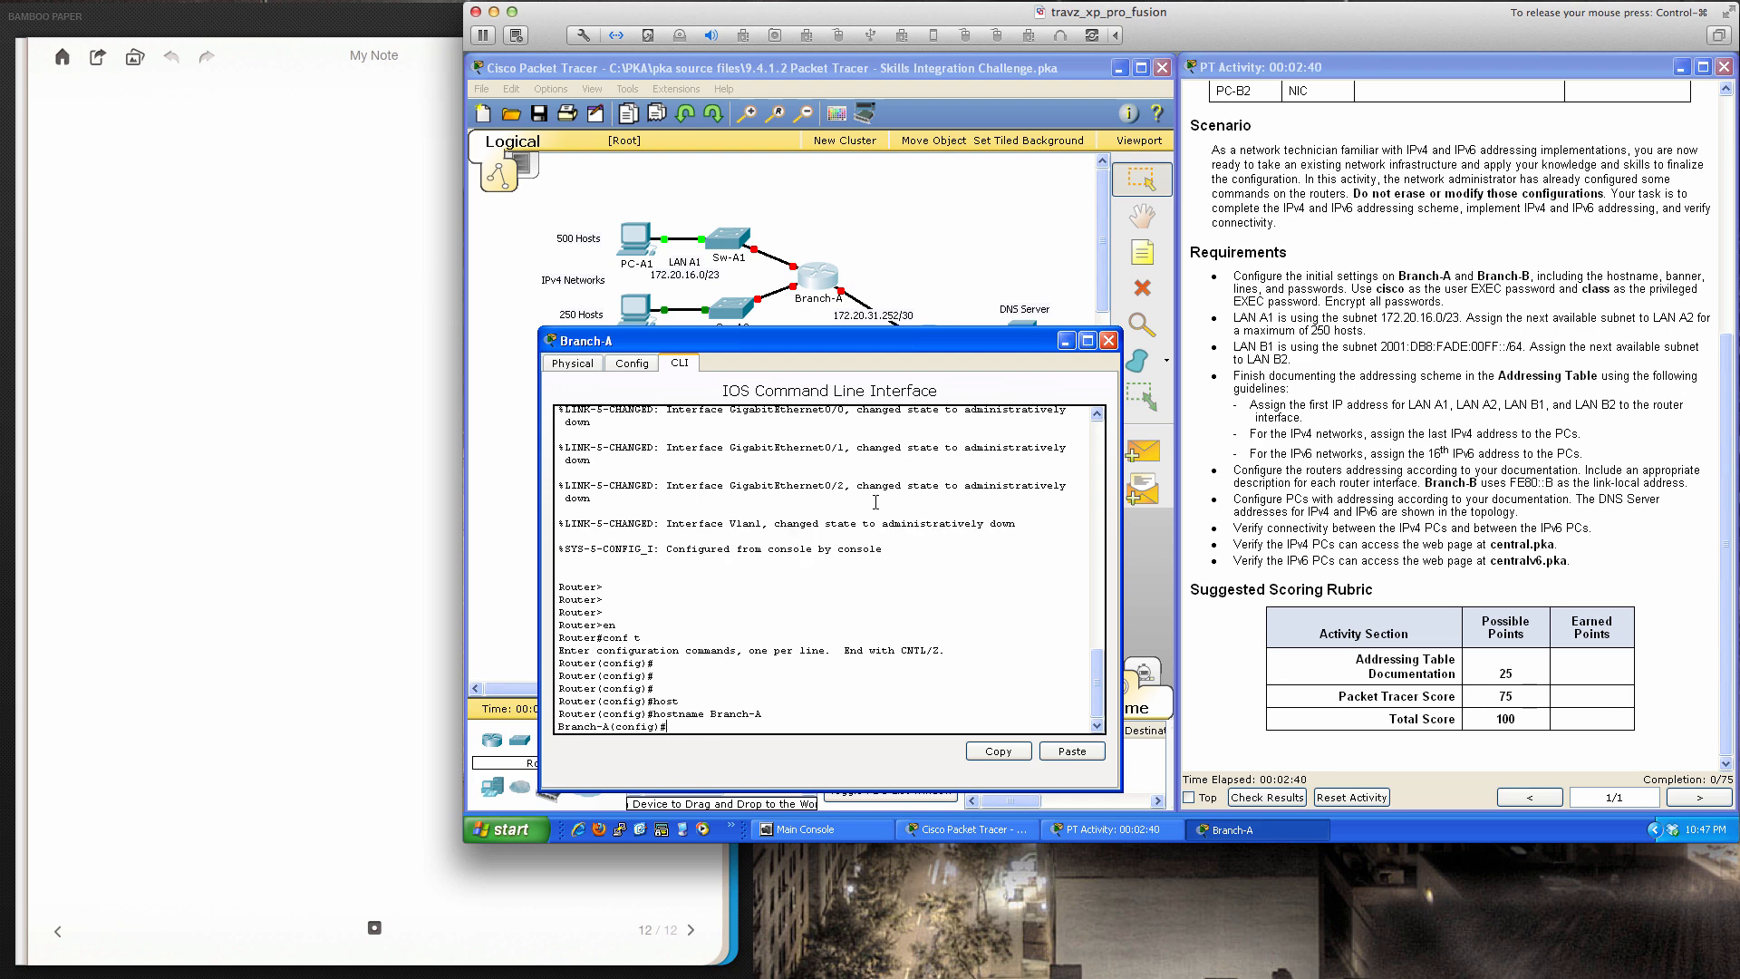
key("Return")
key("Return")
key("Return")
type("banner")
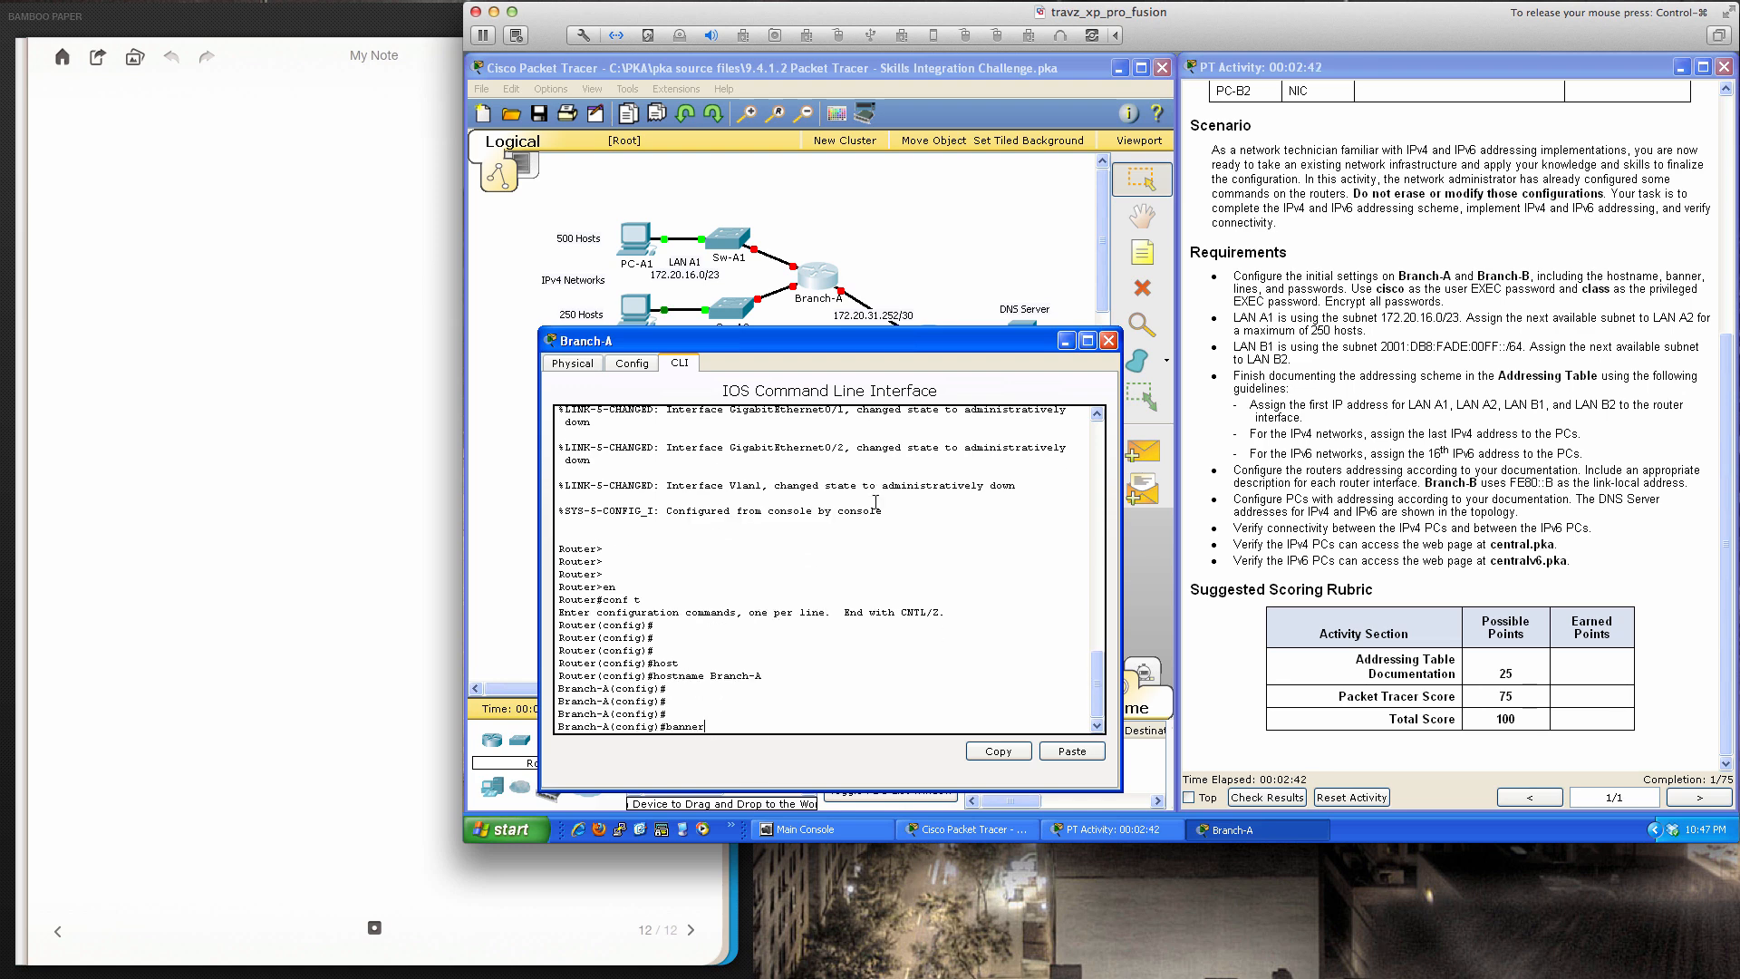
type(" motd")
Set Branch-A's MOTD banner to 'Welcome to my router' using $ as the delimiter
type("?")
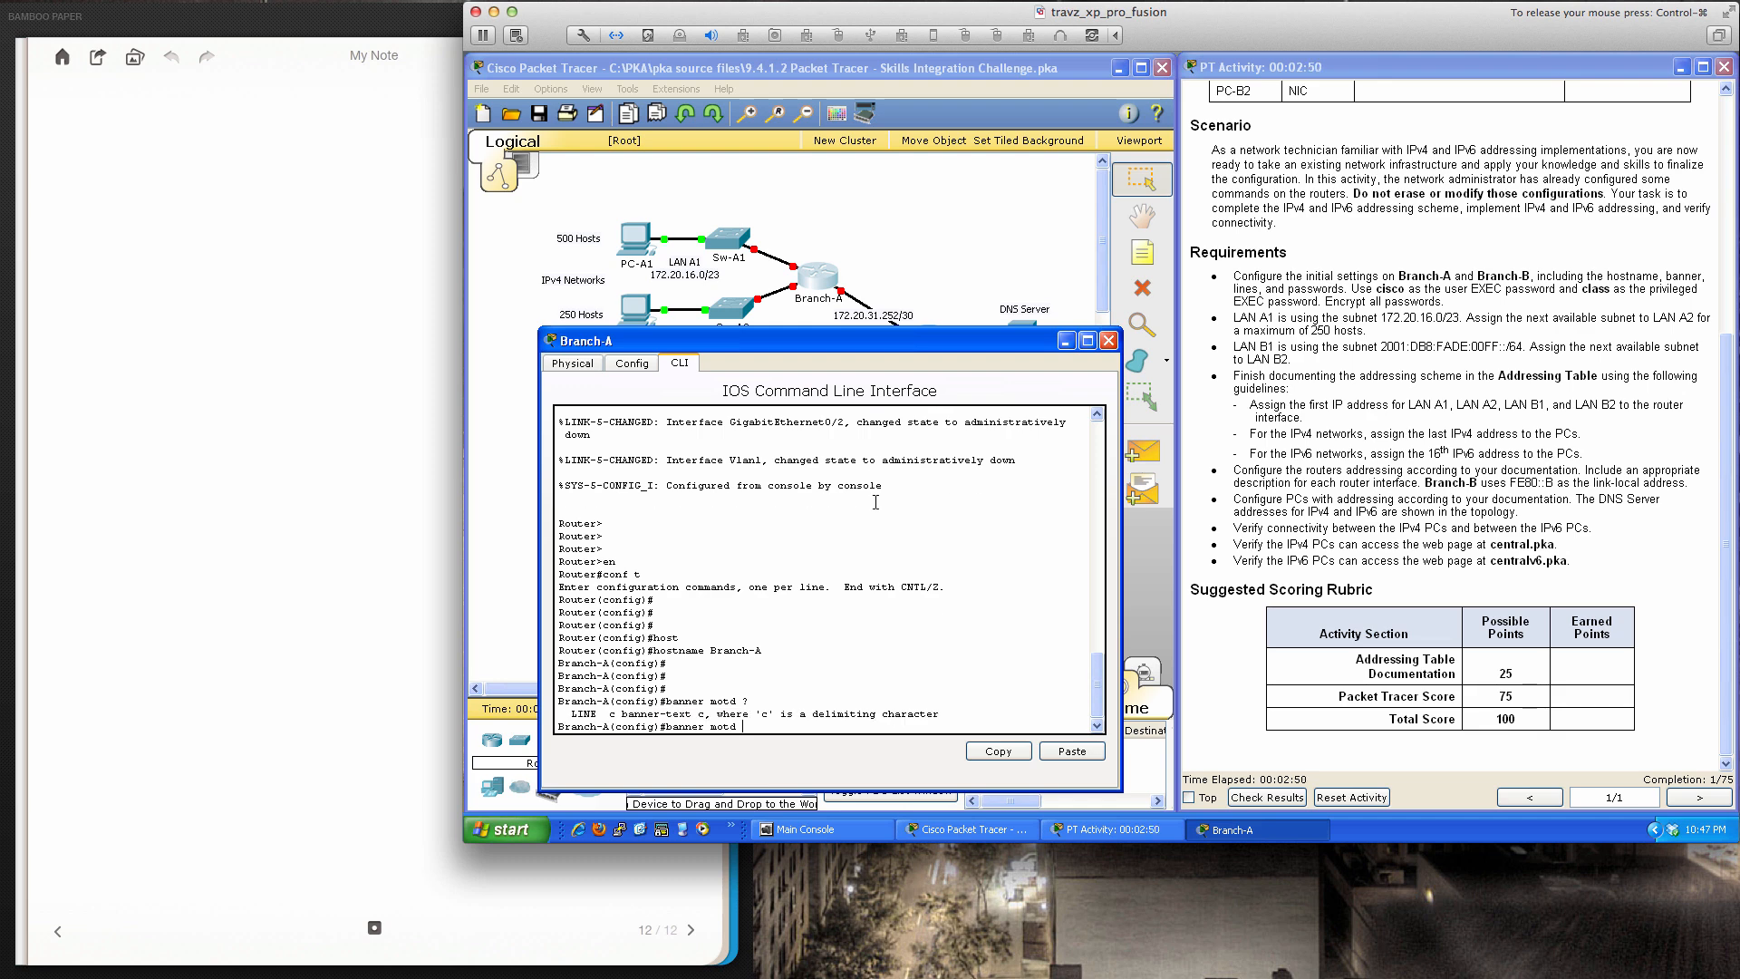
key("Return")
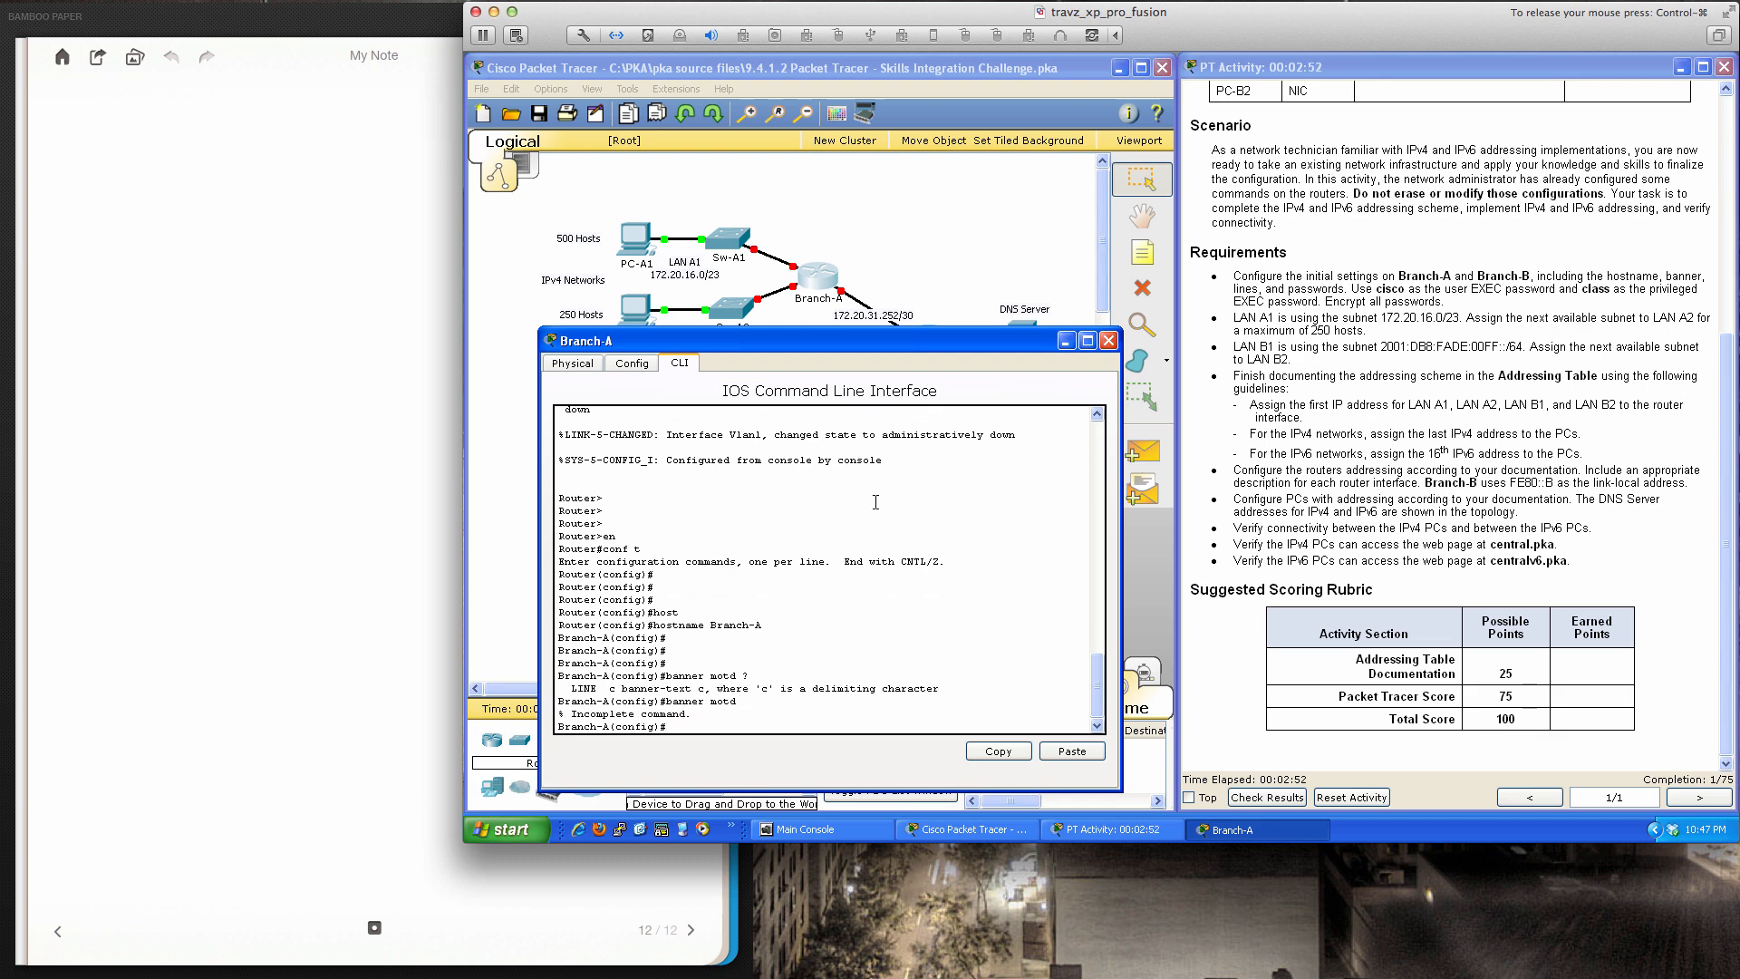
key("Up")
type("$")
key("Return")
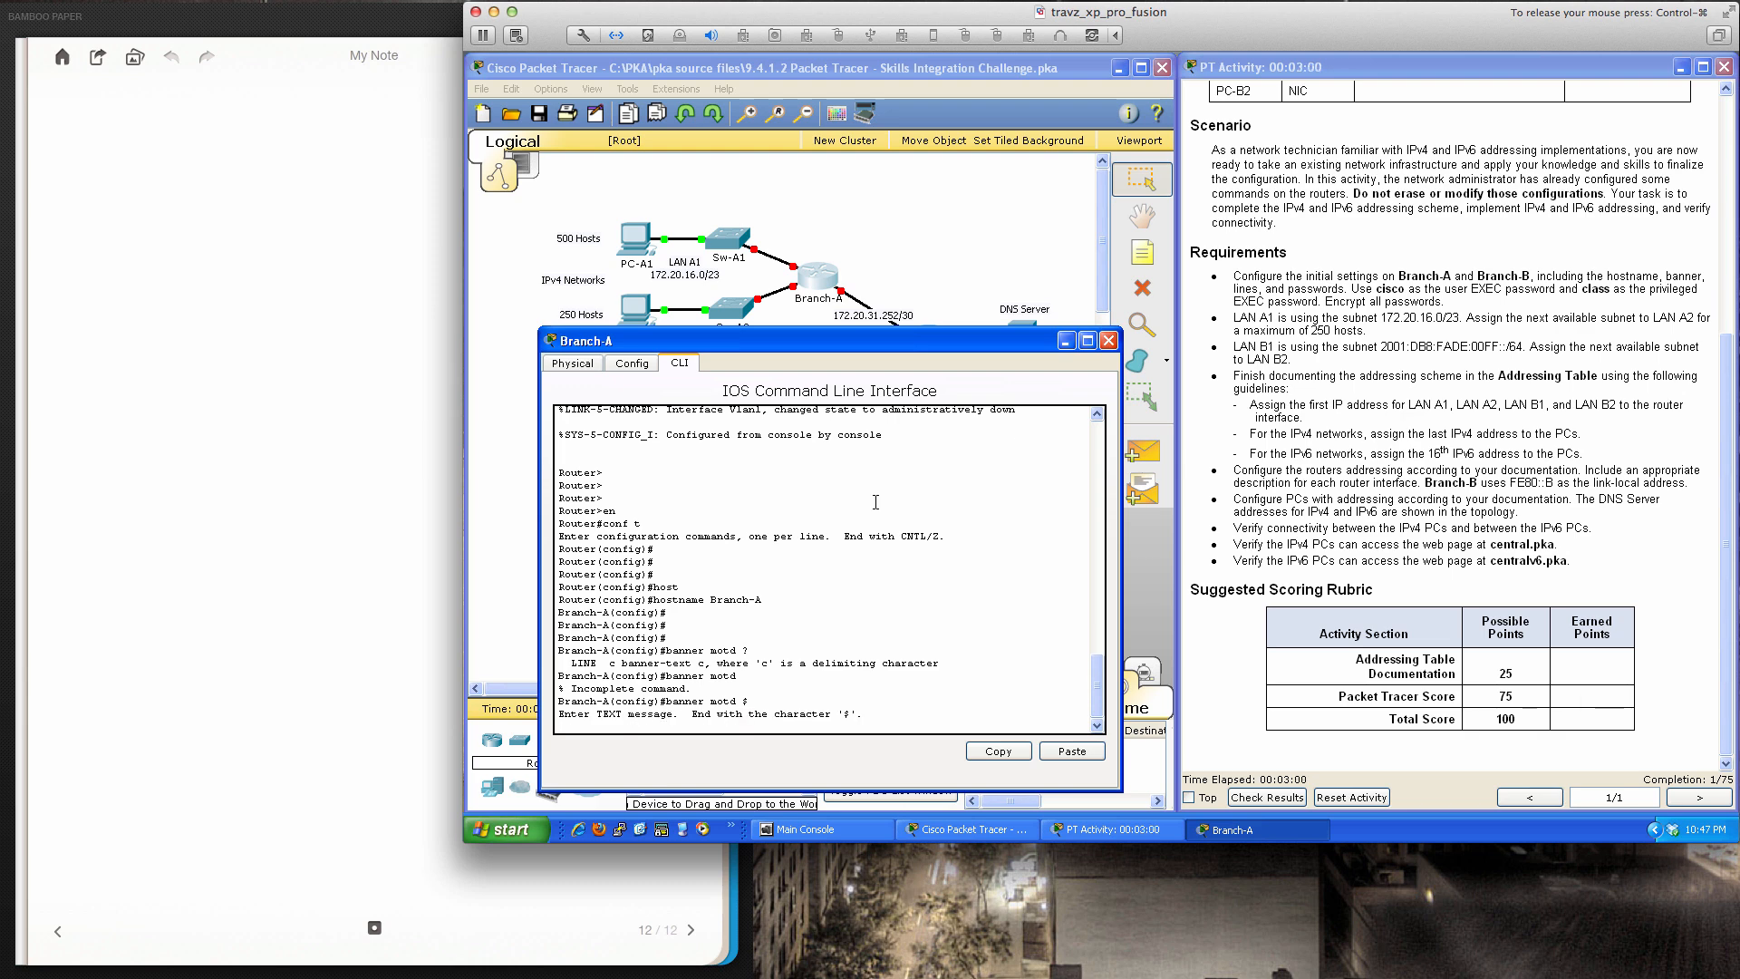
type("Welcome to my router")
key("Return")
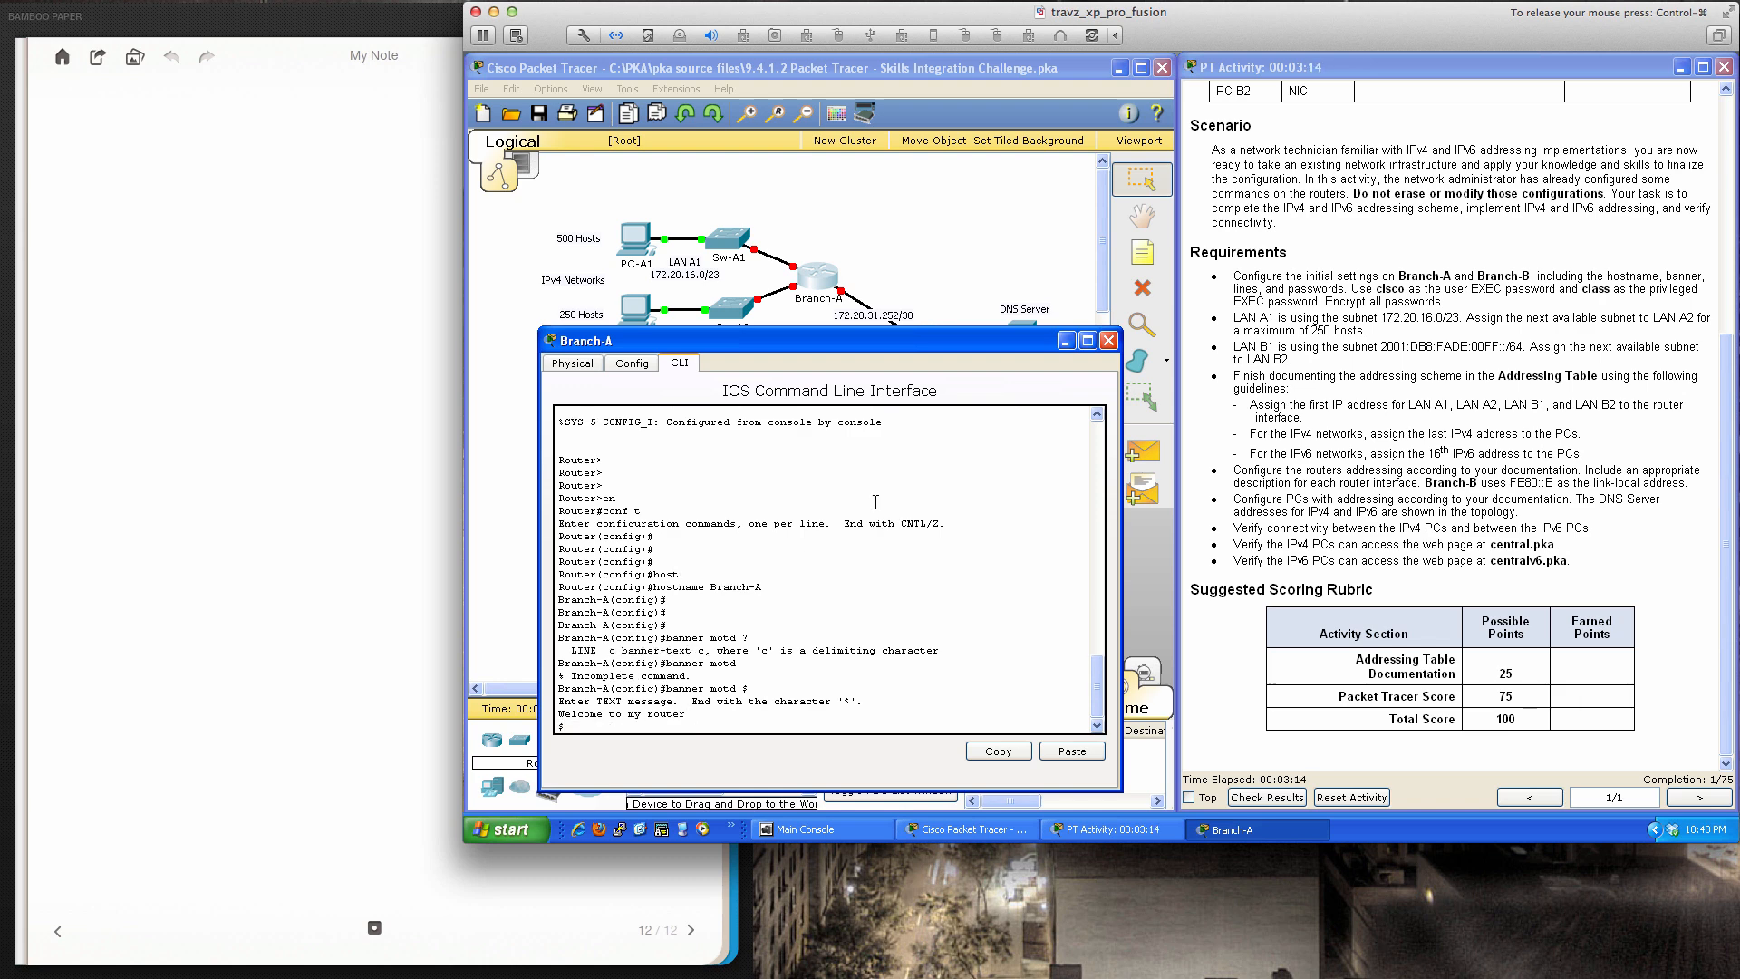
key("Return")
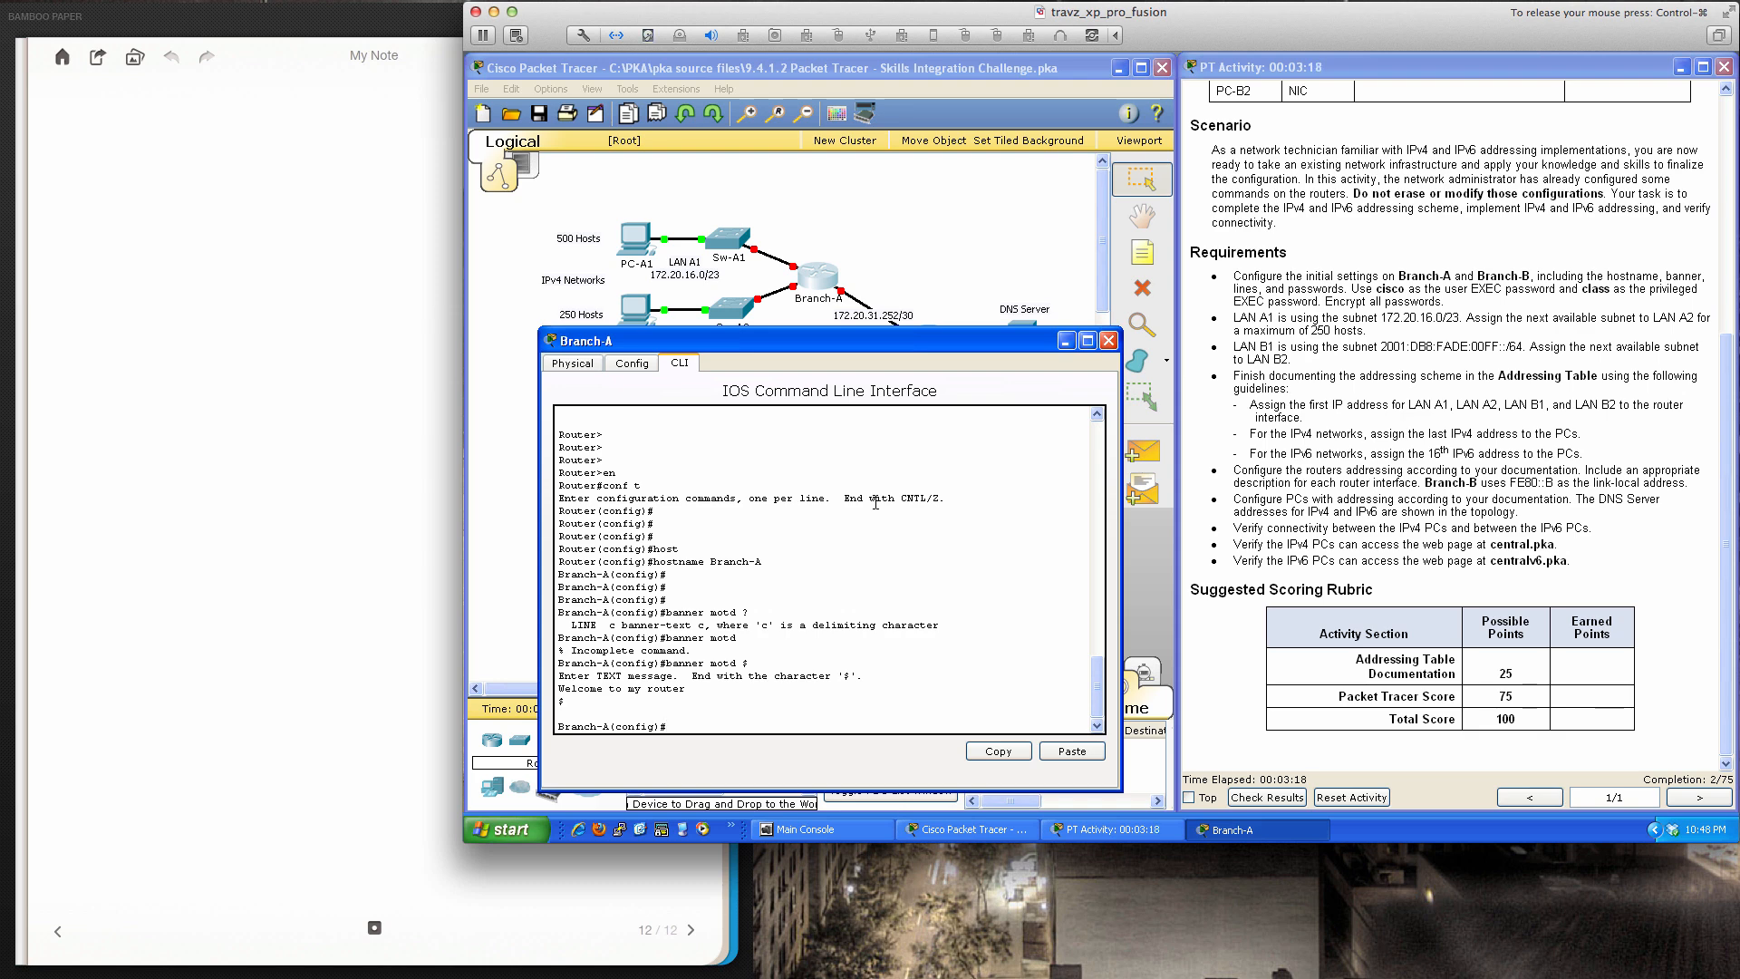
key("Return")
key("Return")
key("Return")
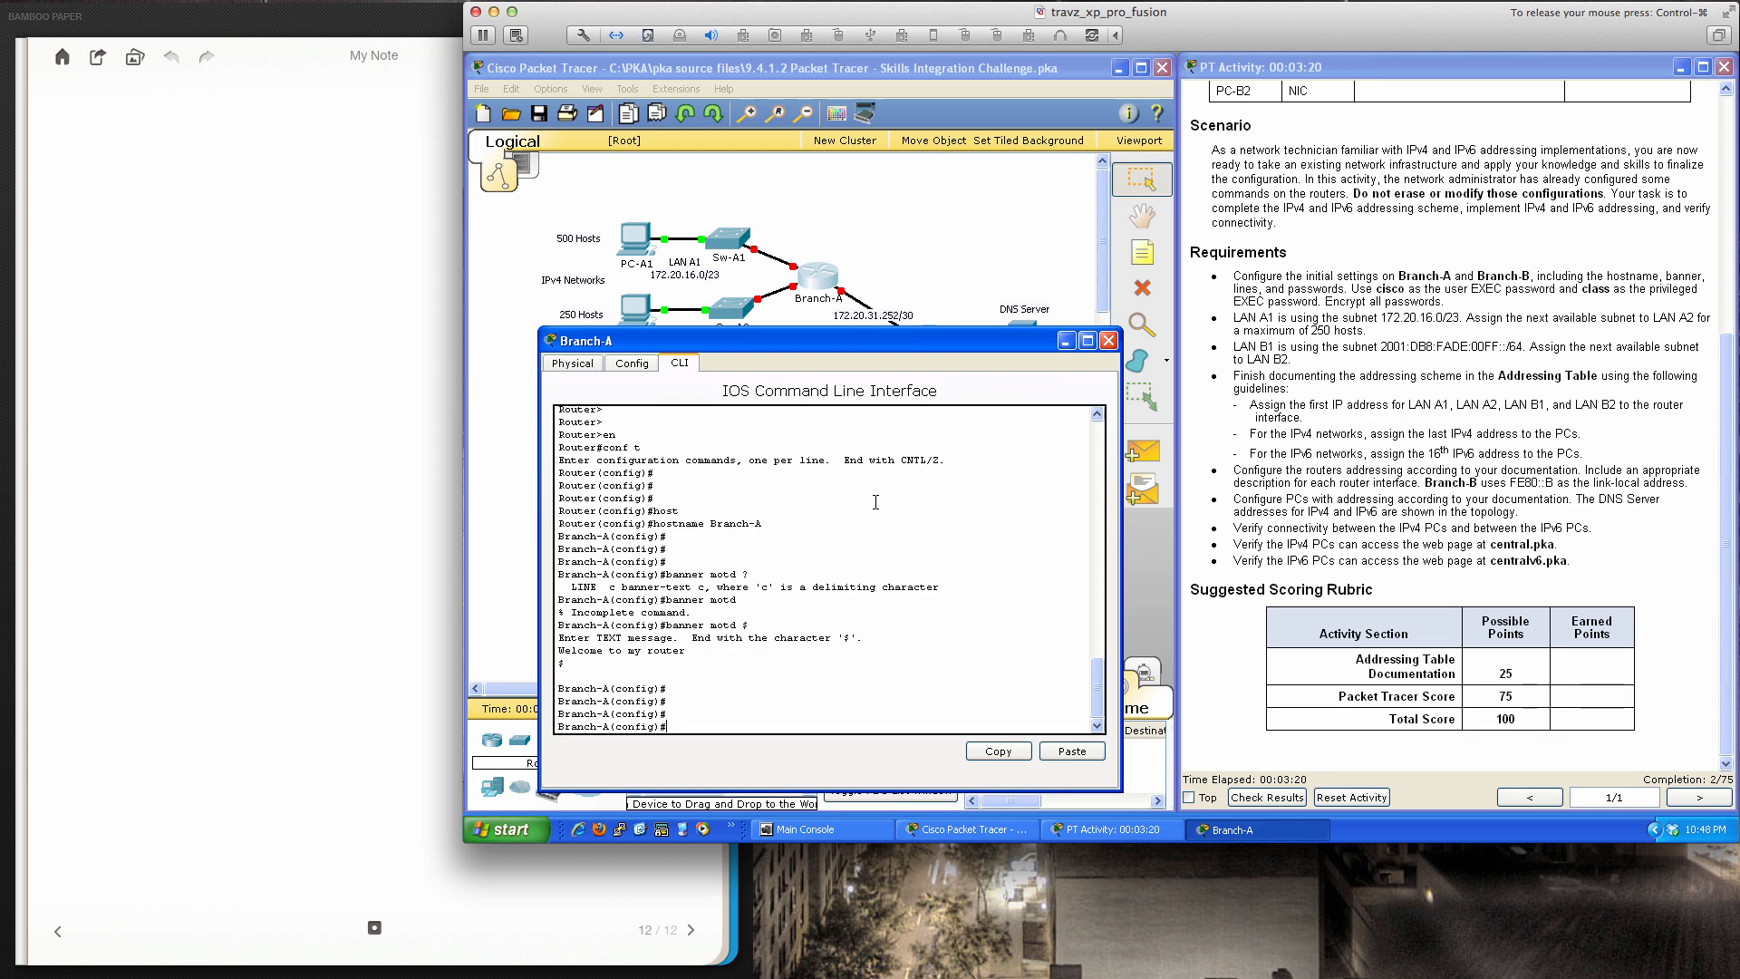
type("line con 0")
Give Branch-A's console line 0 a password and require login on it
key("Return")
type("pa")
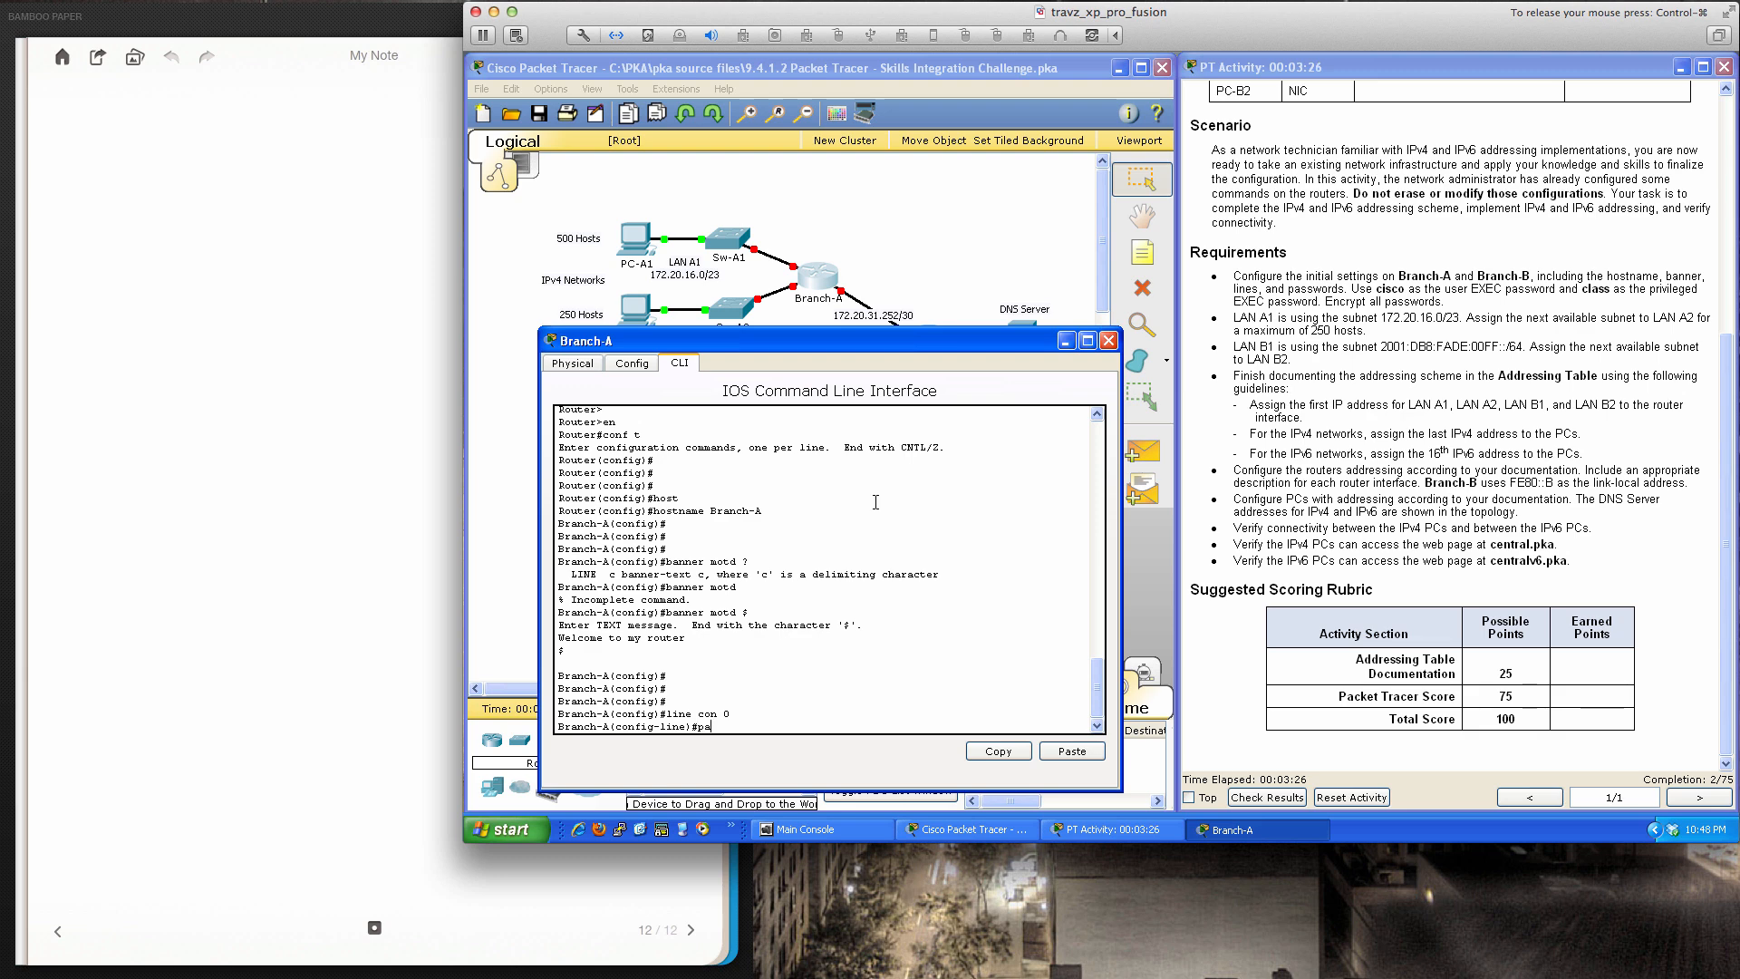
type("ssword")
type("cisco")
key("Return")
type("login")
key("Return")
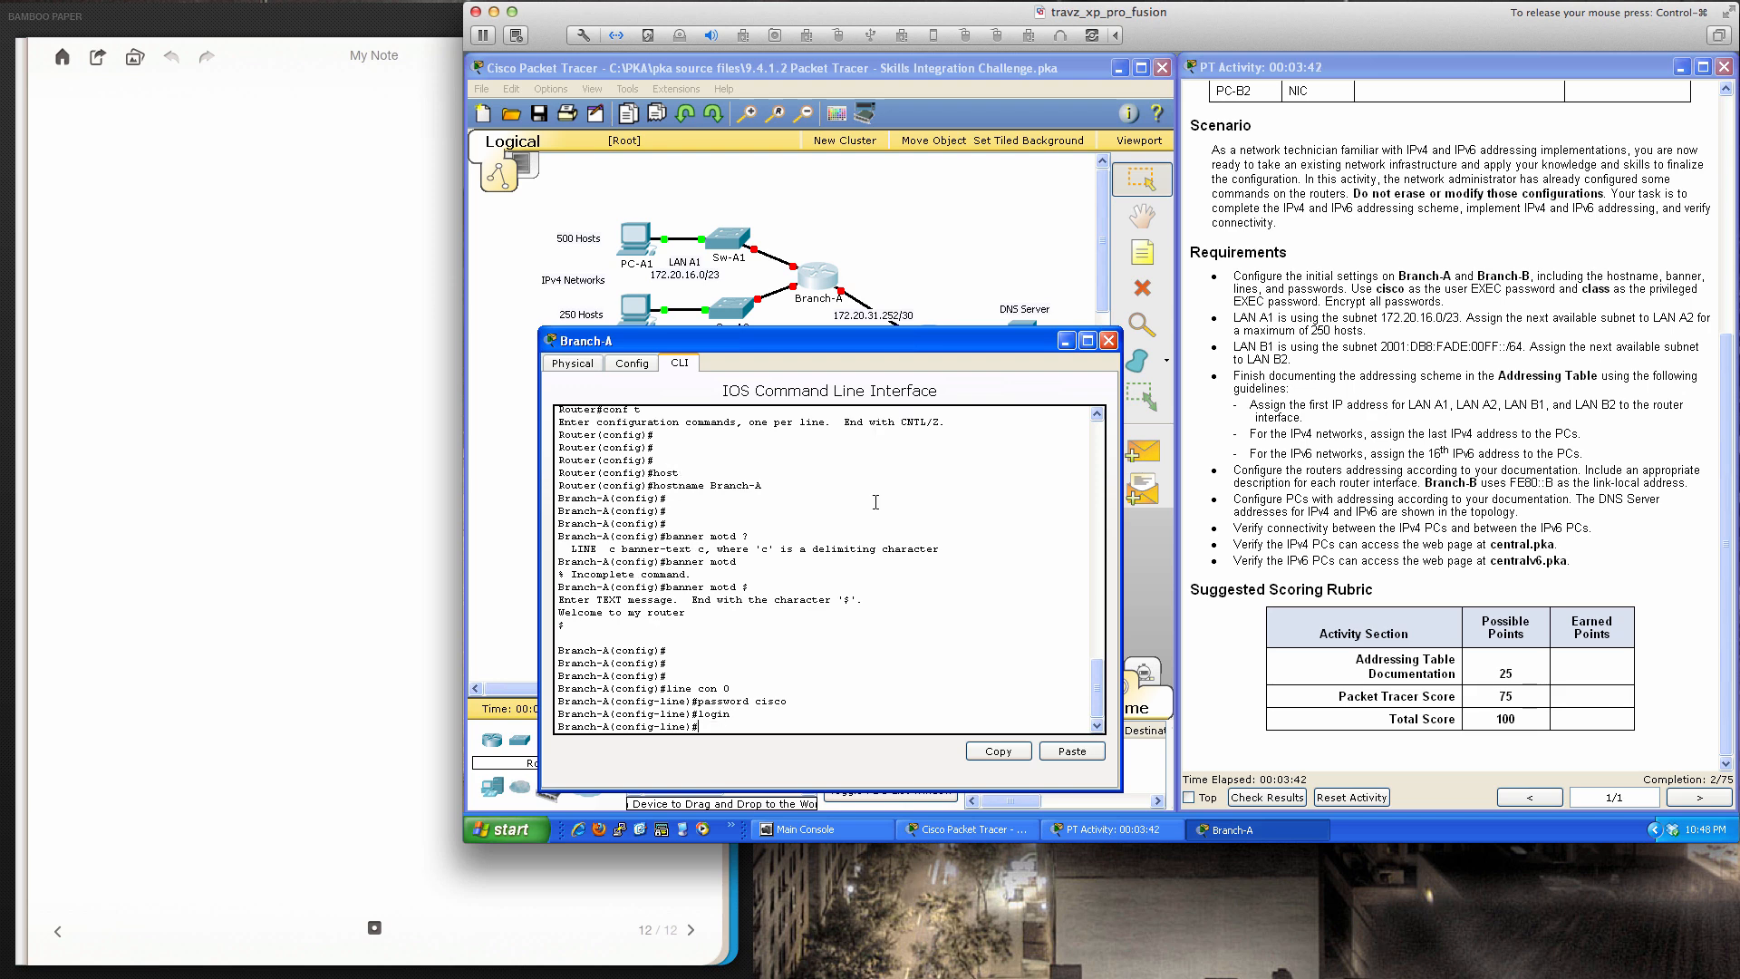
type("exit")
key("Return")
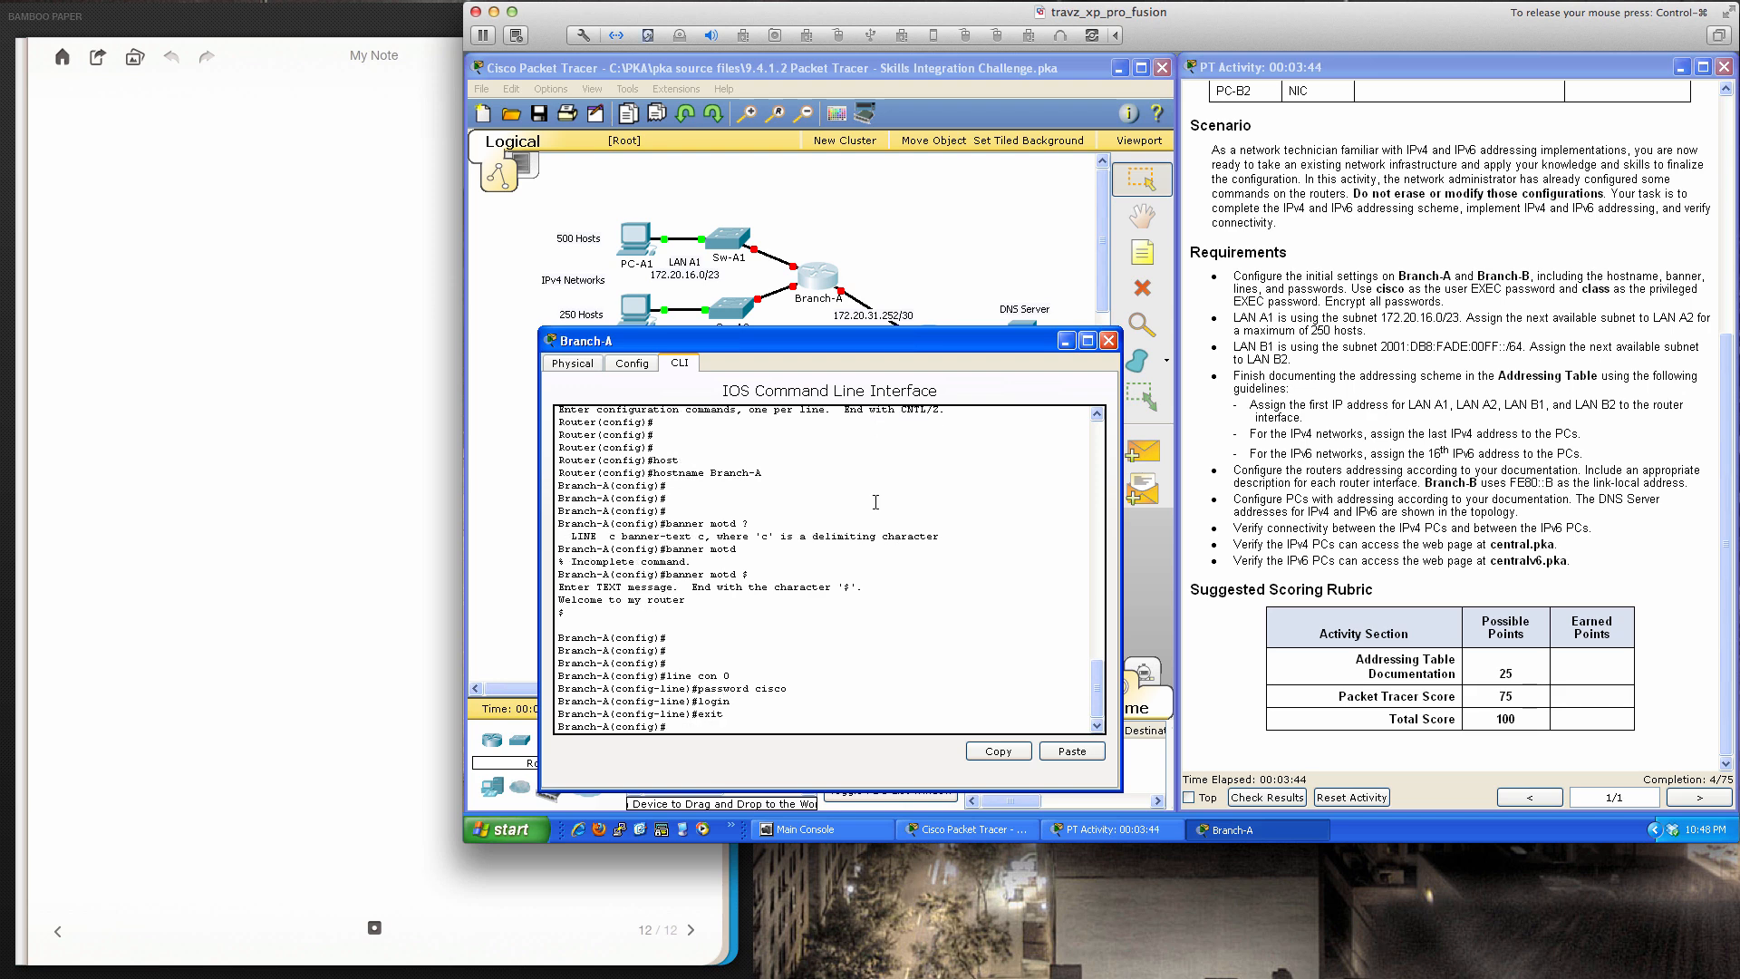
Set the same password and require login on vty lines 0 to 15
type("line vty 0 15")
key("Return")
type("passwor")
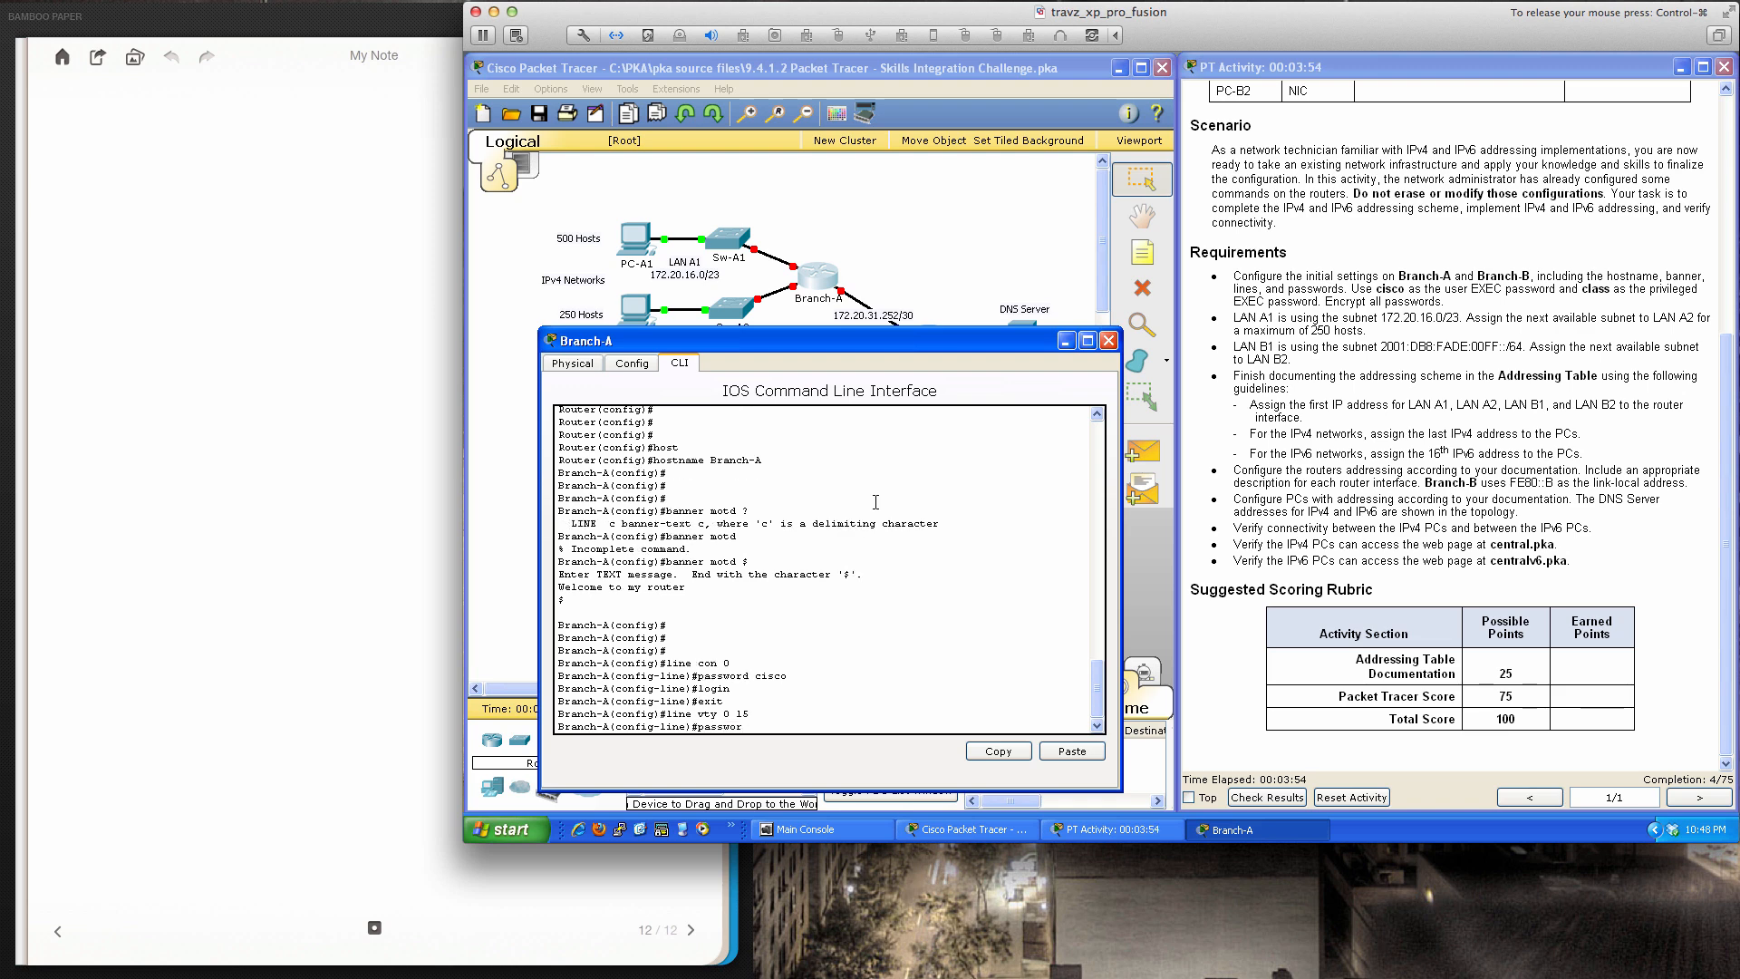
type("d cisco")
key("Return")
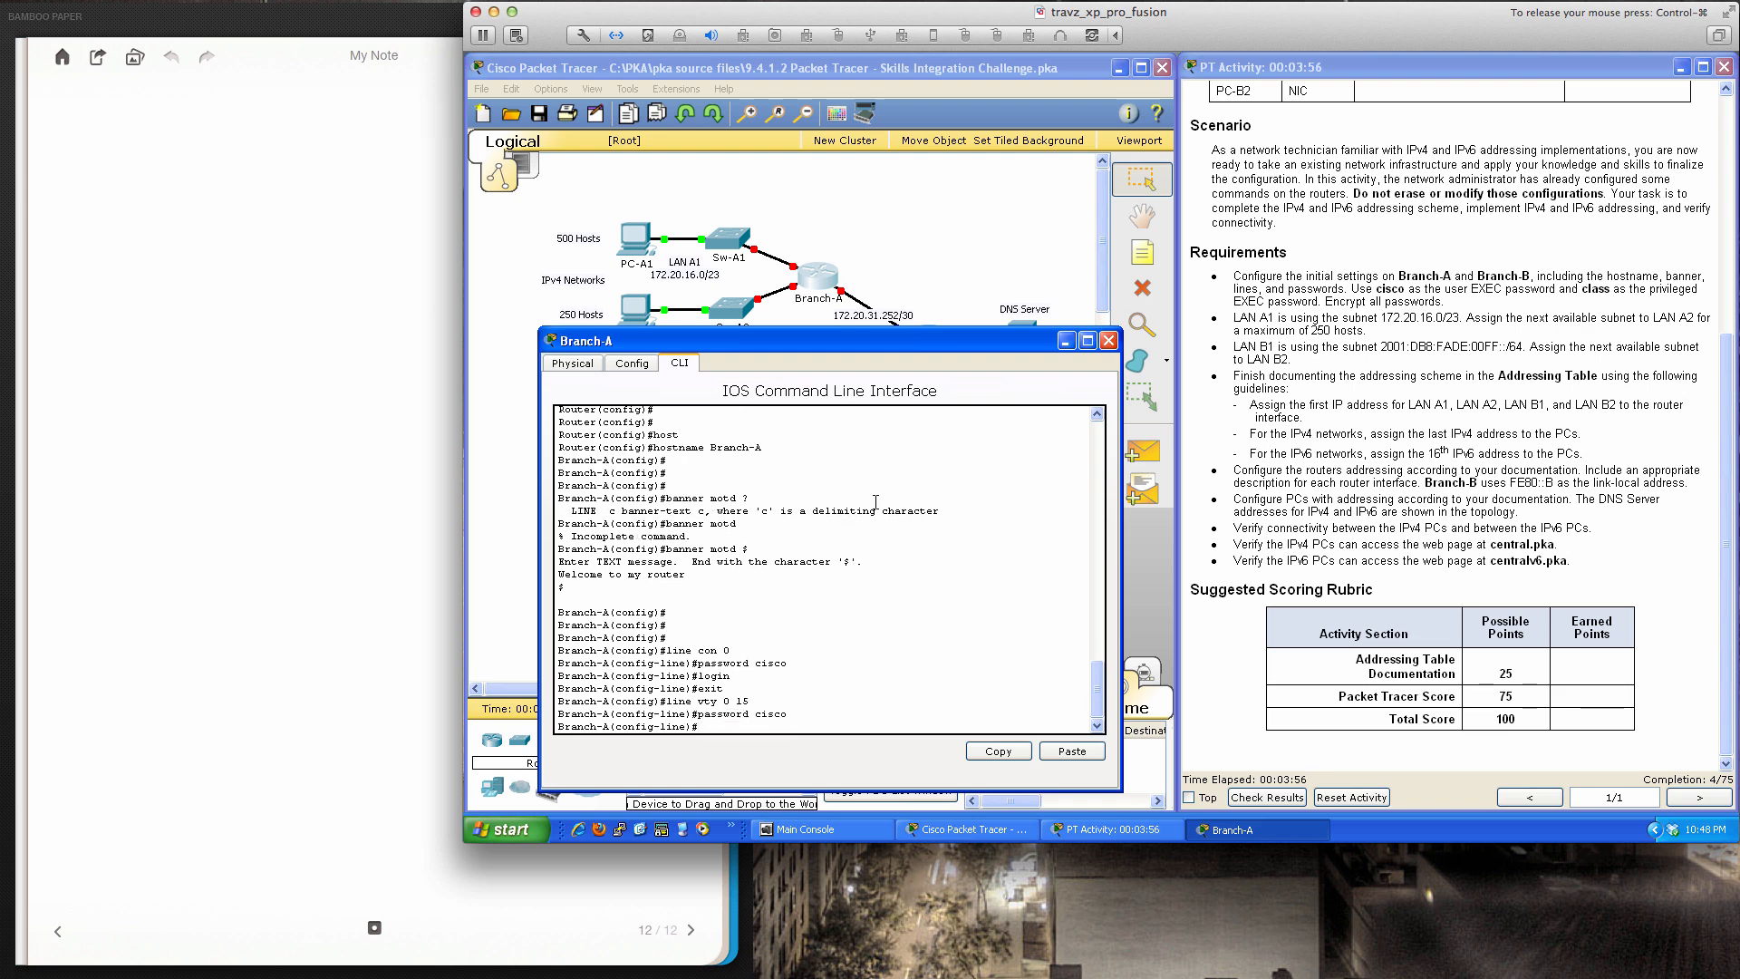
type("login")
key("Return")
type("exit")
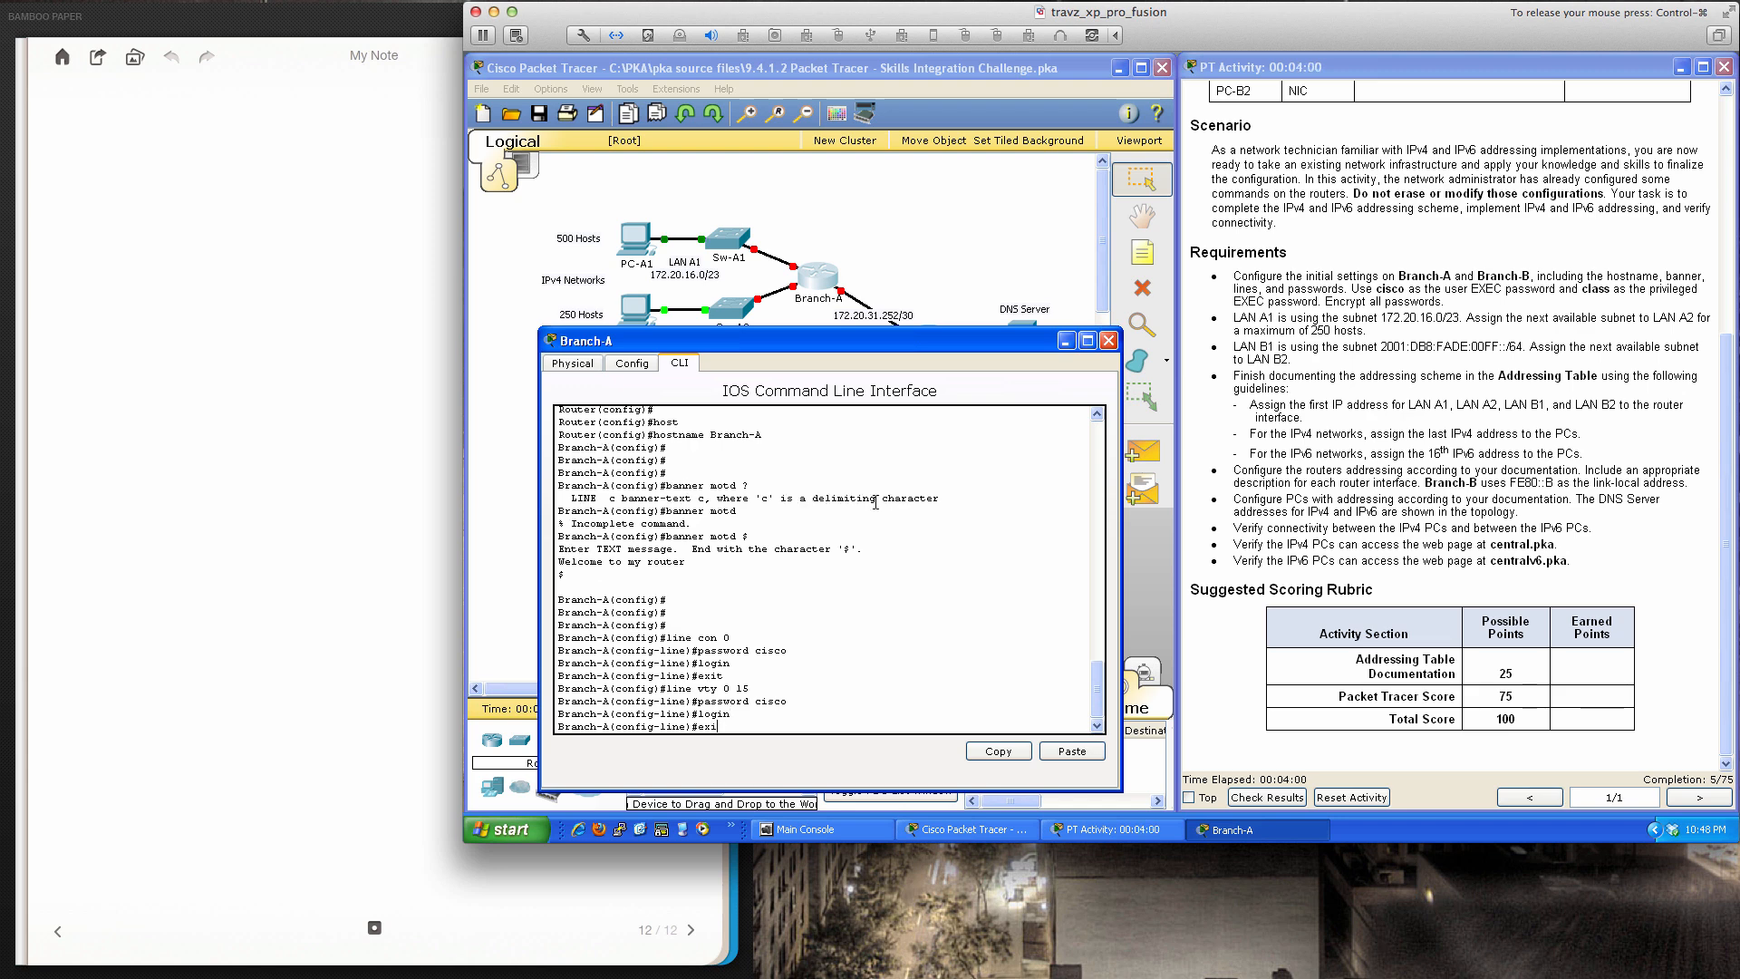
key("Return")
key("Return")
key("Return")
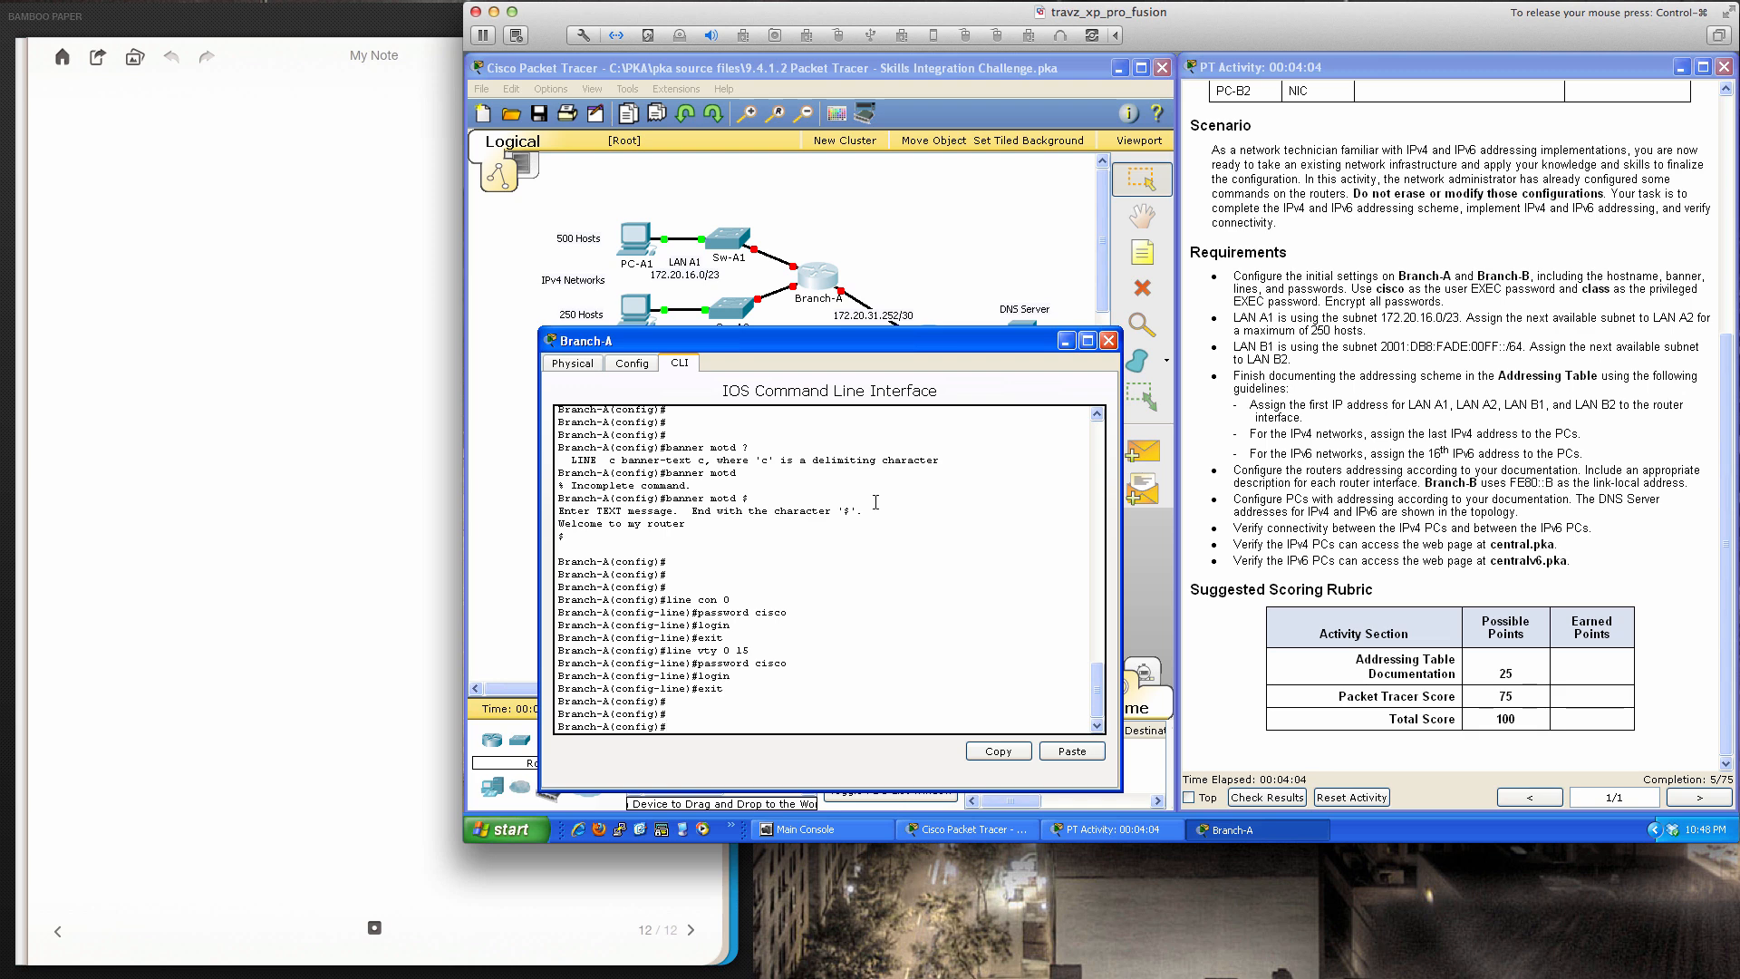
Set Branch-A's privileged-mode enable secret
type("enable sec")
key("Tab")
type("0")
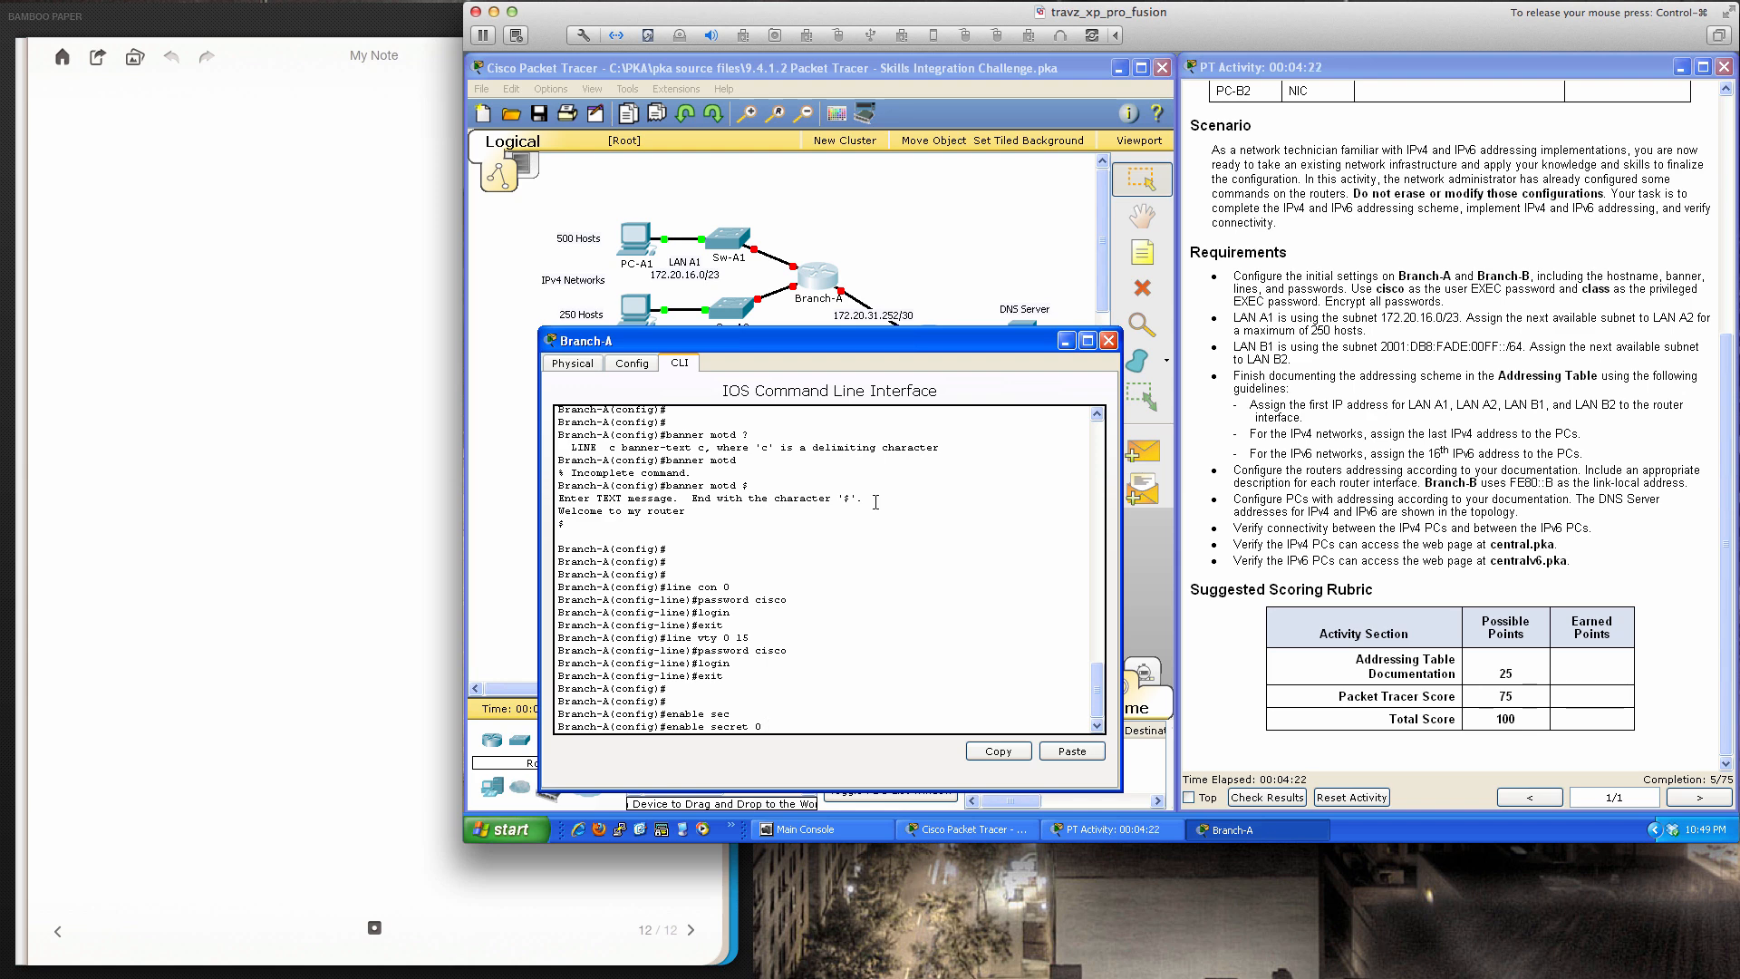
type("lass")
key("Return")
key("Return")
key("Return")
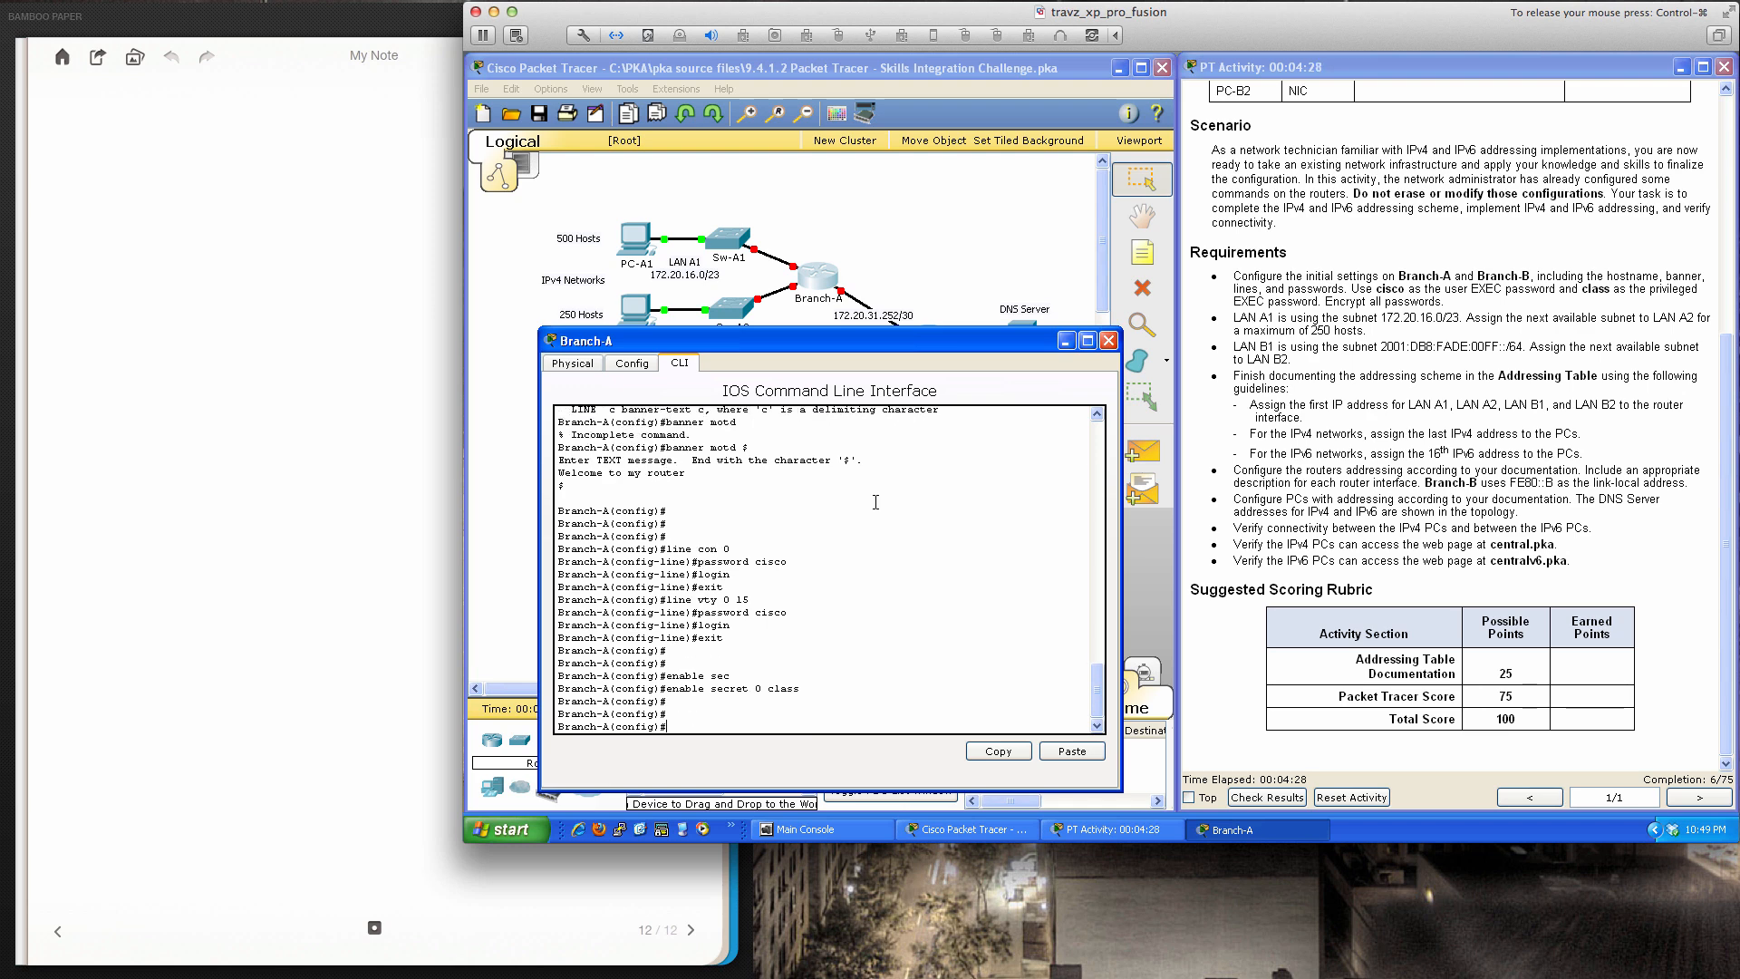
Display Branch-A's running configuration with do sh run
type("ser")
key("Tab")
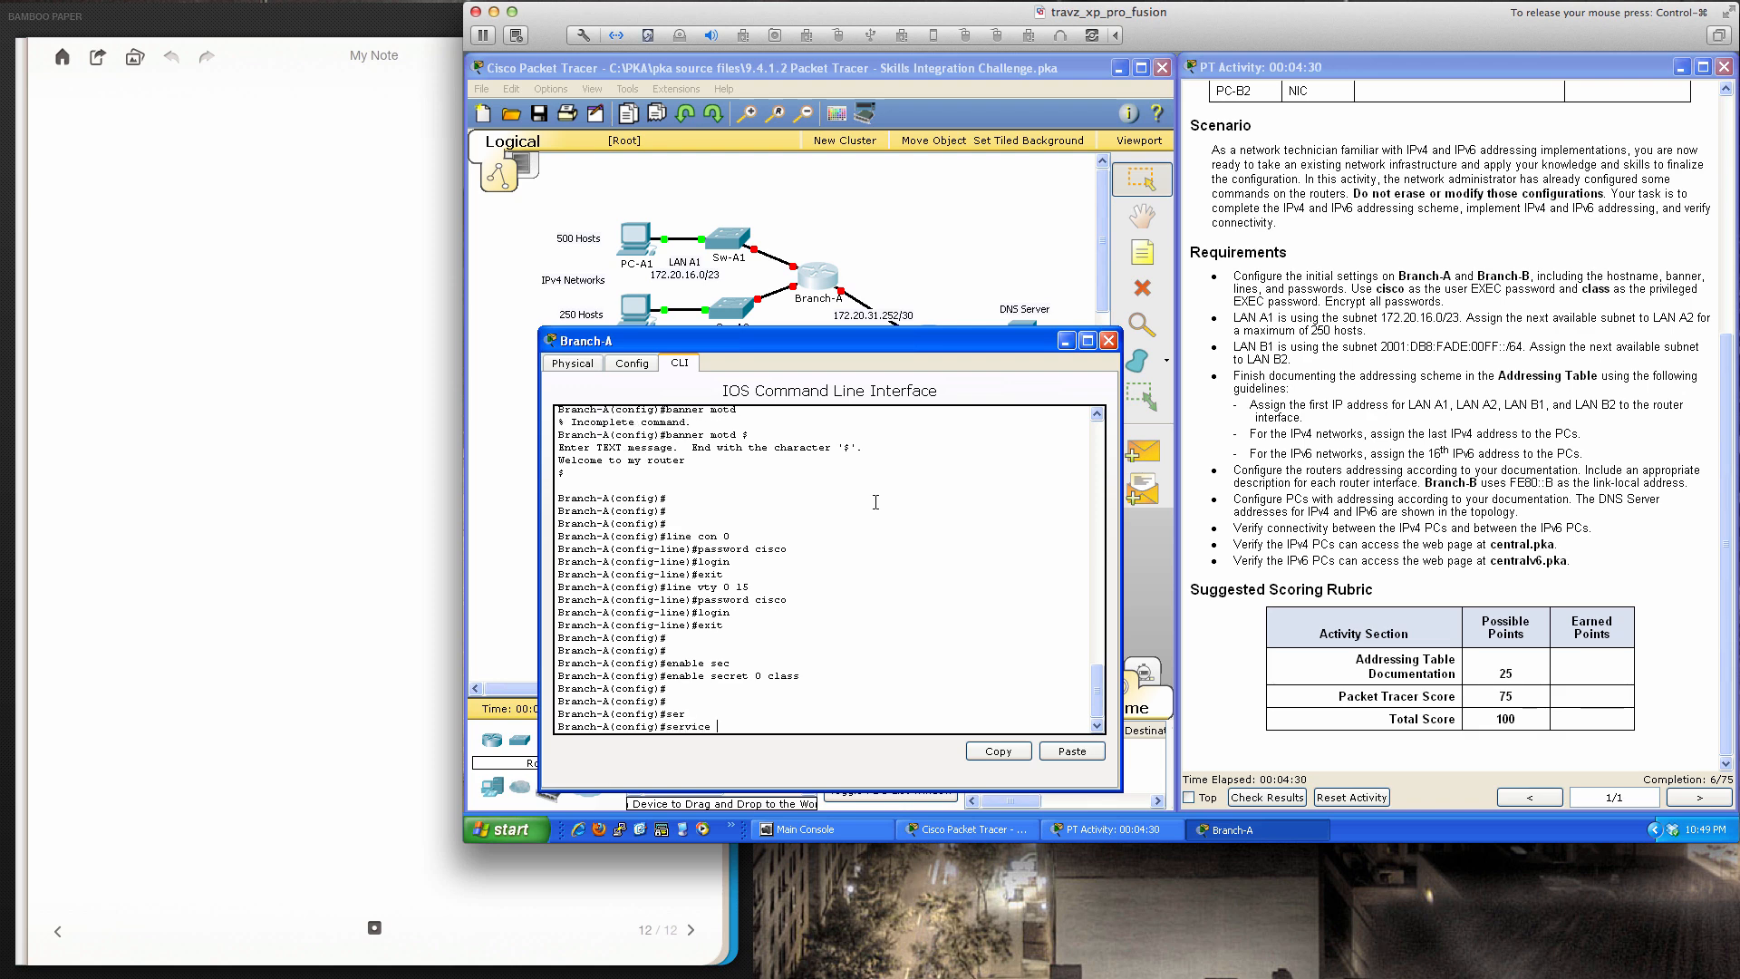
type("pas")
key("Tab")
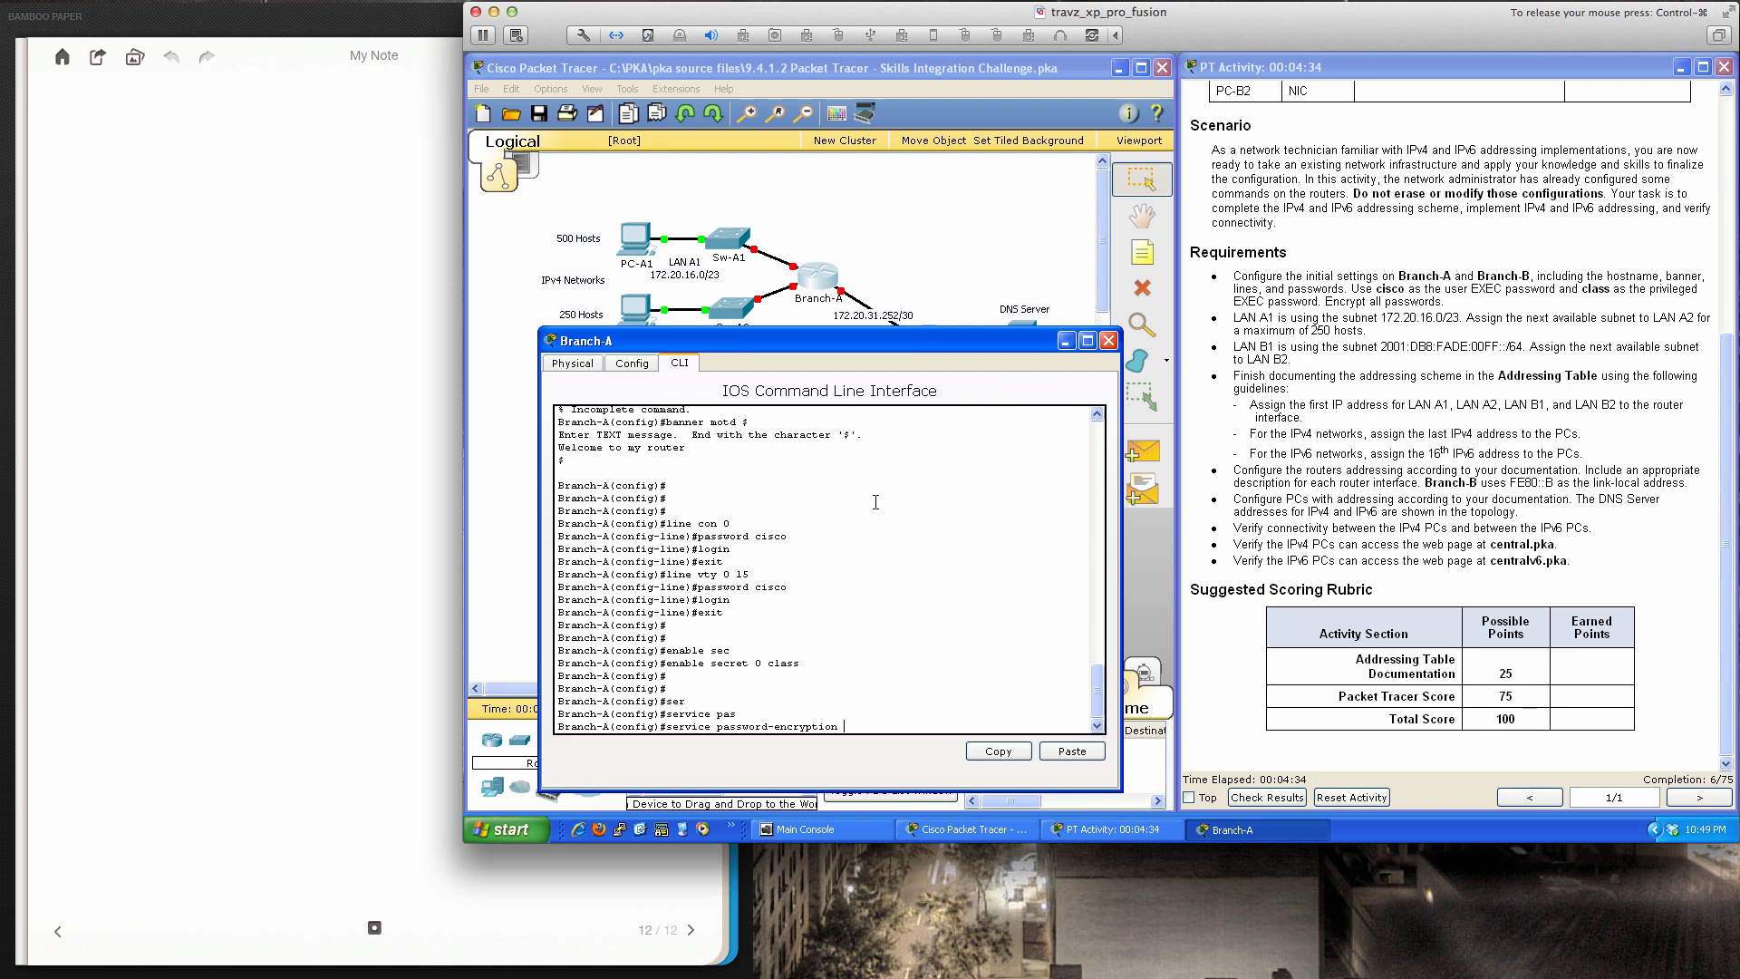
key("BackSpace")
key("BackSpace")
key("BackSpace")
key("BackSpace")
key("BackSpace")
key("BackSpace")
key("BackSpace")
key("BackSpace")
key("BackSpace")
key("BackSpace")
key("BackSpace")
key("BackSpace")
key("BackSpace")
key("BackSpace")
key("BackSpace")
key("BackSpace")
key("BackSpace")
key("BackSpace")
key("BackSpace")
key("BackSpace")
type("do sh run")
key("Return")
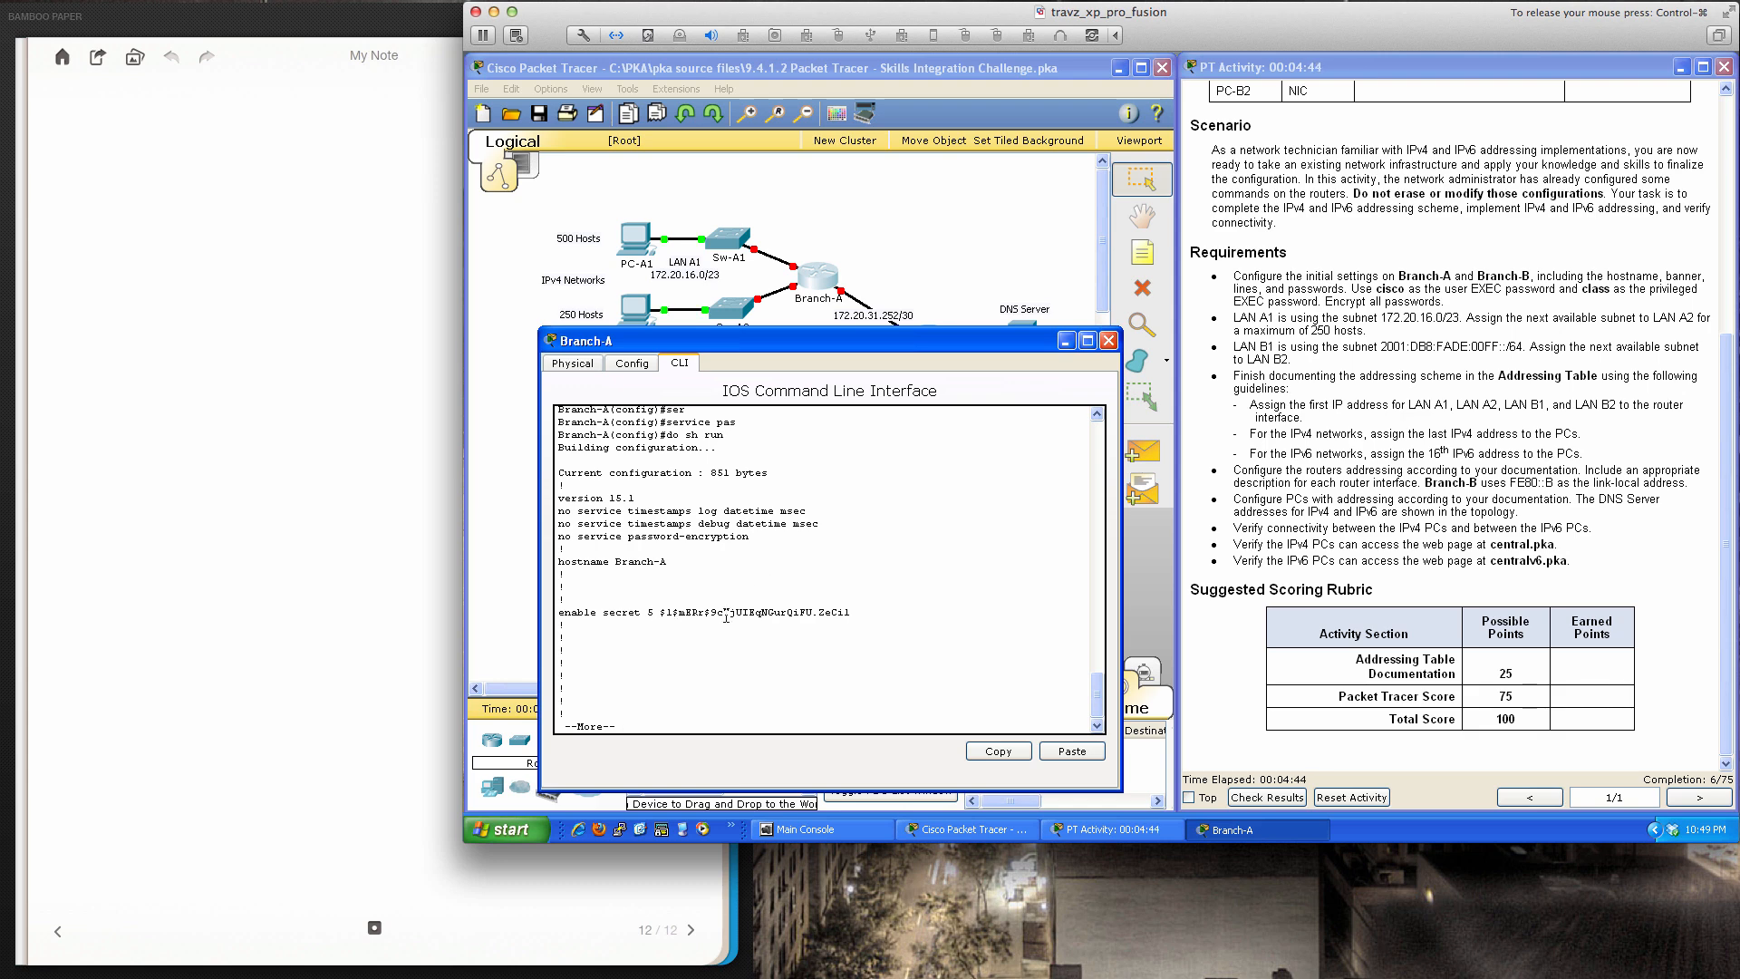
Page through show run, highlighting the plain-text passwords under vty 0 4 and vty 5 15
key("space")
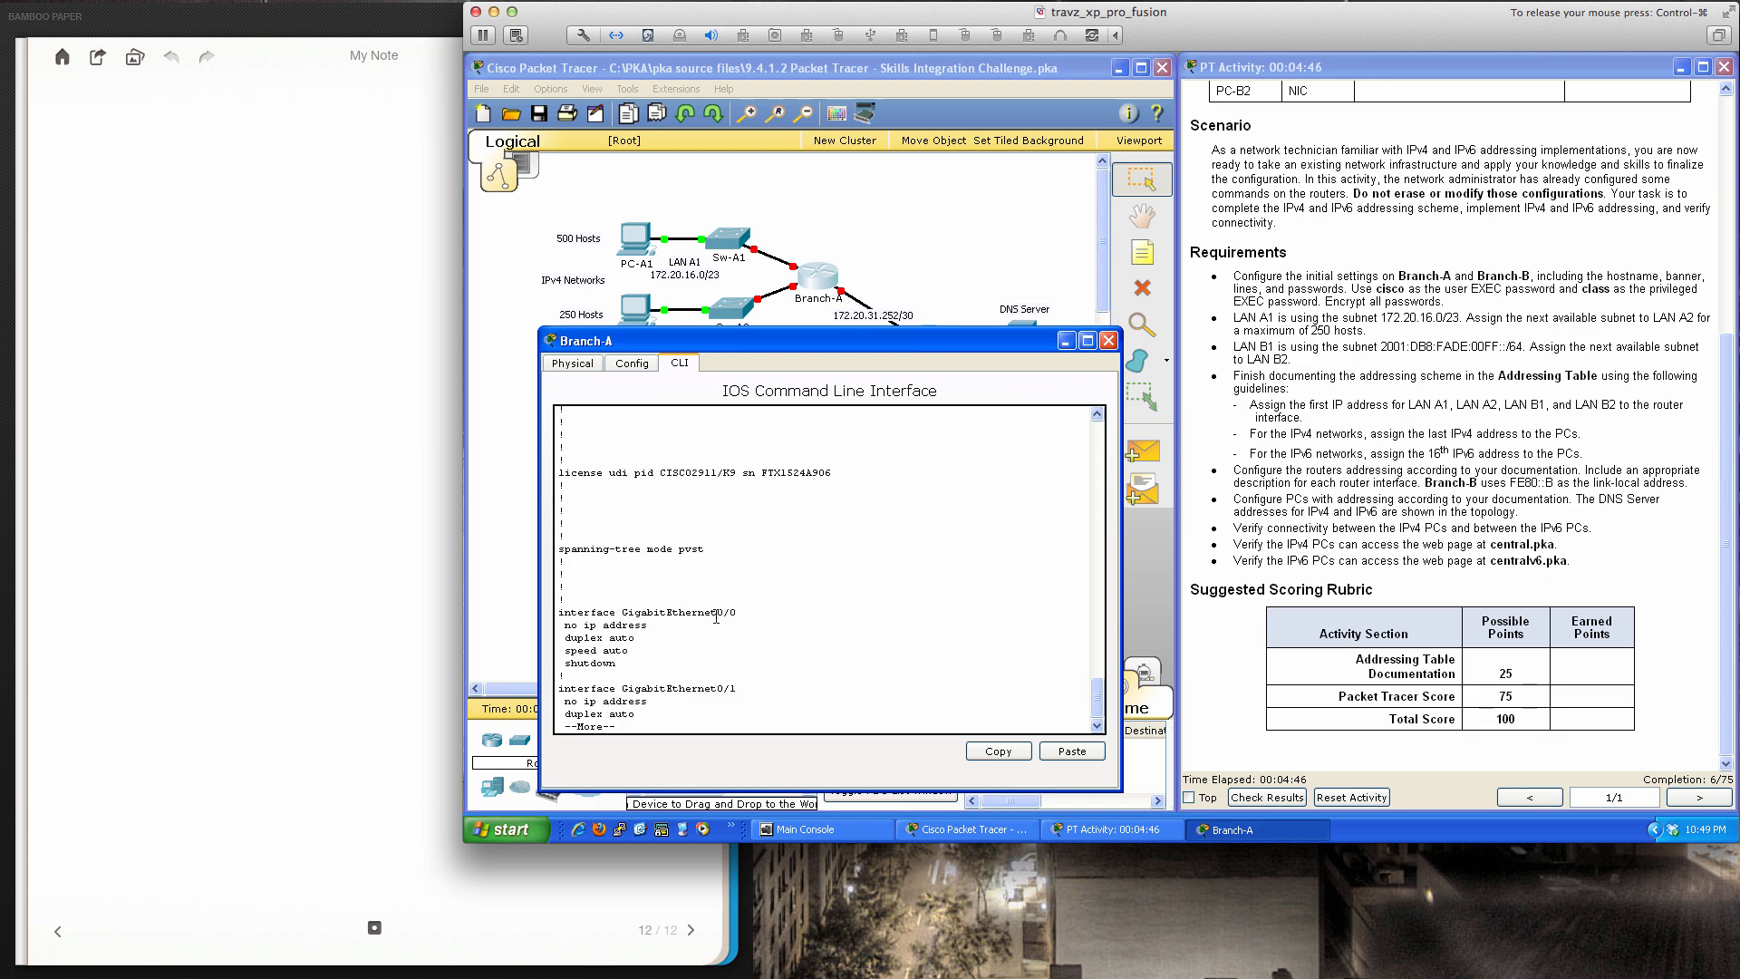
key("space")
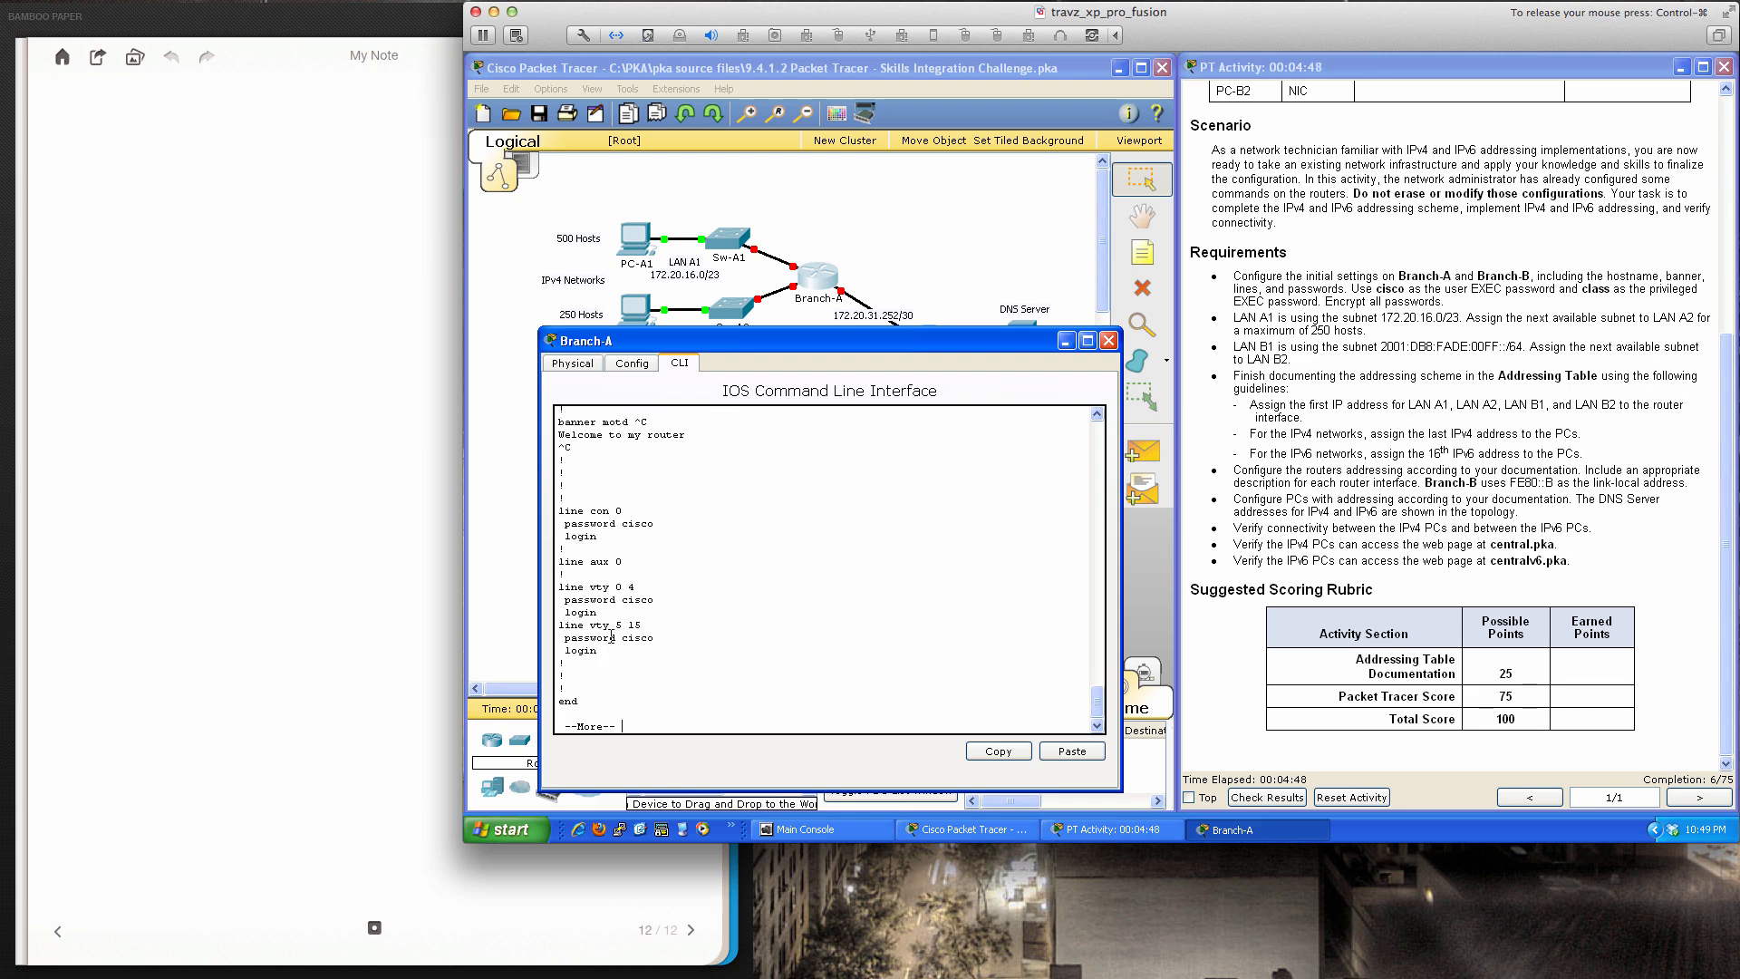
left_click_drag(659, 638, 563, 638)
left_click_drag(655, 600, 563, 601)
left_click(868, 589)
key("space")
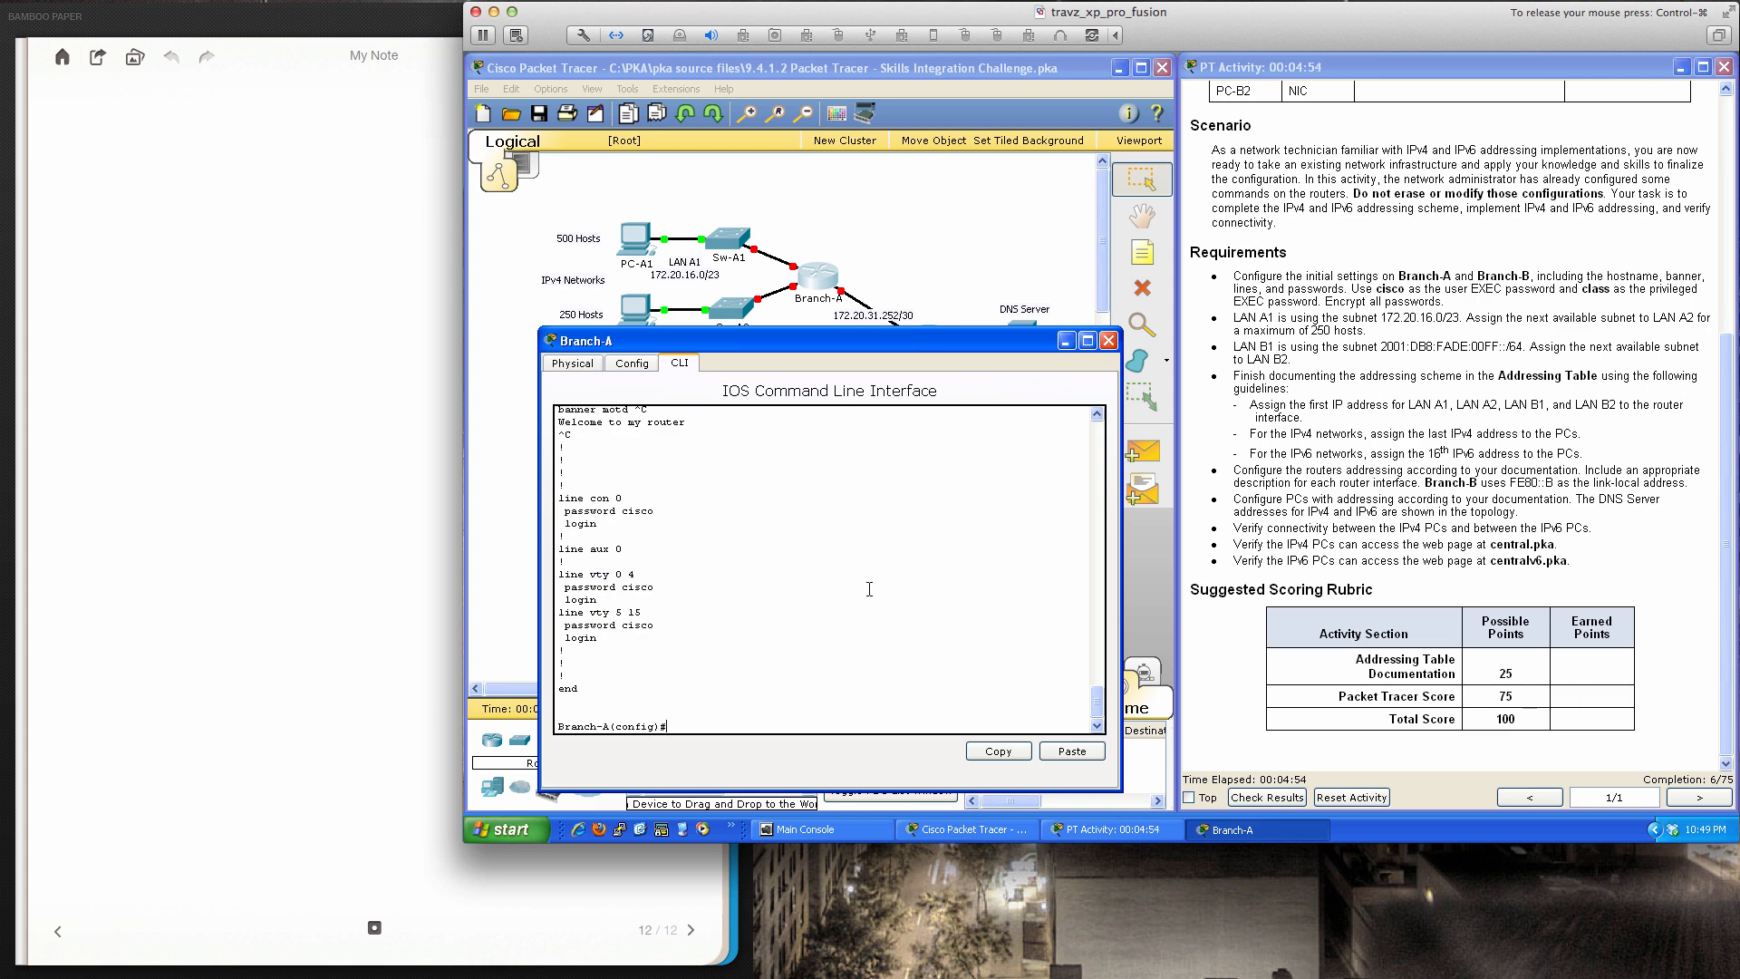
Enable service password-encryption and confirm type 7 line passwords in the running configuration
type("ser")
key("Tab")
type("pas")
key("Tab")
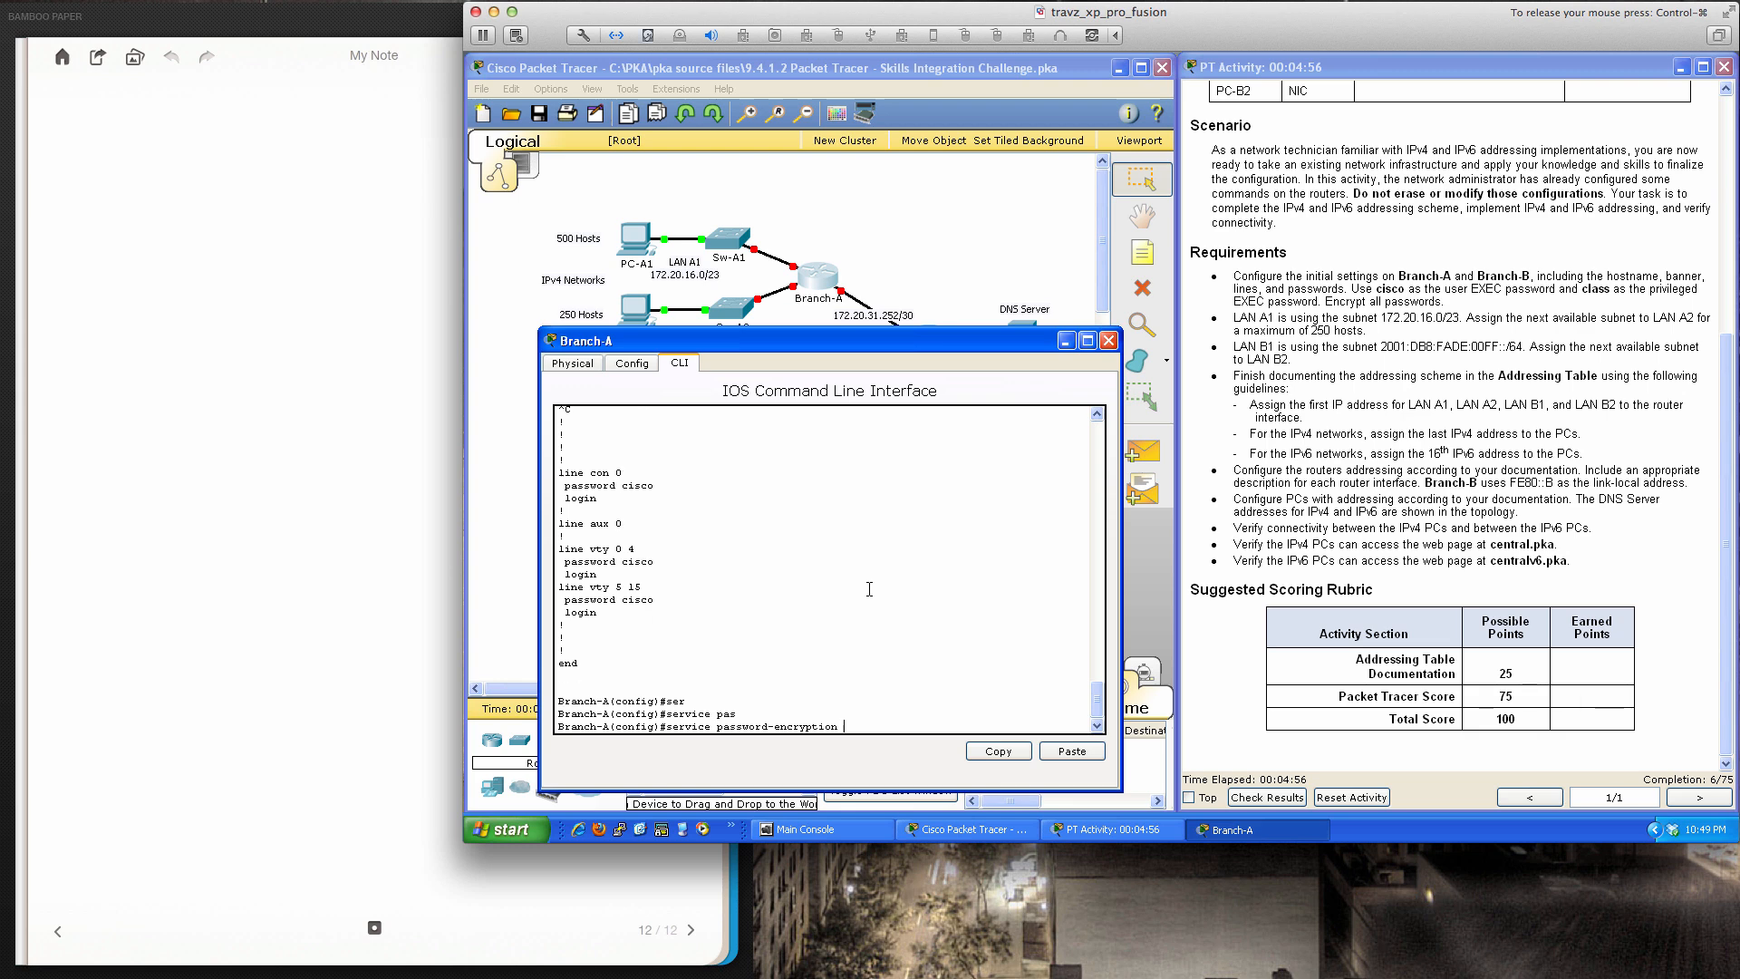
key("Return")
type("do sh ru")
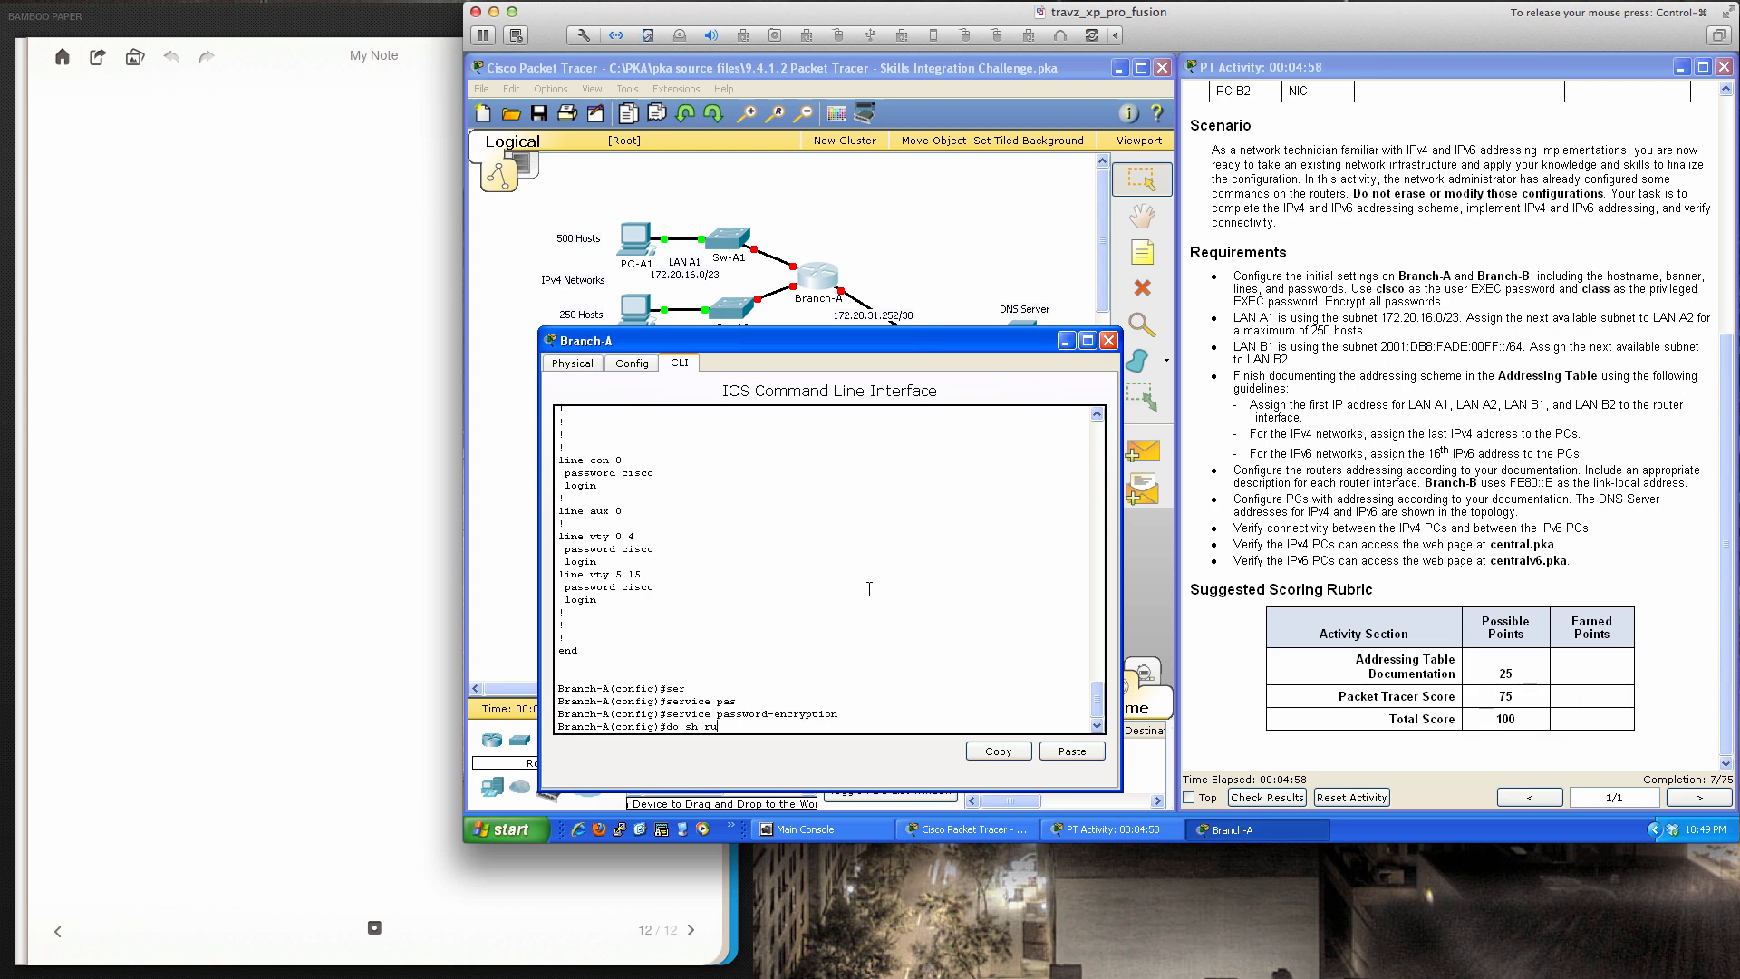
key("Return")
key("space")
key("space")
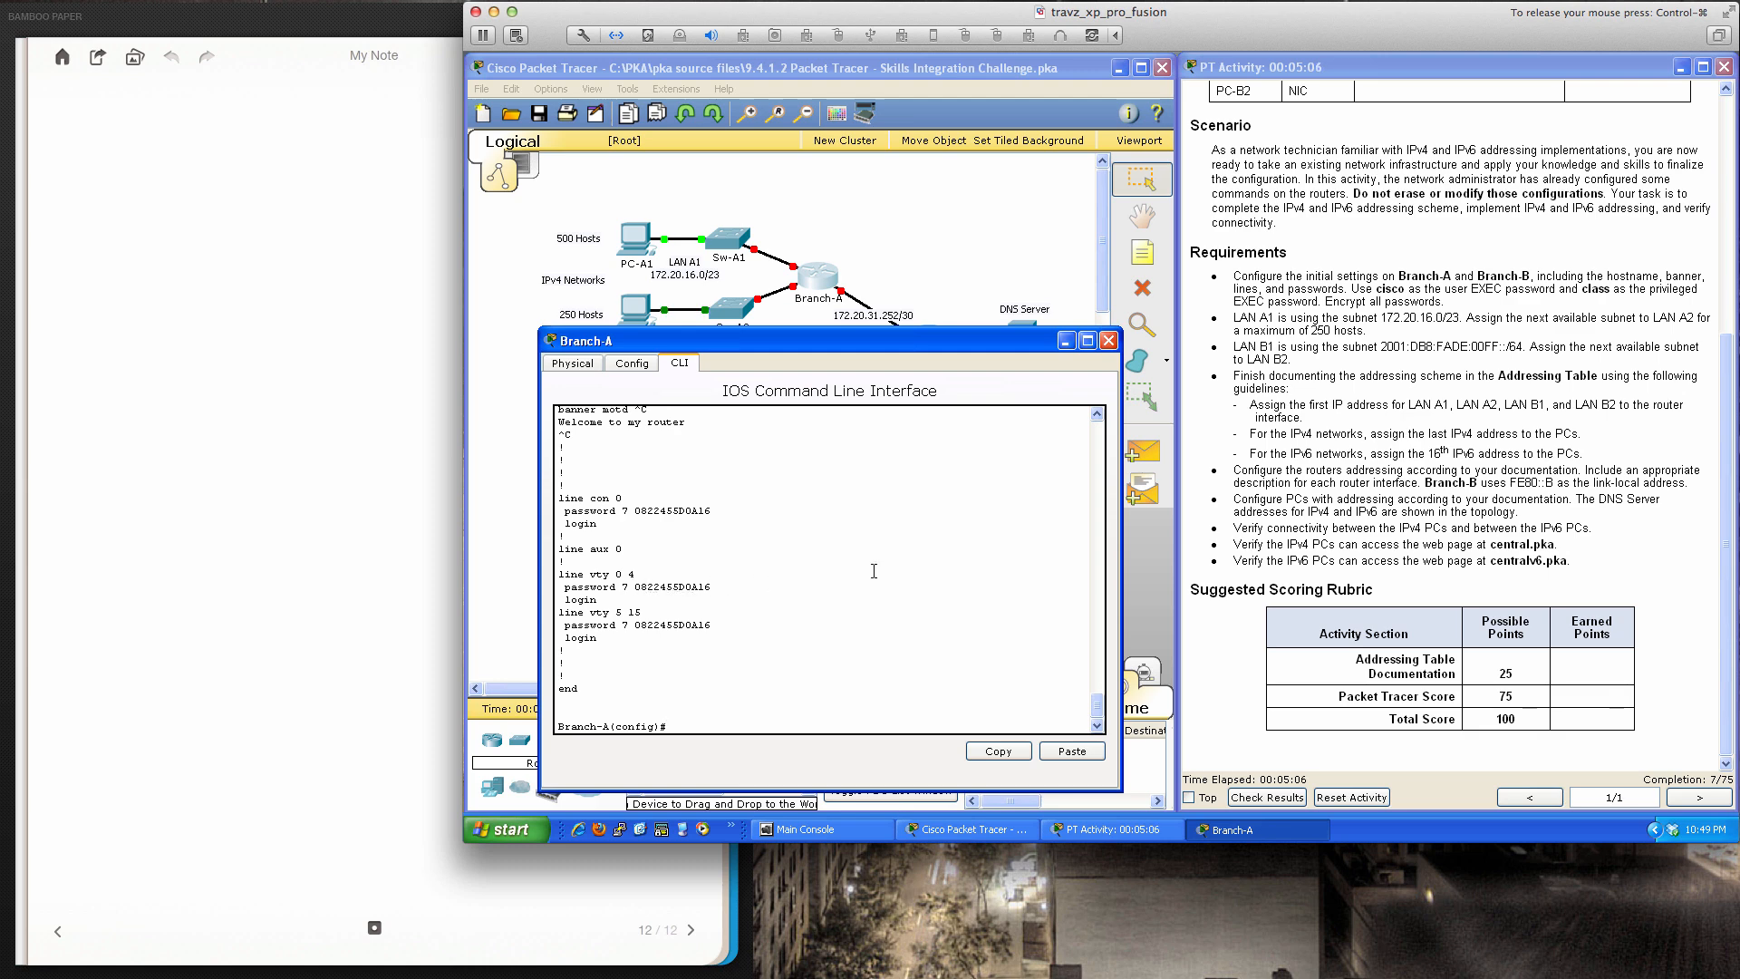
key("Return")
key("Return")
key("Return")
key("Return")
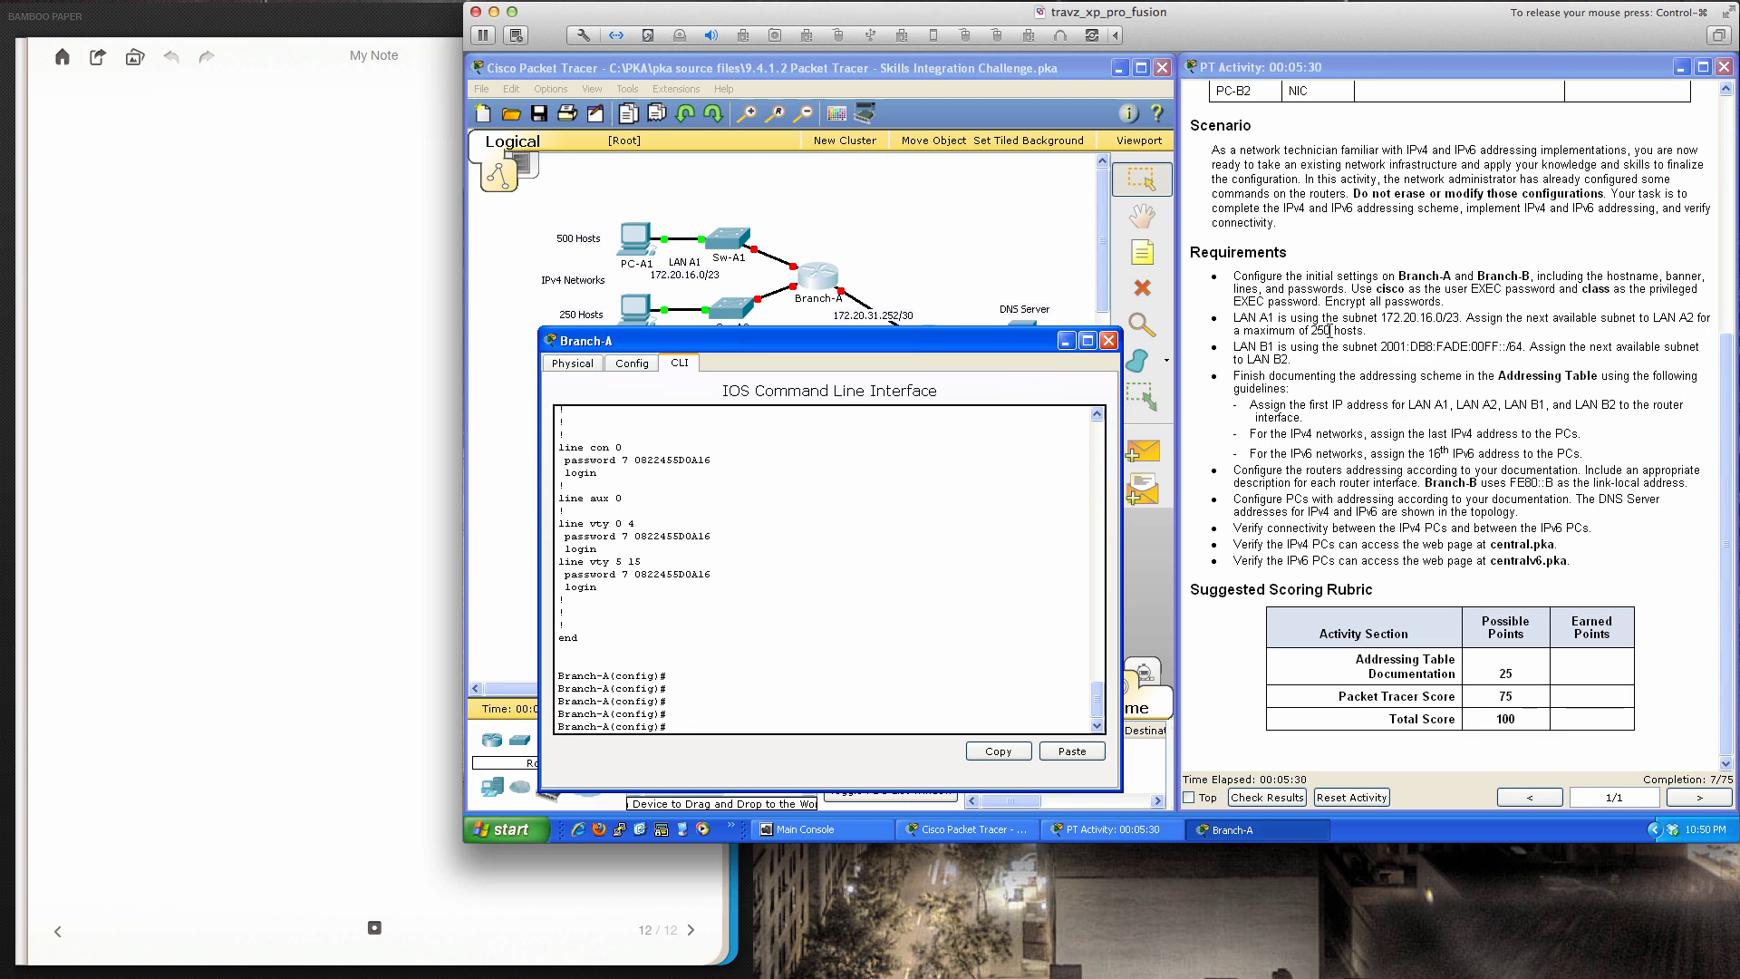
Highlight the 250-host requirement and LAN A1 subnet 172.20.16.0/23, then close Branch-A's window
left_click_drag(1311, 332, 1363, 332)
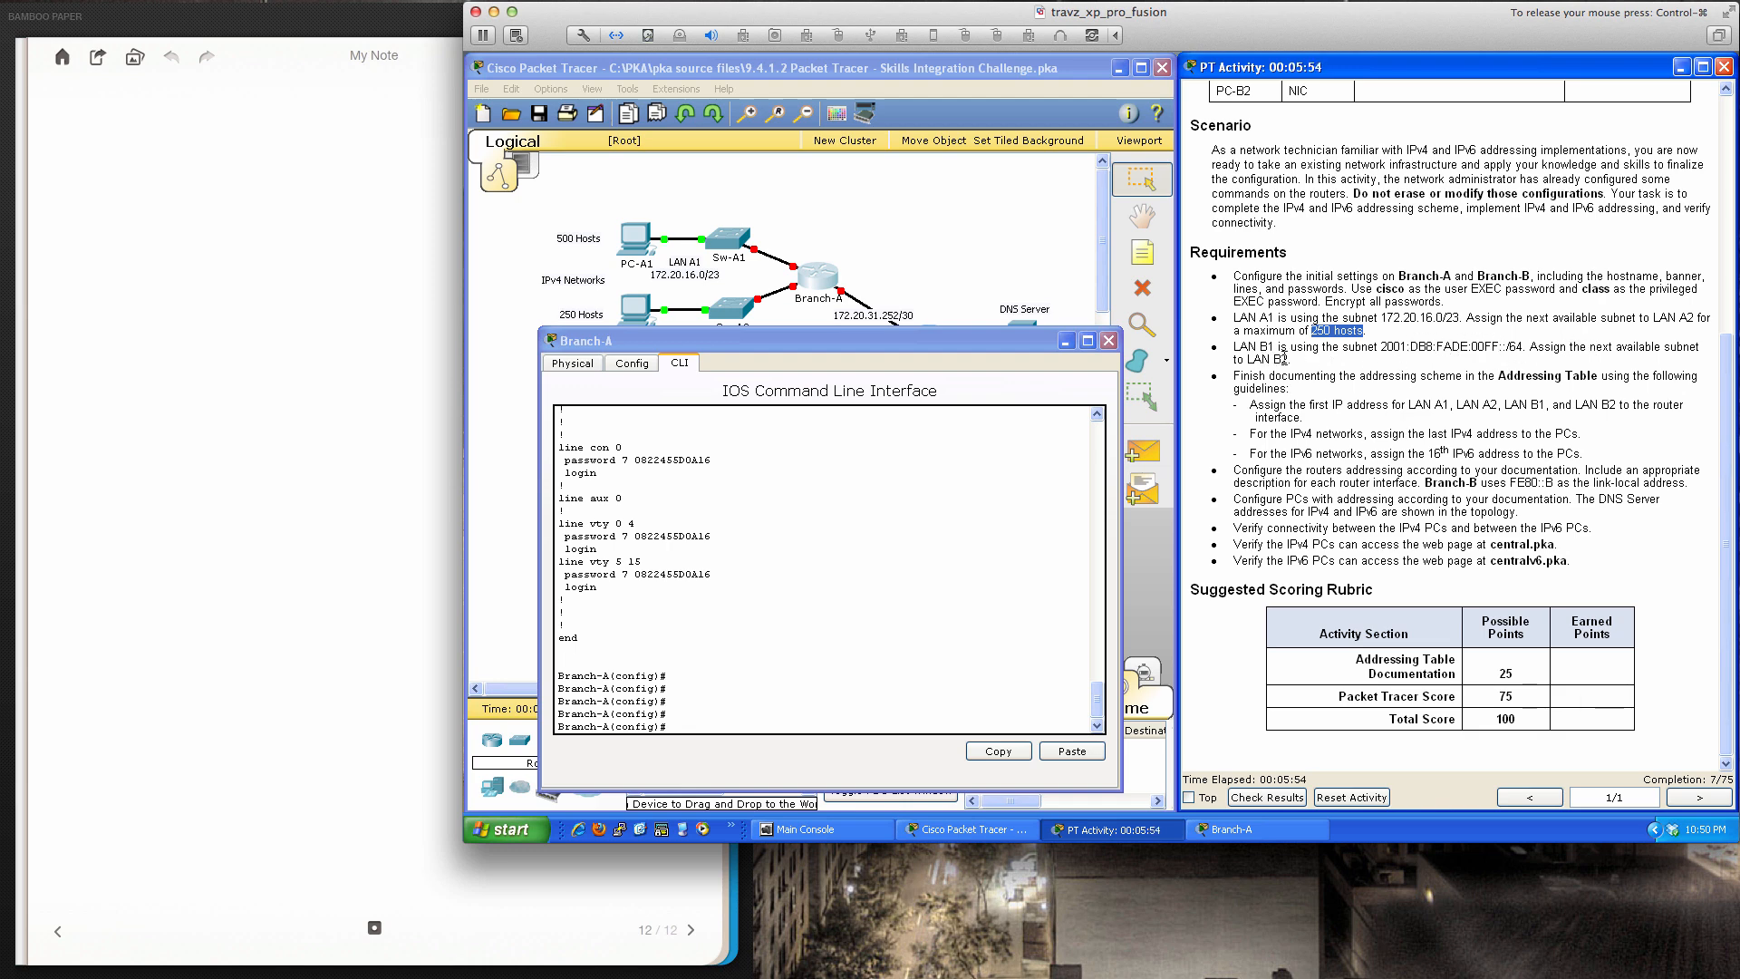
left_click(1388, 321)
left_click_drag(1460, 317, 1380, 317)
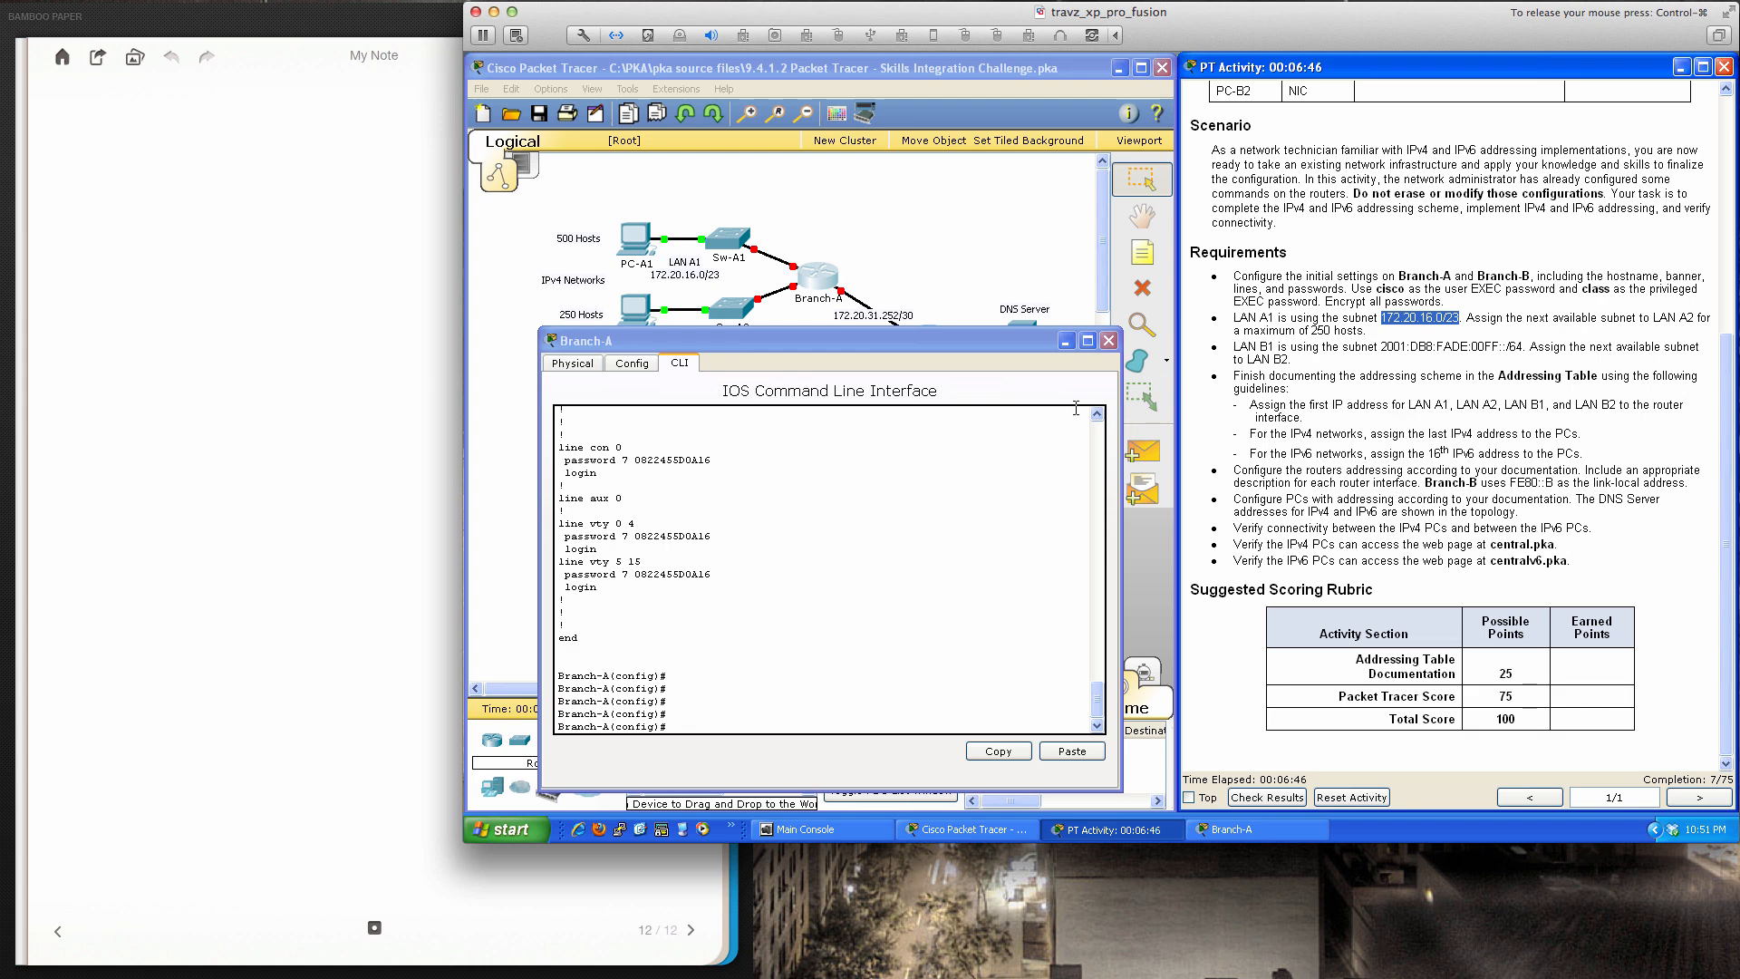
left_click(1000, 481)
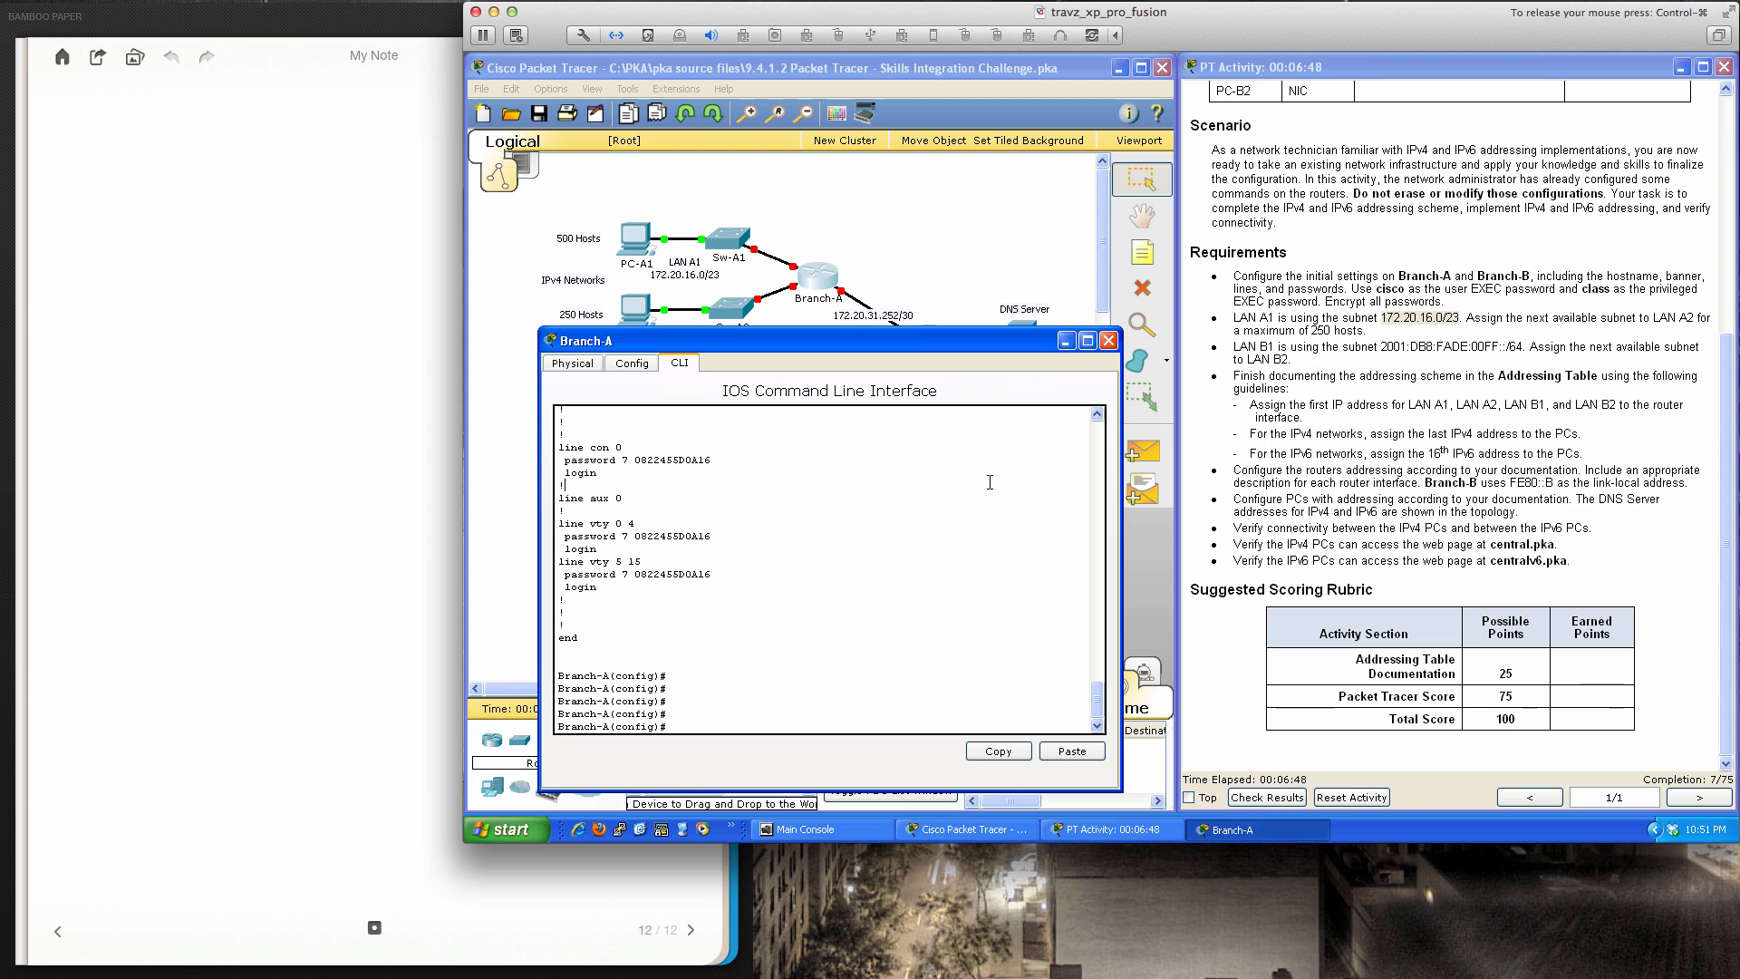
key("Return")
key("Return")
key("Return")
key("Return")
key("Return")
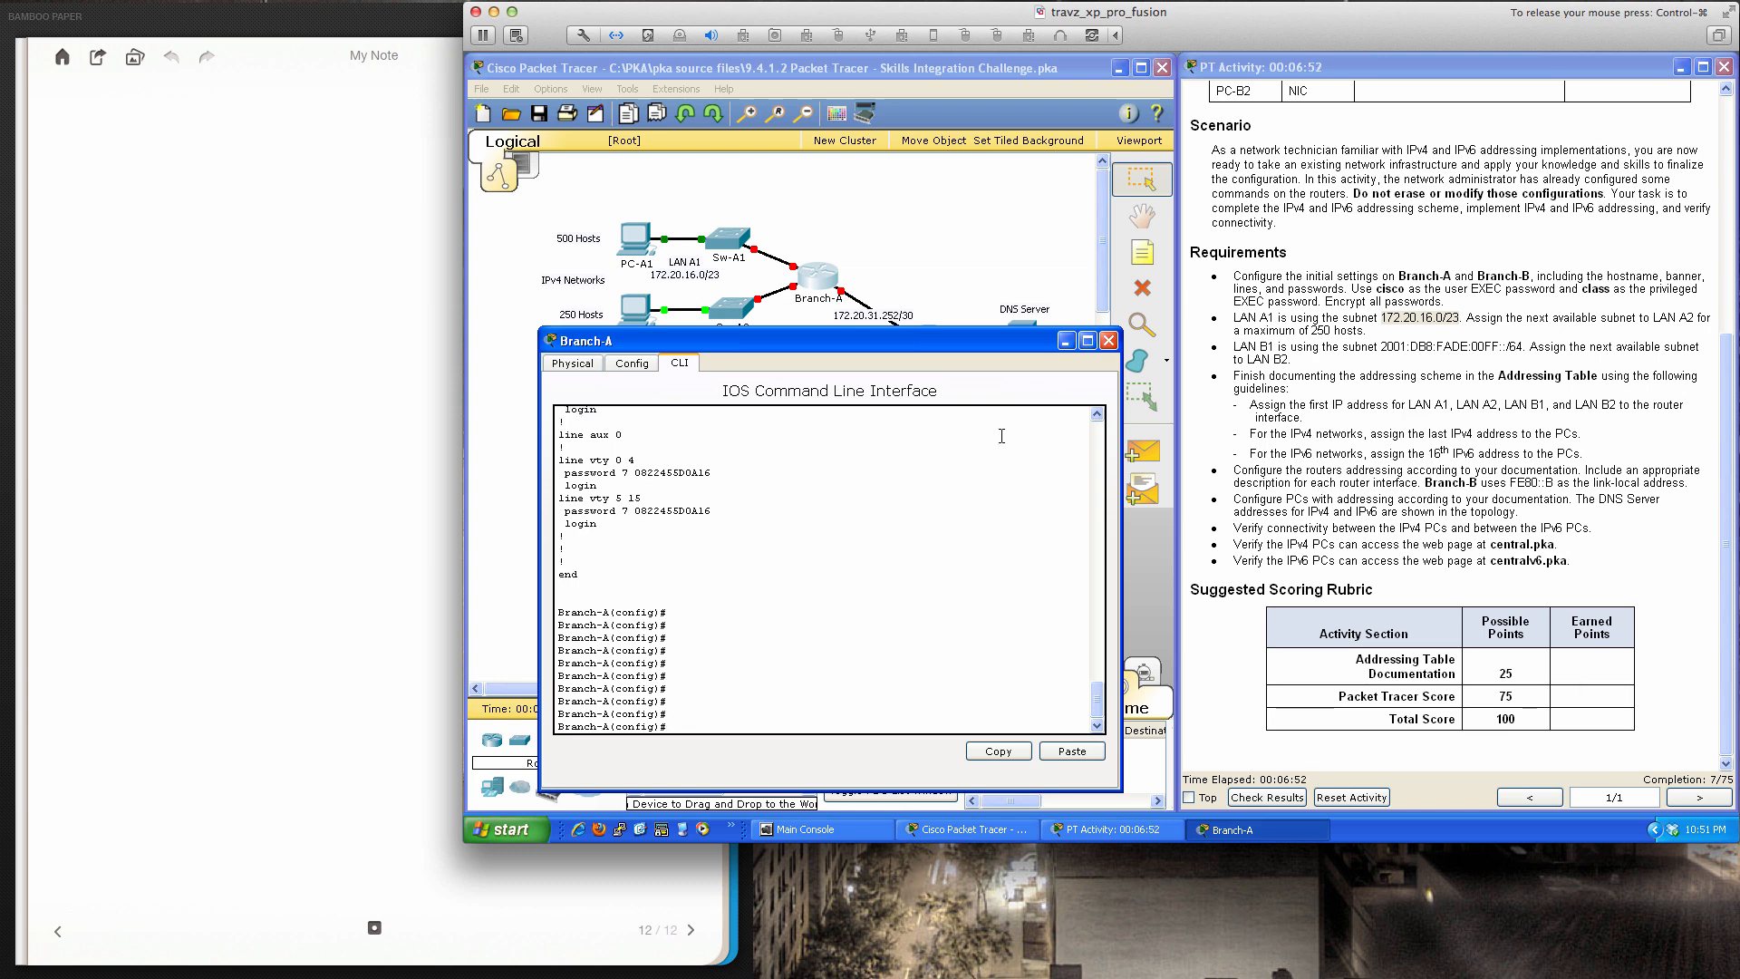
left_click(1107, 340)
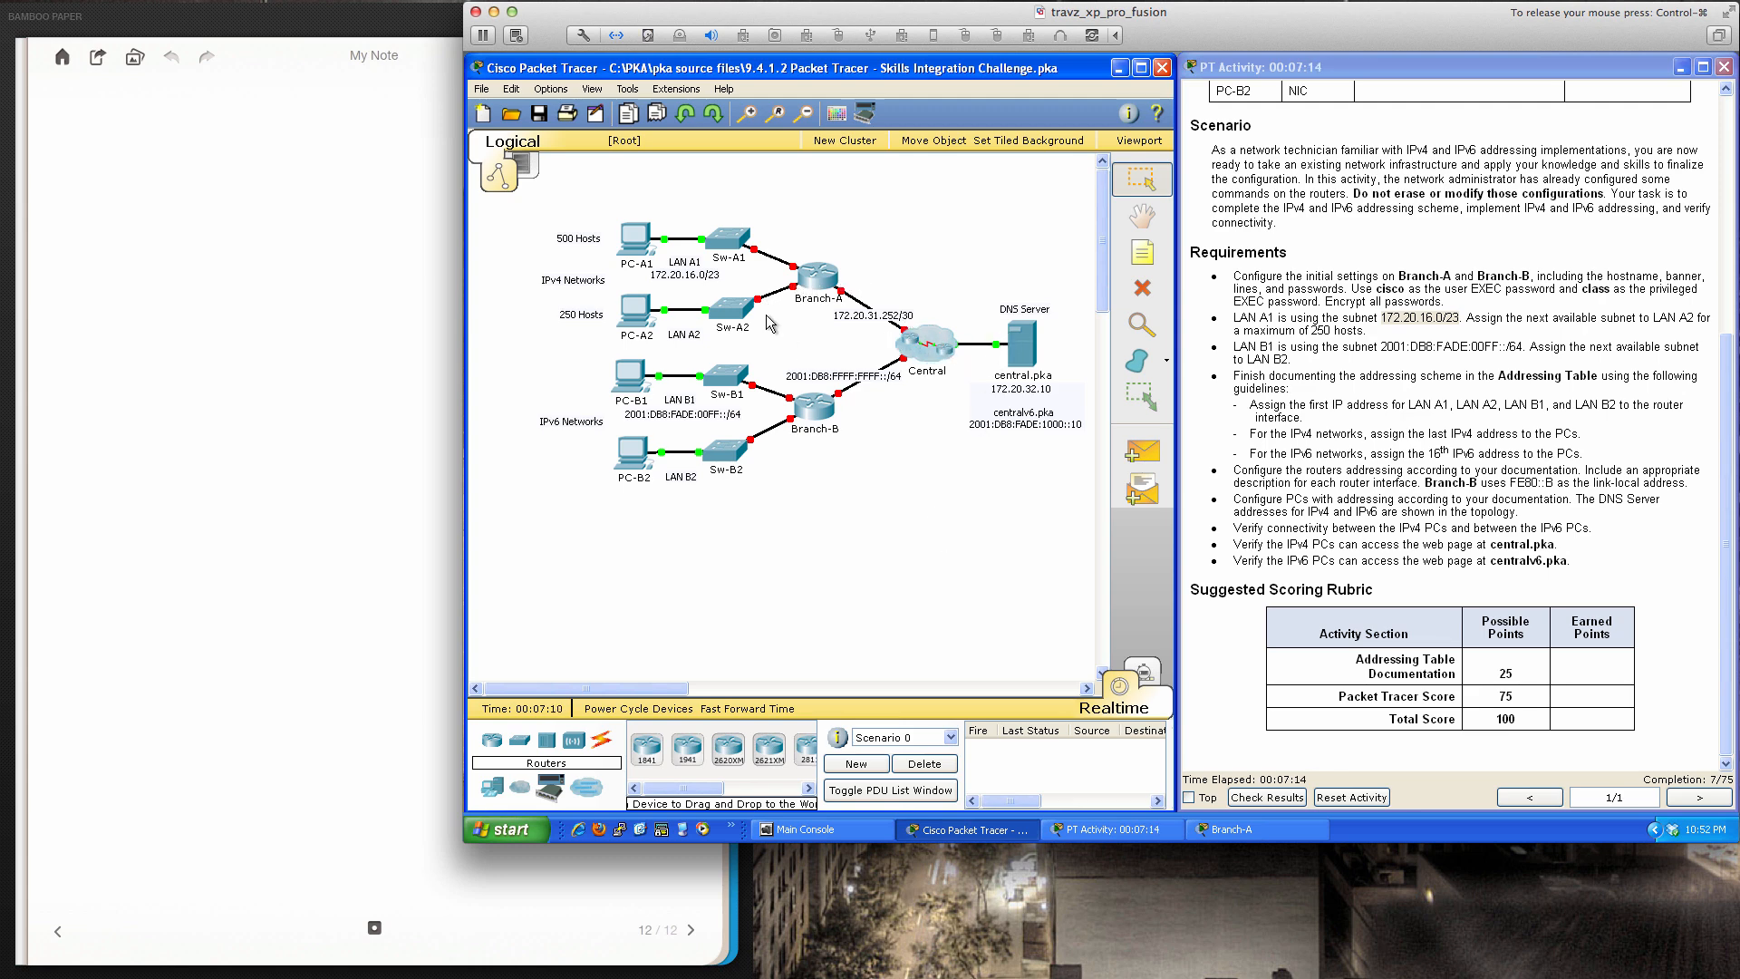
Reopen Branch-A's CLI and scroll the activity instructions up to the Addressing Table
left_click(820, 284)
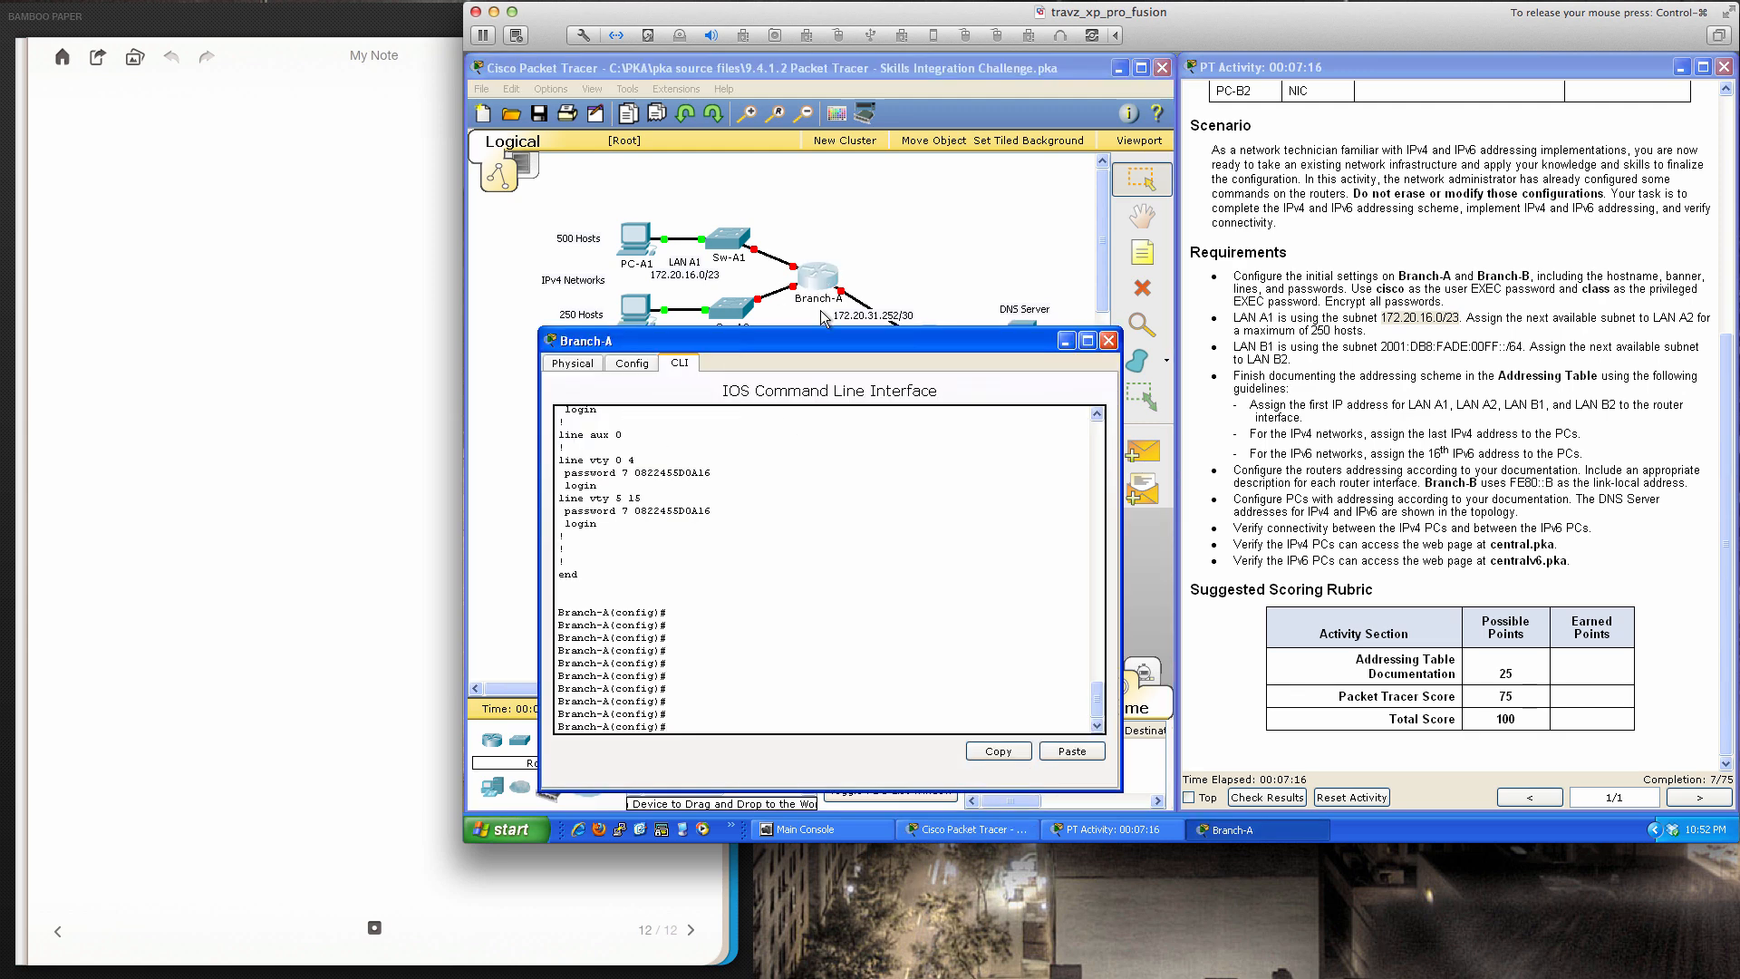
left_click_drag(824, 365, 824, 356)
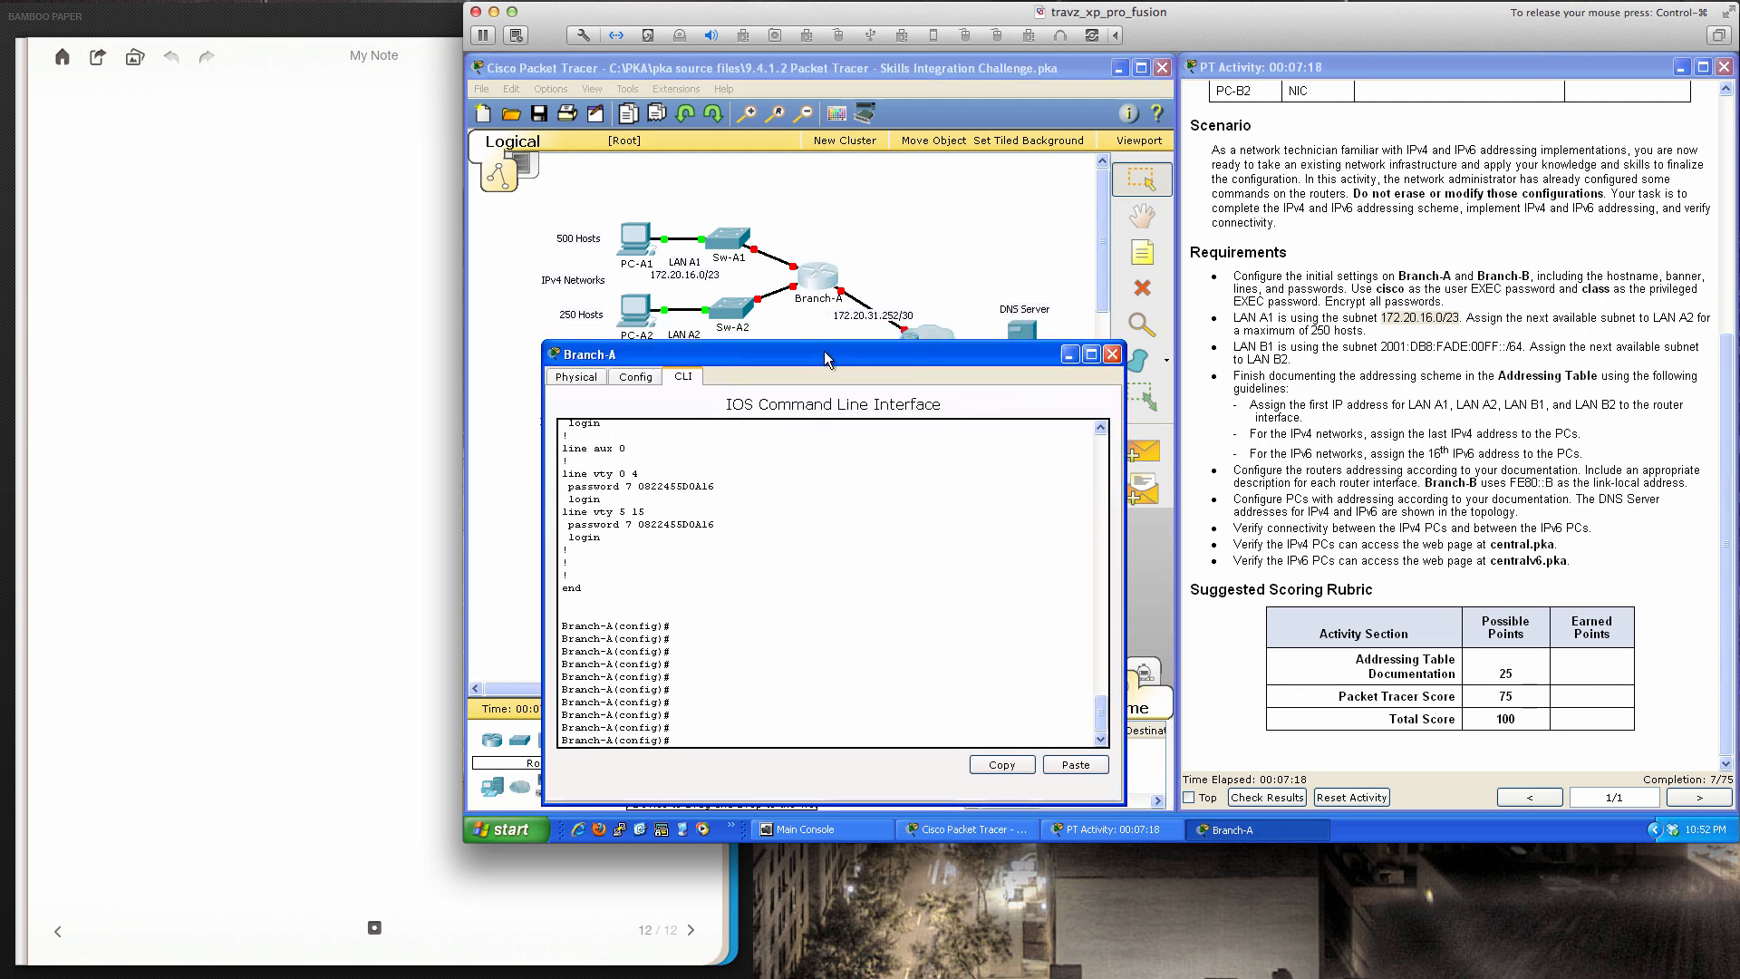
left_click(911, 452)
left_click(1204, 438)
scroll(1285, 438, "up", 3)
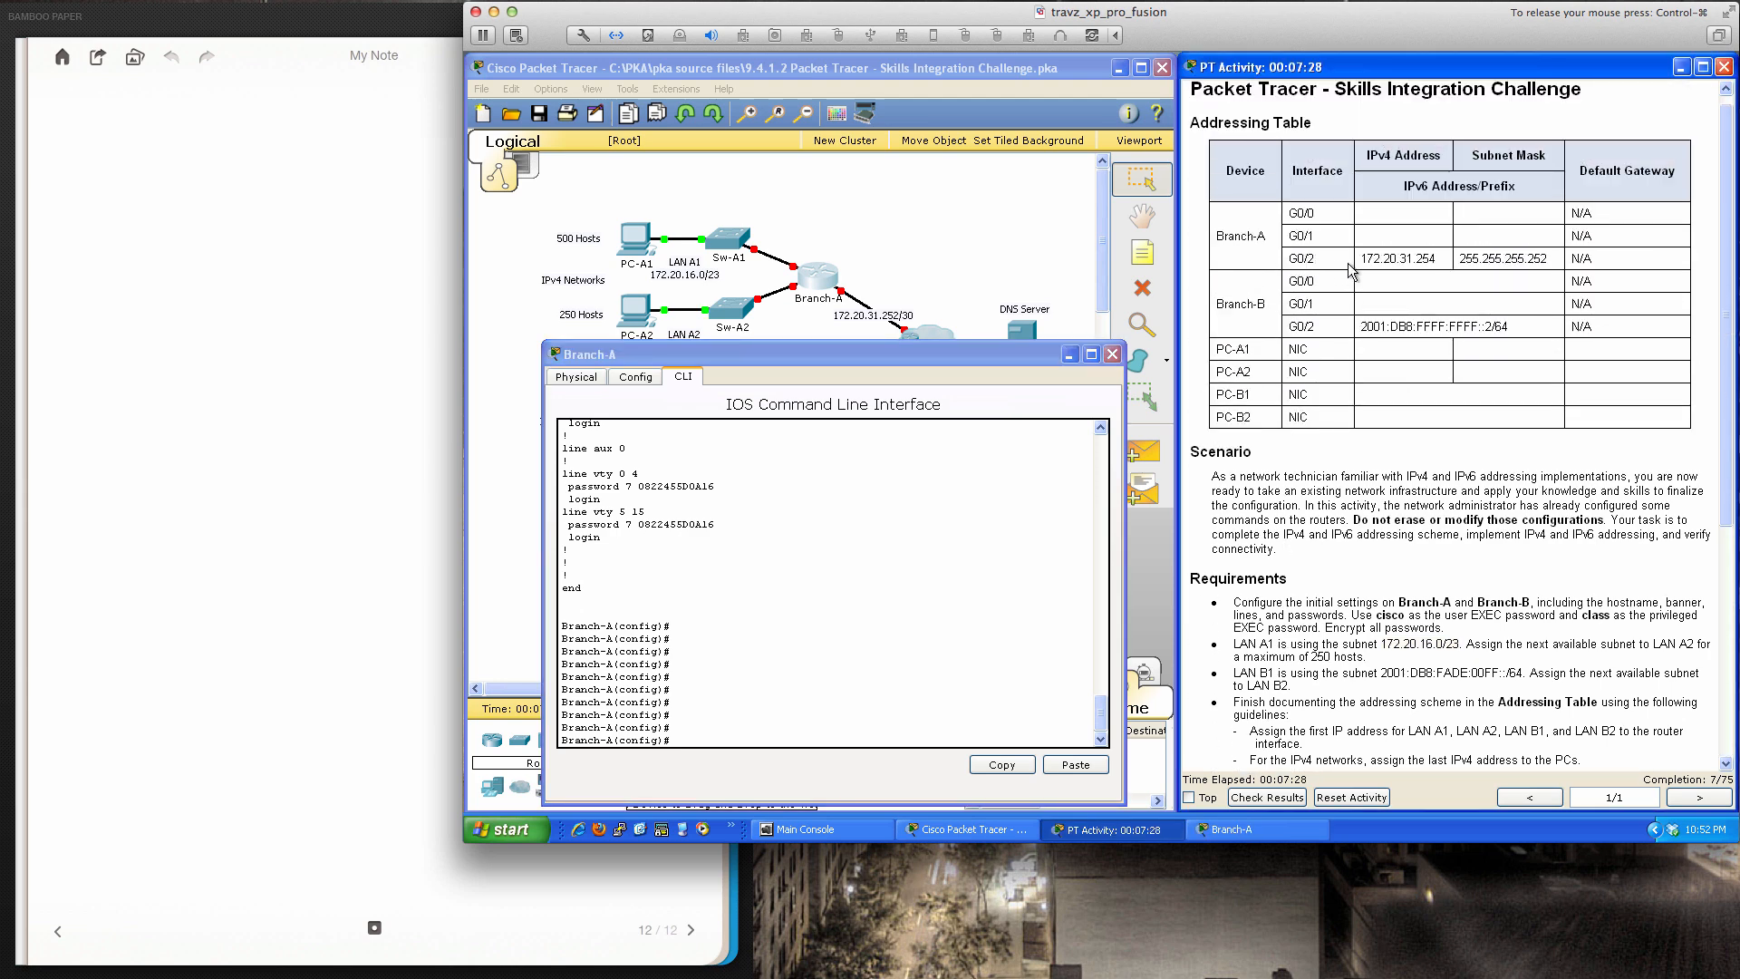
left_click(1068, 450)
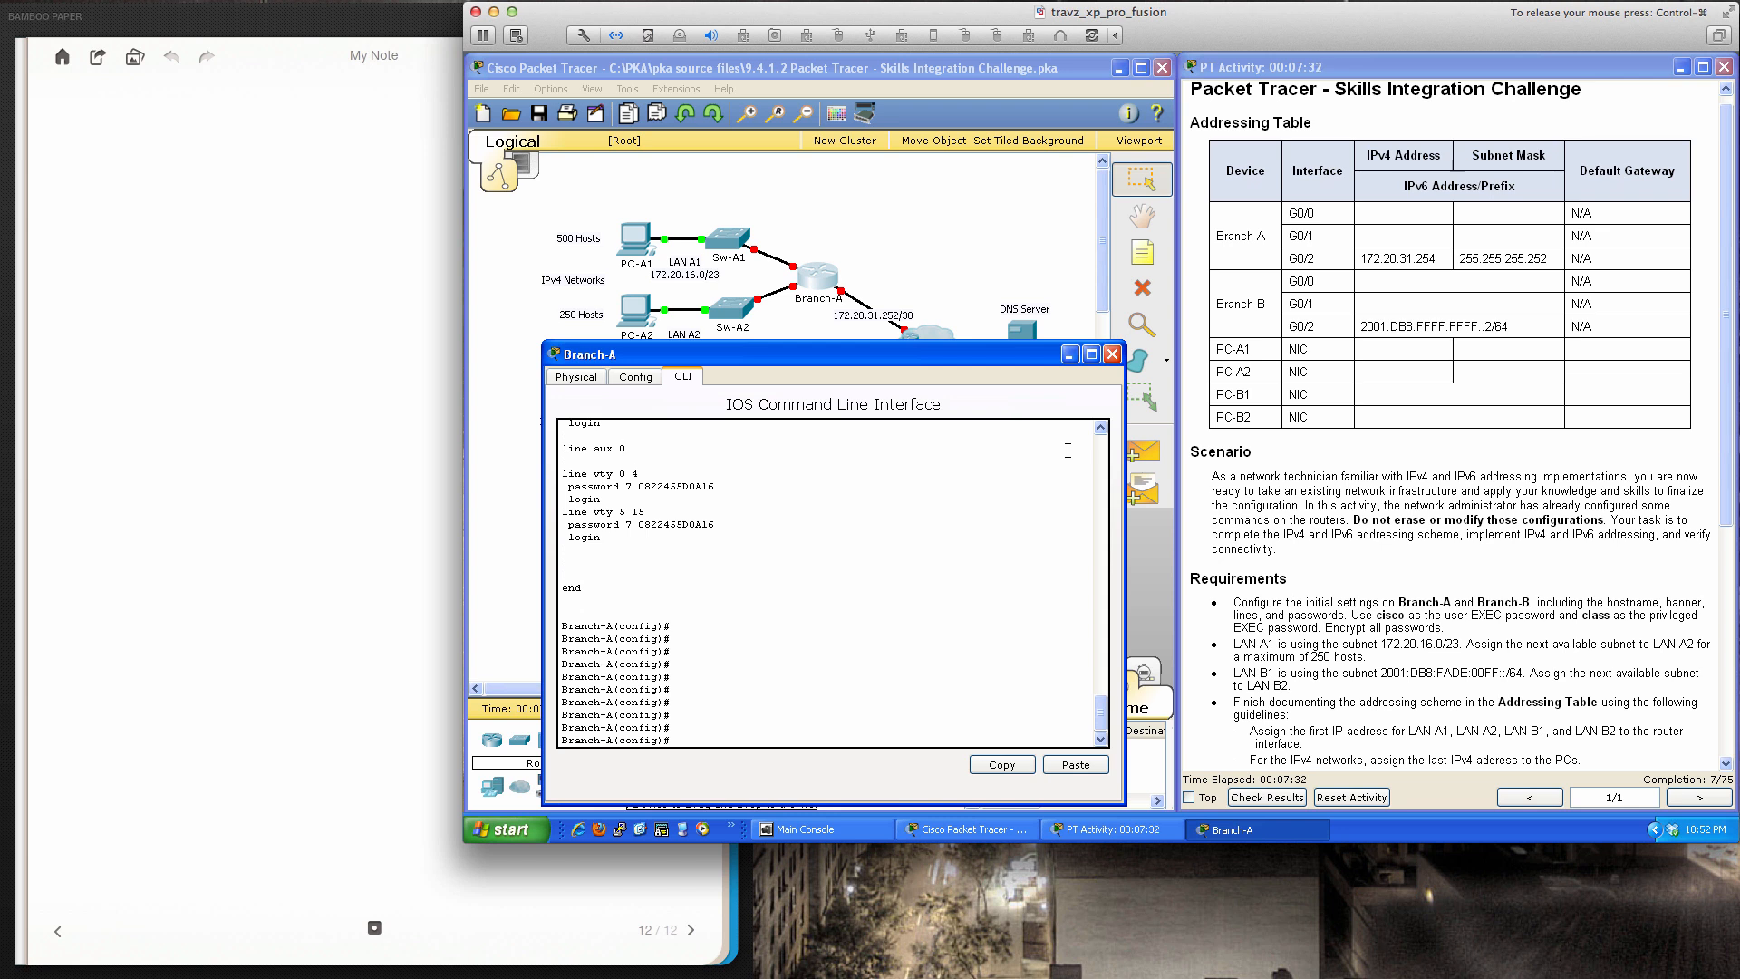
Enable Branch-A's G0/2 and assign it 172.20.31.254 255.255.255.252
type("int gi0/2")
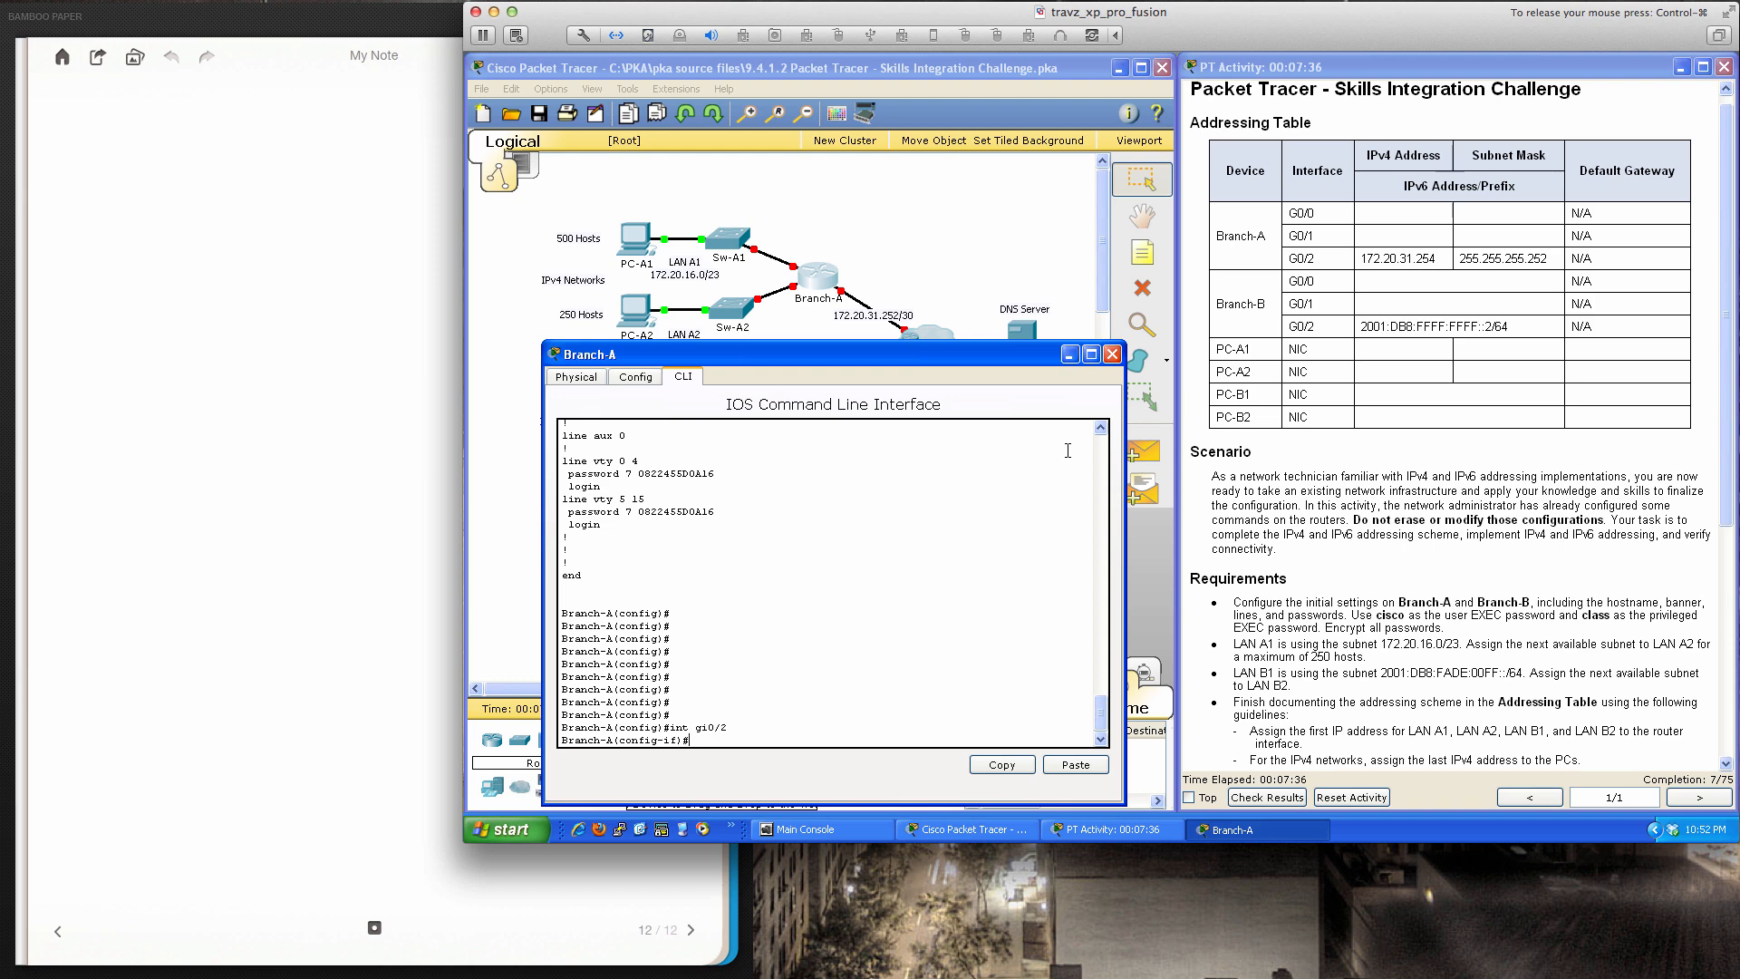
type("no shut")
key("Return")
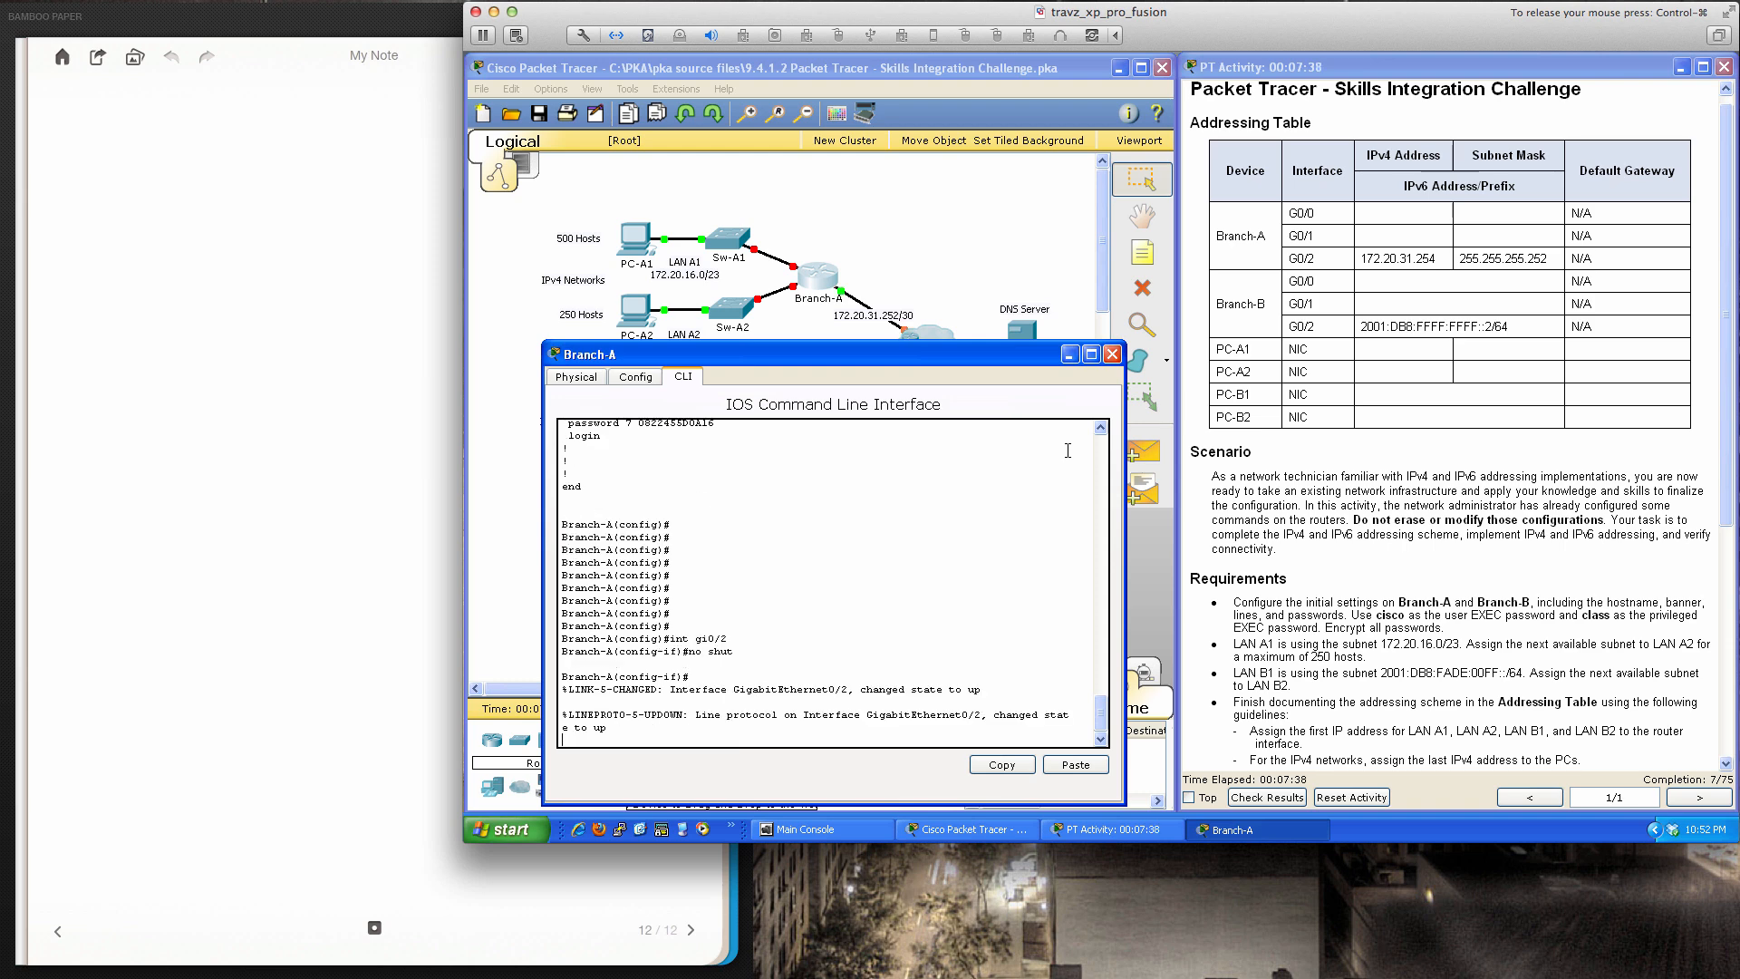
key("Return")
key("Return")
key("Return")
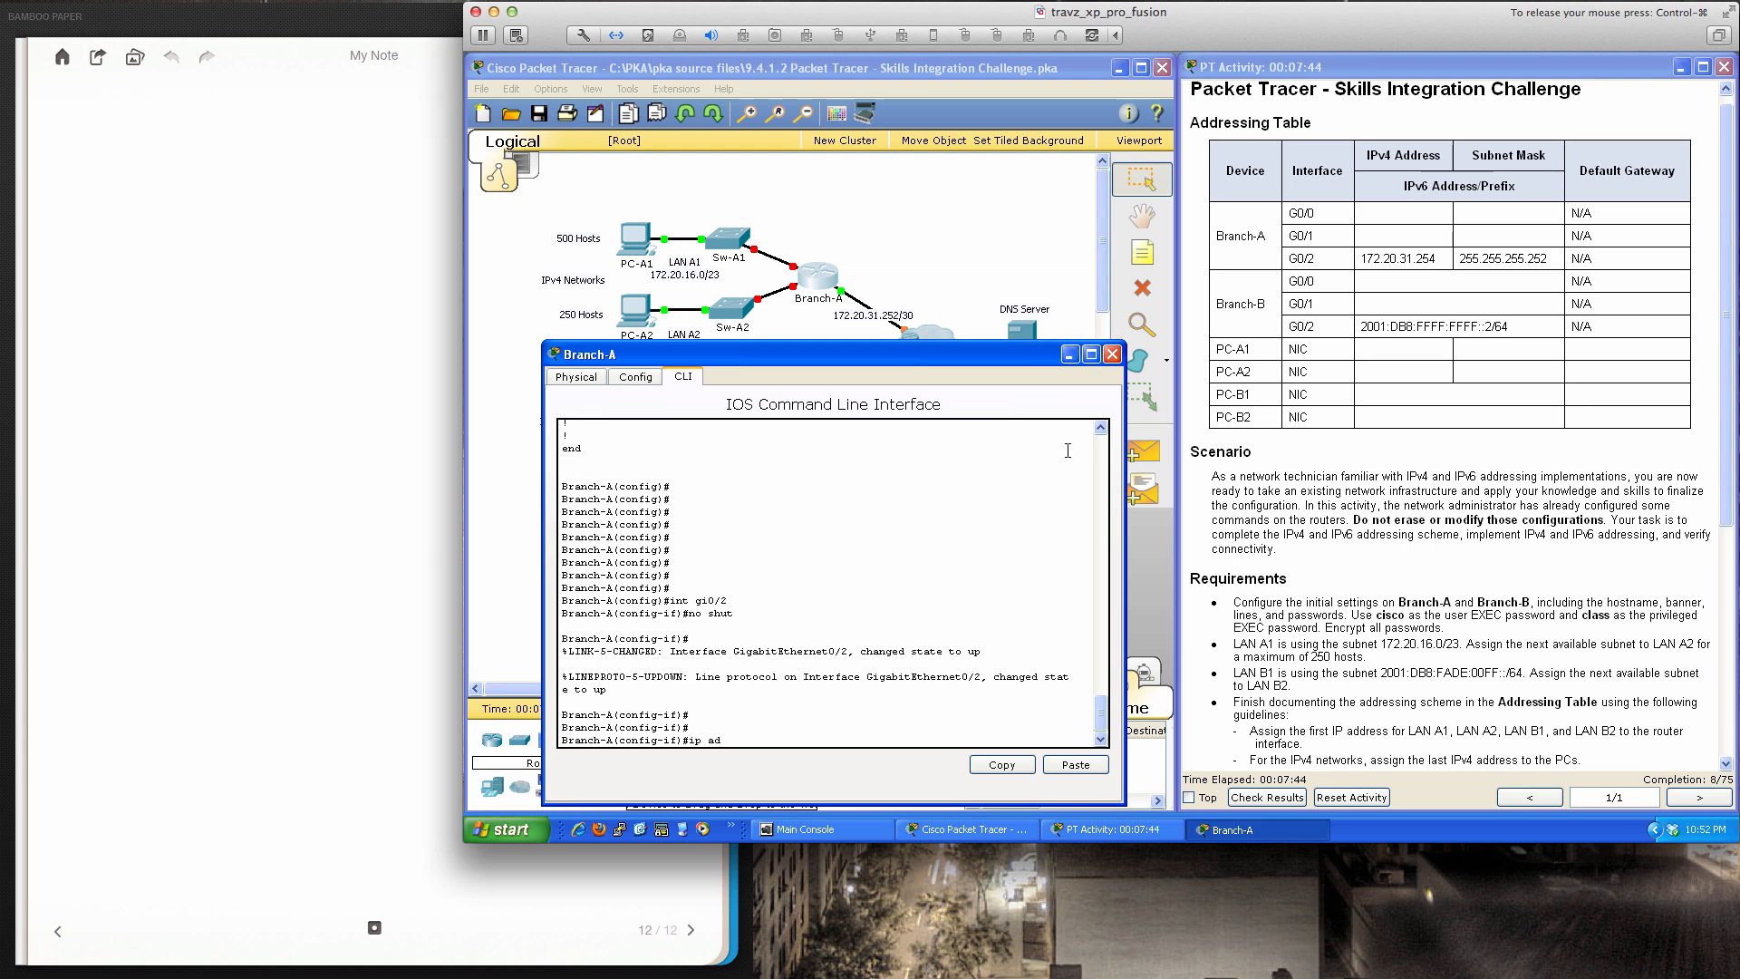
type("ip ad")
key("Tab")
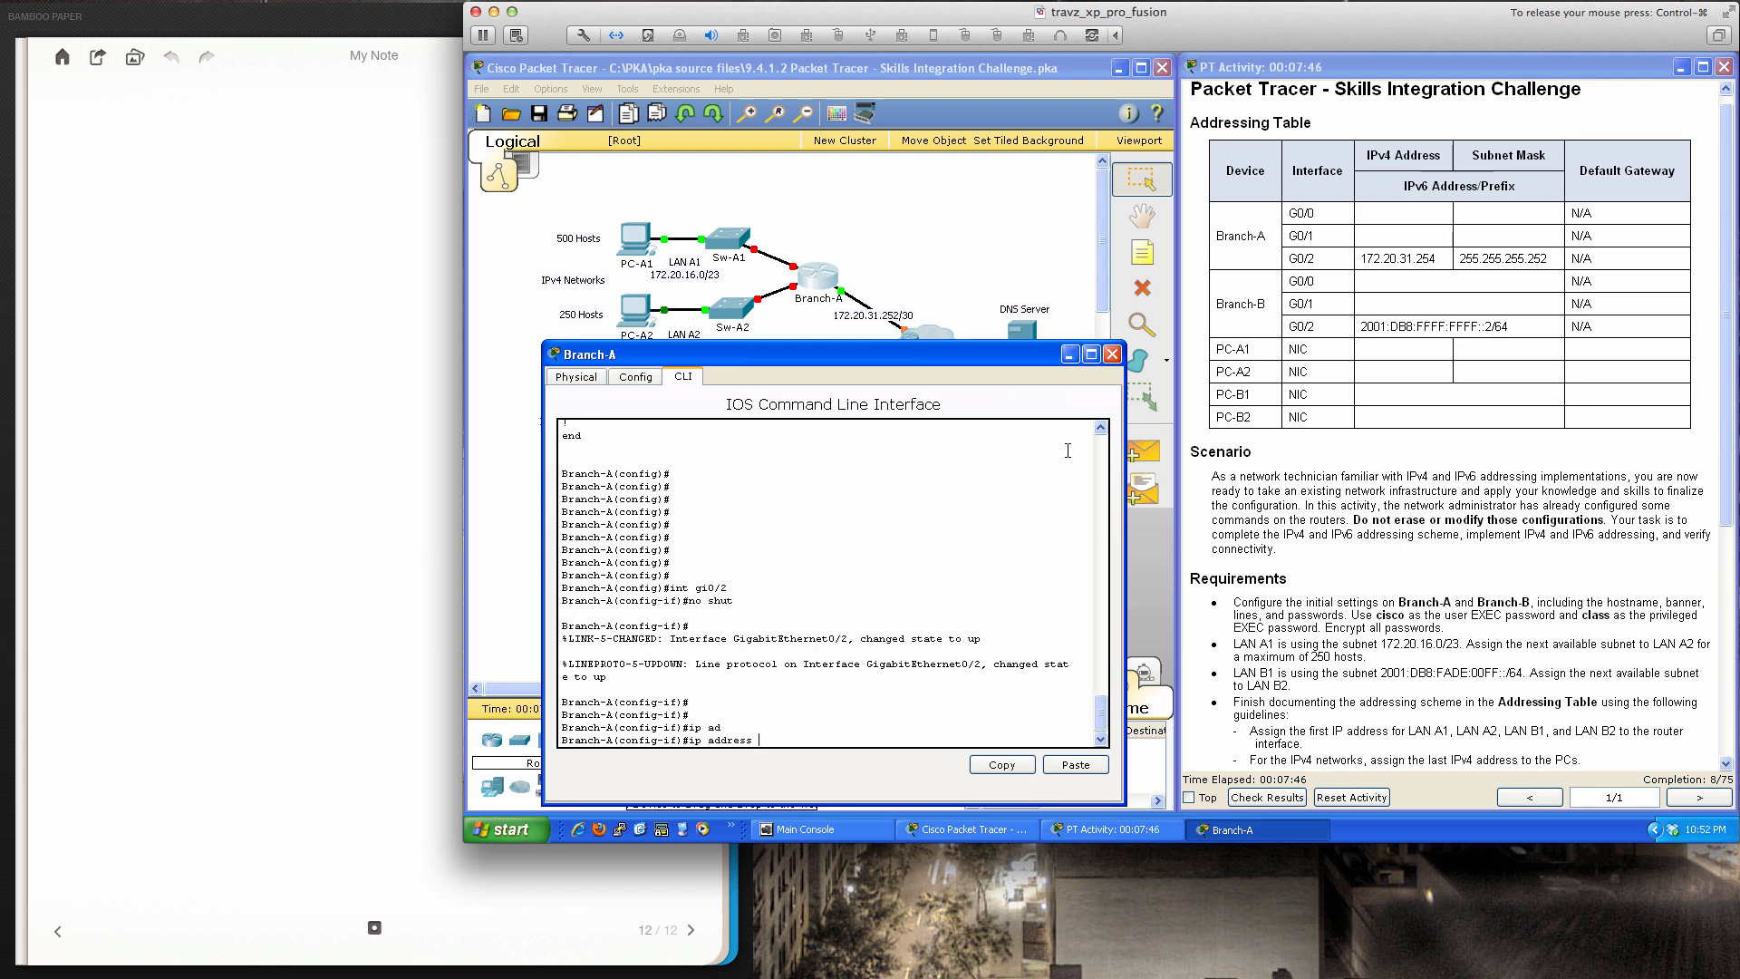
type("172.20.31.254 255.255.255.252")
key("Return")
Give G0/2 the description 'Interface to WAN'
type("des")
key("Tab")
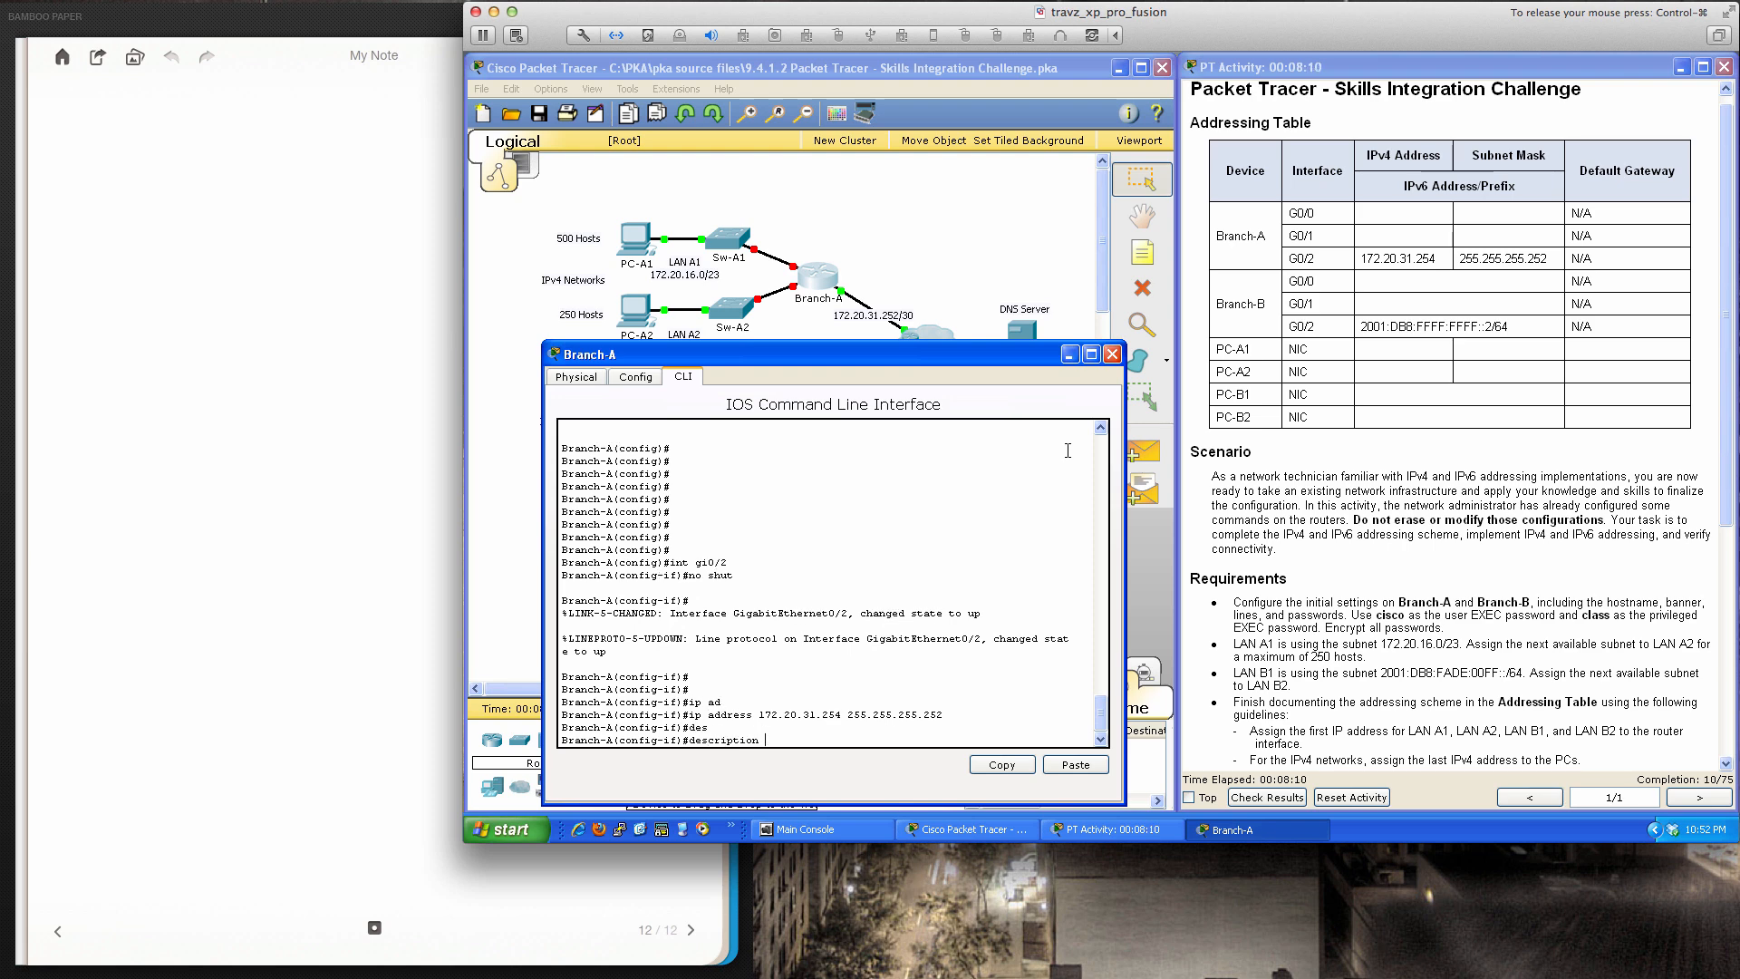
type("Interface to WAN")
key("Return")
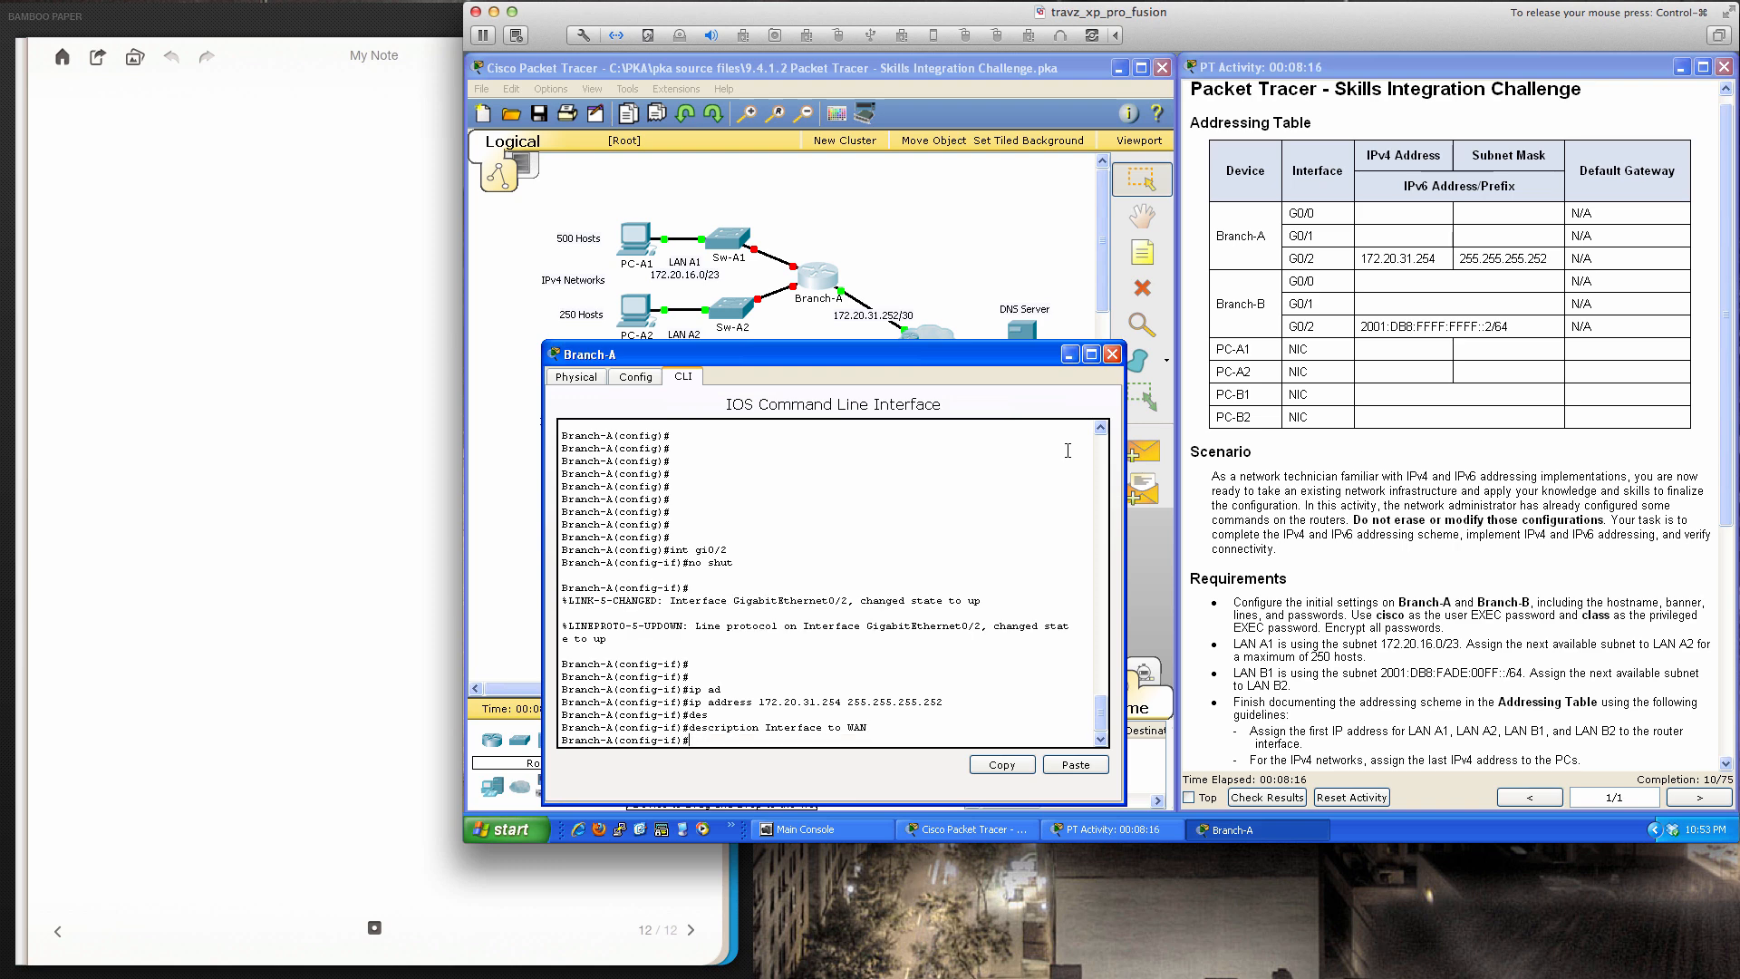
key("Return")
key("Return")
key("Return")
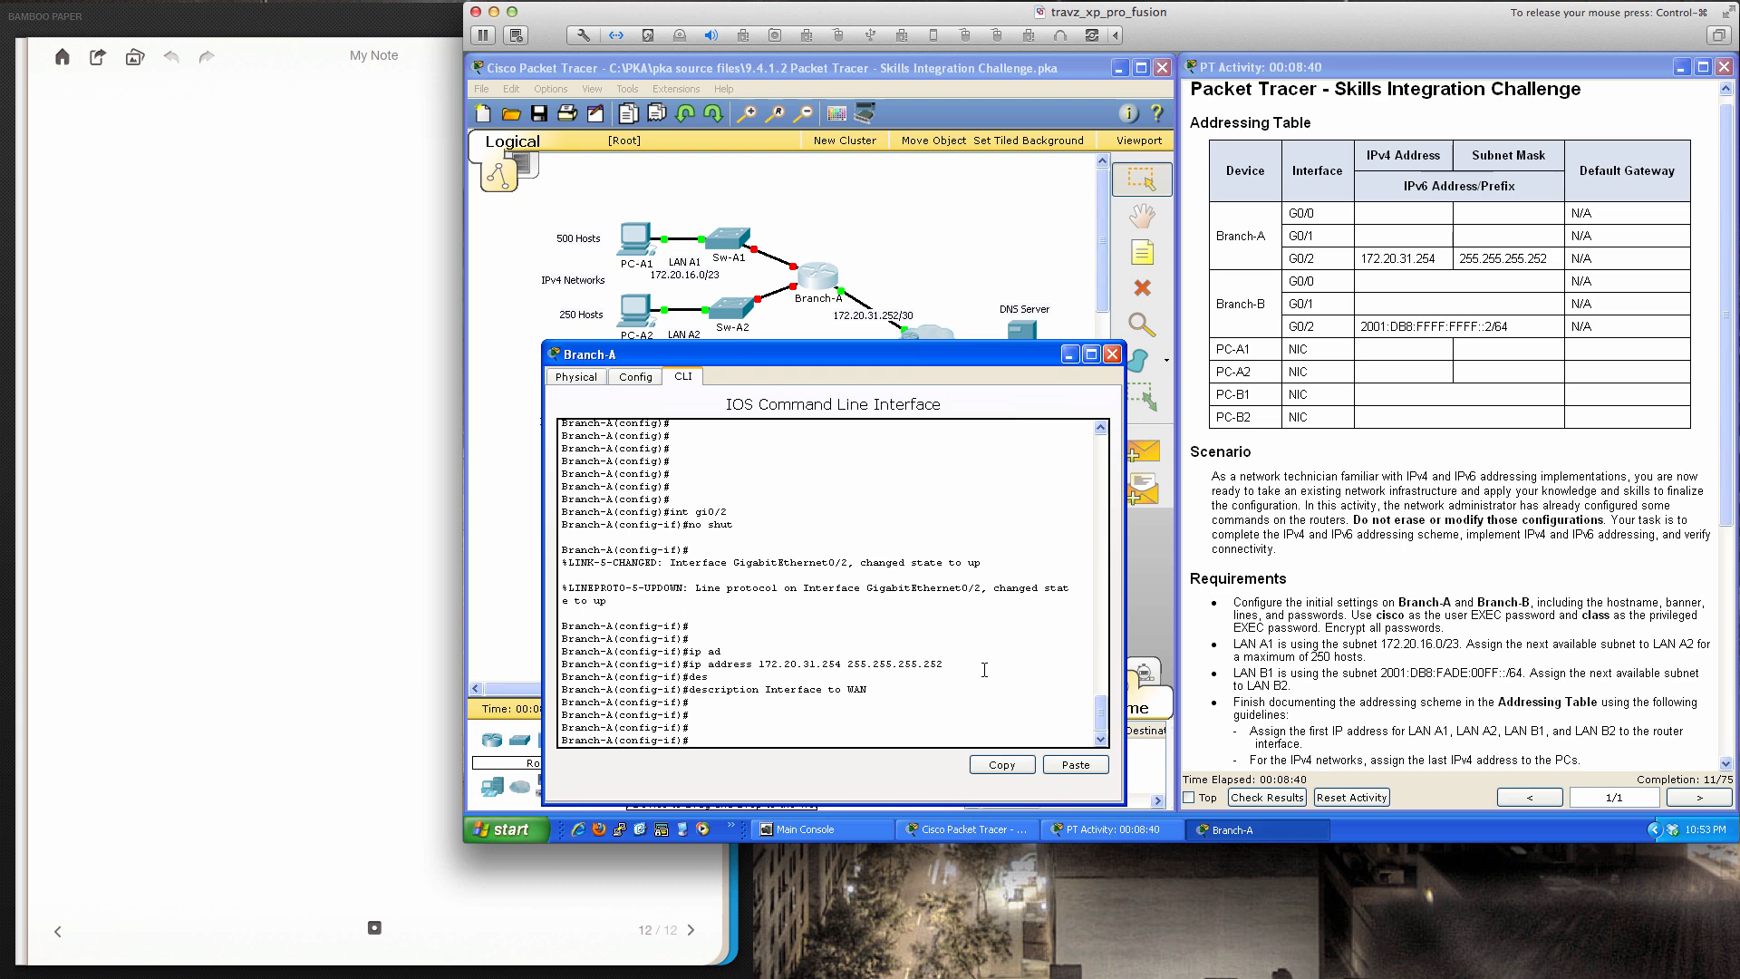
key("Return")
key("Return")
key("Return")
Select interface G0/0 on Branch-A and bring it up with no shut
type("int gi")
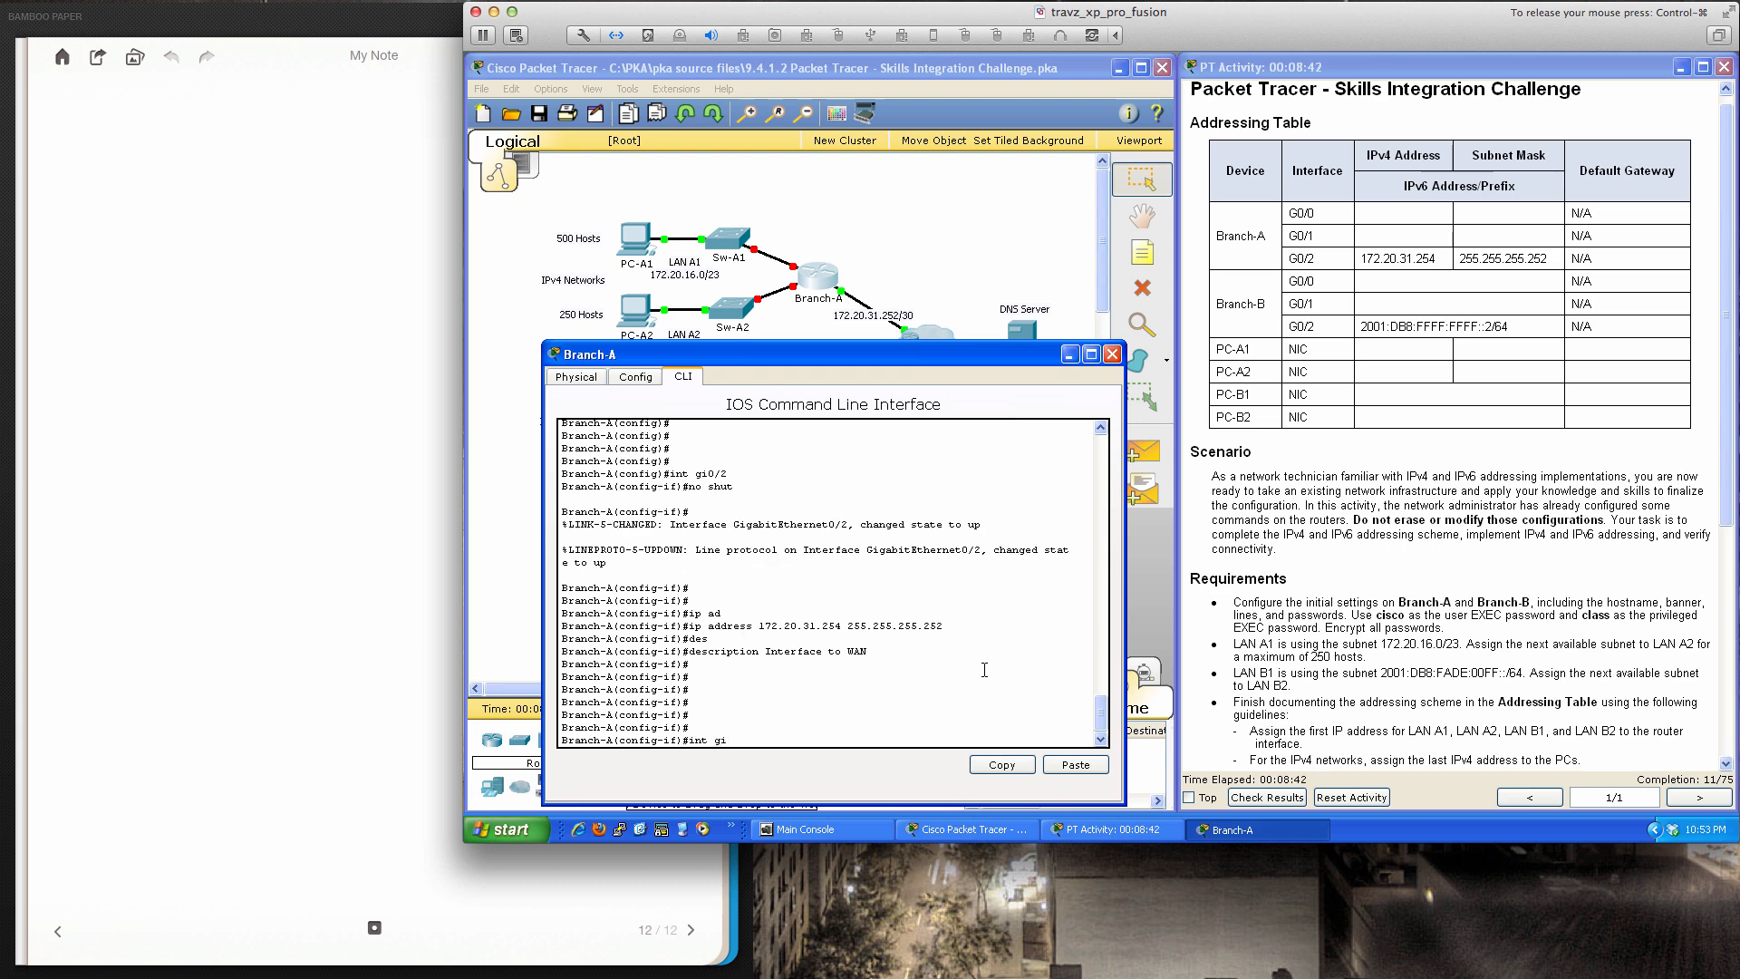
type("0/0")
key("Return")
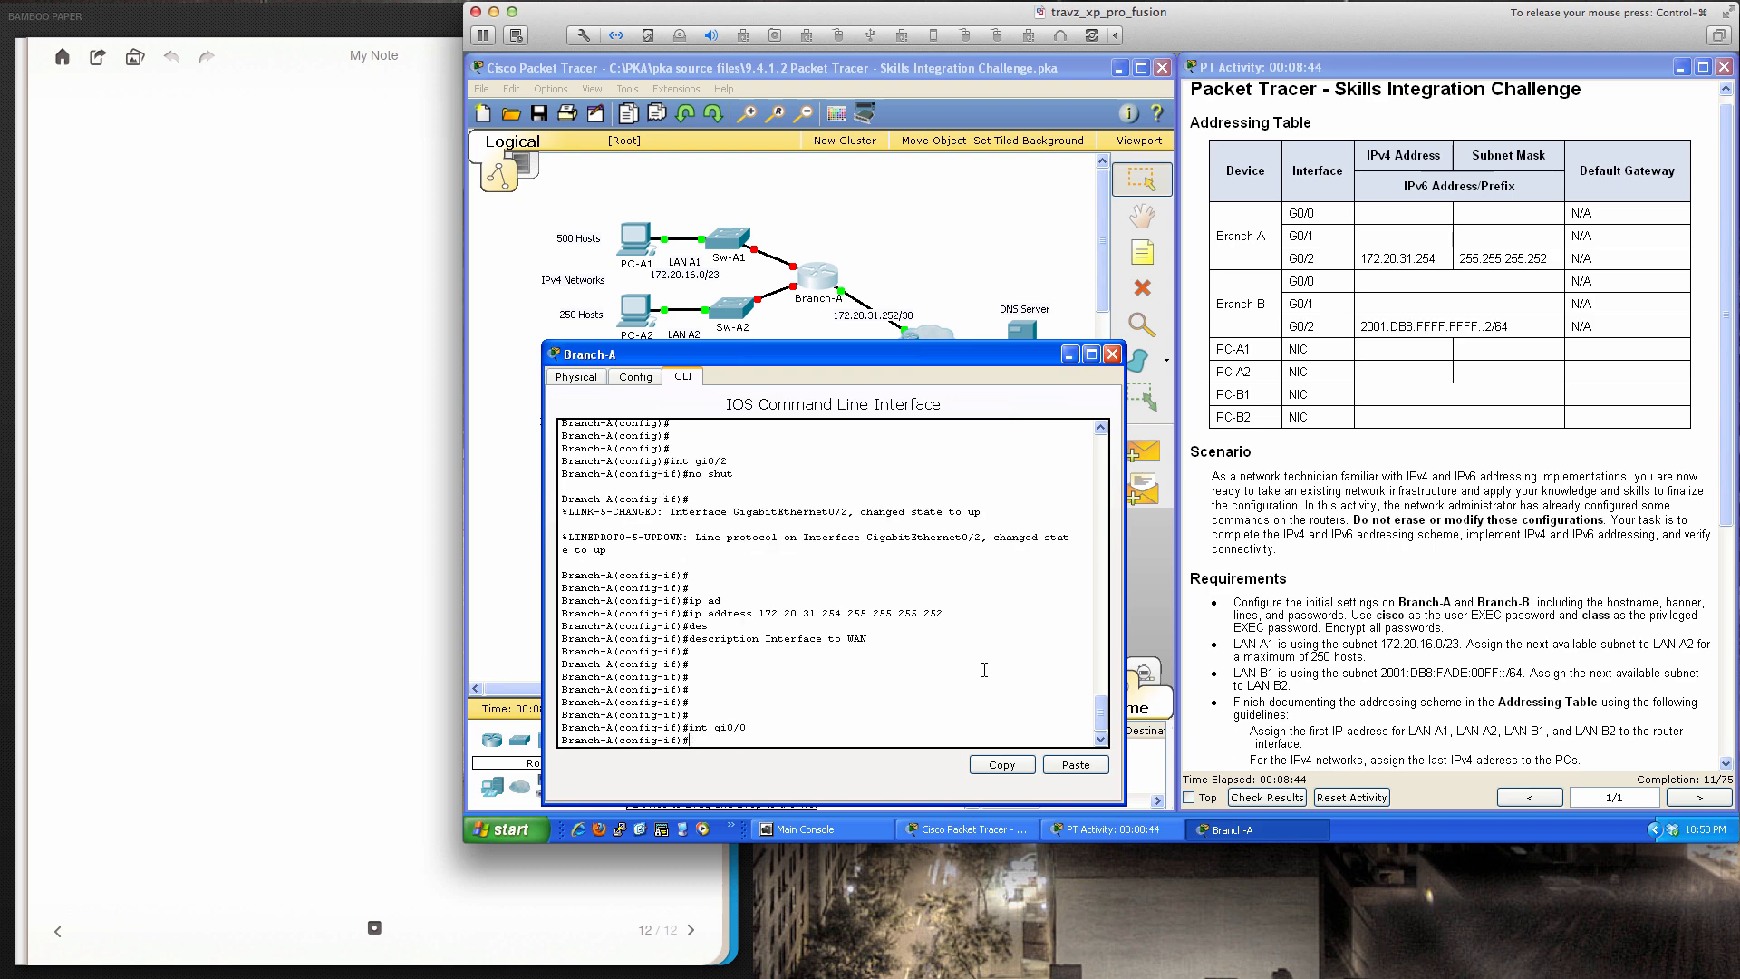
left_click(904, 281)
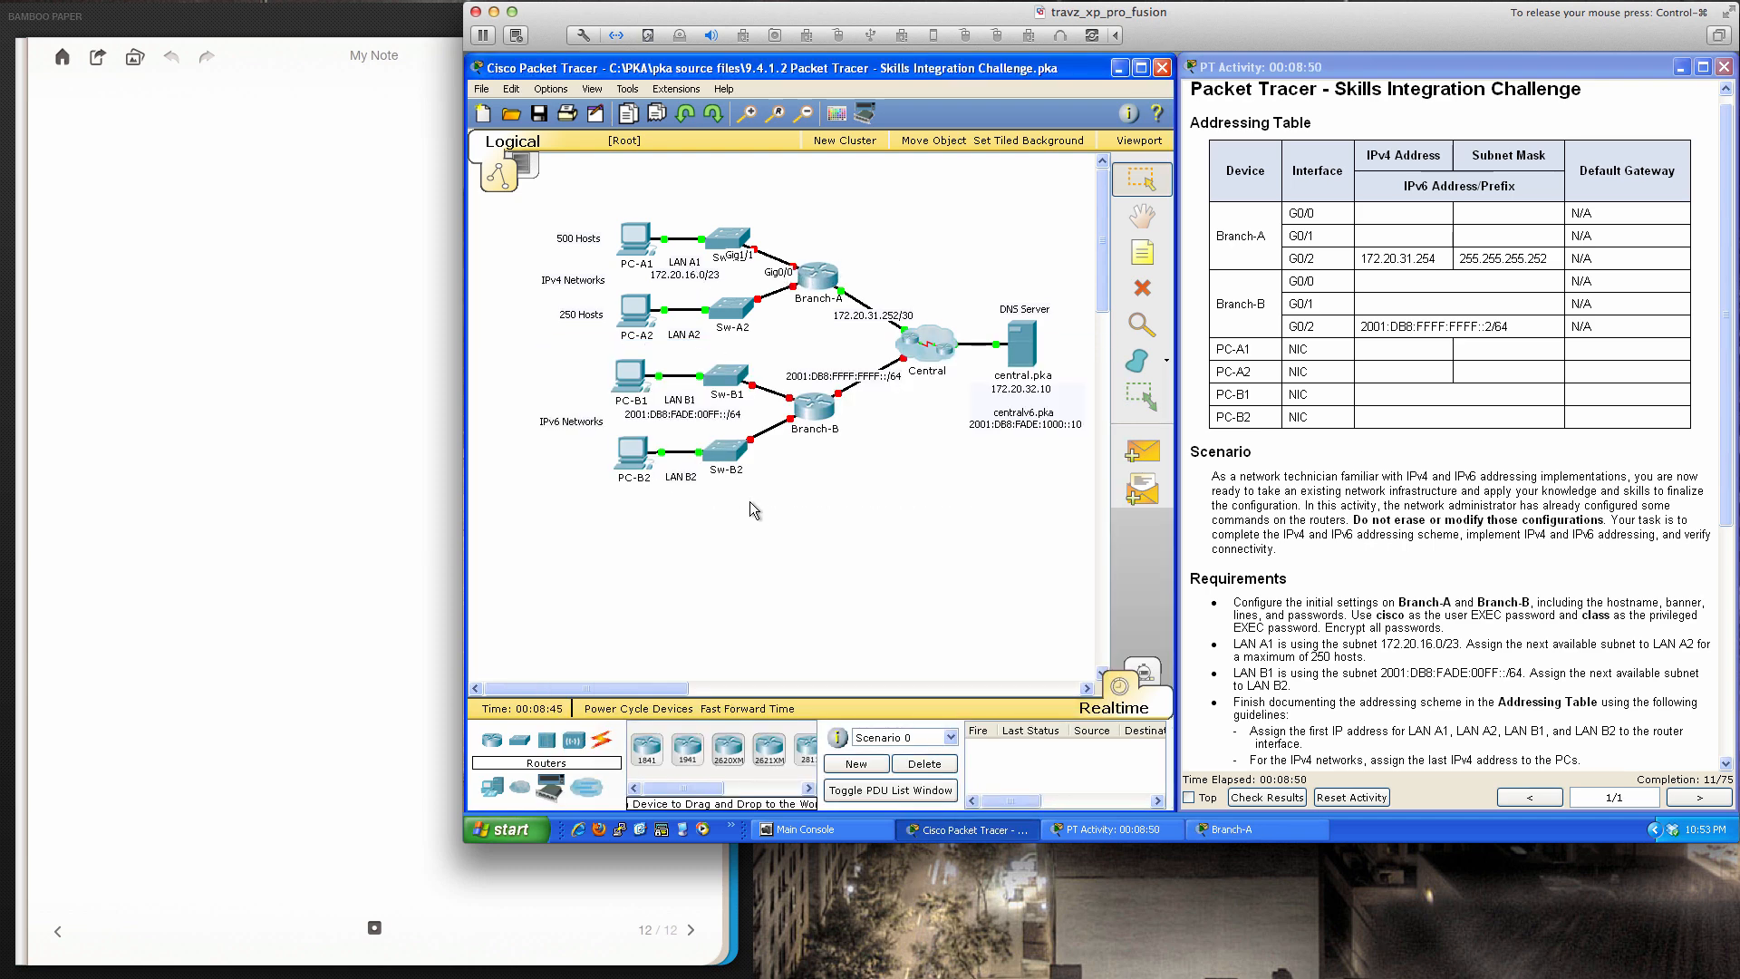
left_click(815, 292)
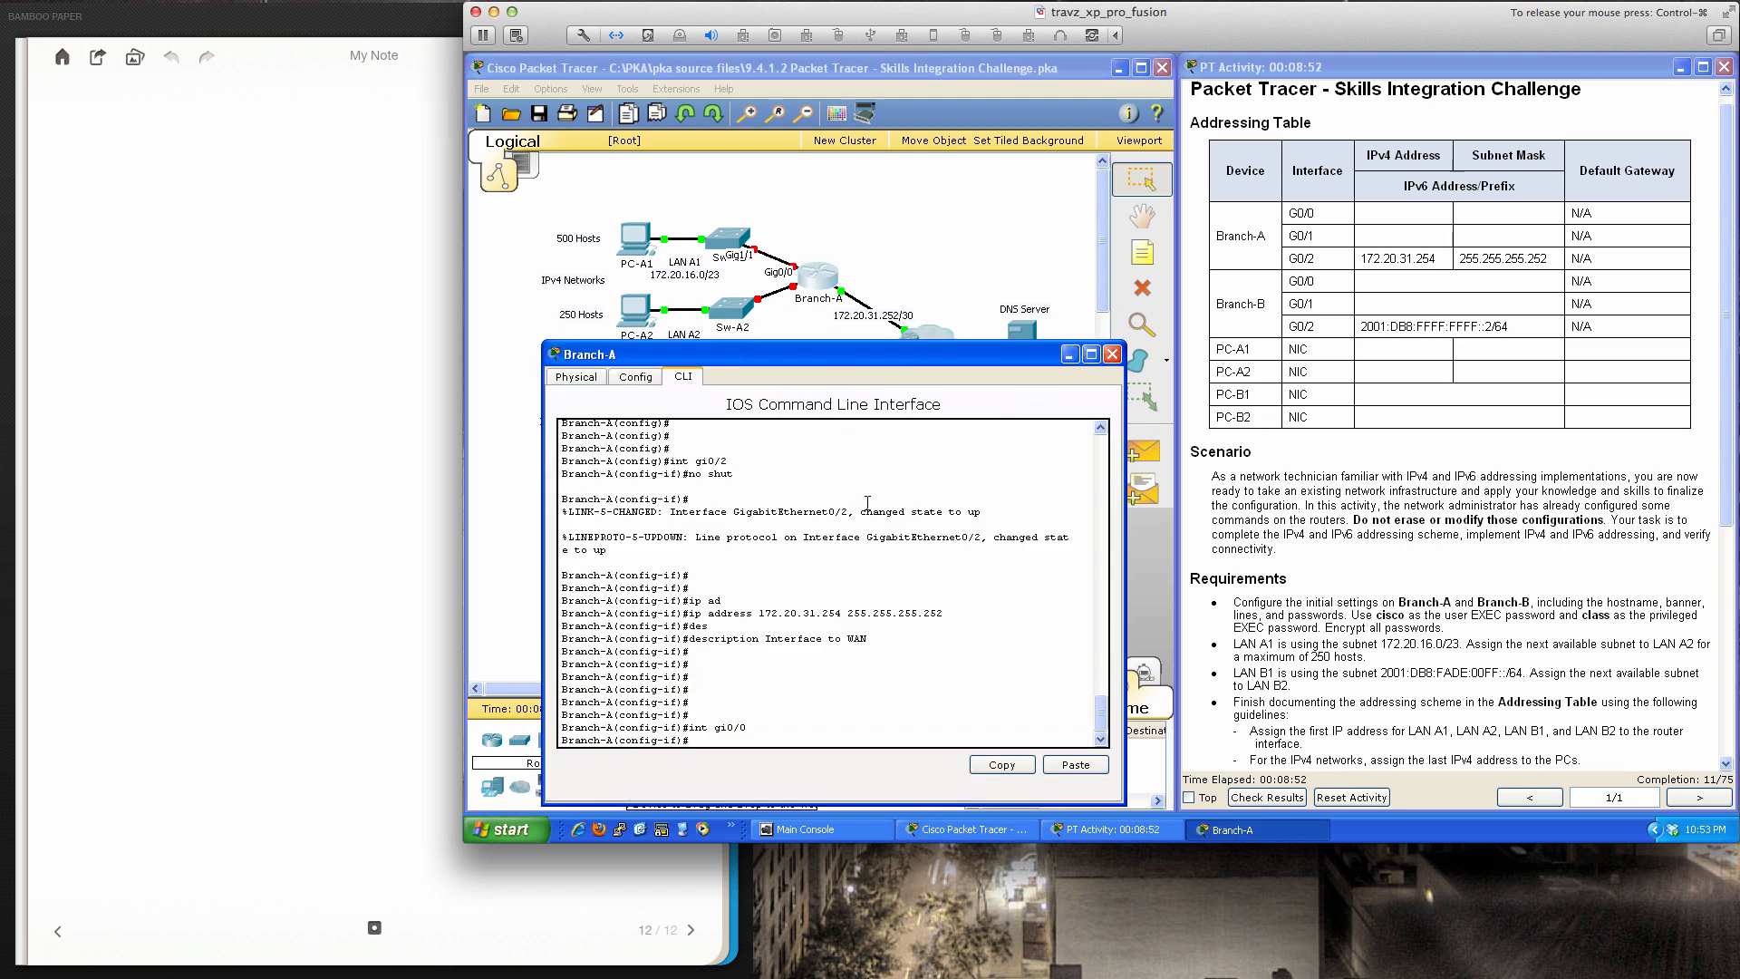
type("no shut")
key("Return")
key("Return")
key("Return")
key("Return")
key("Return")
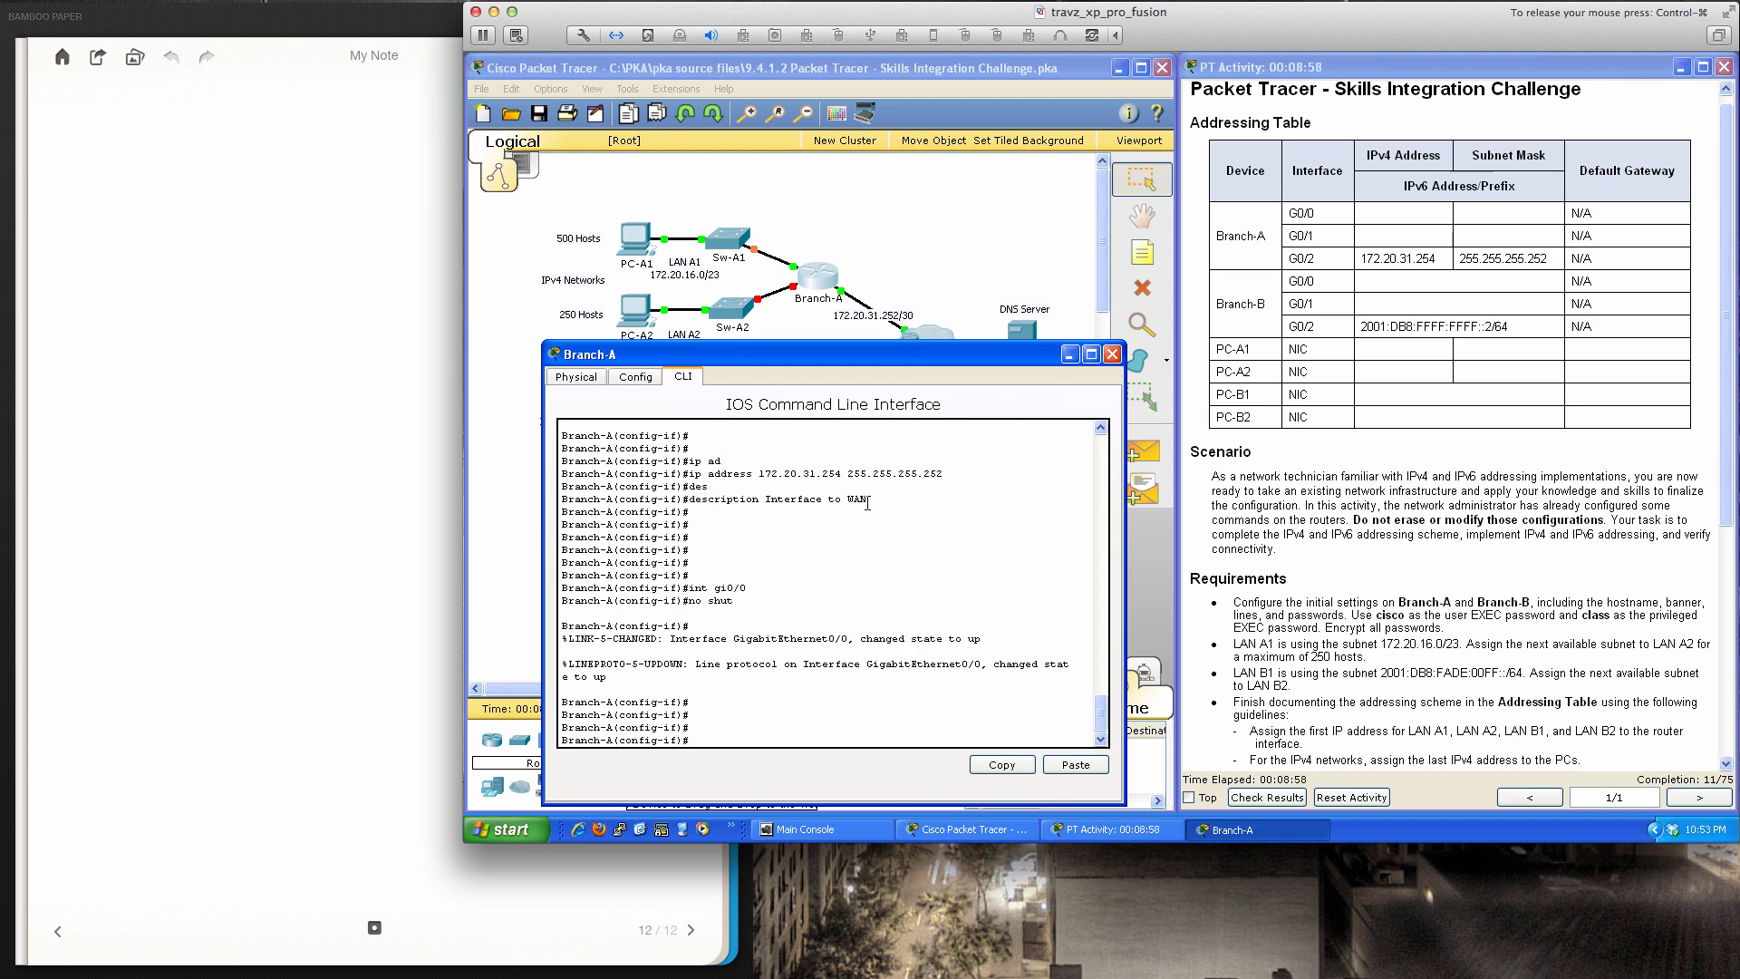
Type the G0/0 address 172.20.16.1 255.255.254.0, then switch to the handwritten notes
type("ip add")
key("Tab")
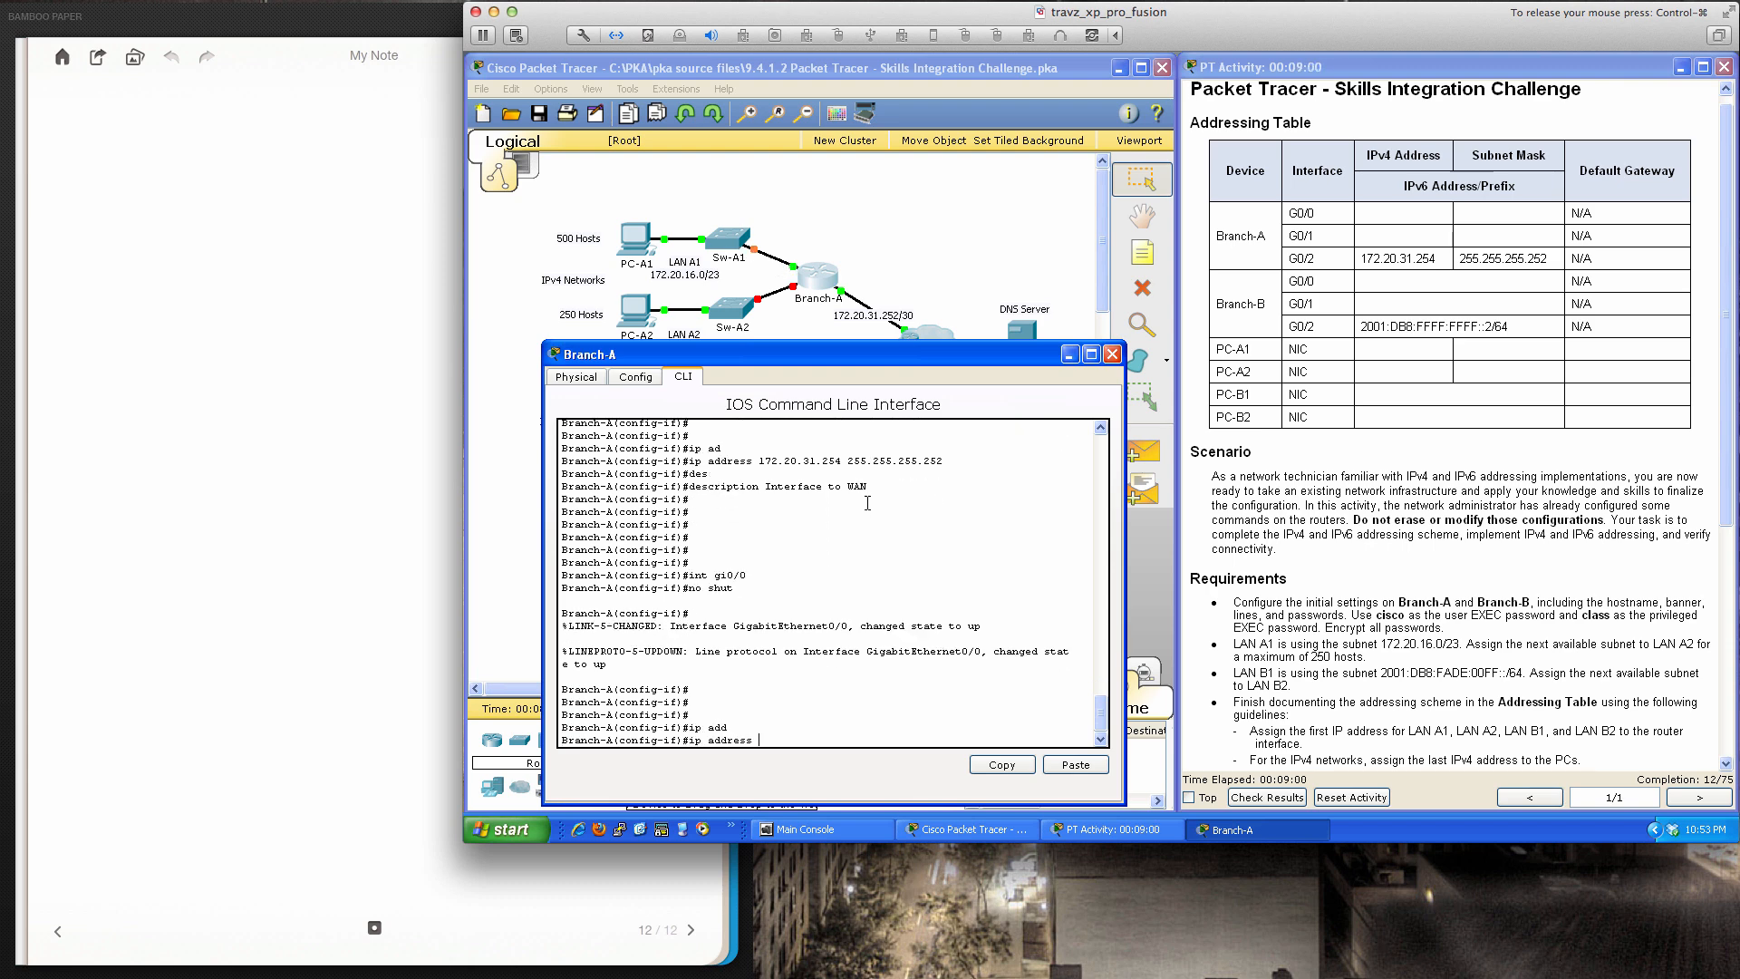
type("172.")
key("BackSpace")
key("BackSpace")
type(".20.16.1 255.255.25")
left_click(154, 219)
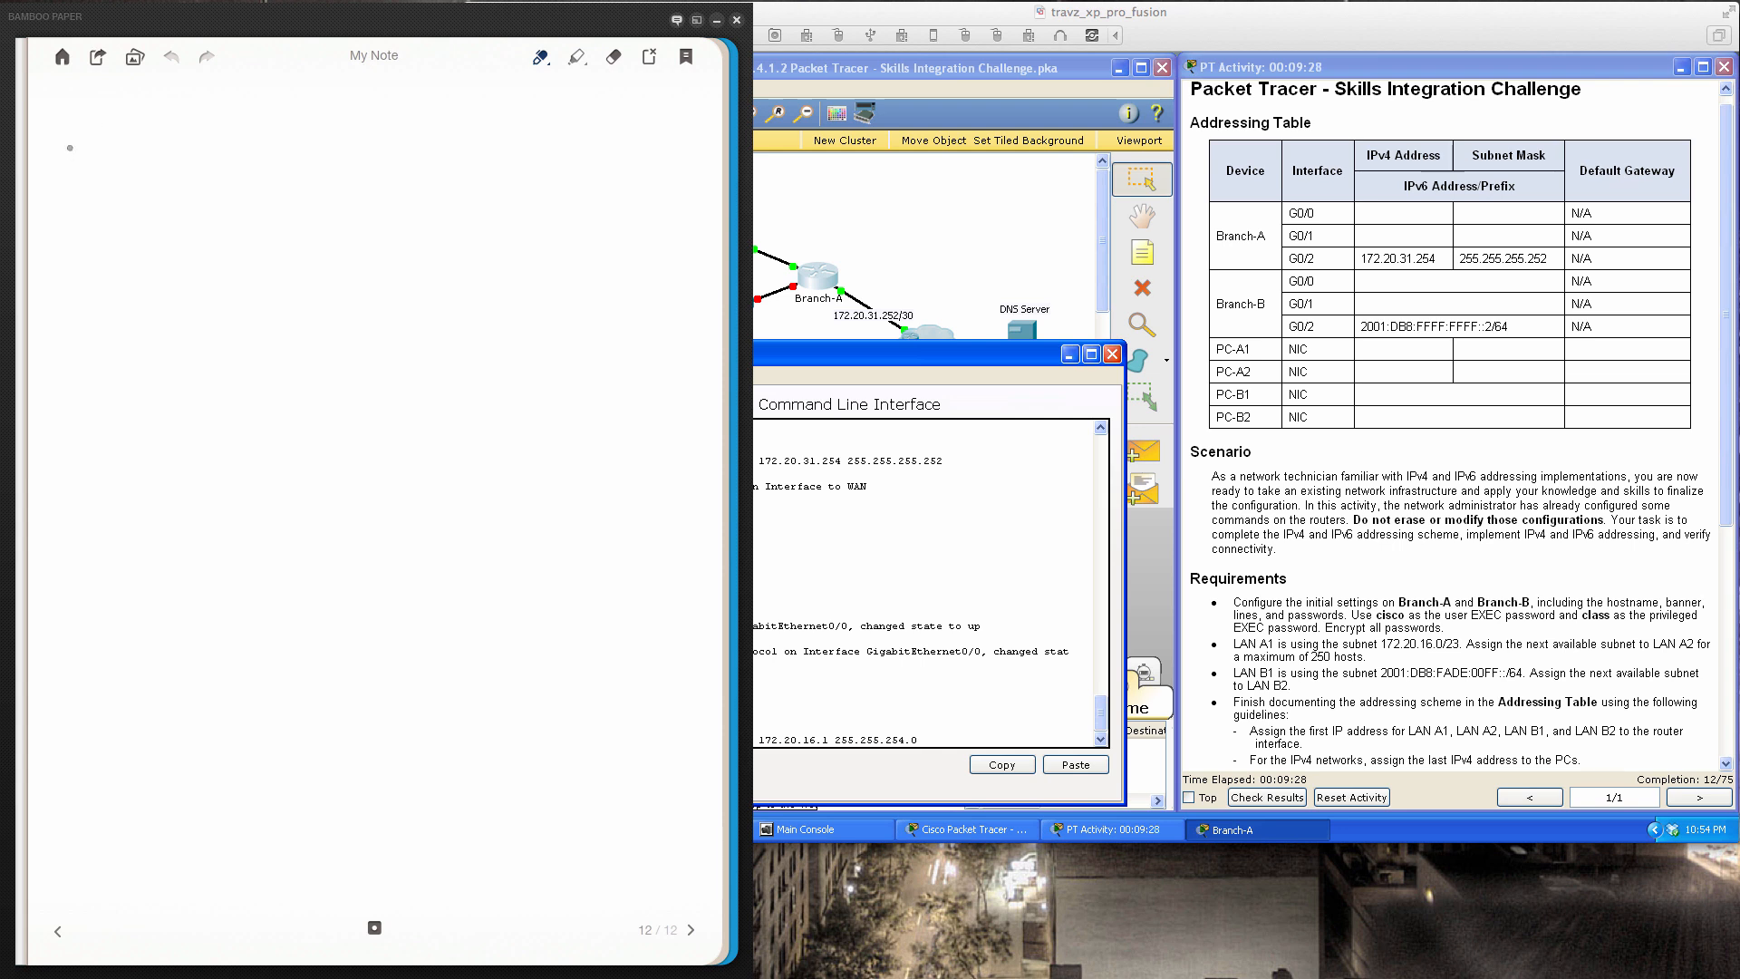
Write /23 and the ones of its binary mask 11111111.11111111.1111111
mouse_move(78, 127)
left_mouse_down()
mouse_move(62, 177)
mouse_move(120, 138)
mouse_move(122, 178)
mouse_move(158, 166)
left_mouse_up()
left_click_drag(57, 228, 77, 274)
mouse_move(88, 228)
left_mouse_down()
mouse_move(95, 269)
mouse_move(124, 268)
left_mouse_up()
mouse_move(137, 221)
left_mouse_down()
mouse_move(141, 262)
mouse_move(241, 266)
left_mouse_up()
left_click(201, 259)
mouse_move(256, 224)
left_mouse_down()
mouse_move(258, 267)
mouse_move(290, 263)
left_mouse_up()
left_click_drag(304, 215, 307, 258)
mouse_move(319, 214)
left_mouse_down()
mouse_move(323, 262)
mouse_move(467, 263)
left_mouse_up()
left_click(369, 255)
mouse_move(483, 204)
left_mouse_down()
mouse_move(485, 265)
mouse_move(515, 226)
mouse_move(545, 232)
mouse_move(529, 217)
mouse_move(666, 234)
left_mouse_up()
left_click(553, 257)
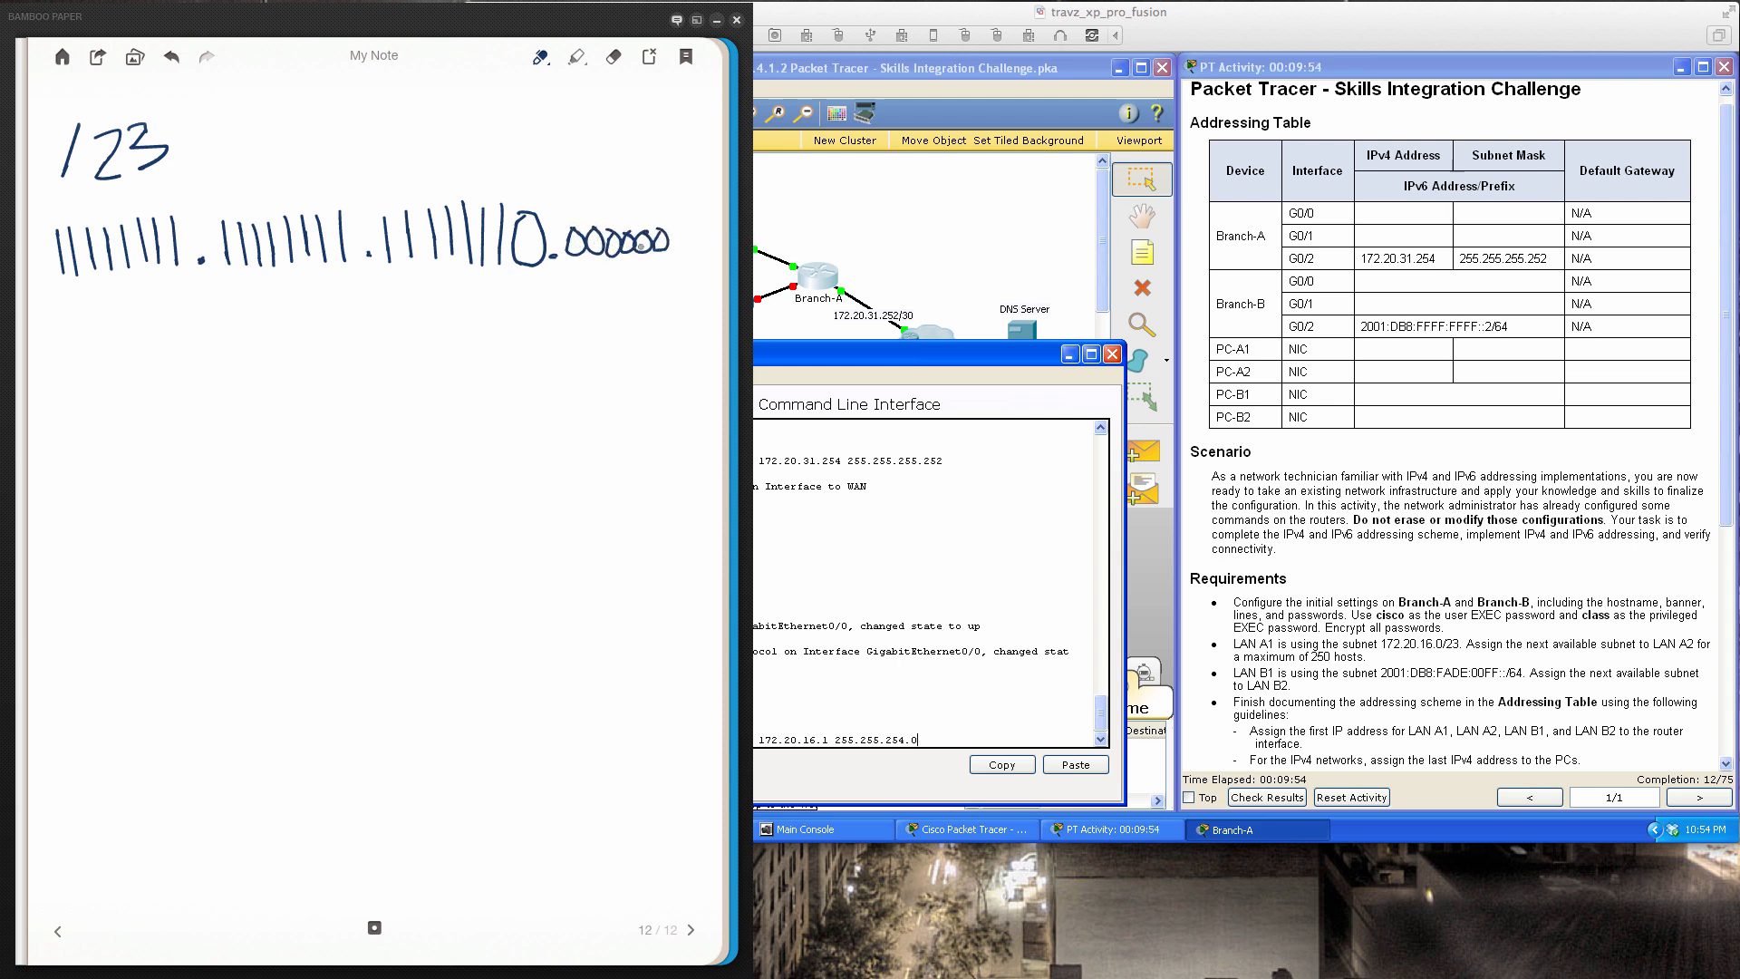
Finish the zero bits, underline the nine host zeros, and label them '9 HOST'
mouse_move(682, 233)
left_mouse_down()
mouse_move(716, 238)
mouse_move(693, 245)
left_mouse_up()
left_click_drag(562, 264, 713, 271)
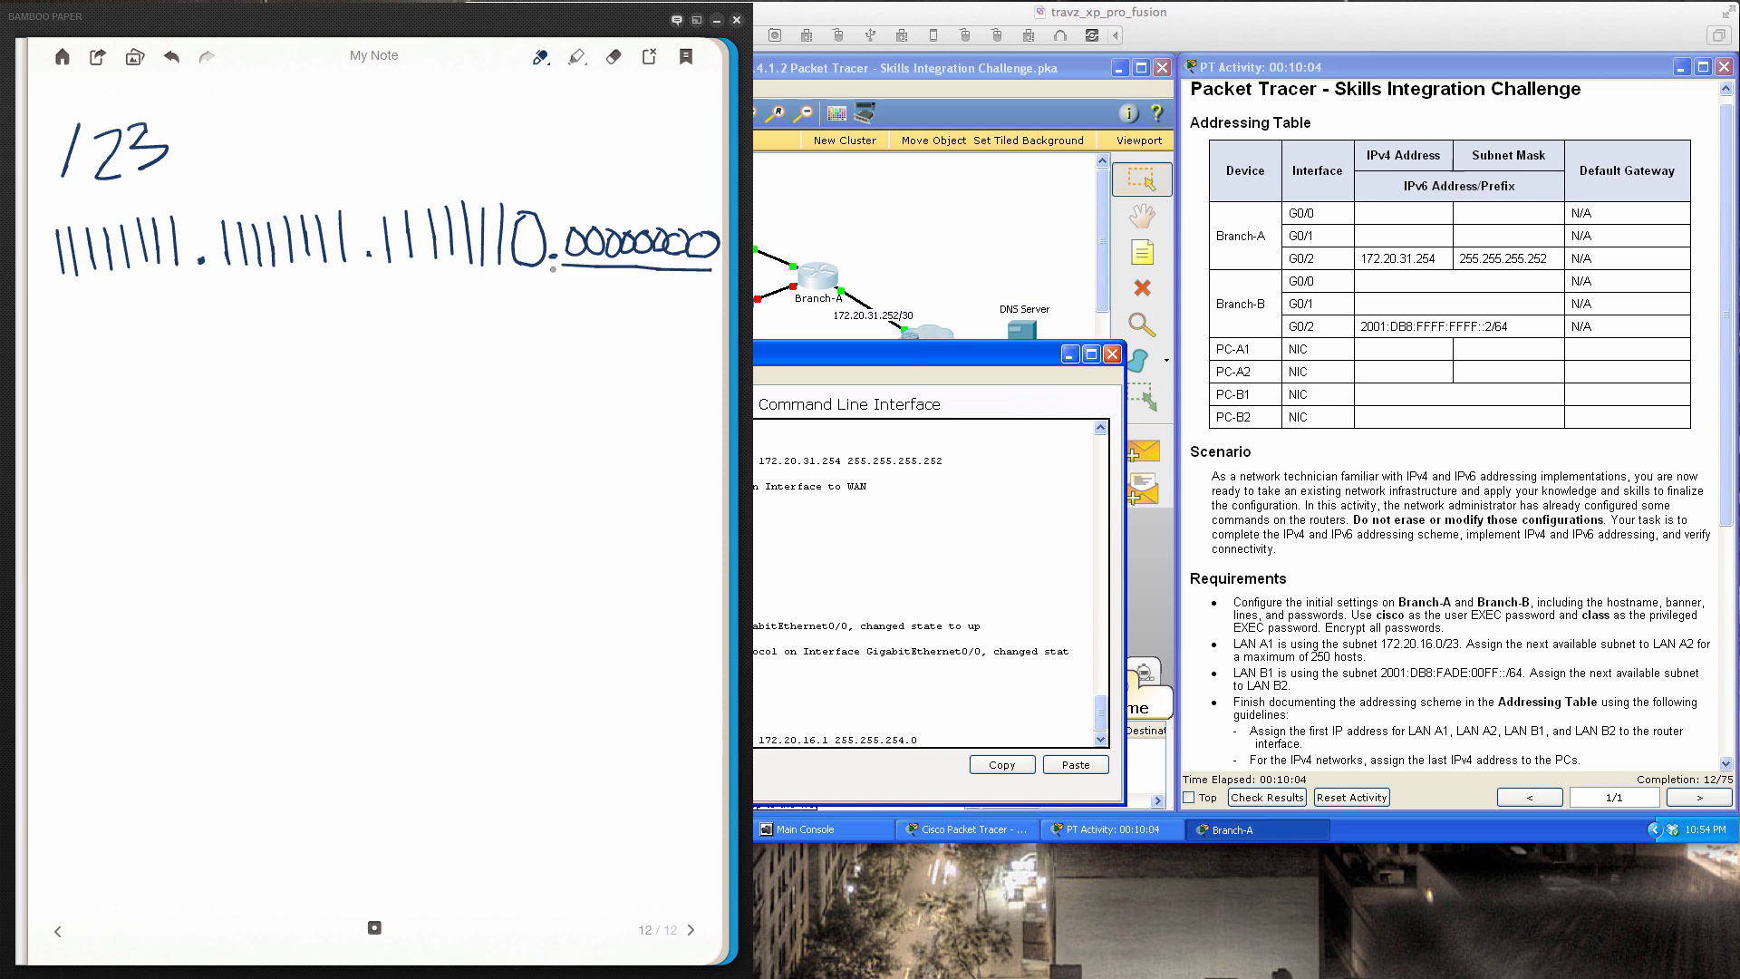
mouse_move(510, 273)
left_mouse_down()
mouse_move(555, 276)
mouse_move(517, 278)
mouse_move(533, 278)
left_mouse_up()
mouse_move(521, 278)
left_mouse_down()
mouse_move(573, 304)
mouse_move(588, 353)
mouse_move(608, 321)
mouse_move(609, 343)
left_mouse_up()
mouse_move(624, 299)
left_mouse_down()
mouse_move(624, 337)
mouse_move(627, 322)
left_mouse_up()
left_click_drag(640, 311, 670, 331)
left_click_drag(655, 309, 687, 307)
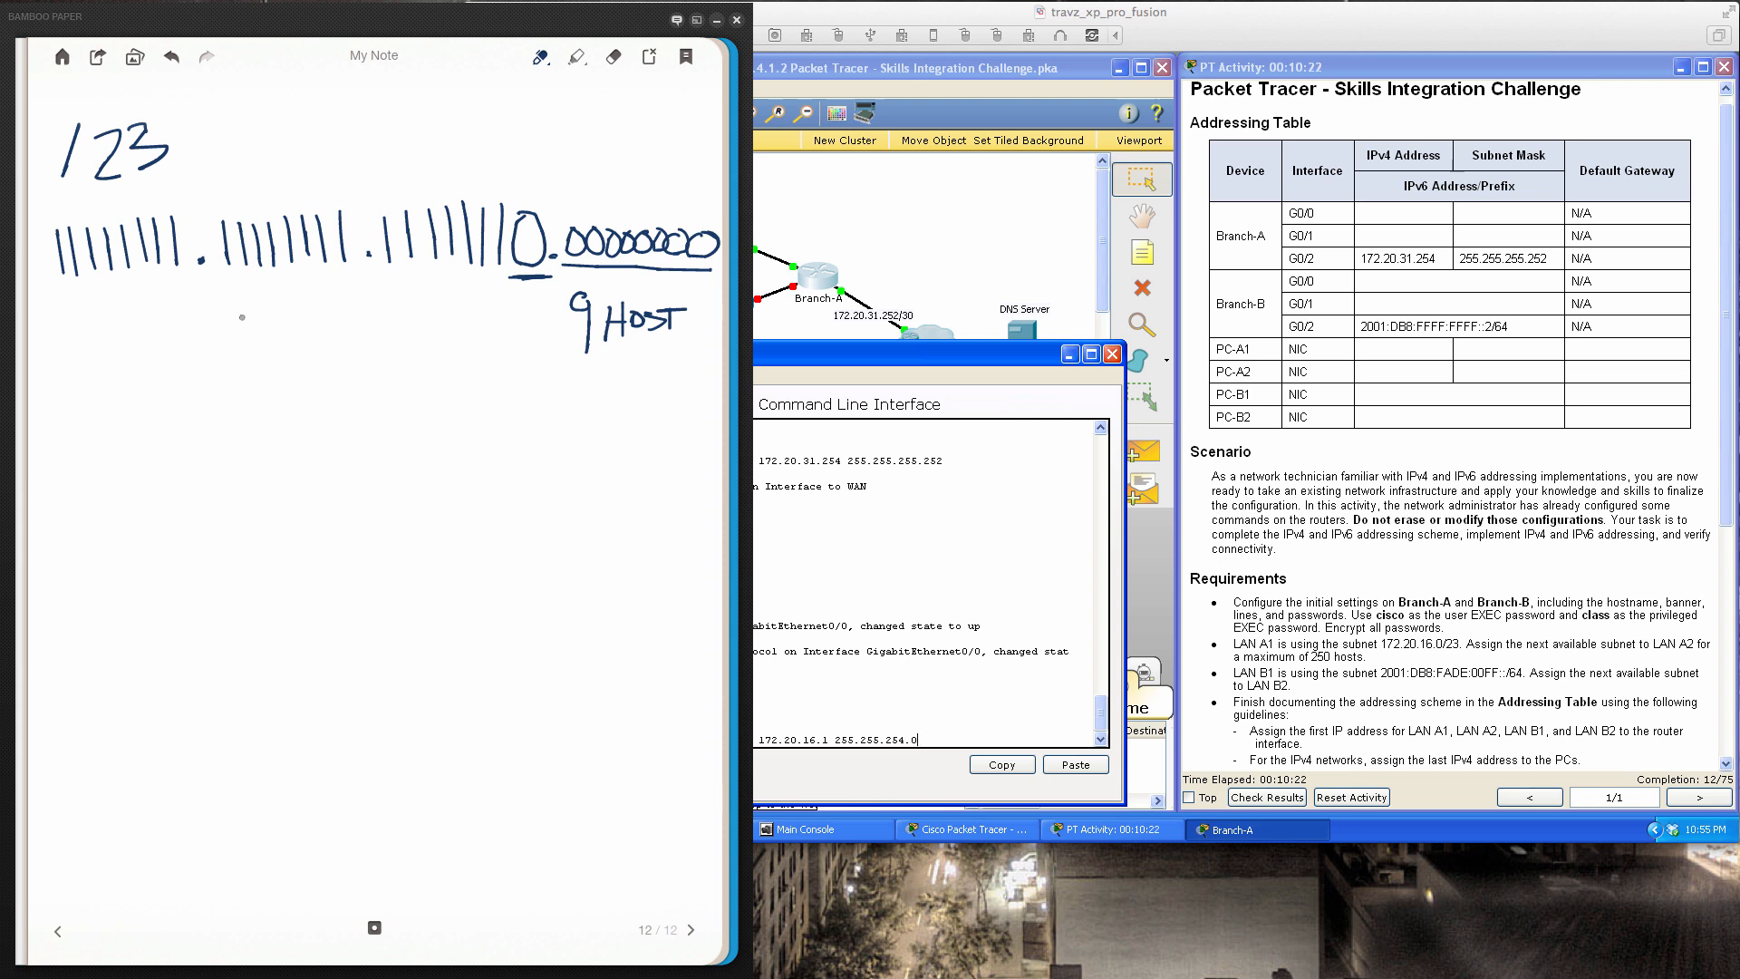
Label the network bits '23 NETWORK' beneath the binary mask
mouse_move(234, 316)
left_mouse_down()
mouse_move(263, 345)
mouse_move(325, 337)
mouse_move(332, 309)
left_mouse_up()
mouse_move(351, 306)
left_mouse_down()
mouse_move(353, 346)
mouse_move(341, 320)
mouse_move(363, 342)
left_mouse_up()
mouse_move(338, 310)
left_mouse_down()
mouse_move(378, 301)
mouse_move(385, 344)
mouse_move(397, 310)
left_mouse_up()
left_click_drag(403, 310, 412, 327)
mouse_move(410, 311)
left_mouse_down()
mouse_move(412, 340)
mouse_move(435, 337)
left_mouse_up()
left_click_drag(429, 311, 432, 340)
mouse_move(453, 306)
left_mouse_down()
mouse_move(441, 323)
mouse_move(461, 331)
left_mouse_up()
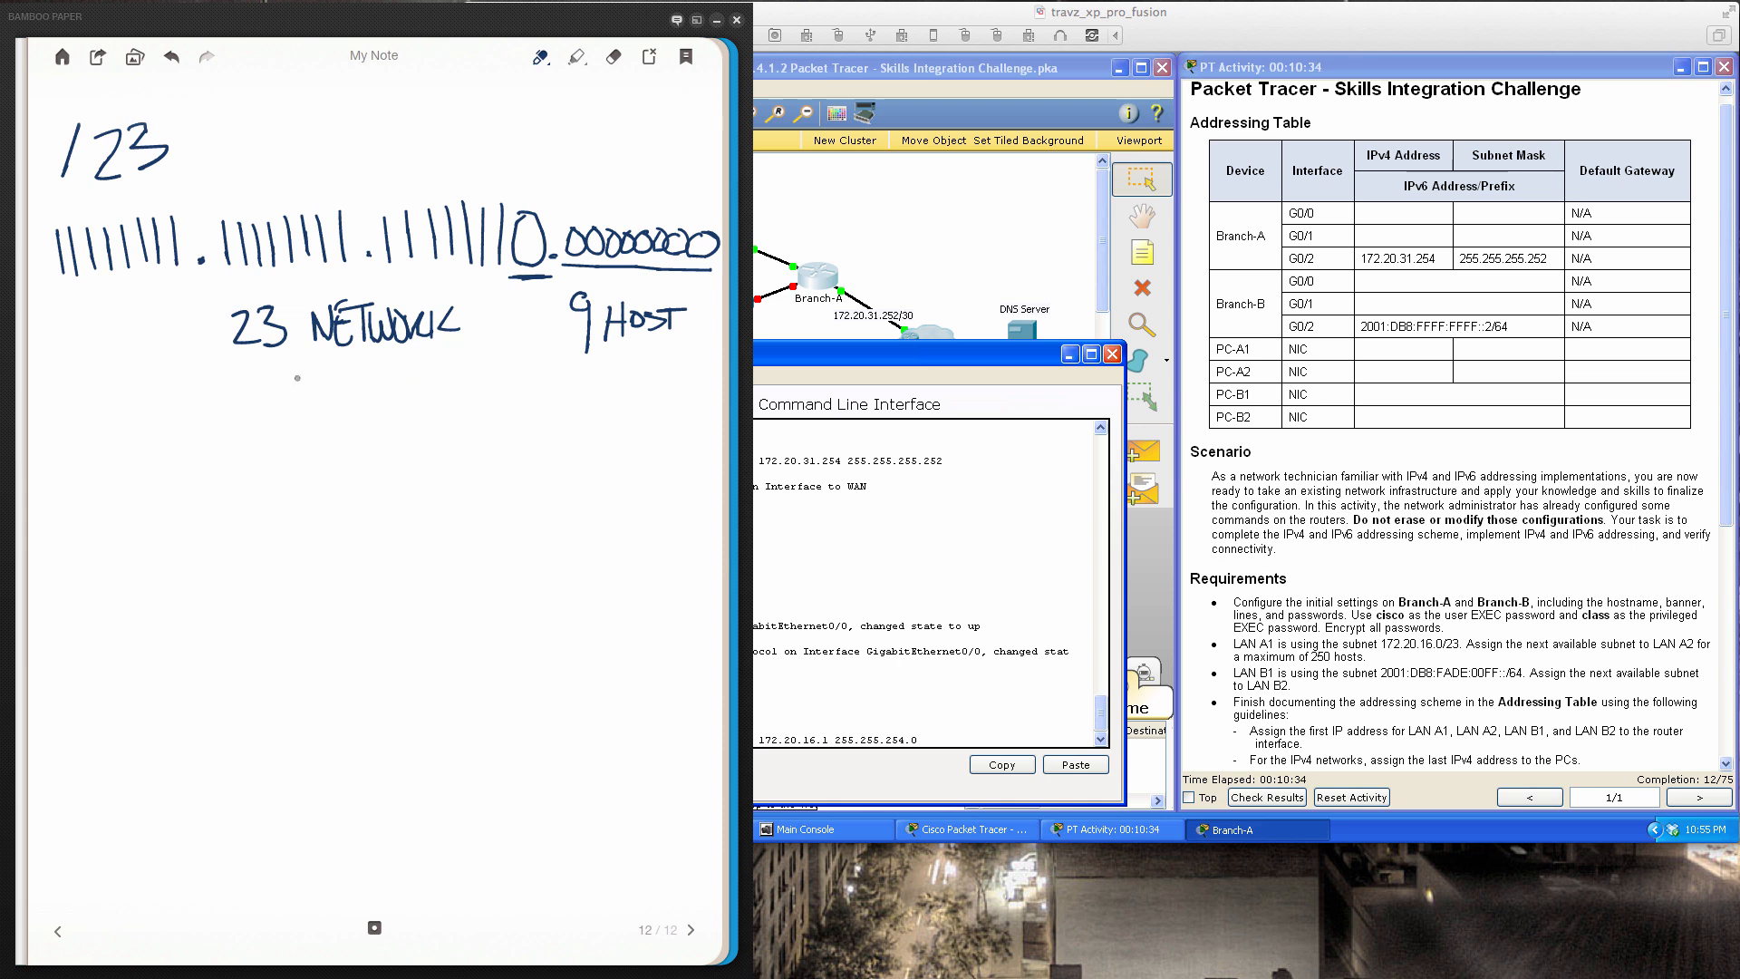
Write 172.20.16.0/23, underline 172, add a circled note, and underline the third mask octet
mouse_move(46, 423)
left_mouse_down()
mouse_move(46, 466)
mouse_move(69, 467)
left_mouse_up()
mouse_move(89, 428)
left_mouse_down()
mouse_move(94, 464)
mouse_move(174, 462)
left_mouse_up()
left_click(133, 451)
mouse_move(186, 424)
left_mouse_down()
mouse_move(240, 452)
mouse_move(338, 413)
mouse_move(352, 468)
mouse_move(414, 454)
mouse_move(431, 418)
mouse_move(415, 448)
left_mouse_up()
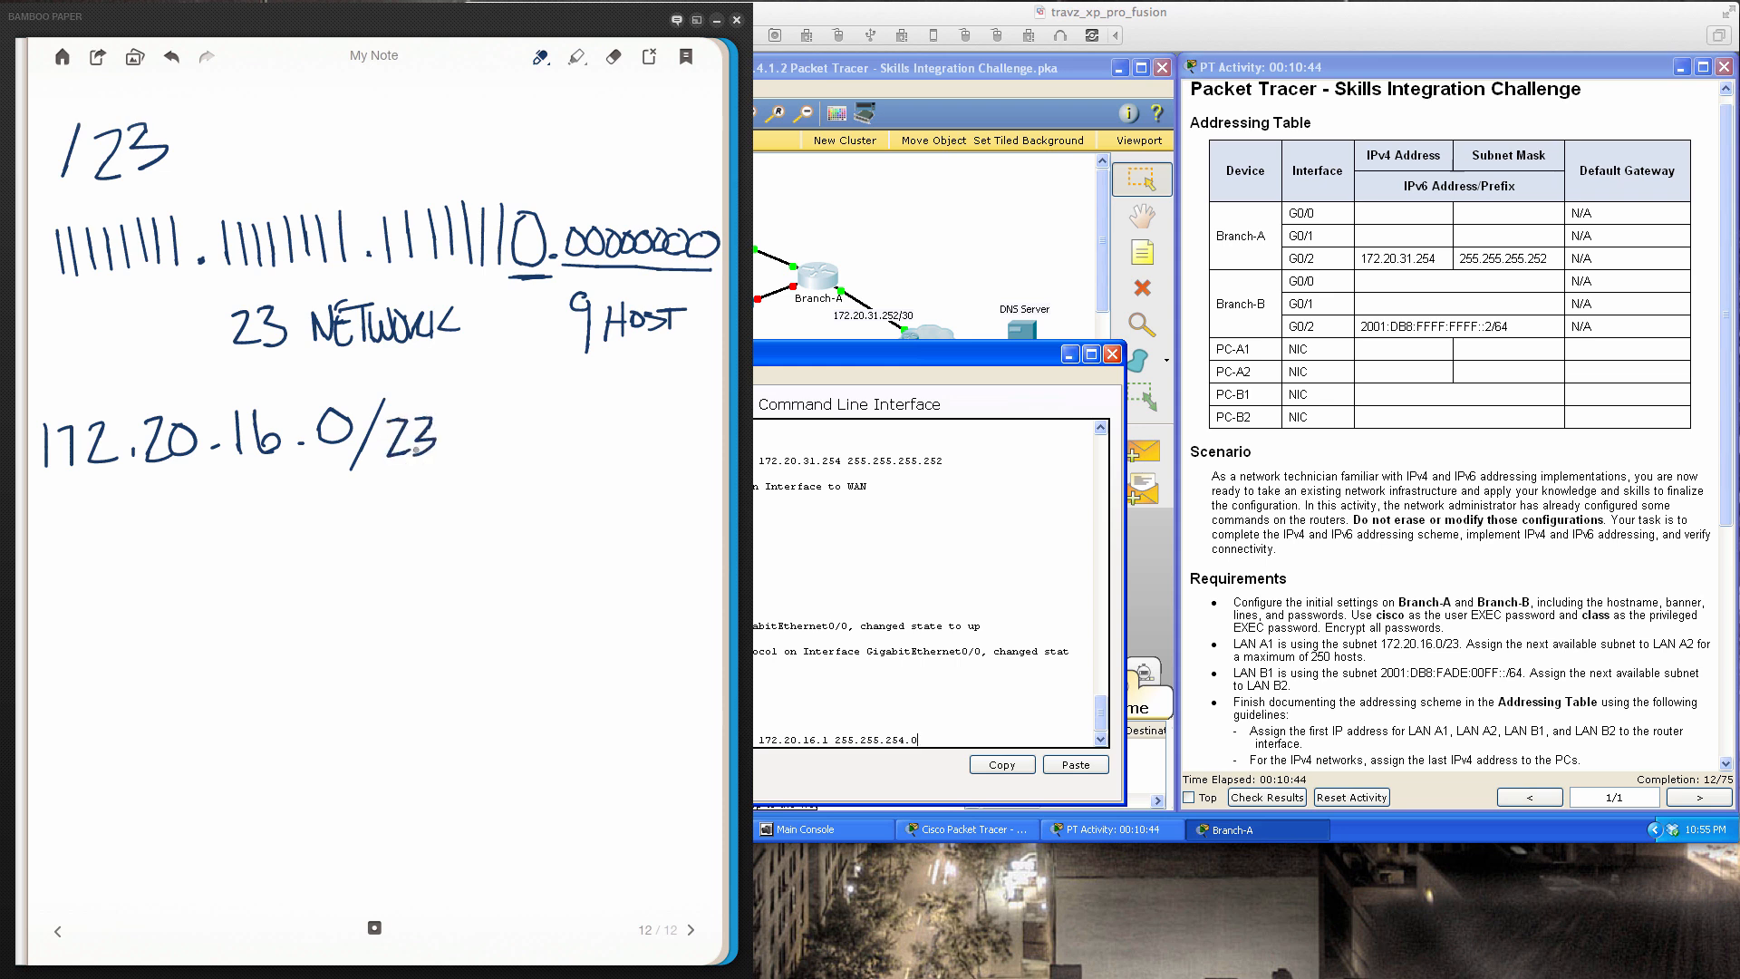
left_click_drag(41, 477, 127, 479)
mouse_move(52, 343)
left_mouse_down()
mouse_move(66, 388)
mouse_move(131, 384)
mouse_move(84, 323)
left_mouse_up()
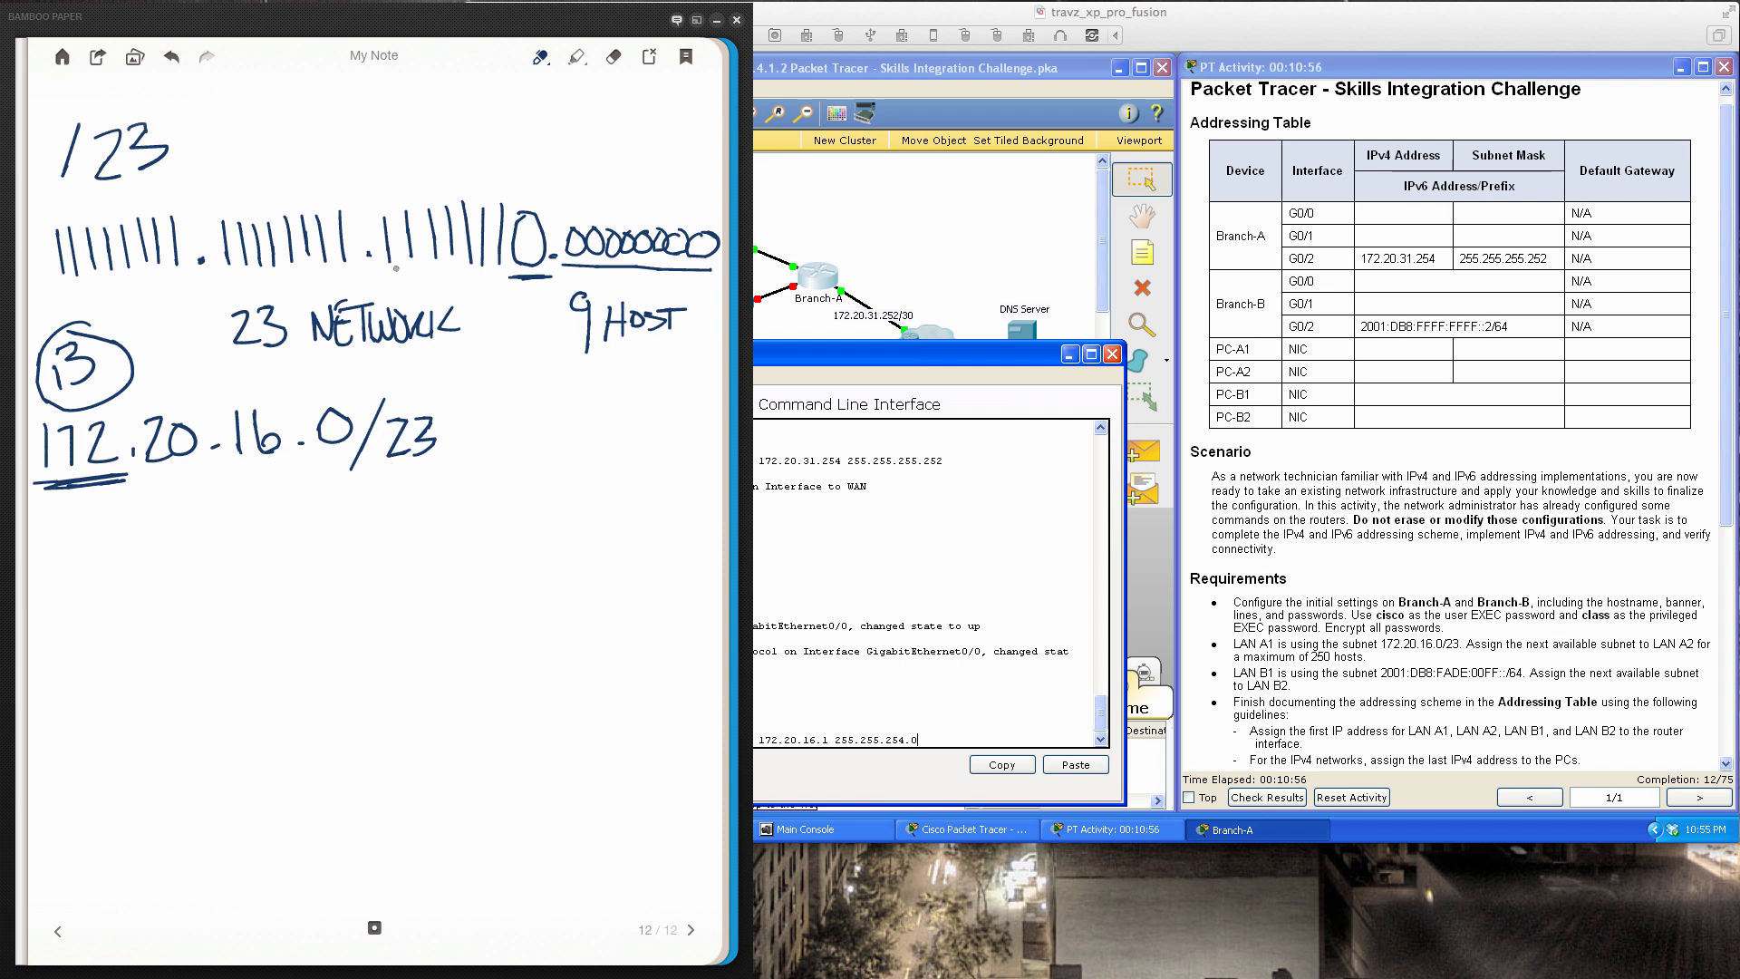
left_click_drag(385, 269, 492, 275)
Write and underline 2^7 = 128, start 2^9 − 2, and arrow '9 HOST' to it
mouse_move(64, 532)
left_mouse_down()
mouse_move(68, 569)
mouse_move(97, 561)
mouse_move(103, 532)
mouse_move(157, 530)
left_mouse_up()
left_click_drag(132, 545, 248, 535)
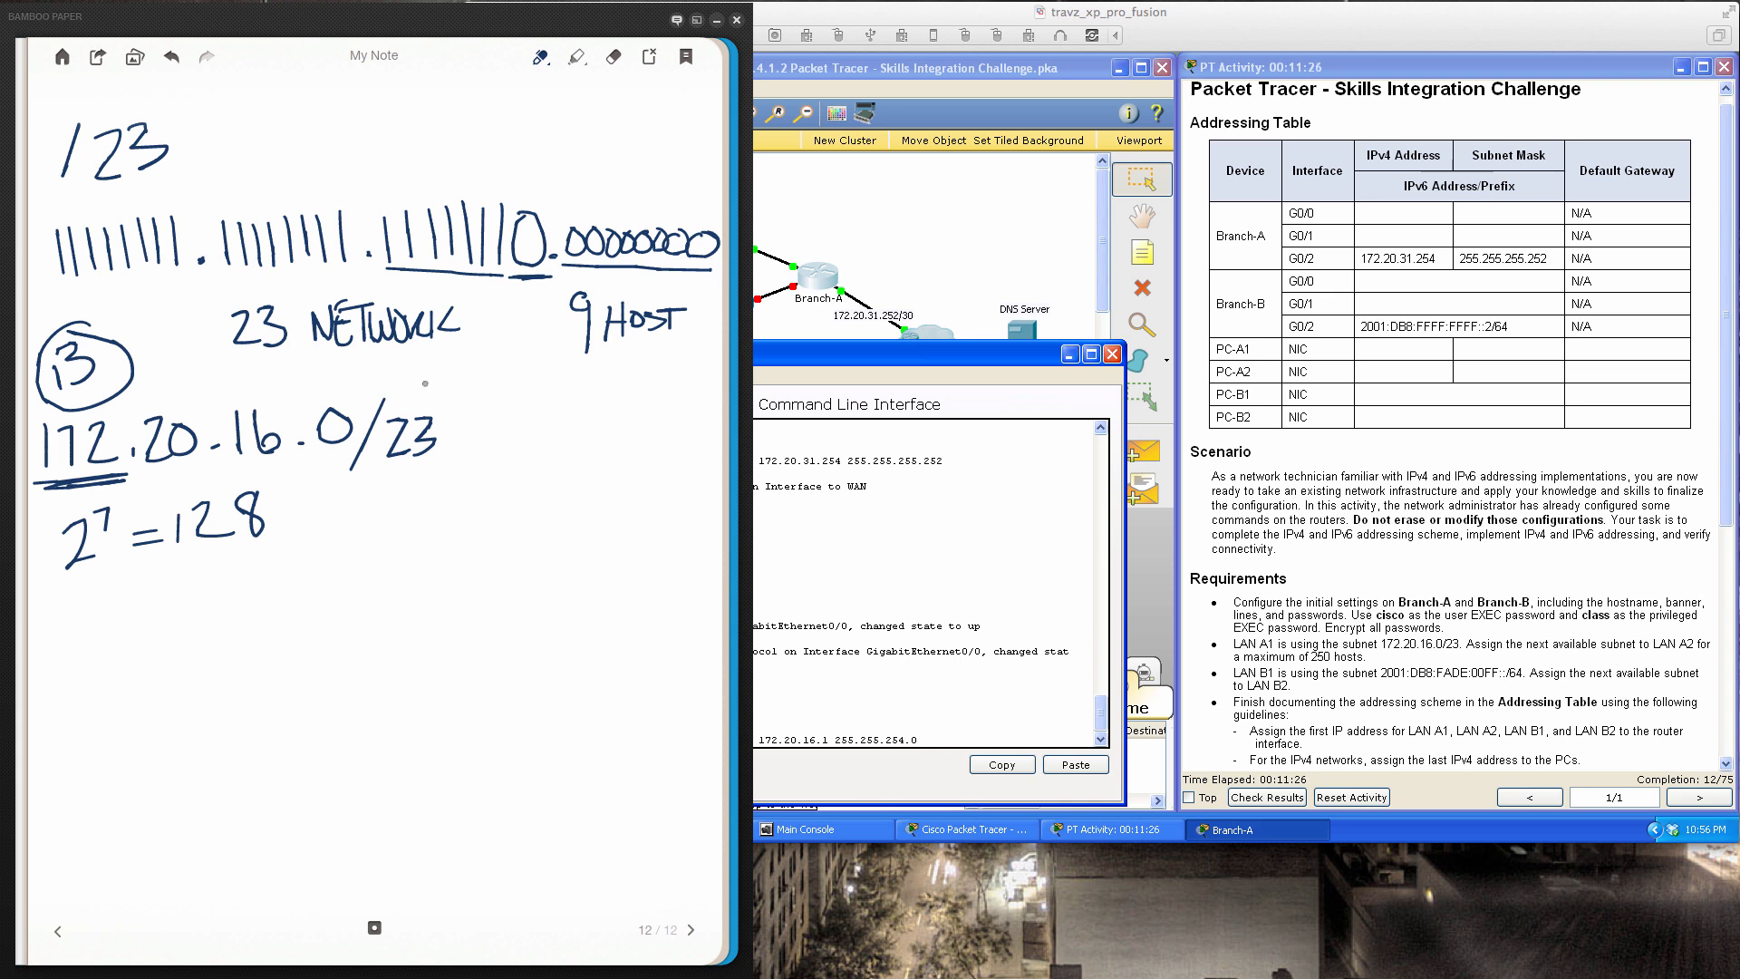
left_click_drag(69, 577, 286, 556)
mouse_move(59, 620)
left_mouse_down()
mouse_move(60, 671)
mouse_move(90, 668)
mouse_move(107, 600)
mouse_move(105, 625)
mouse_move(150, 634)
mouse_move(163, 659)
mouse_move(208, 648)
left_mouse_up()
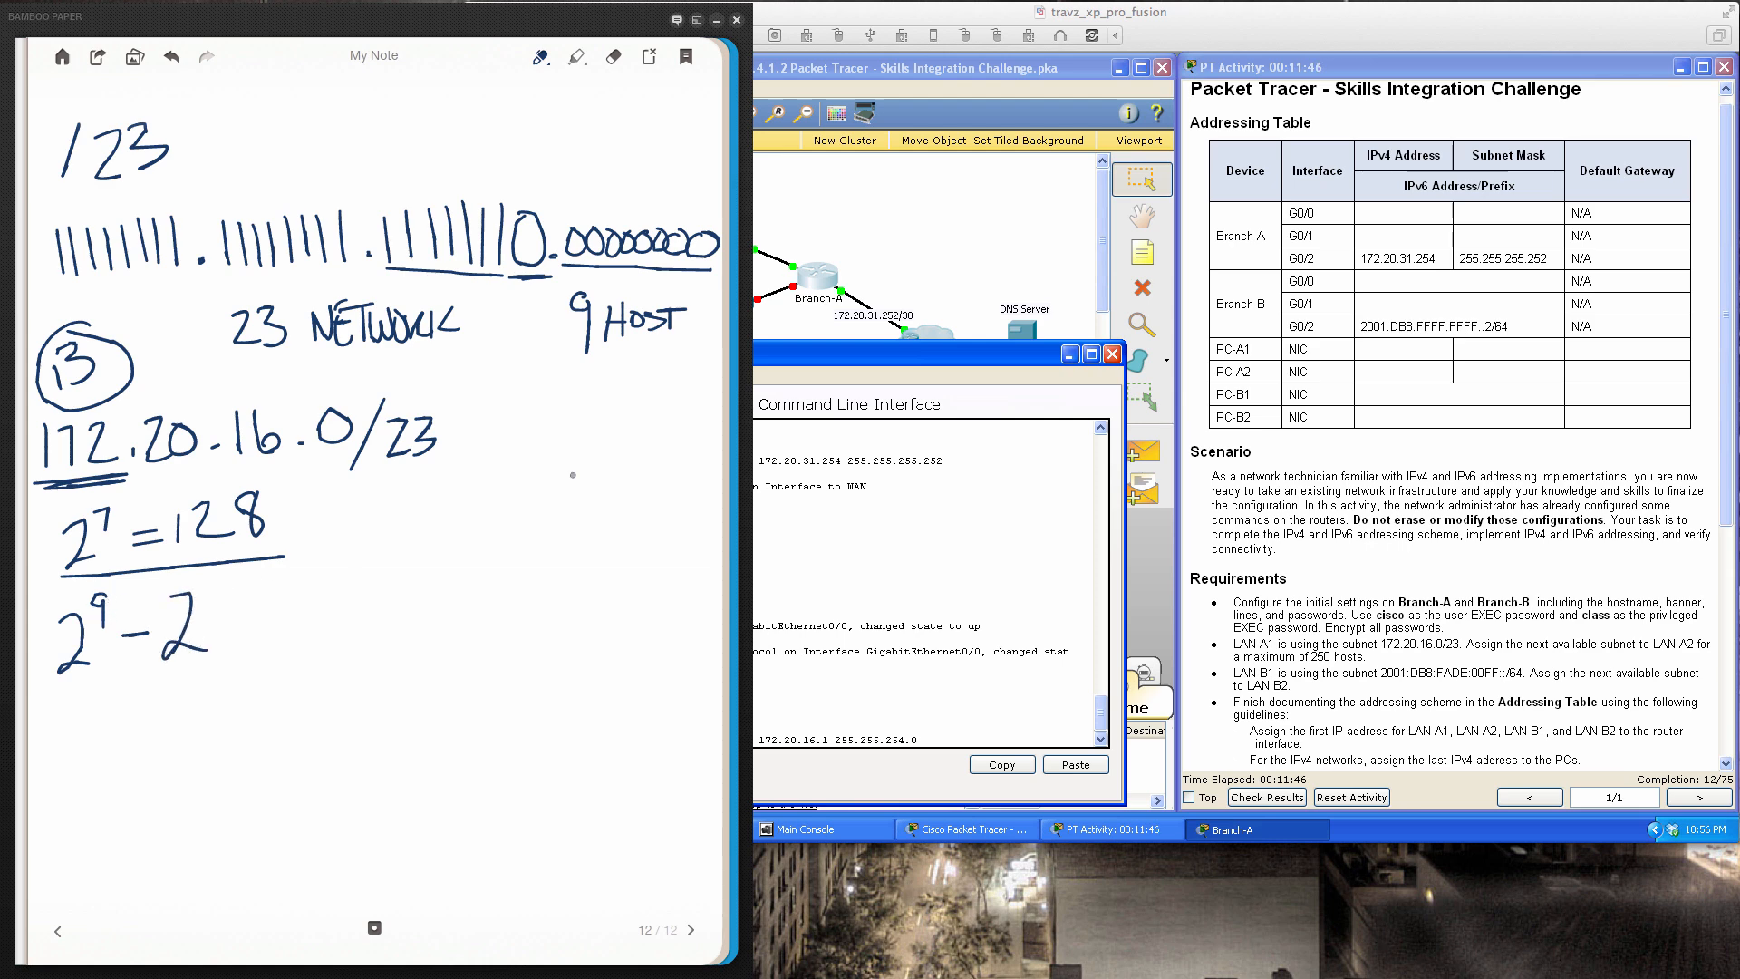
mouse_move(611, 343)
left_mouse_down()
mouse_move(548, 430)
mouse_move(121, 605)
mouse_move(270, 630)
left_mouse_up()
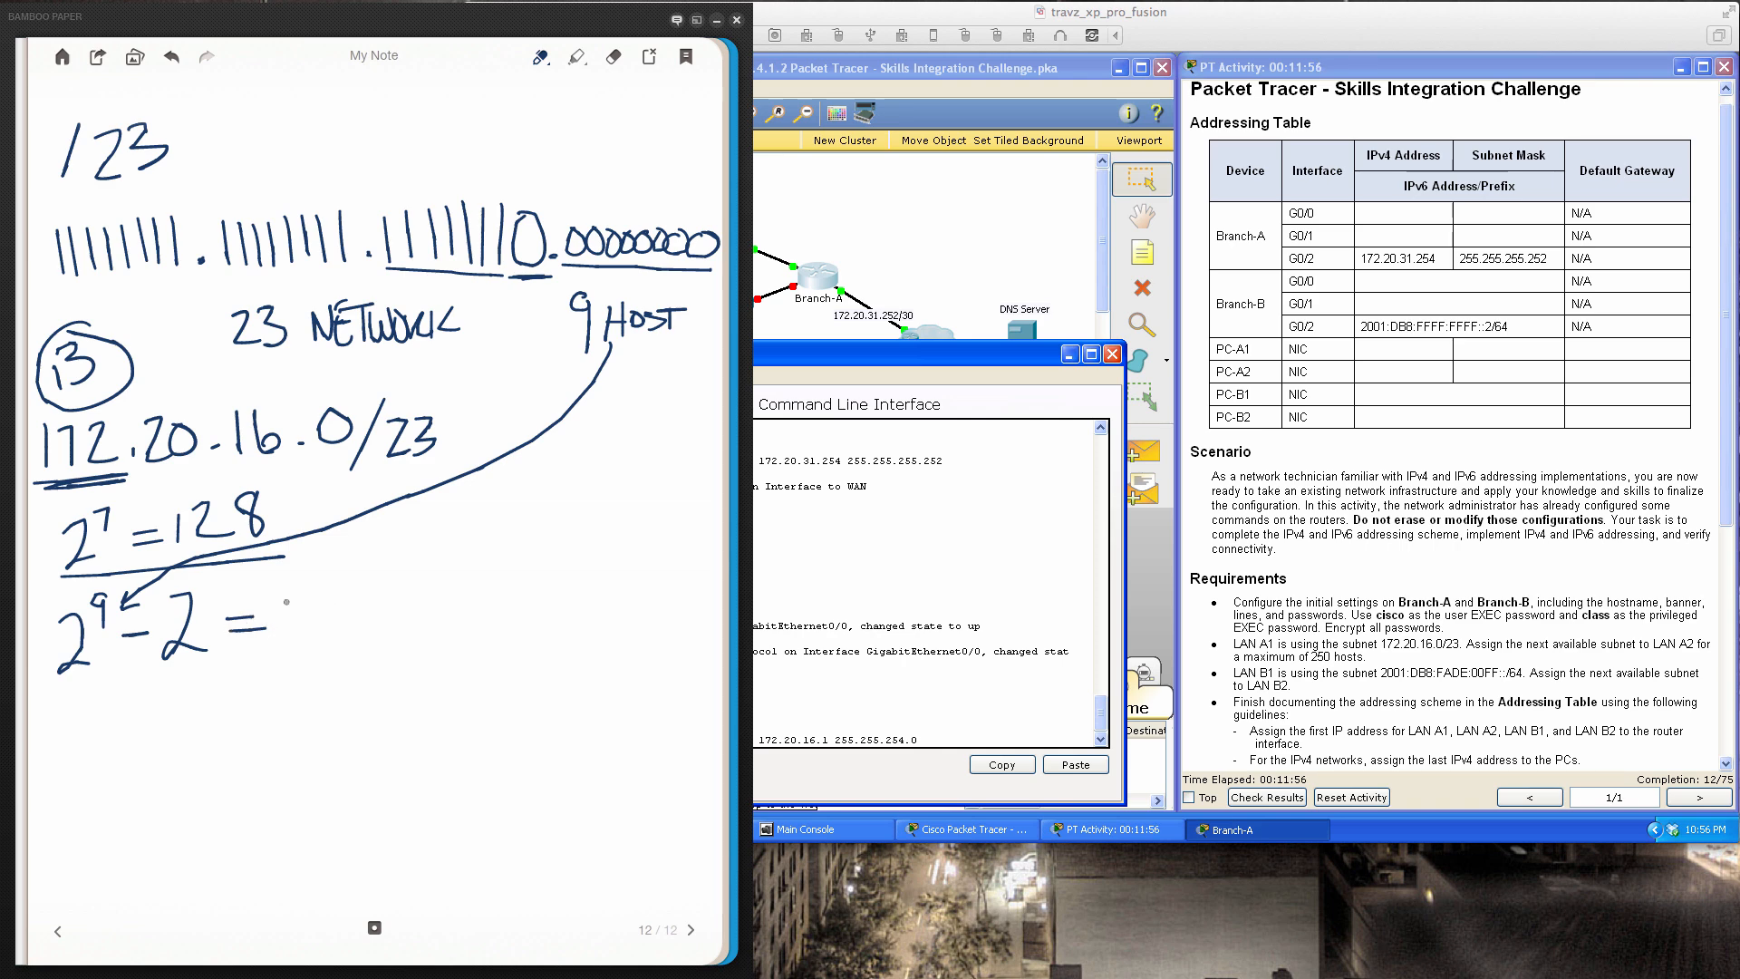
Complete 2^9 − 2 = 510, underline 510, and circle both 128 and 510
mouse_move(295, 601)
left_mouse_down()
mouse_move(292, 635)
mouse_move(325, 596)
mouse_move(338, 630)
left_mouse_up()
mouse_move(360, 595)
left_mouse_down()
mouse_move(352, 629)
mouse_move(362, 595)
left_mouse_up()
left_click_drag(288, 650, 380, 659)
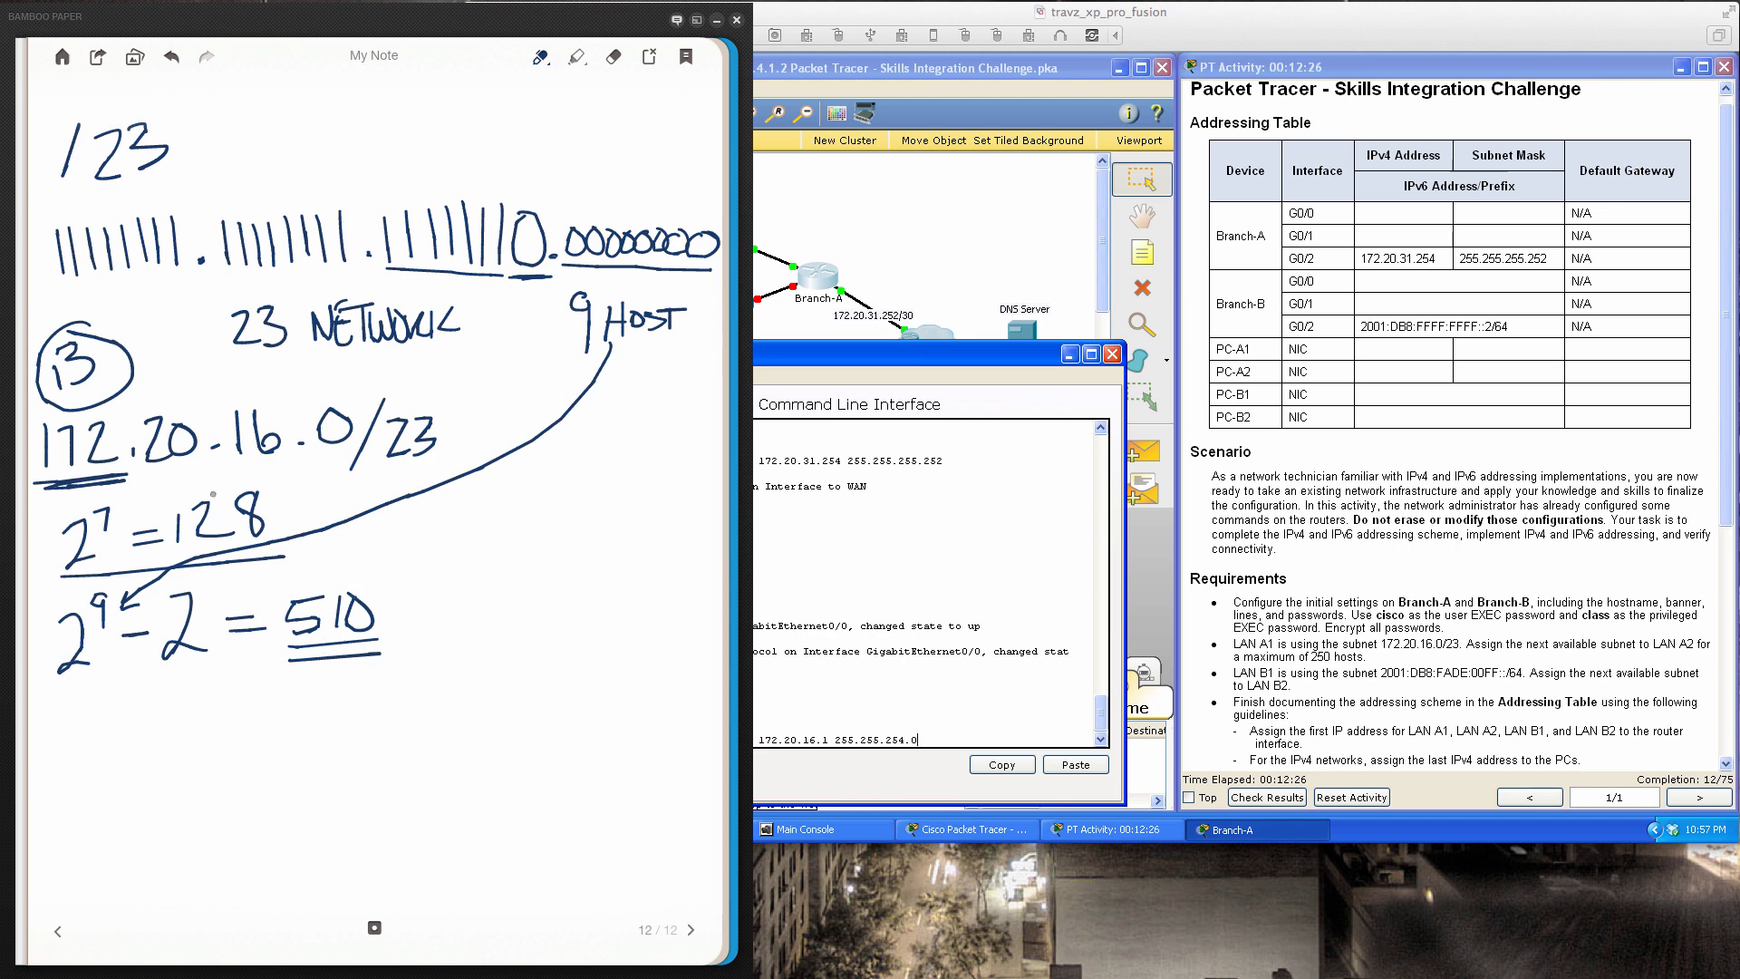
mouse_move(225, 482)
left_mouse_down()
mouse_move(153, 528)
mouse_move(292, 563)
mouse_move(253, 482)
mouse_move(203, 479)
left_mouse_up()
mouse_move(324, 568)
left_mouse_down()
mouse_move(257, 622)
mouse_move(386, 669)
mouse_move(381, 576)
mouse_move(306, 573)
left_mouse_up()
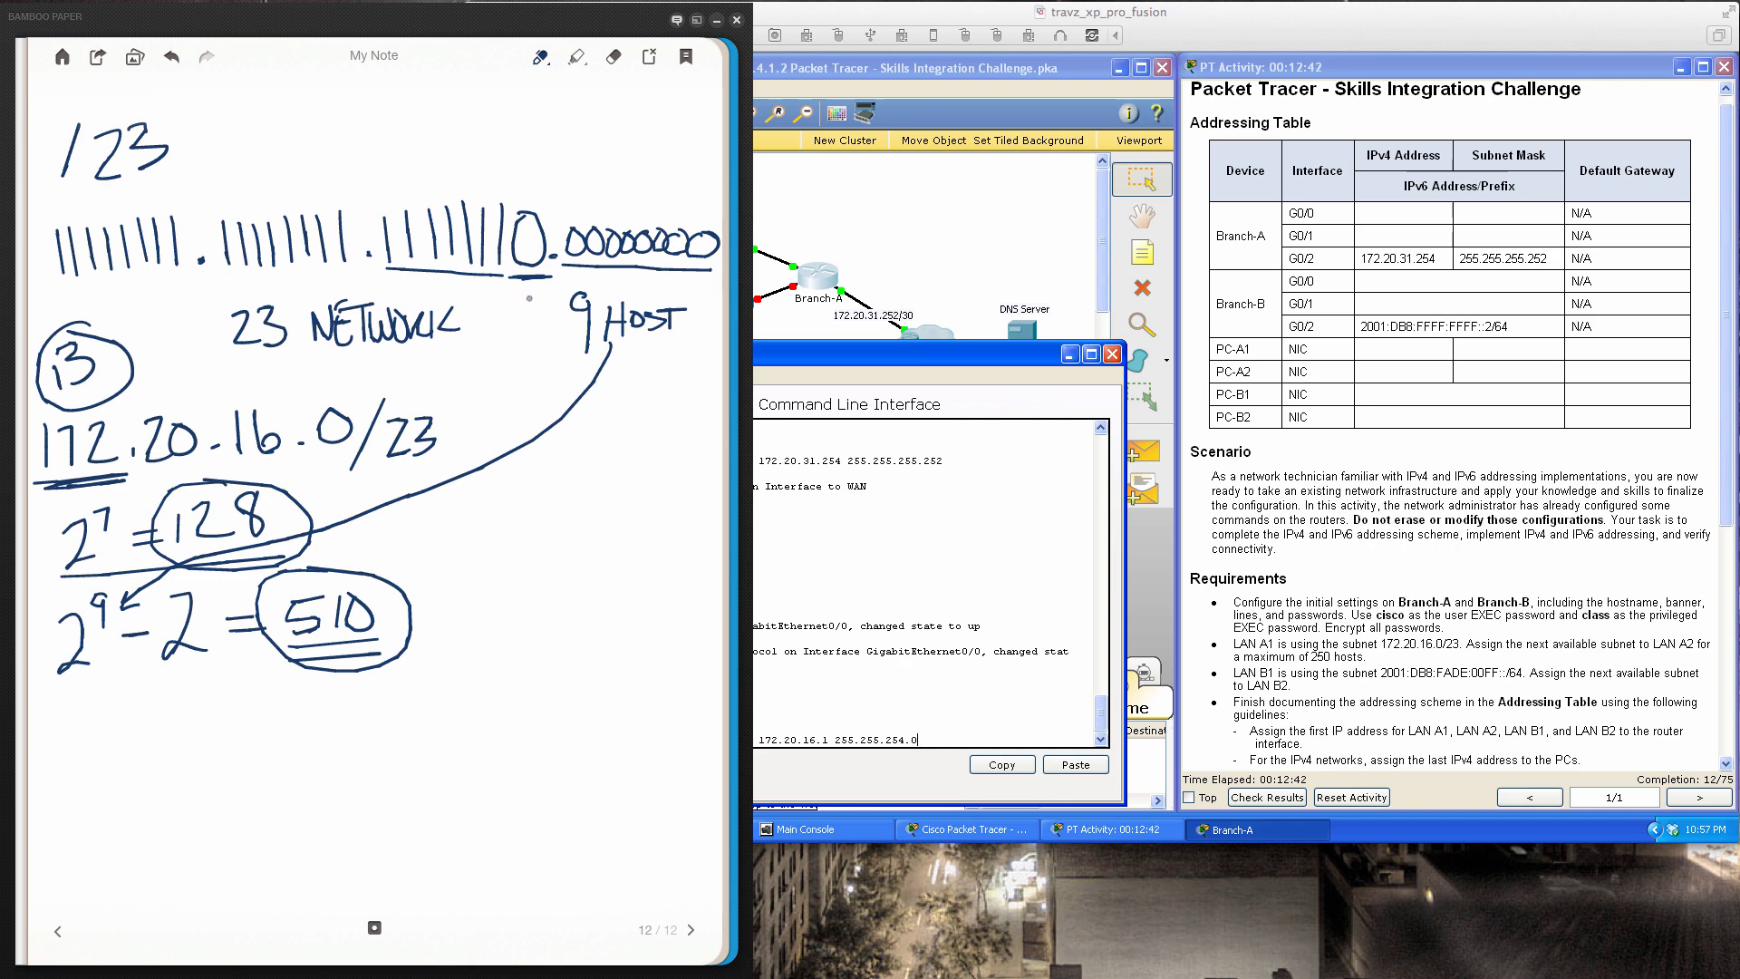
Add arrows, a bracket and an asterisk marking the third mask octet and host bits
mouse_move(640, 147)
left_mouse_down()
mouse_move(616, 216)
mouse_move(653, 200)
left_mouse_up()
mouse_move(525, 168)
left_mouse_down()
mouse_move(571, 170)
mouse_move(553, 249)
left_mouse_up()
mouse_move(565, 175)
left_mouse_down()
mouse_move(562, 292)
mouse_move(514, 289)
left_mouse_up()
mouse_move(388, 169)
left_mouse_down()
mouse_move(346, 194)
mouse_move(354, 265)
mouse_move(360, 288)
mouse_move(403, 286)
left_mouse_up()
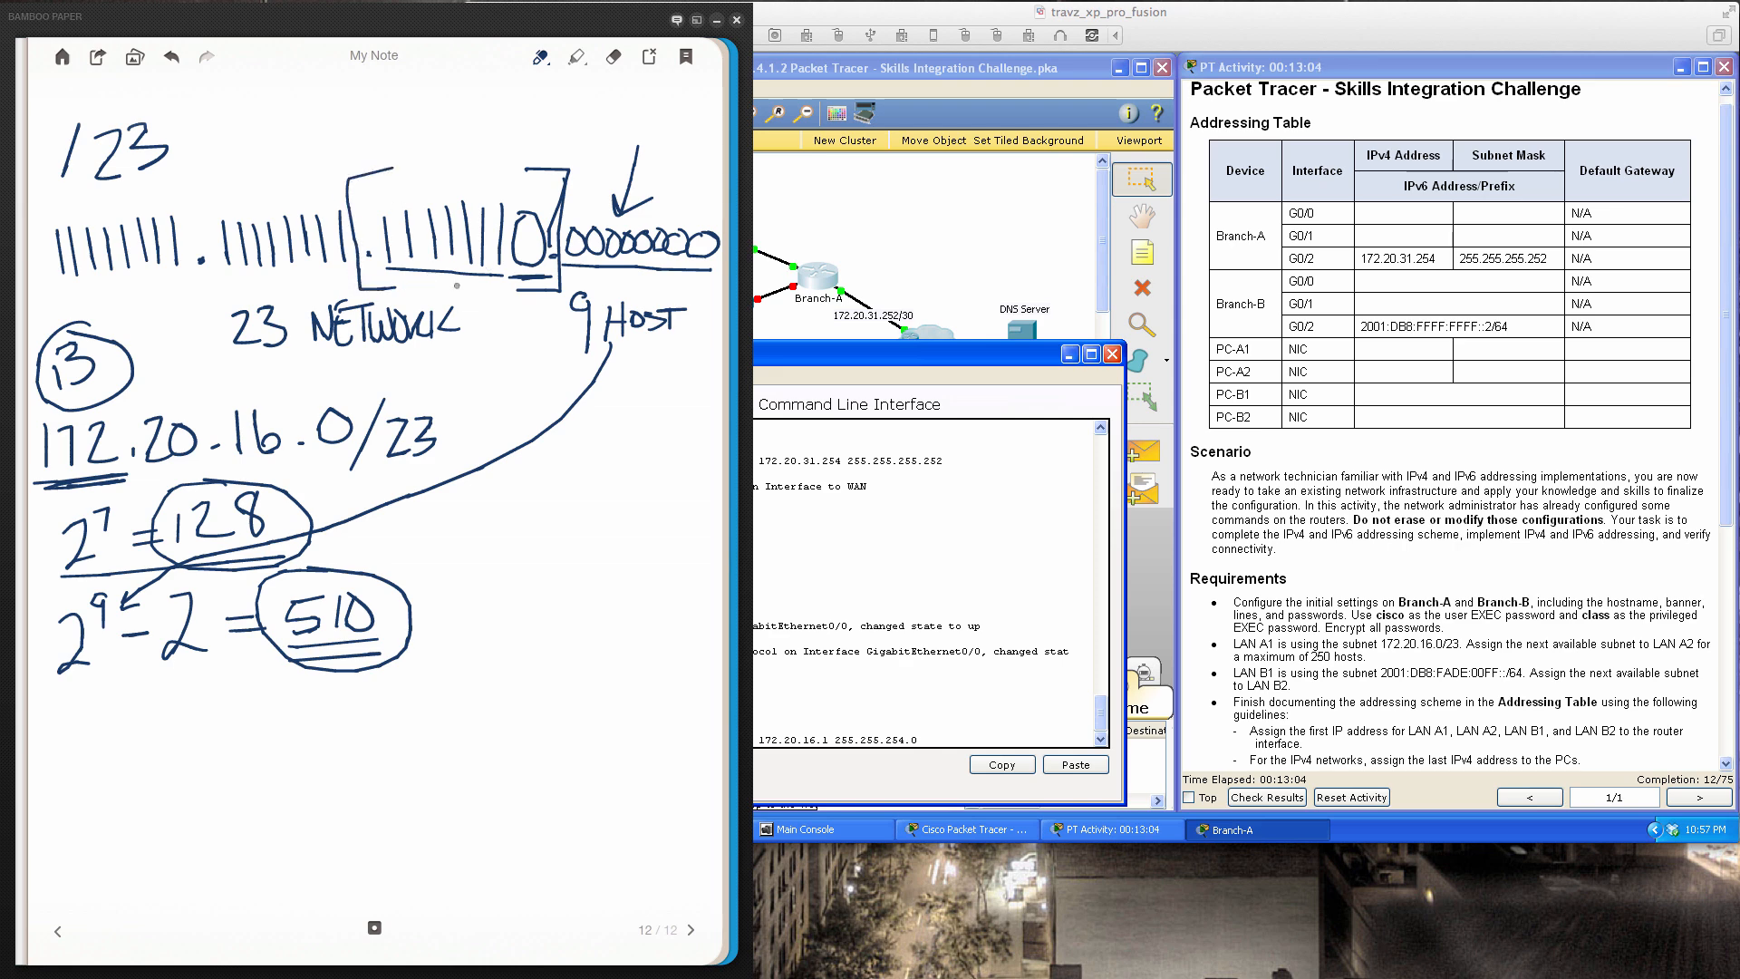
mouse_move(455, 107)
left_mouse_down()
mouse_move(453, 195)
mouse_move(477, 162)
left_mouse_up()
left_click_drag(437, 104, 460, 105)
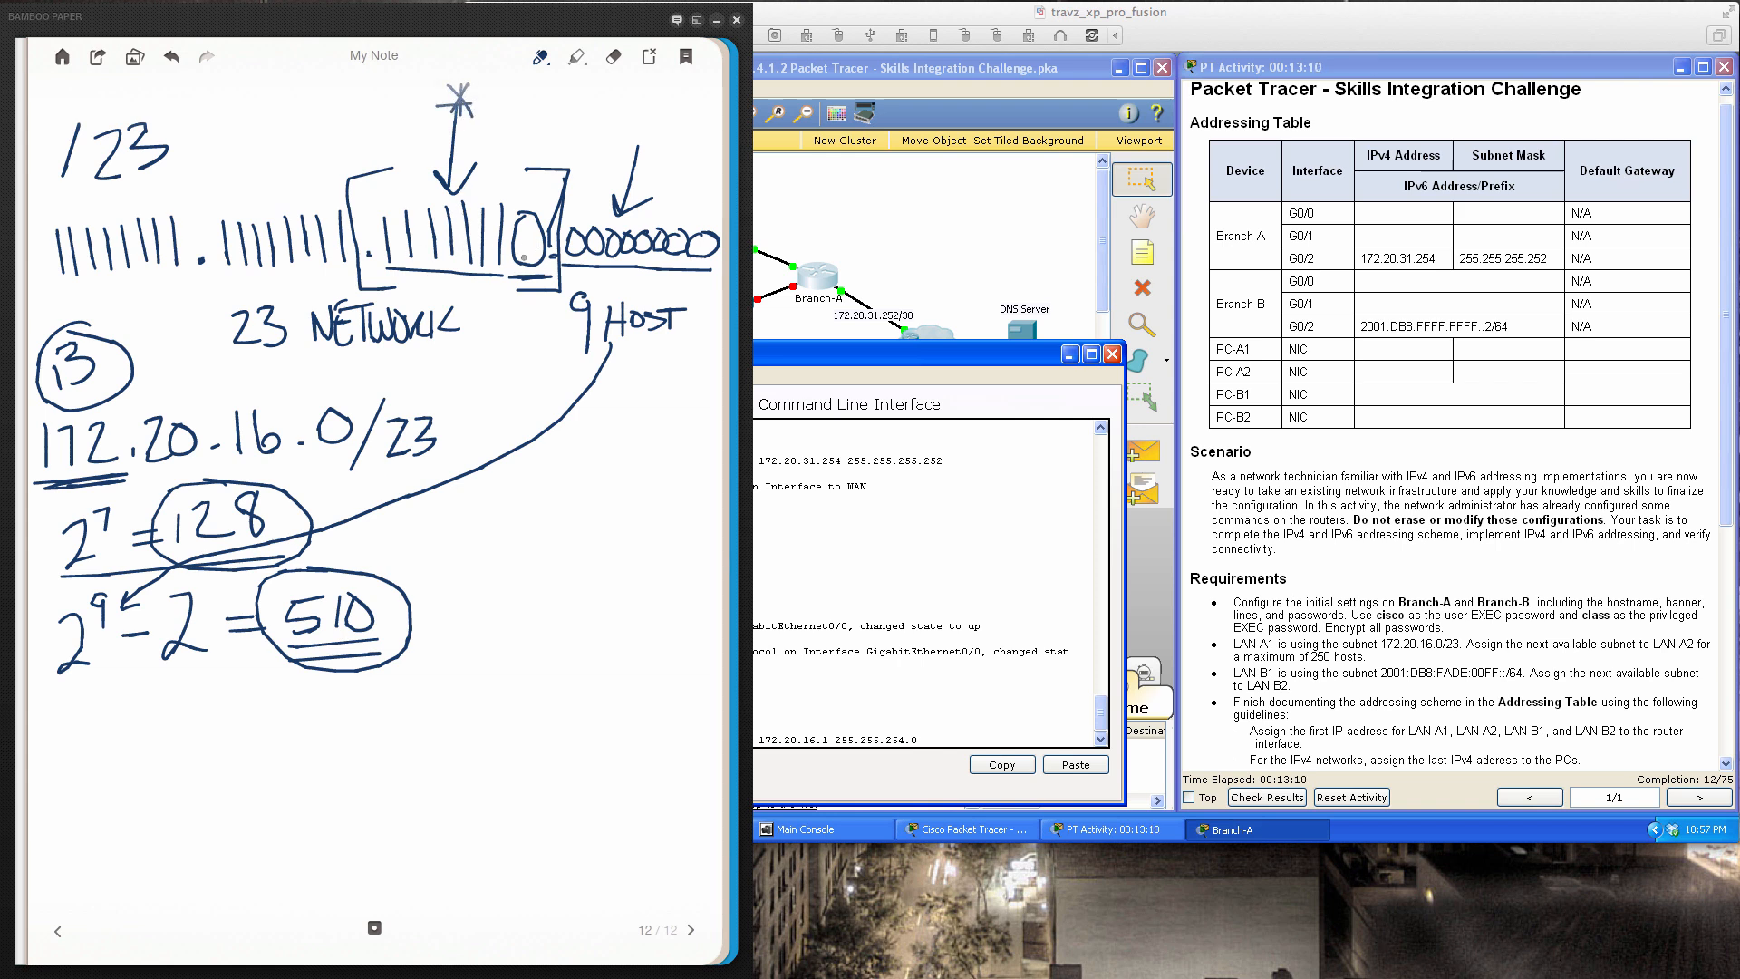
left_click_drag(510, 277, 548, 276)
Write 2^1 = 2, circle and underline the 16, and arrow the /23 prefix
mouse_move(67, 713)
left_mouse_down()
mouse_move(98, 749)
mouse_move(93, 720)
left_mouse_up()
mouse_move(113, 714)
left_mouse_down()
mouse_move(190, 725)
mouse_move(199, 745)
left_mouse_up()
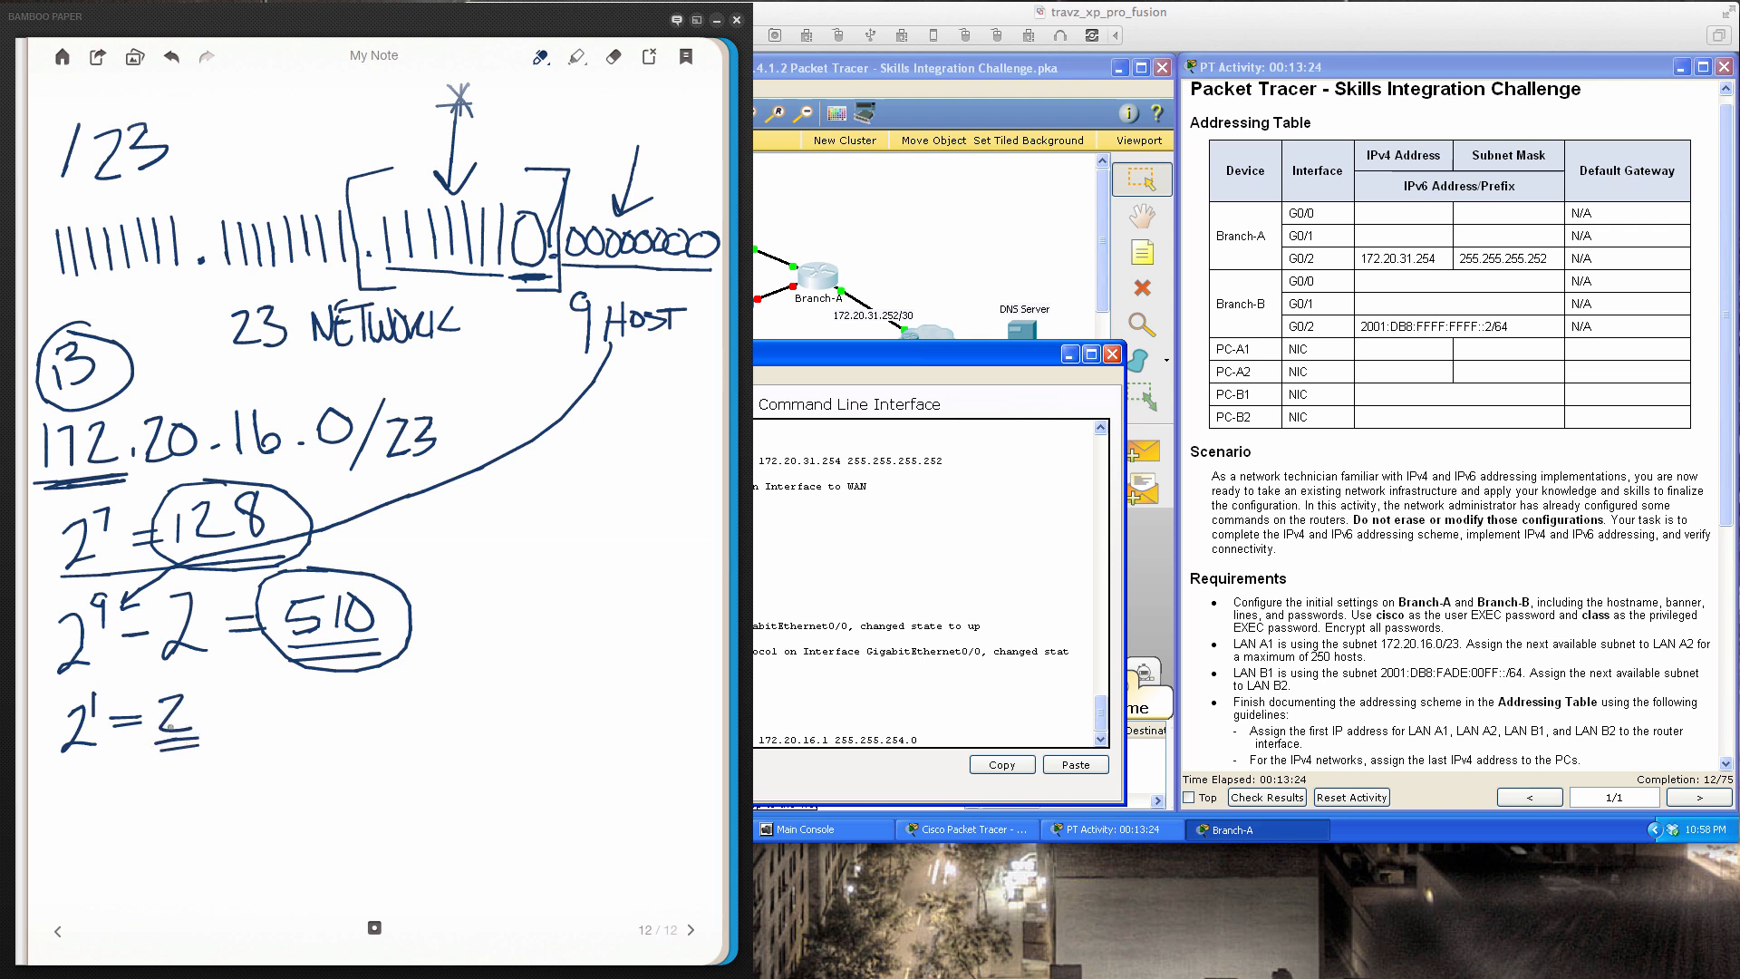
mouse_move(255, 393)
left_mouse_down()
mouse_move(217, 433)
mouse_move(281, 471)
mouse_move(295, 410)
mouse_move(248, 386)
left_mouse_up()
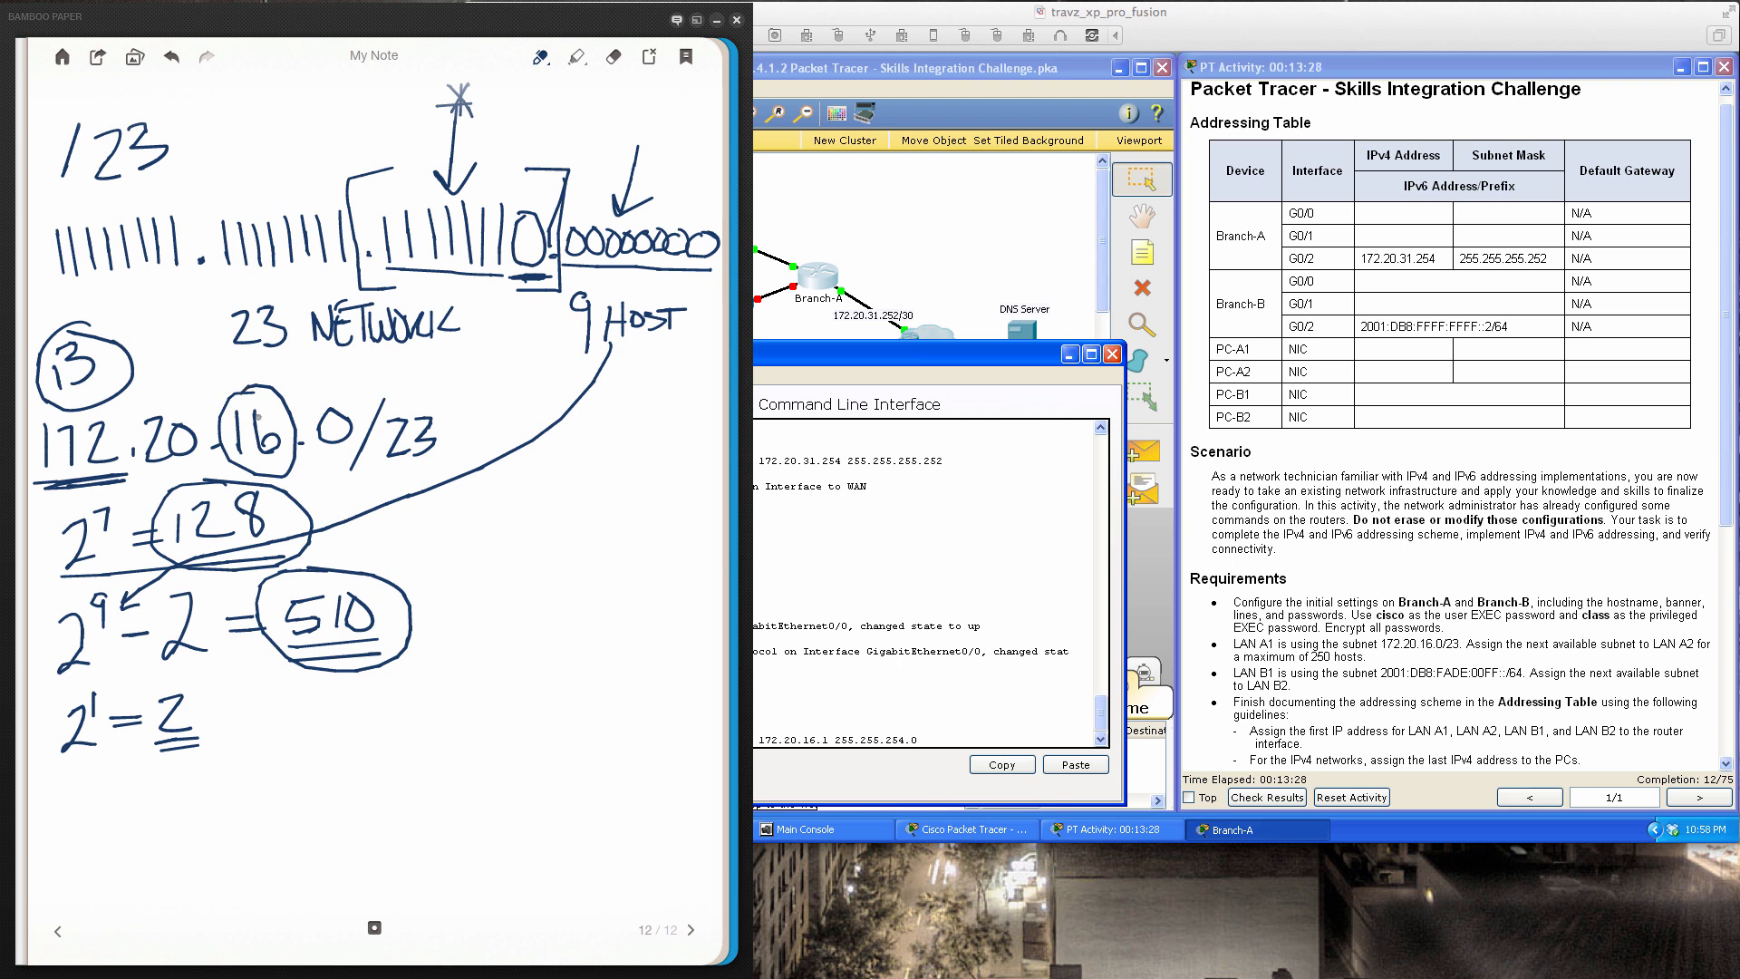
left_click_drag(250, 462, 278, 459)
mouse_move(573, 432)
left_mouse_down()
mouse_move(438, 428)
mouse_move(473, 444)
left_mouse_up()
Write the range 172.20.16.0 – 172.20.17.254, correcting 16 to 17, and underline it
mouse_move(66, 792)
left_mouse_down()
mouse_move(64, 825)
mouse_move(91, 826)
mouse_move(218, 804)
mouse_move(233, 775)
mouse_move(266, 794)
mouse_move(355, 762)
mouse_move(414, 785)
mouse_move(537, 780)
mouse_move(549, 758)
mouse_move(594, 770)
left_mouse_up()
left_click(260, 797)
left_click(324, 785)
left_click(567, 777)
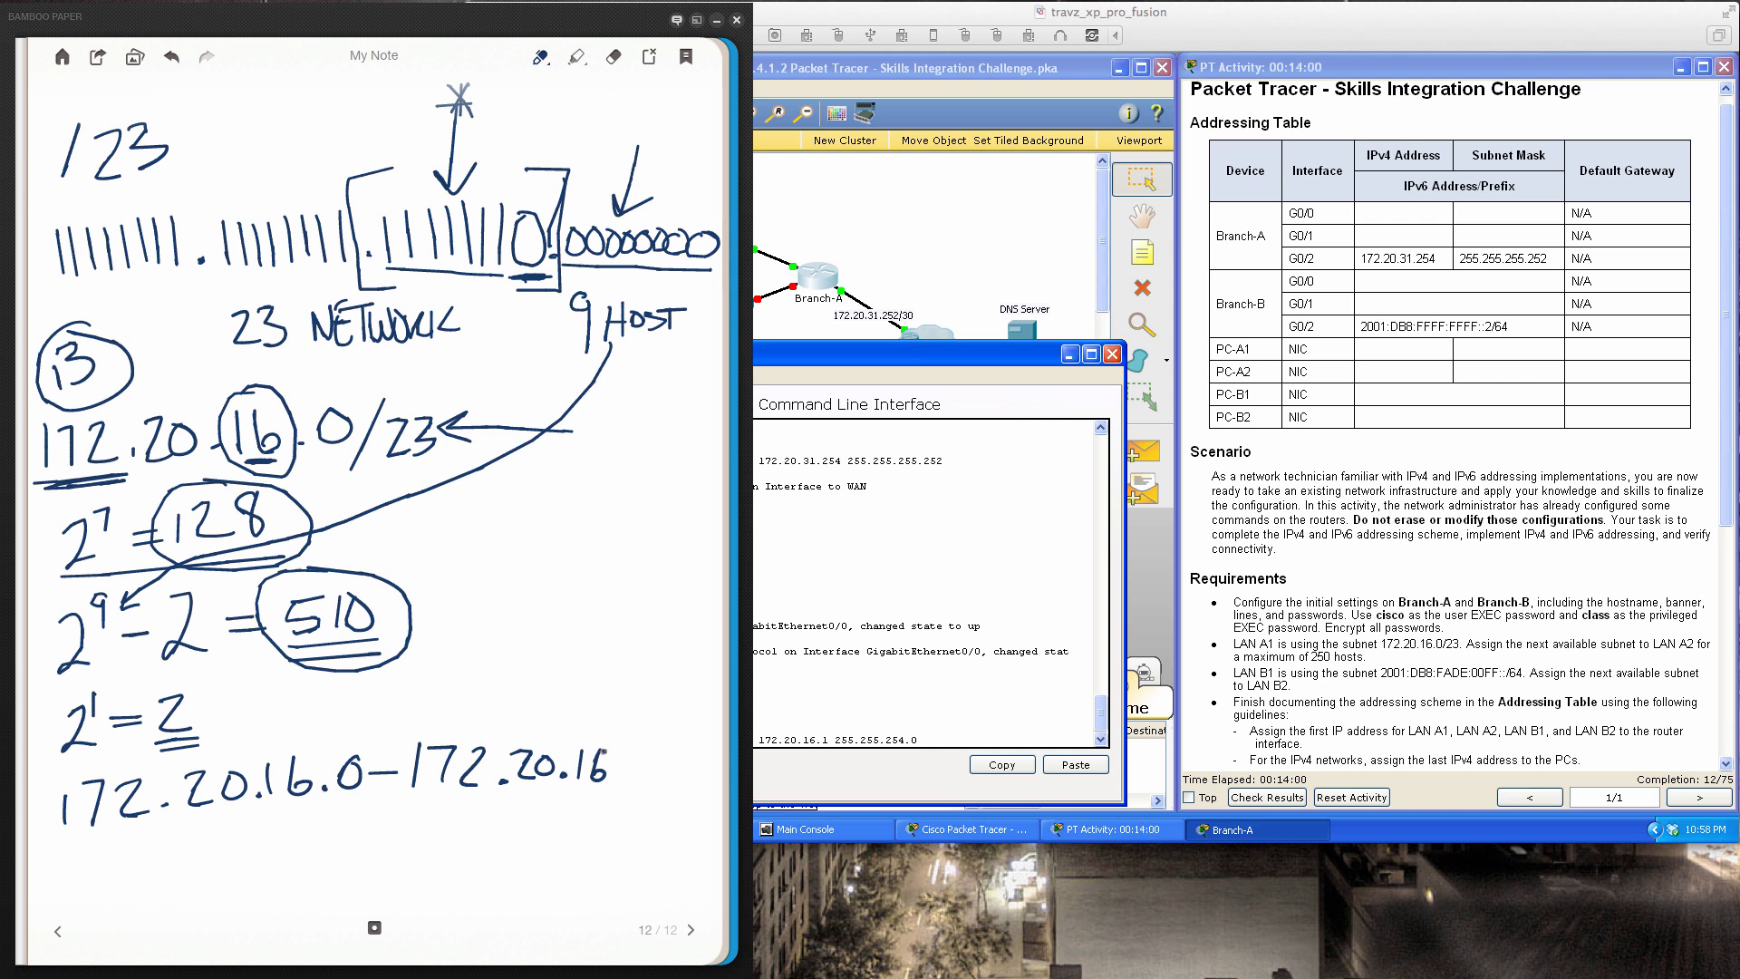
right_click(600, 748)
left_click(677, 682)
left_click(614, 56)
mouse_move(613, 766)
left_mouse_down()
mouse_move(604, 749)
mouse_move(599, 776)
left_mouse_up()
left_click(541, 56)
mouse_move(588, 753)
left_mouse_down()
mouse_move(617, 749)
mouse_move(604, 777)
mouse_move(667, 783)
mouse_move(701, 746)
left_mouse_up()
left_click_drag(695, 745, 701, 780)
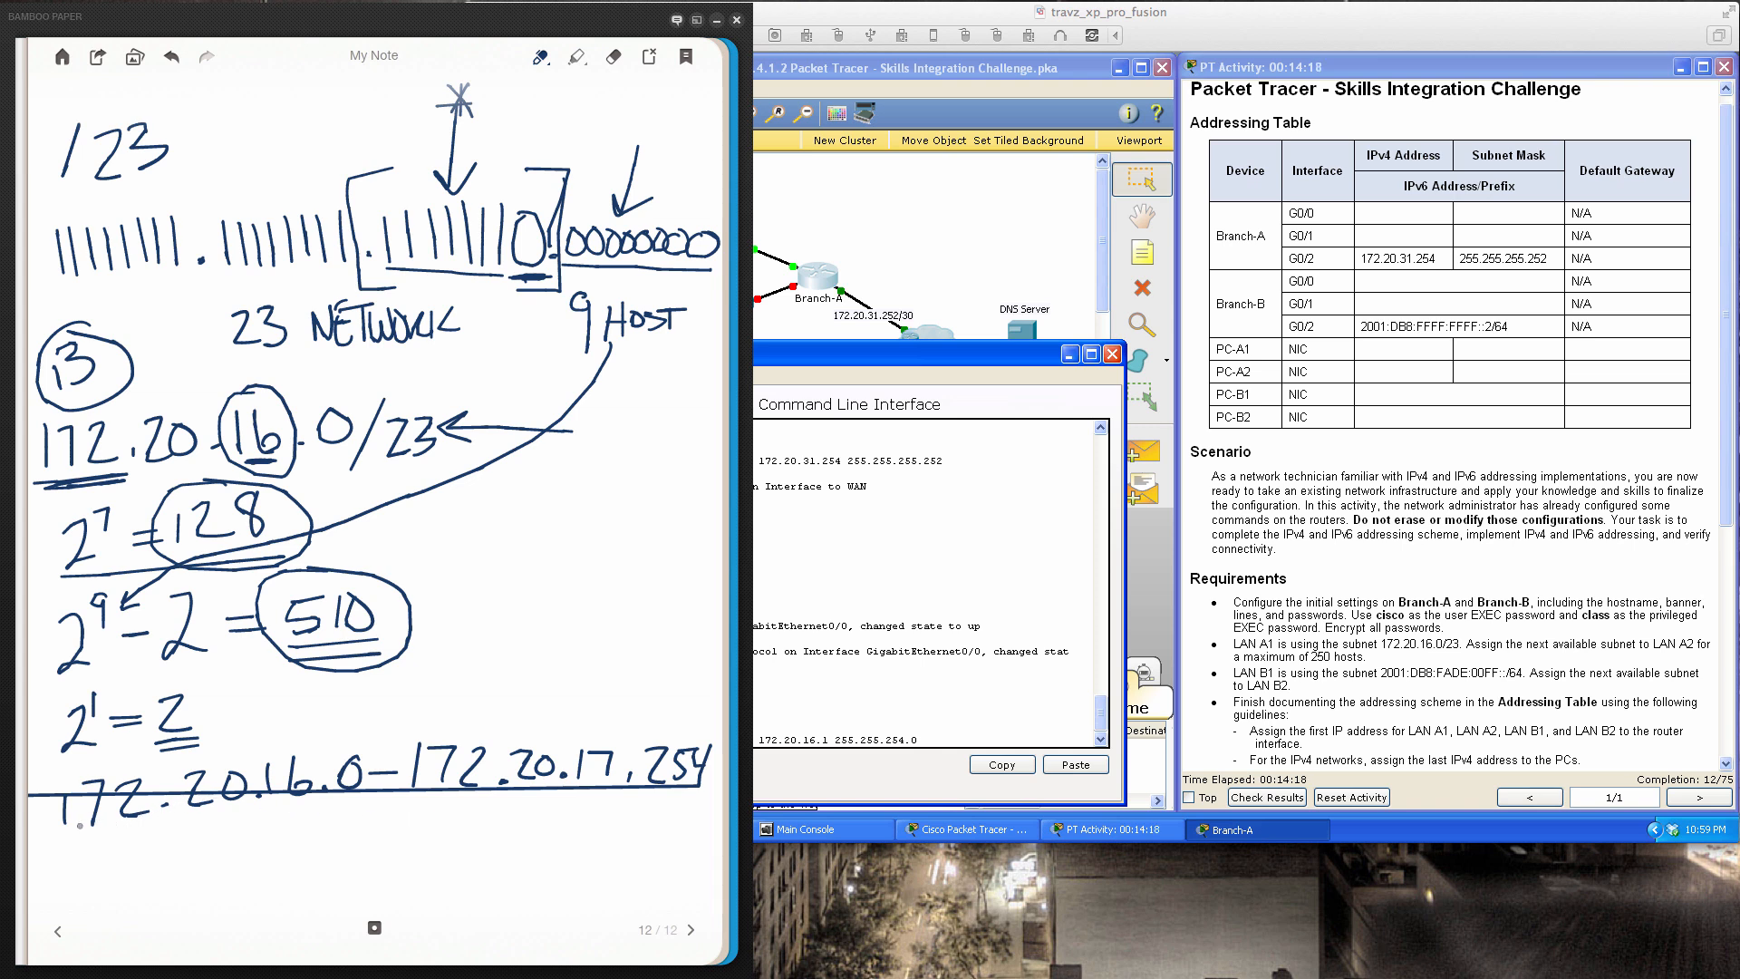
left_click_drag(80, 826, 701, 802)
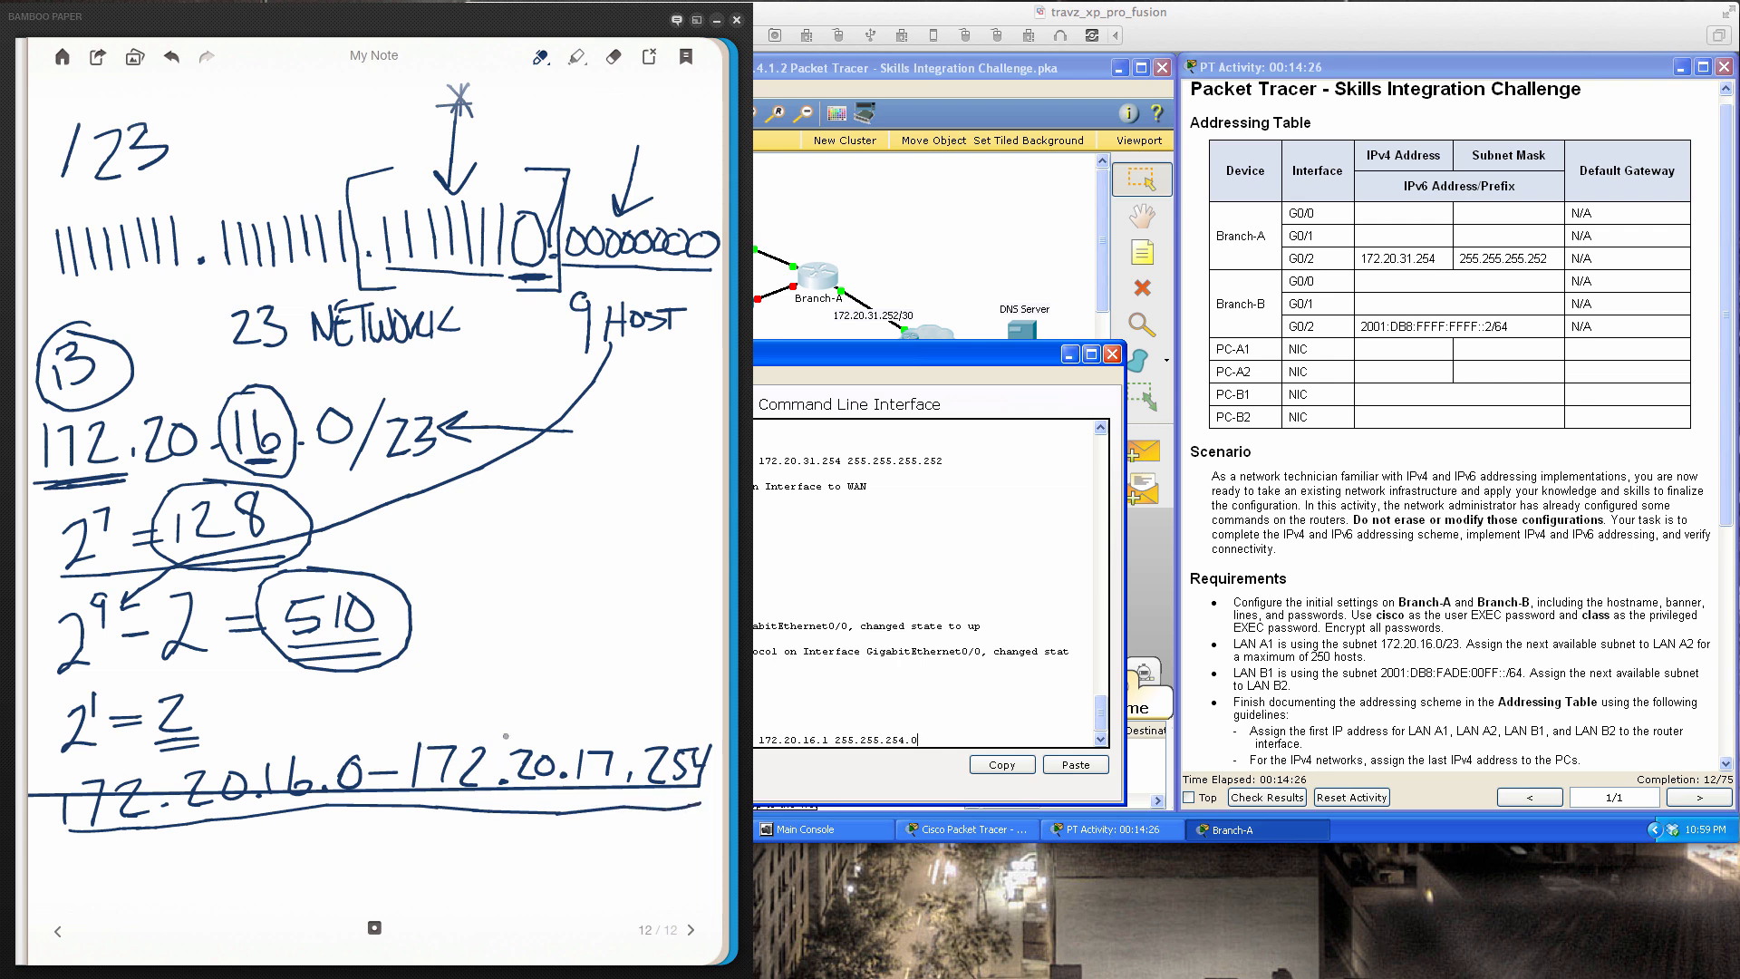
Correct the range end to 172.20.17.255 and arrow the network .0 and broadcast .255
left_click(613, 56)
left_click_drag(698, 749, 696, 764)
left_click(549, 64)
mouse_move(703, 748)
left_mouse_down()
mouse_move(690, 781)
mouse_move(722, 739)
left_mouse_up()
mouse_move(348, 704)
left_mouse_down()
mouse_move(347, 750)
mouse_move(357, 733)
left_mouse_up()
mouse_move(674, 671)
left_mouse_down()
mouse_move(675, 735)
mouse_move(689, 726)
left_mouse_up()
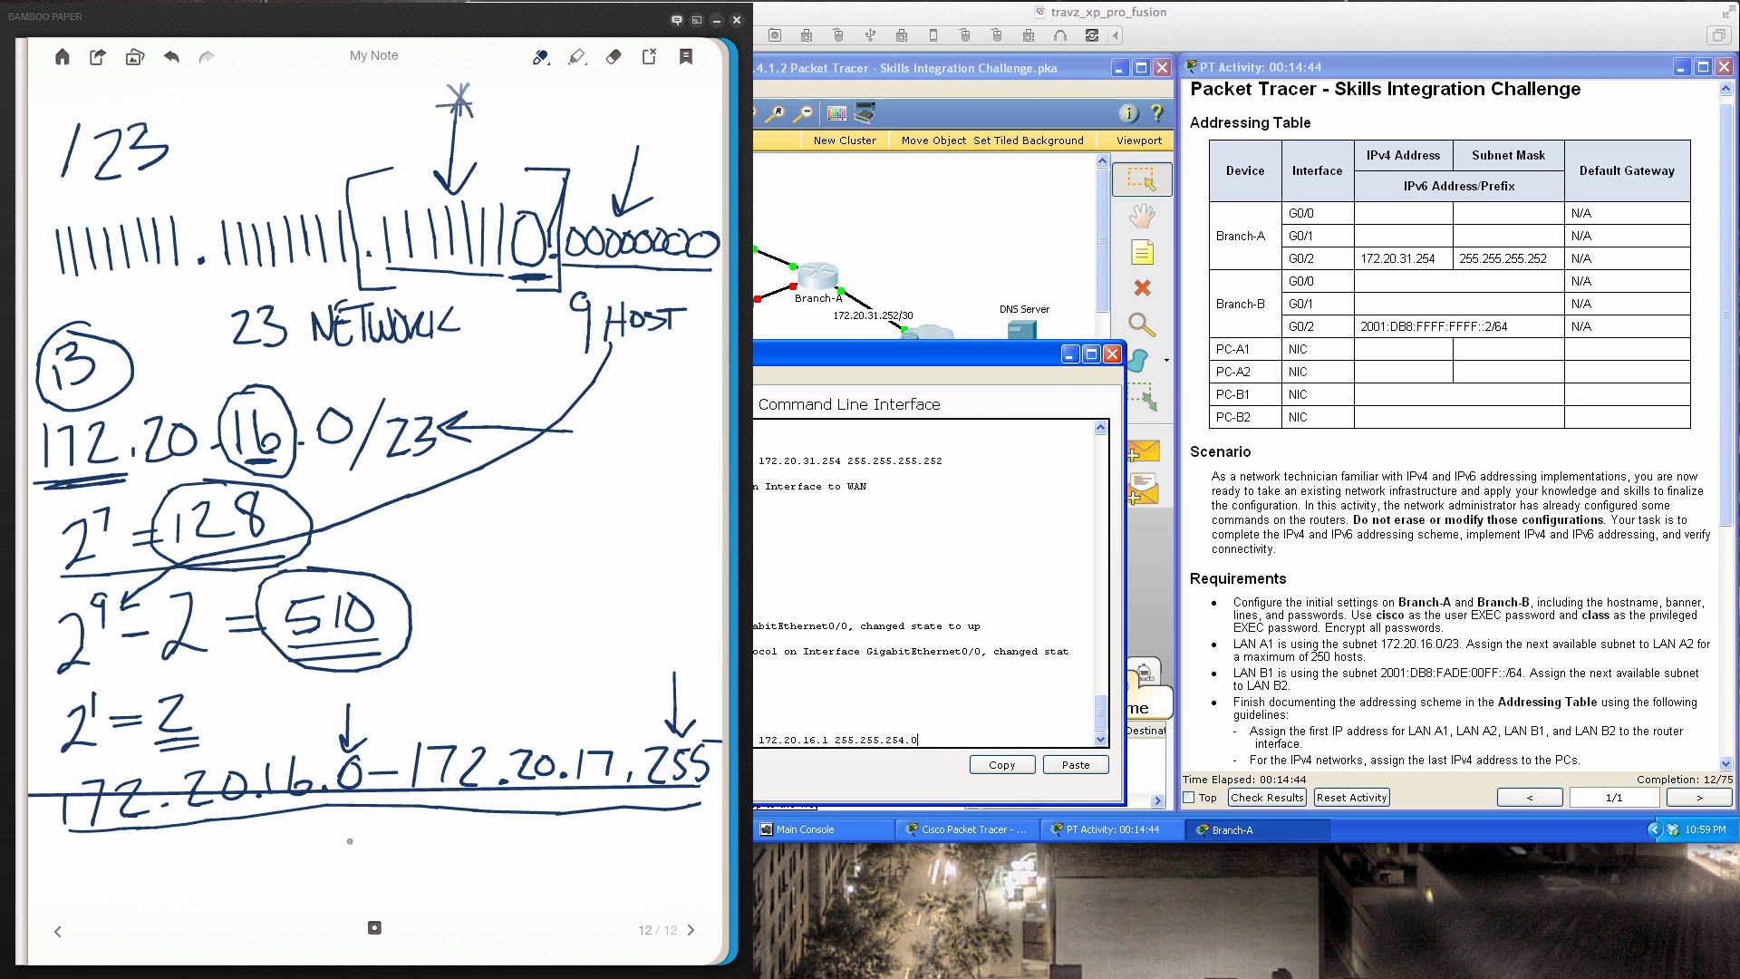
Write the usable hosts .16.1 – .17.254 below and underline them
left_click(290, 870)
mouse_move(310, 836)
left_mouse_down()
mouse_move(309, 867)
mouse_move(466, 853)
mouse_move(514, 867)
left_mouse_up()
left_click(498, 856)
mouse_move(531, 829)
left_mouse_down()
mouse_move(537, 865)
mouse_move(582, 848)
mouse_move(589, 866)
left_mouse_up()
left_click_drag(595, 835, 591, 866)
left_click_drag(599, 832, 638, 849)
left_click_drag(627, 828, 633, 862)
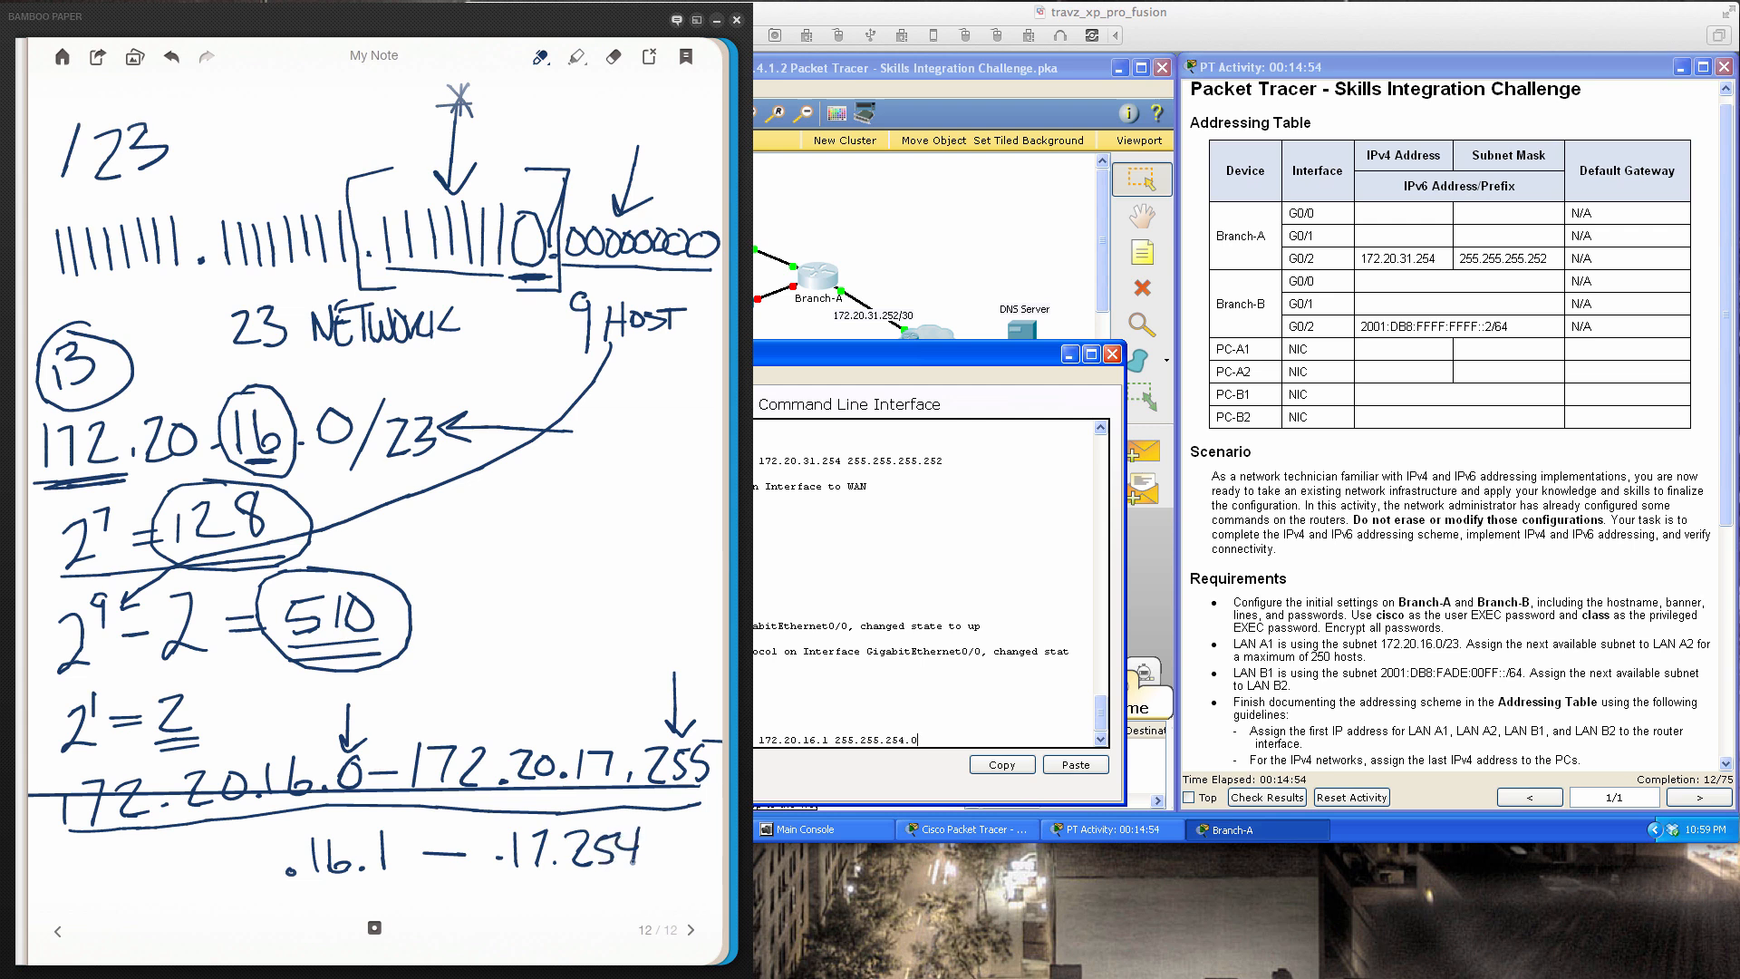
mouse_move(291, 745)
left_mouse_down()
mouse_move(267, 808)
mouse_move(326, 758)
mouse_move(272, 744)
left_mouse_up()
mouse_move(651, 880)
left_mouse_down()
mouse_move(395, 872)
mouse_move(279, 893)
left_mouse_up()
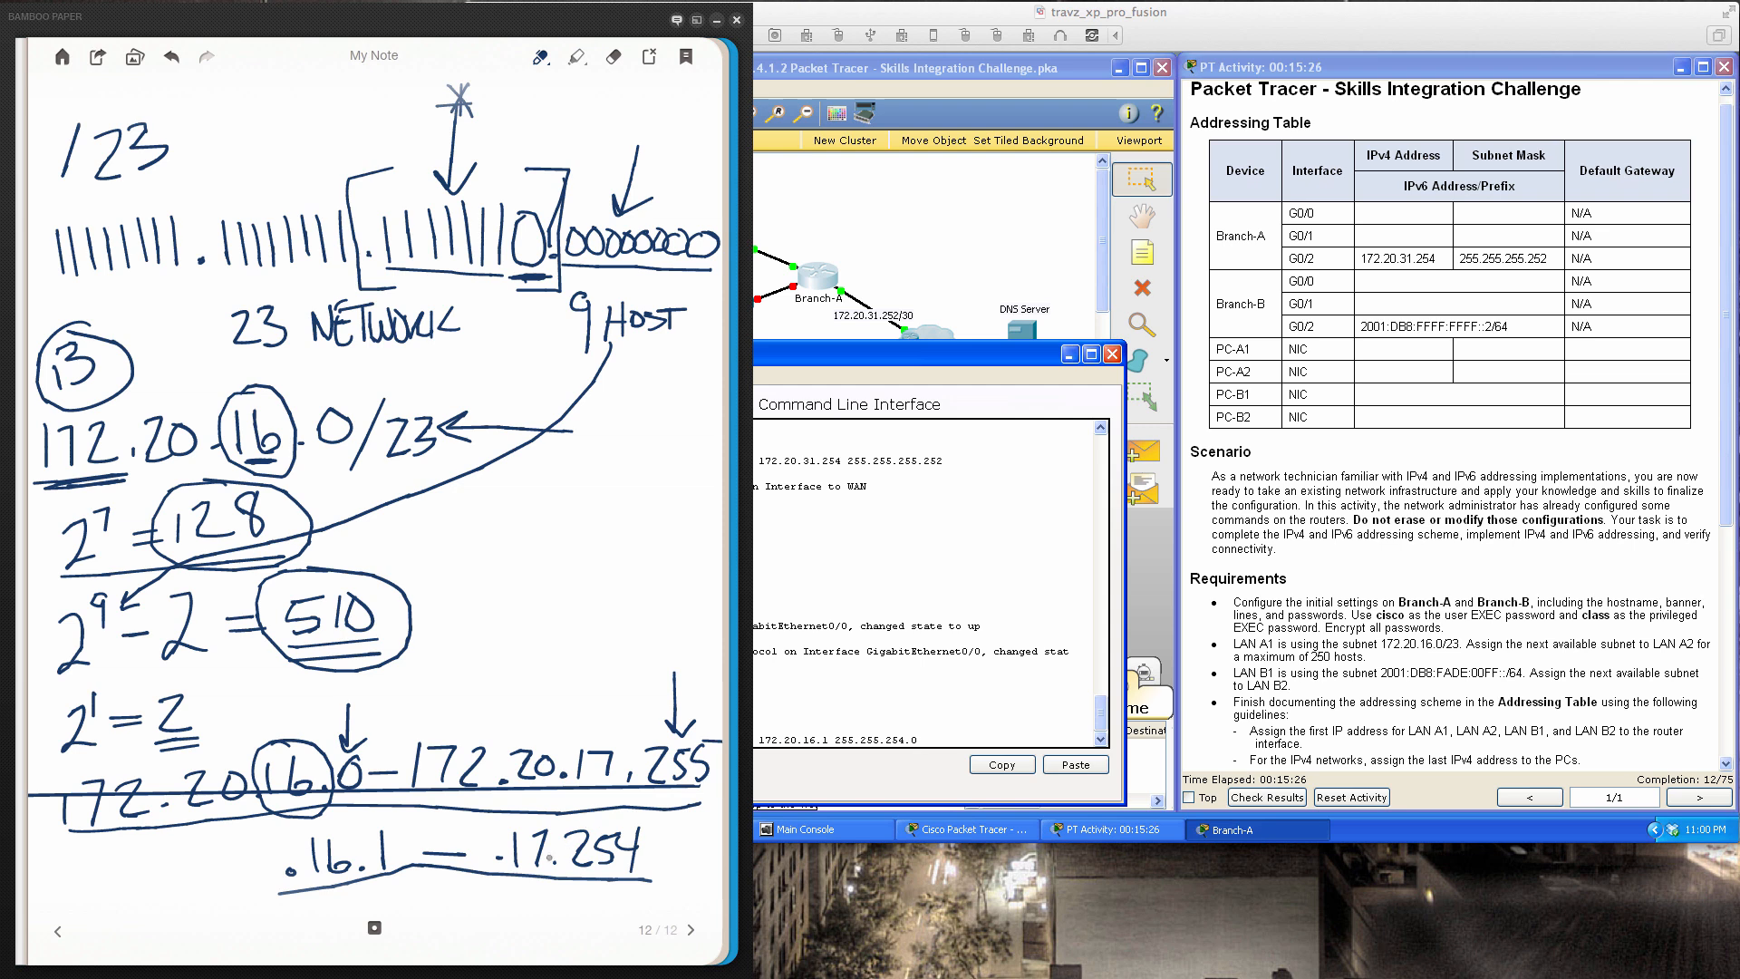
On a new page, write and underline 172.20.18.0
left_click(691, 931)
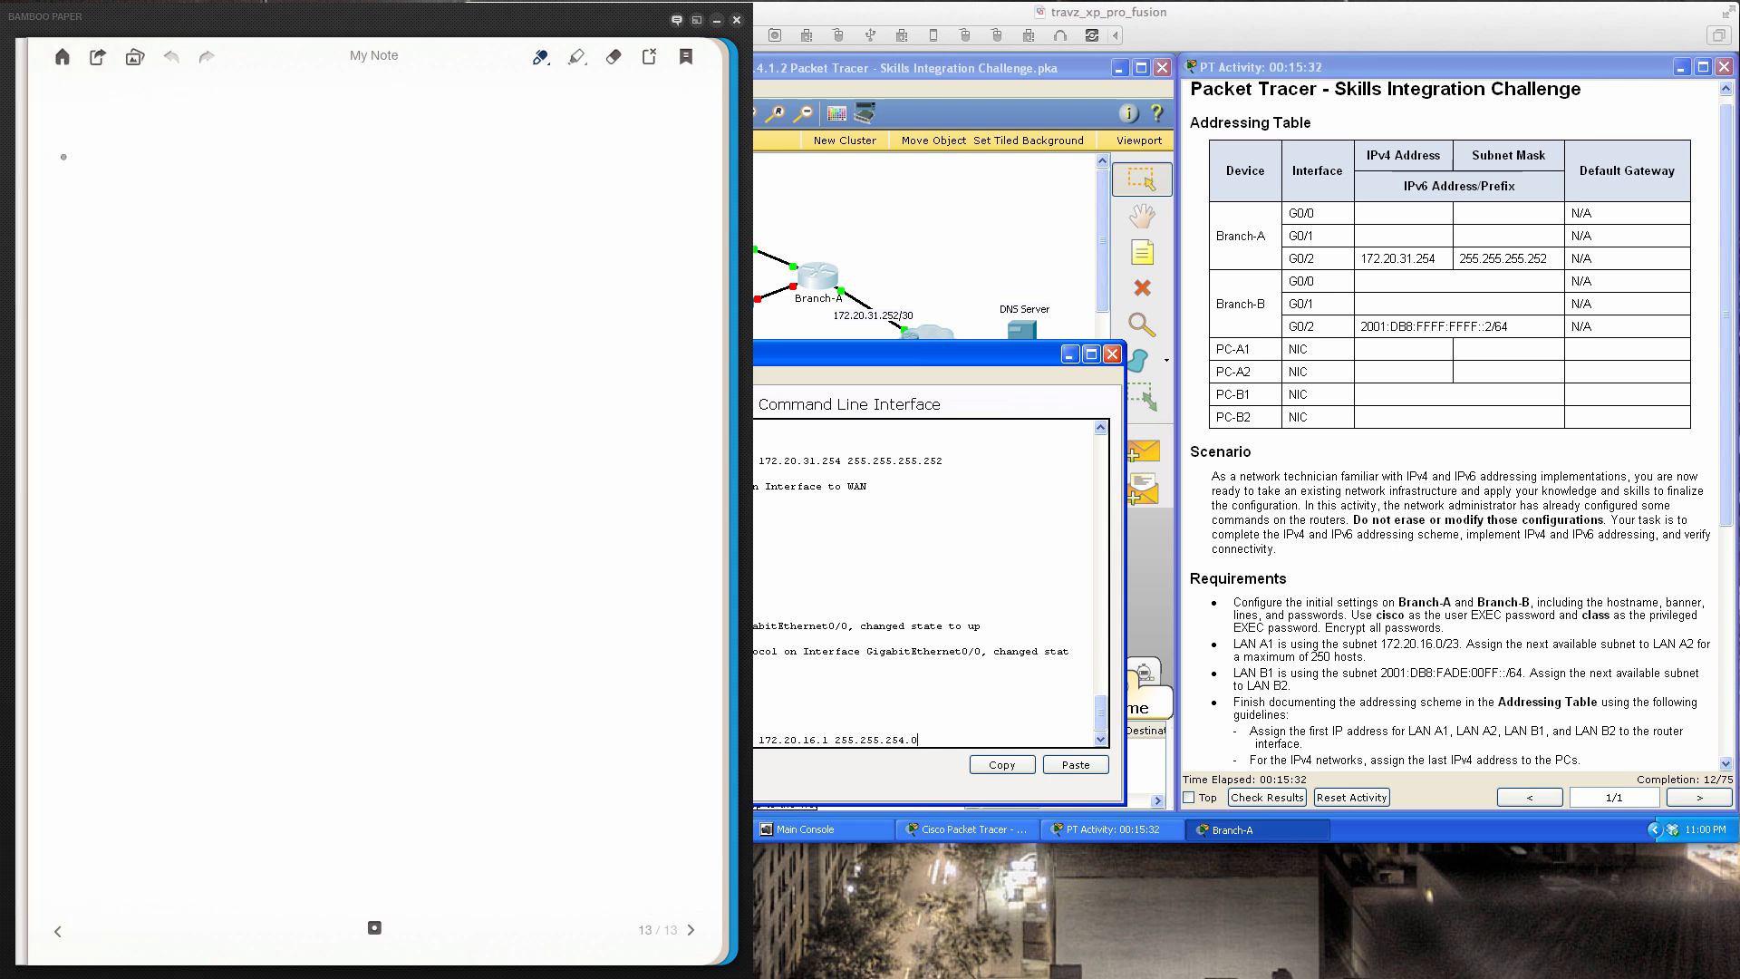
mouse_move(56, 146)
left_mouse_down()
mouse_move(61, 179)
mouse_move(181, 172)
left_mouse_up()
mouse_move(194, 141)
left_mouse_down()
mouse_move(186, 164)
mouse_move(196, 140)
mouse_move(252, 182)
left_mouse_up()
left_click(235, 168)
left_click_drag(262, 128, 266, 174)
mouse_move(350, 133)
left_mouse_down()
mouse_move(352, 177)
mouse_move(359, 138)
left_mouse_up()
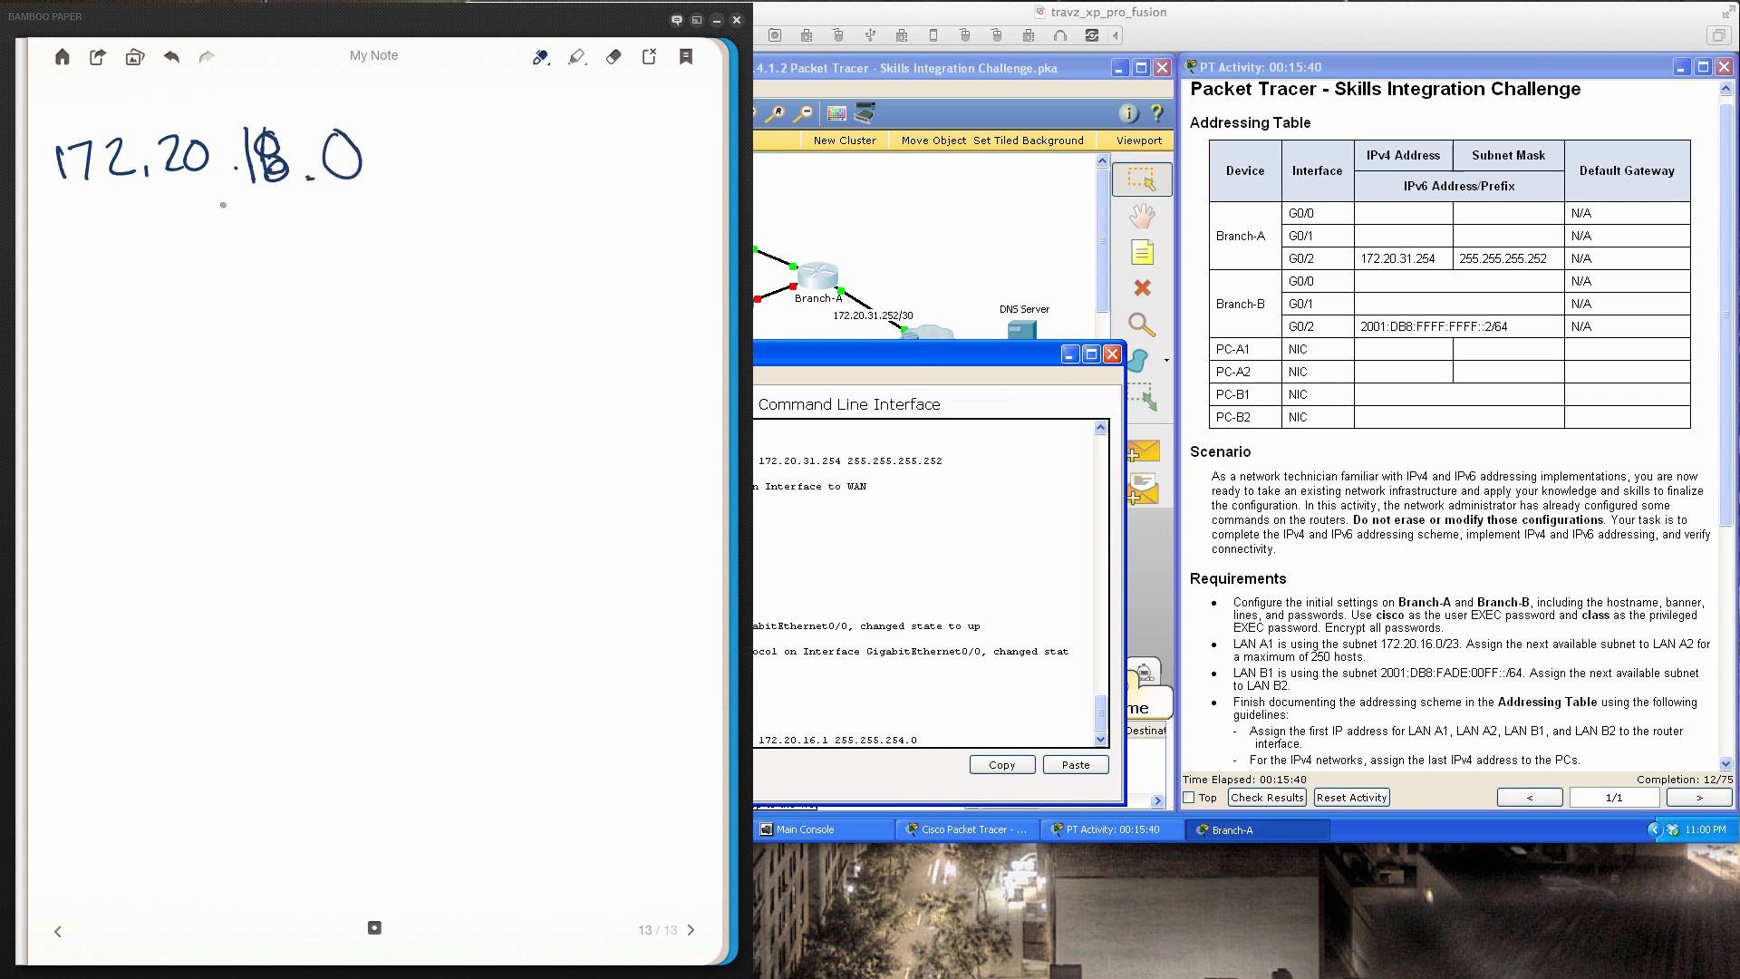
left_click_drag(64, 199, 372, 187)
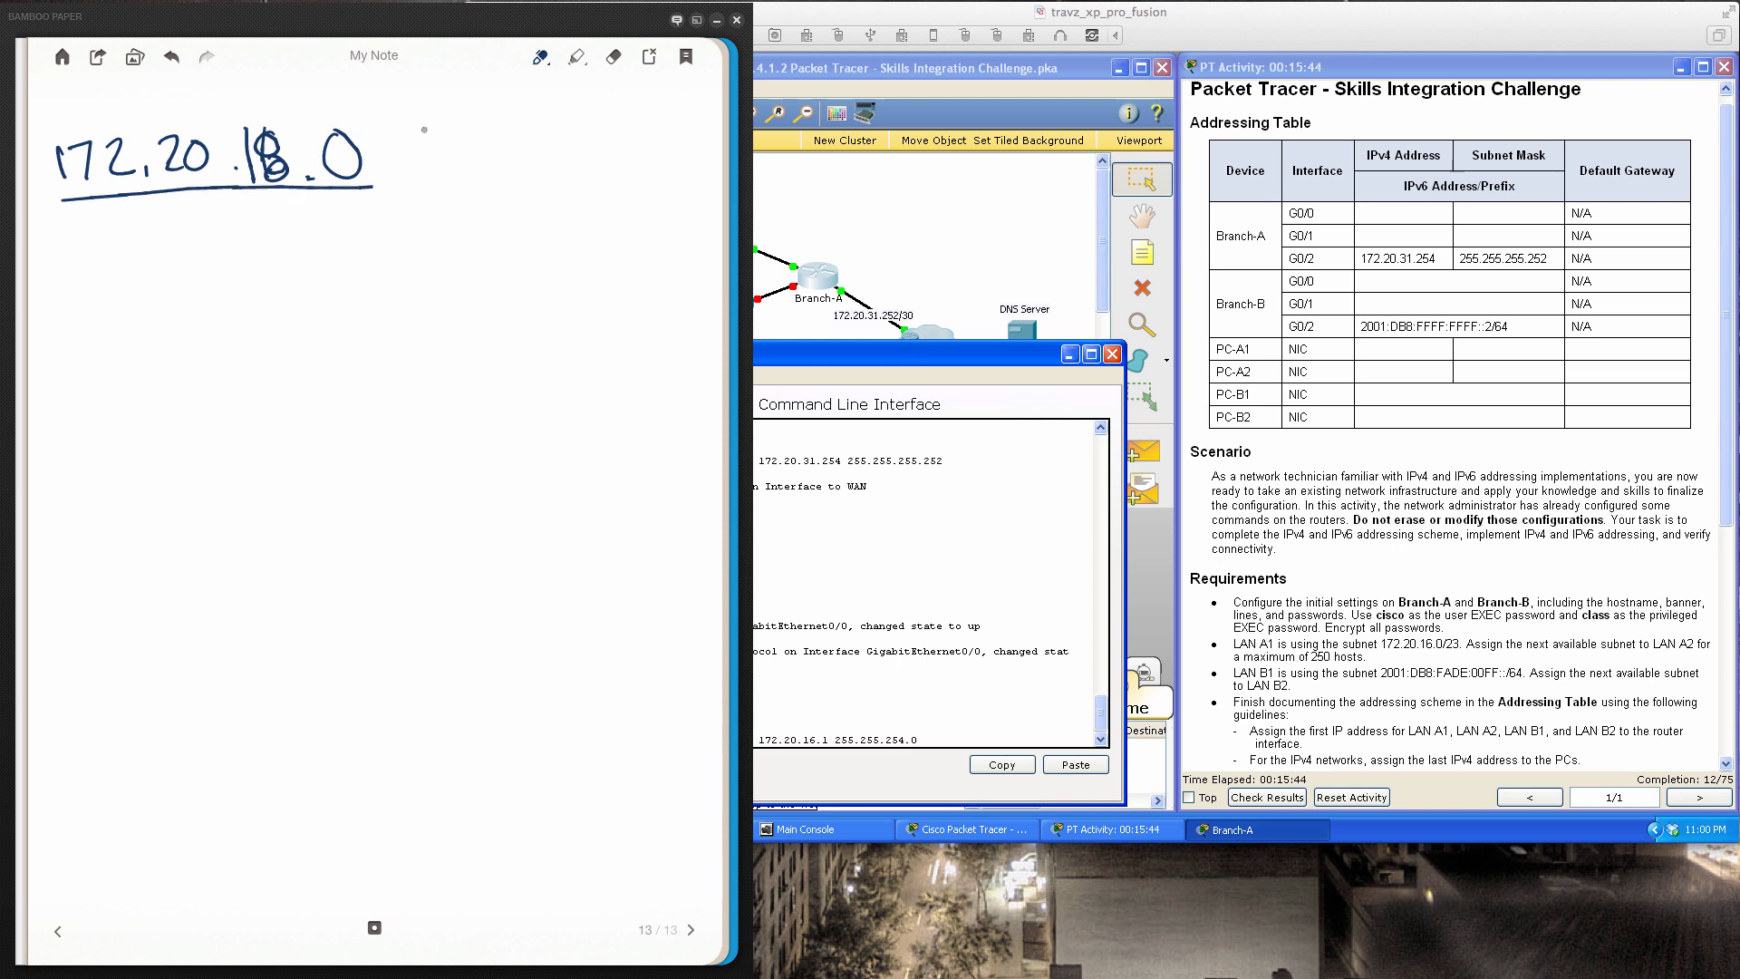
Redraw the misshapen 8 in 172.20.18.0, restore its decimal point, and return to Packet Tracer
left_click(613, 56)
mouse_move(278, 124)
left_mouse_down()
mouse_move(269, 176)
mouse_move(289, 169)
left_mouse_up()
left_click(541, 57)
mouse_move(276, 128)
left_mouse_down()
mouse_move(267, 181)
mouse_move(296, 161)
left_mouse_up()
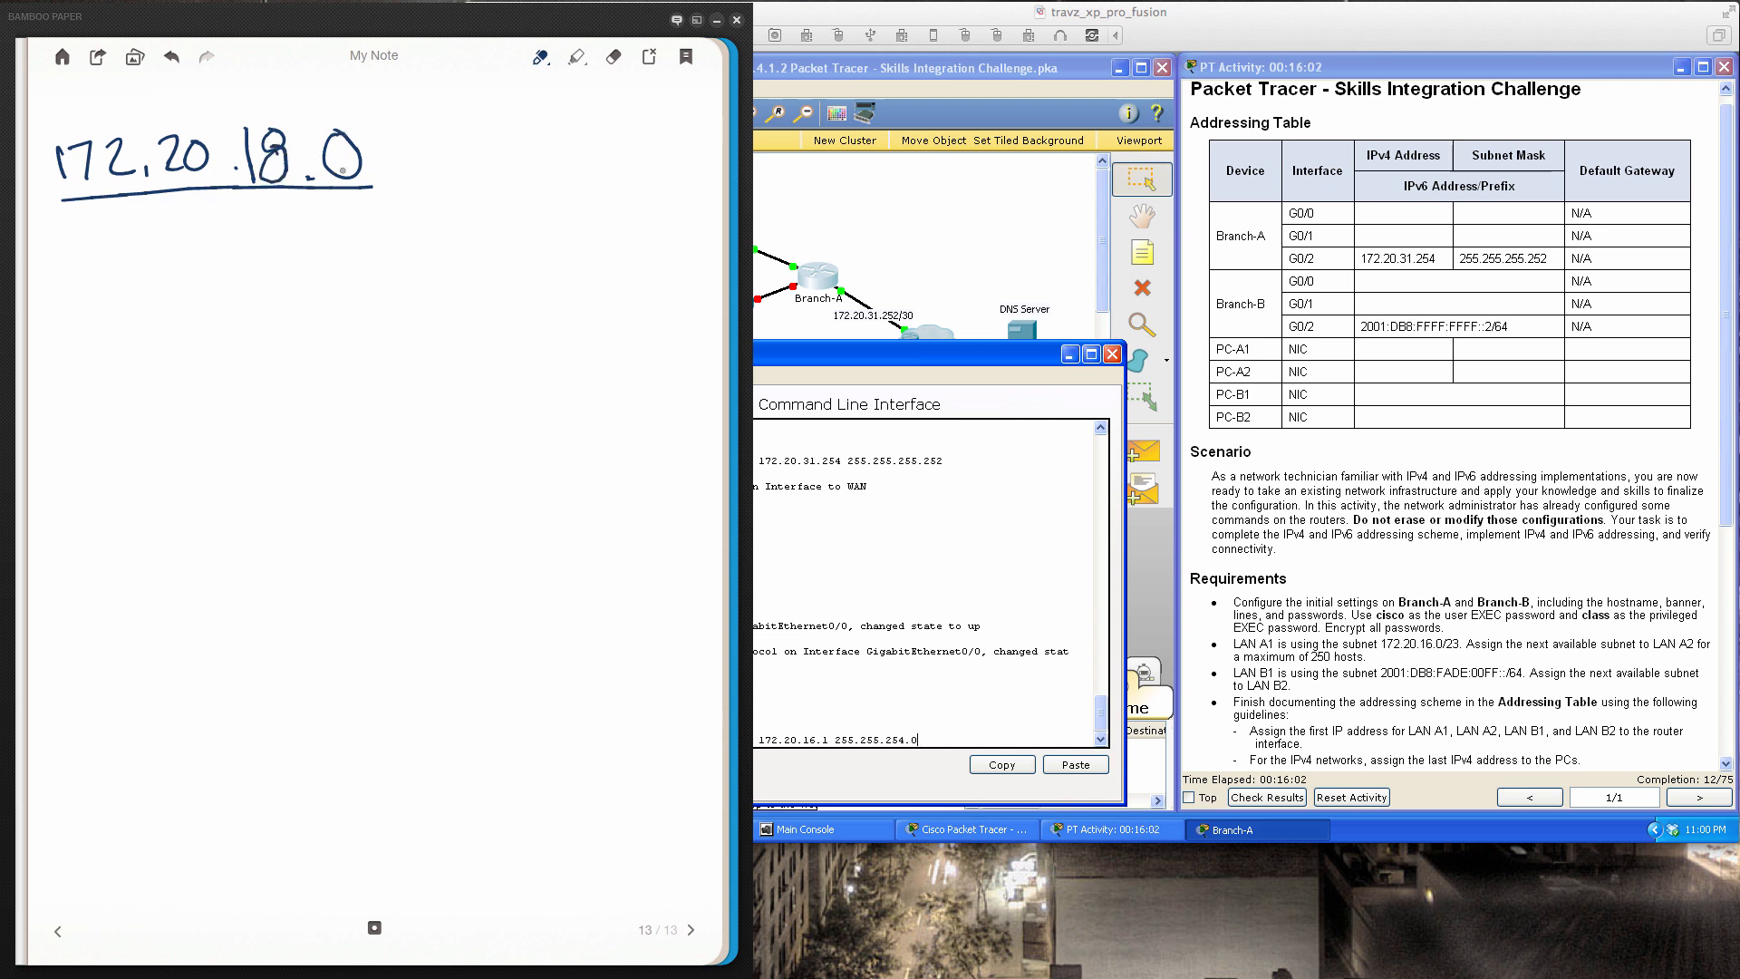
left_click(309, 177)
left_click(908, 600)
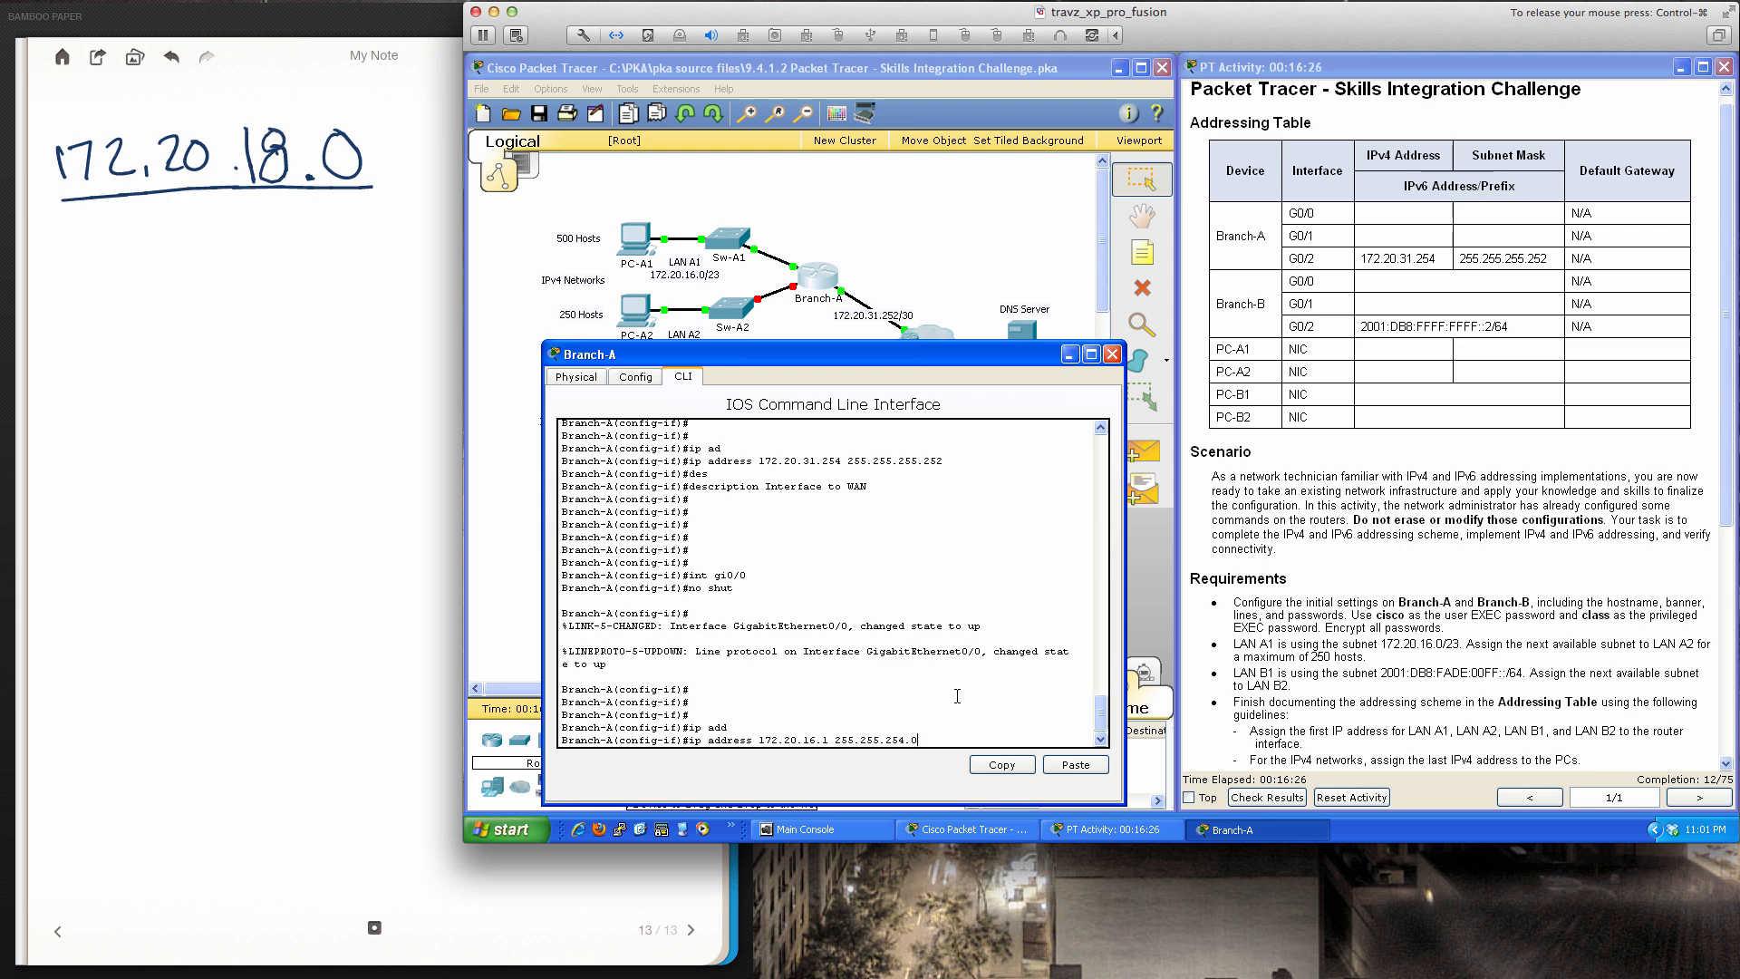
Apply 172.20.16.1 255.255.254.0 and the description 'LAN A1 Interface' to G0/0
key("Return")
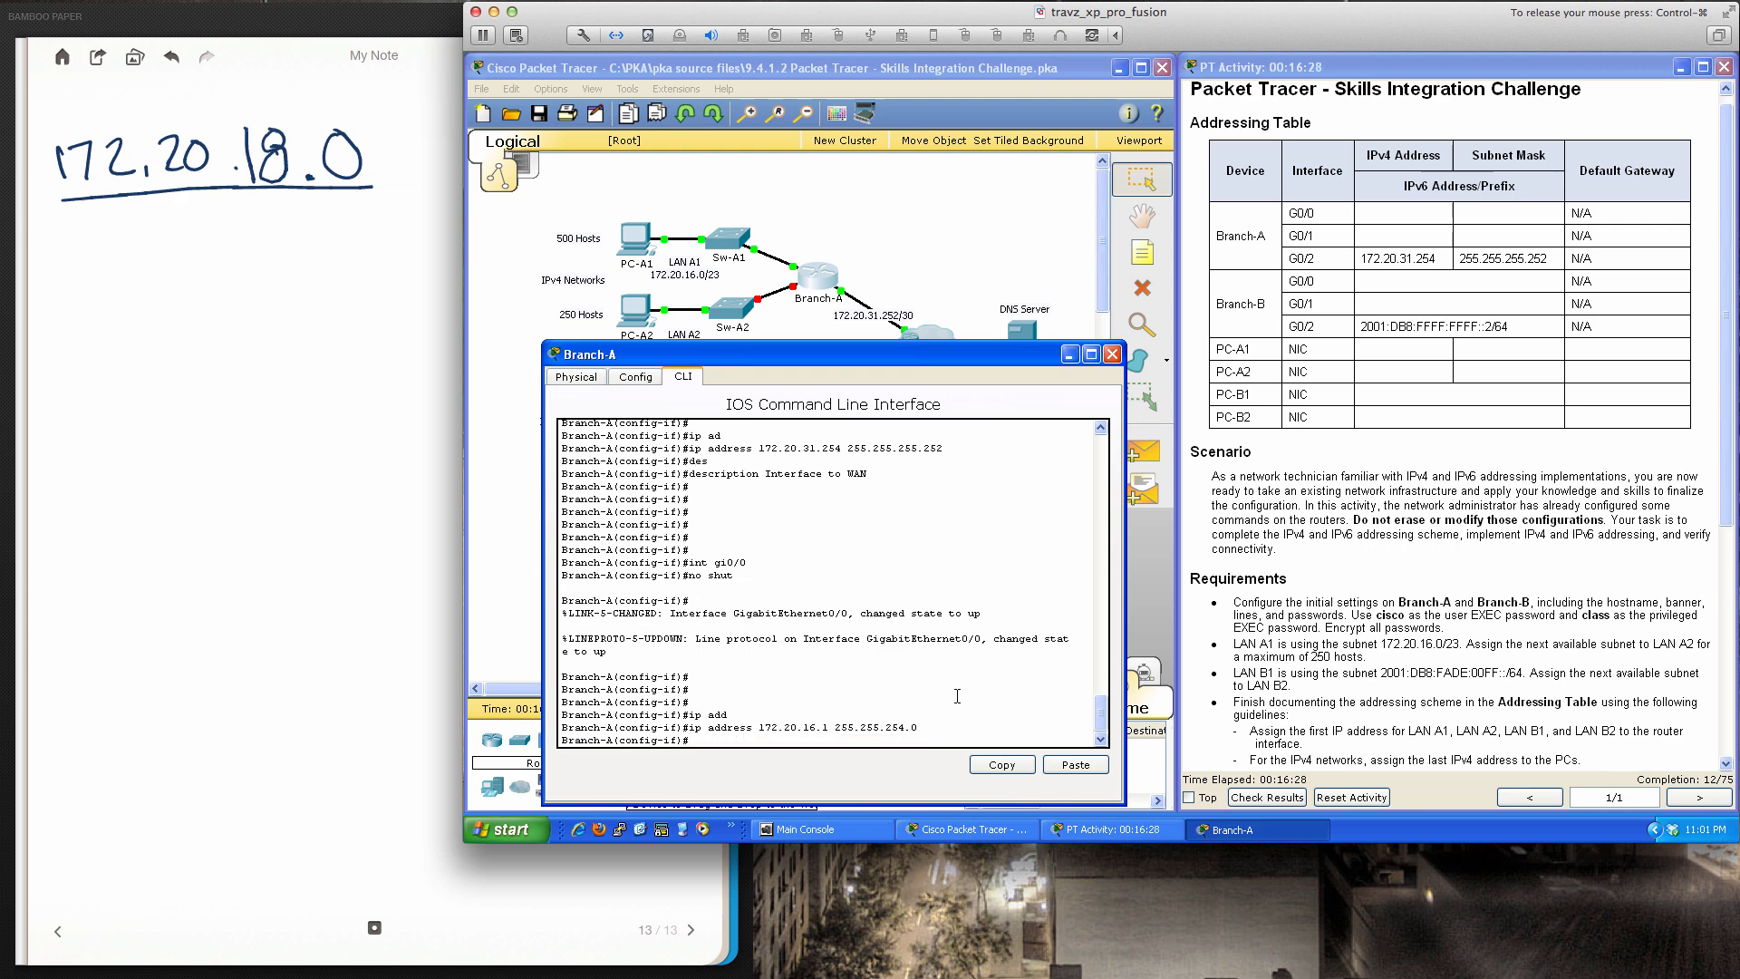
type("desc")
key("Tab")
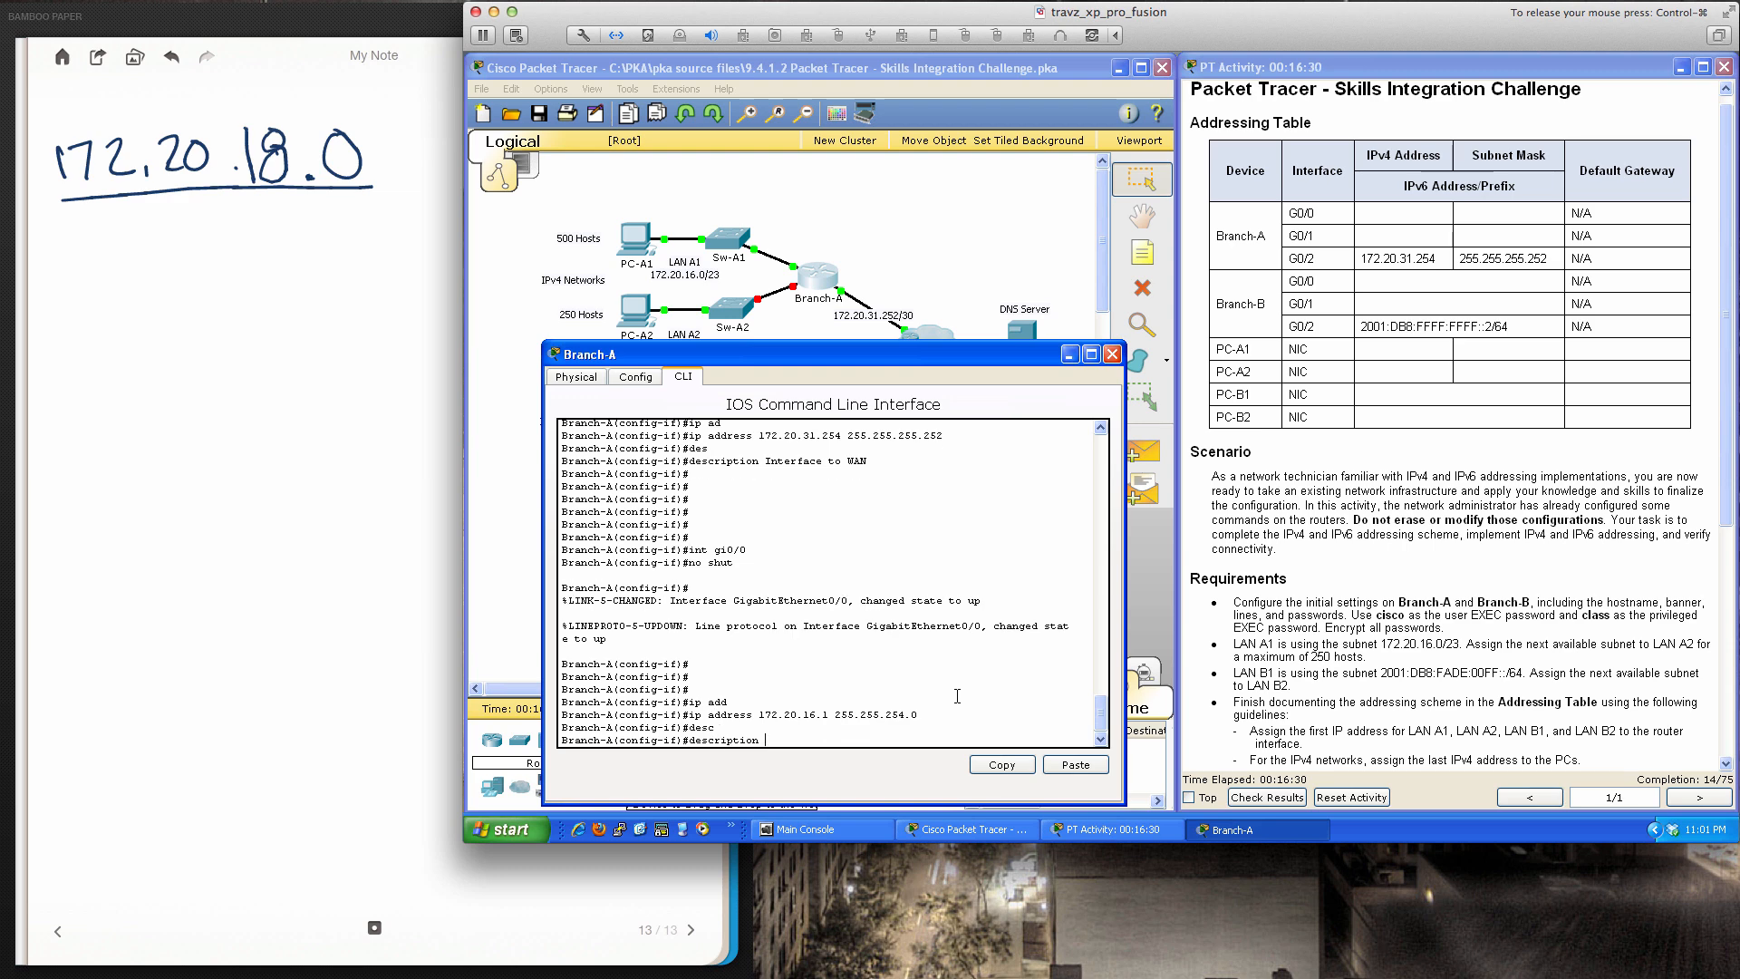
type("LAN A1 Interface")
key("Return")
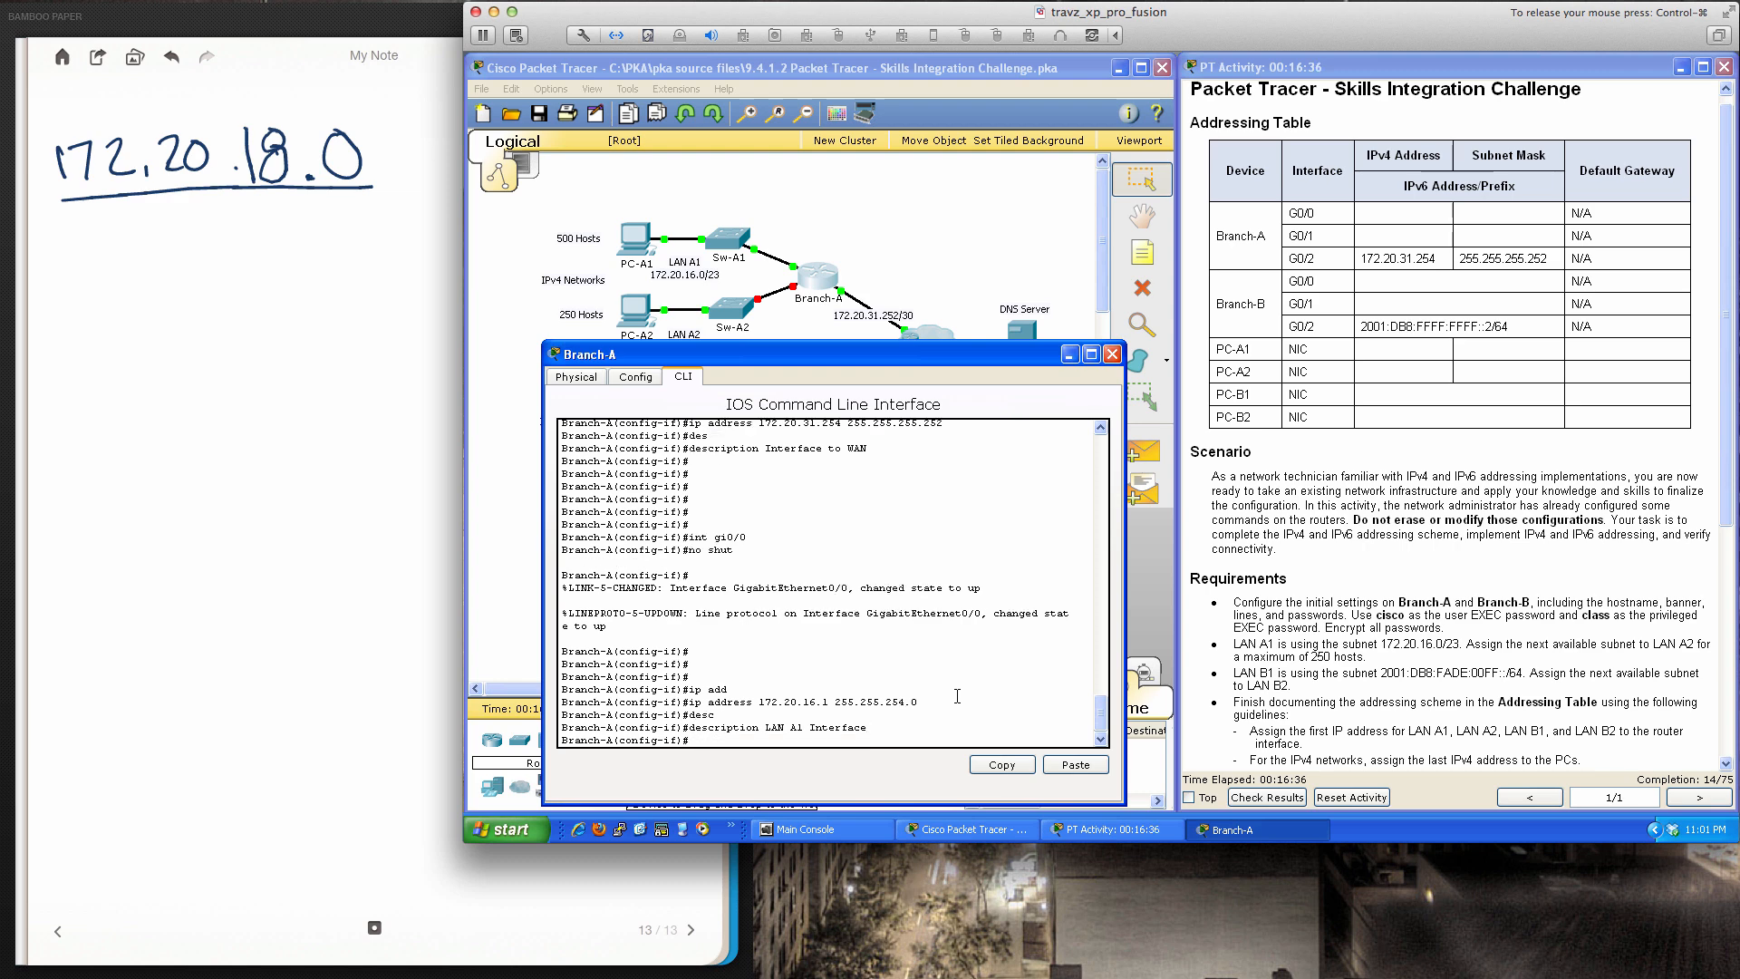
key("Return")
key("Return")
key("Return")
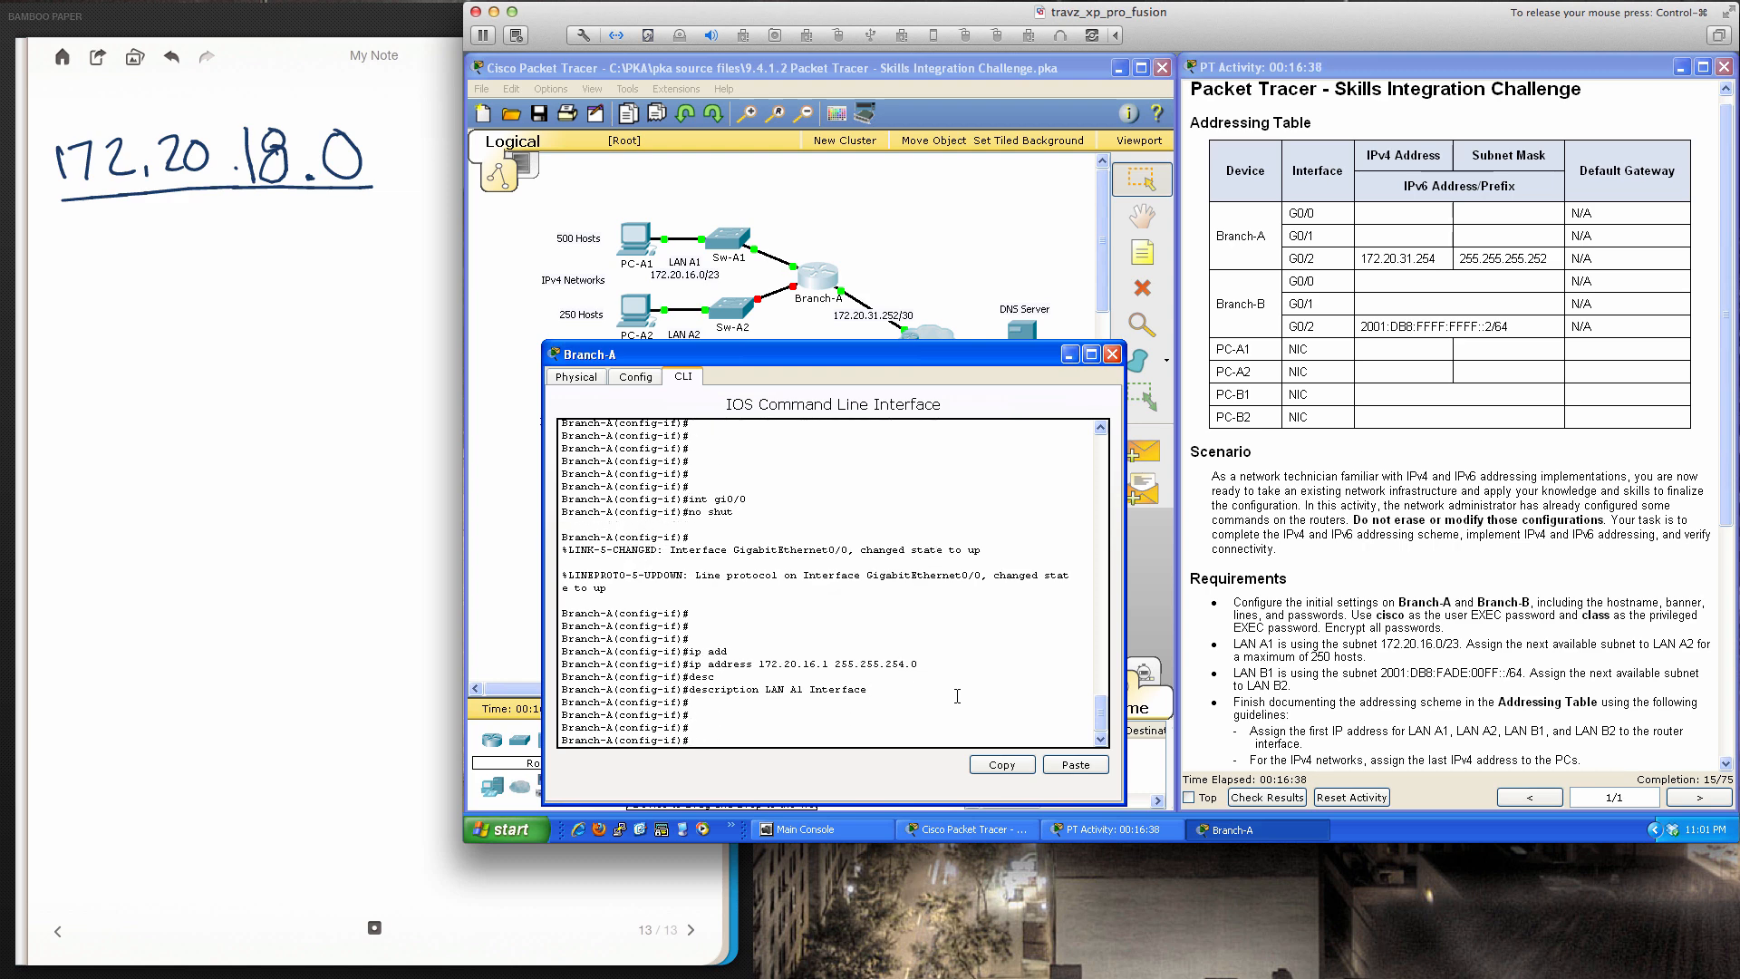
Enter interface G0/1, mark the LAN A2 250-host requirement, and go back to the notes
type("int gi0/1")
key("Return")
key("Return")
key("Return")
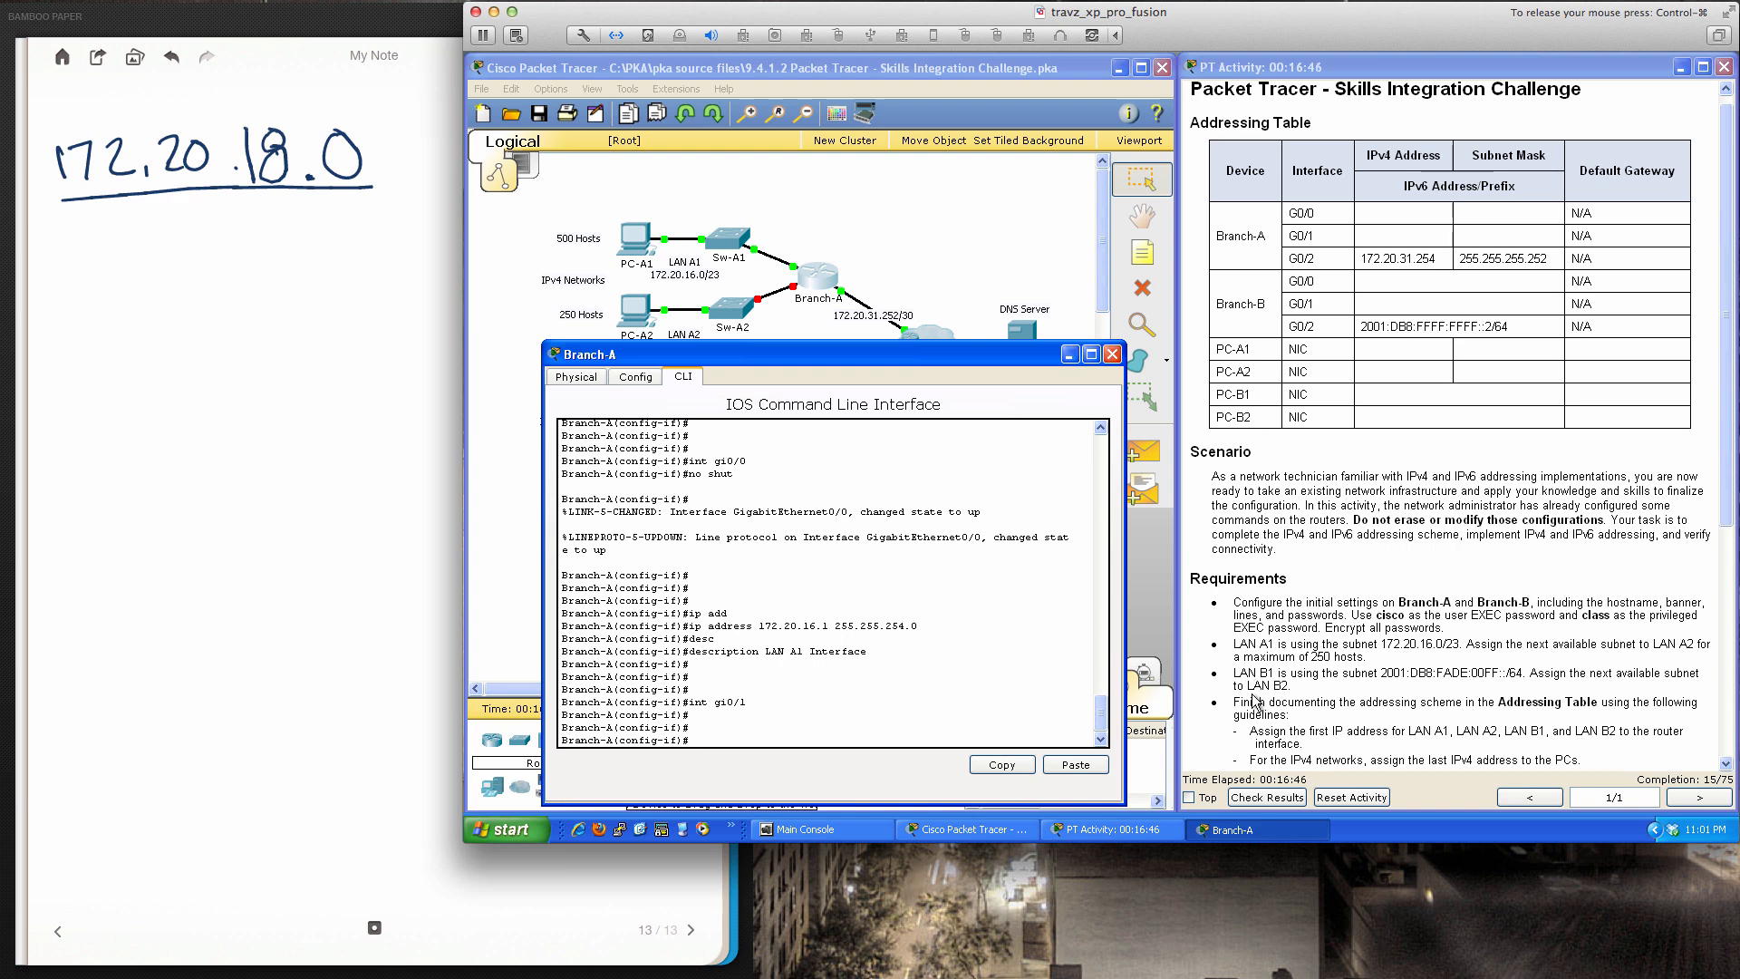
scroll(1254, 700, "down", 3)
scroll(1255, 700, "up", 1)
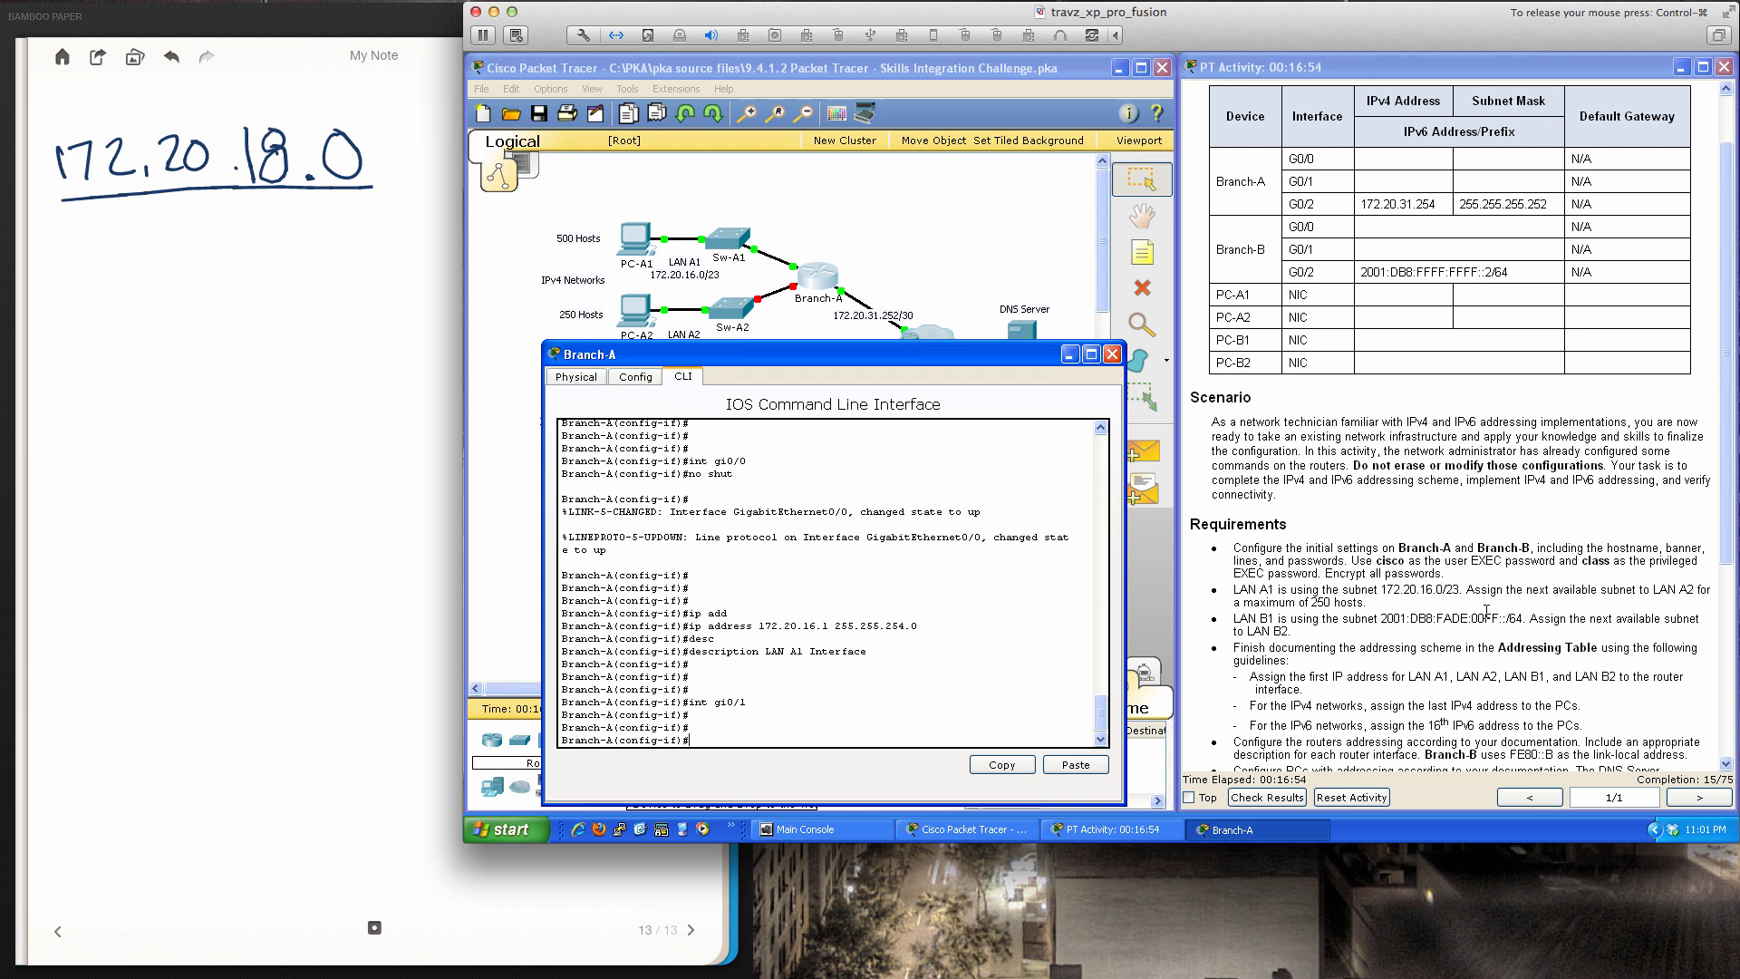
left_click_drag(1467, 590, 1501, 601)
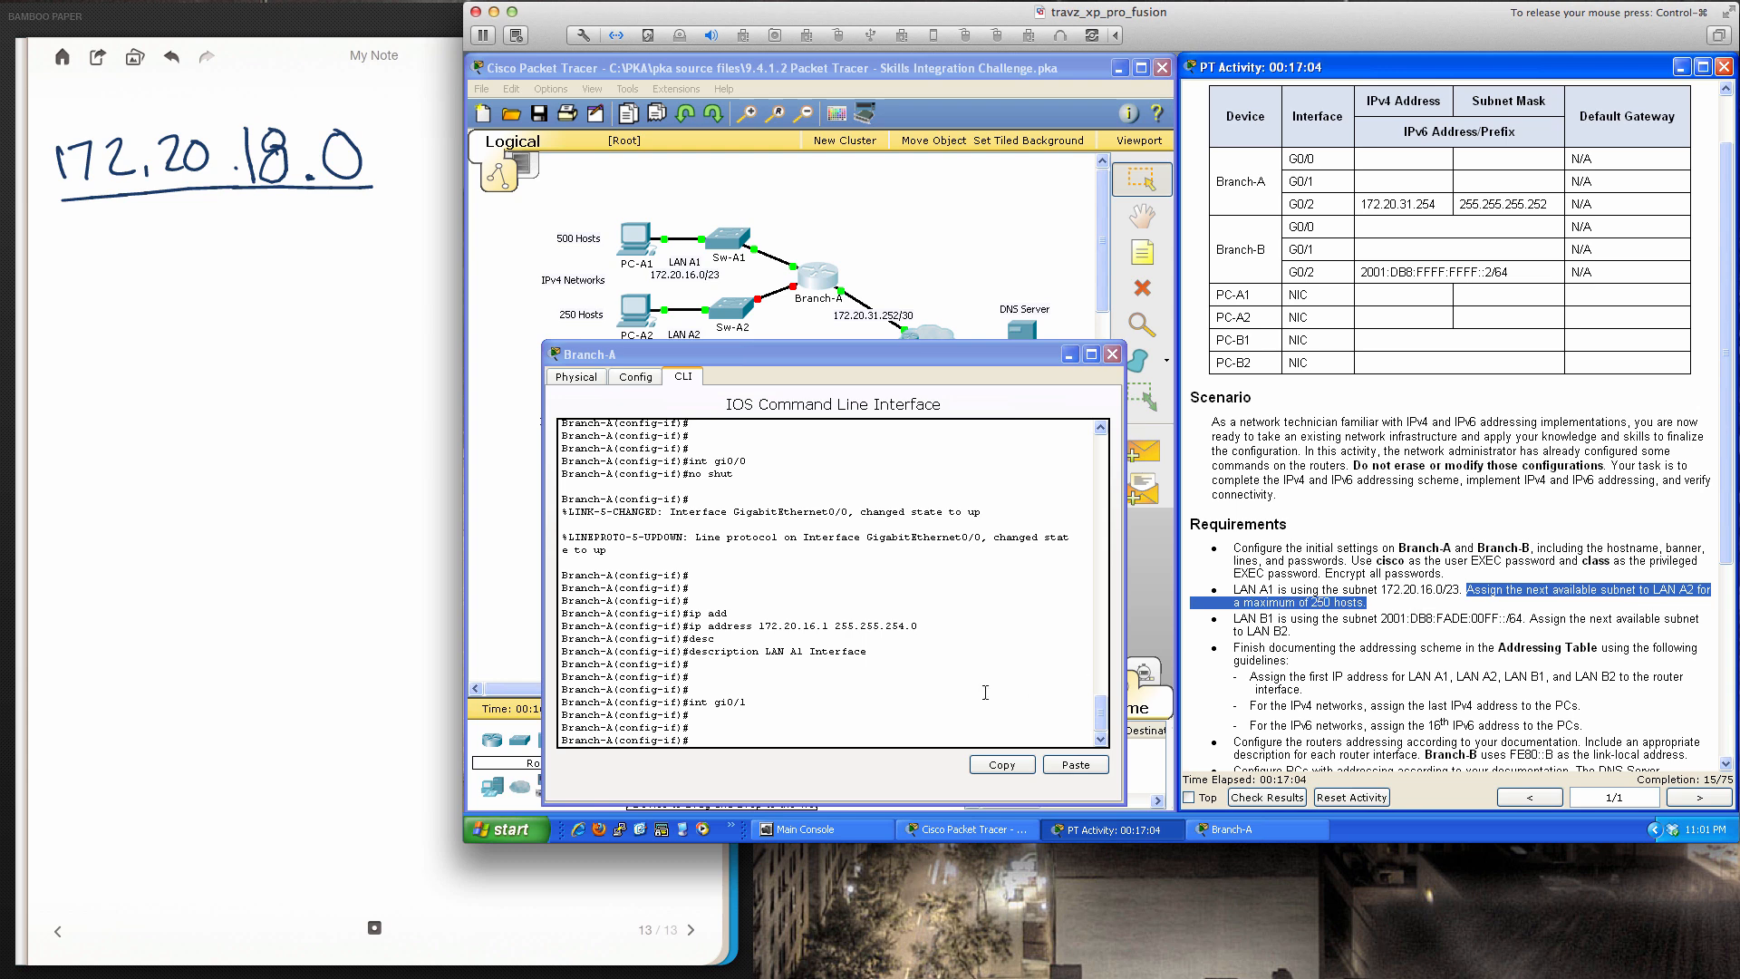
left_click(816, 738)
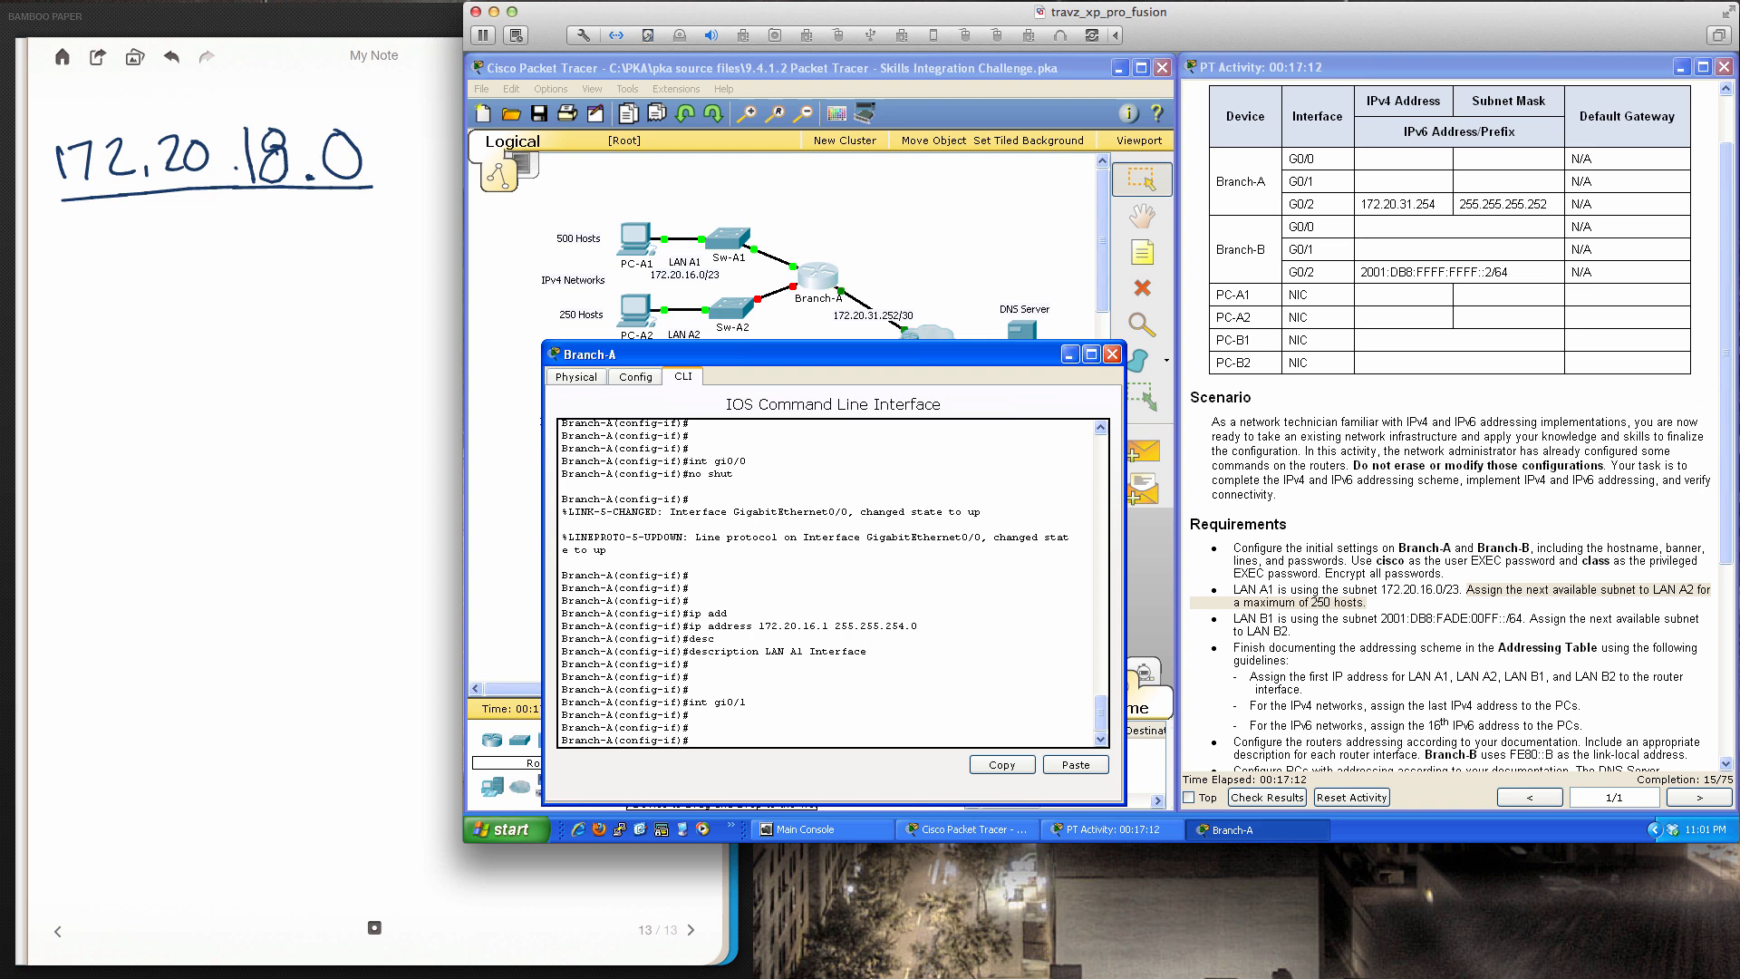
left_click(71, 241)
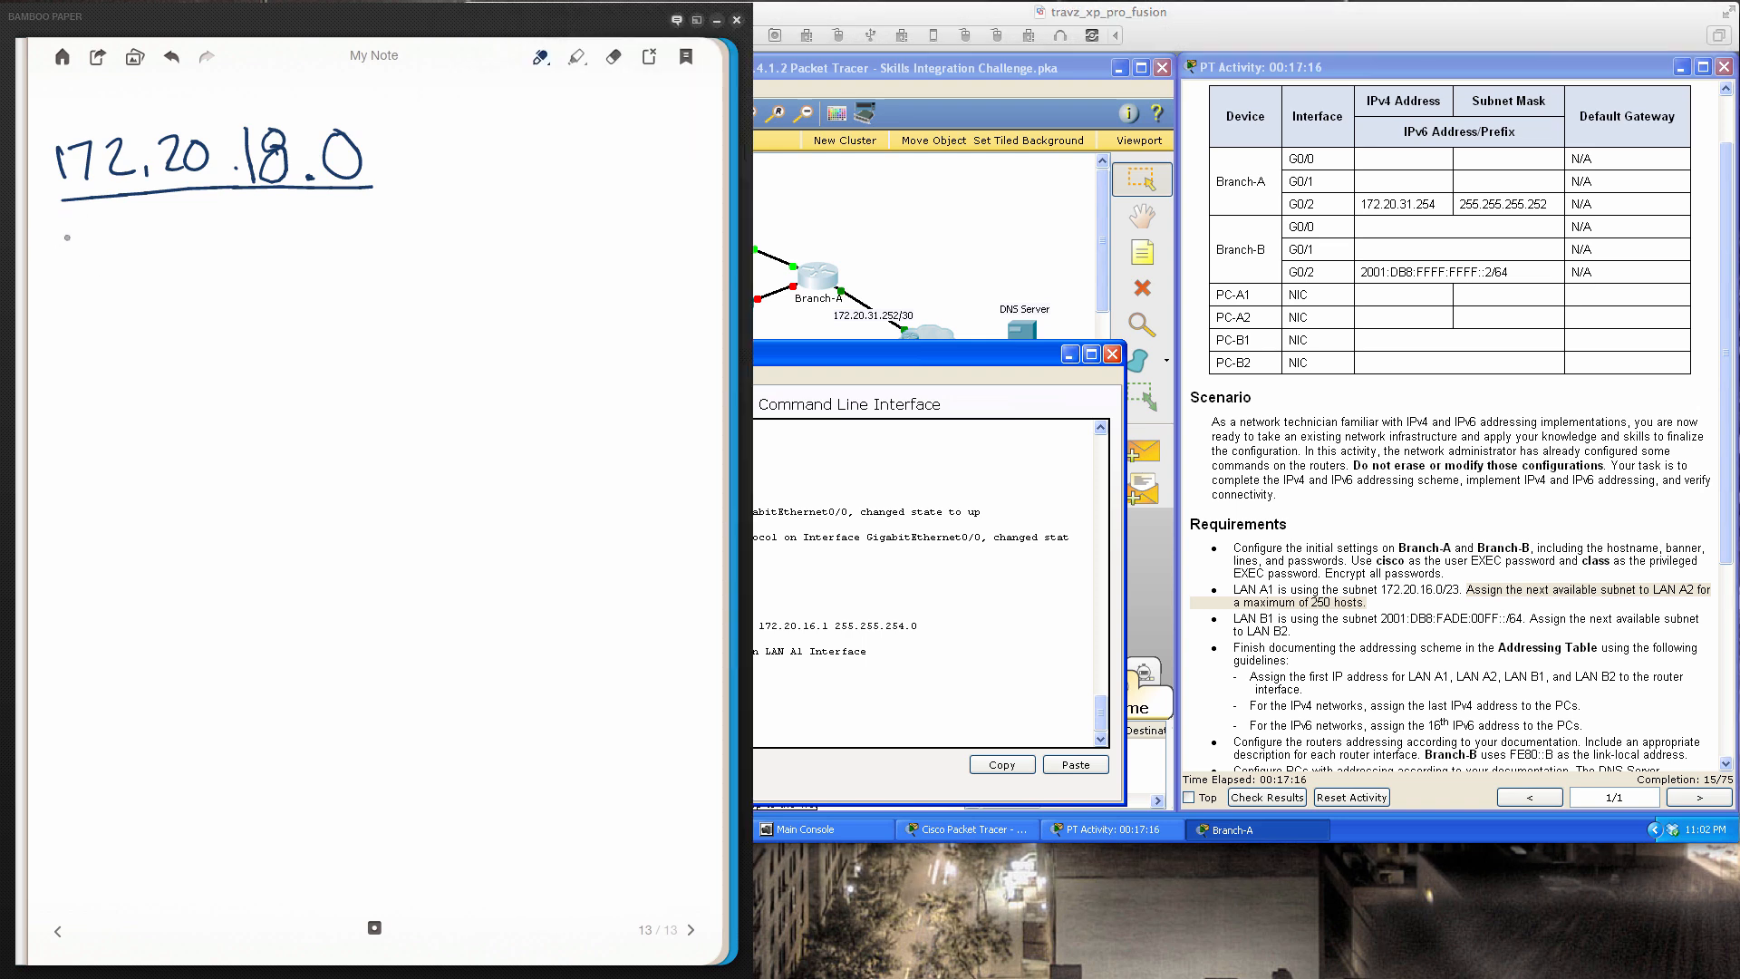
Write /24 and 254 Hosts beneath 172.20.18.0 in the notes
mouse_move(78, 225)
left_mouse_down()
mouse_move(57, 288)
mouse_move(128, 277)
mouse_move(138, 257)
mouse_move(139, 281)
left_mouse_up()
mouse_move(65, 317)
left_mouse_down()
mouse_move(97, 358)
mouse_move(109, 334)
mouse_move(91, 375)
mouse_move(128, 308)
mouse_move(149, 337)
left_mouse_up()
mouse_move(156, 299)
left_mouse_down()
mouse_move(155, 370)
mouse_move(185, 351)
left_mouse_up()
left_click_drag(207, 287, 208, 349)
mouse_move(184, 338)
left_mouse_down()
mouse_move(237, 328)
mouse_move(246, 346)
left_mouse_up()
mouse_move(275, 270)
left_mouse_down()
mouse_move(281, 328)
mouse_move(301, 301)
left_mouse_up()
left_click_drag(313, 301, 290, 349)
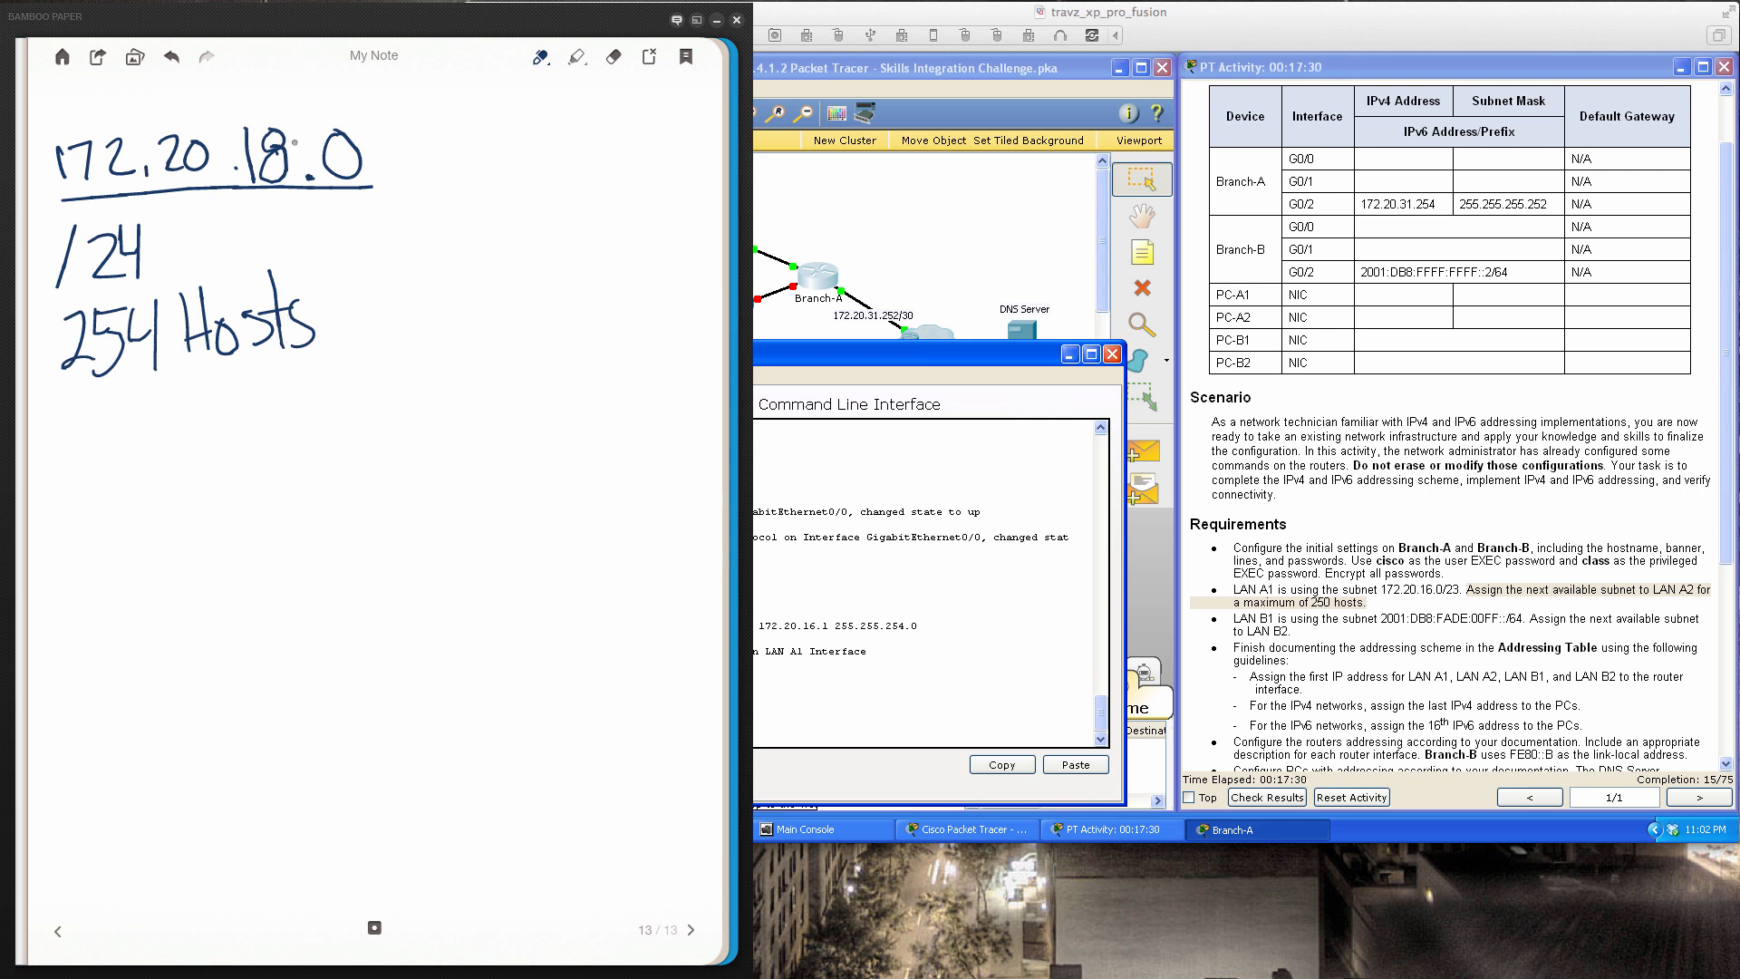
Note the usable range .18.1 to .18.254 and draw an arrow to 172.20.18.0
left_click(220, 454)
left_click_drag(244, 412, 245, 460)
mouse_move(274, 406)
left_mouse_down()
mouse_move(261, 416)
mouse_move(278, 410)
mouse_move(332, 462)
left_mouse_up()
left_click(299, 453)
left_click(234, 558)
mouse_move(261, 513)
left_mouse_down()
mouse_move(262, 560)
mouse_move(303, 513)
mouse_move(367, 555)
mouse_move(390, 509)
left_mouse_up()
left_click(322, 555)
left_click_drag(395, 510, 404, 562)
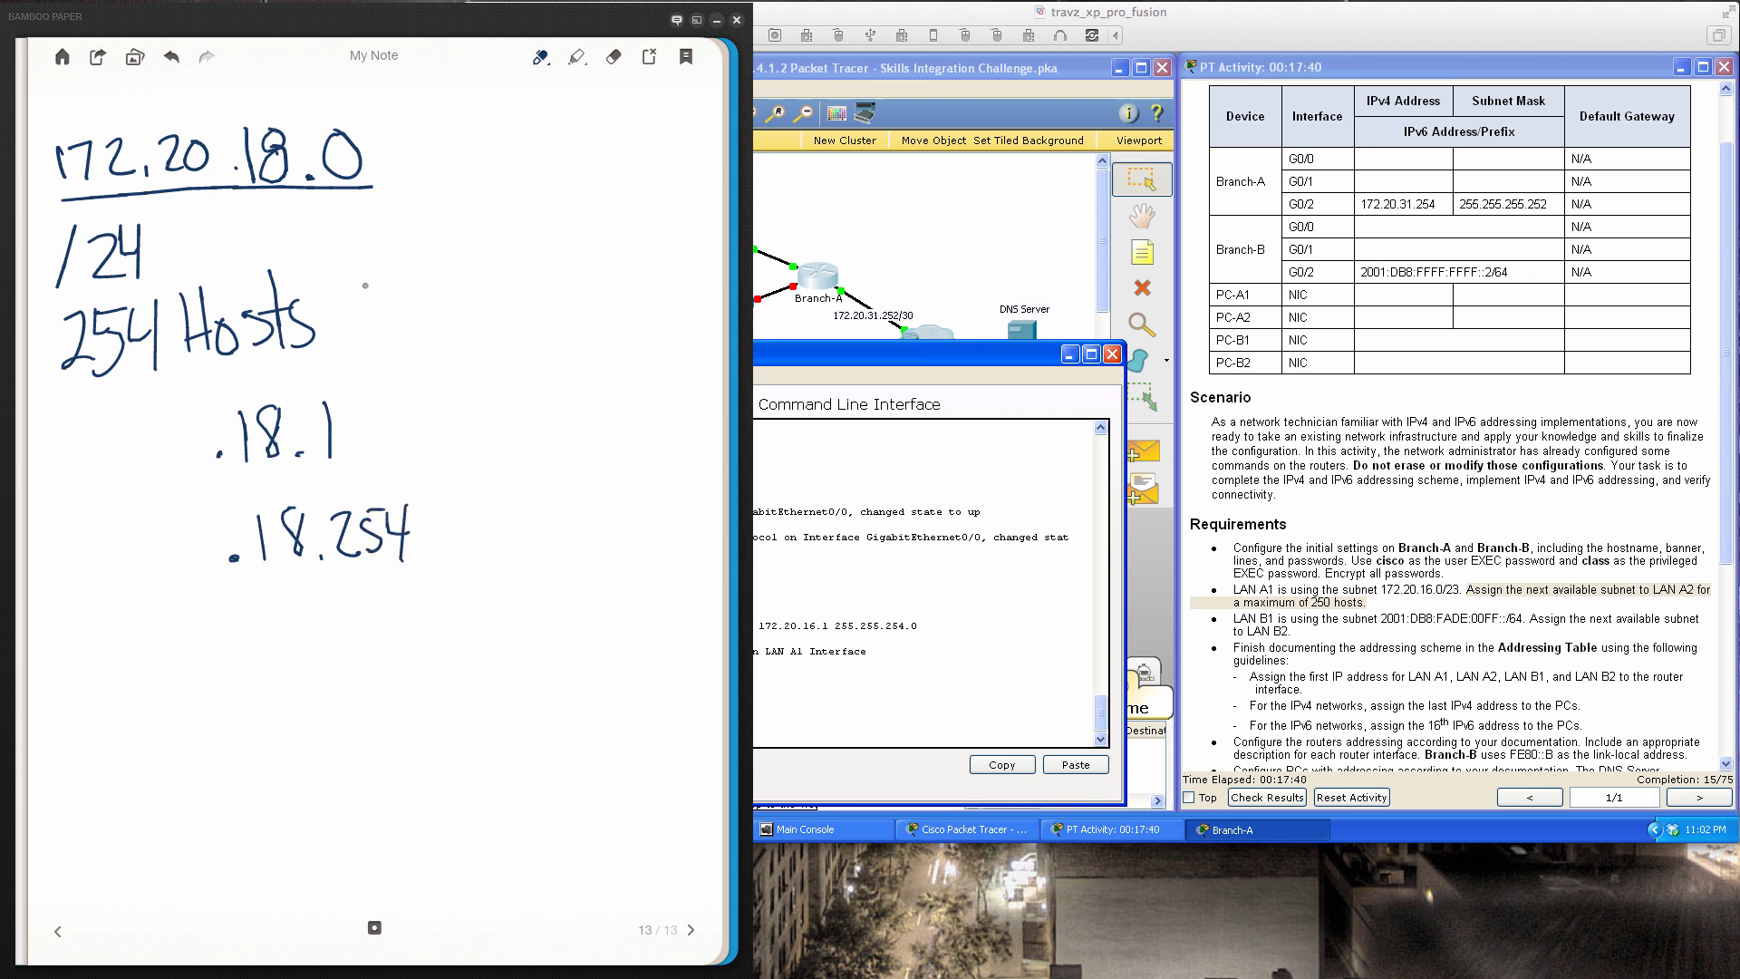
mouse_move(424, 109)
left_mouse_down()
mouse_move(373, 162)
mouse_move(399, 163)
left_mouse_up()
Add broadcast address .18.255, underline the list, and return to Packet Tracer
left_click(245, 631)
mouse_move(273, 598)
left_mouse_down()
mouse_move(274, 639)
mouse_move(299, 635)
mouse_move(317, 595)
mouse_move(383, 639)
left_mouse_up()
left_click(337, 632)
mouse_move(390, 602)
left_mouse_down()
mouse_move(408, 624)
mouse_move(386, 636)
left_mouse_up()
mouse_move(390, 600)
left_mouse_down()
mouse_move(410, 598)
mouse_move(419, 637)
mouse_move(448, 595)
left_mouse_up()
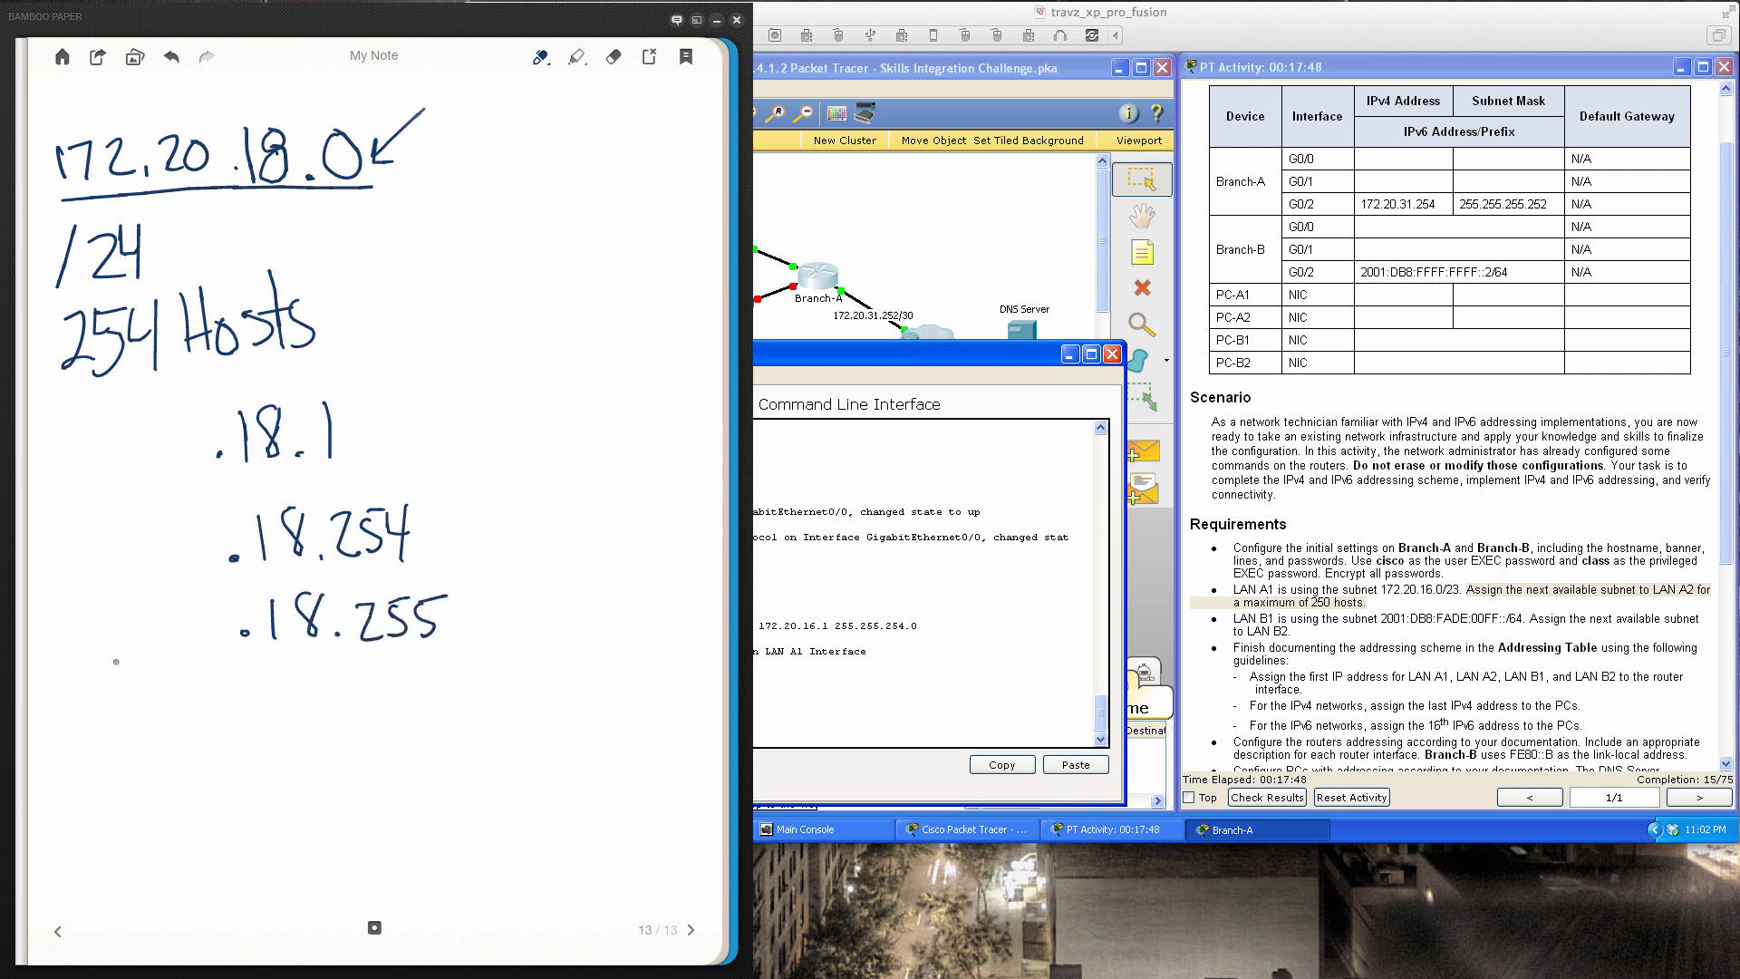
left_click_drag(64, 660, 577, 669)
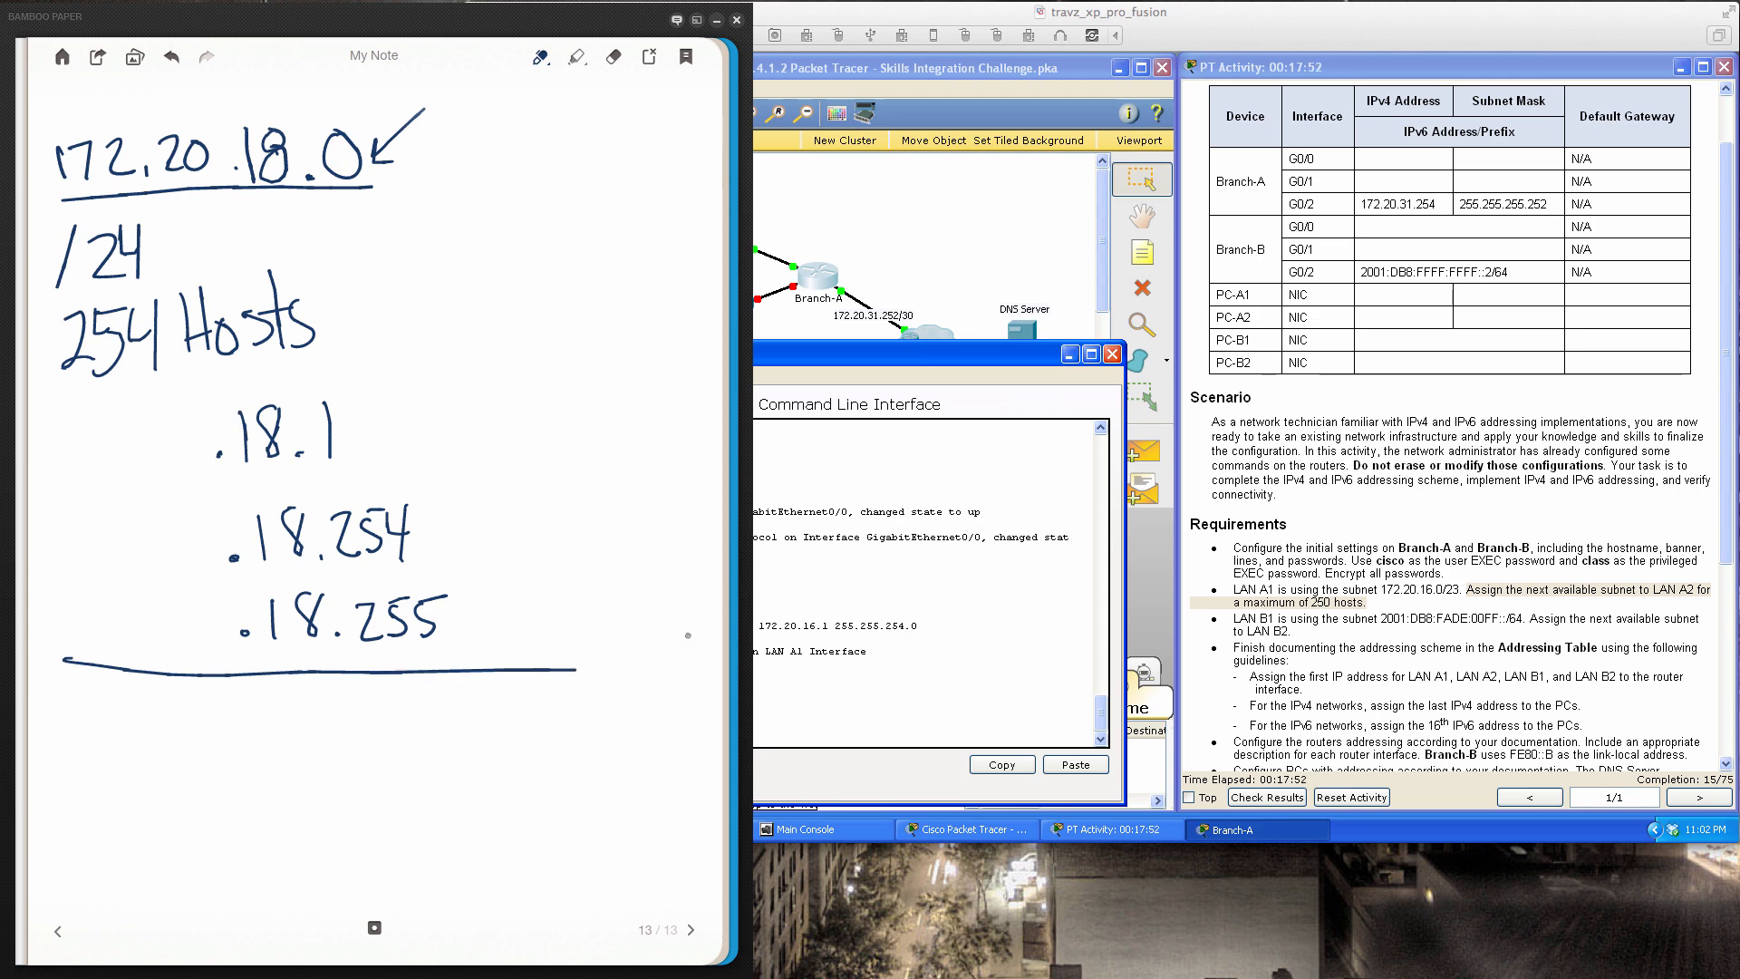
left_click(928, 642)
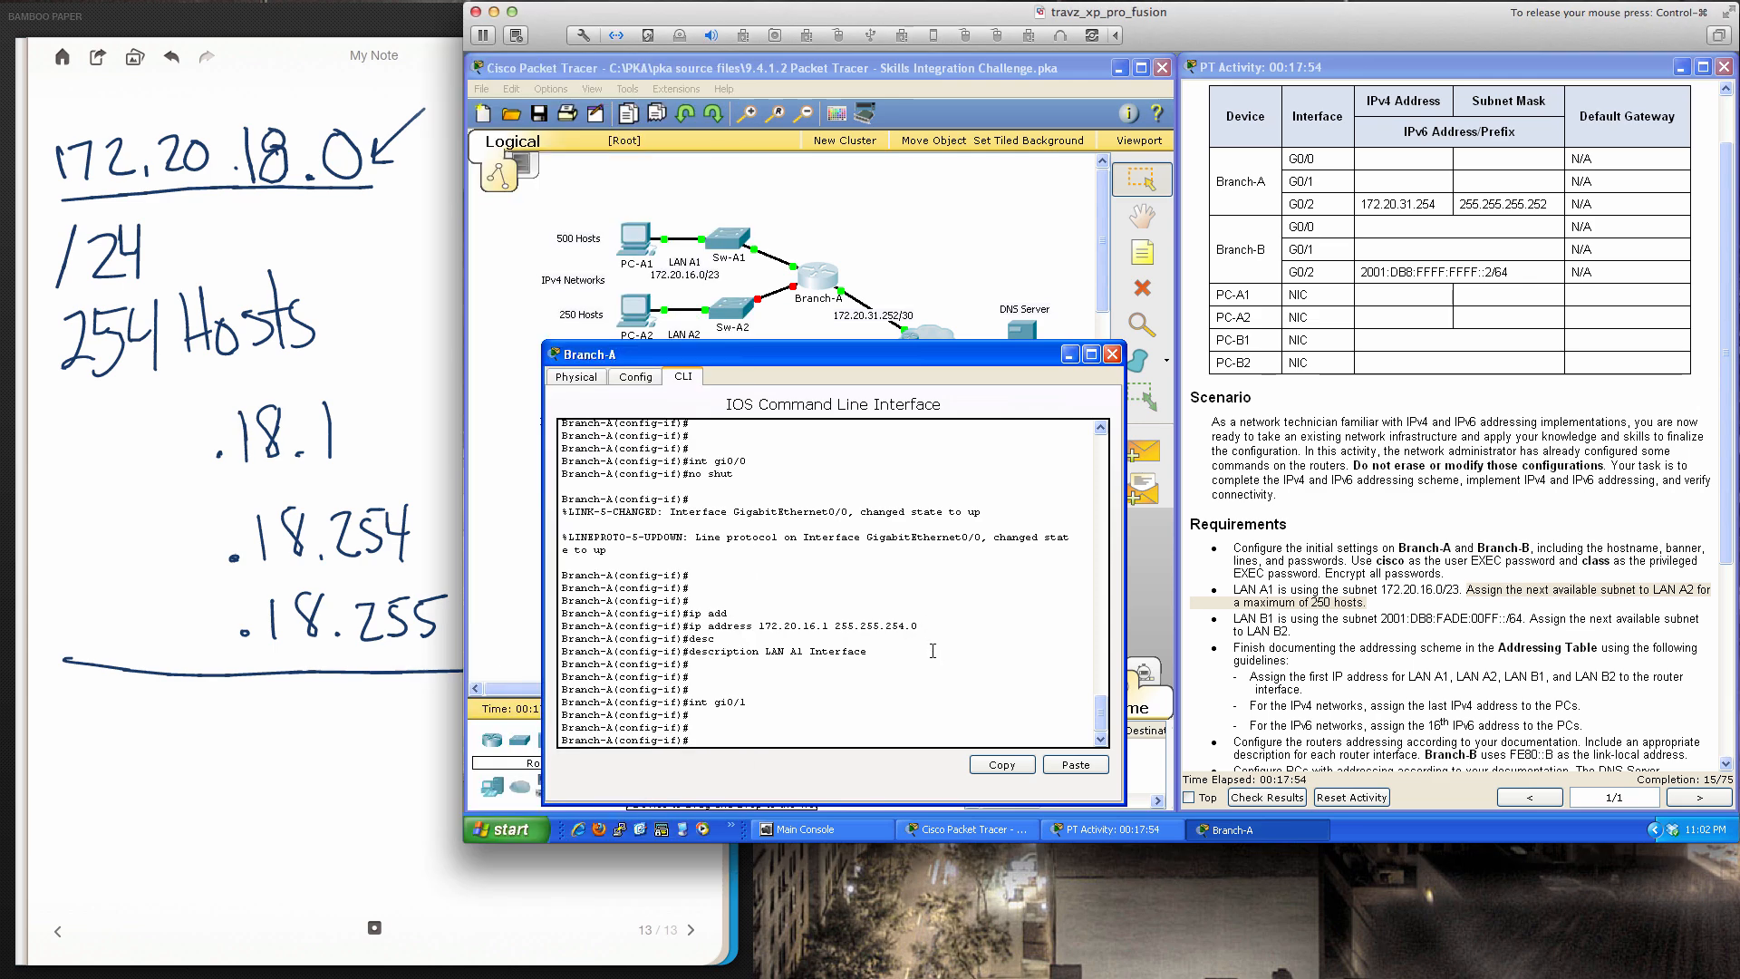
Enable Branch-A's G0/1 and assign it 172.20.18.1 255.255.255.0
type("no shut")
key("Return")
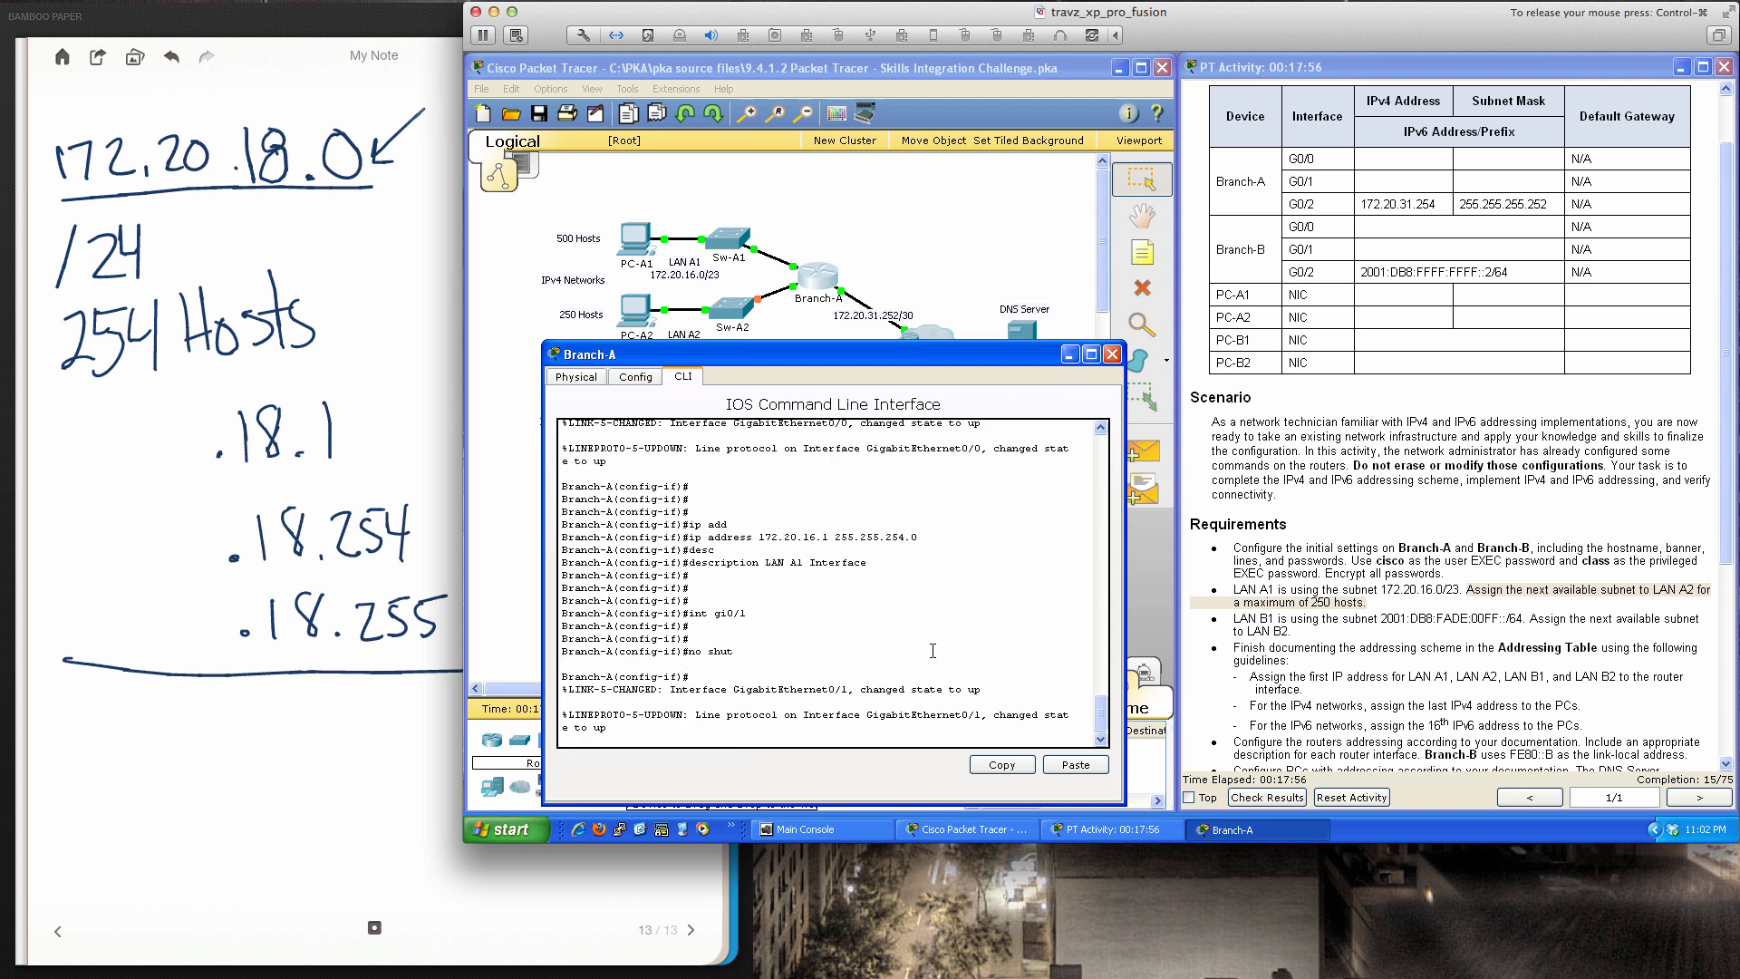
key("Return")
key("Return")
key("Return")
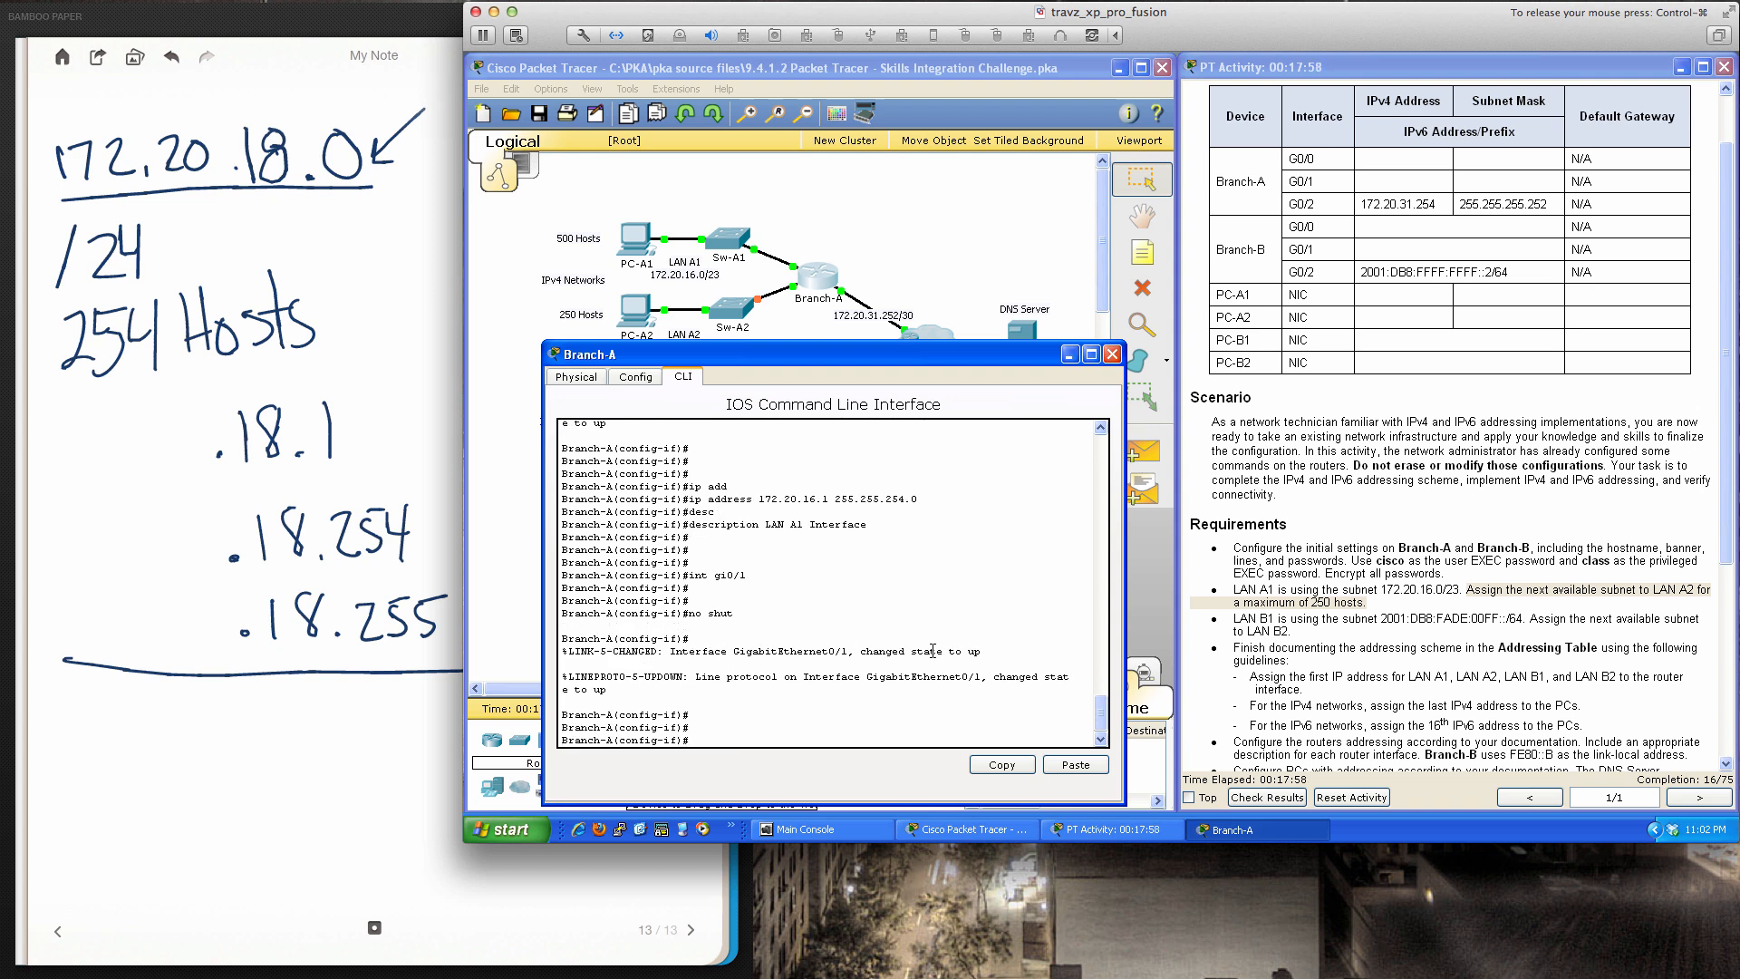
type("ip add")
key("Tab")
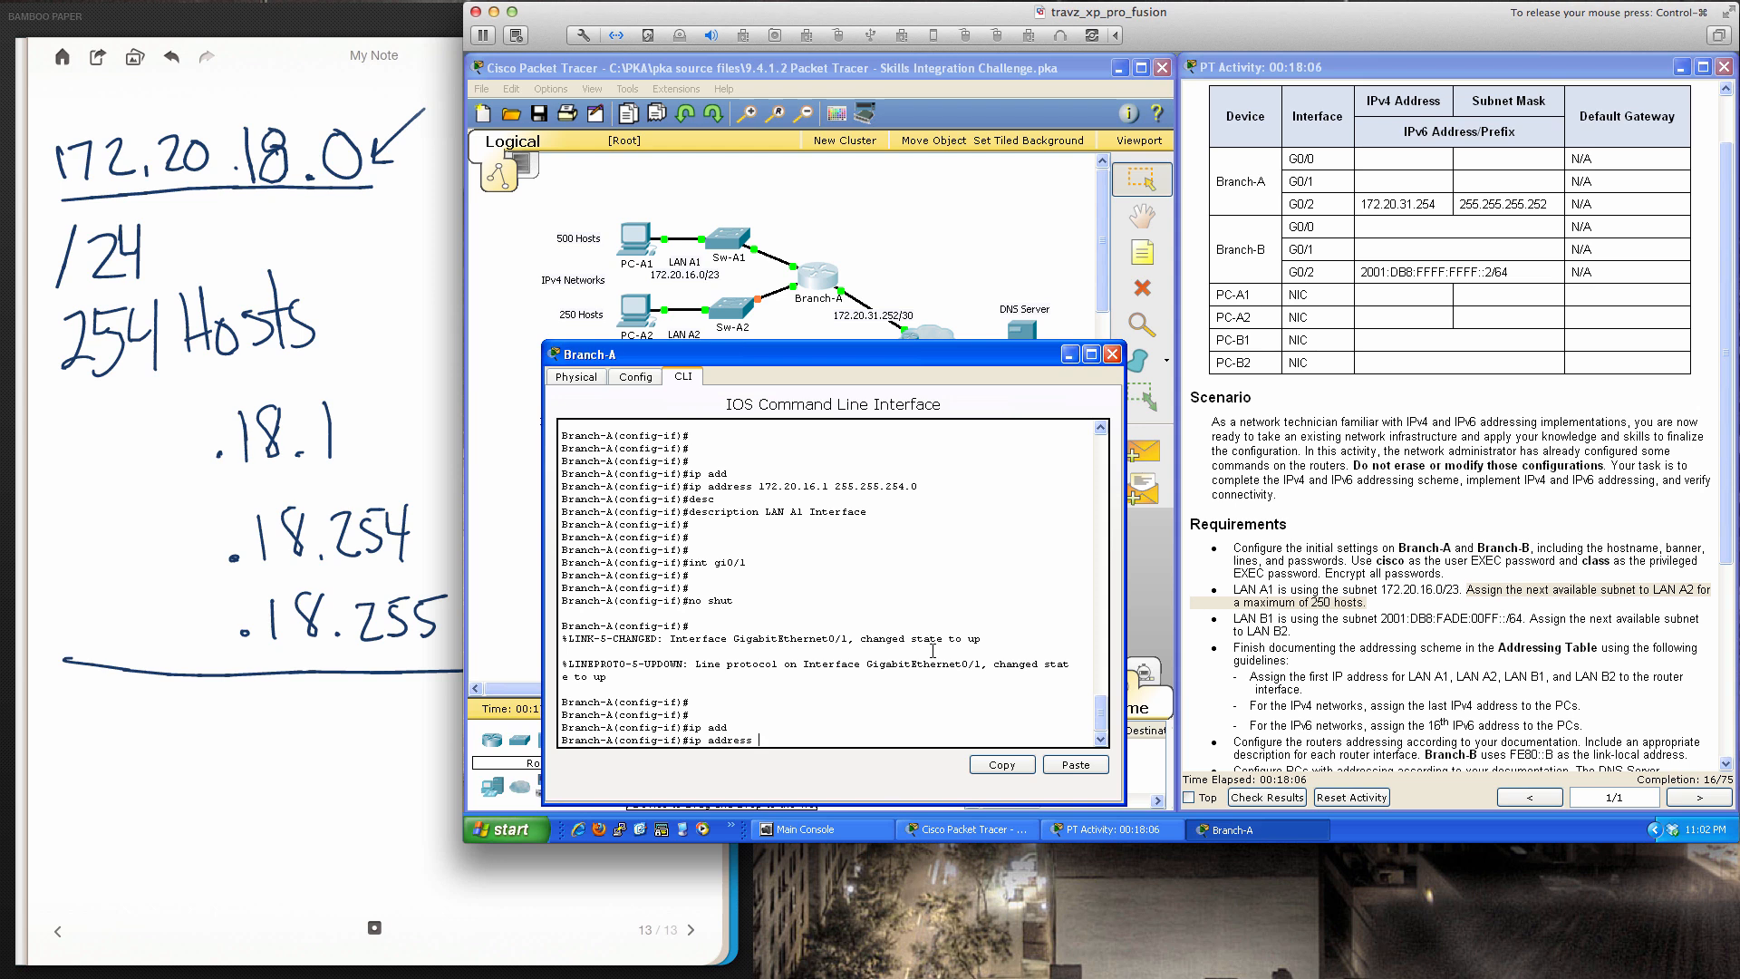
type("172.120.18.1 255.255.255")
type(".0")
key("Return")
Give G0/1 the description 'LAN A2 Interface'
type("desc")
key("Tab")
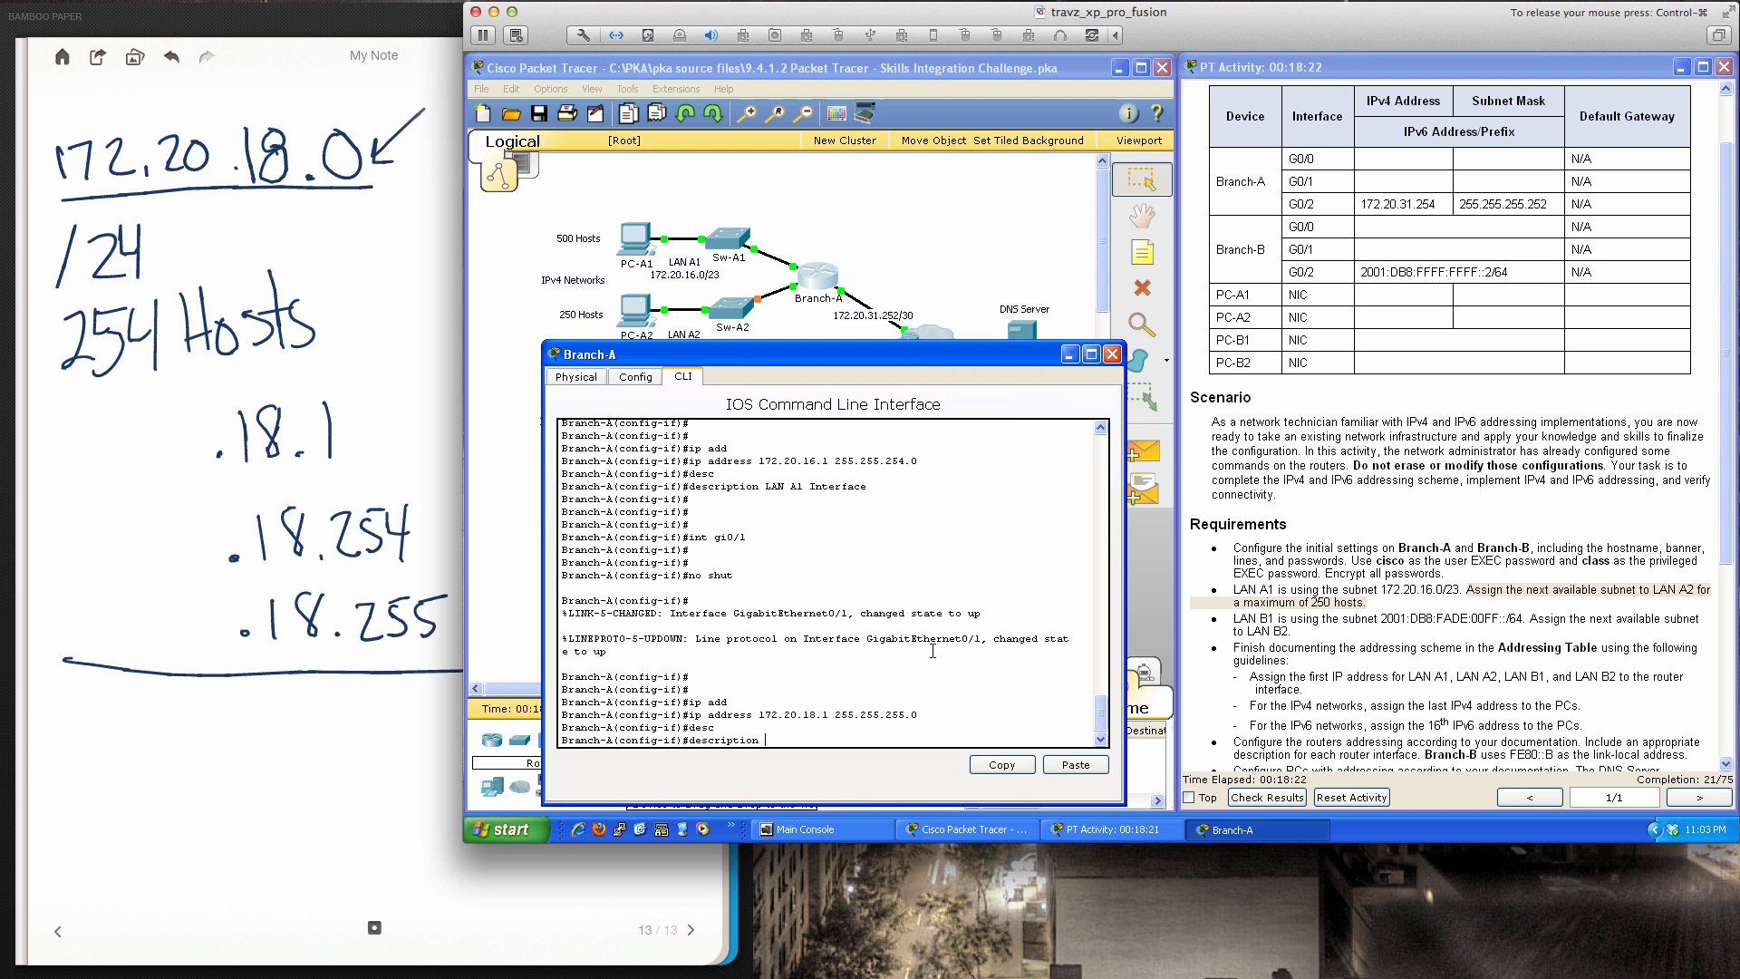
type("LAN A2 Interface")
key("Return")
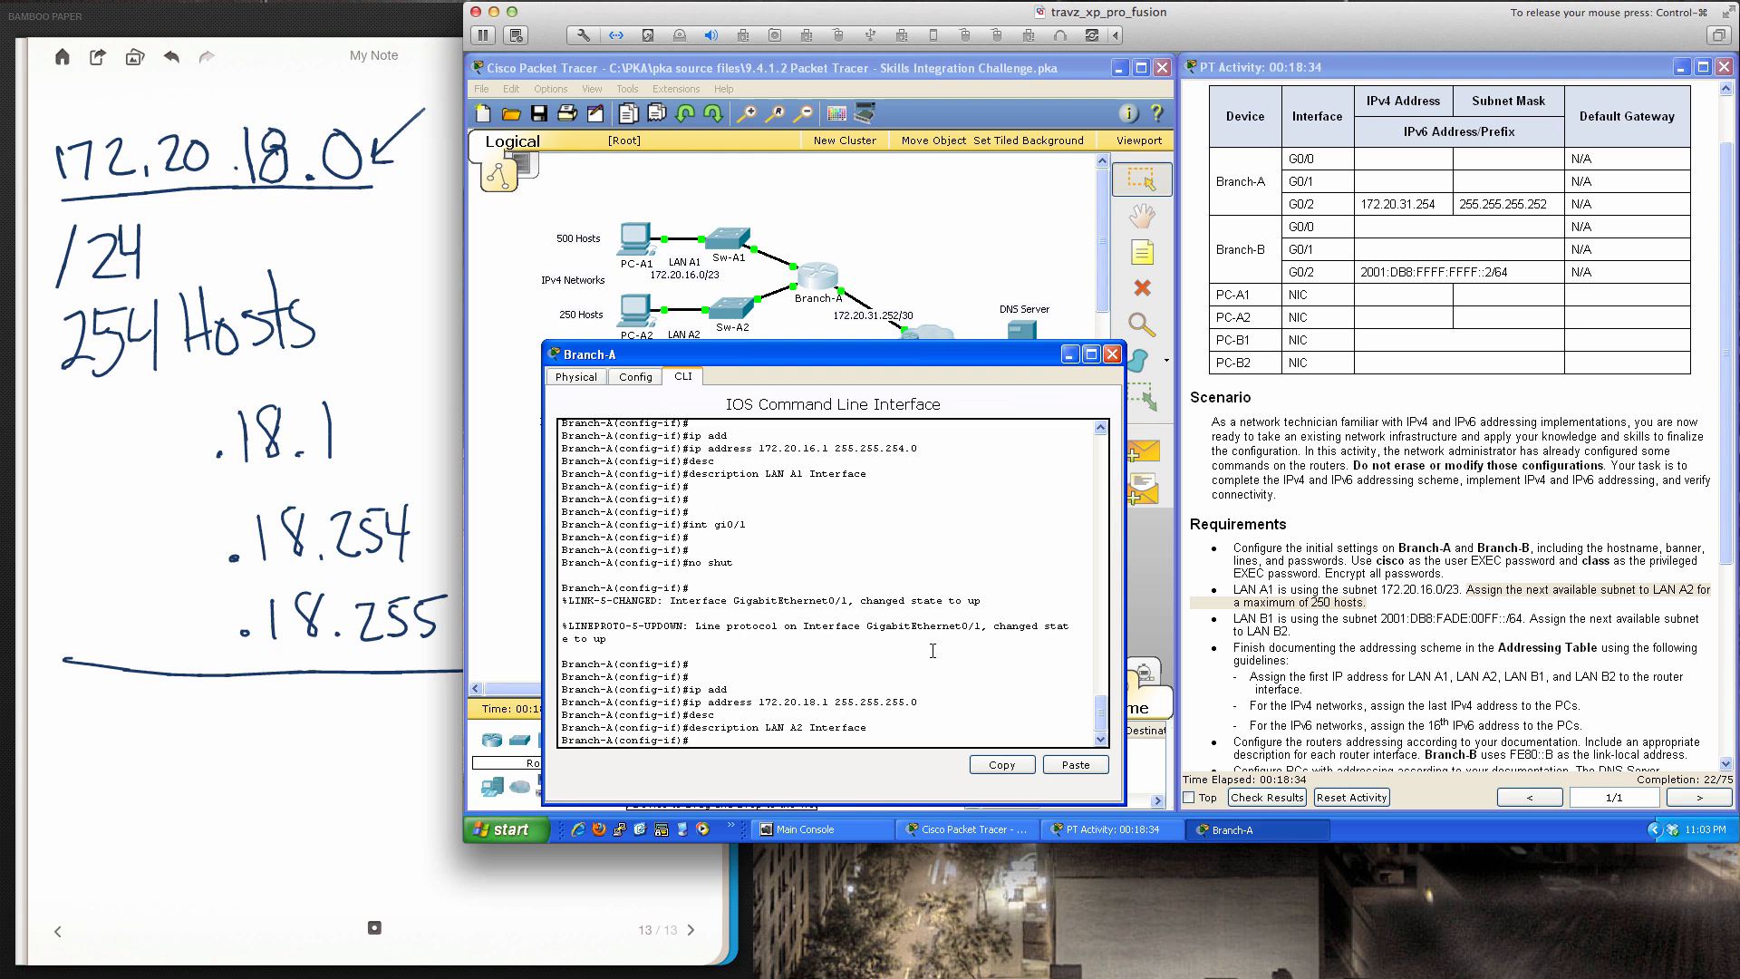
Highlight the LAN A1 subnet 172.20.16.0/23 and LAN A2 host-count requirements in the instructions
left_click_drag(1230, 548, 1613, 563)
left_click(1390, 596)
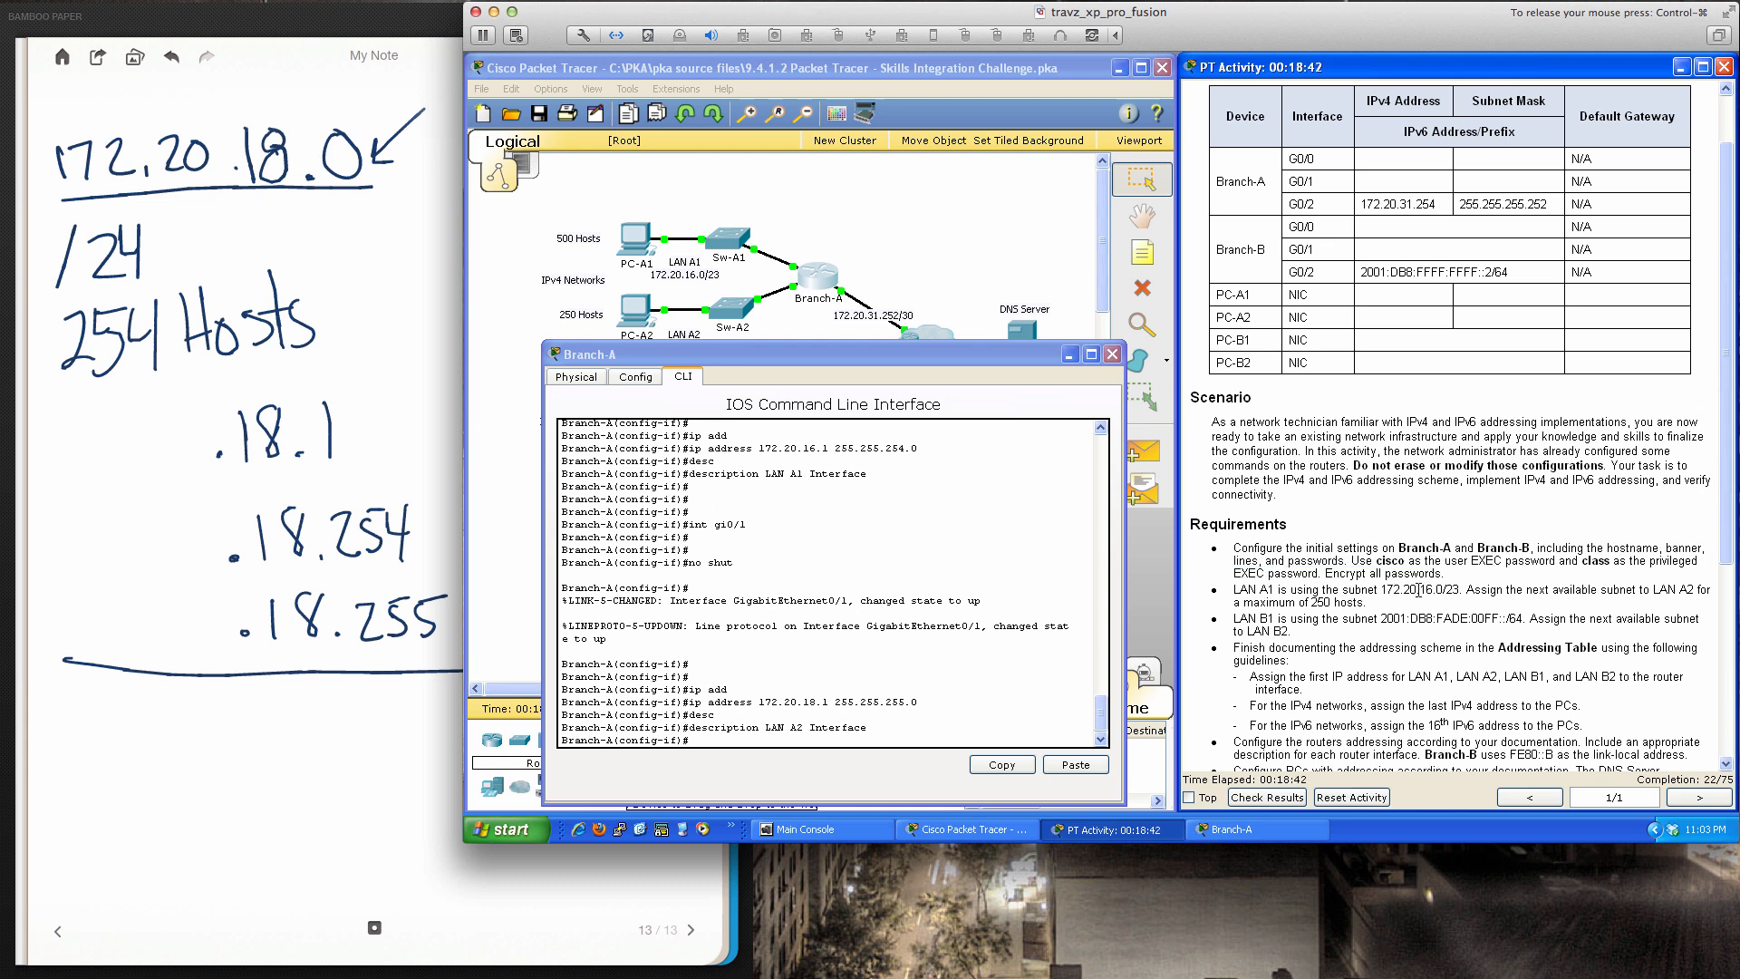
left_click_drag(1382, 590, 1461, 587)
left_click_drag(1234, 603, 1365, 602)
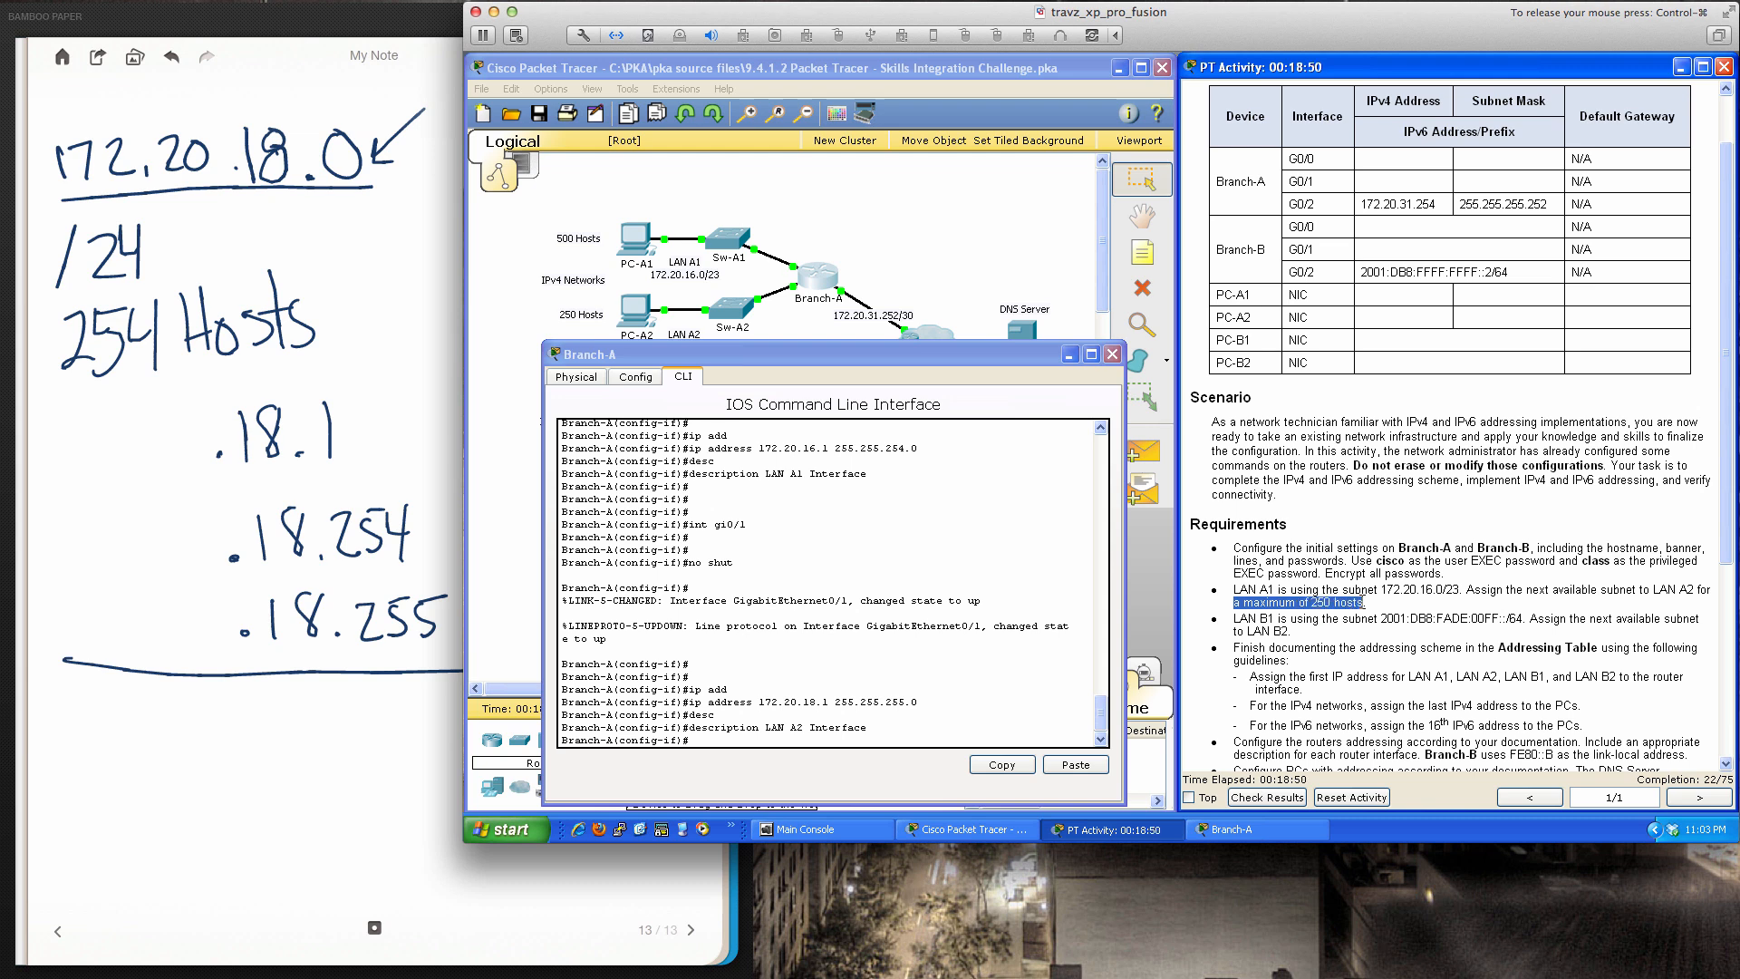
left_click(1298, 618)
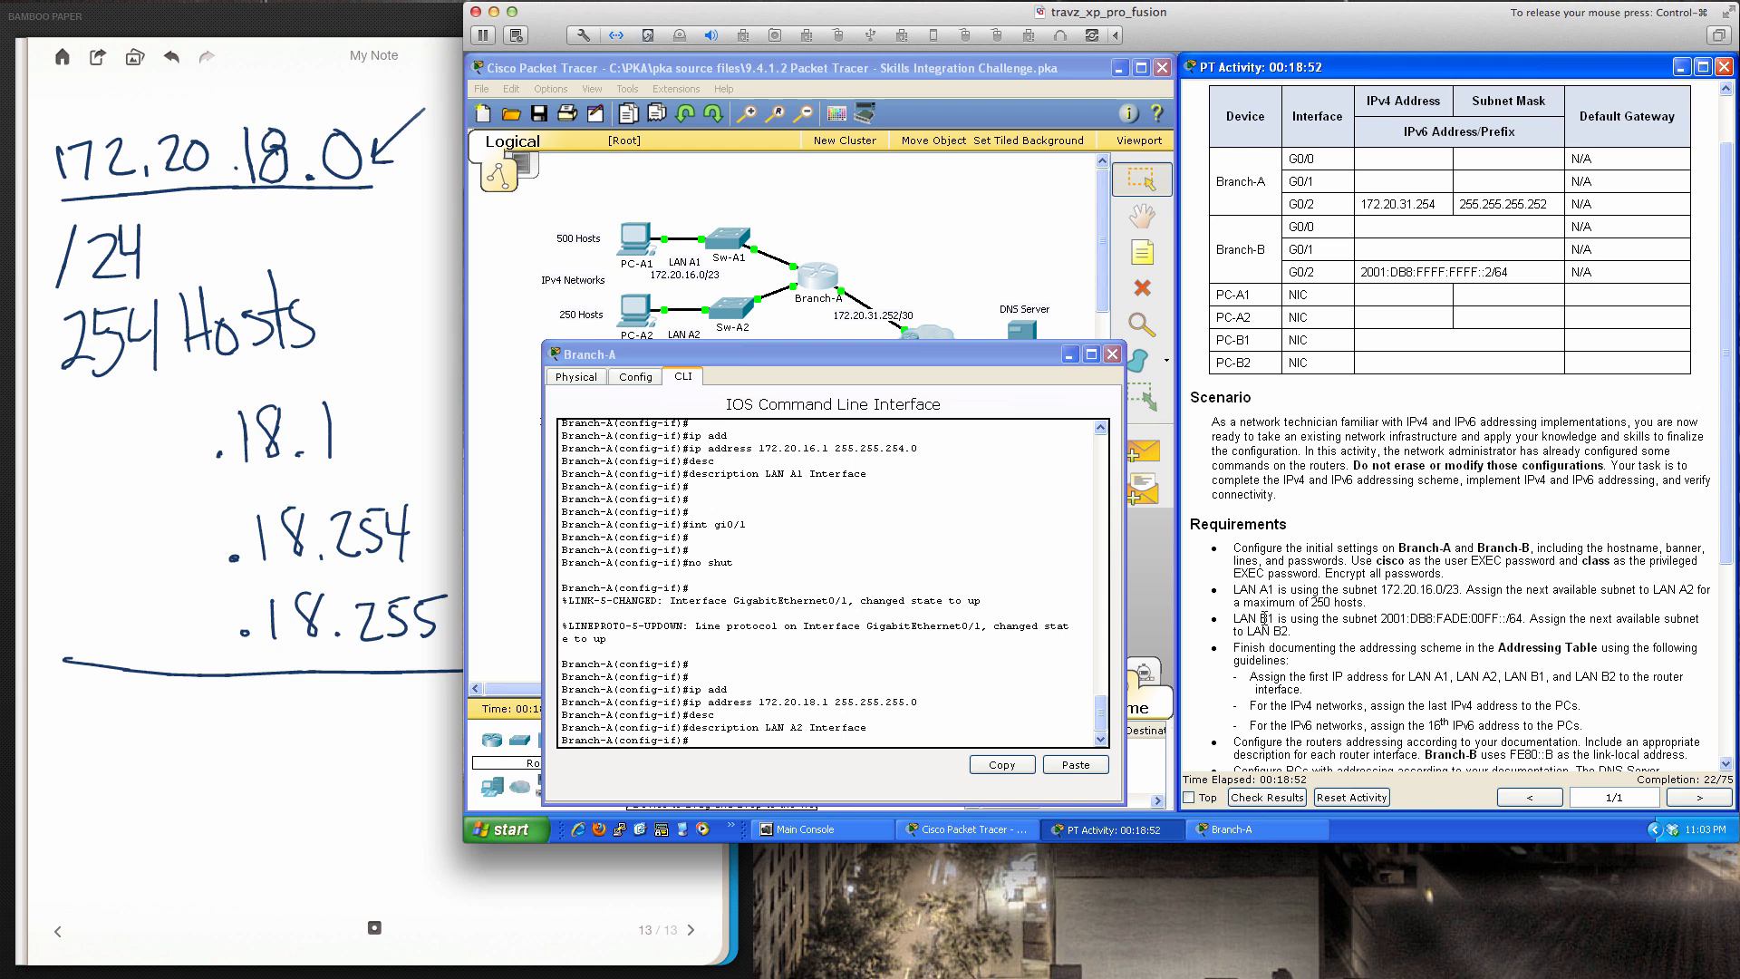
left_click(1024, 588)
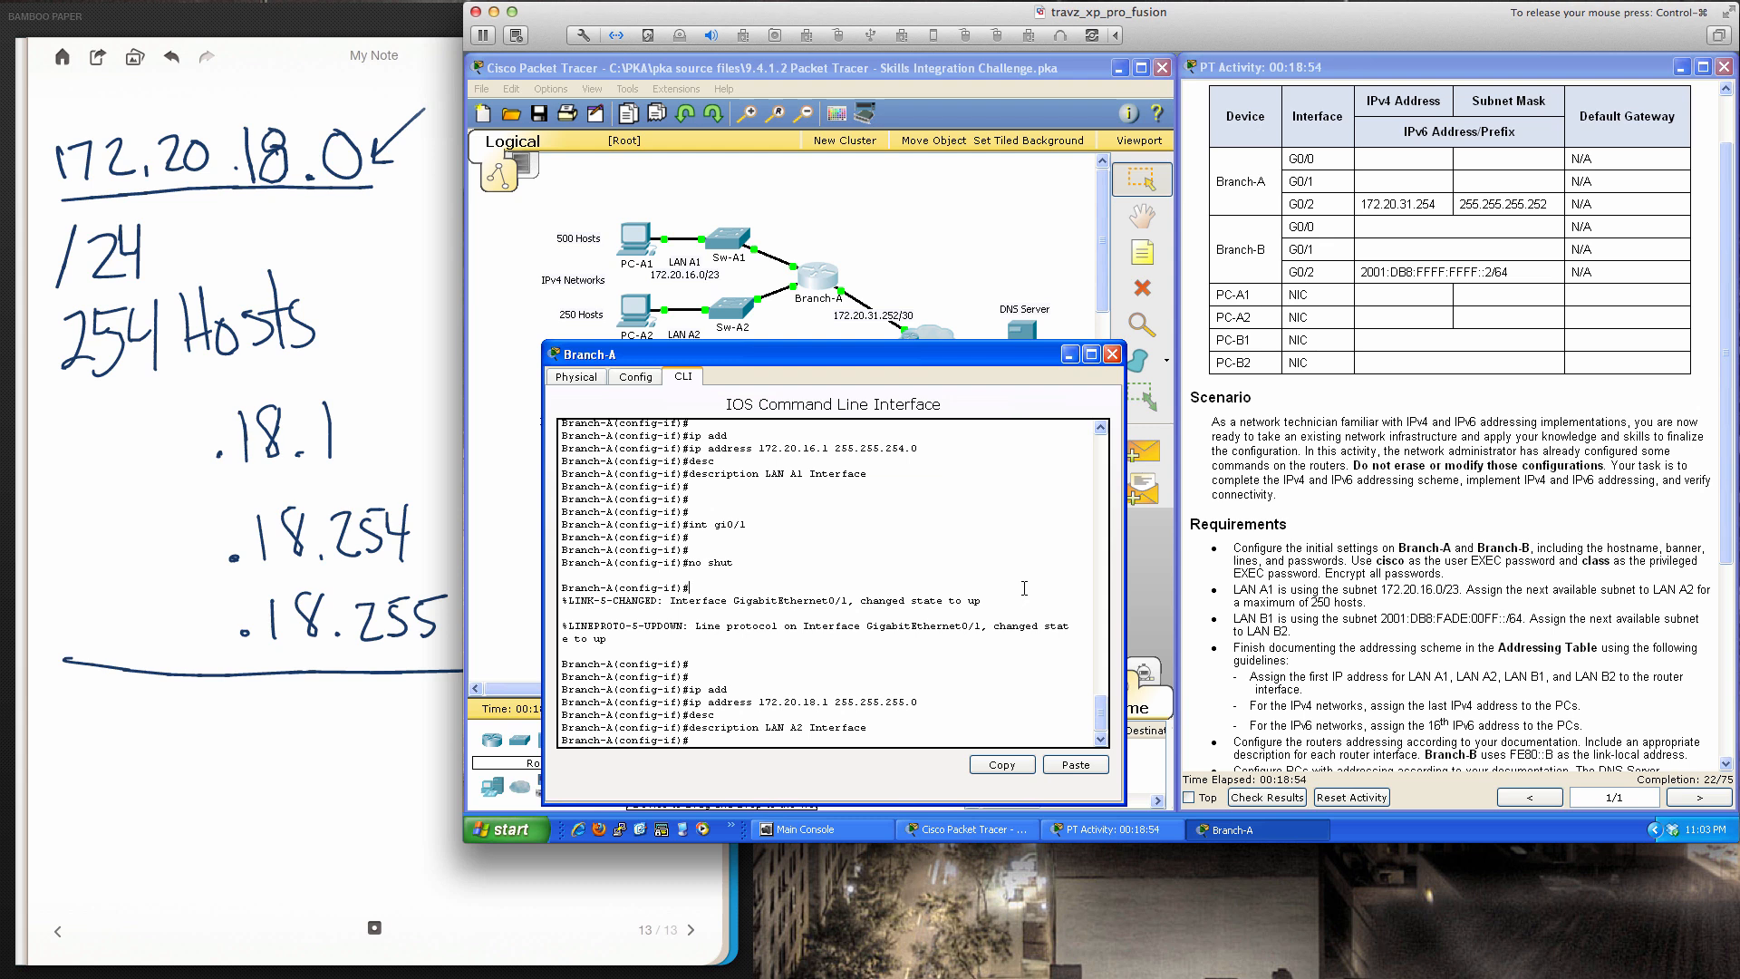
Leave configuration mode and save Branch-A's configuration with wri mem
type("end")
key("Return")
key("Return")
key("Return")
key("Return")
type("wr")
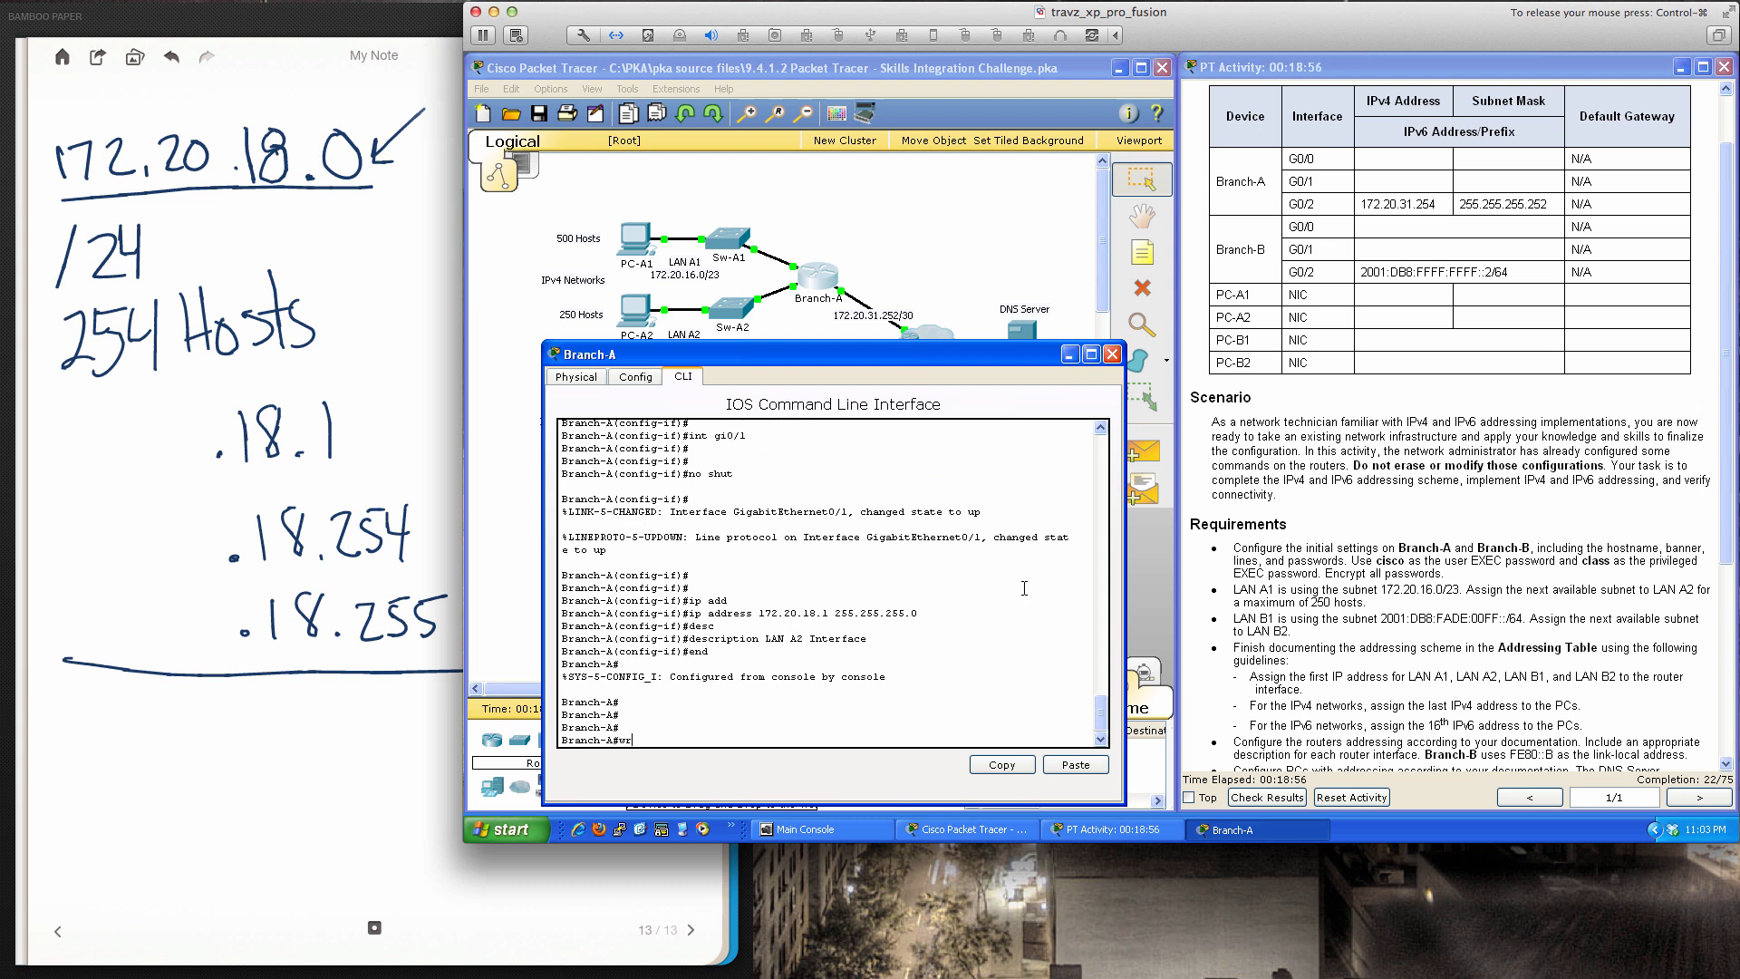
type("i mem")
key("Return")
key("Return")
key("Return")
key("Return")
key("Return")
type("s")
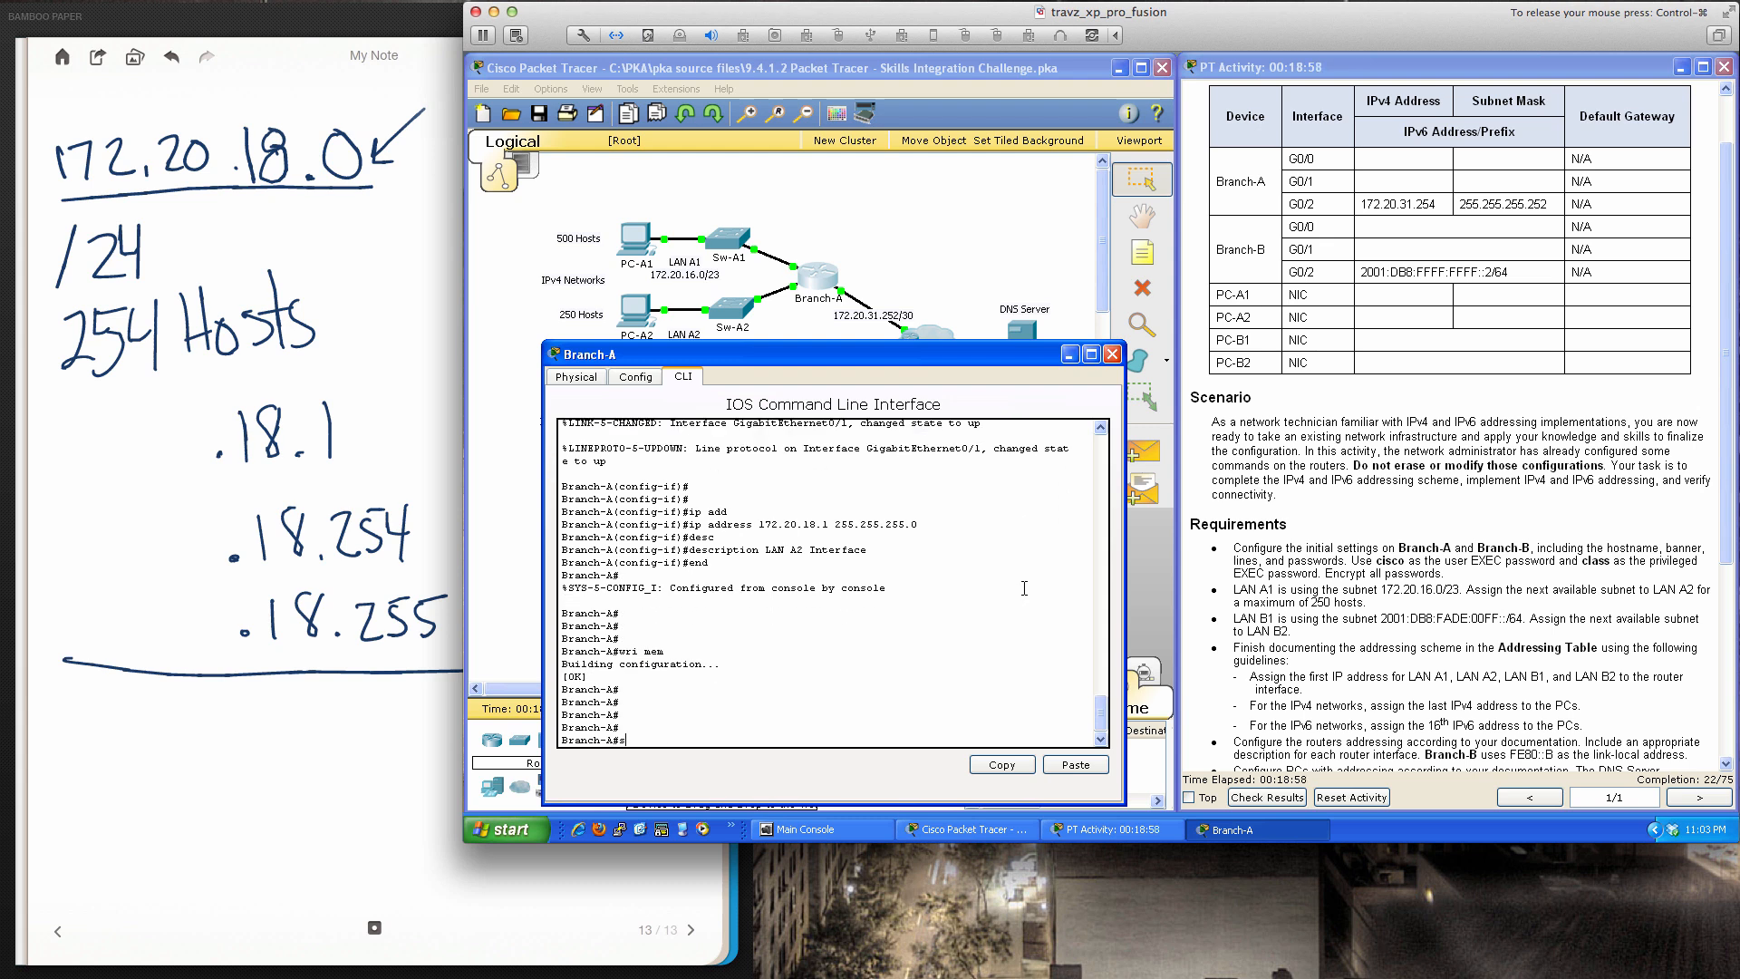
type("h run")
key("Return")
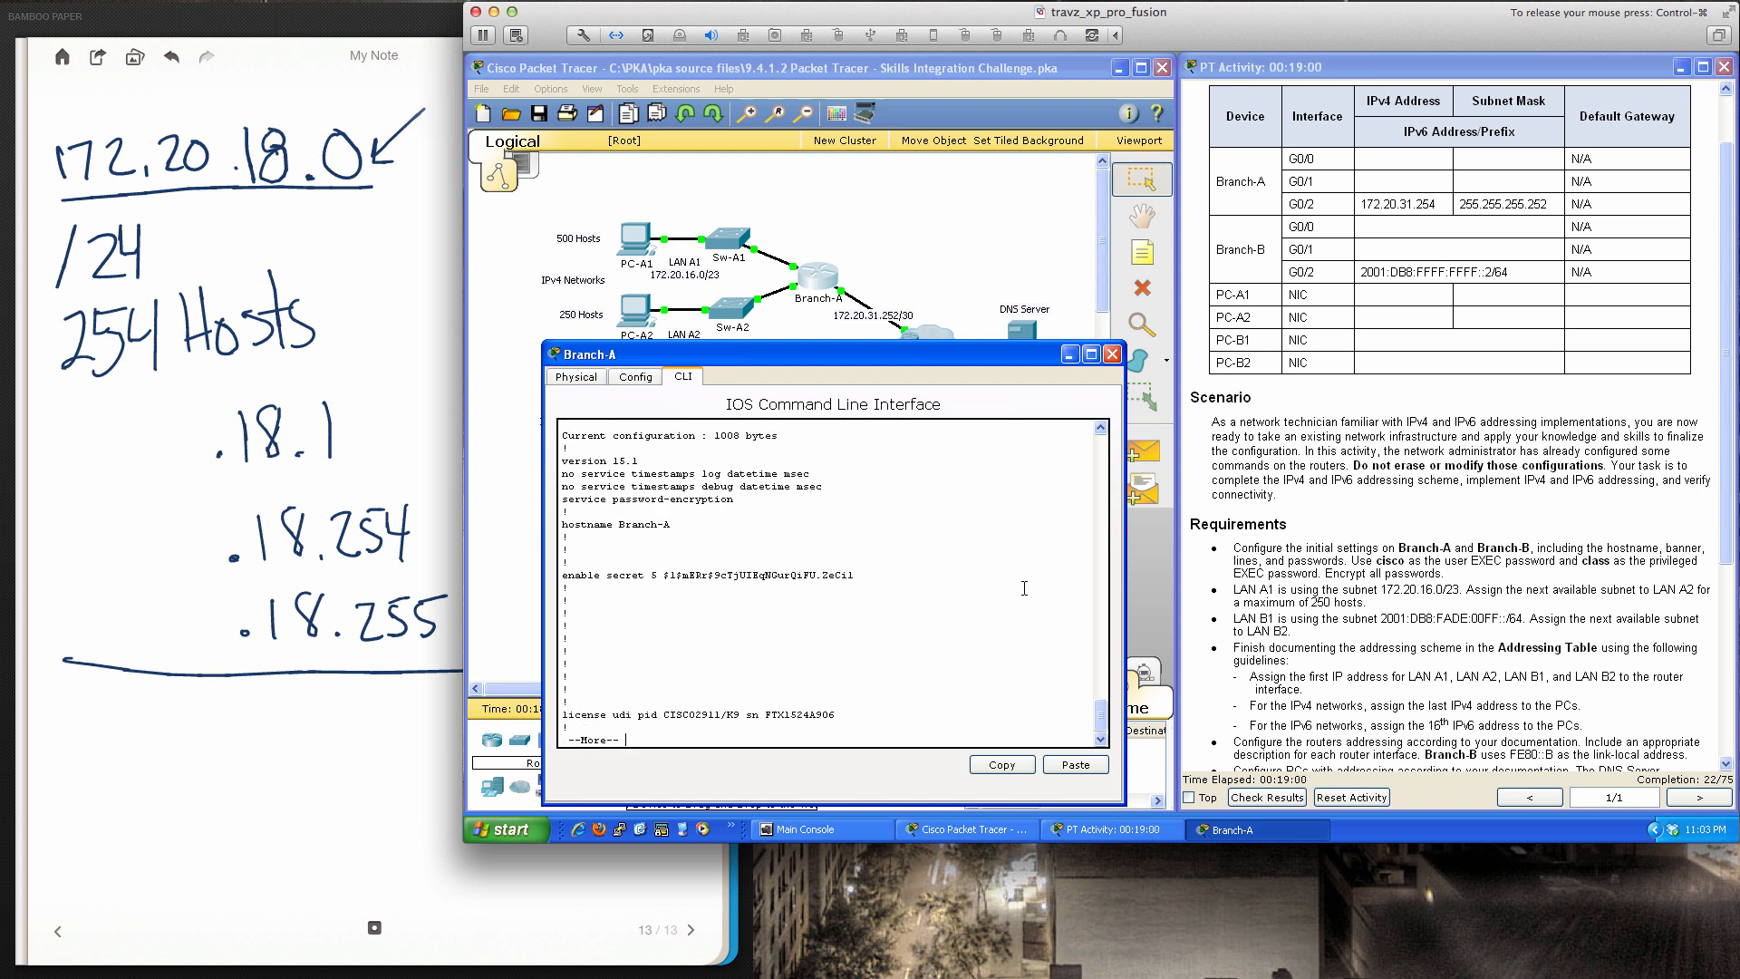
Page through Branch-A's running configuration, then close the router window
key("Return")
key("Return")
key("Return")
key("Return")
key("Return")
key("Return")
key("Return")
key("Return")
key("Return")
key("Return")
key("Return")
key("Return")
key("Return")
key("Return")
key("Return")
key("Return")
key("Return")
key("Return")
key("Return")
key("Return")
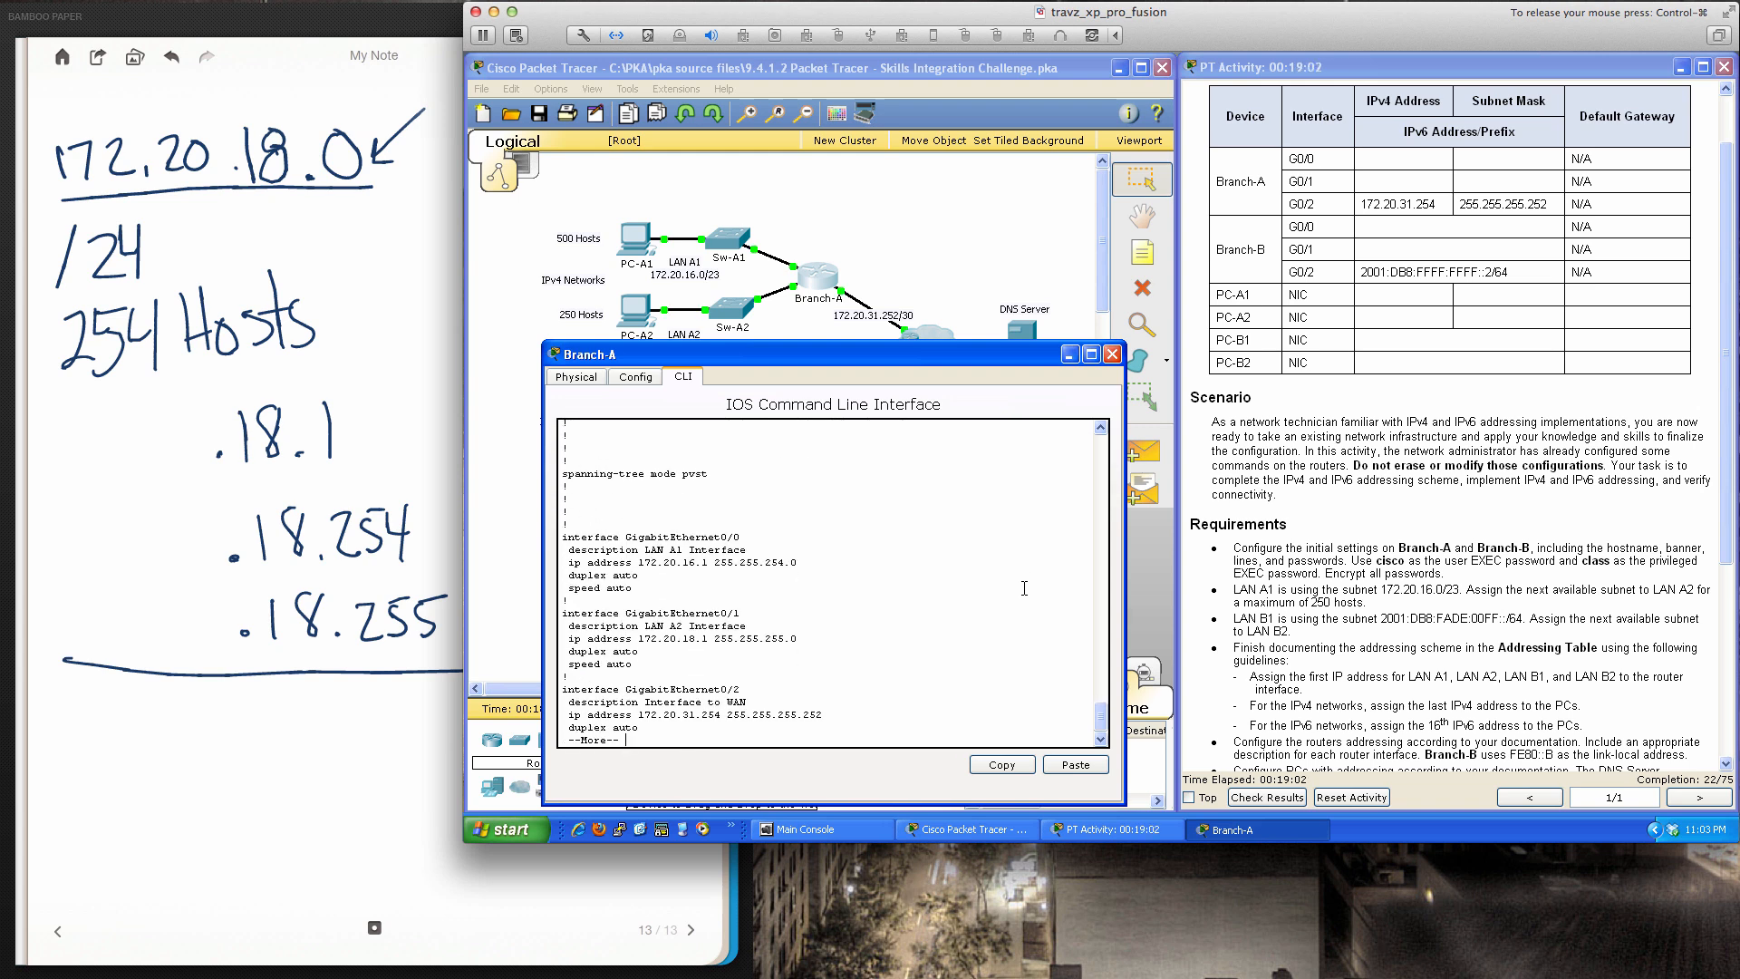
key("Return")
key("Return")
key("Return")
key("Return")
key("Return")
key("Return")
key("Return")
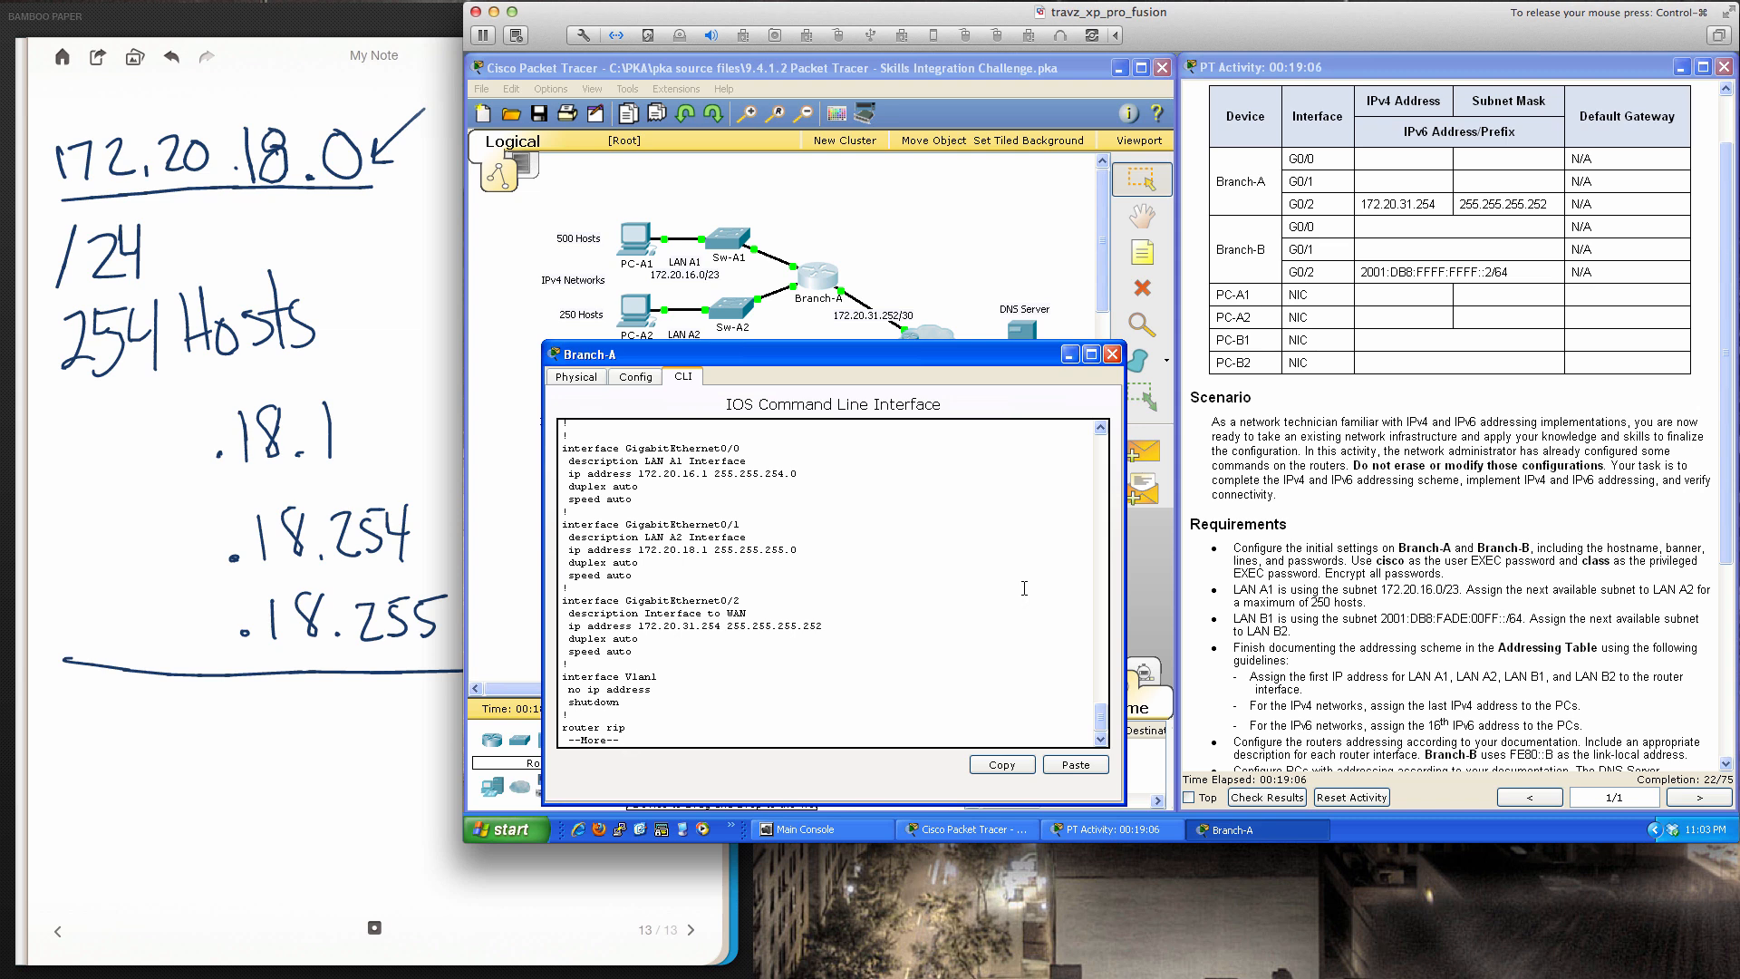
key("Return")
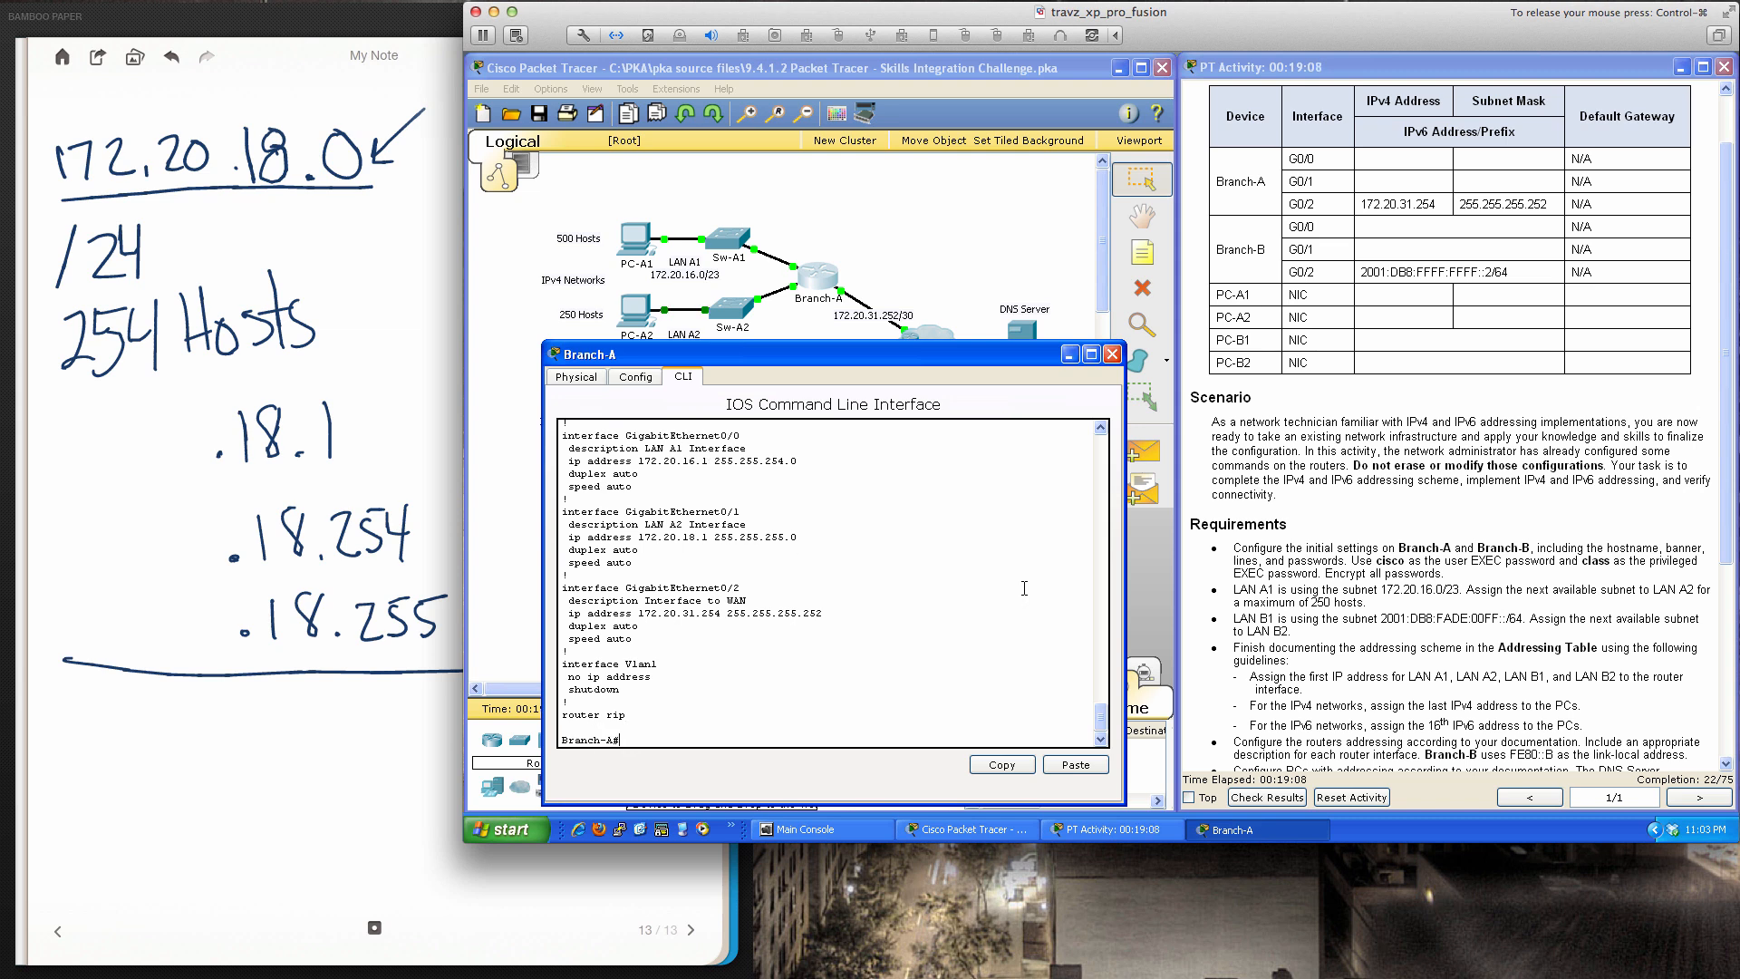
left_click(1111, 354)
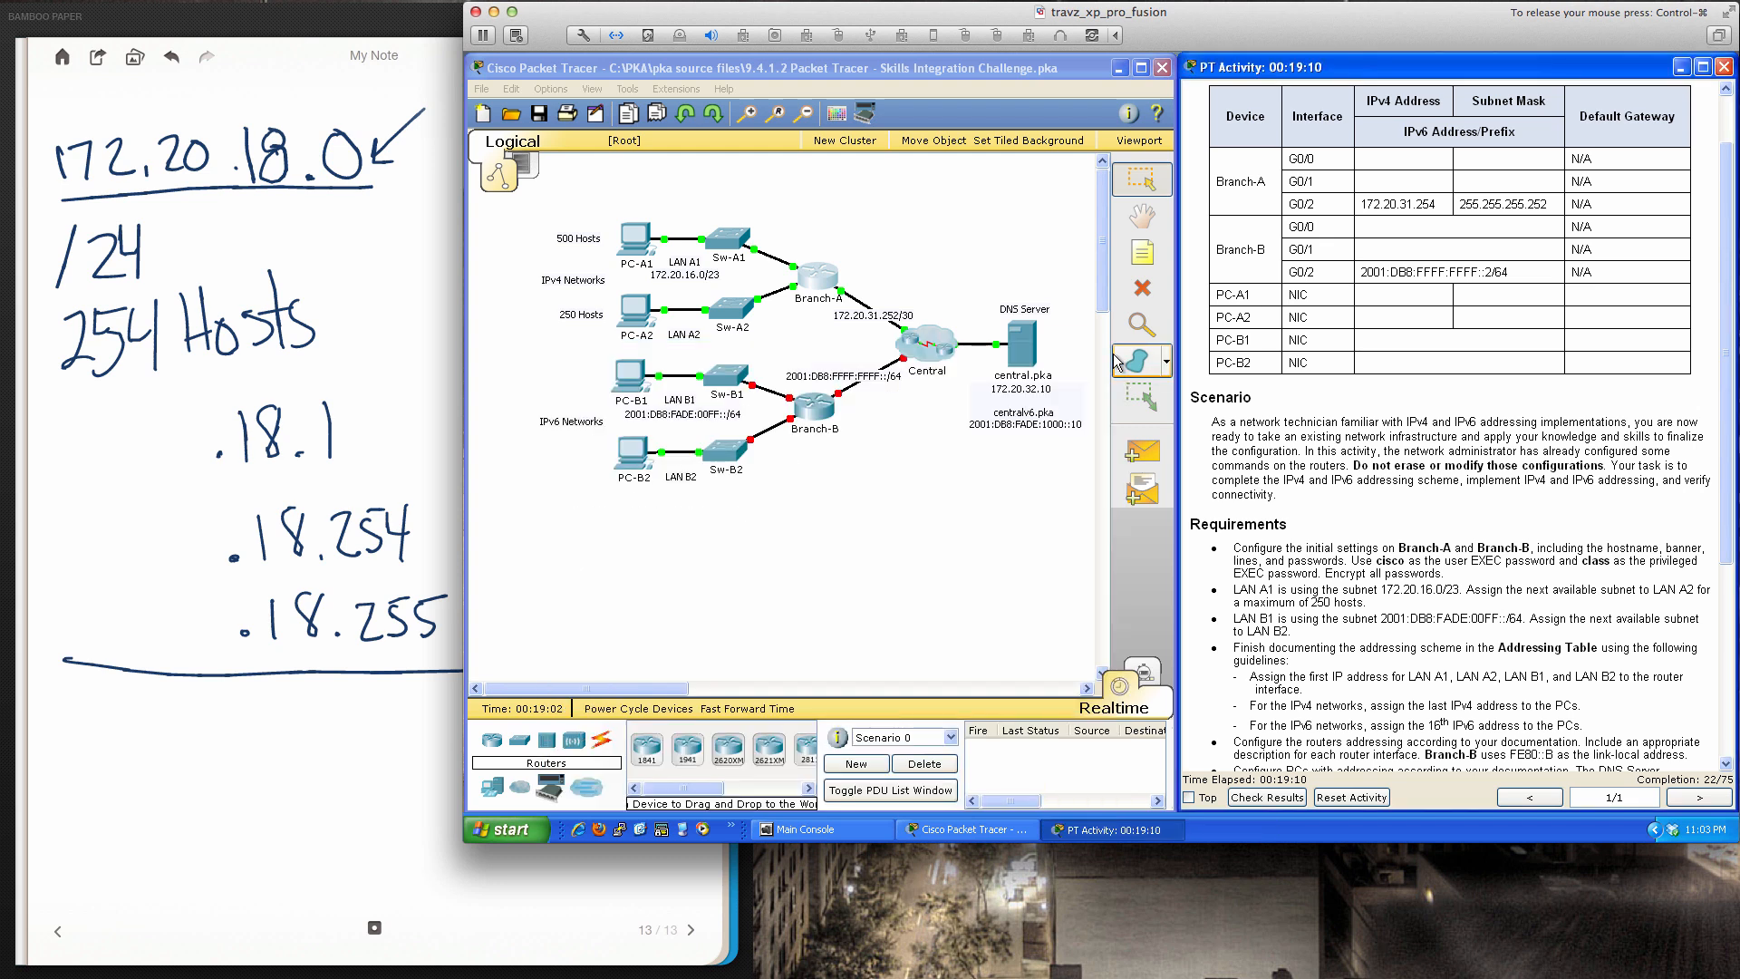
scroll(1255, 520, "down", 5)
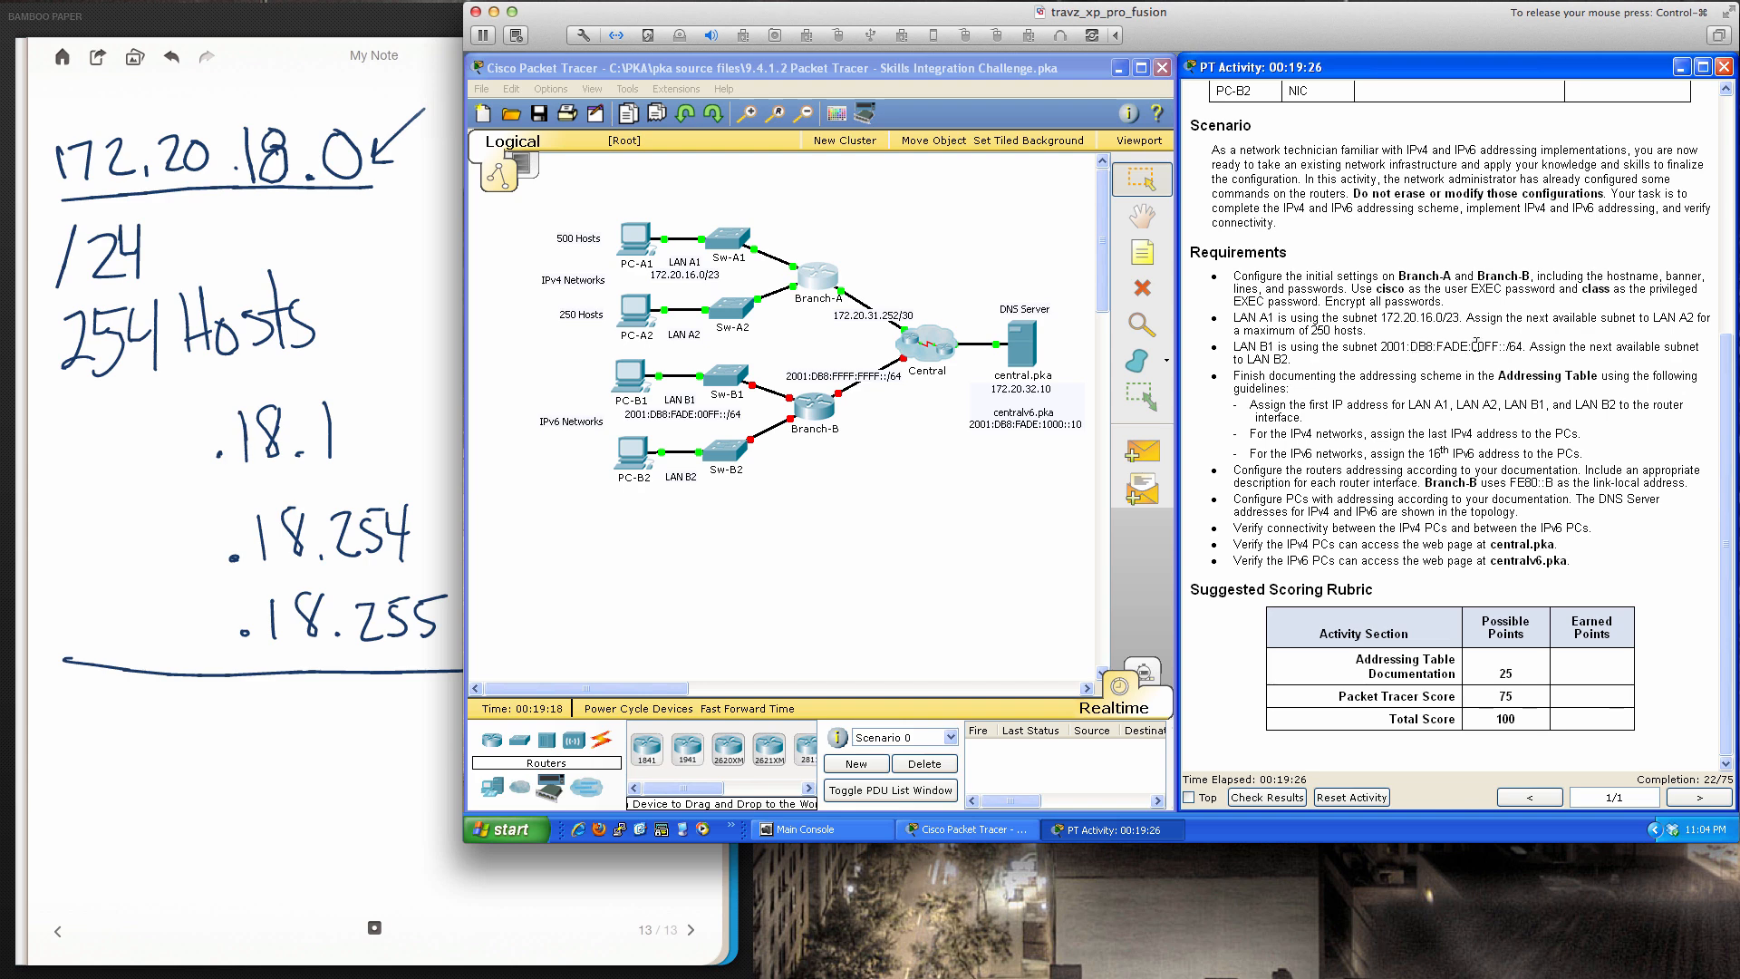
left_click_drag(1378, 346, 1466, 345)
left_click_drag(1471, 347, 1500, 343)
Open the Branch-B router window from the topology and switch to its CLI
left_click_drag(1471, 347, 1499, 345)
left_click(1491, 363)
left_click(820, 412)
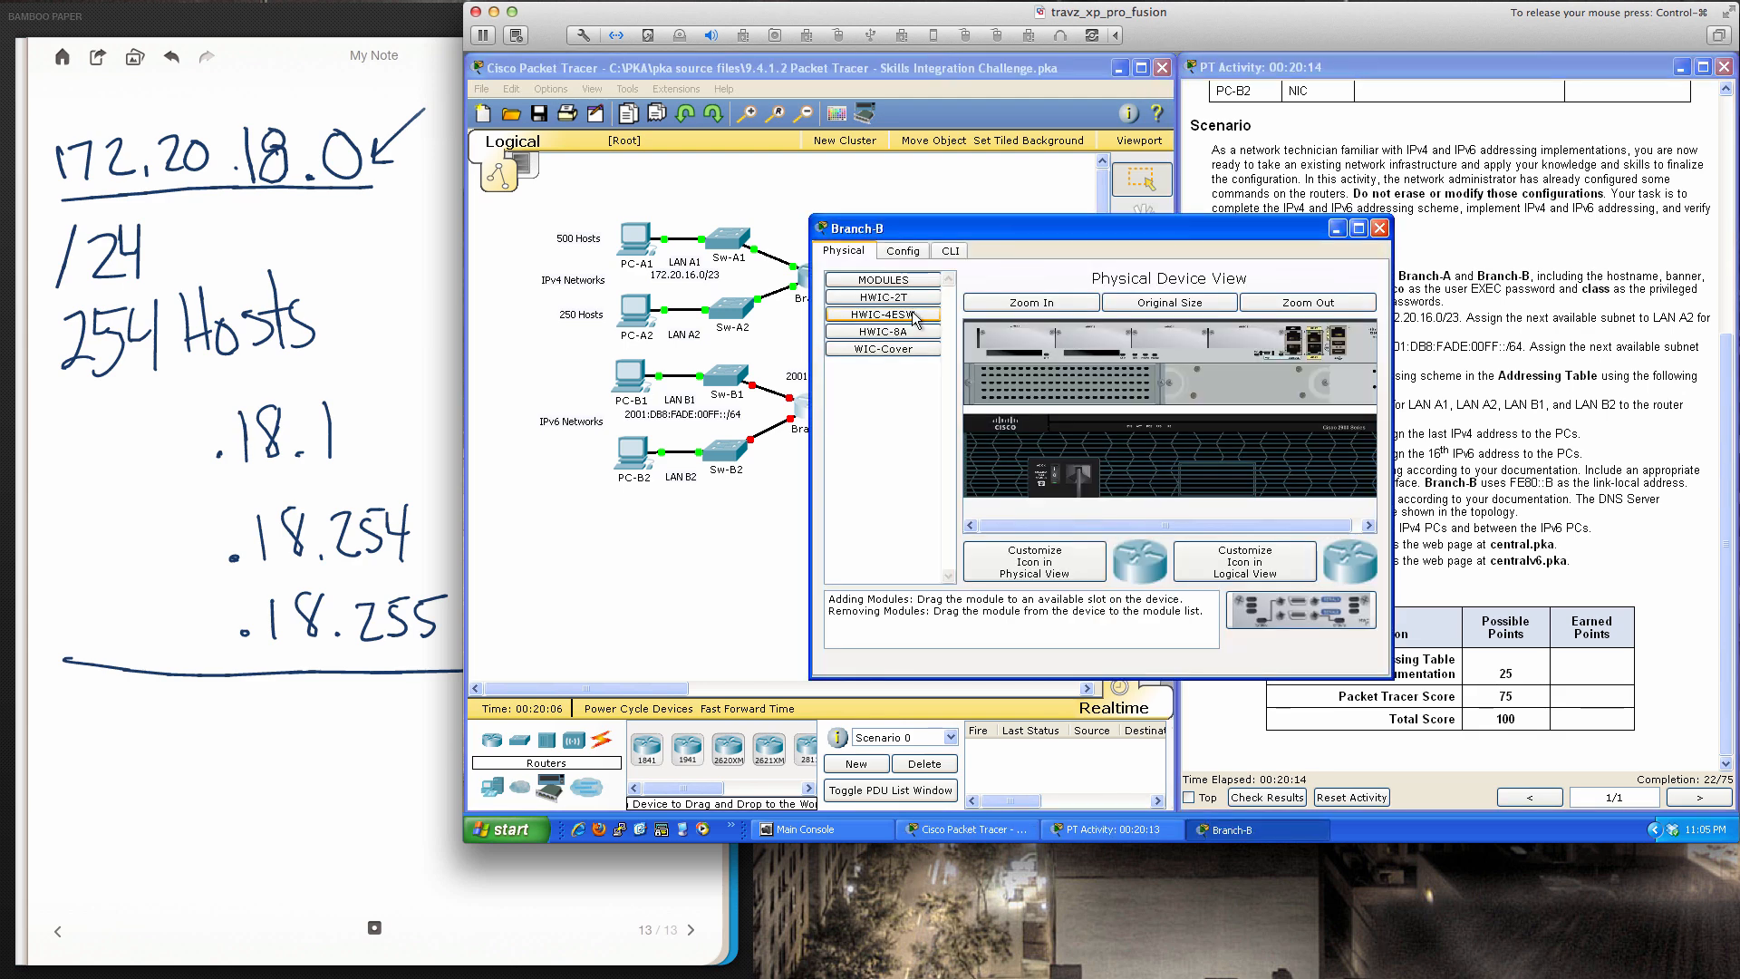
left_click_drag(955, 226, 754, 369)
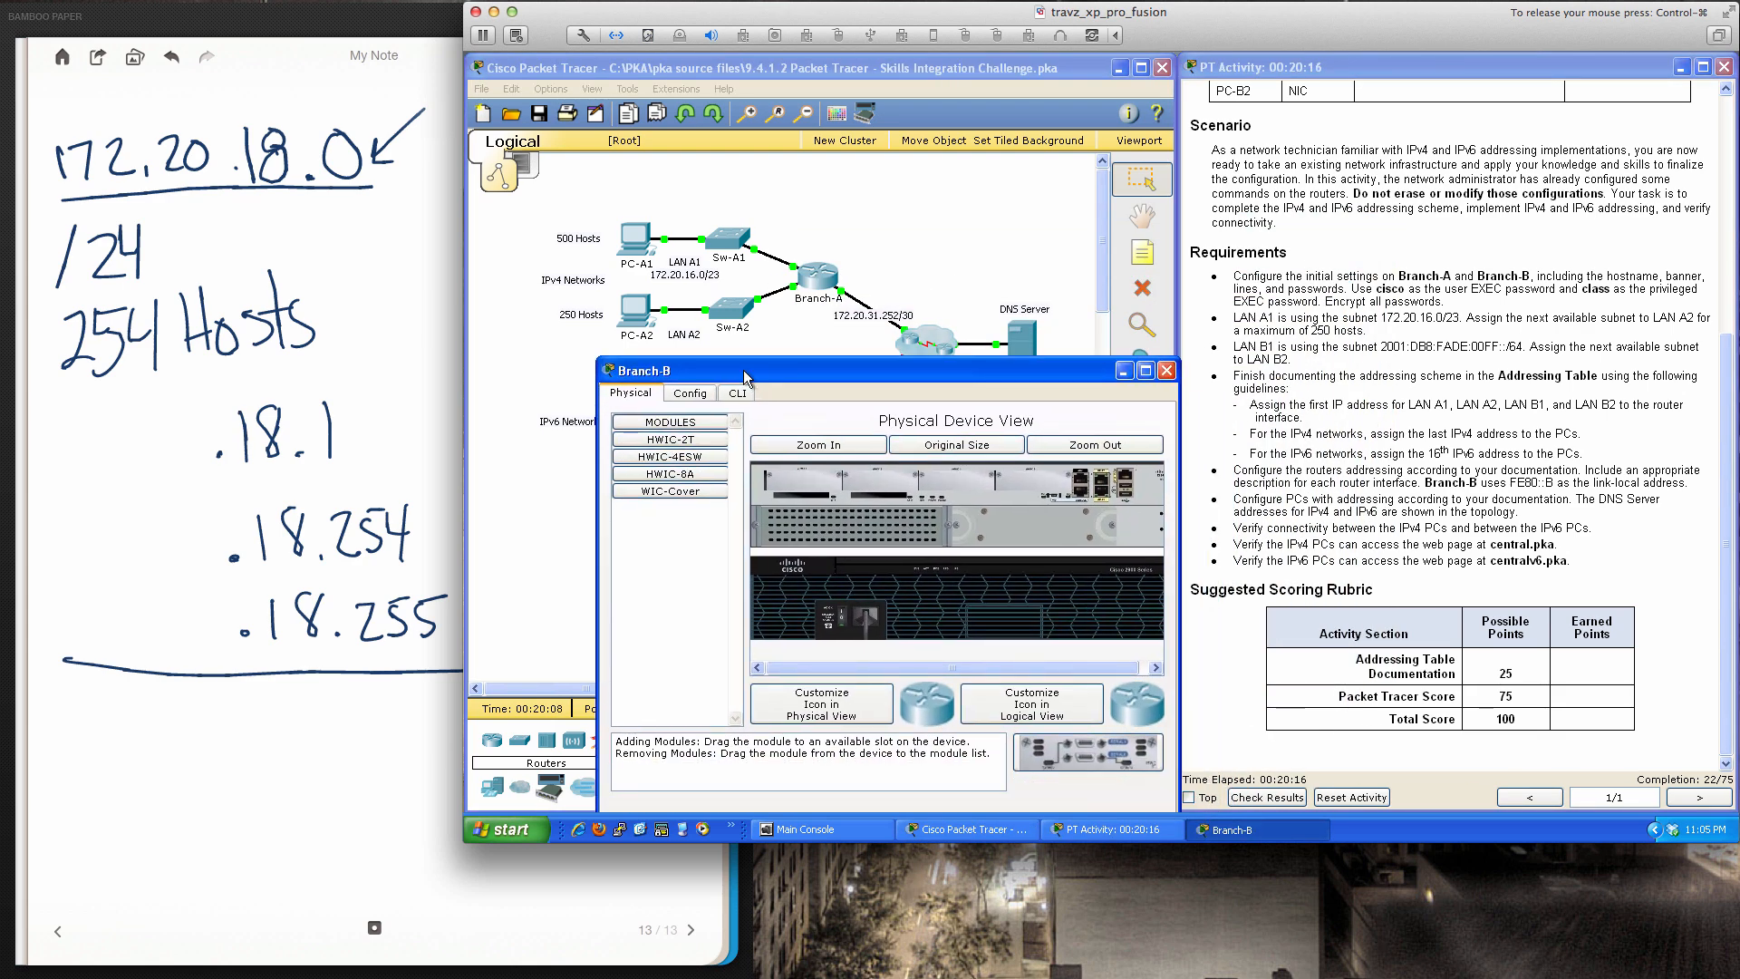
left_click(738, 392)
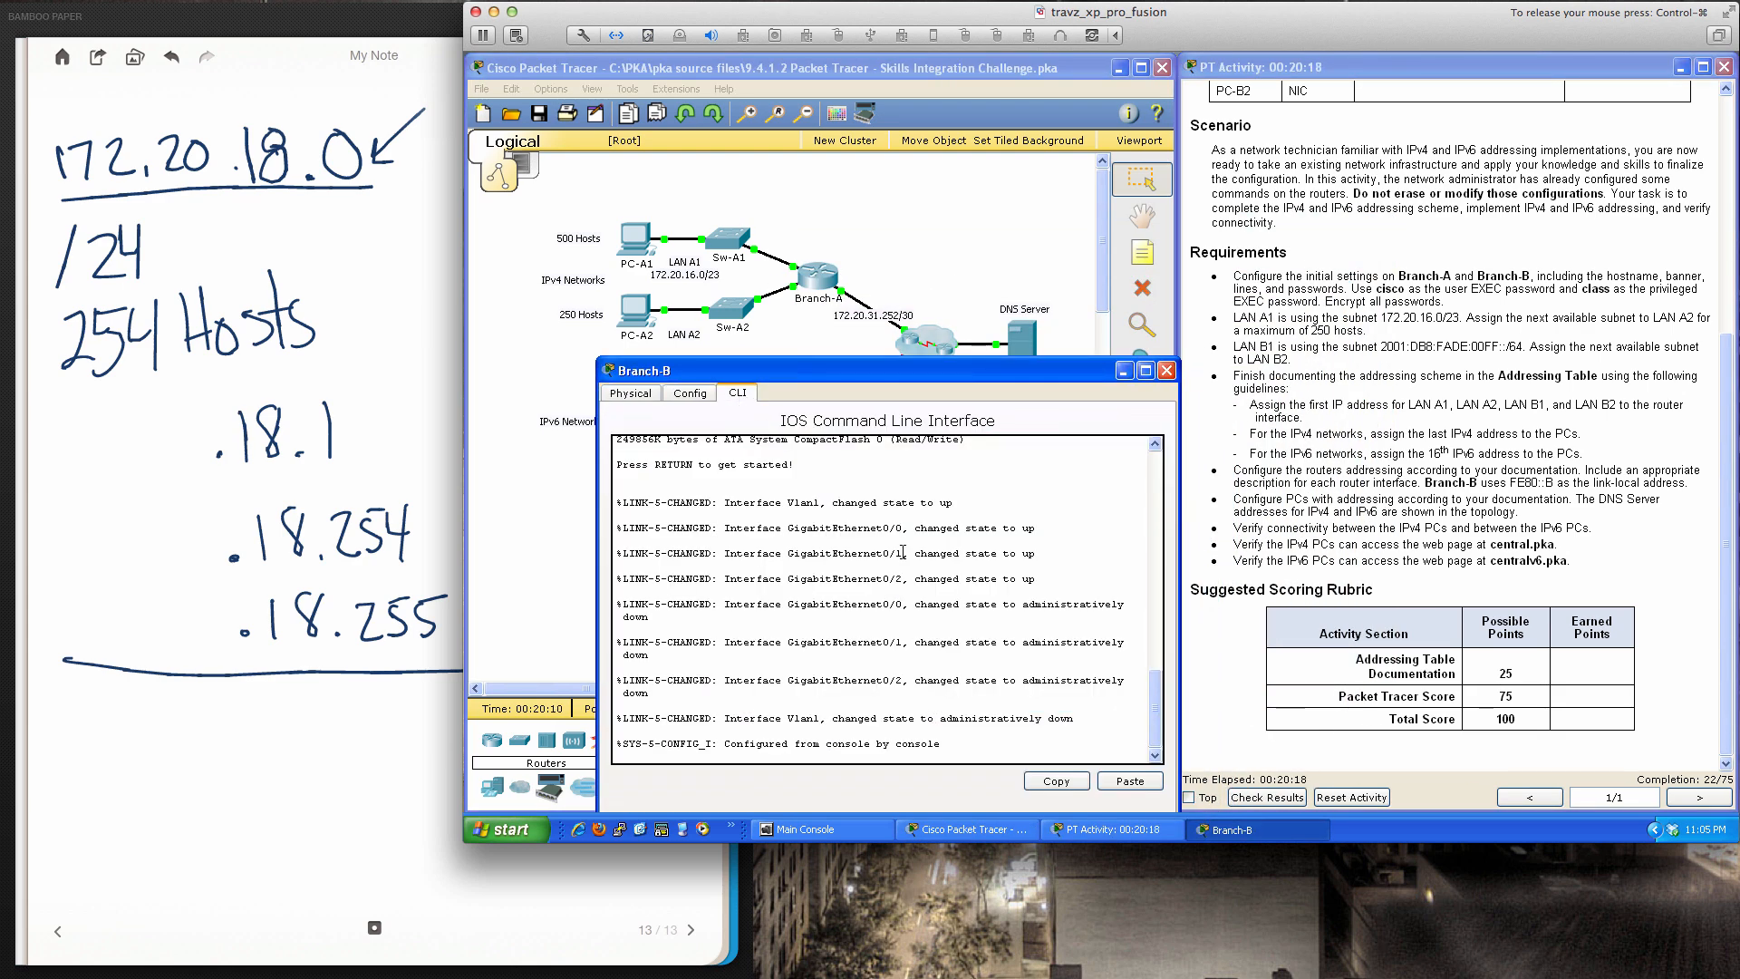
Wake the Branch-B console and enter global configuration mode with en and conf t
key("Return")
key("Return")
key("Return")
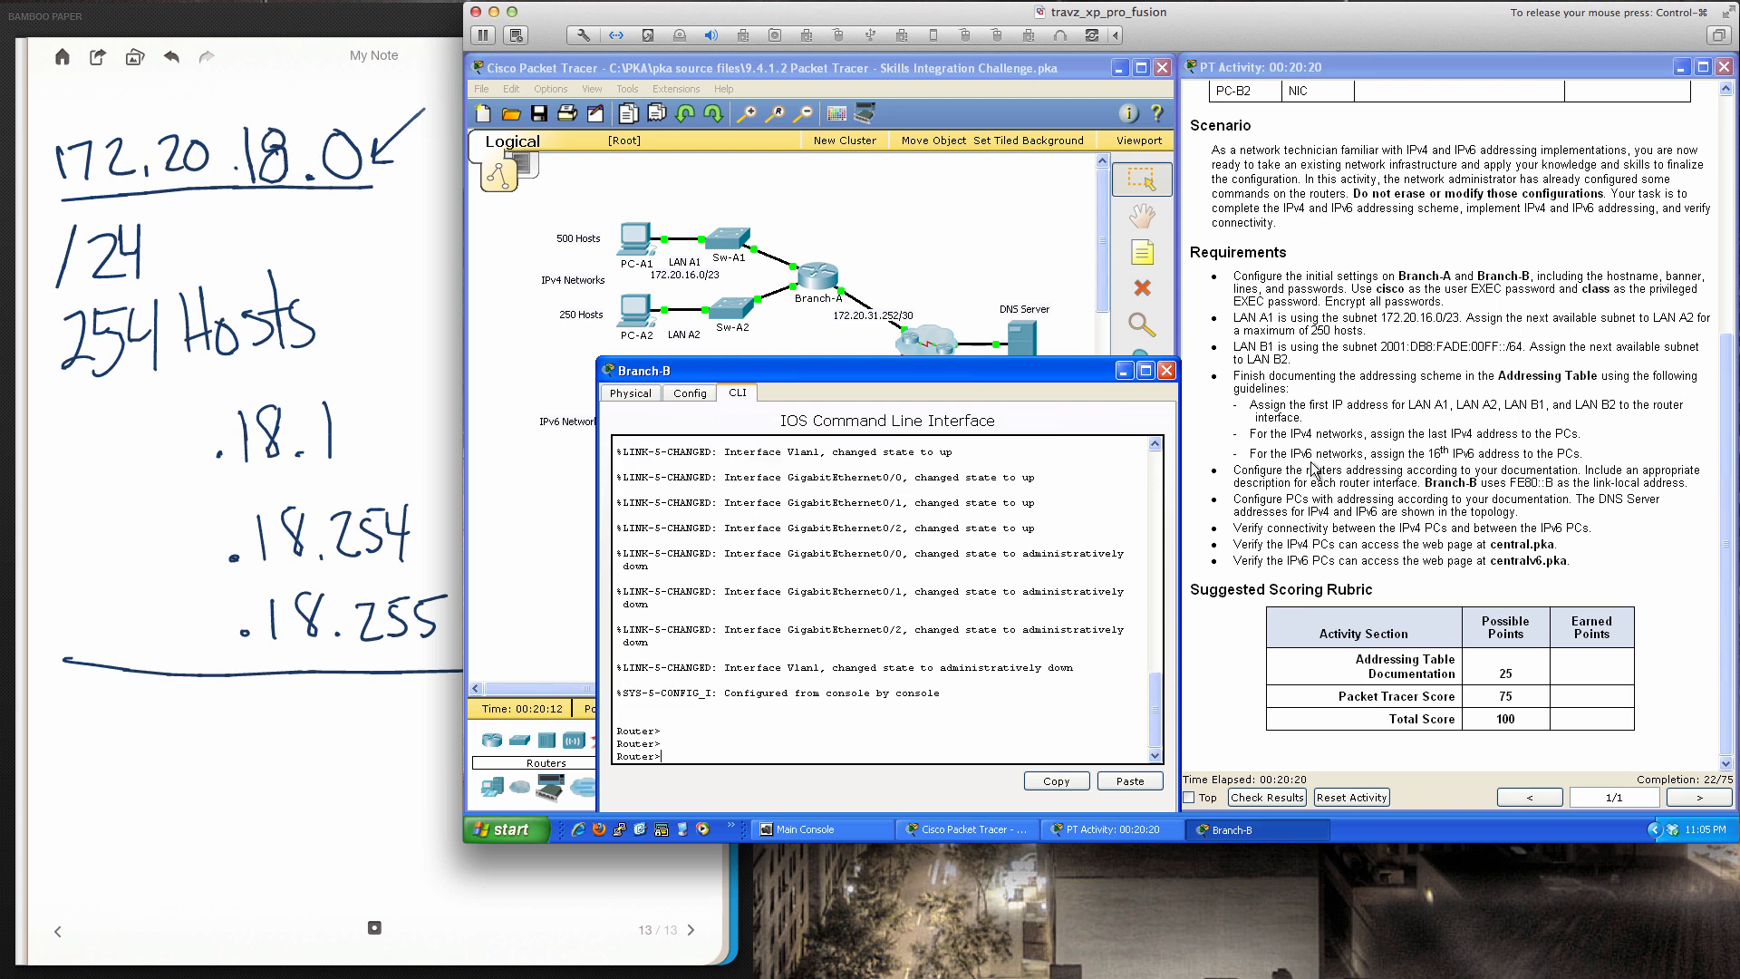
scroll(1314, 469, "up", 5)
scroll(1314, 469, "up", 3)
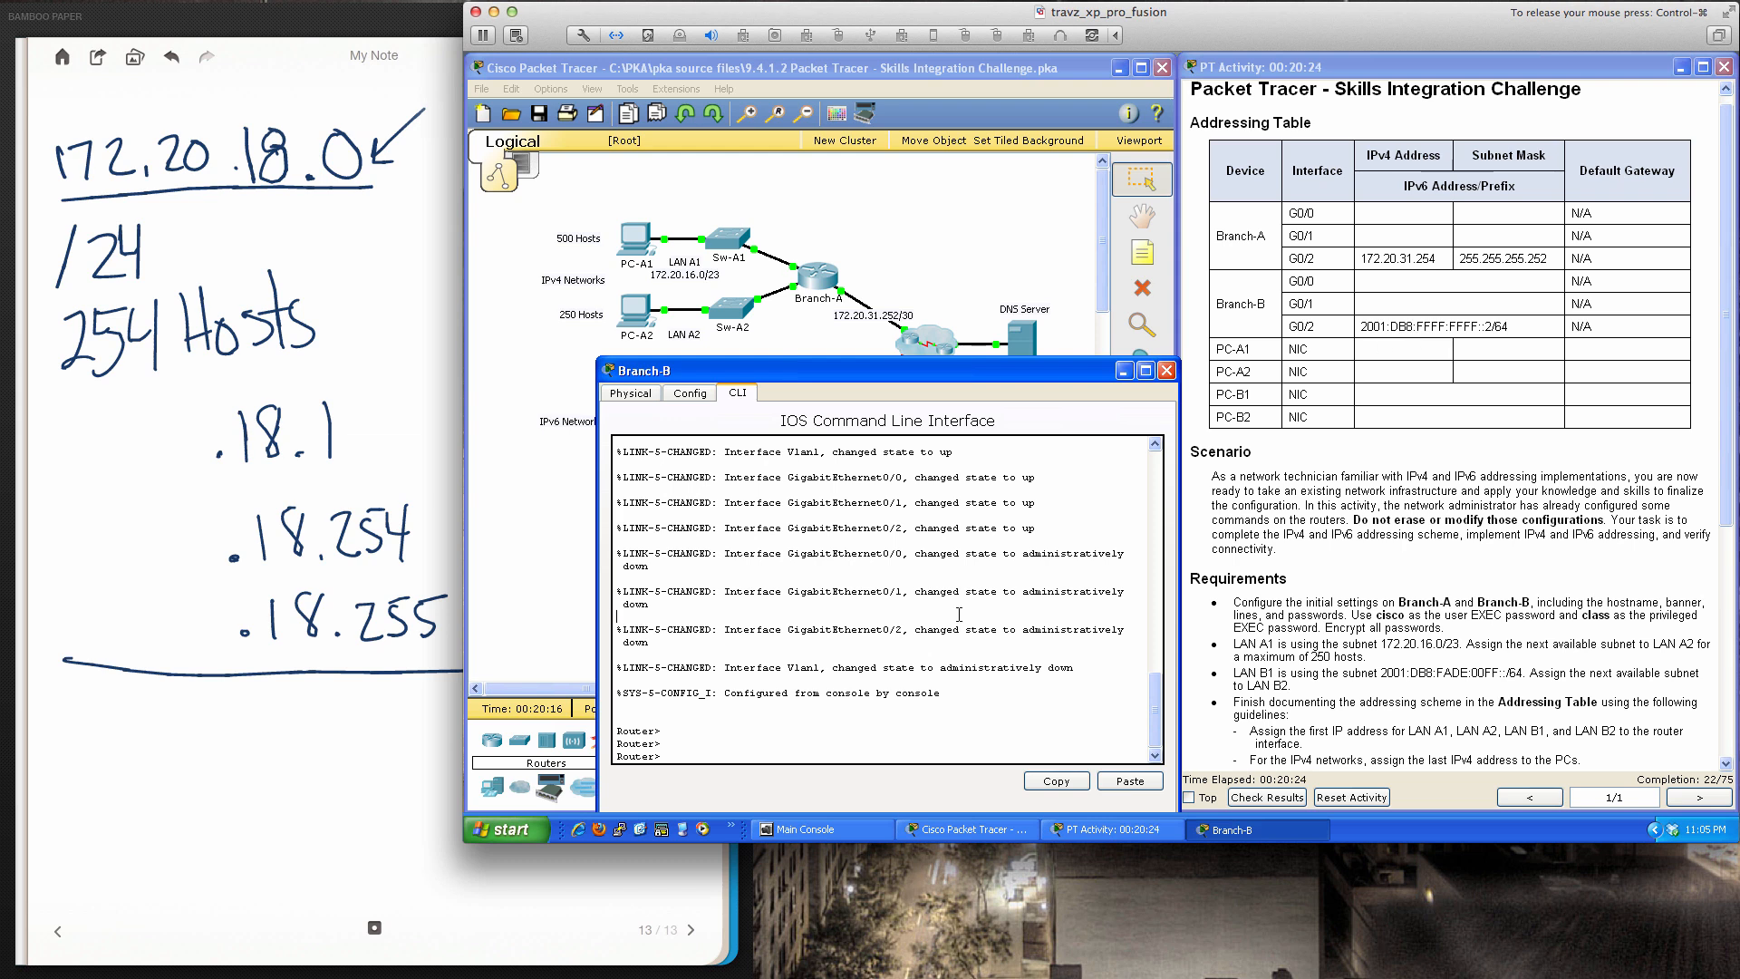
key("Return")
key("Return")
key("Return")
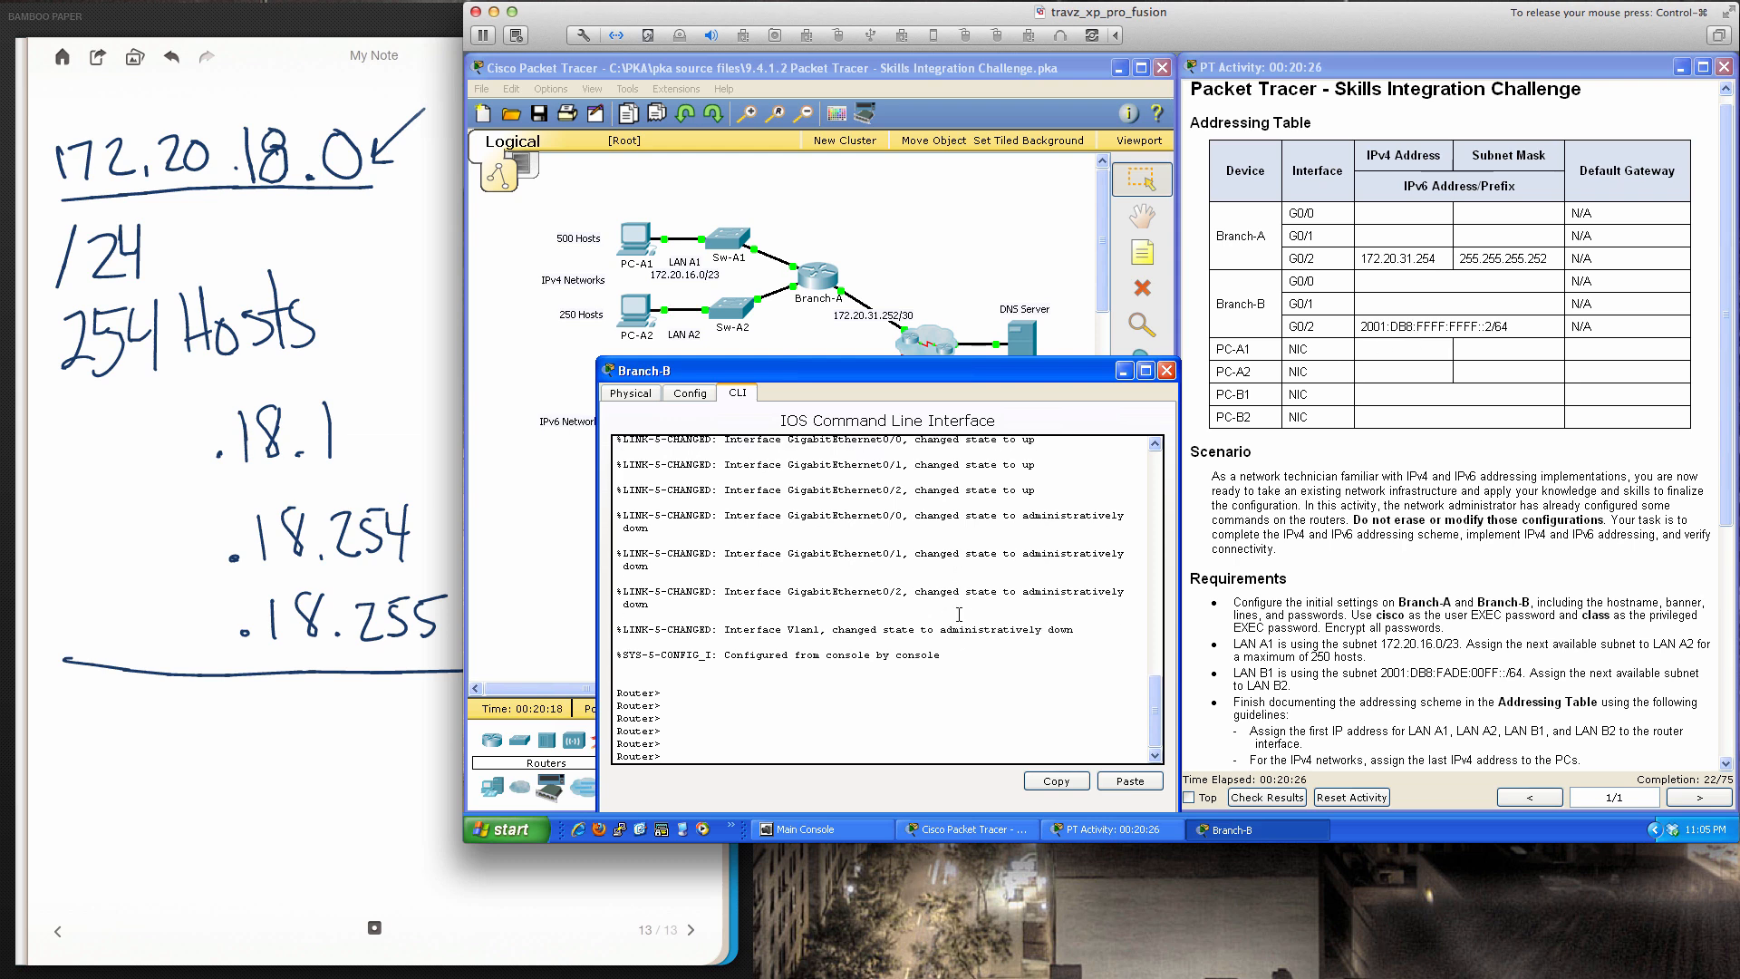
type("en")
key("Return")
key("Return")
key("Return")
key("Return")
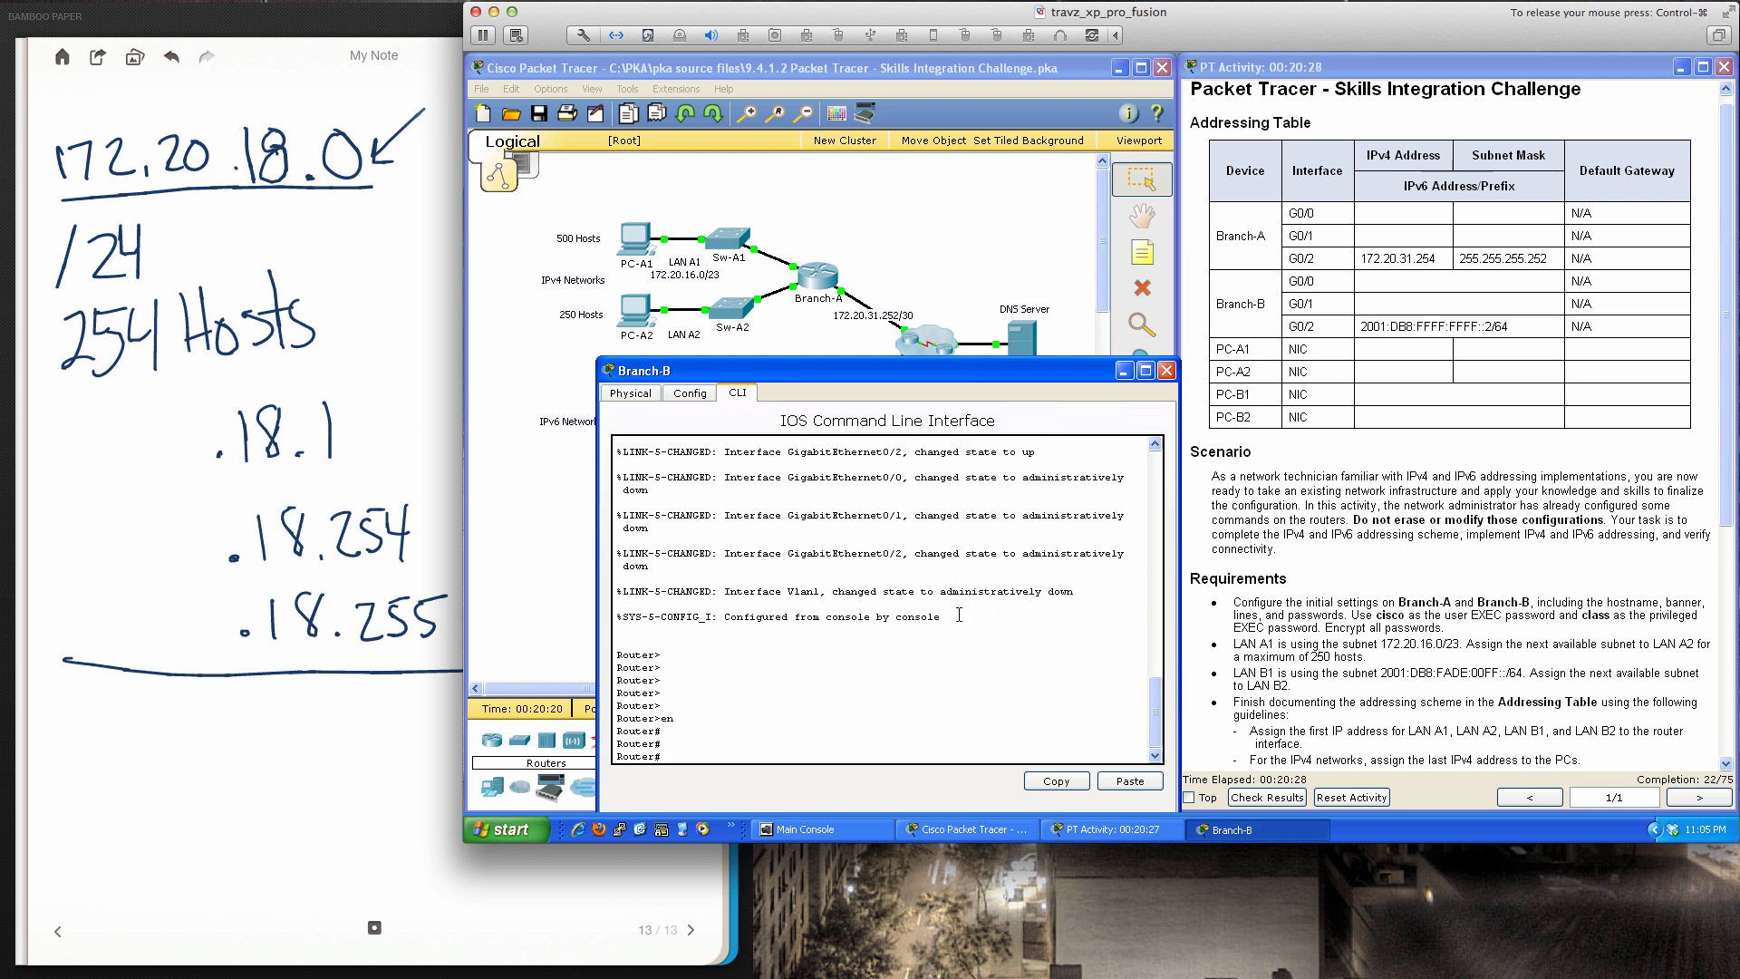
type("conf t")
key("Return")
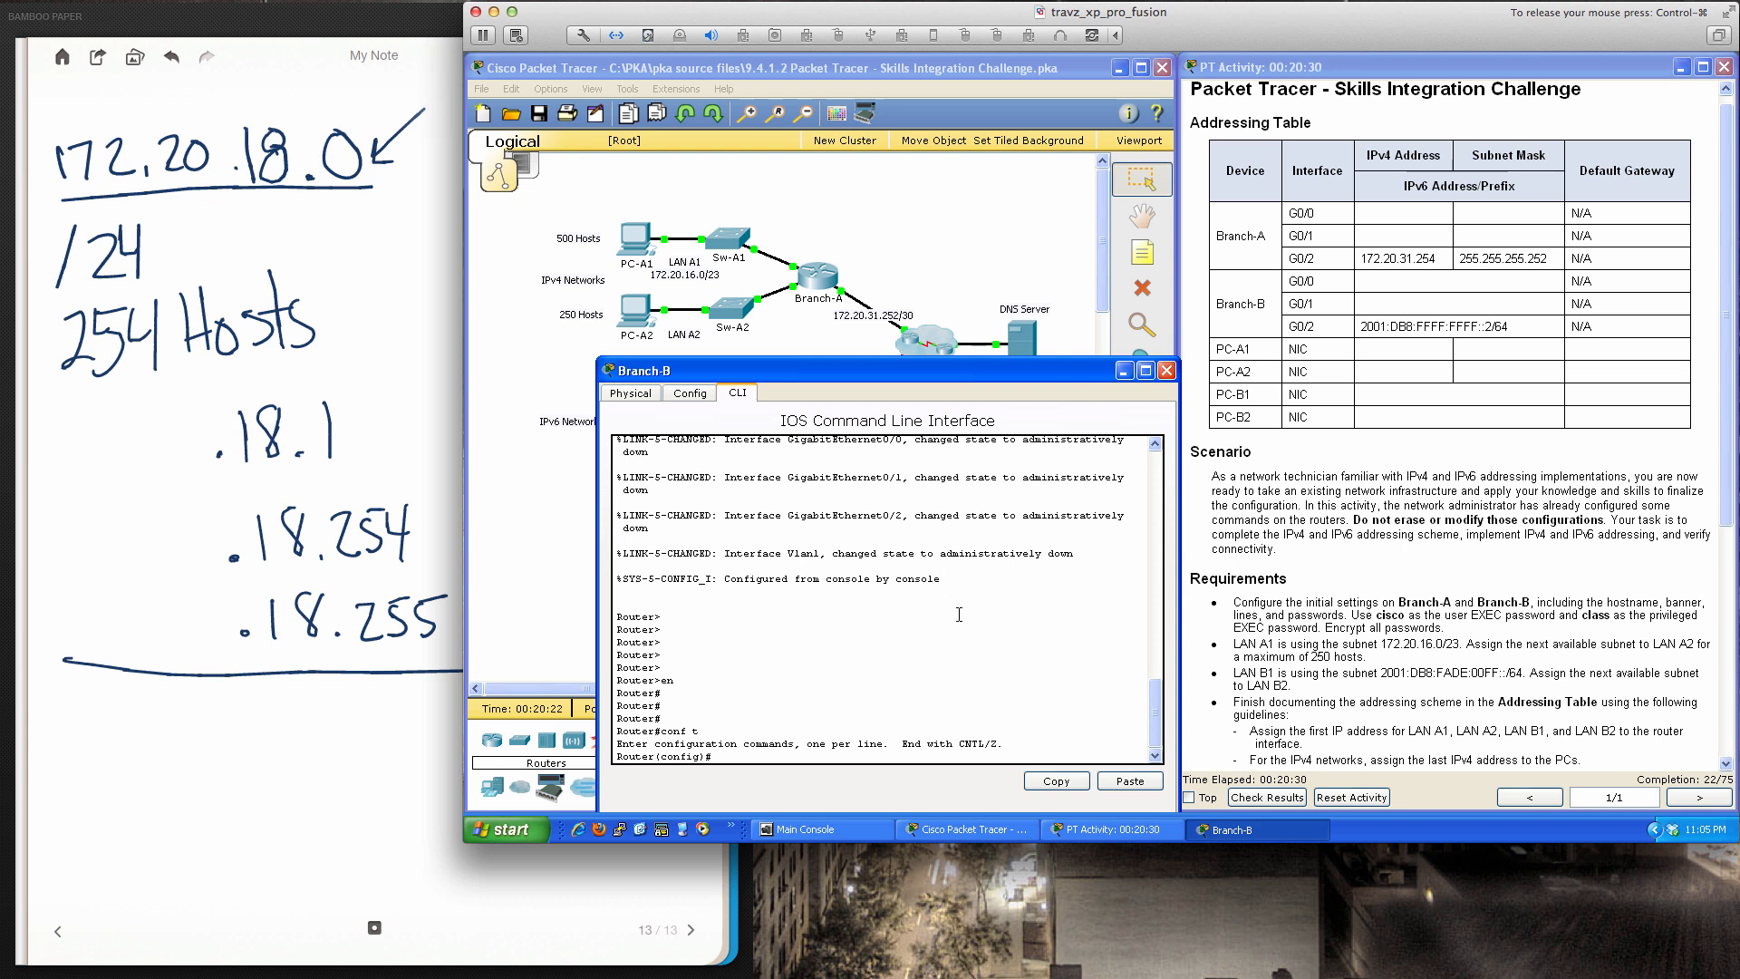
key("Return")
key("Return")
key("Return")
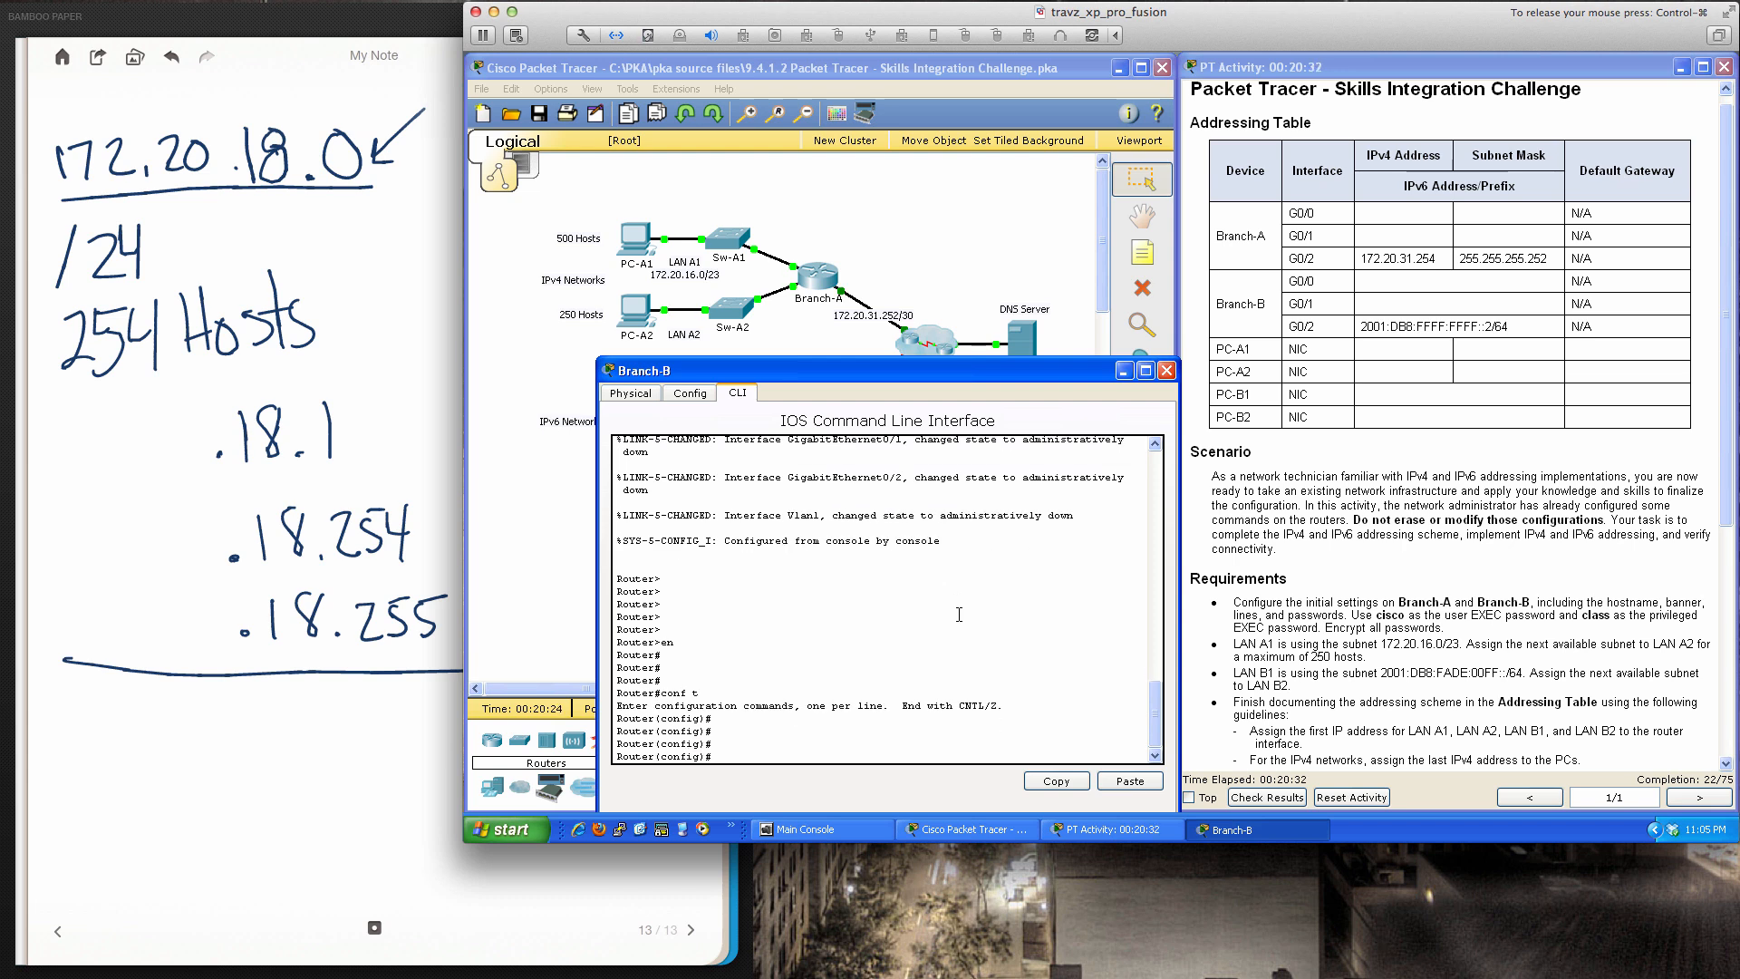
Select interface G0/2 and enable it with no shut
type("int gi0/2")
key("Return")
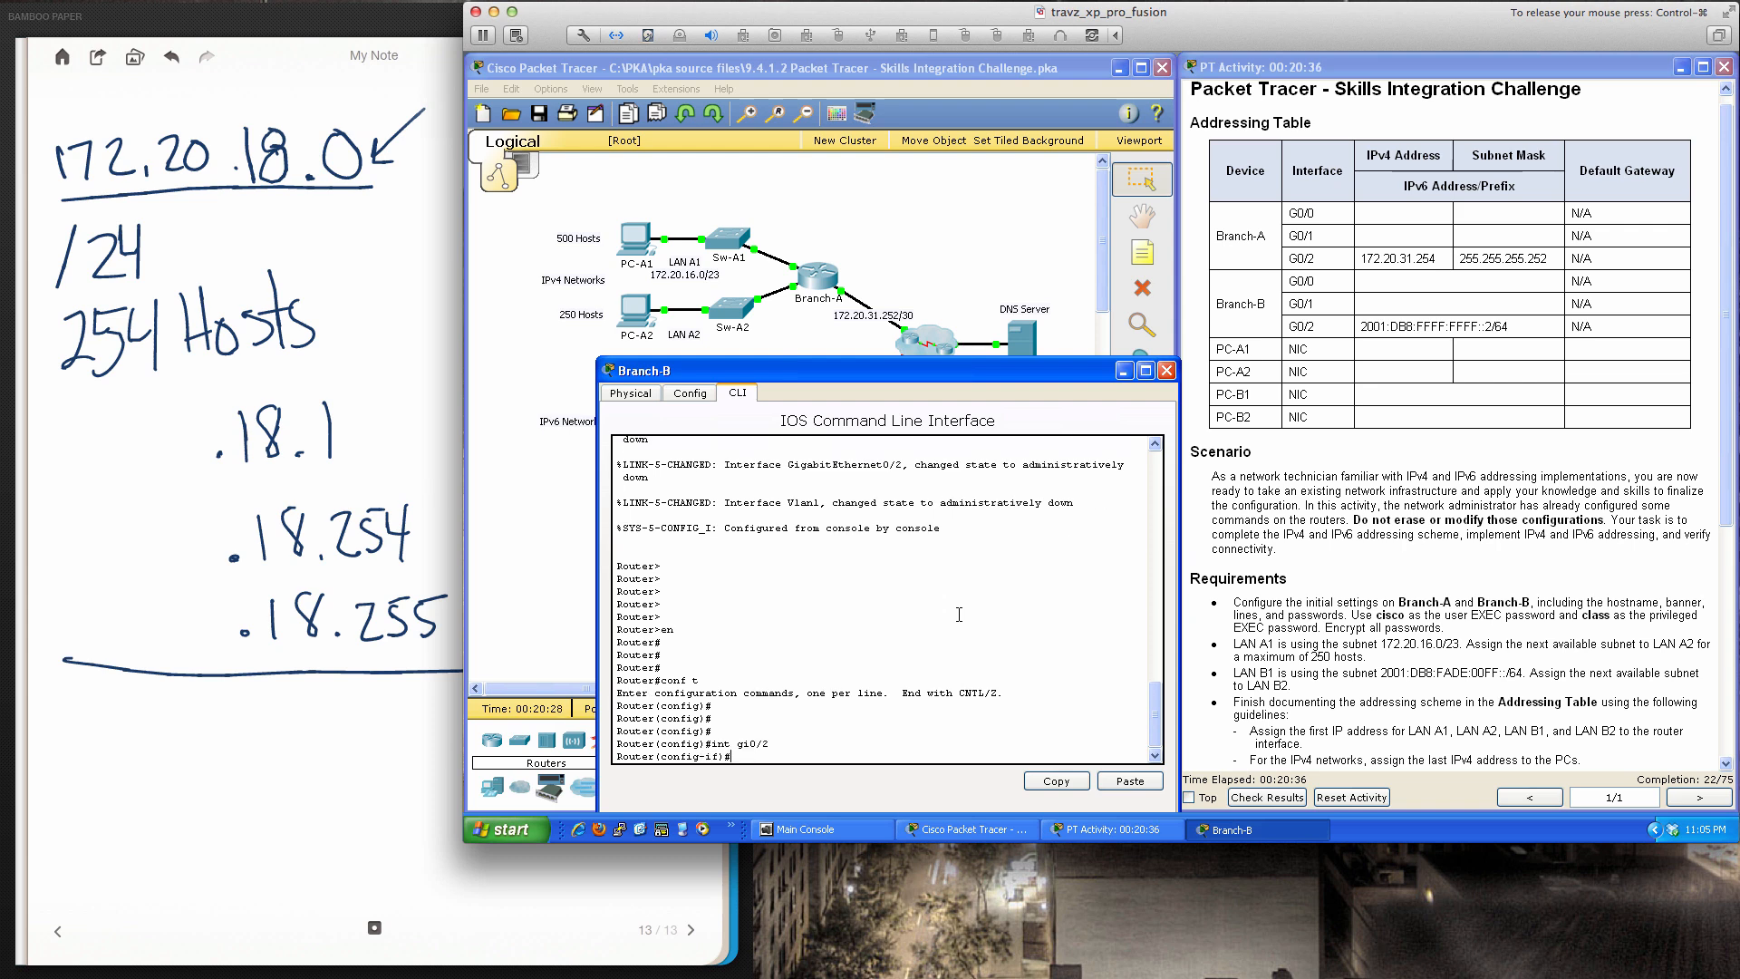
key("Return")
key("Return")
key("Return")
type("no shut")
key("Return")
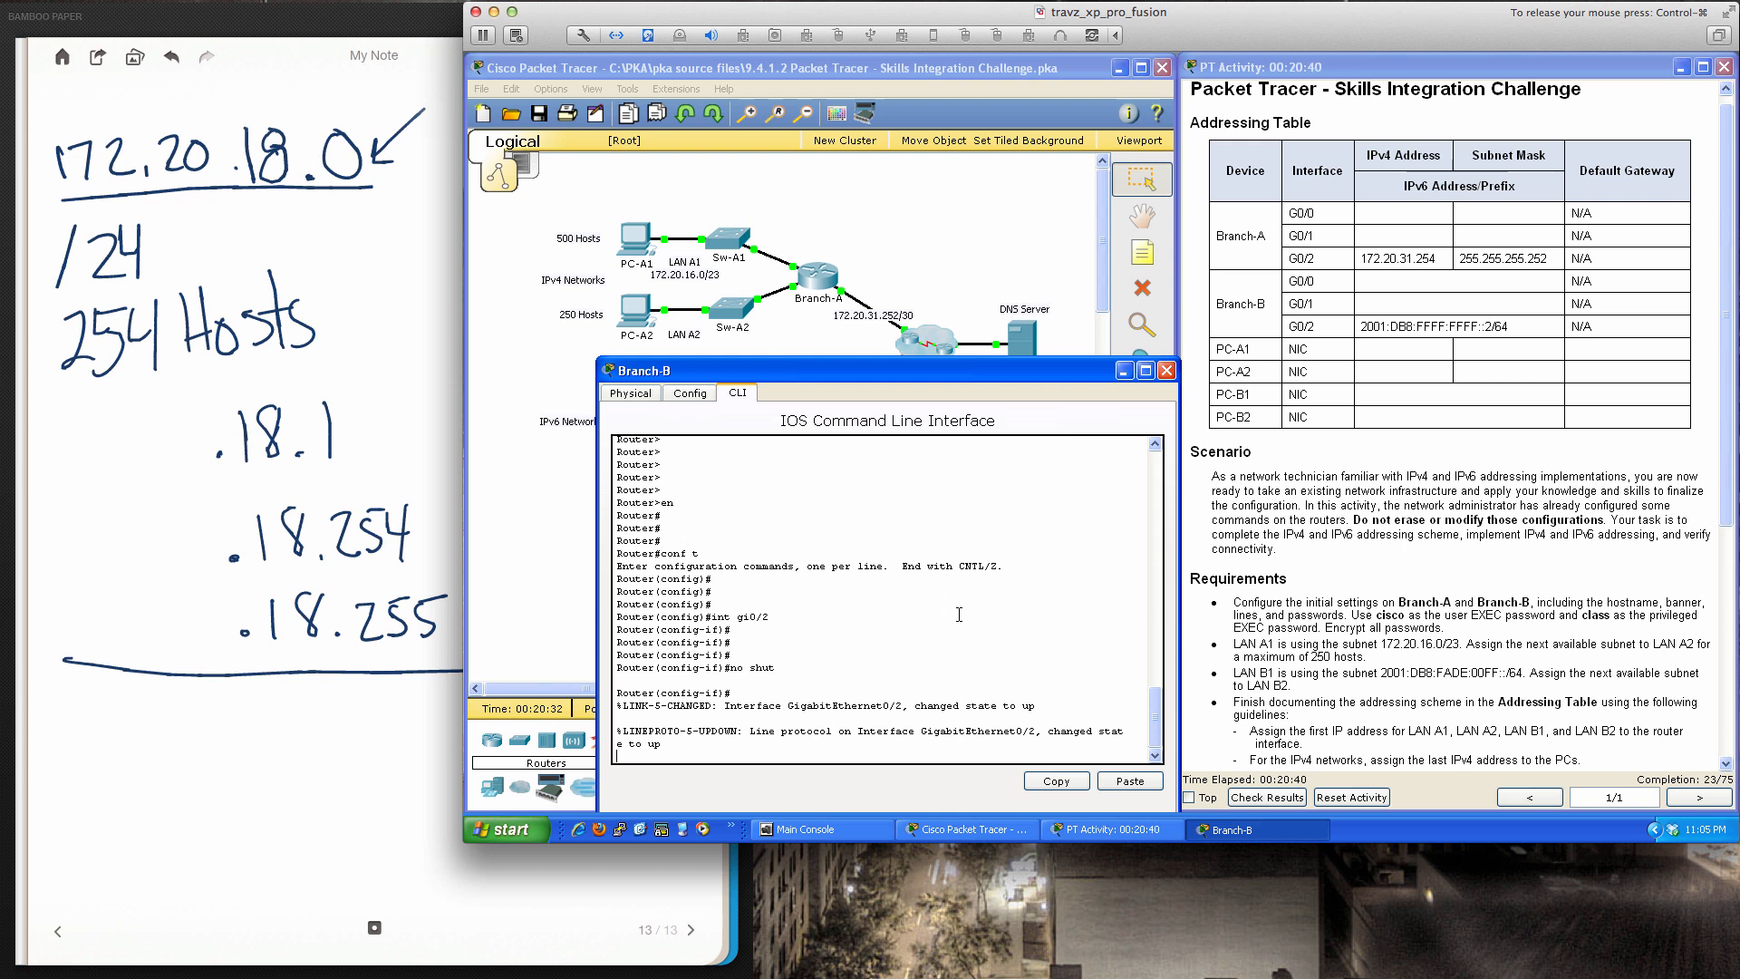
key("Return")
key("Return")
key("Return")
Assign G0/2 the IPv6 address 2001:db8:ffff:ffff::2/64
type("ip")
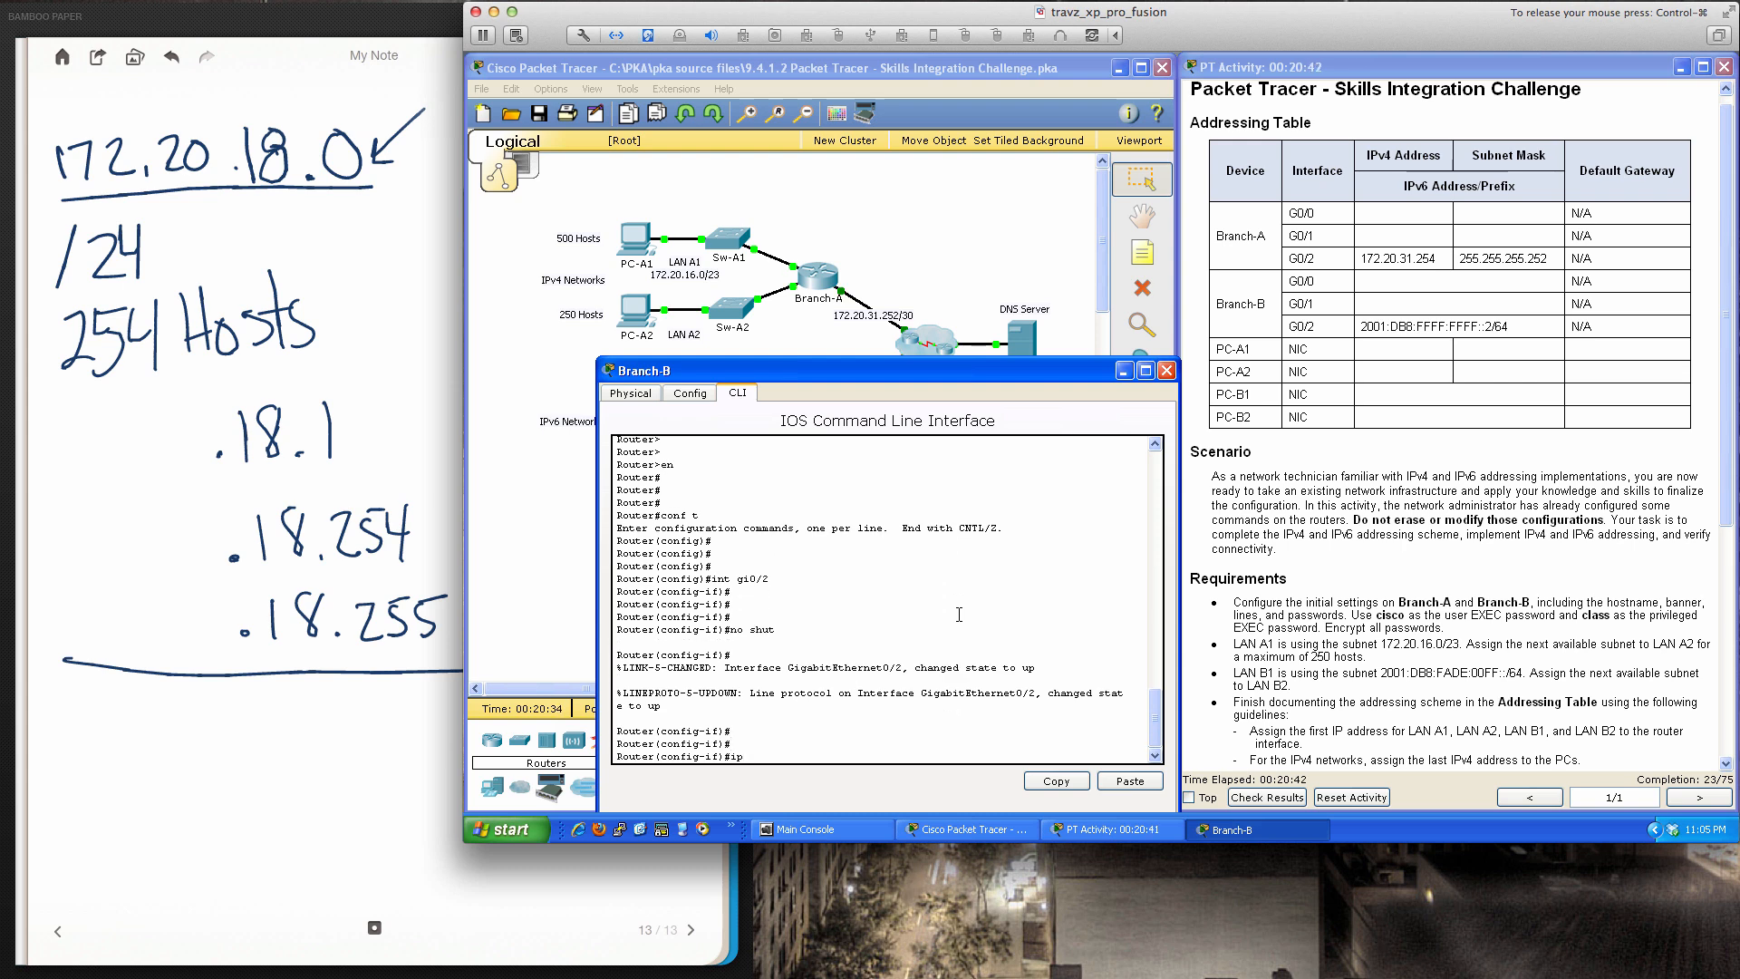
type("v6 add")
key("Tab")
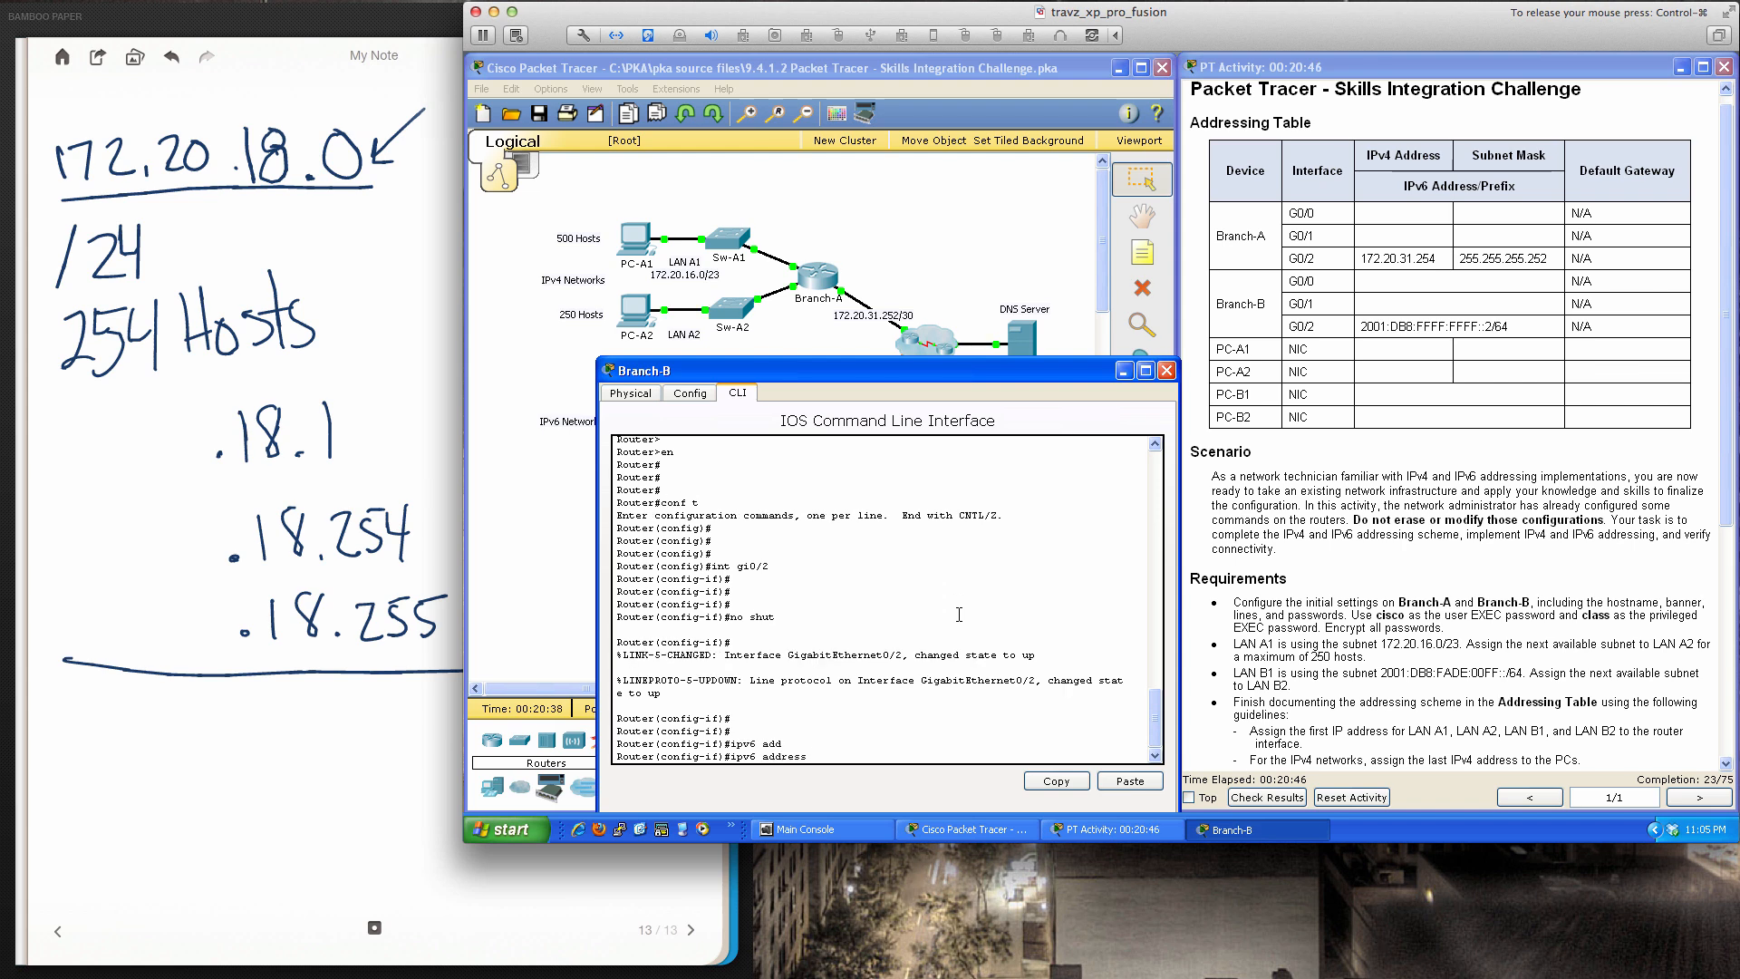
type("2001:db8:ffff:ffff")
type("::2/64")
key("Return")
Describe G0/2 as 'Interface to WAN', then bring the handwritten notes forward
type("des")
key("Tab")
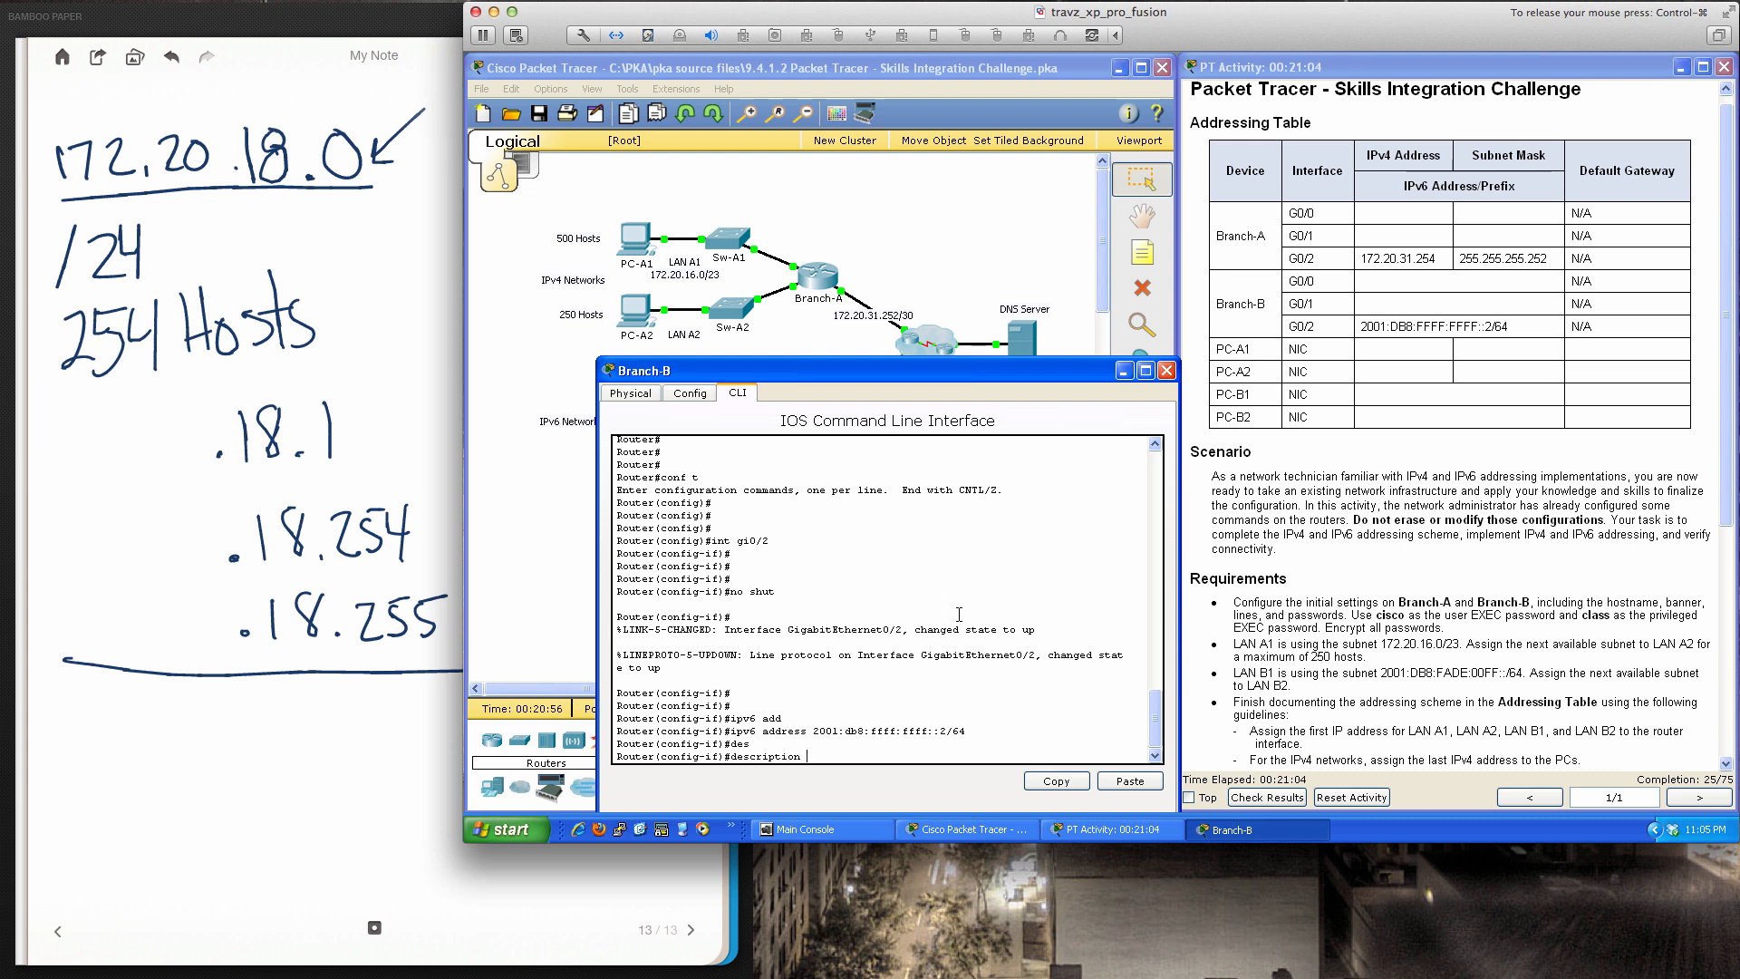
left_click_drag(983, 370, 940, 351)
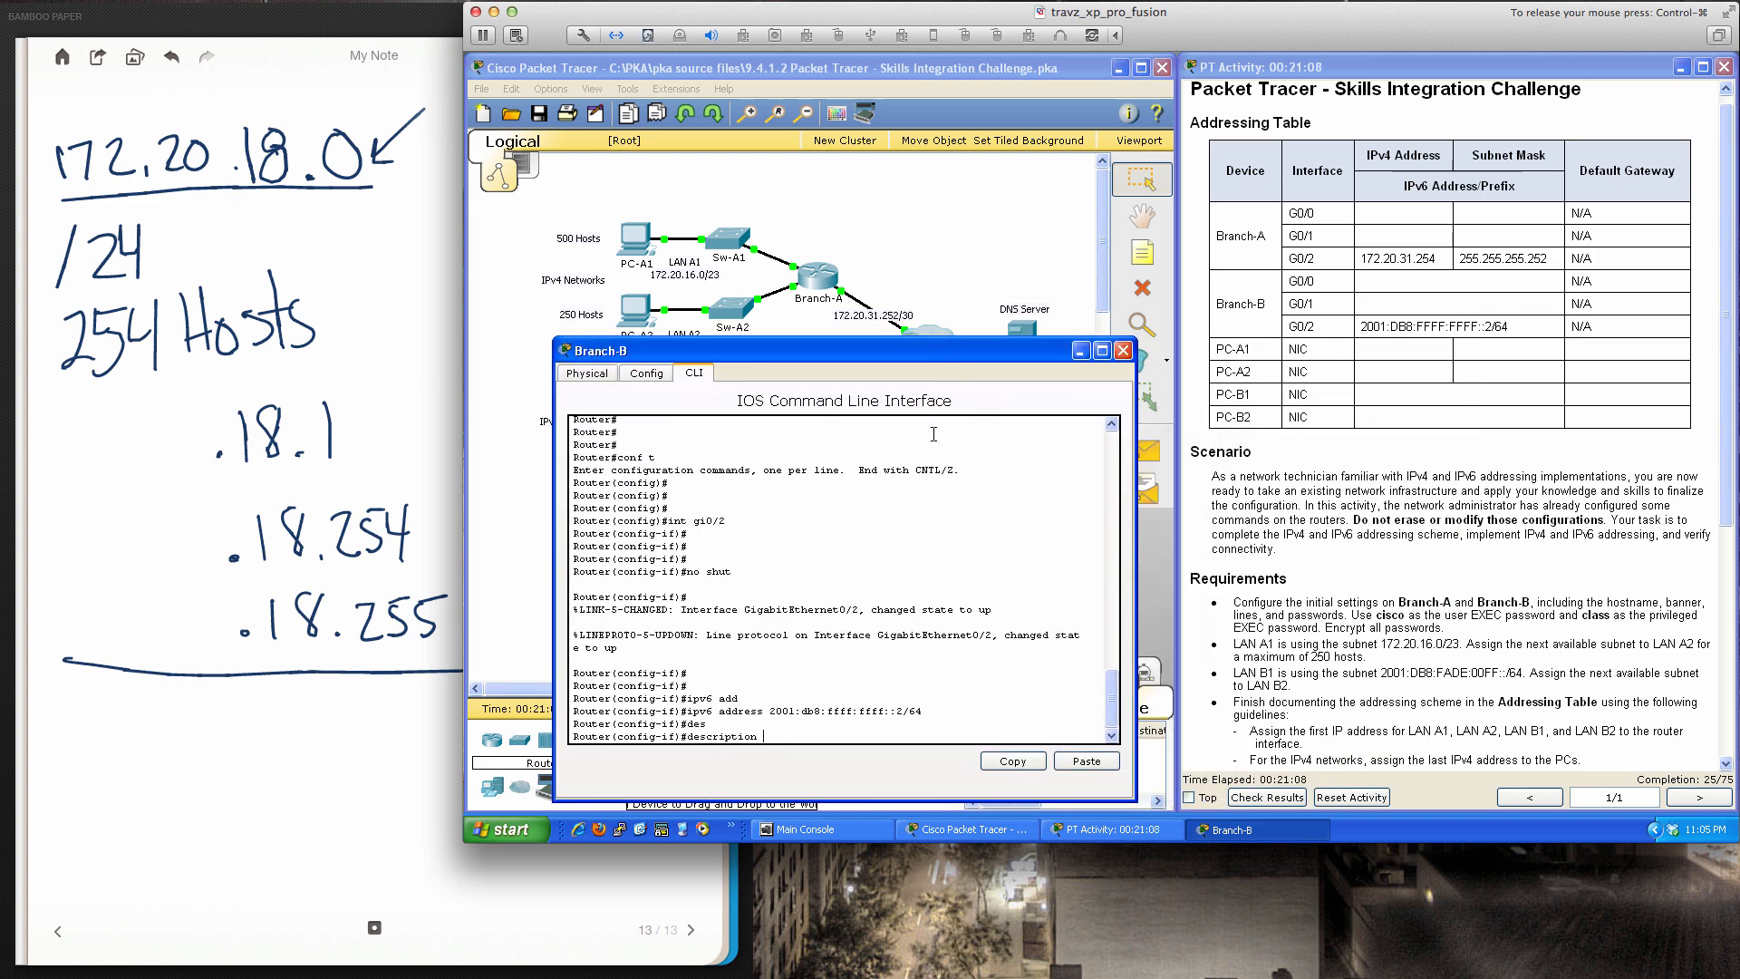
type("Interface to WAN")
key("Return")
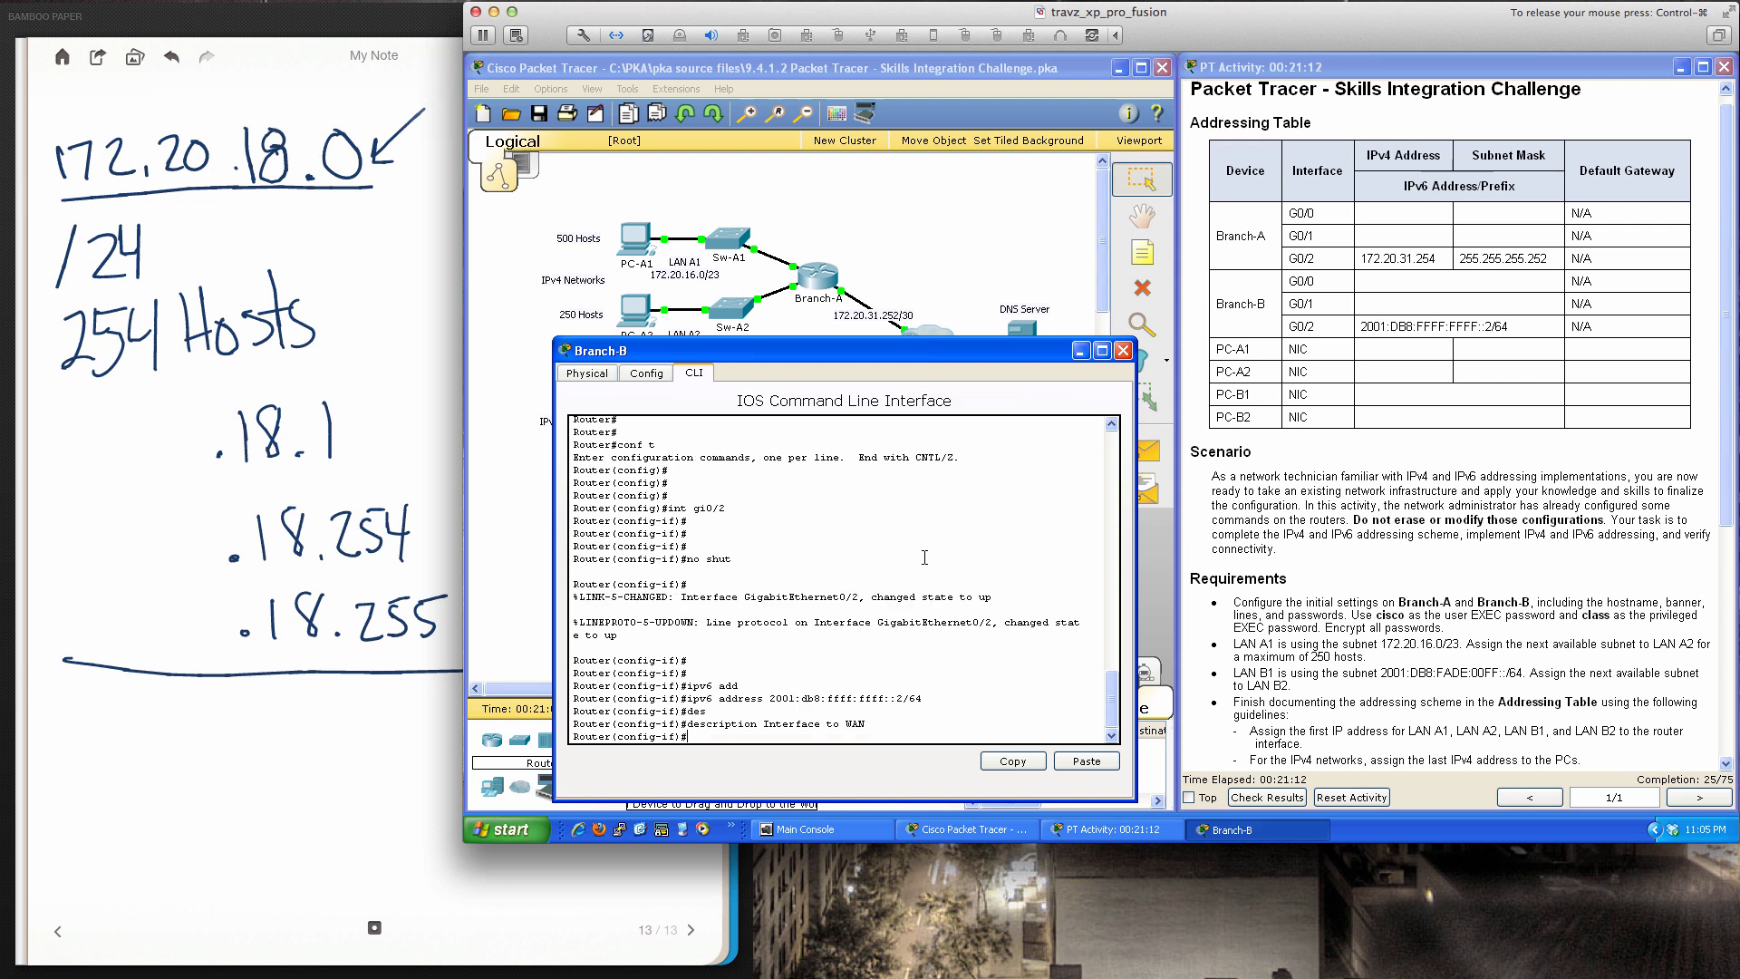
key("Return")
key("Return")
key("Return")
key("Return")
key("Return")
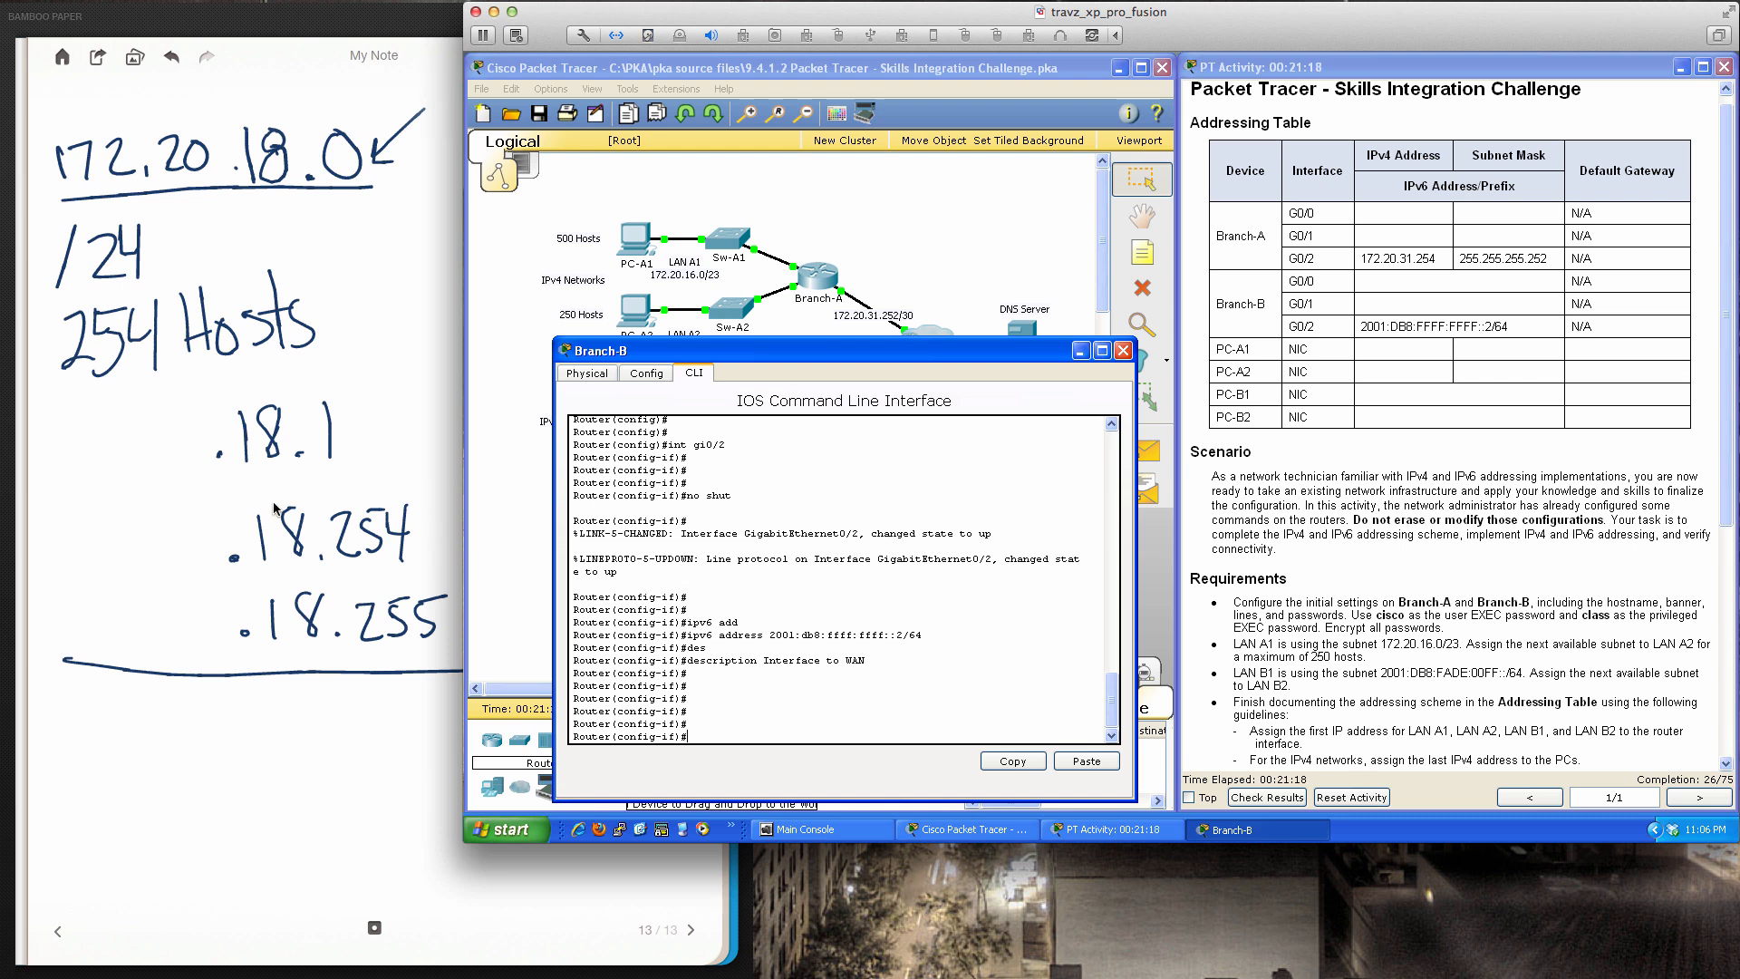
left_click(333, 652)
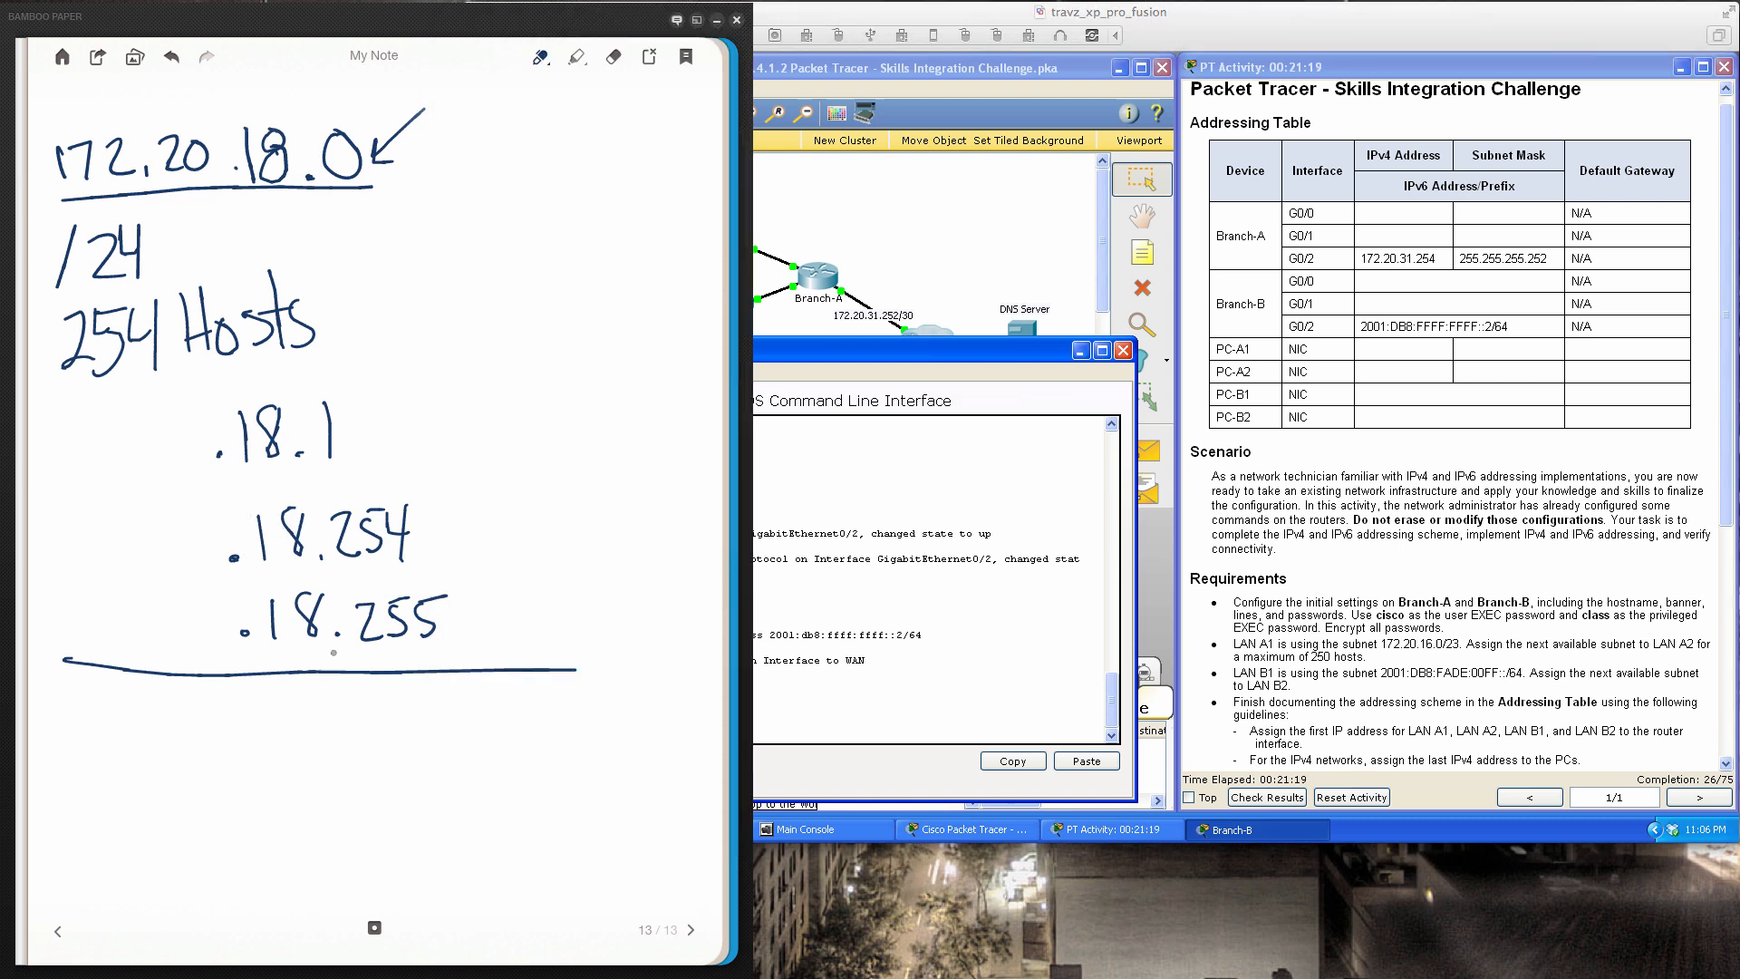
Start a blank note page headed IPv6
left_click(690, 930)
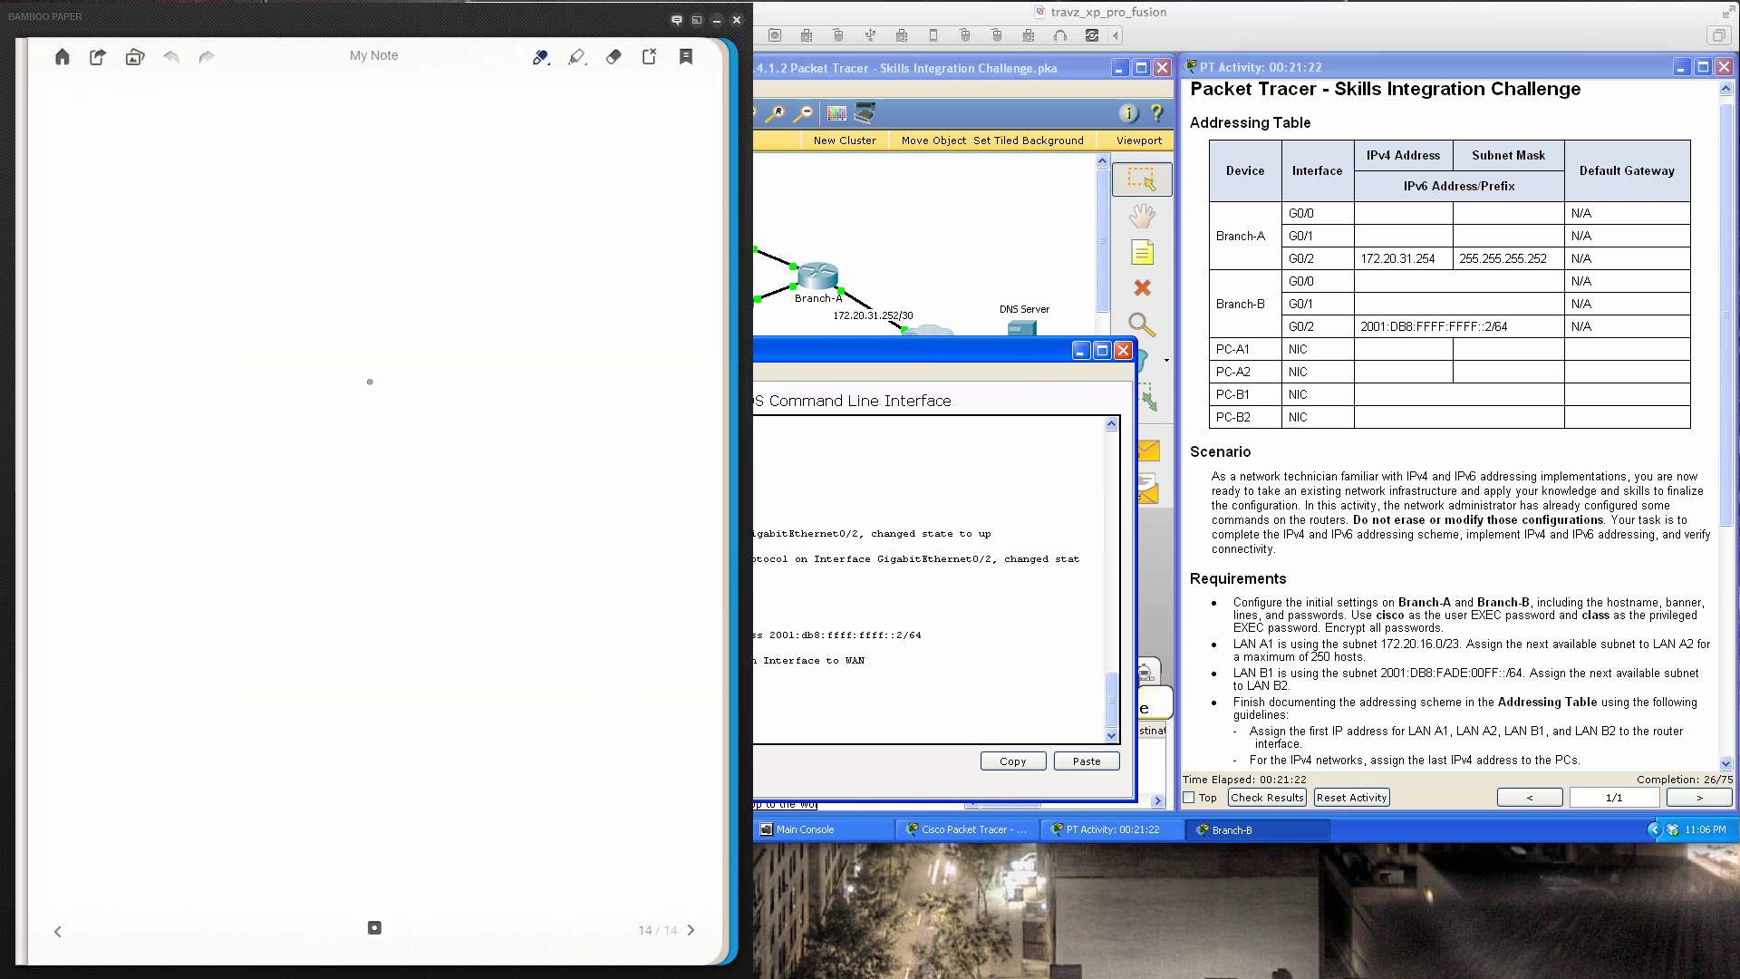
left_click_drag(274, 152, 277, 201)
left_click_drag(248, 158, 301, 147)
mouse_move(253, 215)
left_mouse_down()
mouse_move(313, 207)
mouse_move(311, 149)
mouse_move(319, 179)
left_mouse_up()
mouse_move(350, 183)
left_mouse_down()
mouse_move(358, 205)
mouse_move(371, 171)
mouse_move(431, 178)
mouse_move(400, 185)
left_mouse_up()
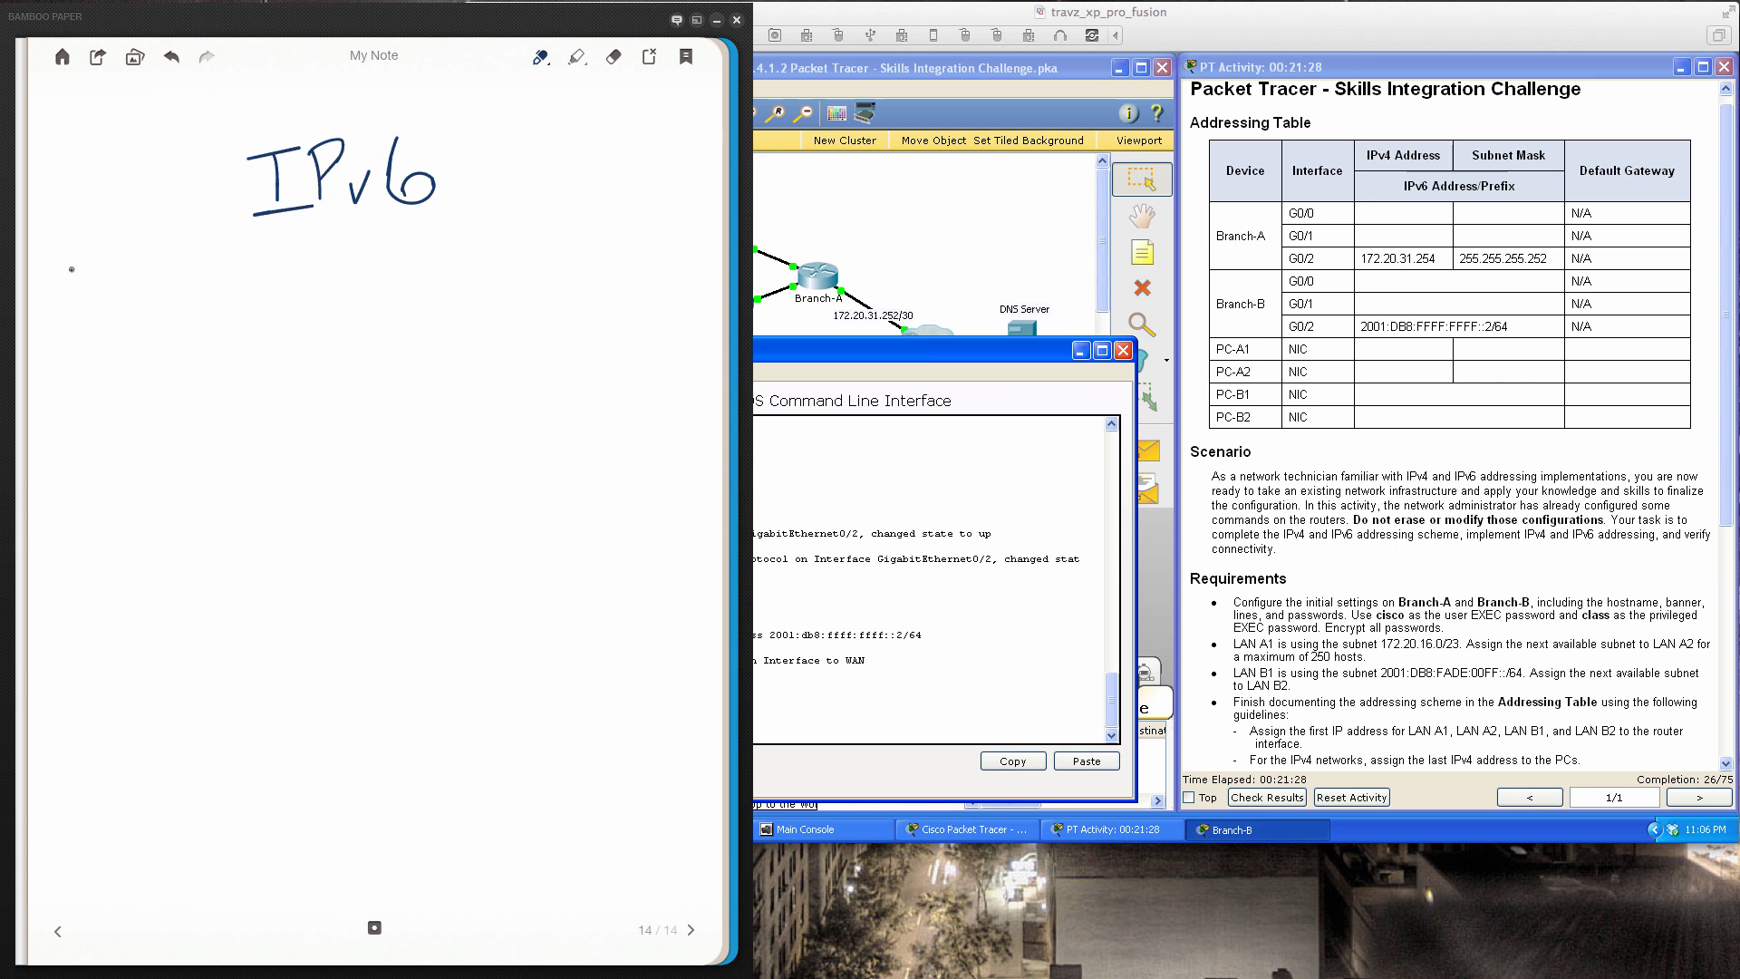
Write 128-bits below the IPv6 heading
left_click_drag(71, 269, 73, 302)
left_click_drag(90, 263, 116, 288)
left_click_drag(132, 256, 178, 275)
mouse_move(193, 223)
left_mouse_down()
mouse_move(214, 270)
mouse_move(199, 287)
left_mouse_up()
mouse_move(228, 267)
left_mouse_down()
mouse_move(246, 280)
mouse_move(259, 257)
left_mouse_up()
left_click(226, 255)
left_click_drag(284, 250, 270, 282)
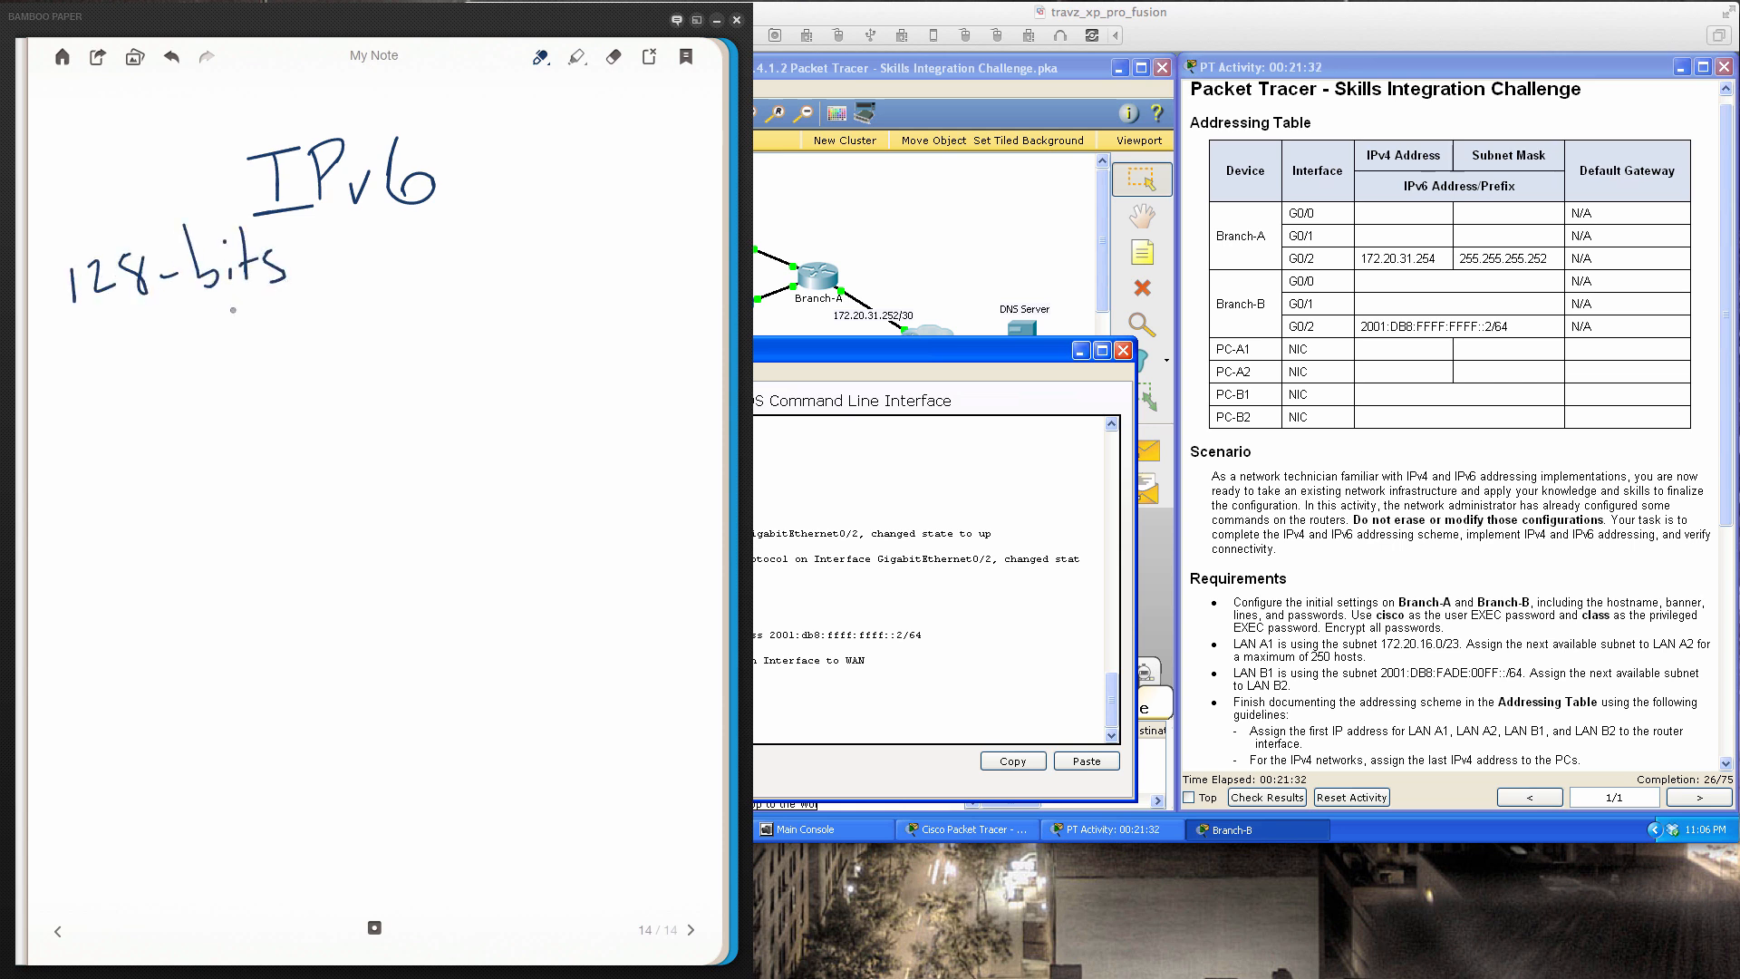
Write 8 Hextets below 128-bits
mouse_move(107, 329)
left_mouse_down()
mouse_move(105, 364)
mouse_move(113, 332)
mouse_move(154, 368)
left_mouse_up()
left_click_drag(170, 308, 168, 346)
left_click_drag(176, 348, 202, 357)
mouse_move(209, 335)
left_mouse_down()
mouse_move(232, 355)
mouse_move(212, 360)
left_mouse_up()
mouse_move(254, 299)
left_mouse_down()
mouse_move(254, 355)
mouse_move(261, 331)
mouse_move(294, 353)
left_mouse_up()
left_click_drag(308, 290, 313, 348)
mouse_move(292, 337)
left_mouse_down()
mouse_move(326, 328)
mouse_move(335, 355)
left_mouse_up()
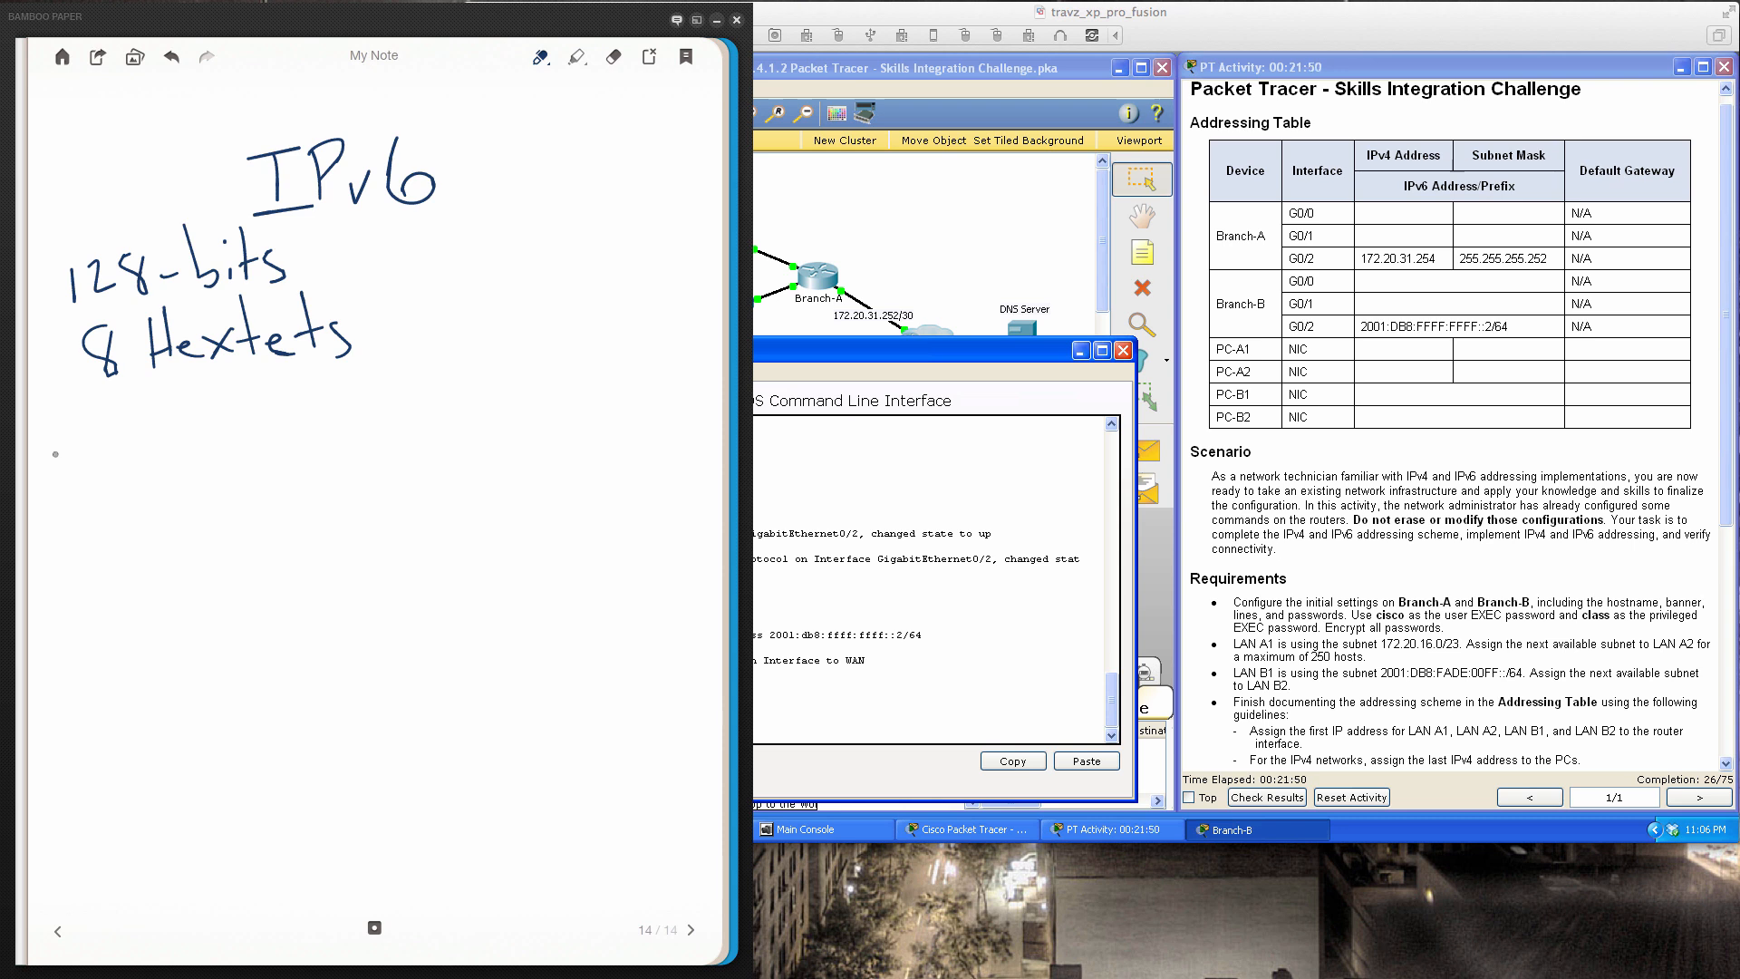
Write the prefix 2001:DB8:FADE below 8 Hextets
mouse_move(55, 447)
left_mouse_down()
mouse_move(74, 487)
mouse_move(88, 451)
mouse_move(141, 478)
left_mouse_up()
left_click(171, 451)
left_click(169, 473)
mouse_move(190, 434)
left_mouse_down()
mouse_move(187, 486)
mouse_move(220, 483)
mouse_move(261, 435)
left_mouse_up()
left_click(290, 447)
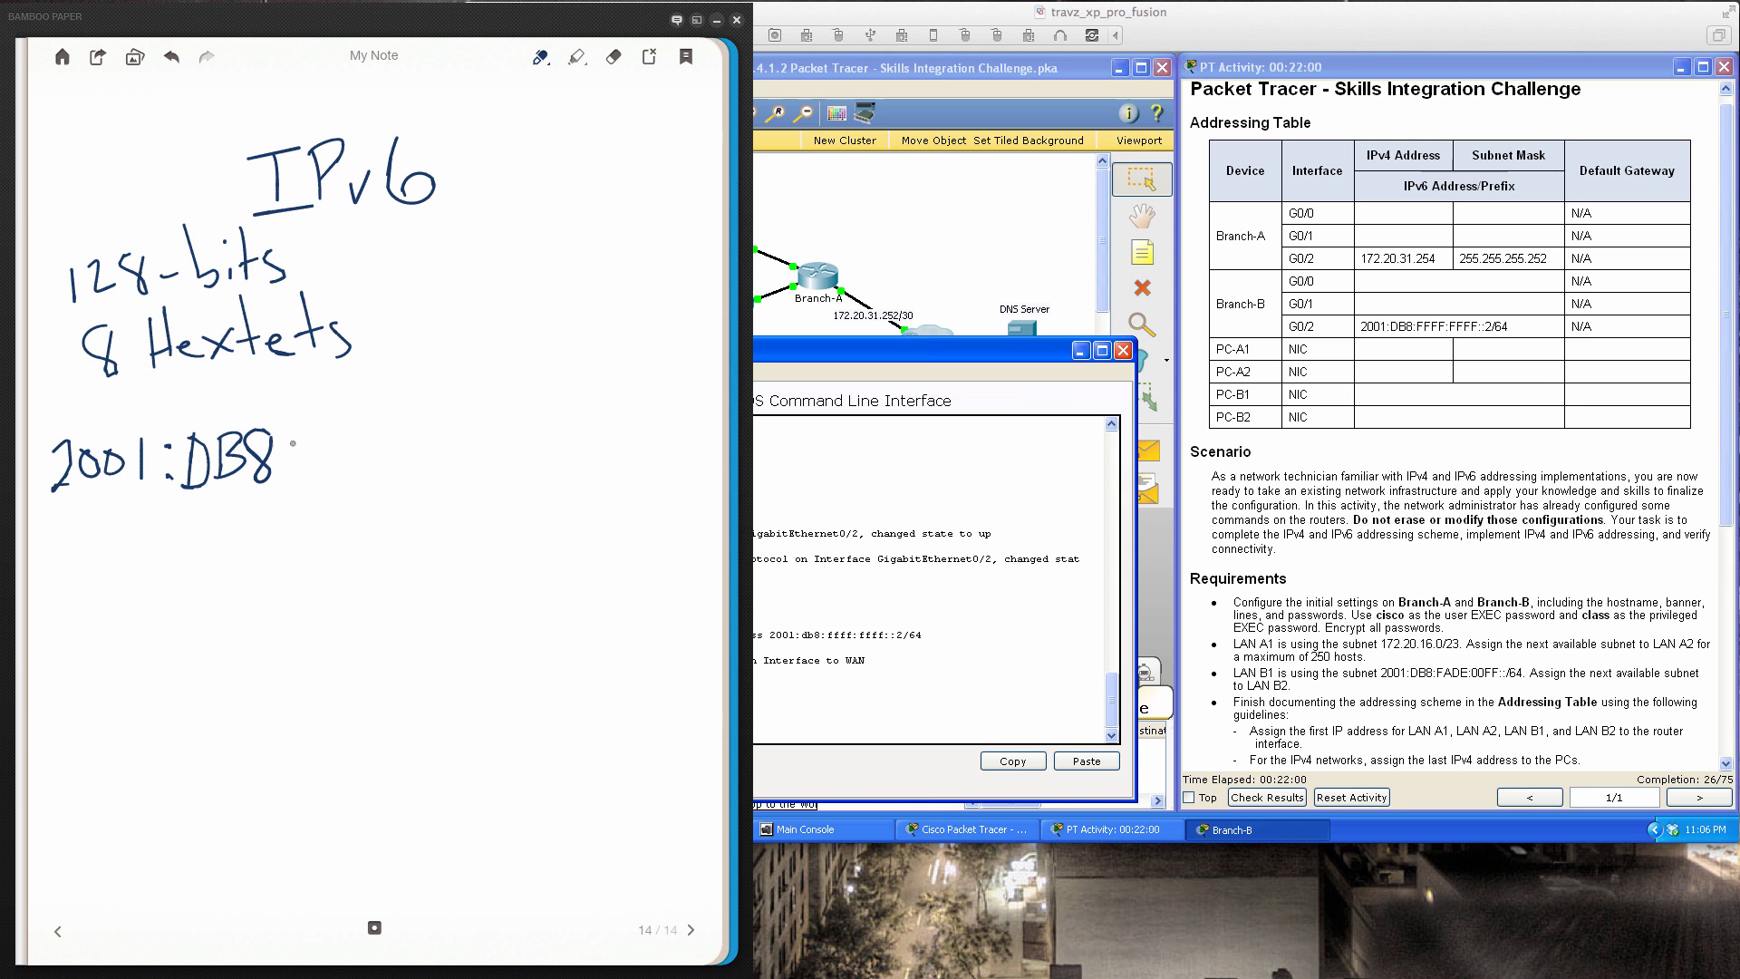
left_click(291, 473)
left_click_drag(313, 427, 310, 472)
mouse_move(312, 426)
left_mouse_down()
mouse_move(343, 423)
mouse_move(339, 446)
left_mouse_up()
mouse_move(335, 475)
left_mouse_down()
mouse_move(350, 438)
mouse_move(366, 471)
left_mouse_up()
left_click_drag(347, 459, 370, 469)
mouse_move(372, 437)
left_mouse_down()
mouse_move(373, 470)
mouse_move(437, 464)
mouse_move(429, 419)
left_mouse_up()
left_click_drag(404, 448, 417, 448)
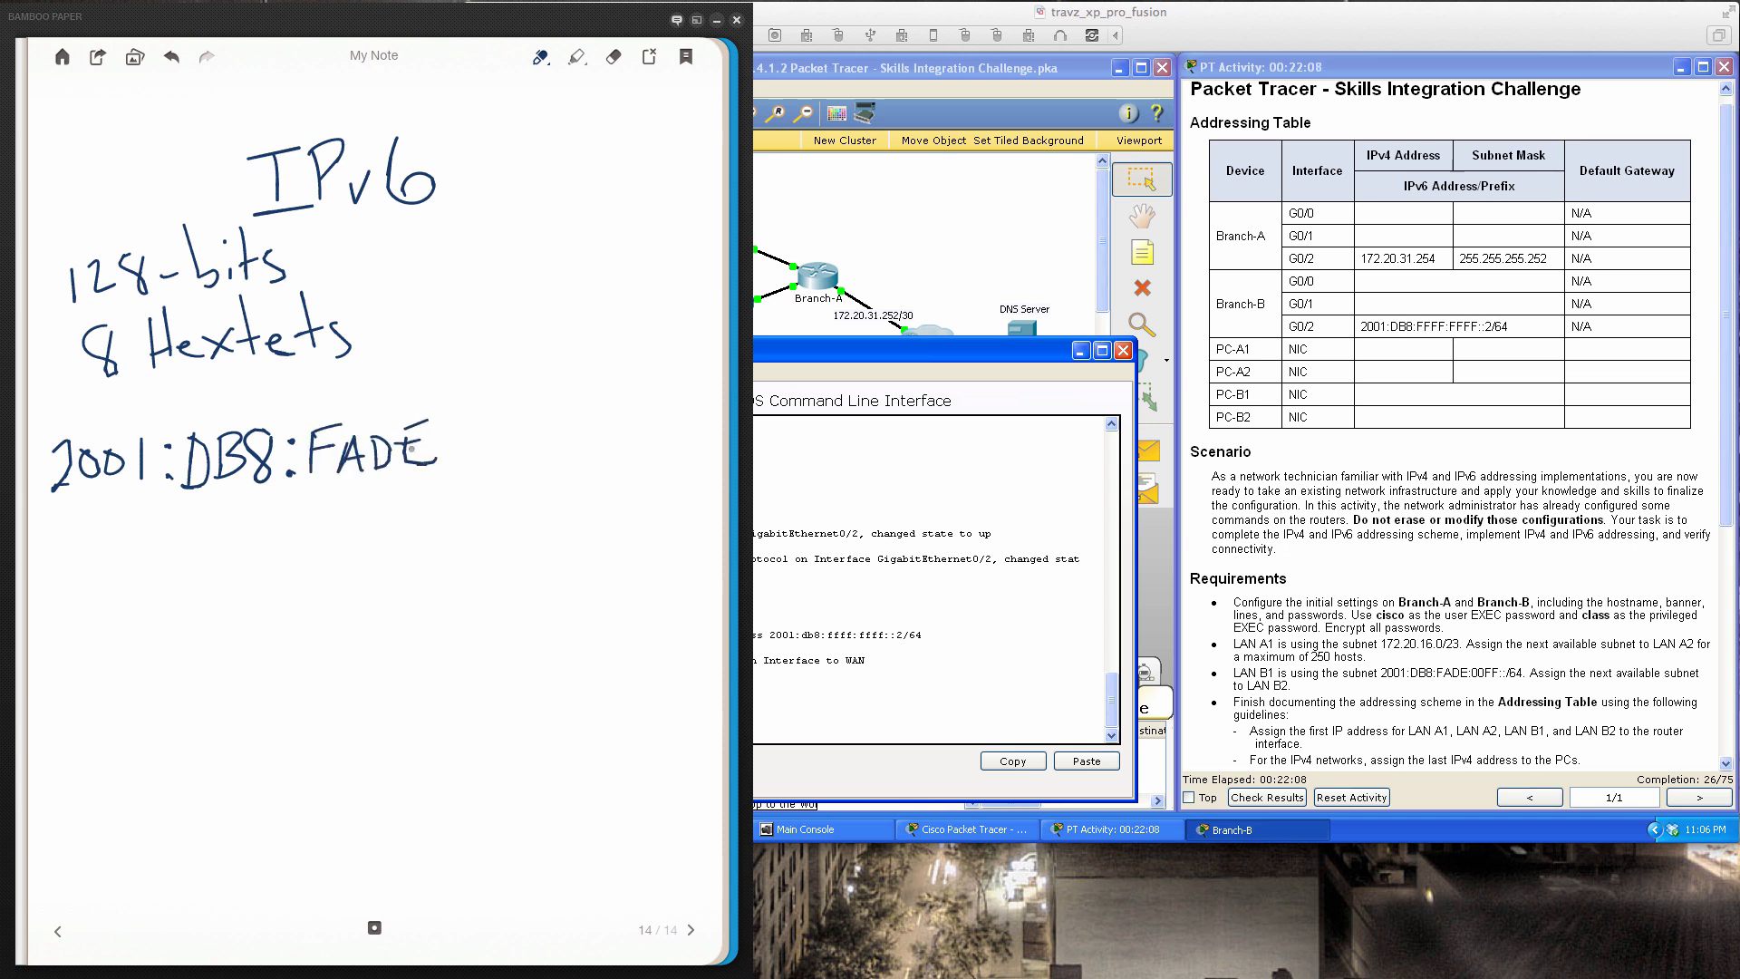
Brace 2001:DB8:FADE and label it 48 bits with an arrow
mouse_move(56, 508)
left_mouse_down()
mouse_move(134, 497)
mouse_move(186, 539)
mouse_move(416, 482)
left_mouse_up()
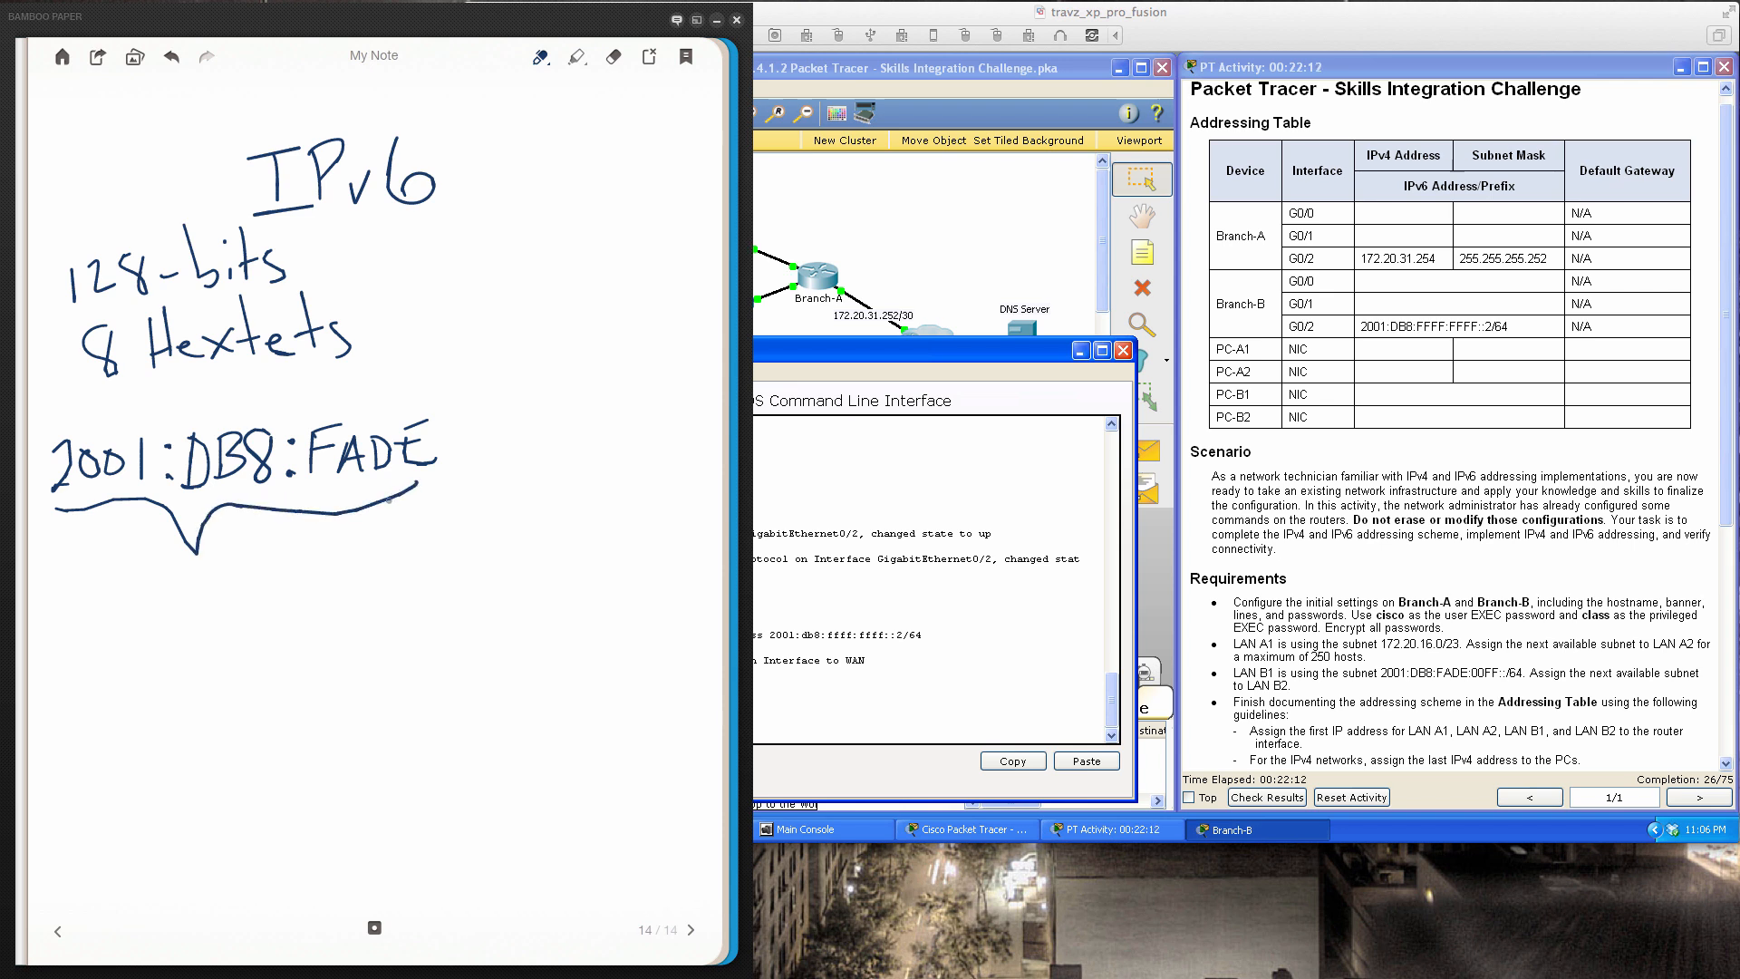
mouse_move(193, 381)
left_mouse_down()
mouse_move(185, 395)
mouse_move(207, 395)
left_mouse_up()
mouse_move(204, 379)
left_mouse_down()
mouse_move(205, 412)
mouse_move(230, 380)
mouse_move(265, 407)
left_mouse_up()
mouse_move(275, 377)
left_mouse_down()
mouse_move(275, 410)
mouse_move(283, 388)
left_mouse_up()
mouse_move(301, 388)
left_mouse_down()
mouse_move(287, 409)
mouse_move(317, 393)
mouse_move(346, 414)
left_mouse_up()
mouse_move(185, 396)
left_mouse_down()
mouse_move(124, 434)
mouse_move(143, 428)
left_mouse_up()
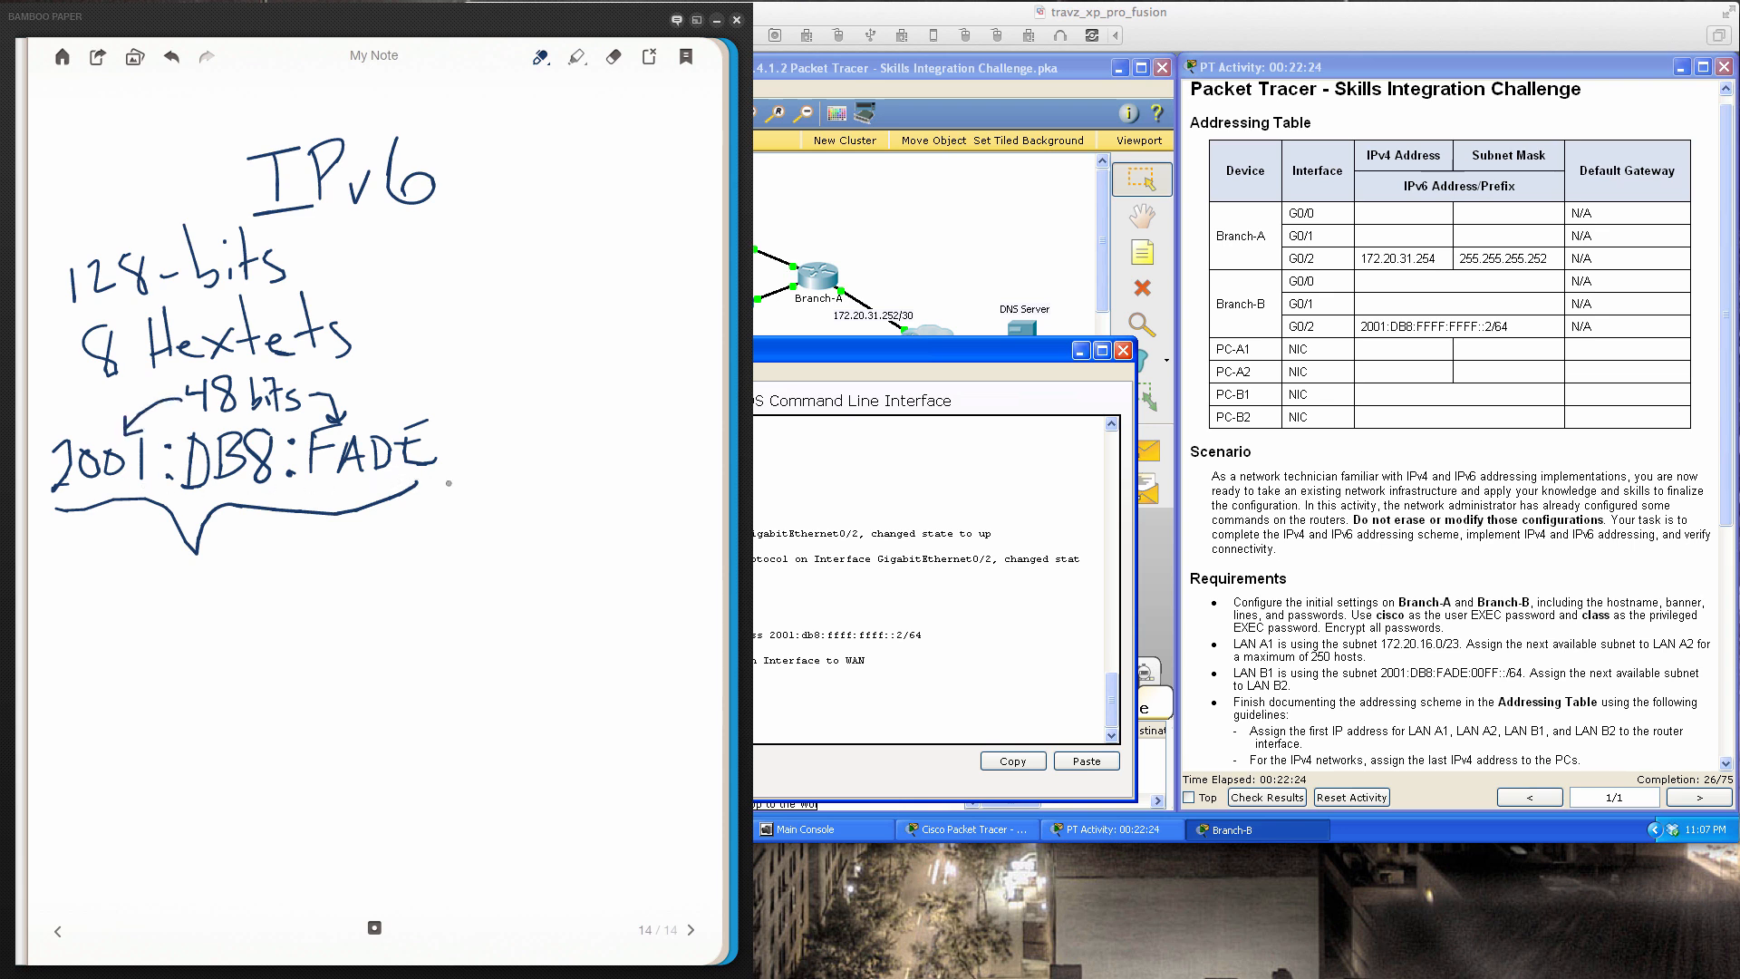
Extend the handwritten IPv6 prefix to 2001:DB8:FADE:00FF::/64
left_click(450, 430)
left_click(452, 459)
mouse_move(193, 569)
left_mouse_down()
mouse_move(213, 568)
mouse_move(216, 608)
left_mouse_up()
mouse_move(495, 545)
left_mouse_down()
mouse_move(488, 581)
mouse_move(519, 586)
left_mouse_up()
mouse_move(477, 429)
left_mouse_down()
mouse_move(532, 456)
mouse_move(559, 413)
left_mouse_up()
left_click_drag(529, 442, 562, 455)
mouse_move(564, 426)
left_mouse_down()
mouse_move(590, 410)
mouse_move(577, 434)
left_mouse_up()
left_click(598, 460)
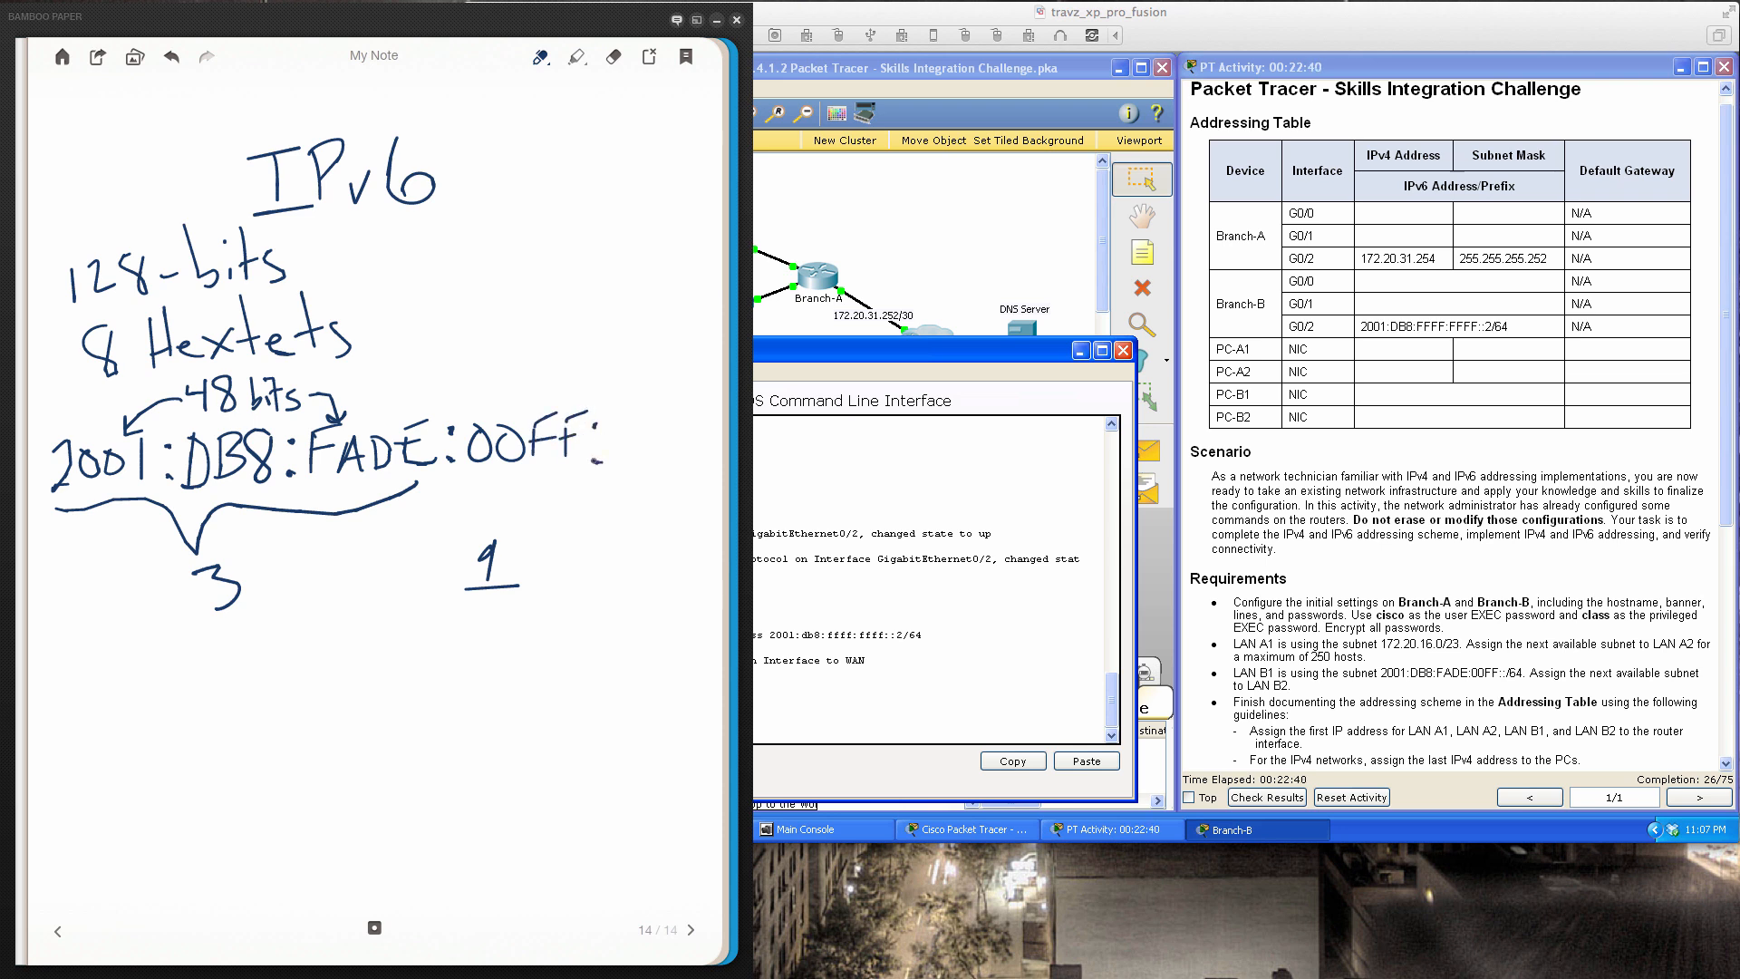
left_click(620, 427)
left_click(623, 460)
mouse_move(658, 400)
left_mouse_down()
mouse_move(633, 468)
mouse_move(693, 430)
mouse_move(687, 467)
left_mouse_up()
Arrow down from 00FF and write the next subnet :0100::/64 below it
left_click_drag(517, 469, 504, 634)
mouse_move(495, 606)
left_mouse_down()
mouse_move(504, 635)
mouse_move(541, 615)
left_mouse_up()
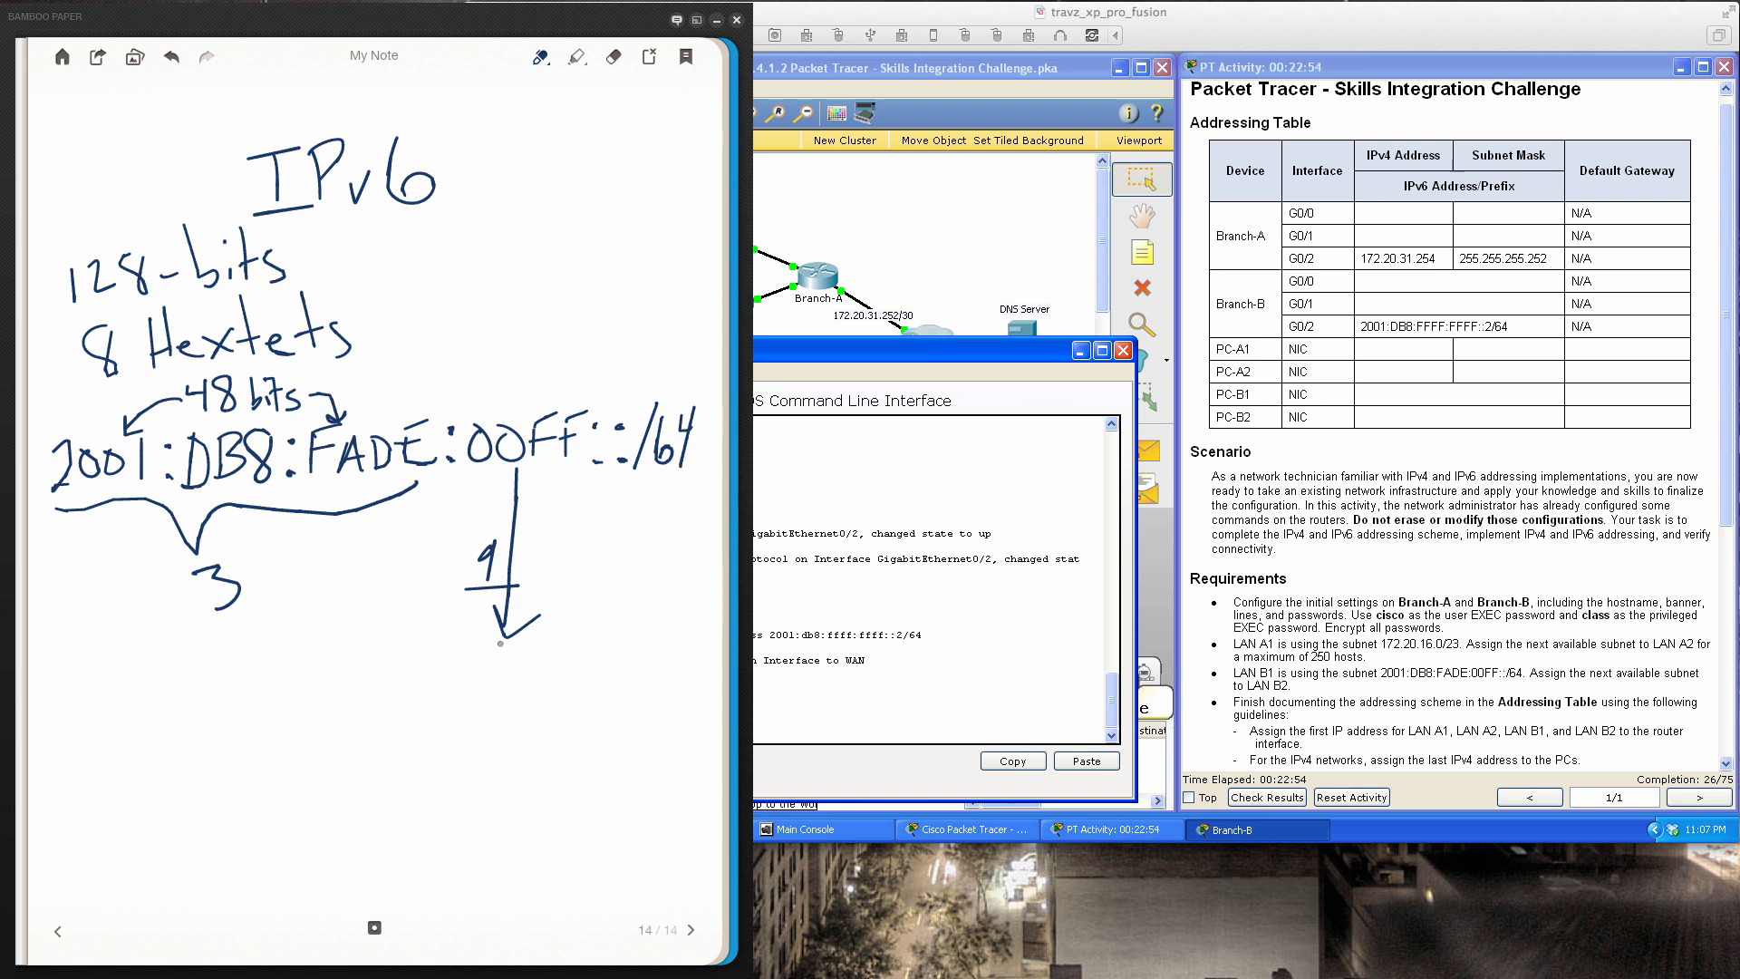
left_click_drag(527, 470, 574, 469)
left_click_drag(475, 689, 482, 689)
mouse_move(502, 661)
left_mouse_down()
mouse_move(531, 686)
mouse_move(563, 657)
mouse_move(591, 686)
mouse_move(581, 660)
mouse_move(541, 691)
left_mouse_up()
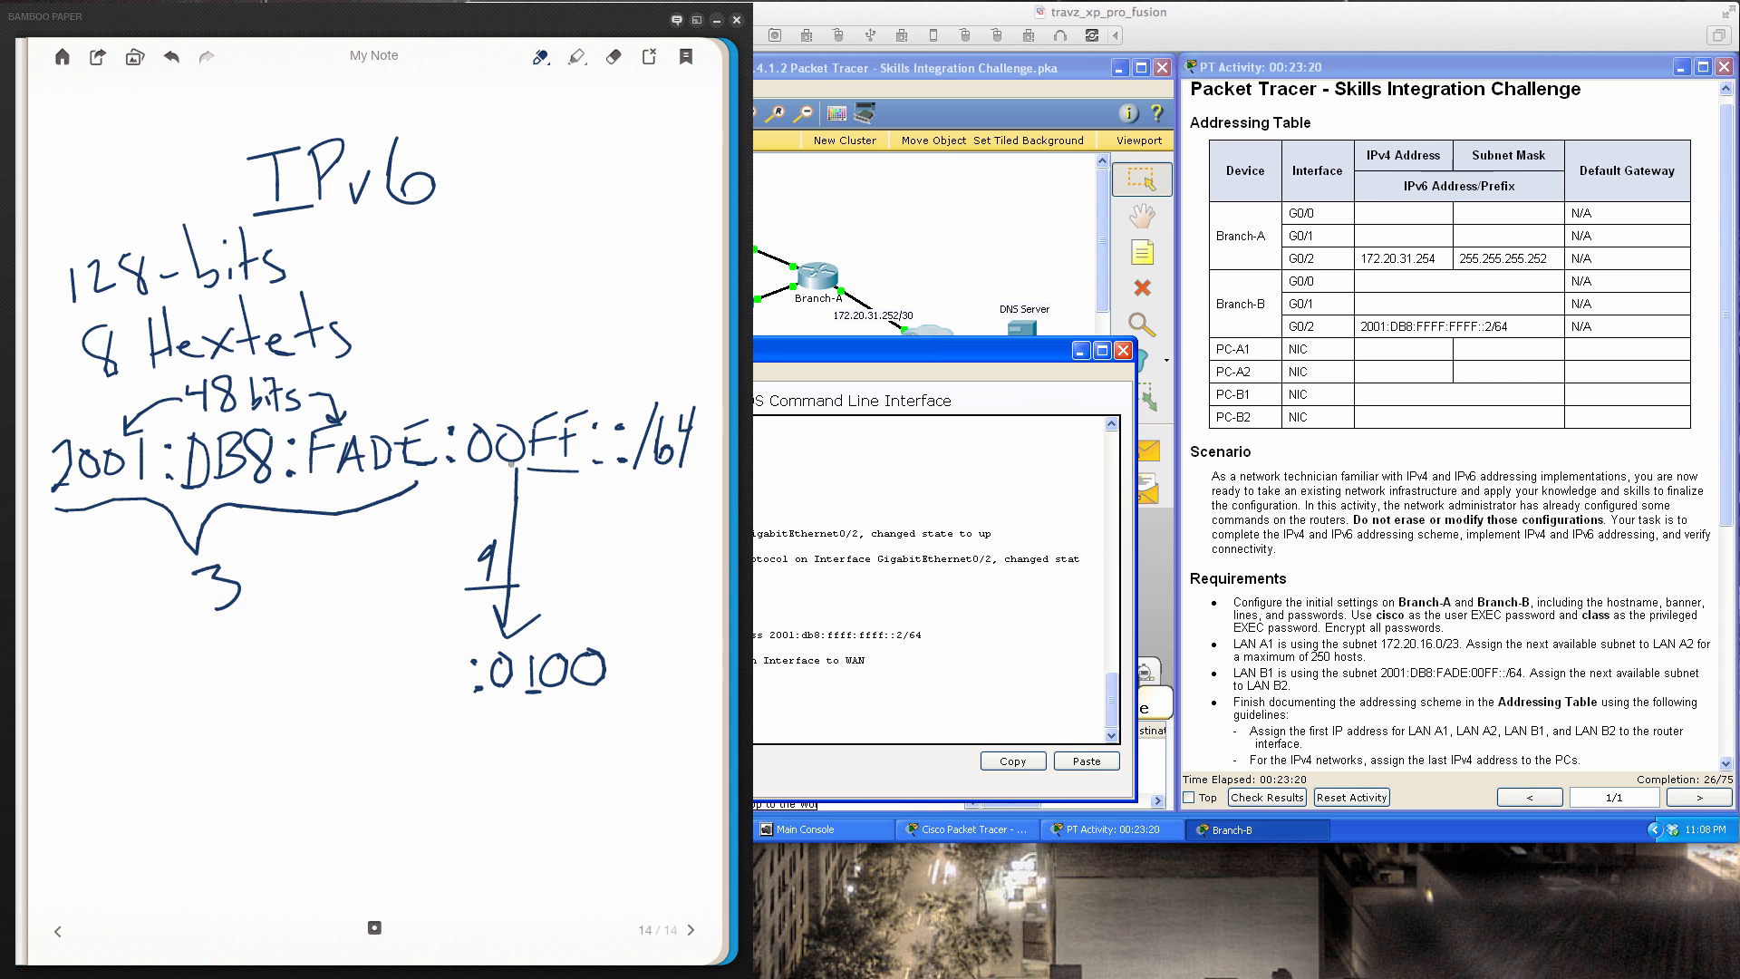
left_click_drag(527, 463, 571, 461)
left_click_drag(469, 713, 602, 713)
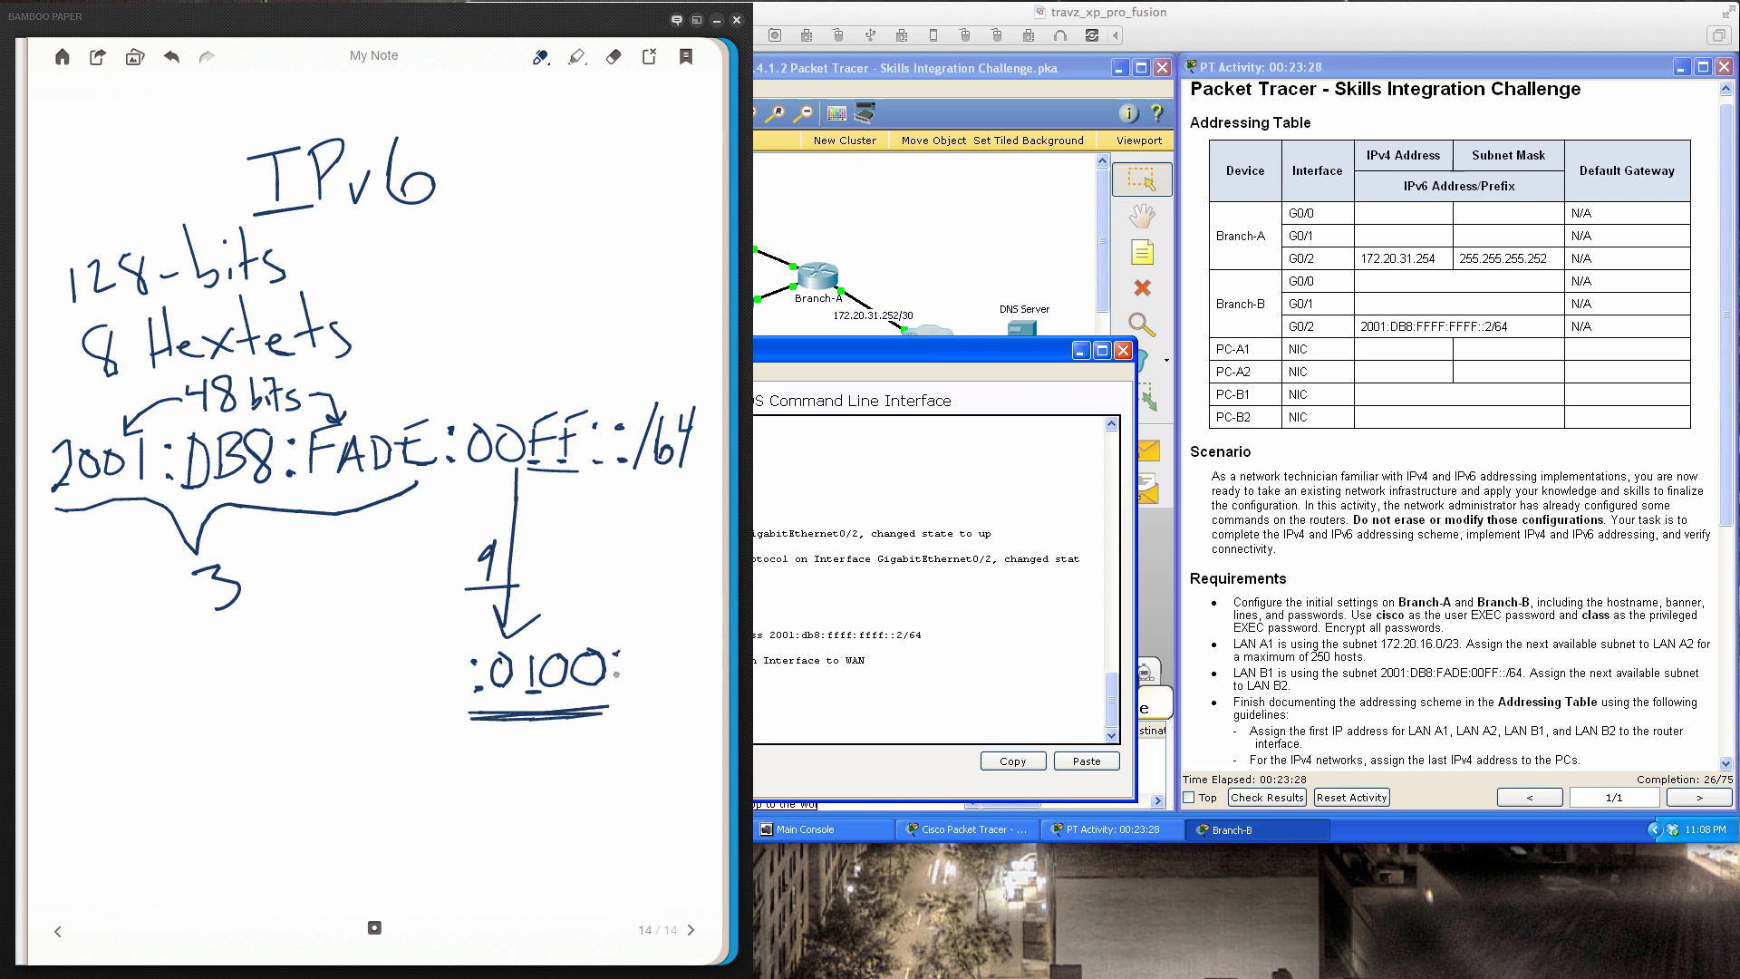
mouse_move(637, 649)
left_mouse_down()
mouse_move(636, 678)
mouse_move(658, 684)
mouse_move(707, 657)
left_mouse_up()
left_click_drag(709, 636, 706, 686)
mouse_move(259, 594)
left_mouse_down()
mouse_move(351, 672)
mouse_move(371, 659)
left_mouse_up()
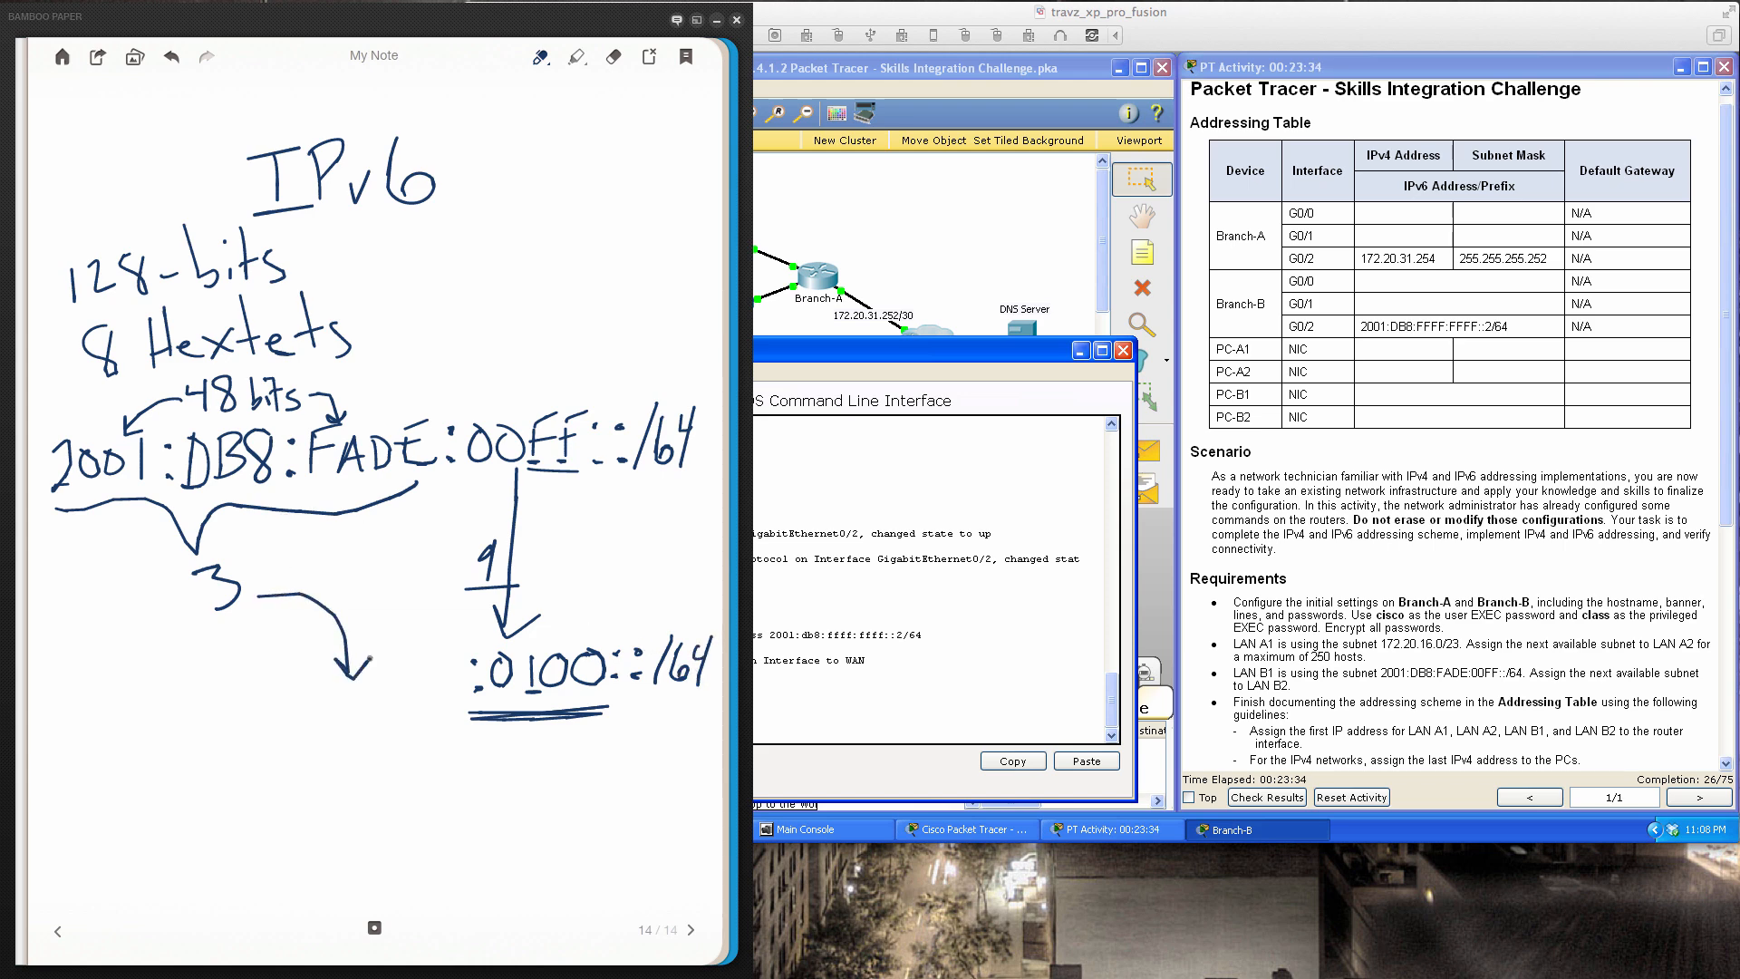
left_click_drag(238, 703, 444, 694)
Circle :0100:: and list subnets :0001, 2, 3, 4 beneath it, then return to Packet Tracer
mouse_move(572, 625)
left_mouse_down()
mouse_move(506, 620)
mouse_move(457, 725)
mouse_move(598, 730)
mouse_move(637, 672)
mouse_move(600, 619)
mouse_move(544, 612)
left_mouse_up()
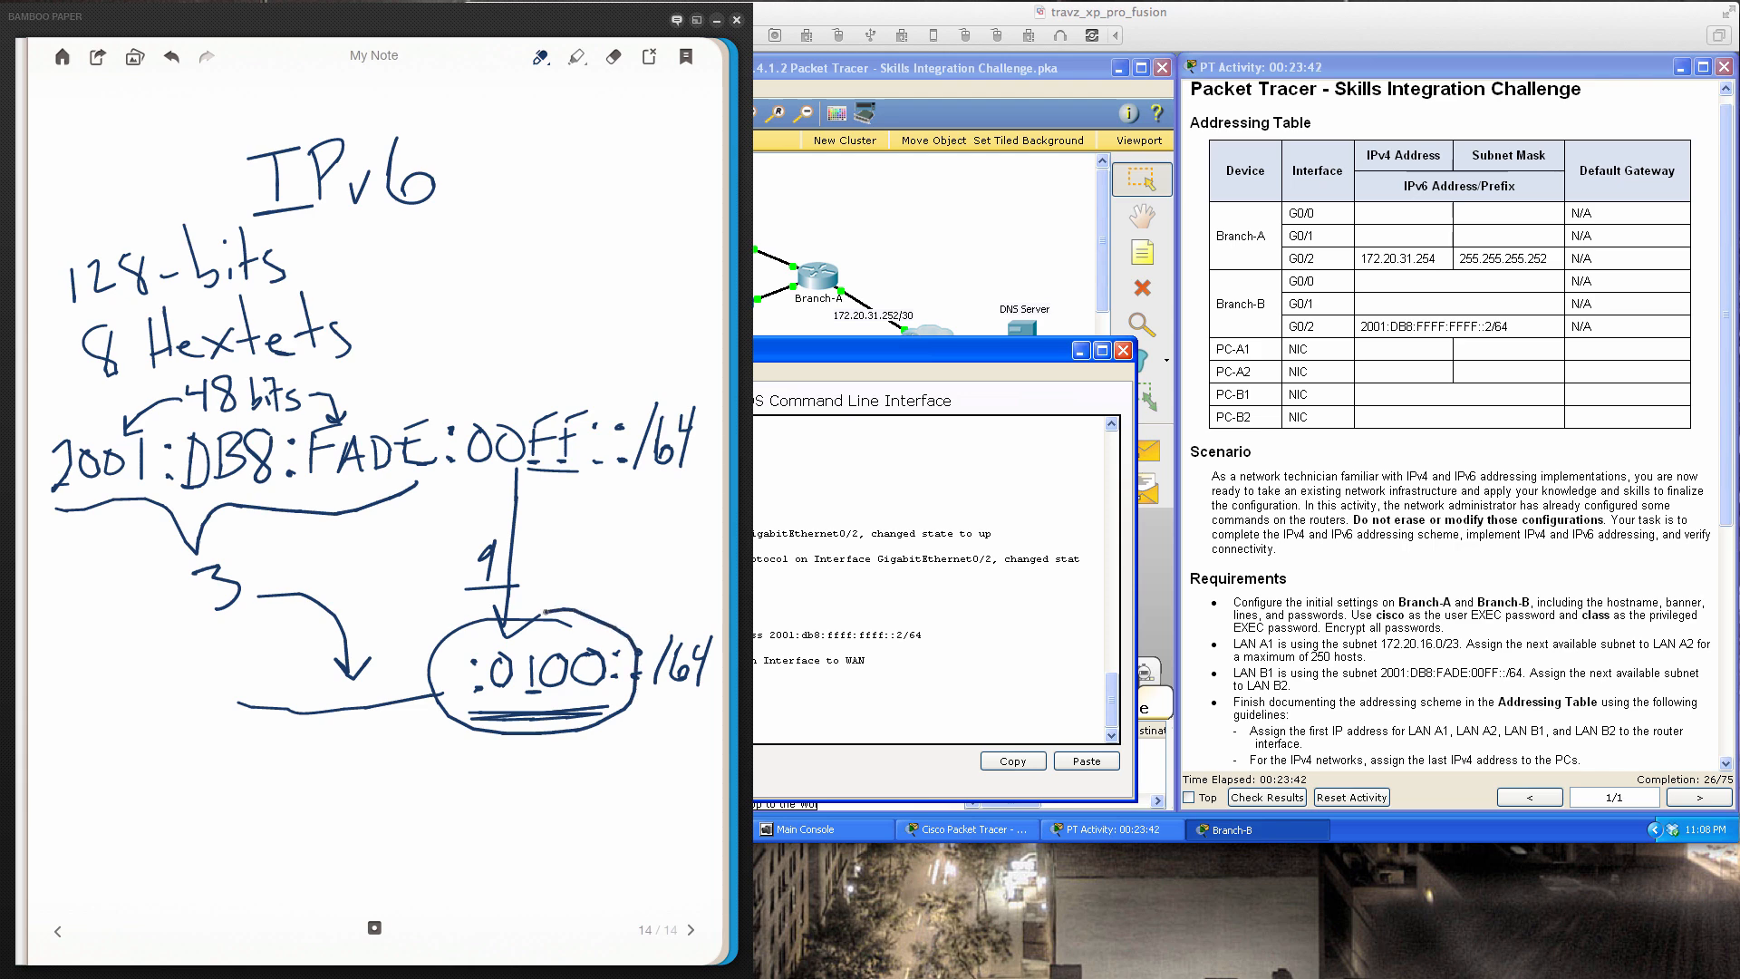
left_click(469, 770)
left_click(467, 801)
mouse_move(503, 776)
left_mouse_down()
mouse_move(488, 787)
mouse_move(517, 797)
mouse_move(537, 776)
mouse_move(547, 801)
mouse_move(562, 778)
left_mouse_up()
left_click_drag(576, 770, 576, 796)
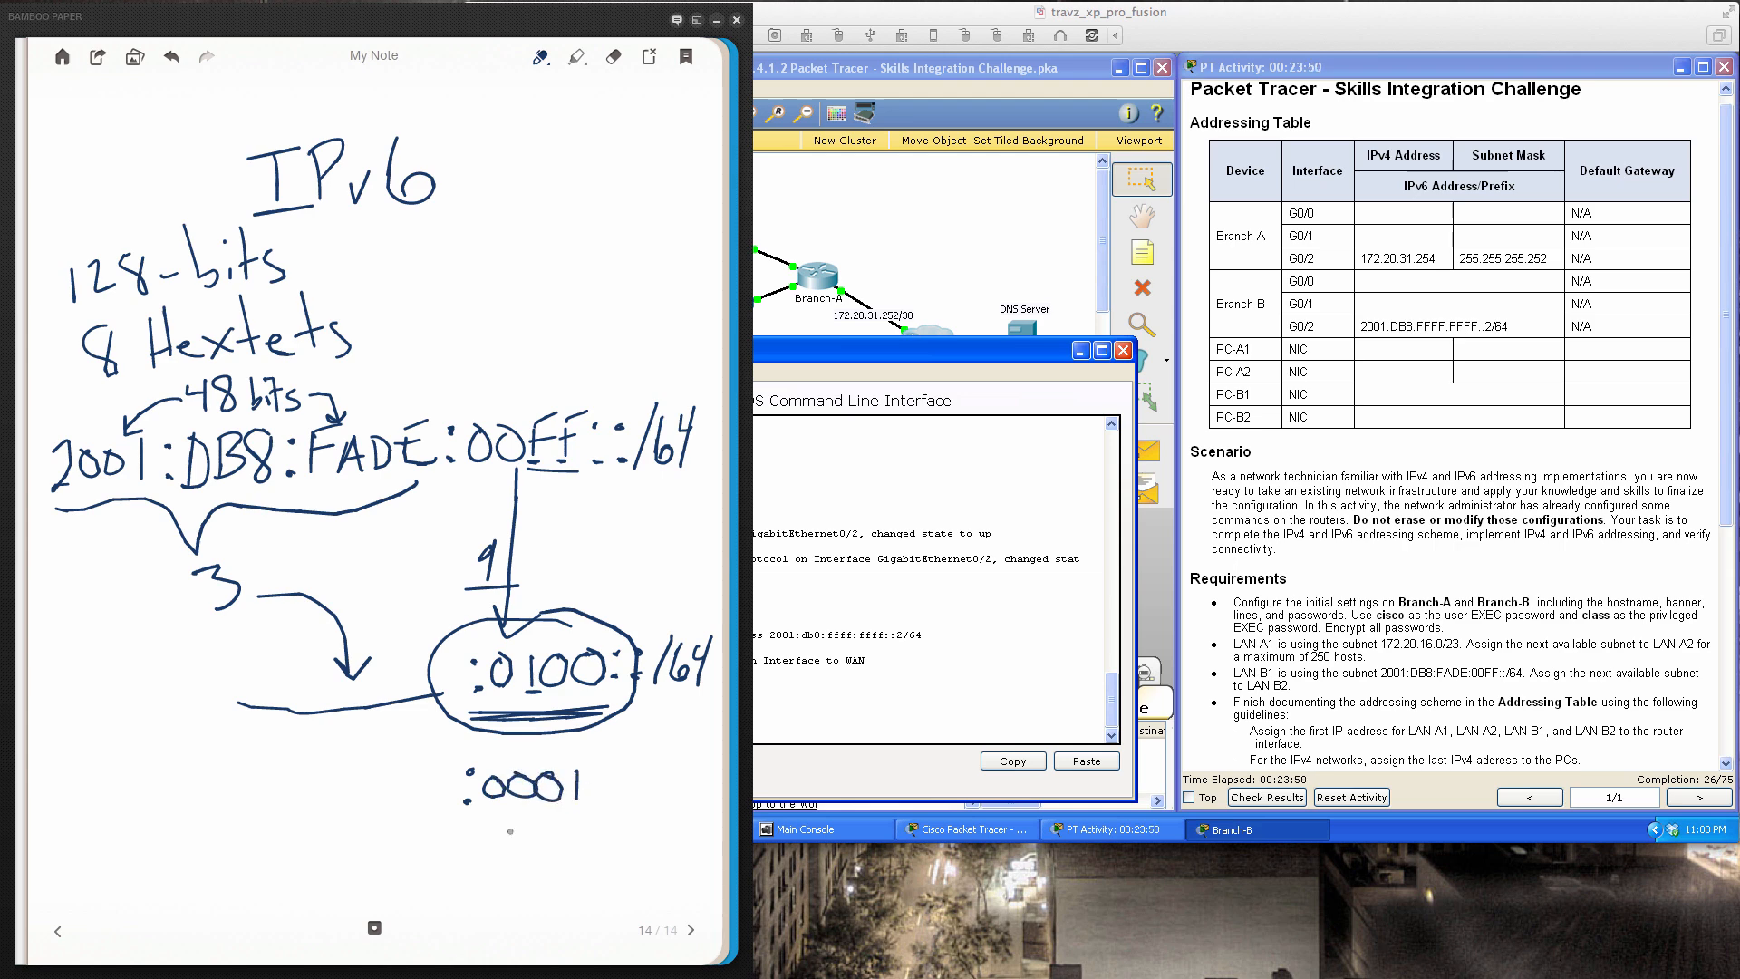
mouse_move(572, 816)
left_mouse_down()
mouse_move(586, 840)
mouse_move(566, 876)
mouse_move(586, 891)
left_mouse_up()
left_click_drag(580, 875, 578, 903)
left_click_drag(512, 373, 508, 427)
left_click(823, 685)
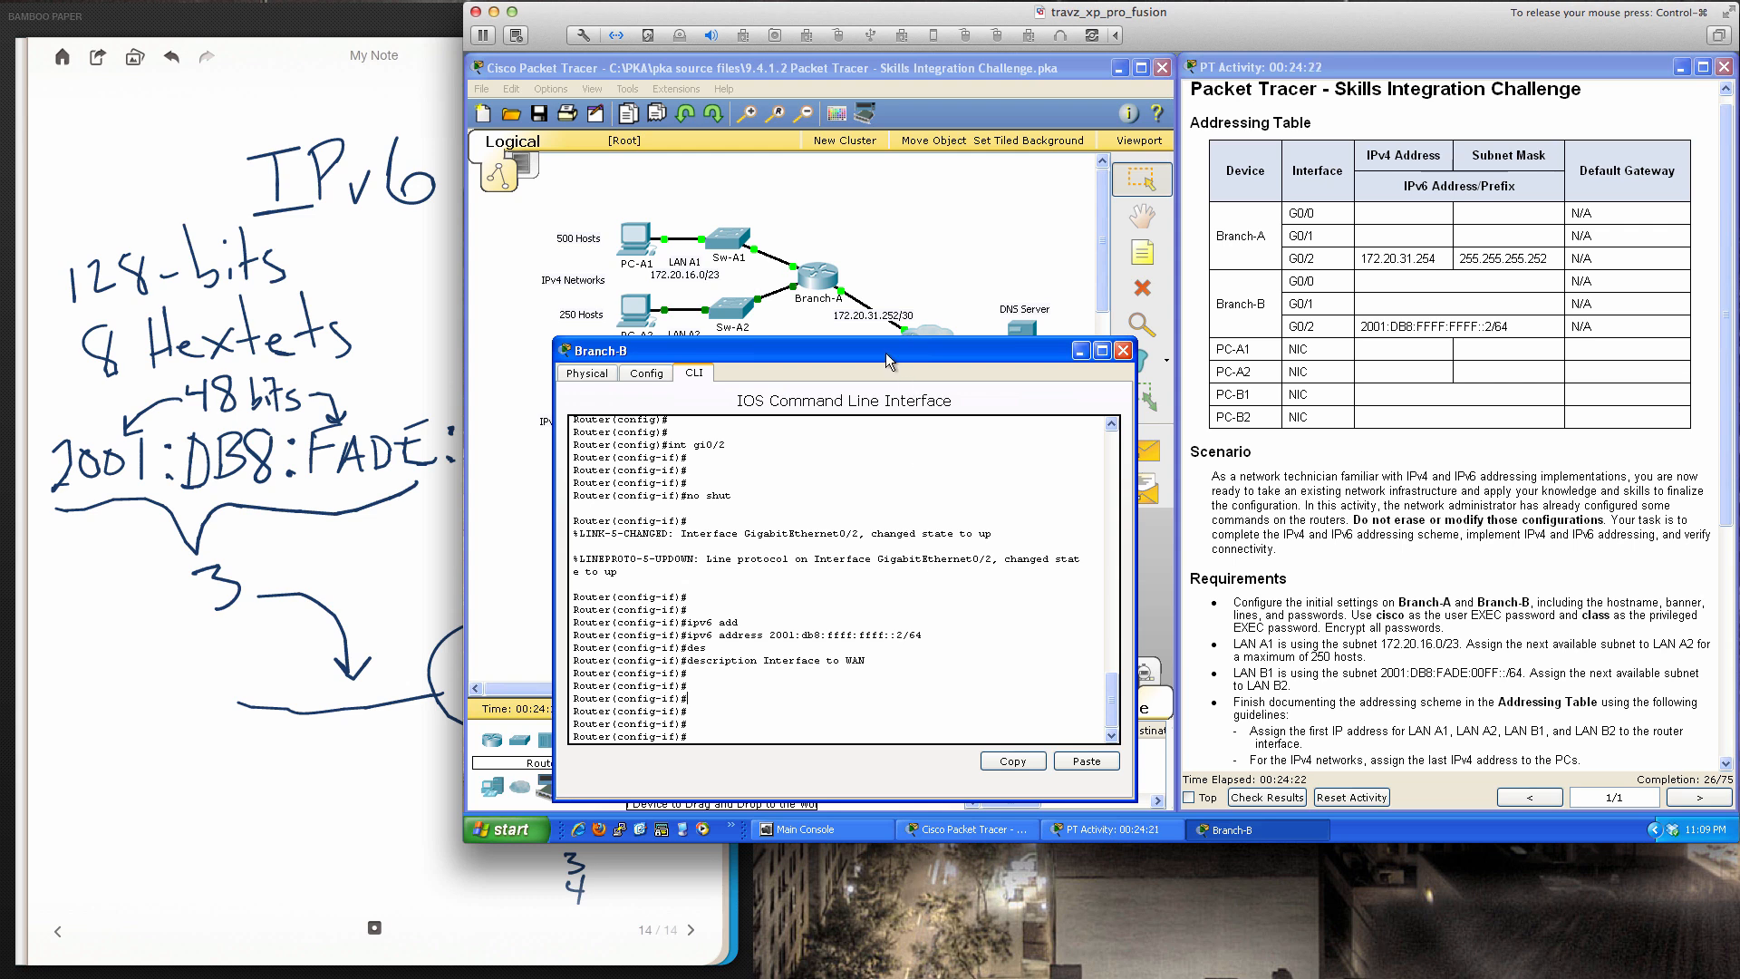
Move the Branch-B console aside and confirm the Sw-B1 link uses Gig0/0
left_click_drag(887, 355, 852, 480)
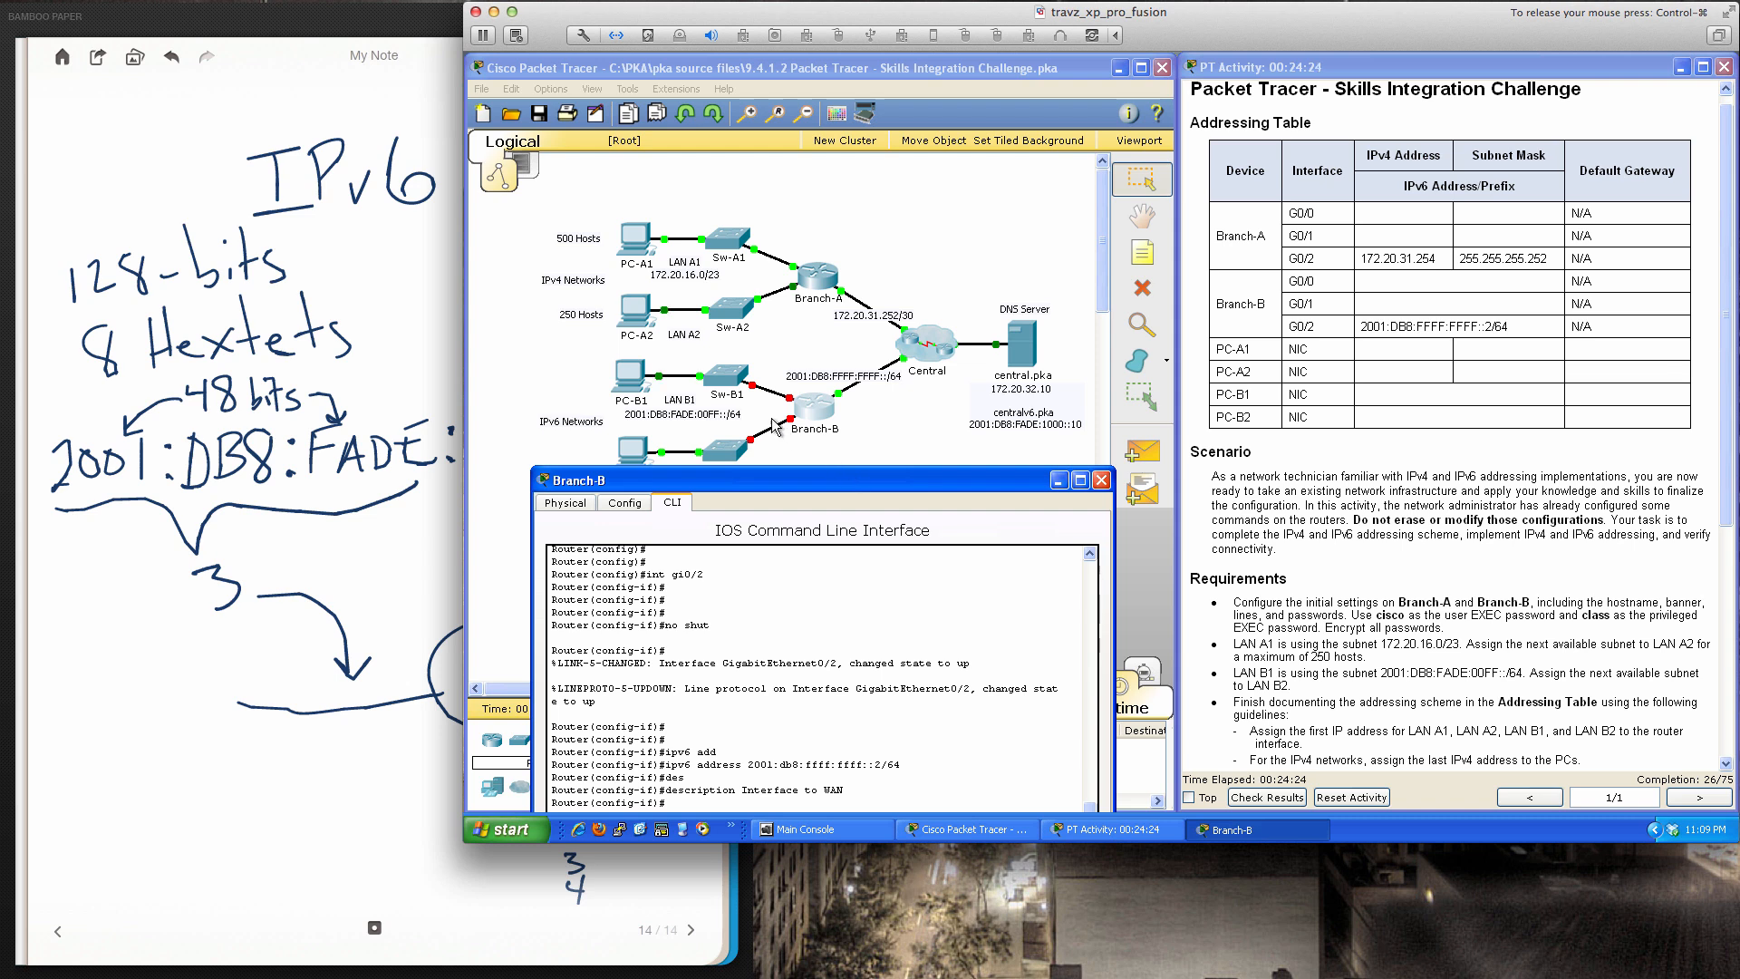
left_click(850, 414)
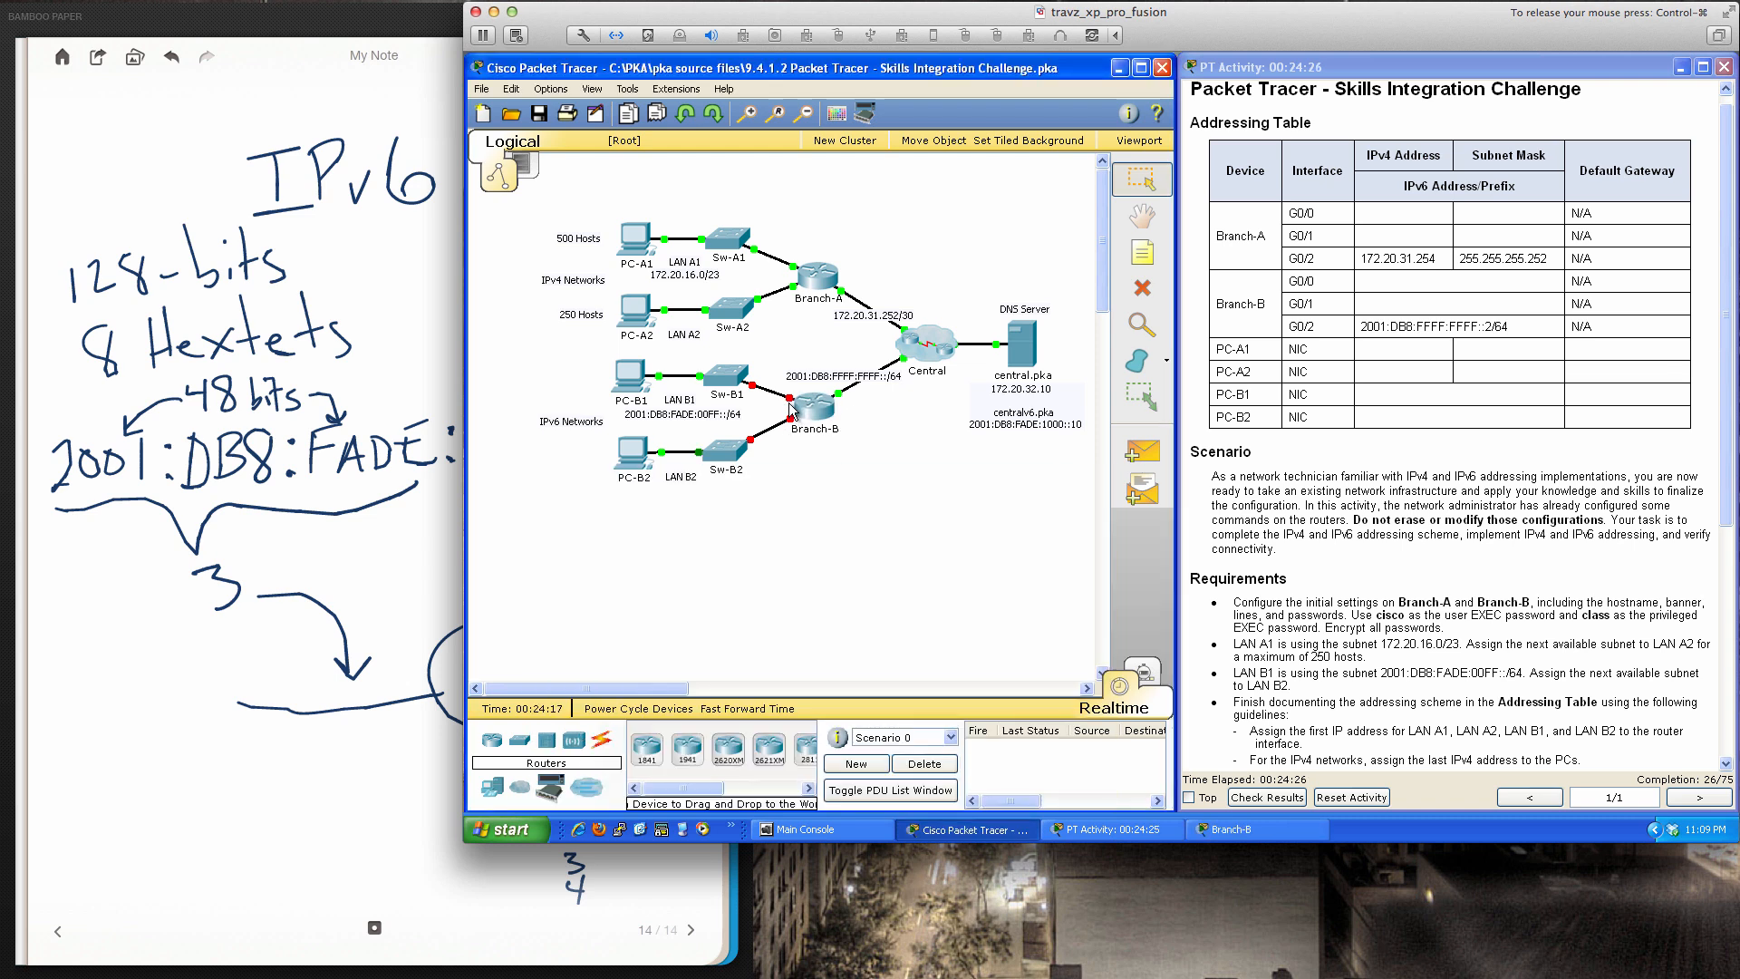
mouse_move(790, 406)
left_click(816, 415)
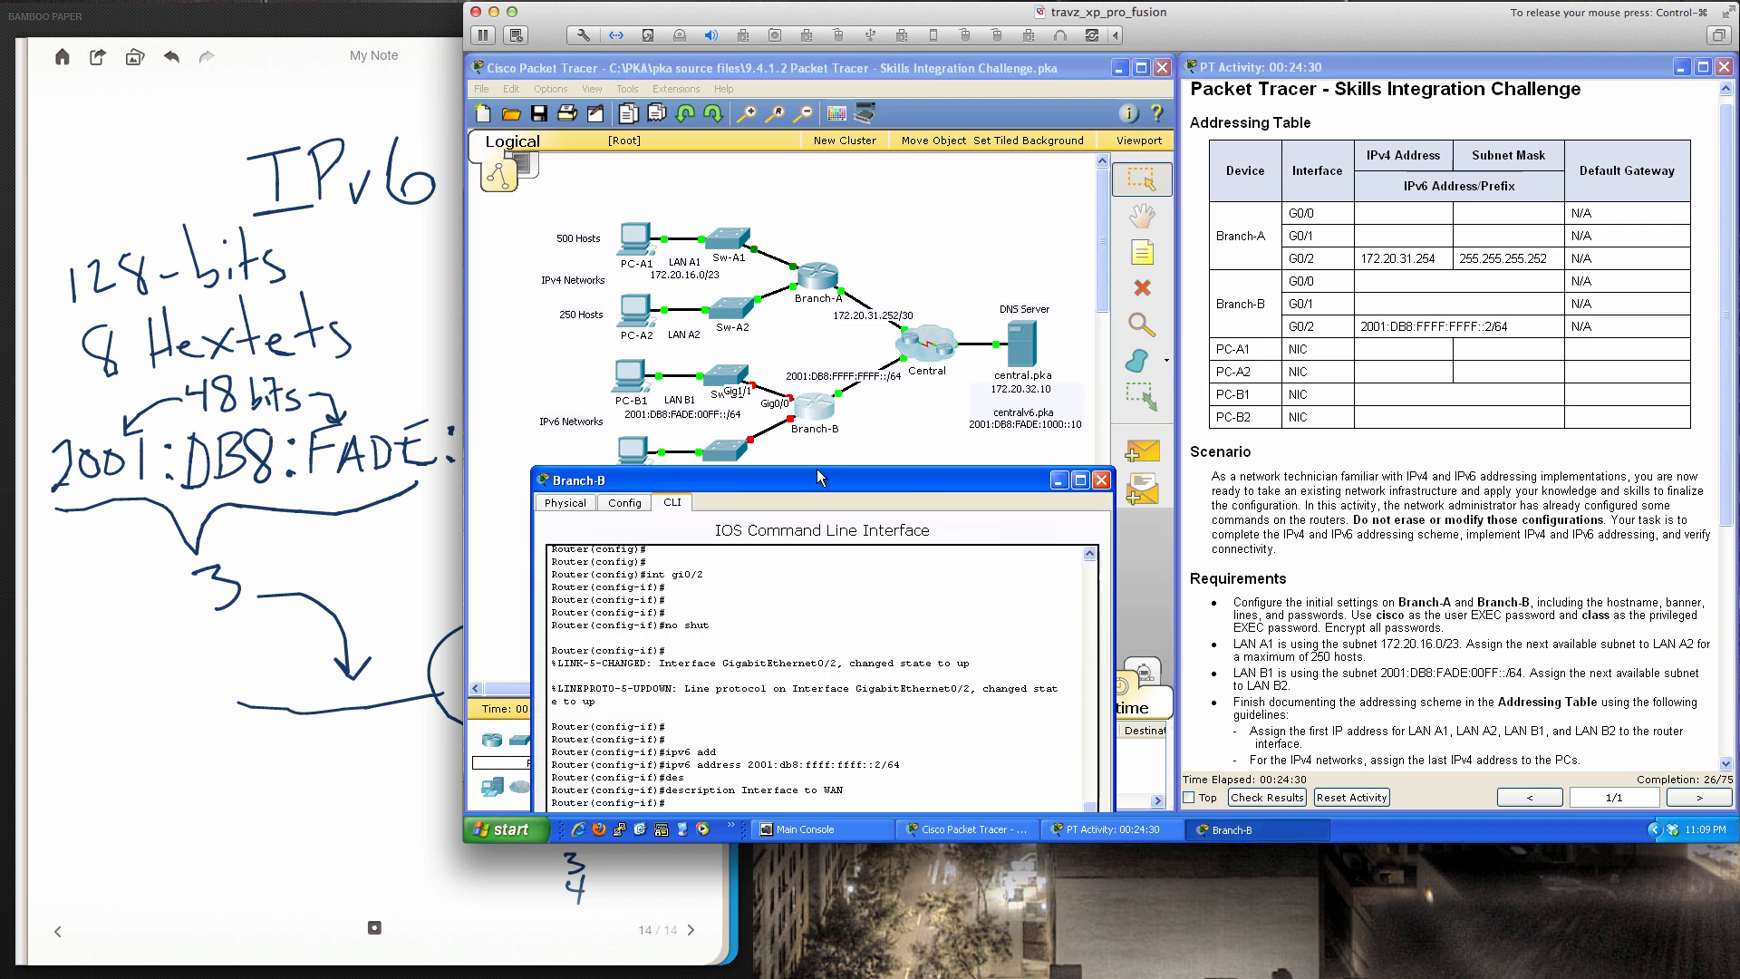
left_click_drag(818, 477, 1209, 329)
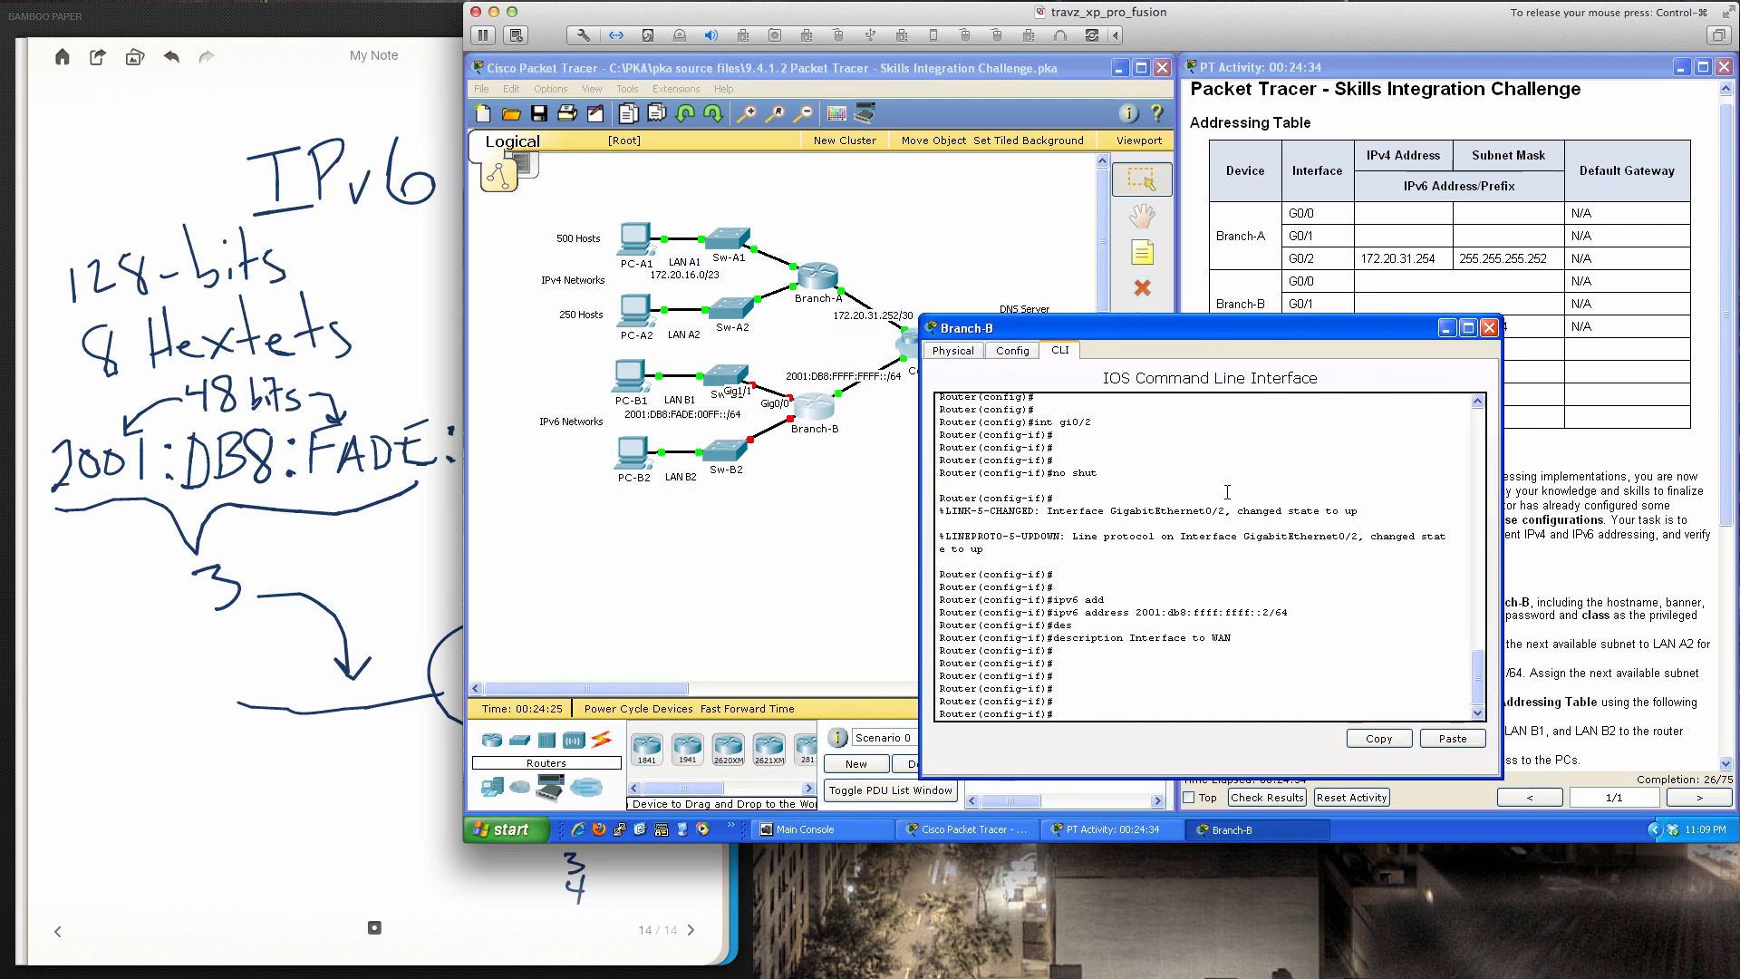
Enable Branch-B interface gi0/0 with 'no shut' and start an 'ipv6 address' command
type("int gi0/0")
key("Return")
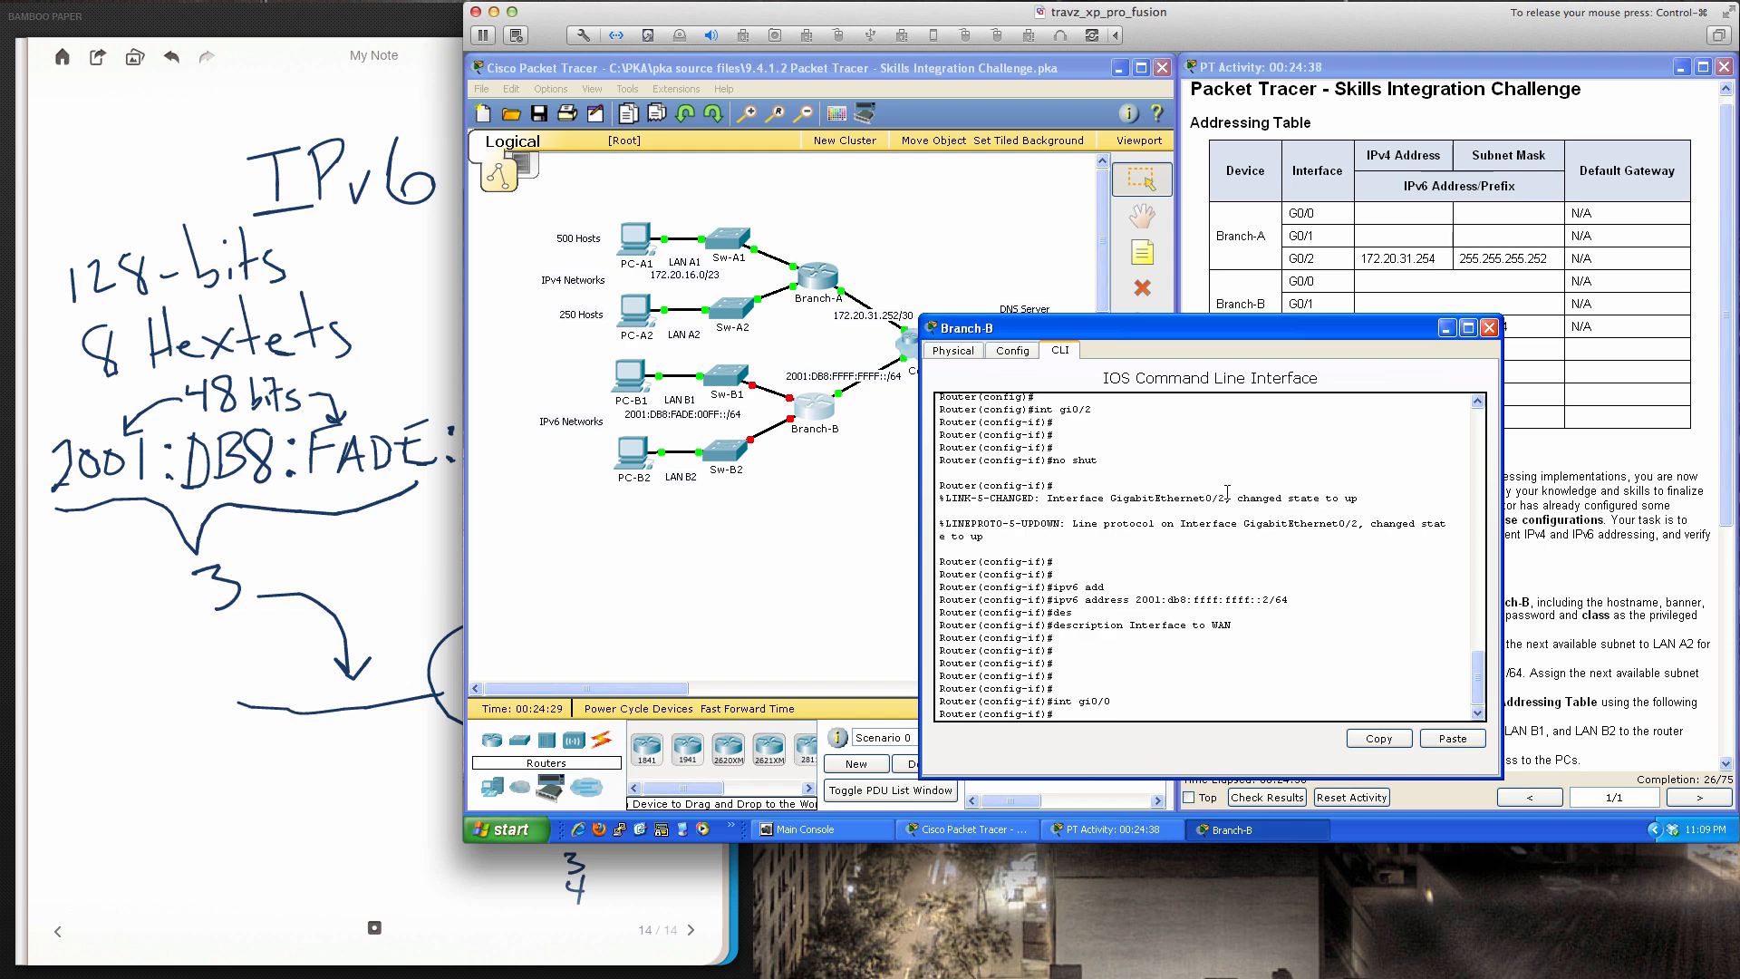
type("no shut")
key("Return")
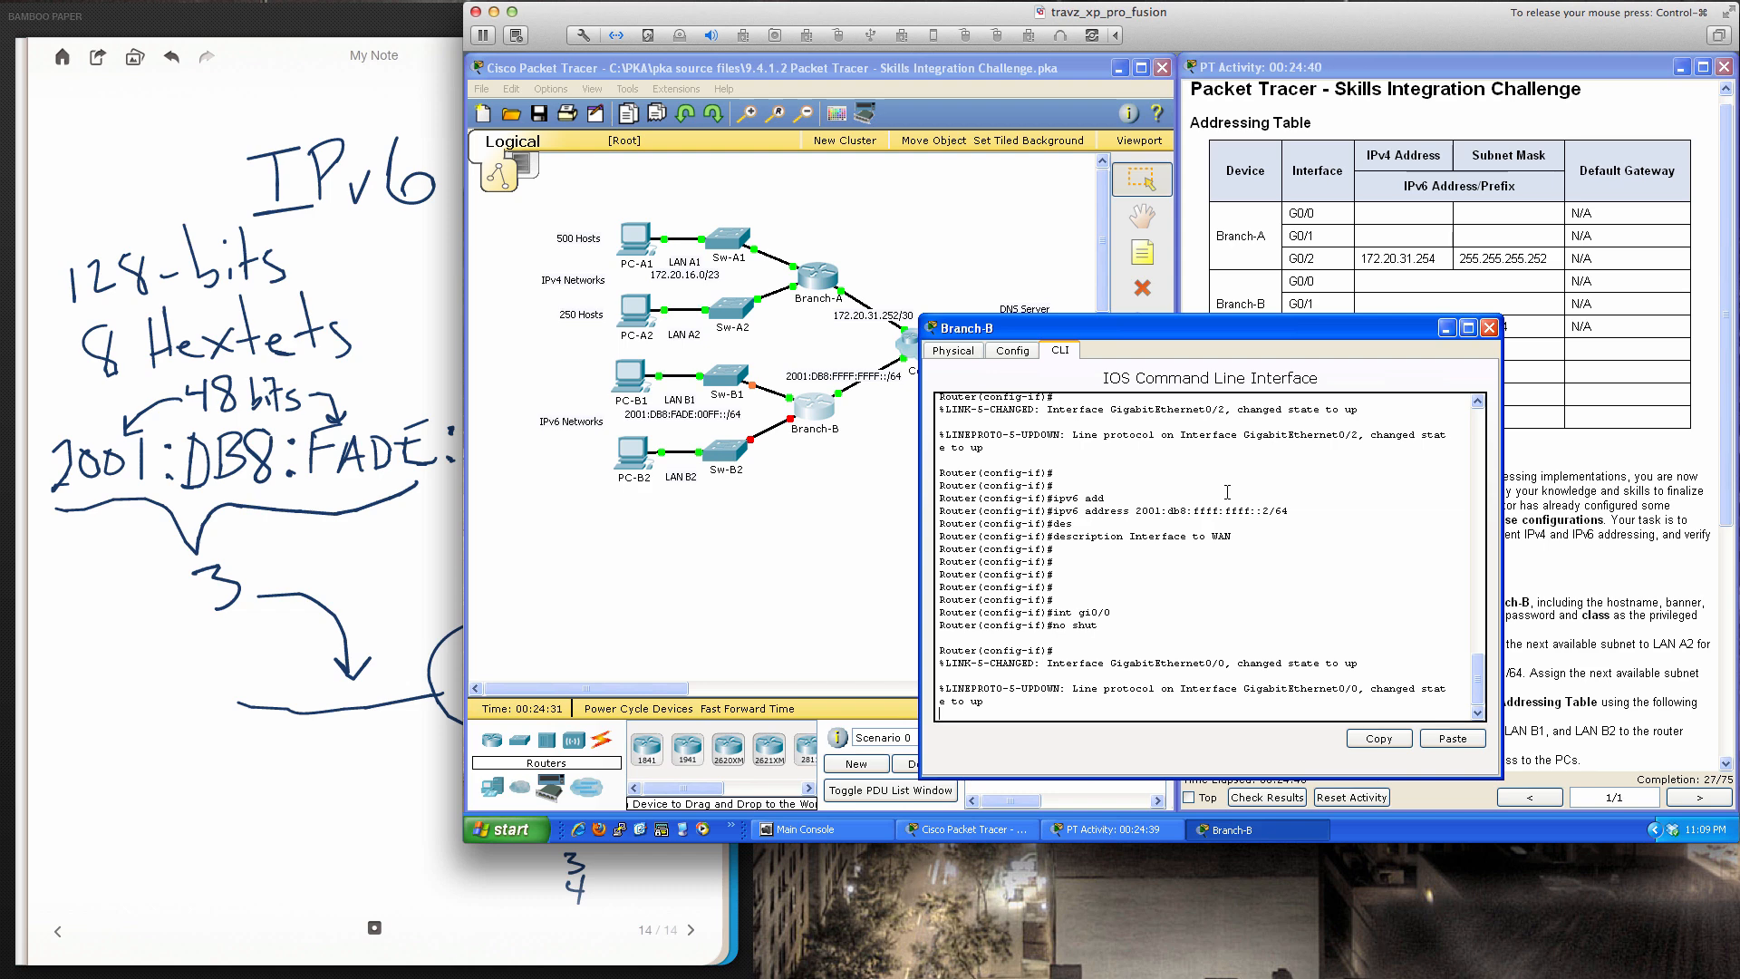
key("Return")
key("Return")
key("Return")
key("Return")
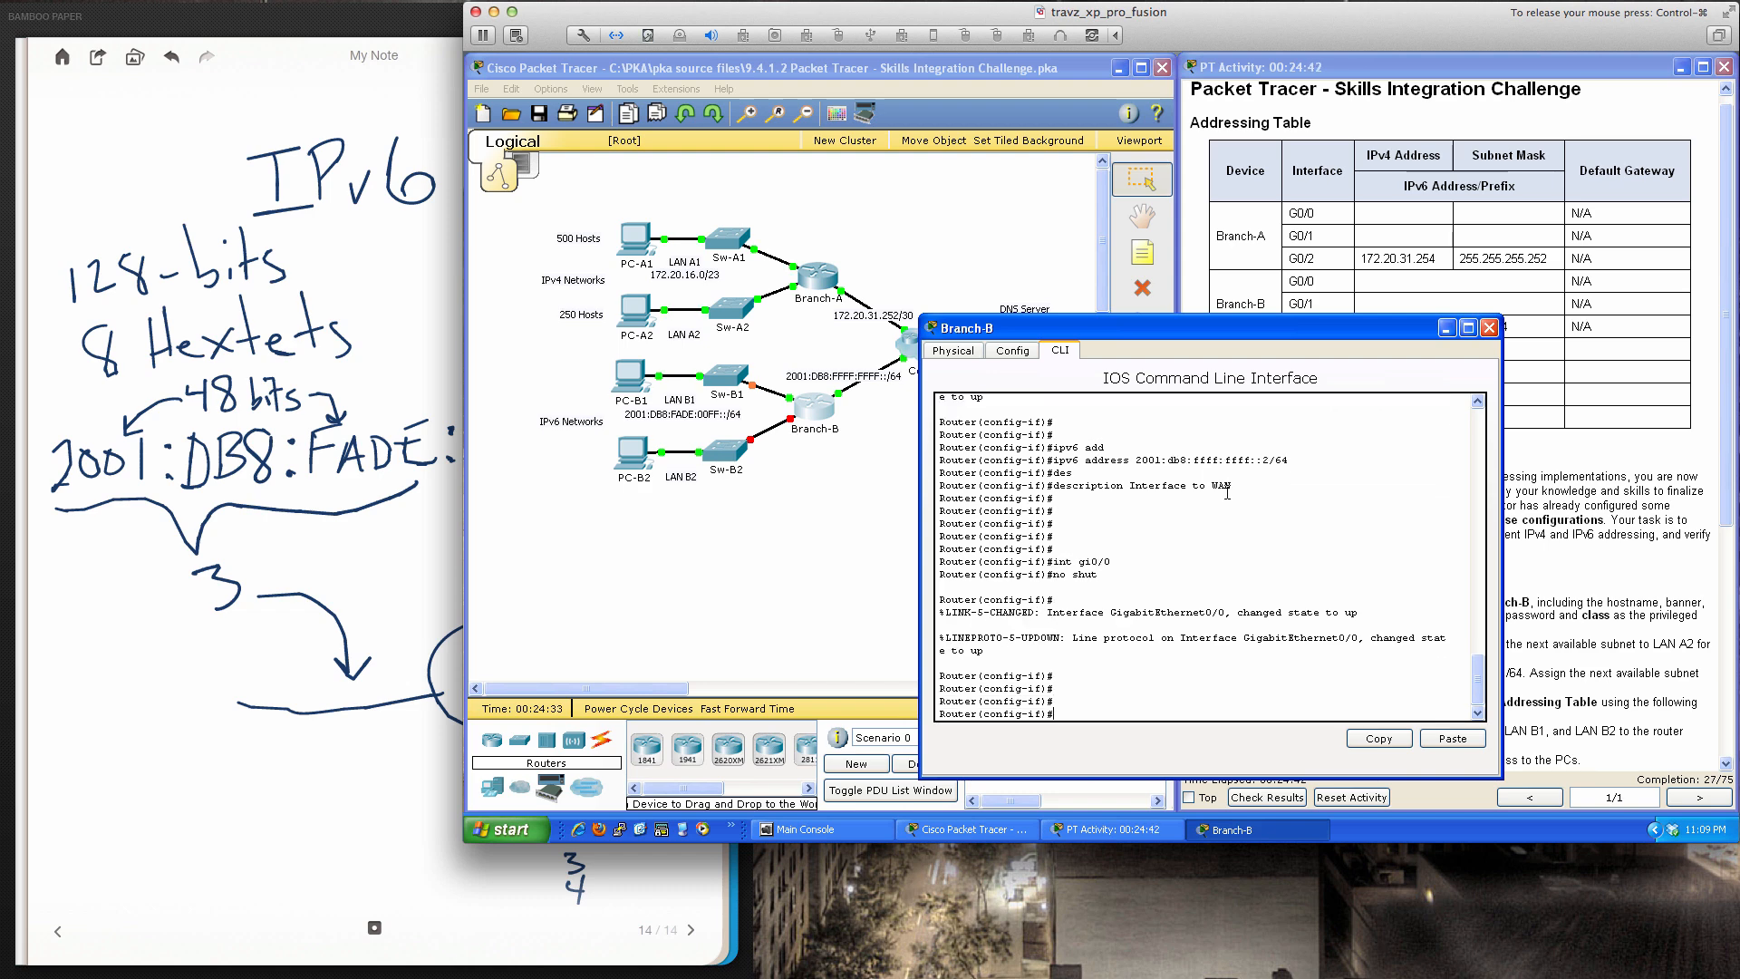
type("ipv6 add")
key("Tab")
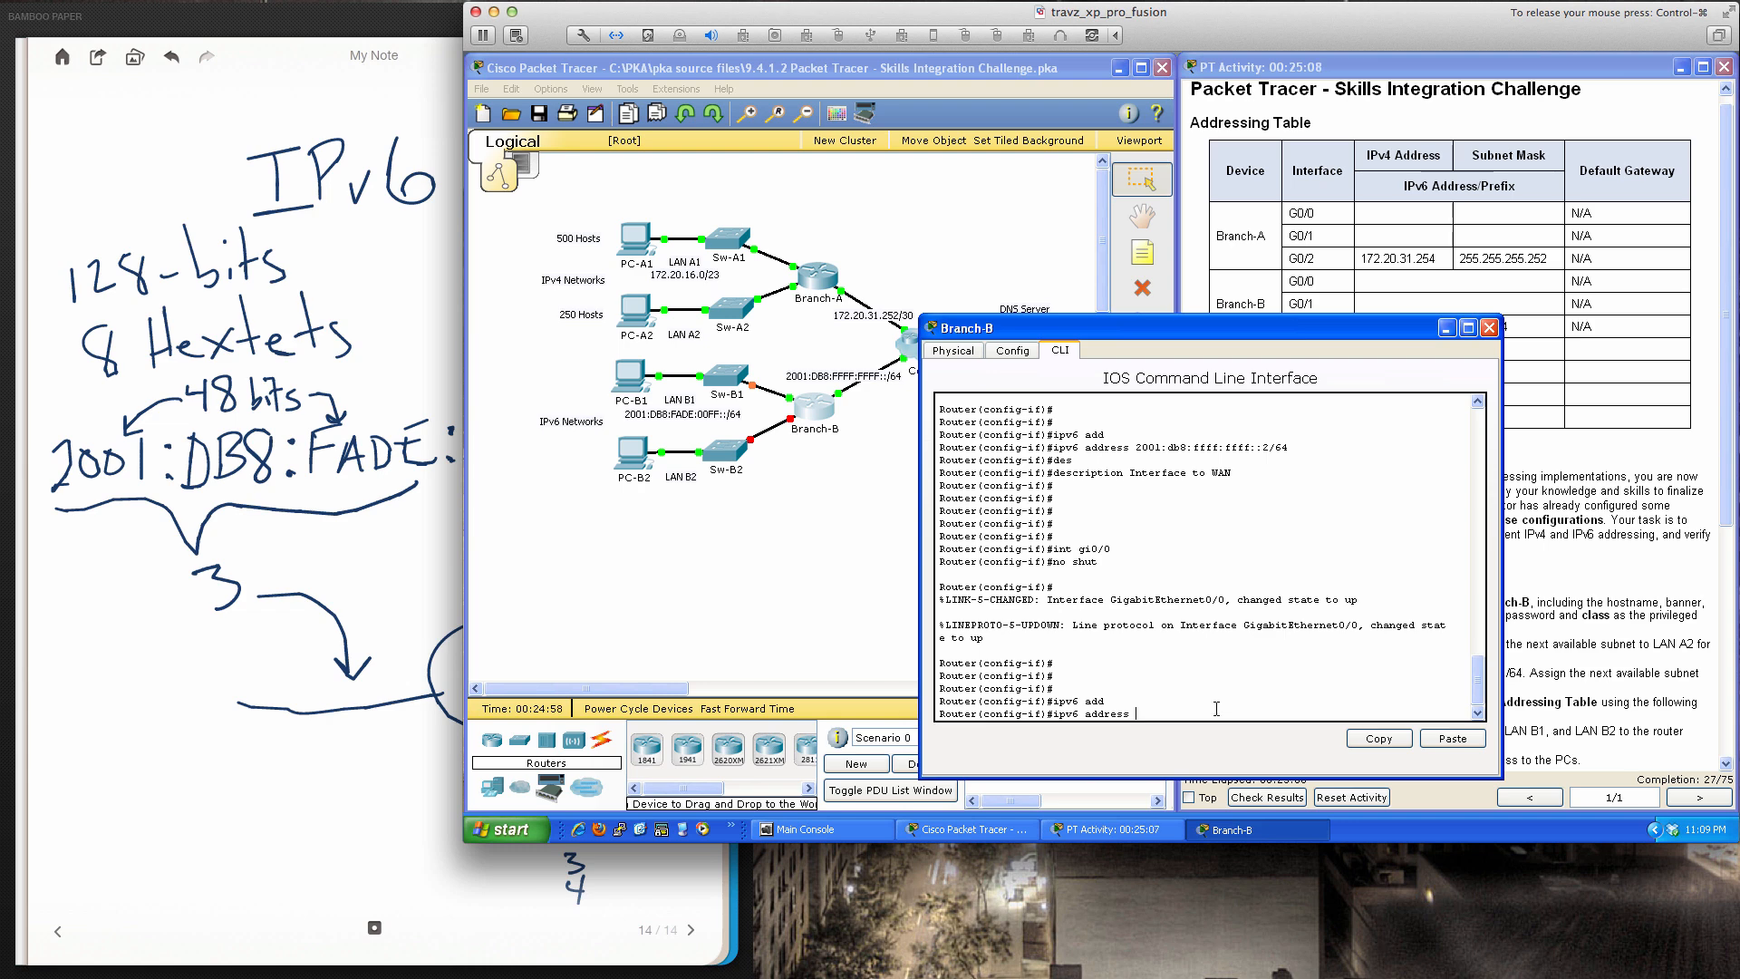
Assign Branch-B G0/0 the IPv6 address 2001:db8:fade:00ff::1/64 after checking the instructions
type("2001:db8:fade:00ff::1")
left_click_drag(1238, 318, 1060, 321)
left_click(1458, 468)
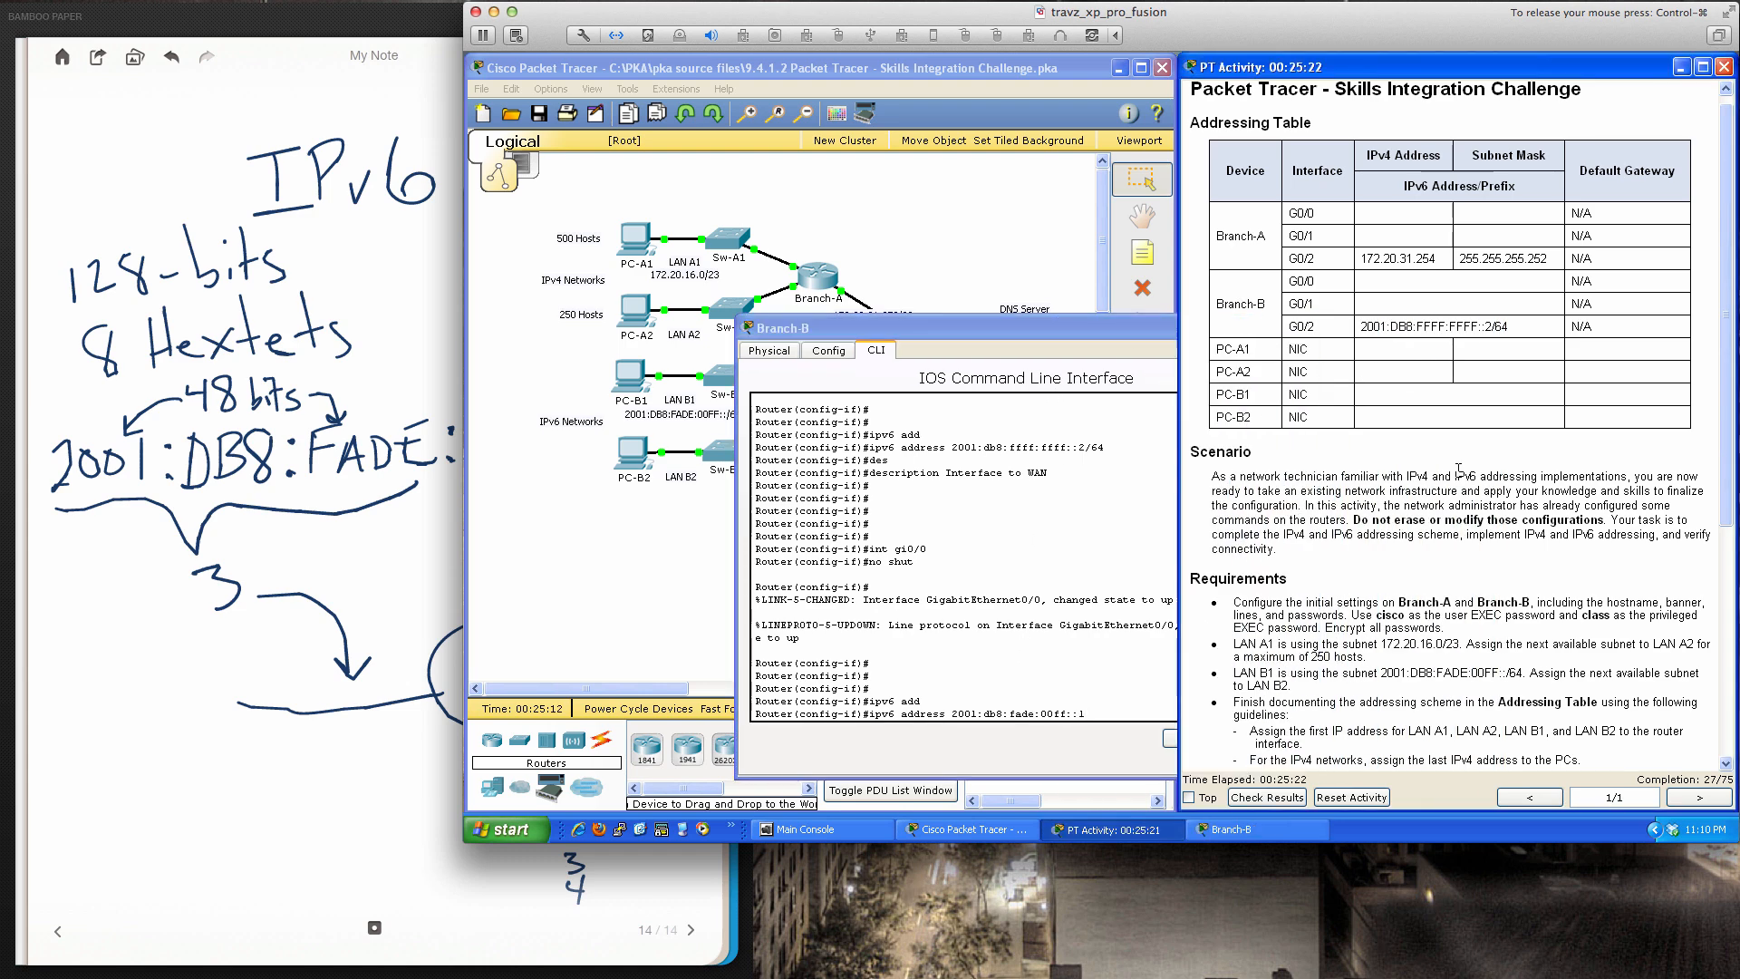
scroll(1458, 468, "down", 4)
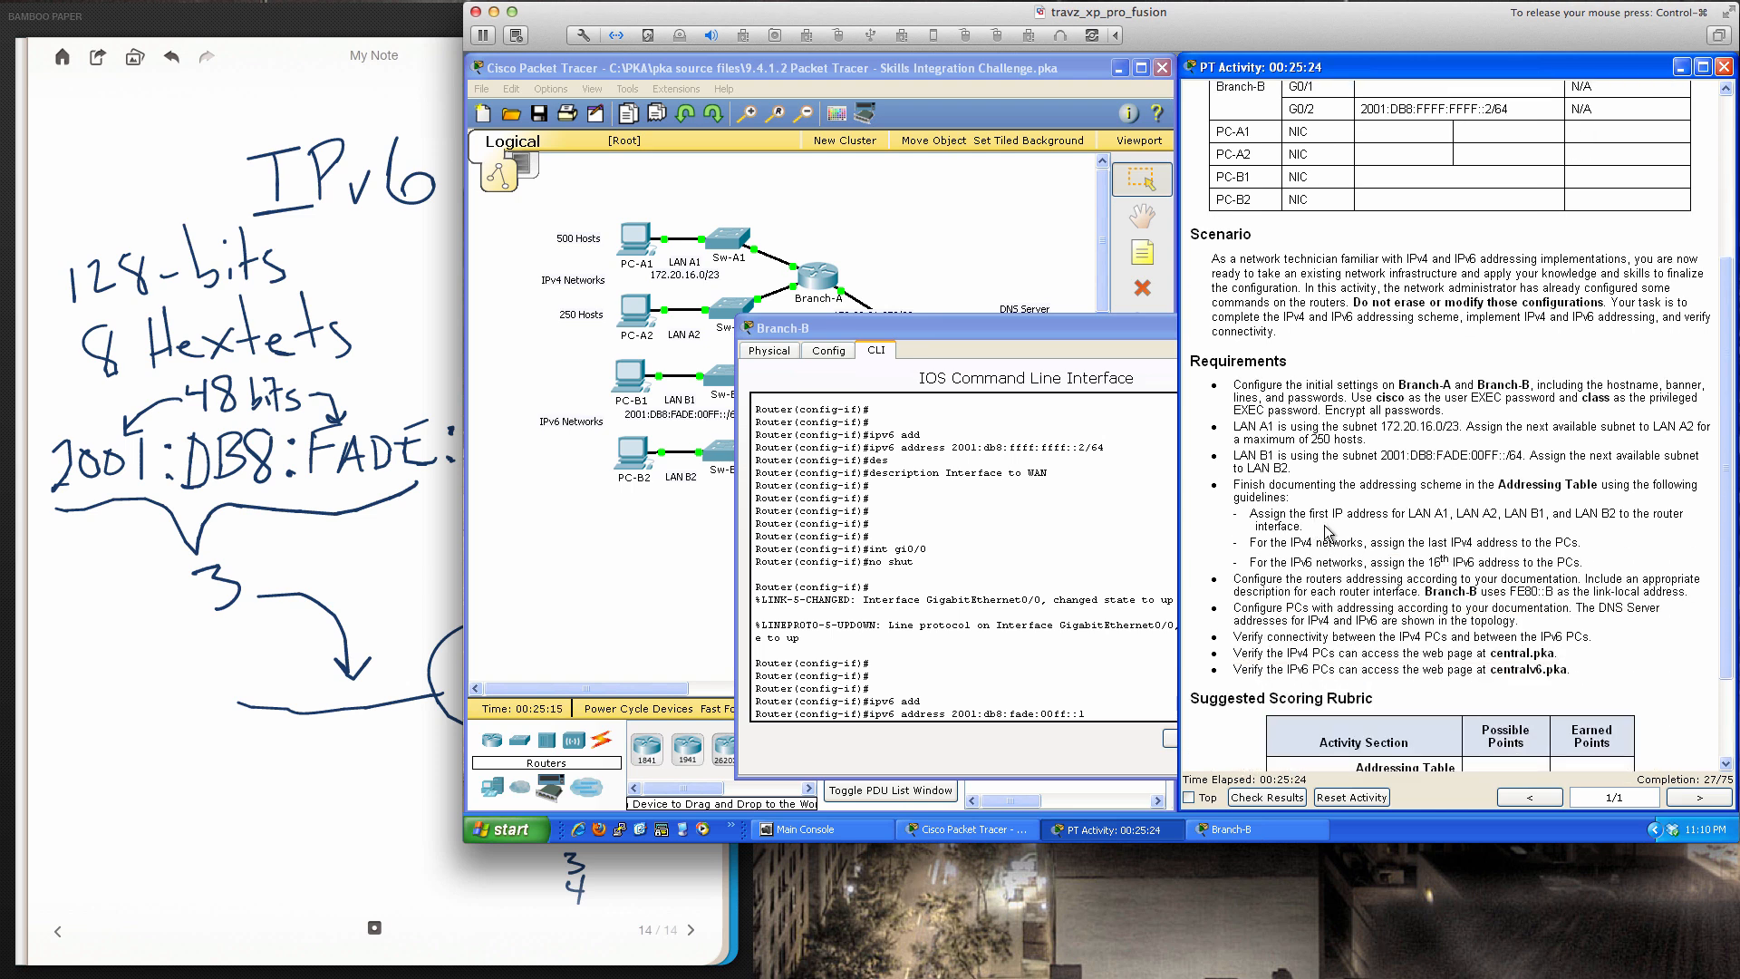
left_click(1070, 554)
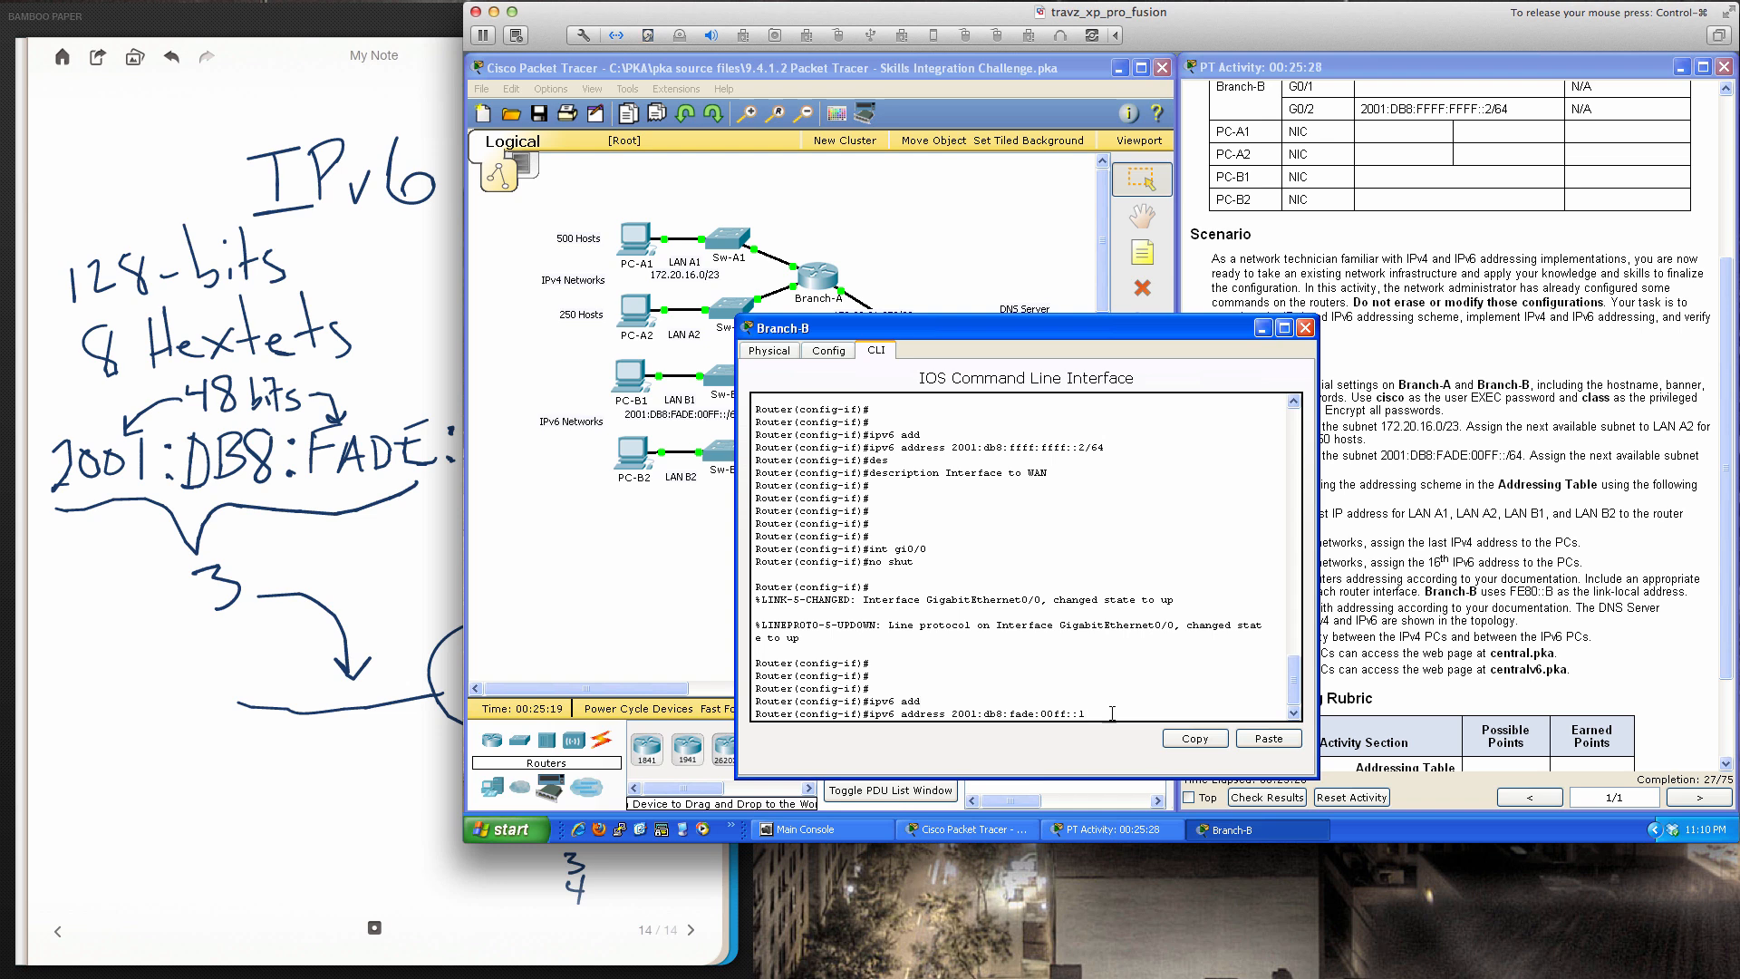
type("4")
key("Return")
Set the G0/0 description to 'LAN B1 IPv6 Interface'
type("des")
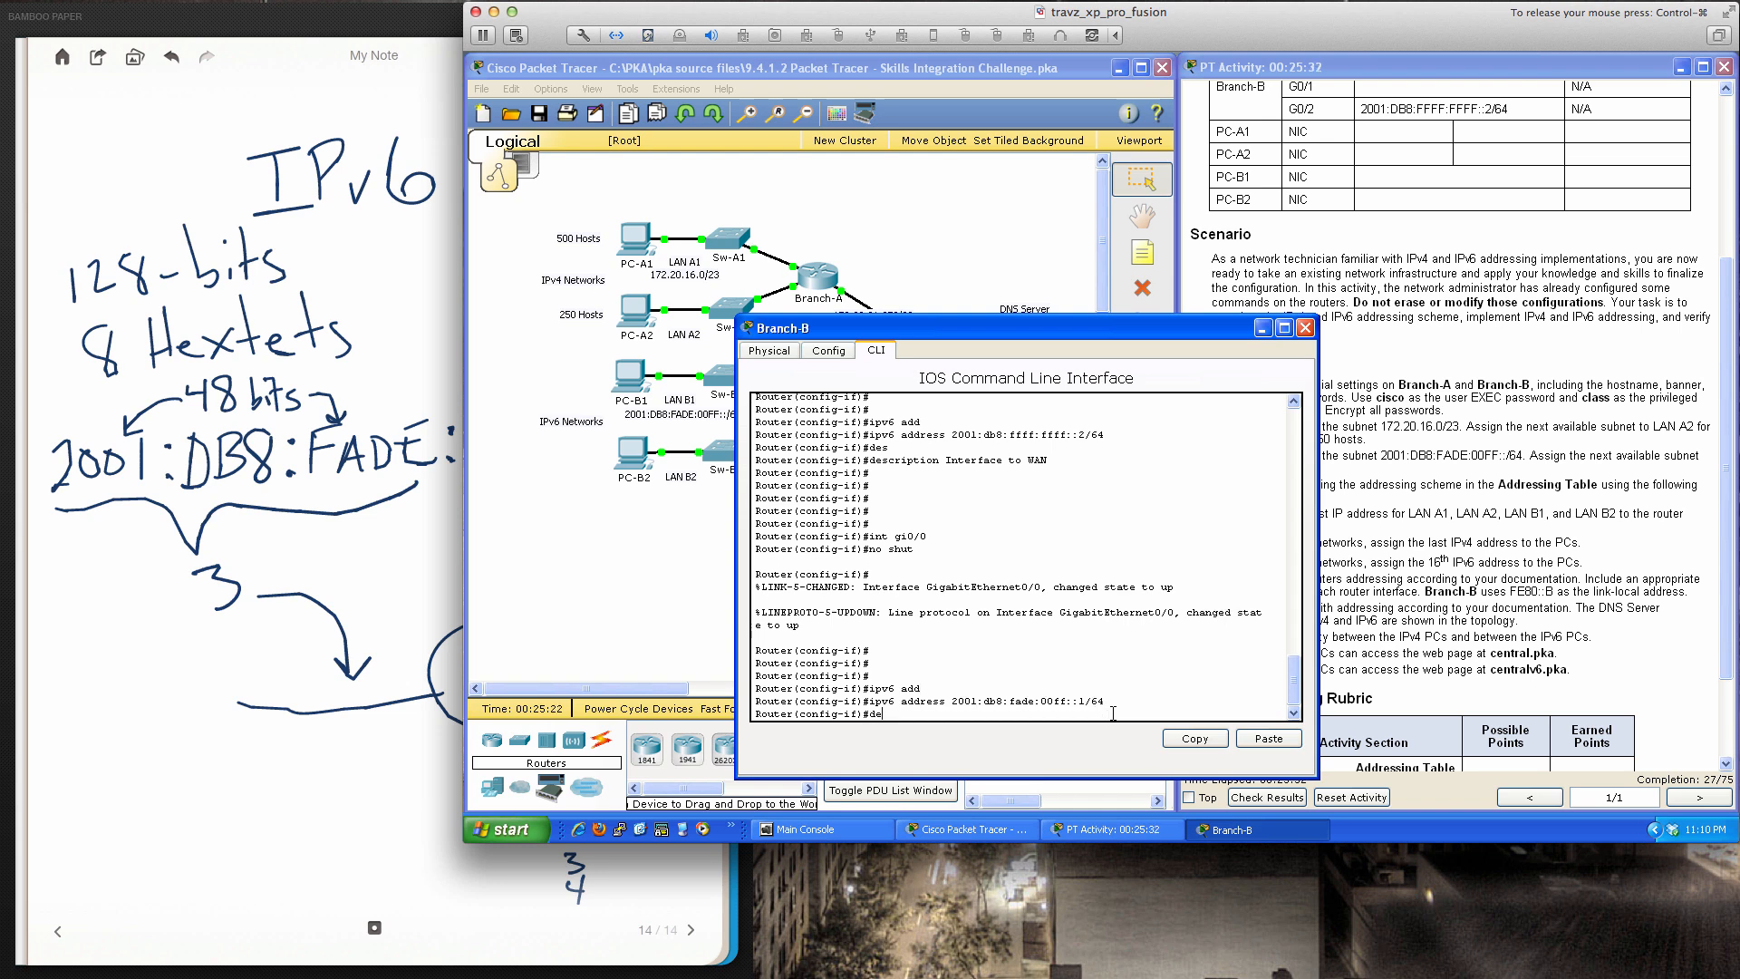
key("Tab")
type("LA")
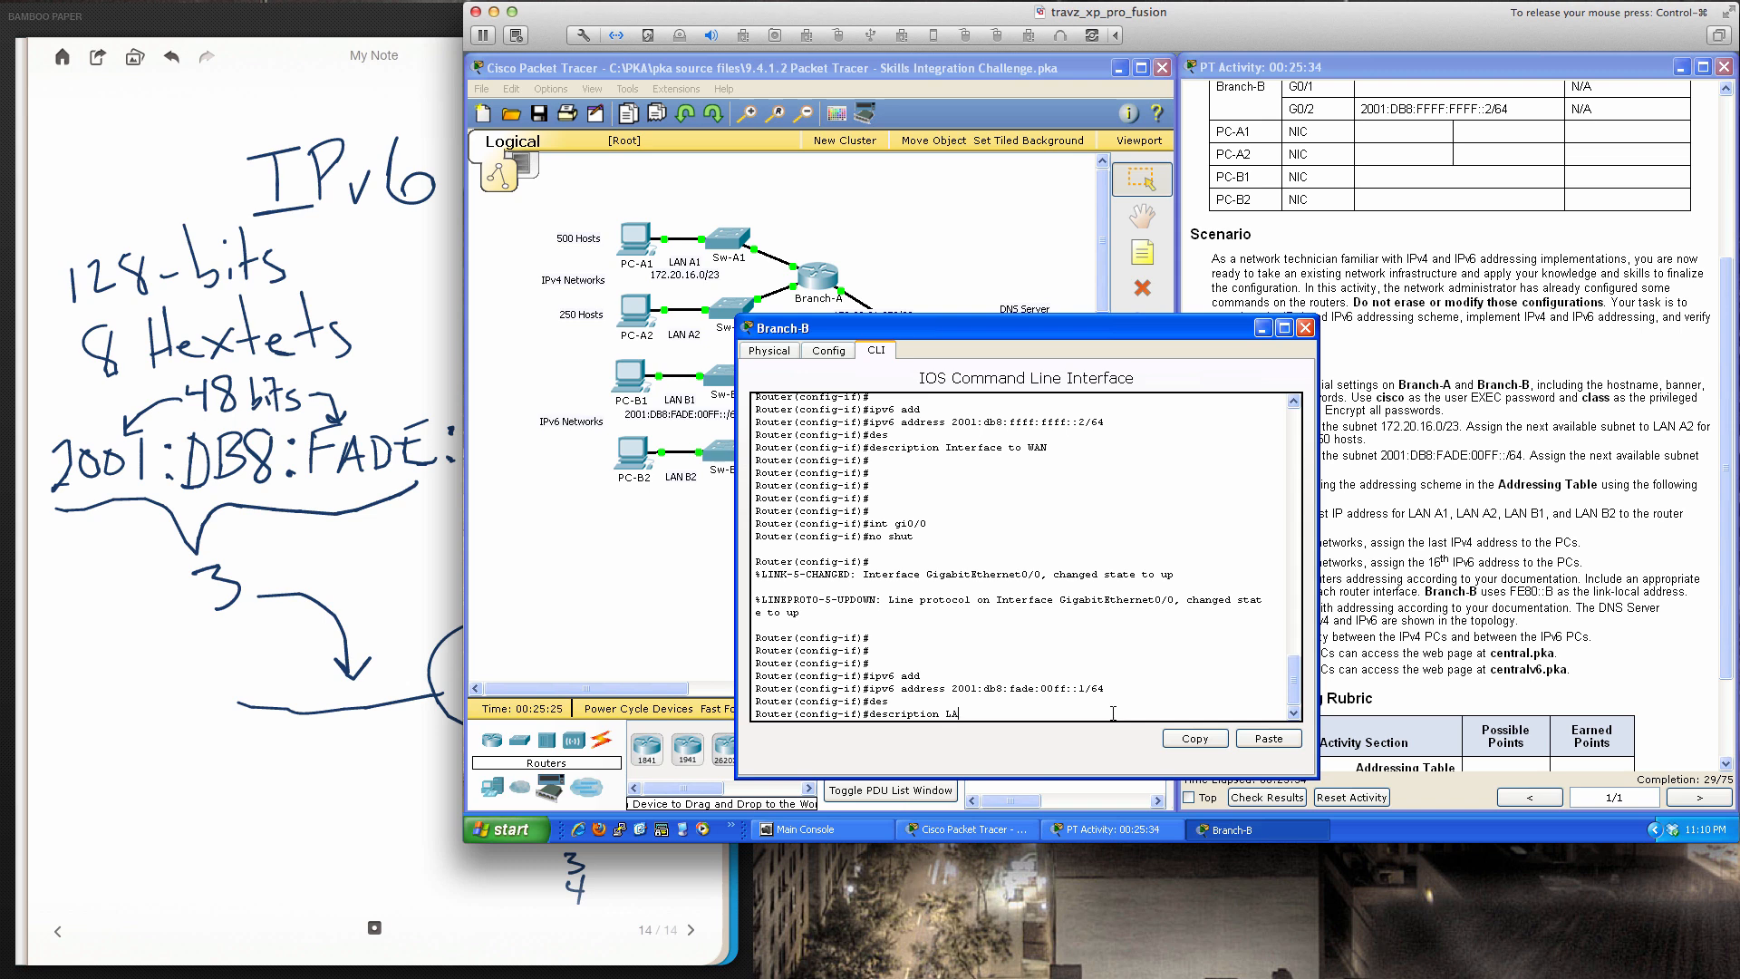
type("N B1 IPv6 Interface")
key("Return")
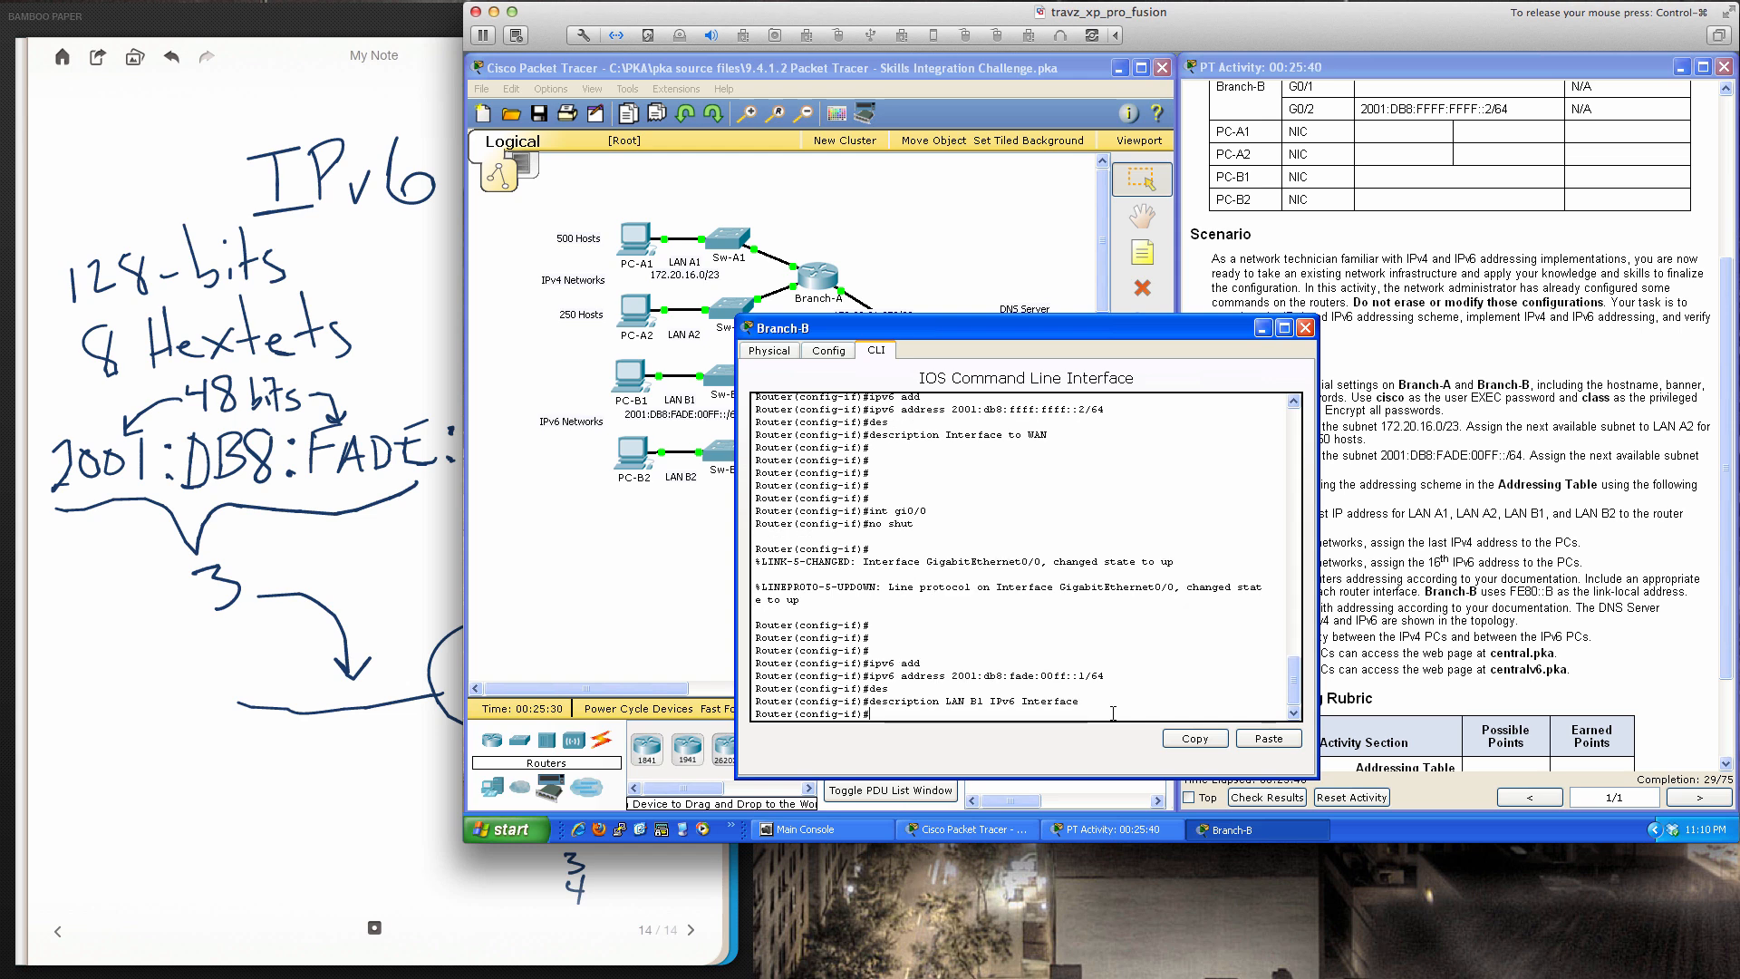
key("Return")
key("Return")
key("Return")
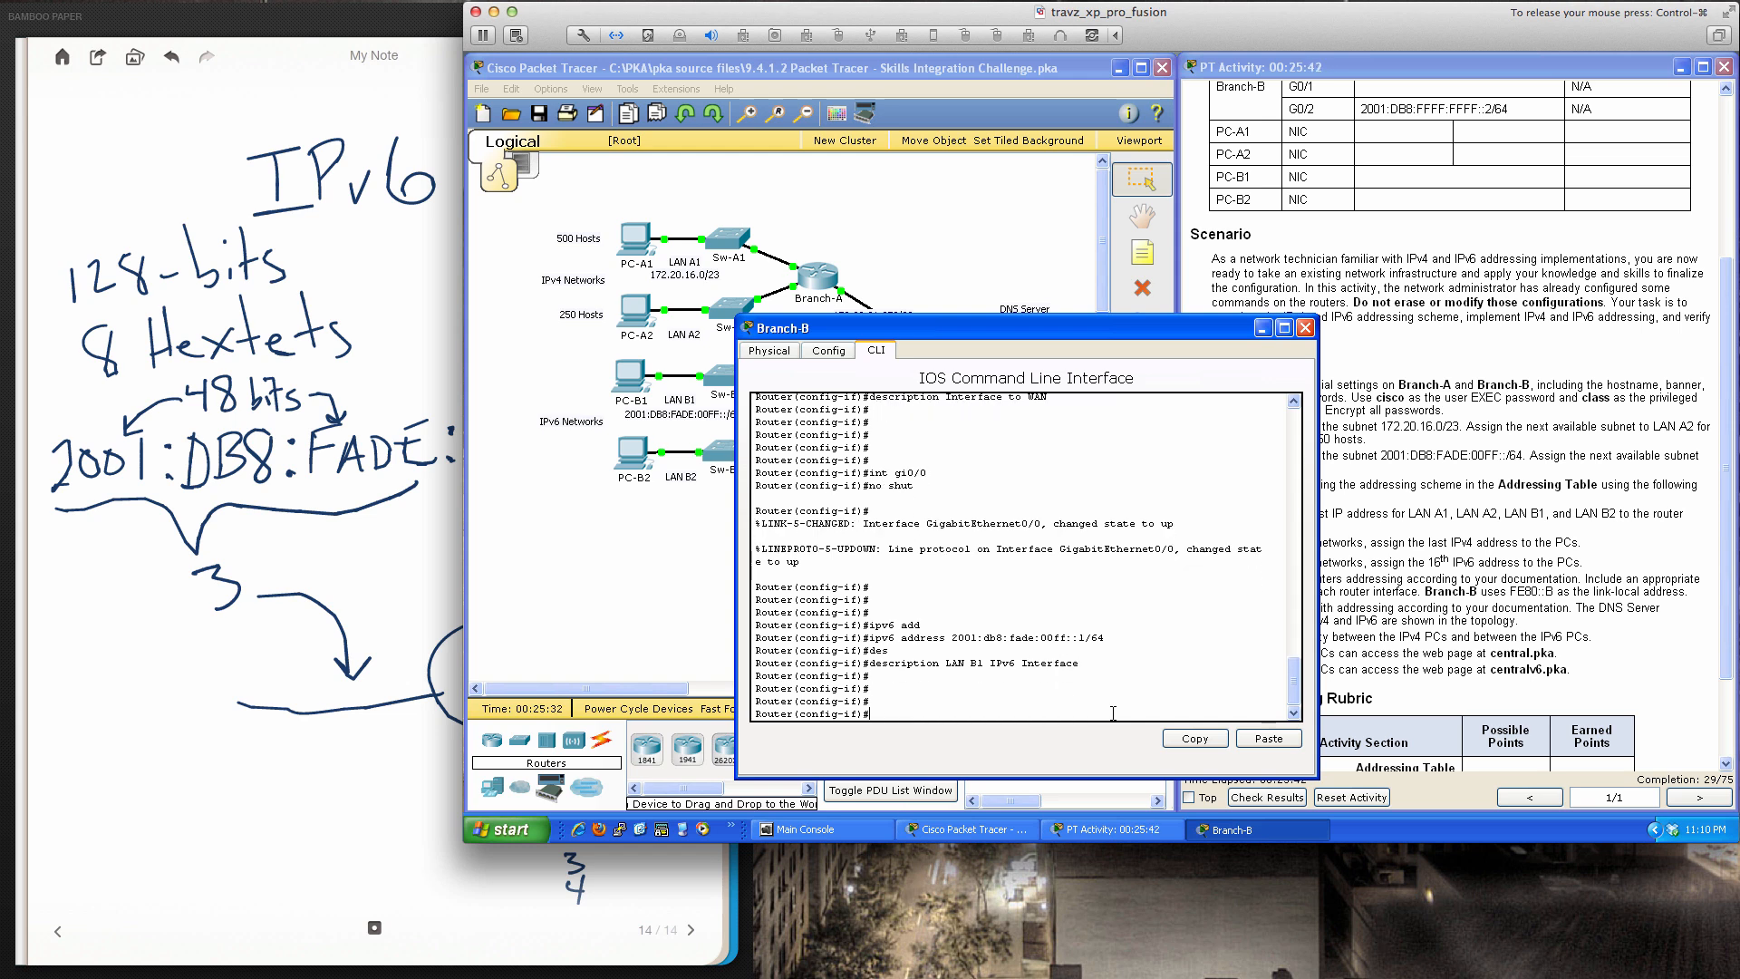
type("int gi0/1")
Enter interface gi0/1 on Branch-B and enable it with 'no shut'
key("Return")
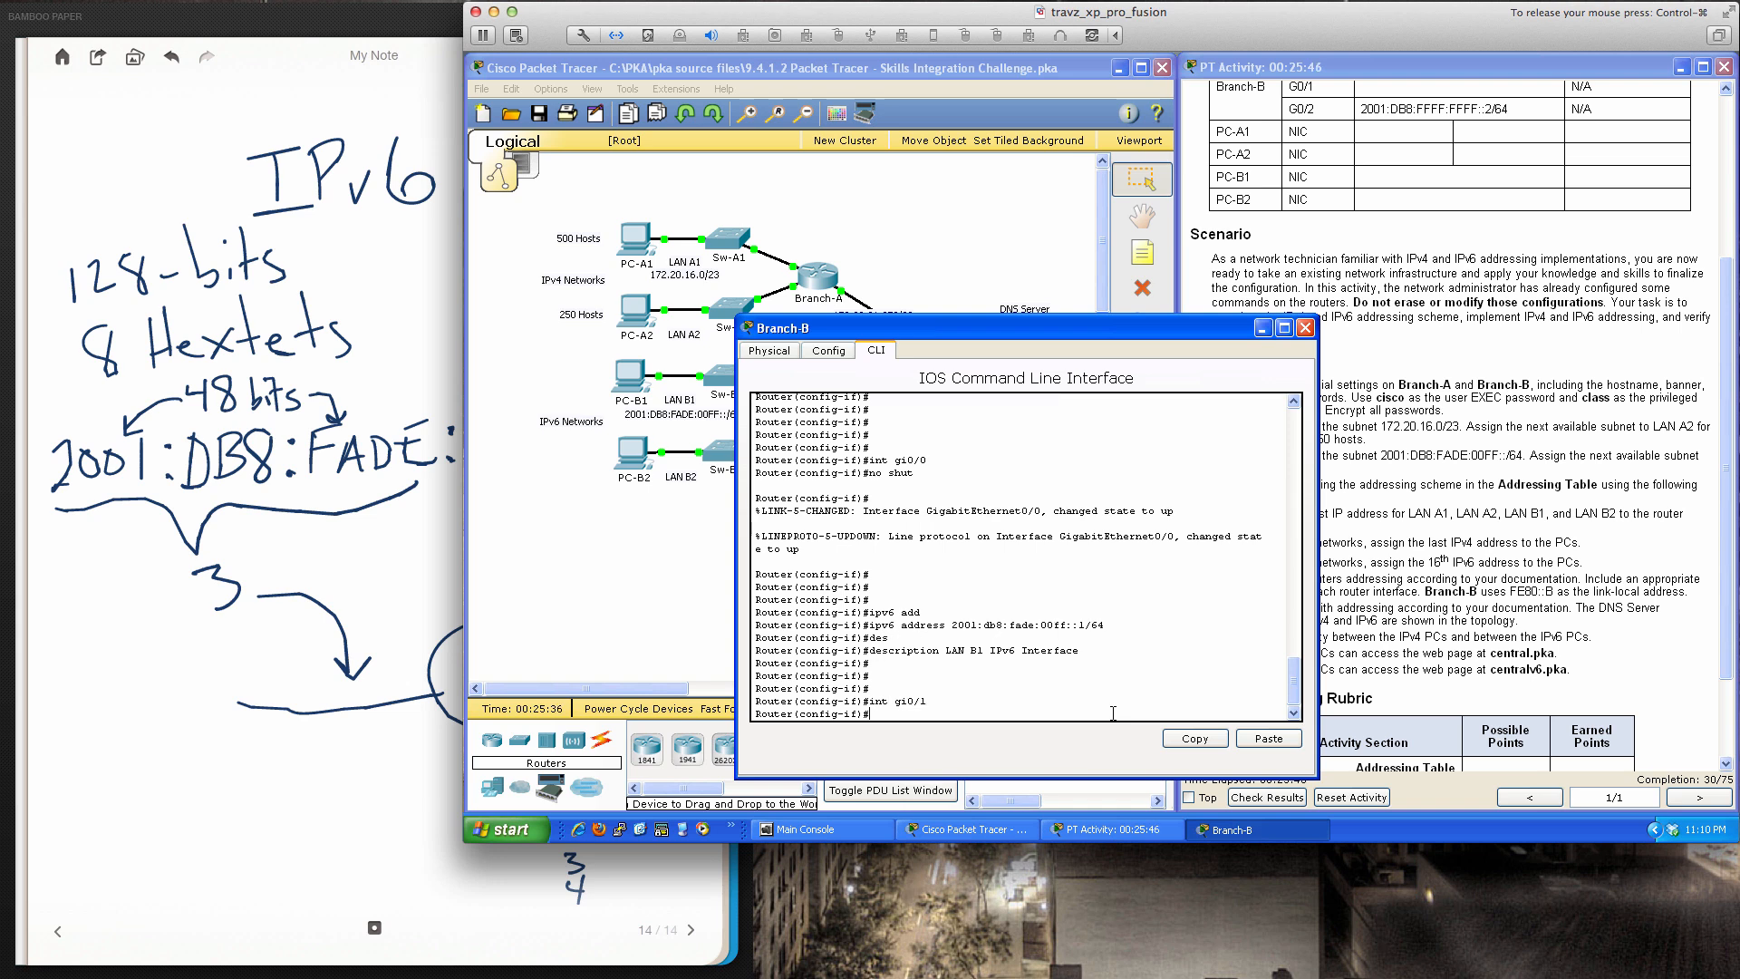
key("Return")
key("Return")
key("Return")
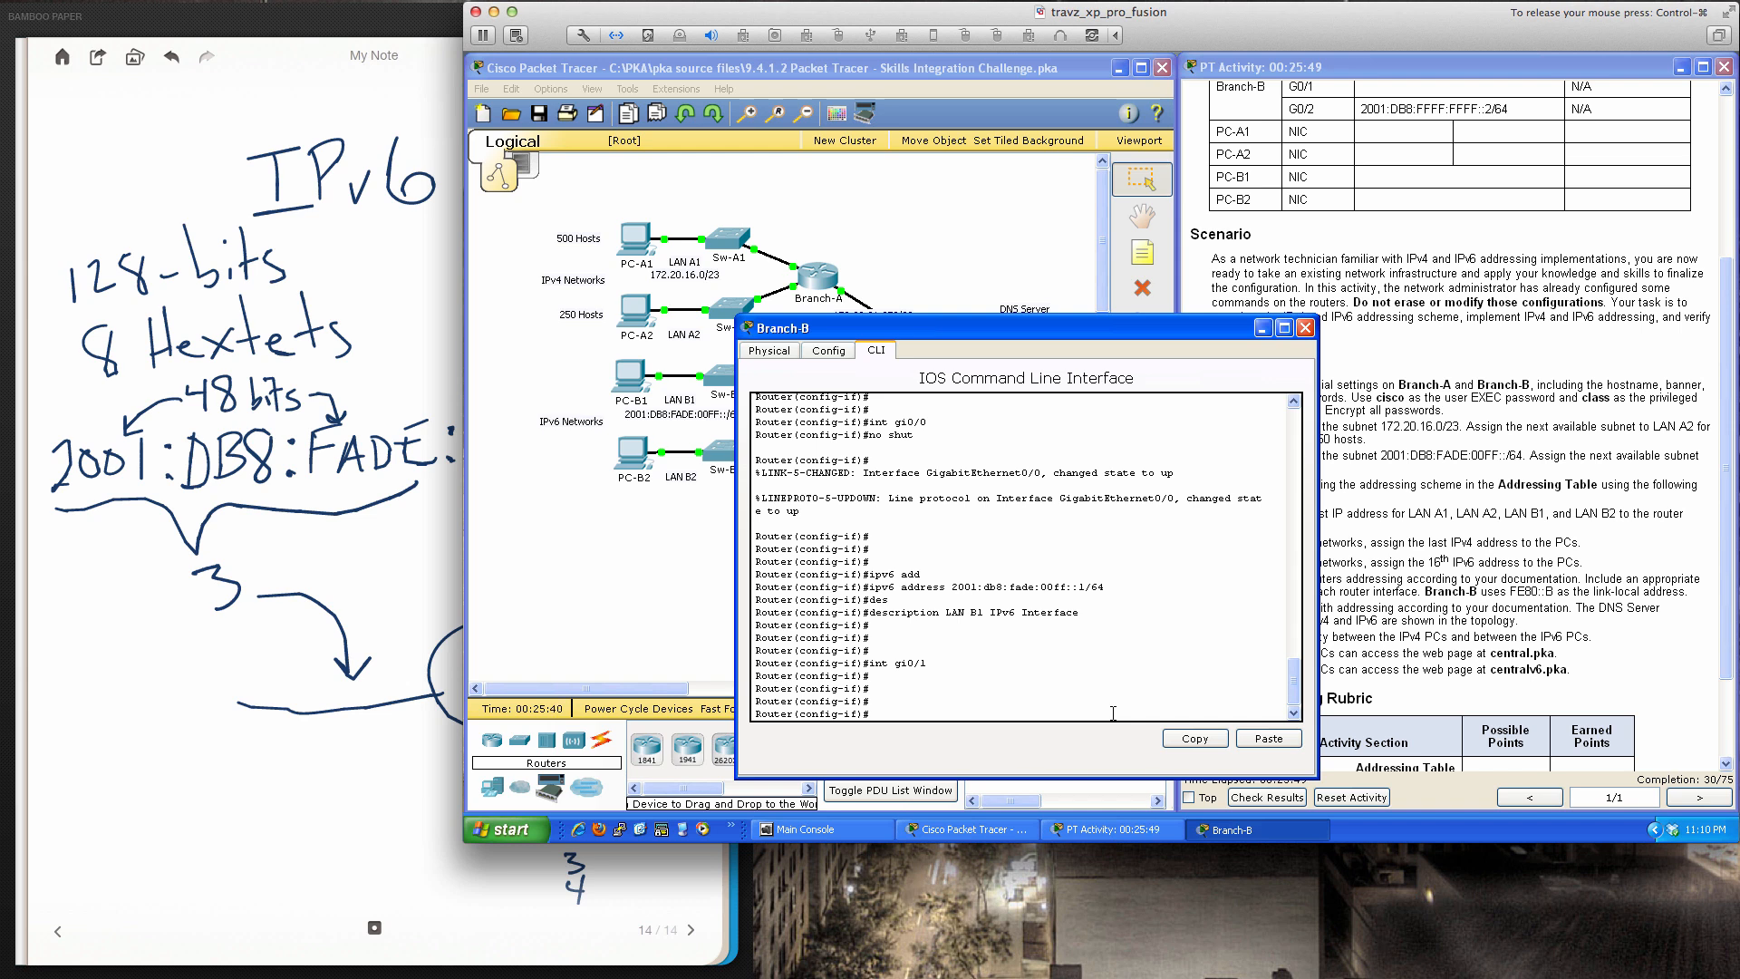
type("no shut")
key("Return")
key("Return")
key("Return")
key("Return")
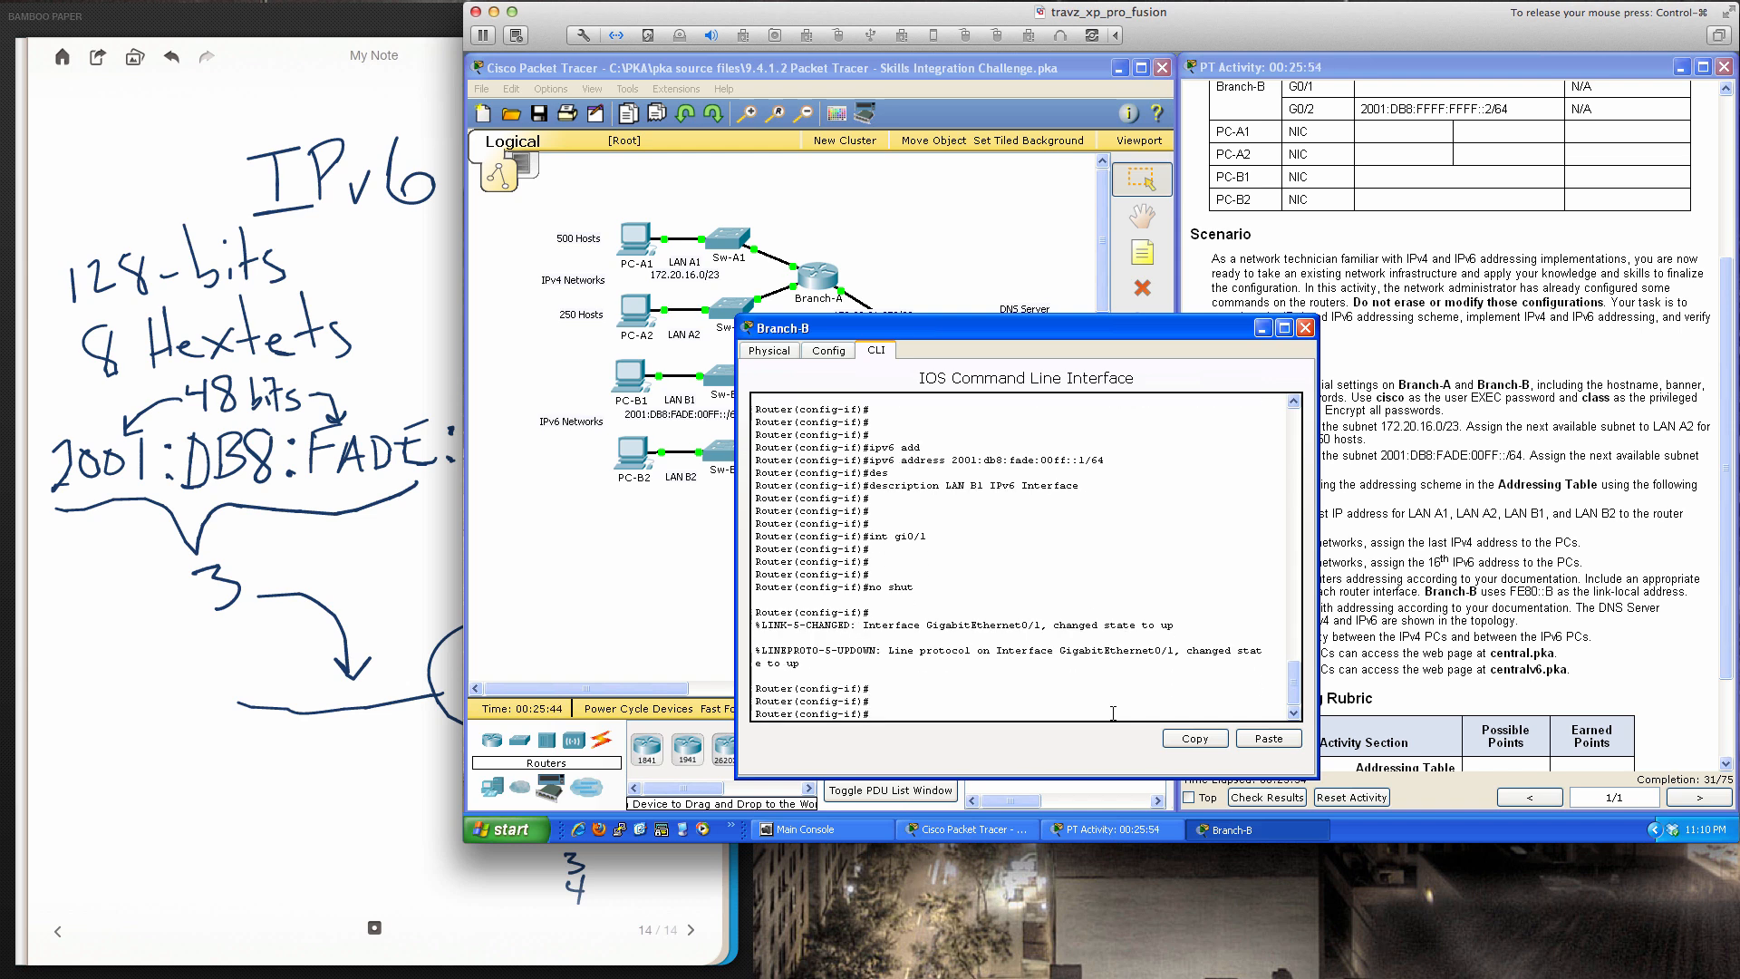
Give gi0/1 the IPv6 address 2001:db8:fade:0100::1/64
type("ip a")
type("add")
key("Tab")
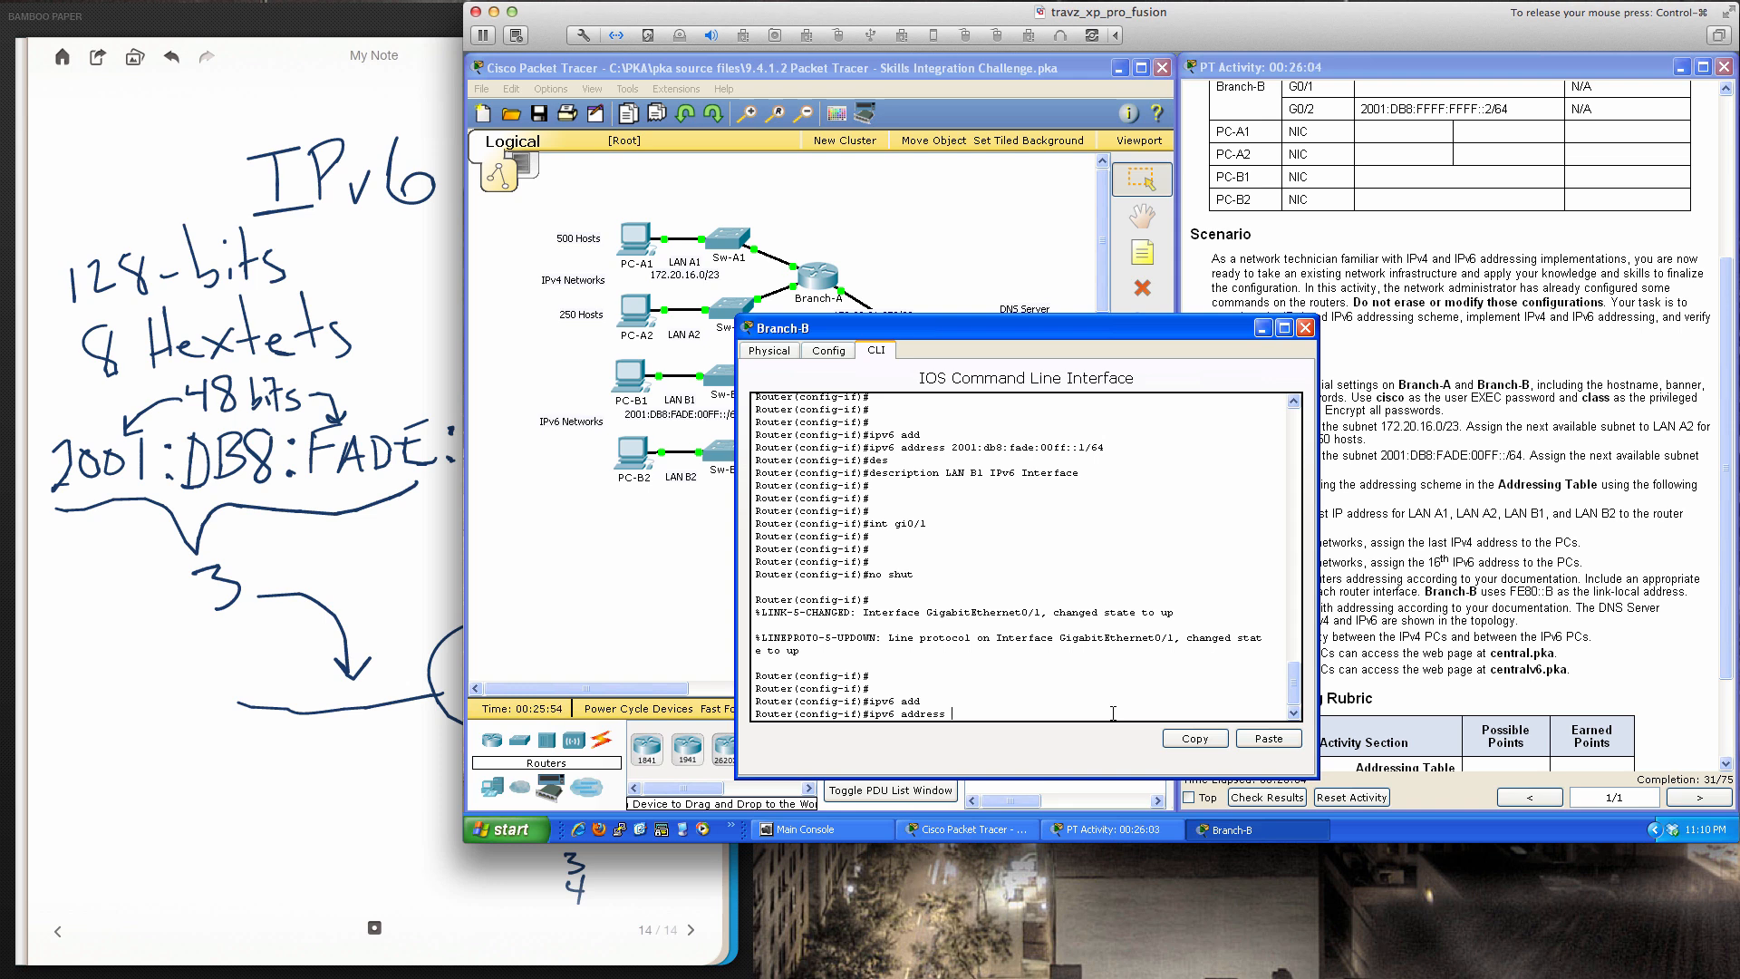
type("2001:")
type("db8")
type(":fade:")
type("00ff")
key("BackSpace")
key("BackSpace")
type("100::1/64")
key("Return")
Circle the 00FF hextet in the Bamboo Paper IPv6 note, then return to Packet Tracer
left_click(404, 516)
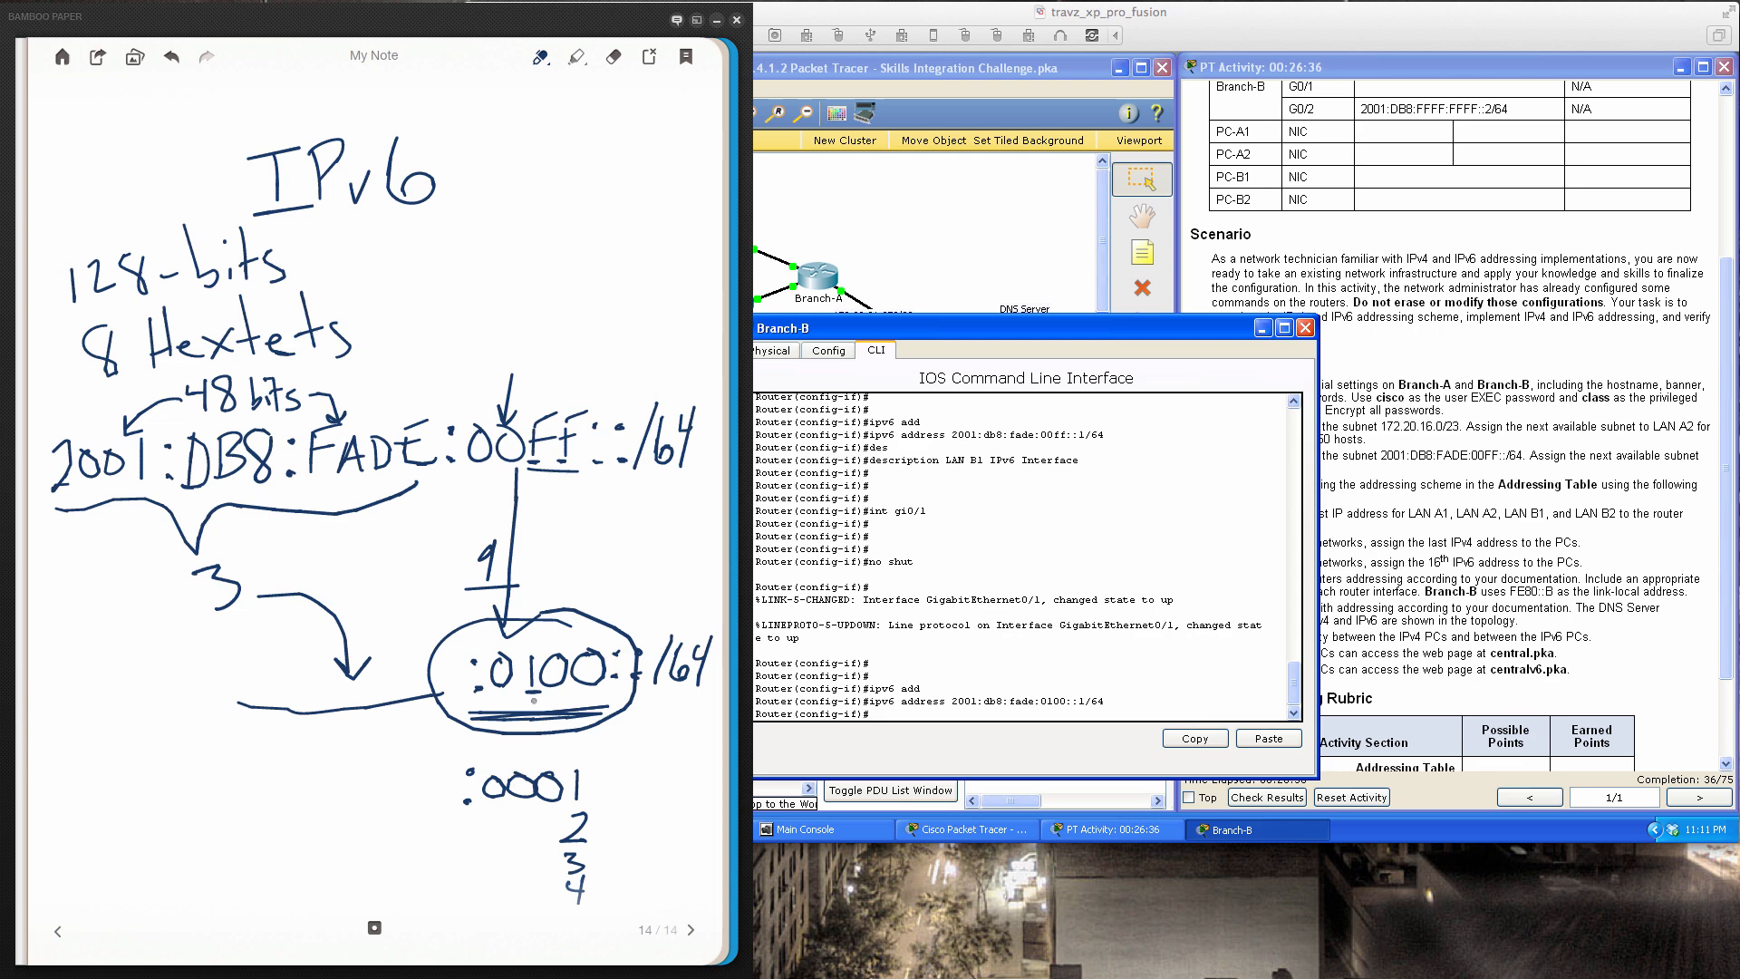
left_click(890, 712)
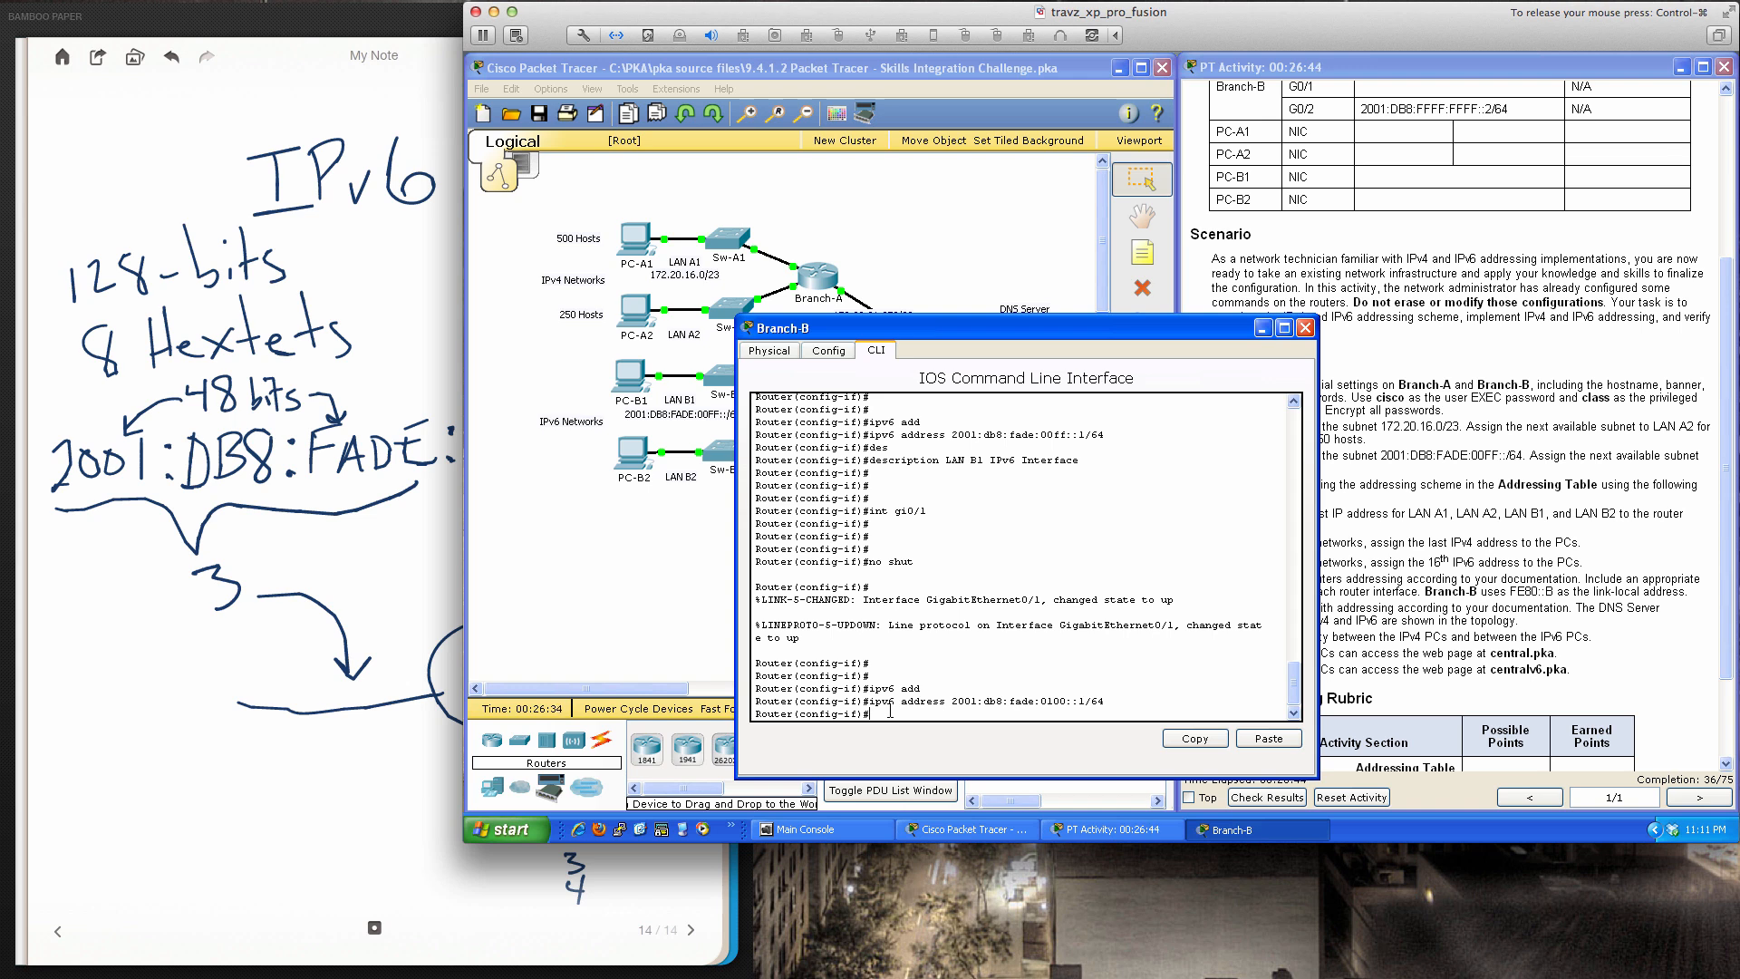
left_click(415, 584)
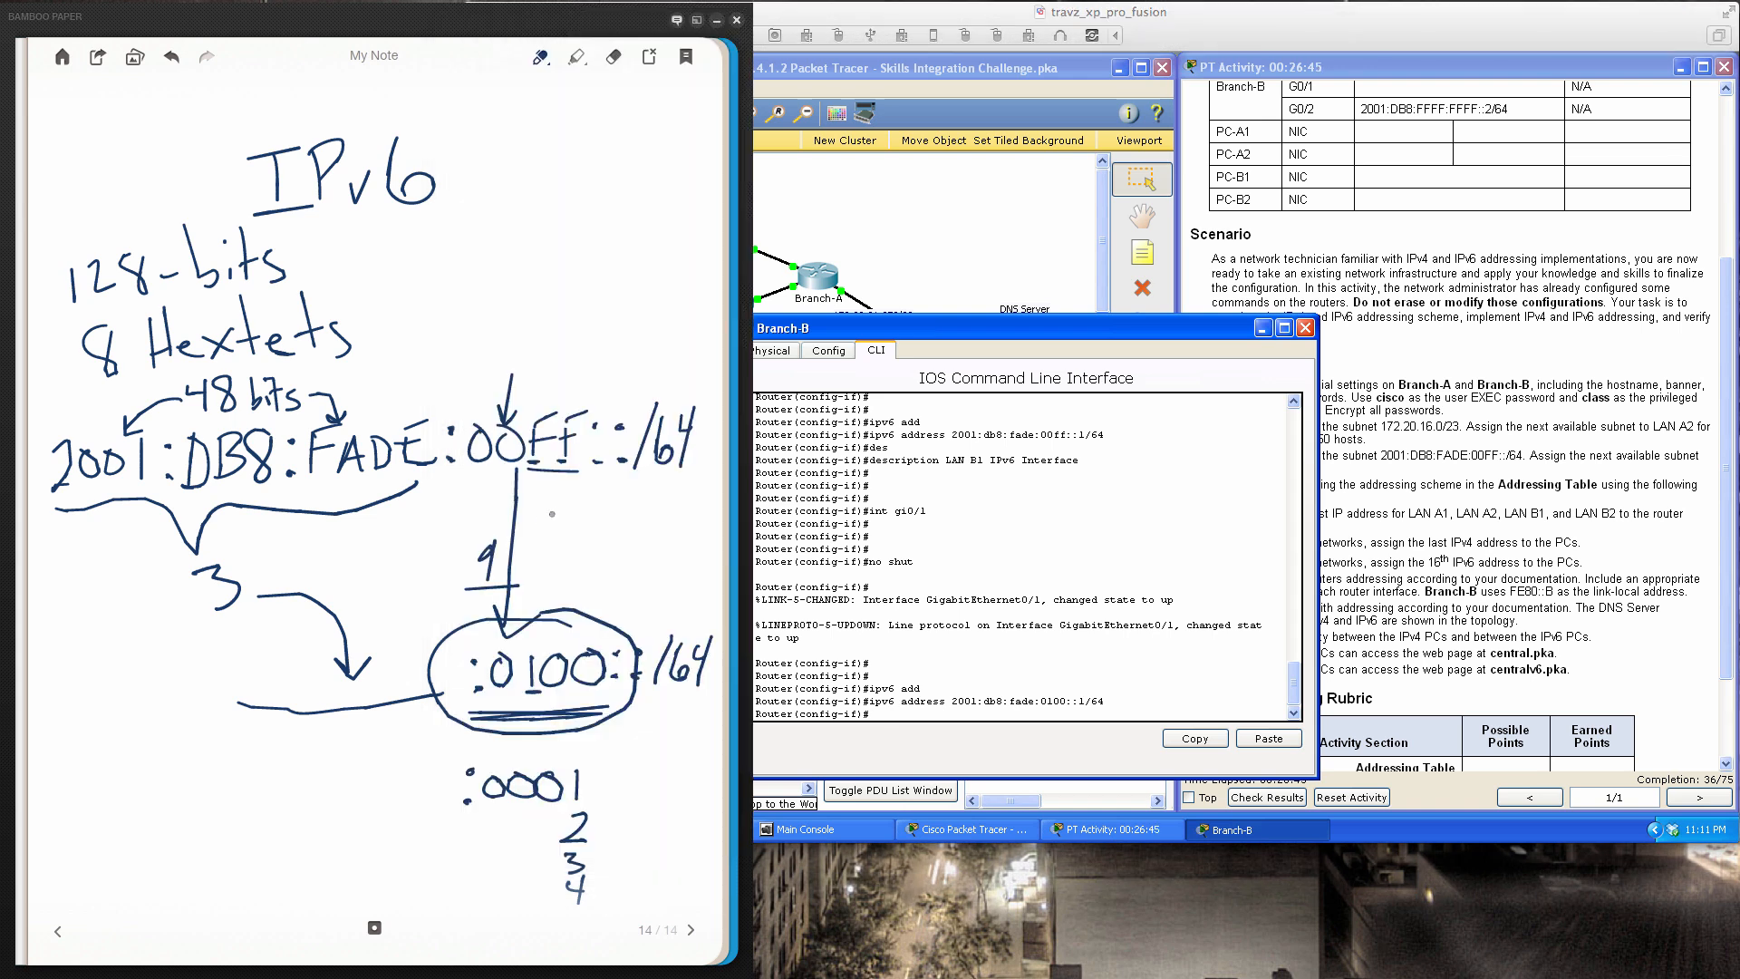
mouse_move(506, 368)
left_mouse_down()
mouse_move(453, 415)
mouse_move(479, 479)
mouse_move(557, 482)
mouse_move(582, 393)
mouse_move(500, 364)
left_mouse_up()
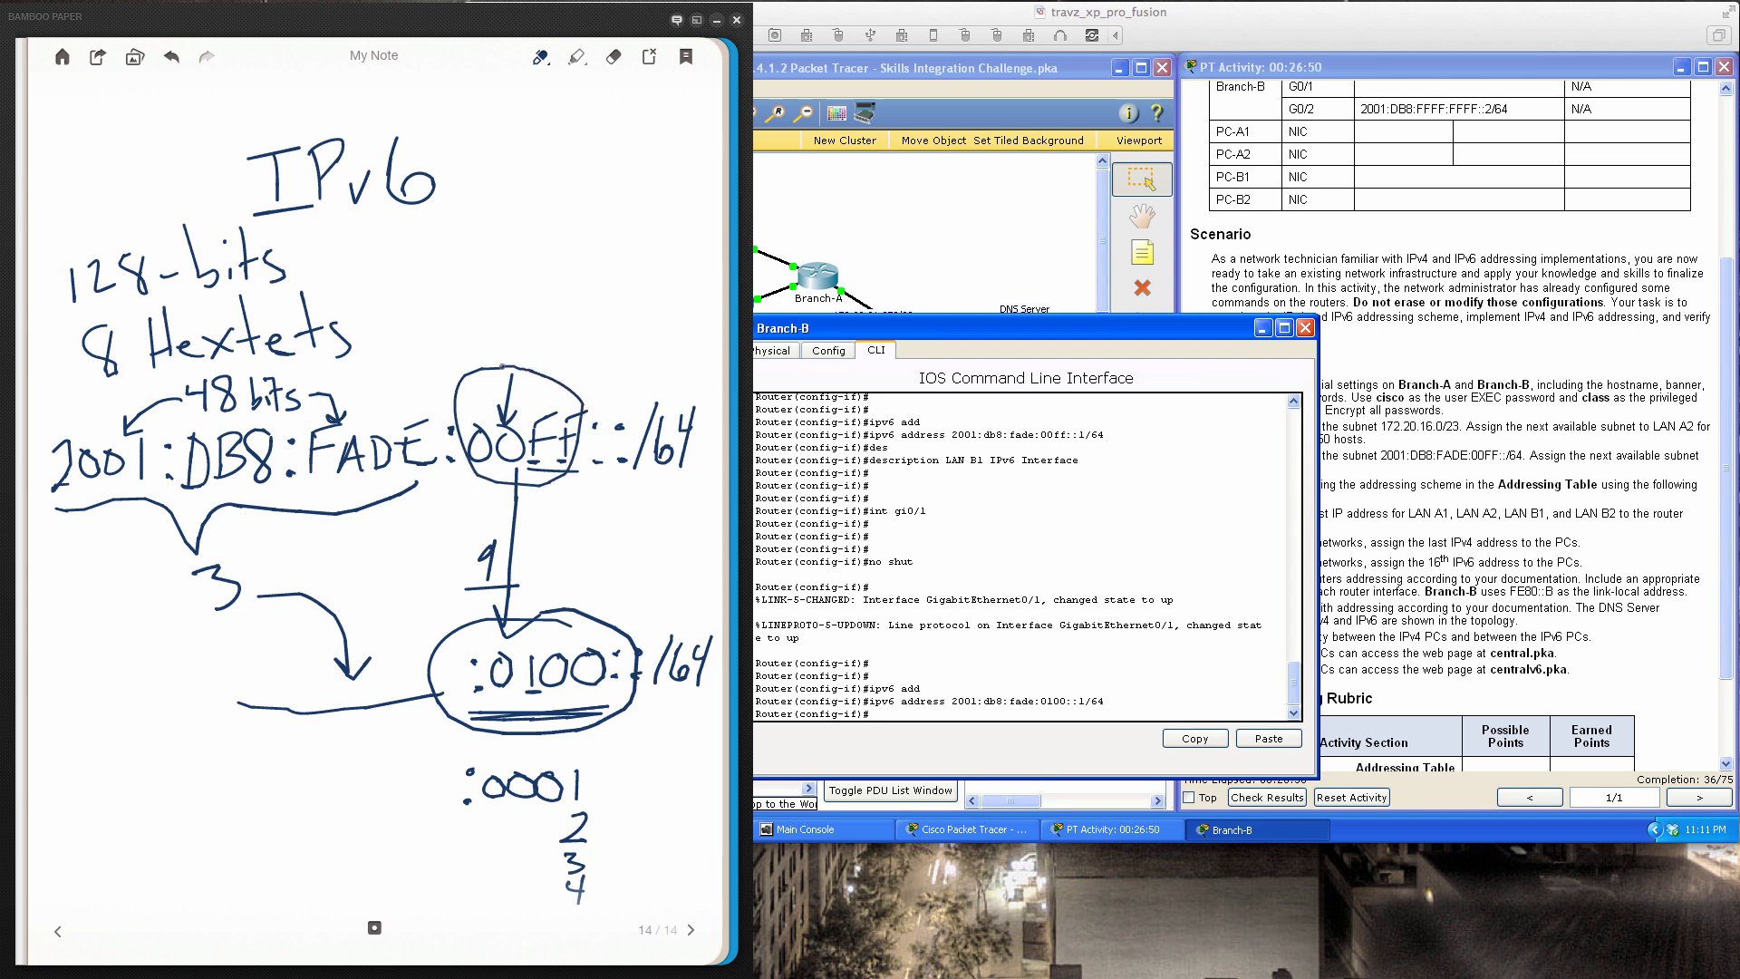
left_click(900, 713)
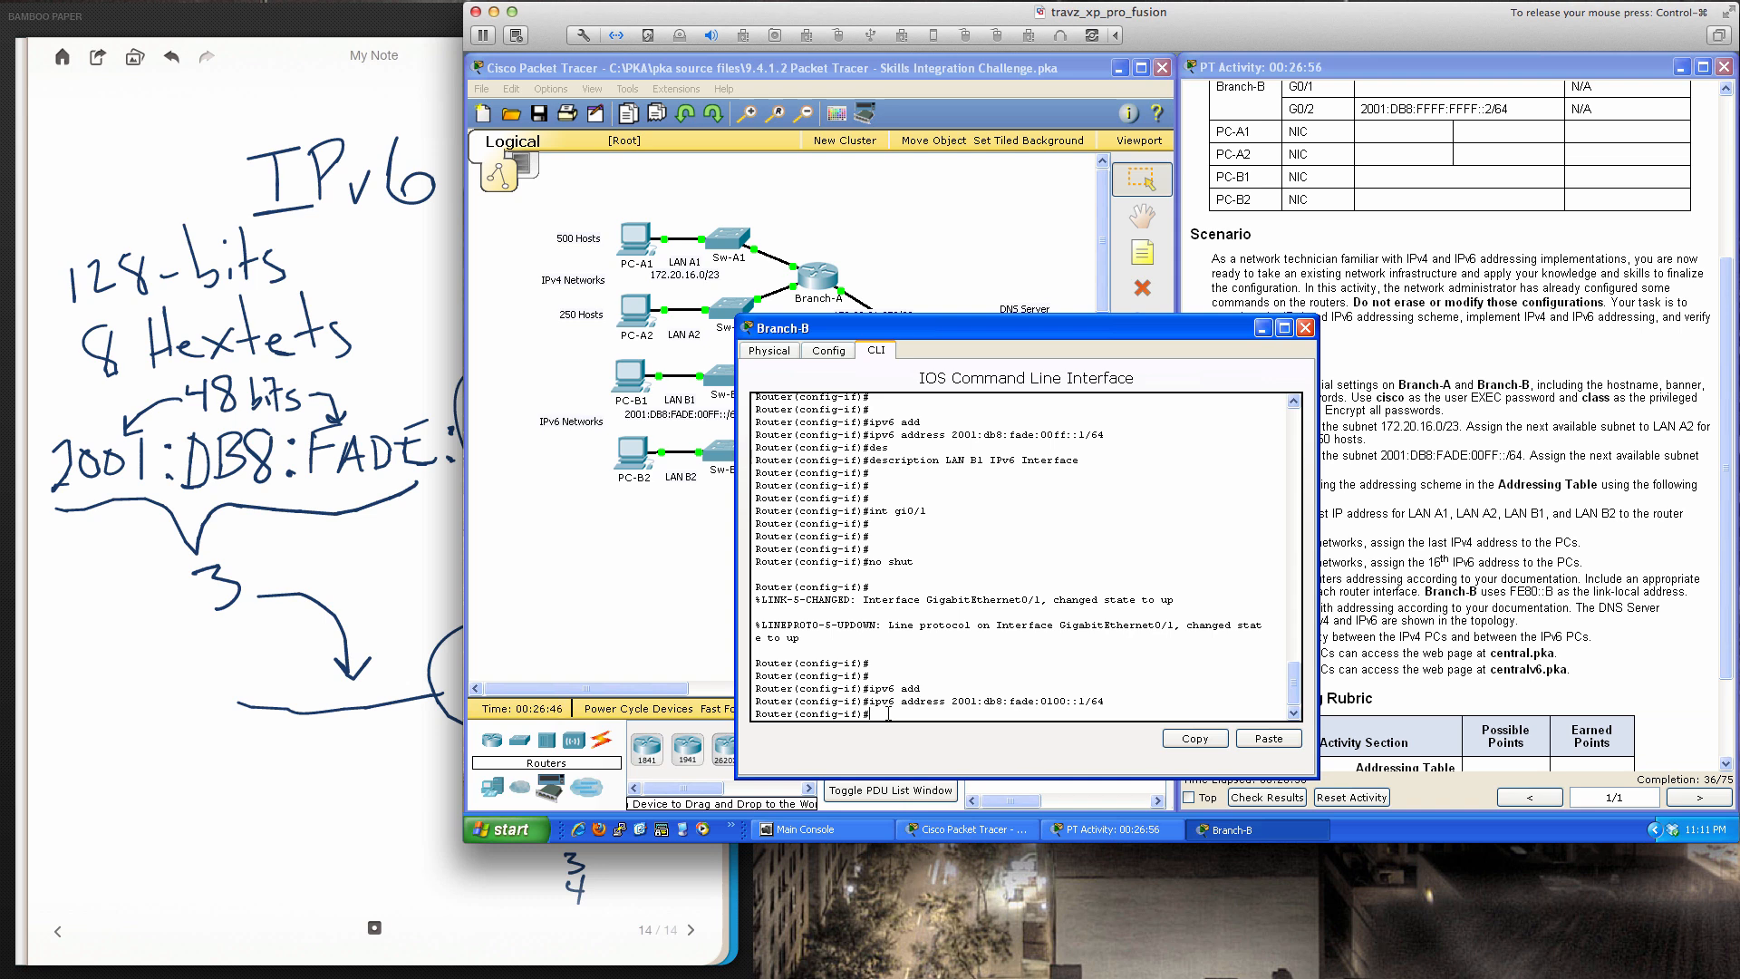
Set the gi0/1 description to 'LAN B2 IPv6 Interface'
type("des")
key("Tab")
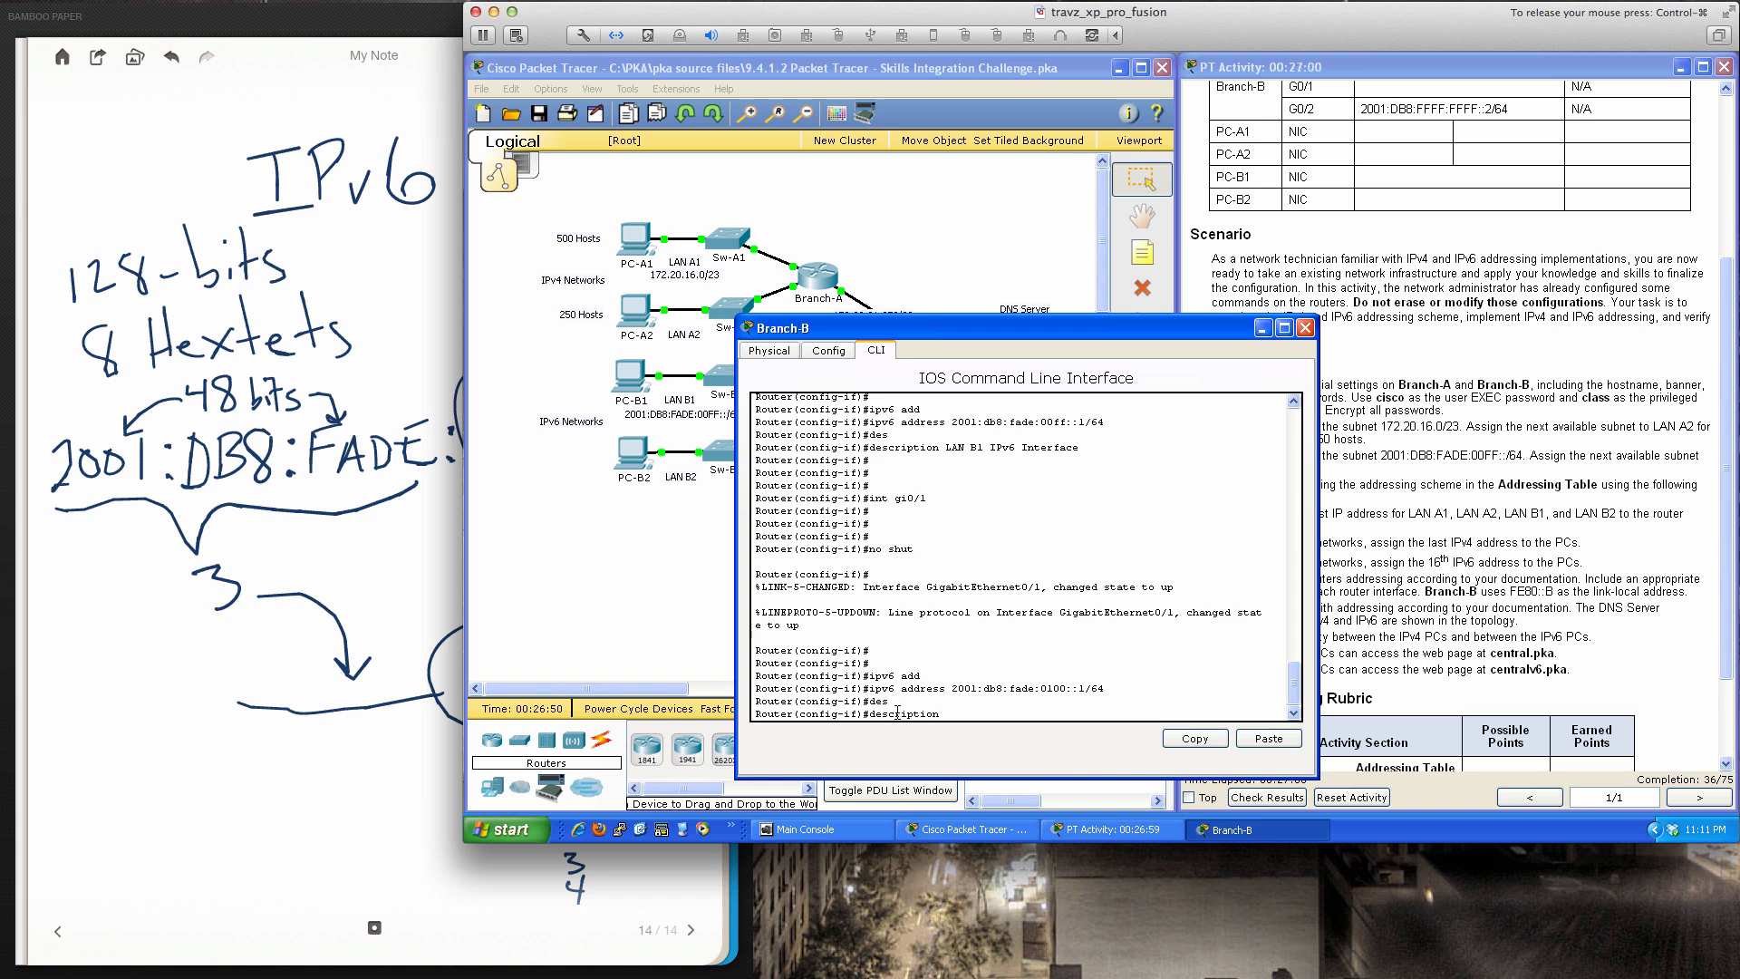
type("LAN B2 IPv6 Interface")
key("Return")
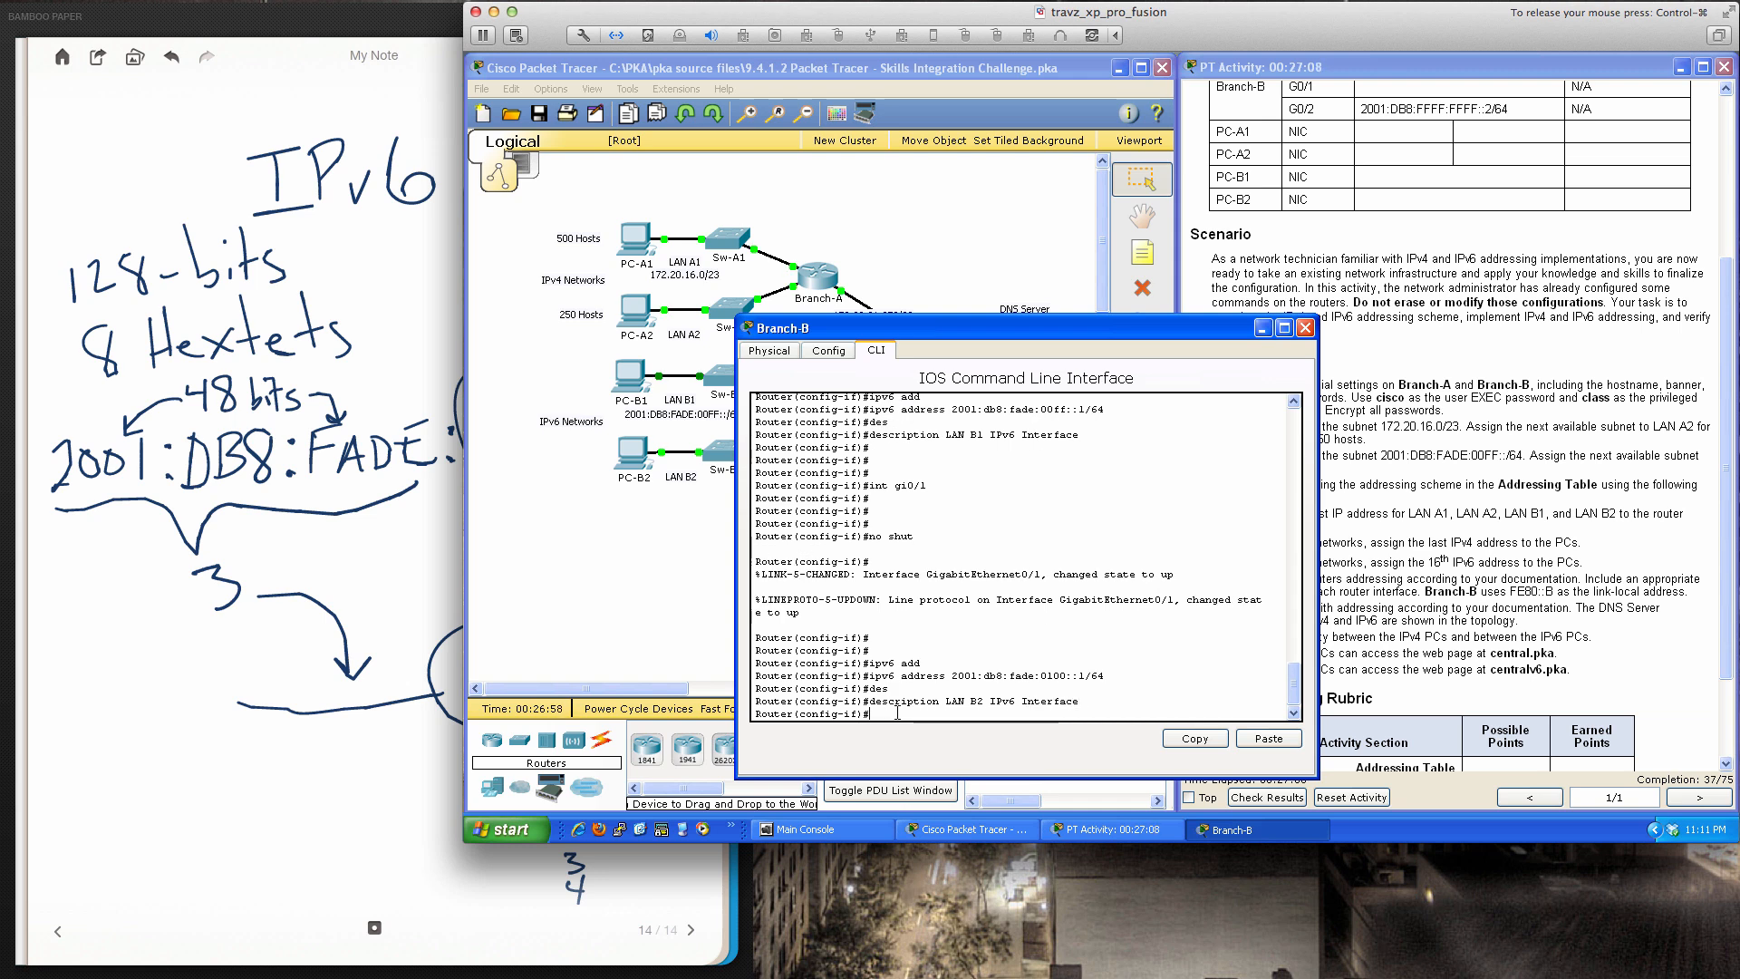
Exit config mode, save Branch-B's configuration with 'wri mem', and close the router window
type("end")
key("Return")
key("Return")
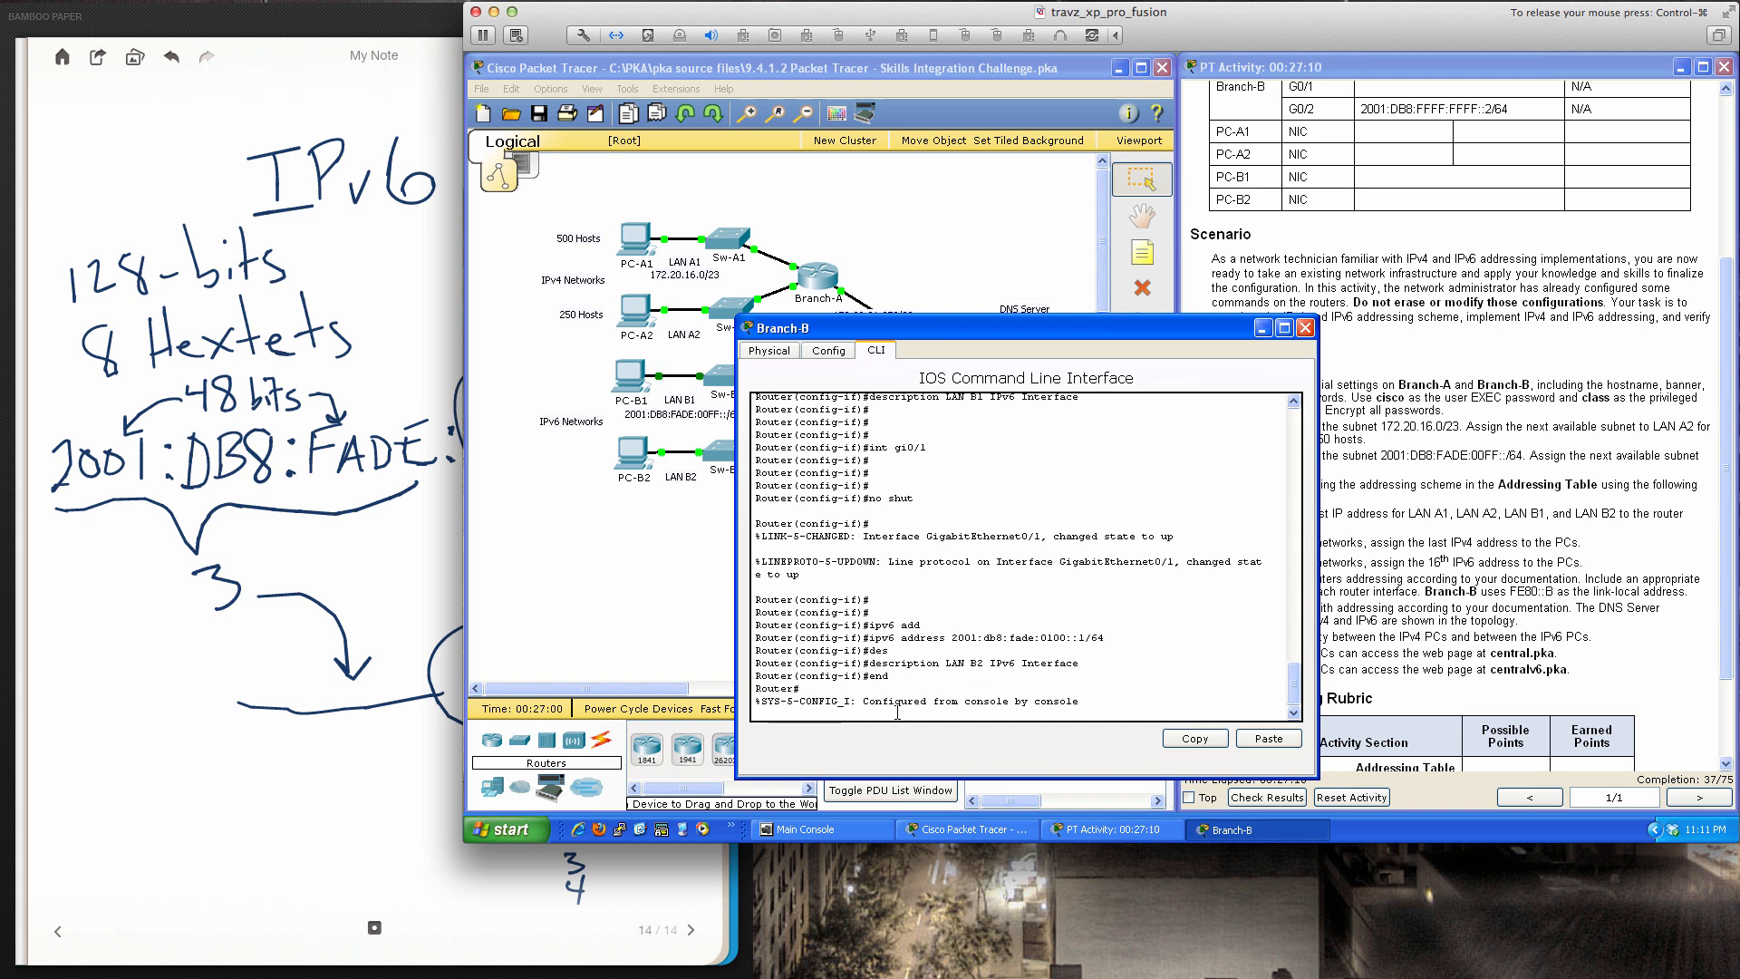
key("Return")
type("wri mem")
key("Return")
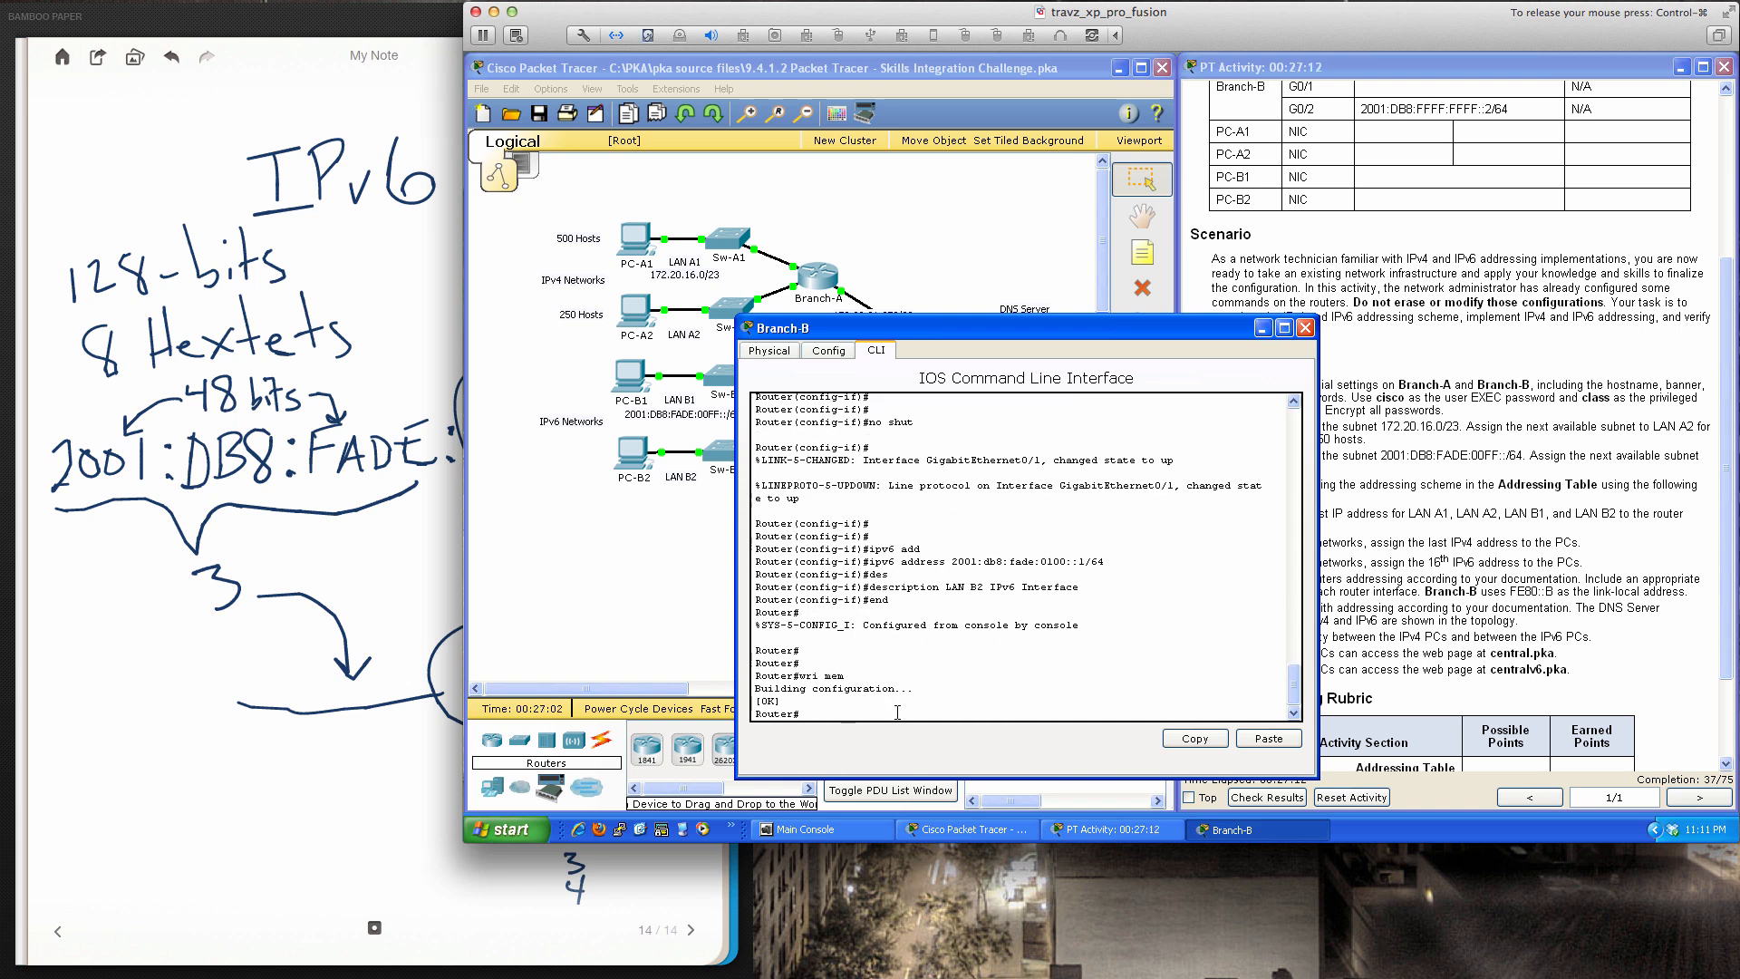
key("Return")
key("Return")
key("Return")
key("Return")
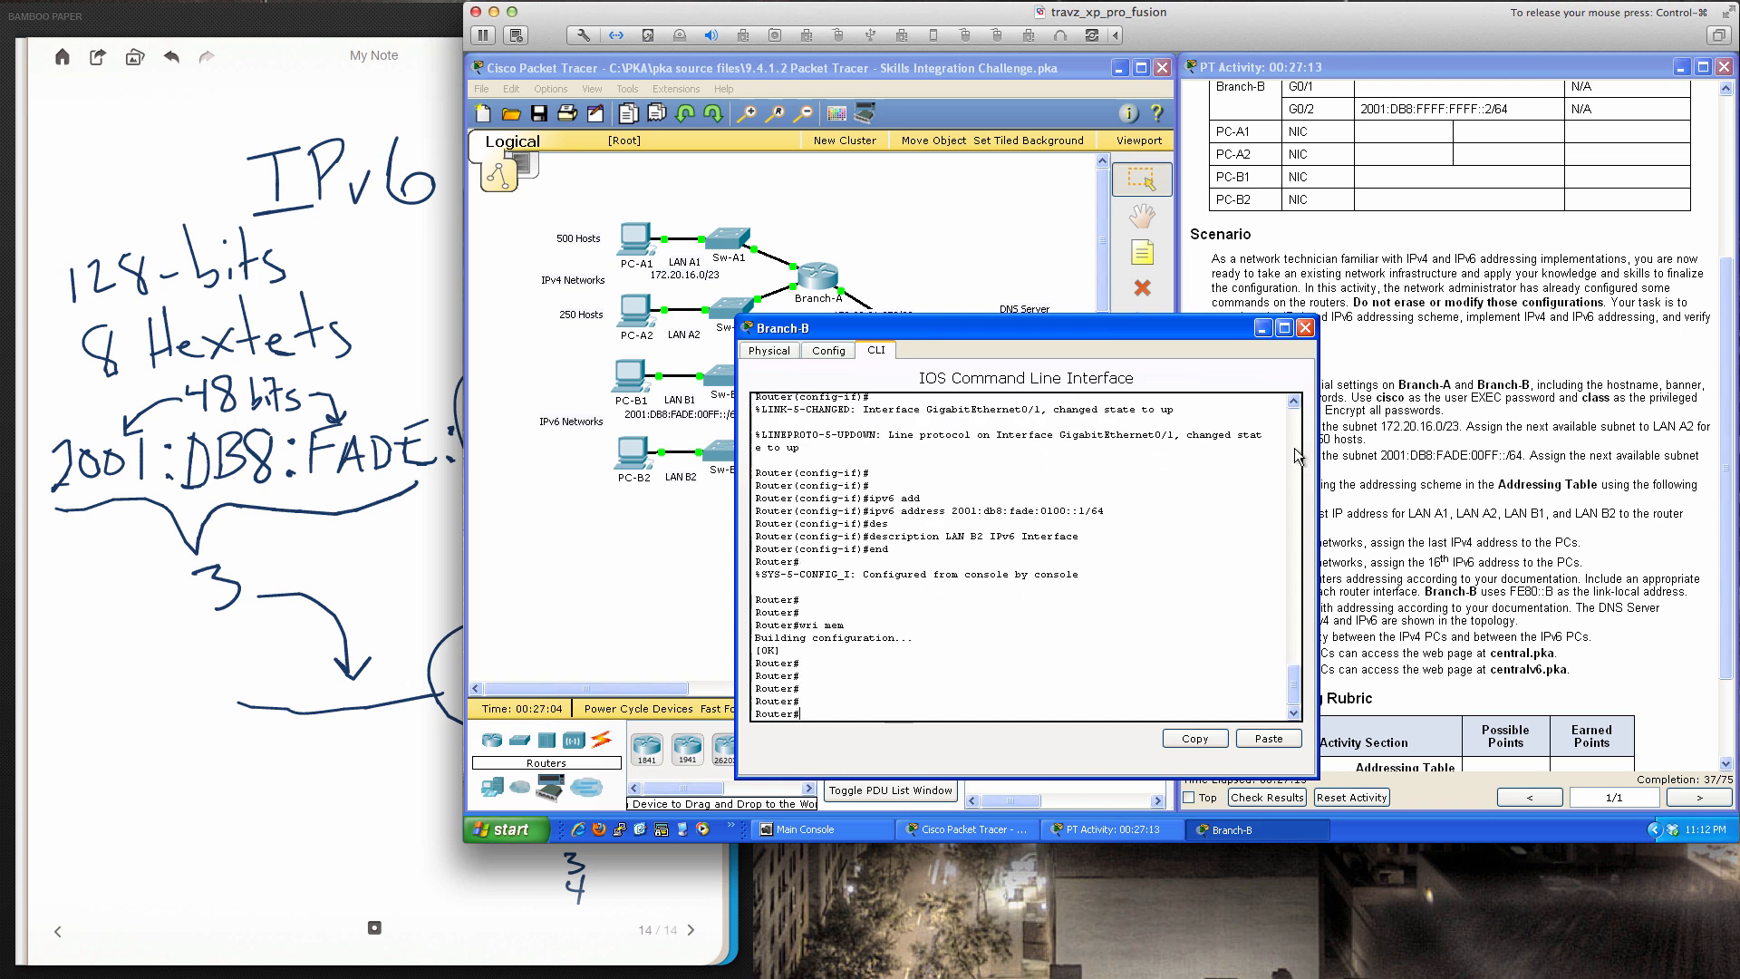
left_click(1305, 328)
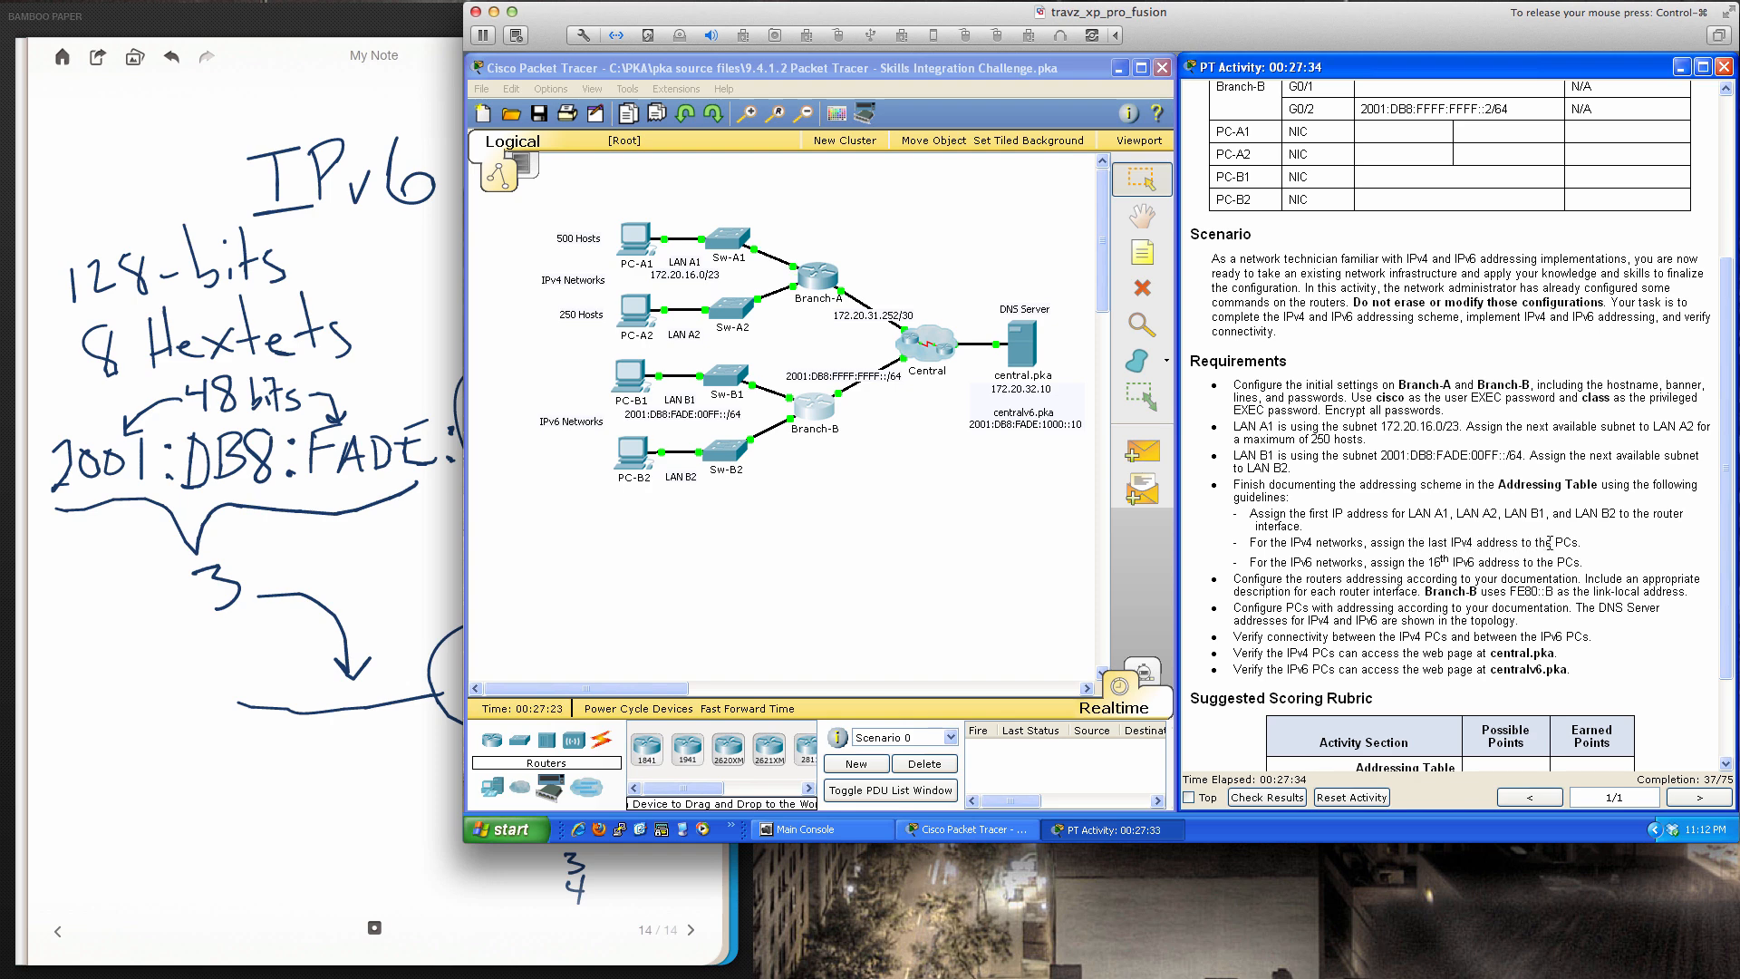
Open PC-A1's IP Configuration and enter IPv4 address 172.20.17.254
left_click(634, 240)
left_click_drag(1015, 228, 861, 344)
left_click(811, 366)
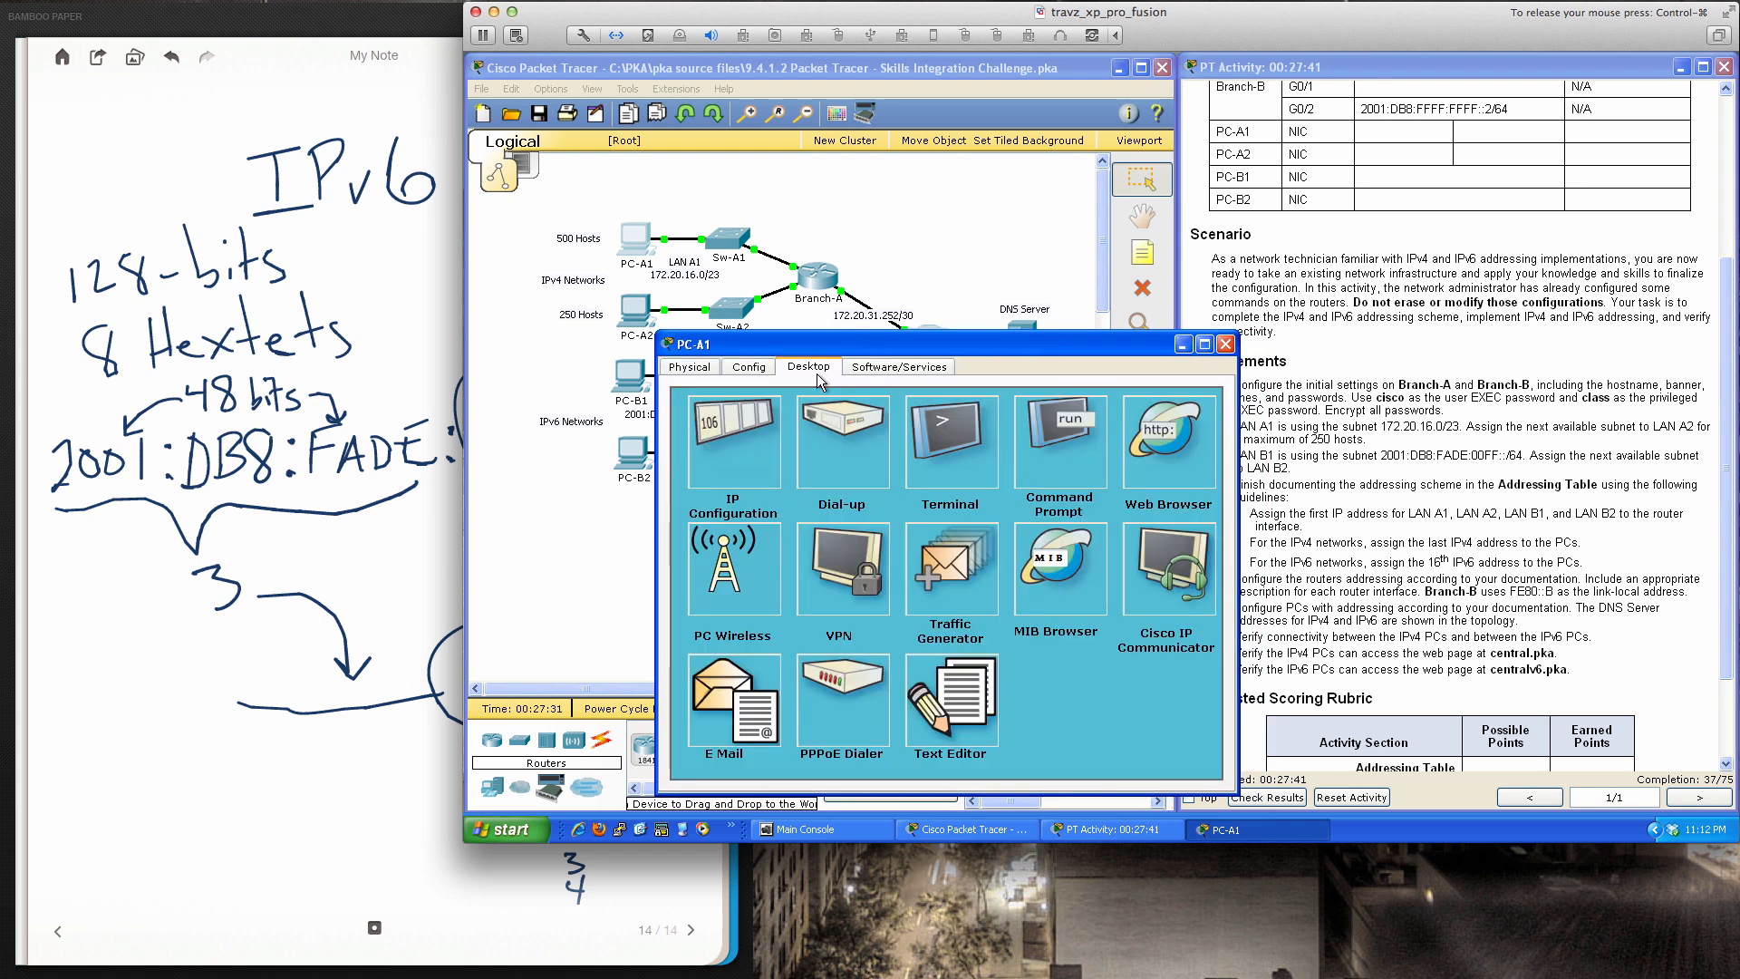
left_click(716, 421)
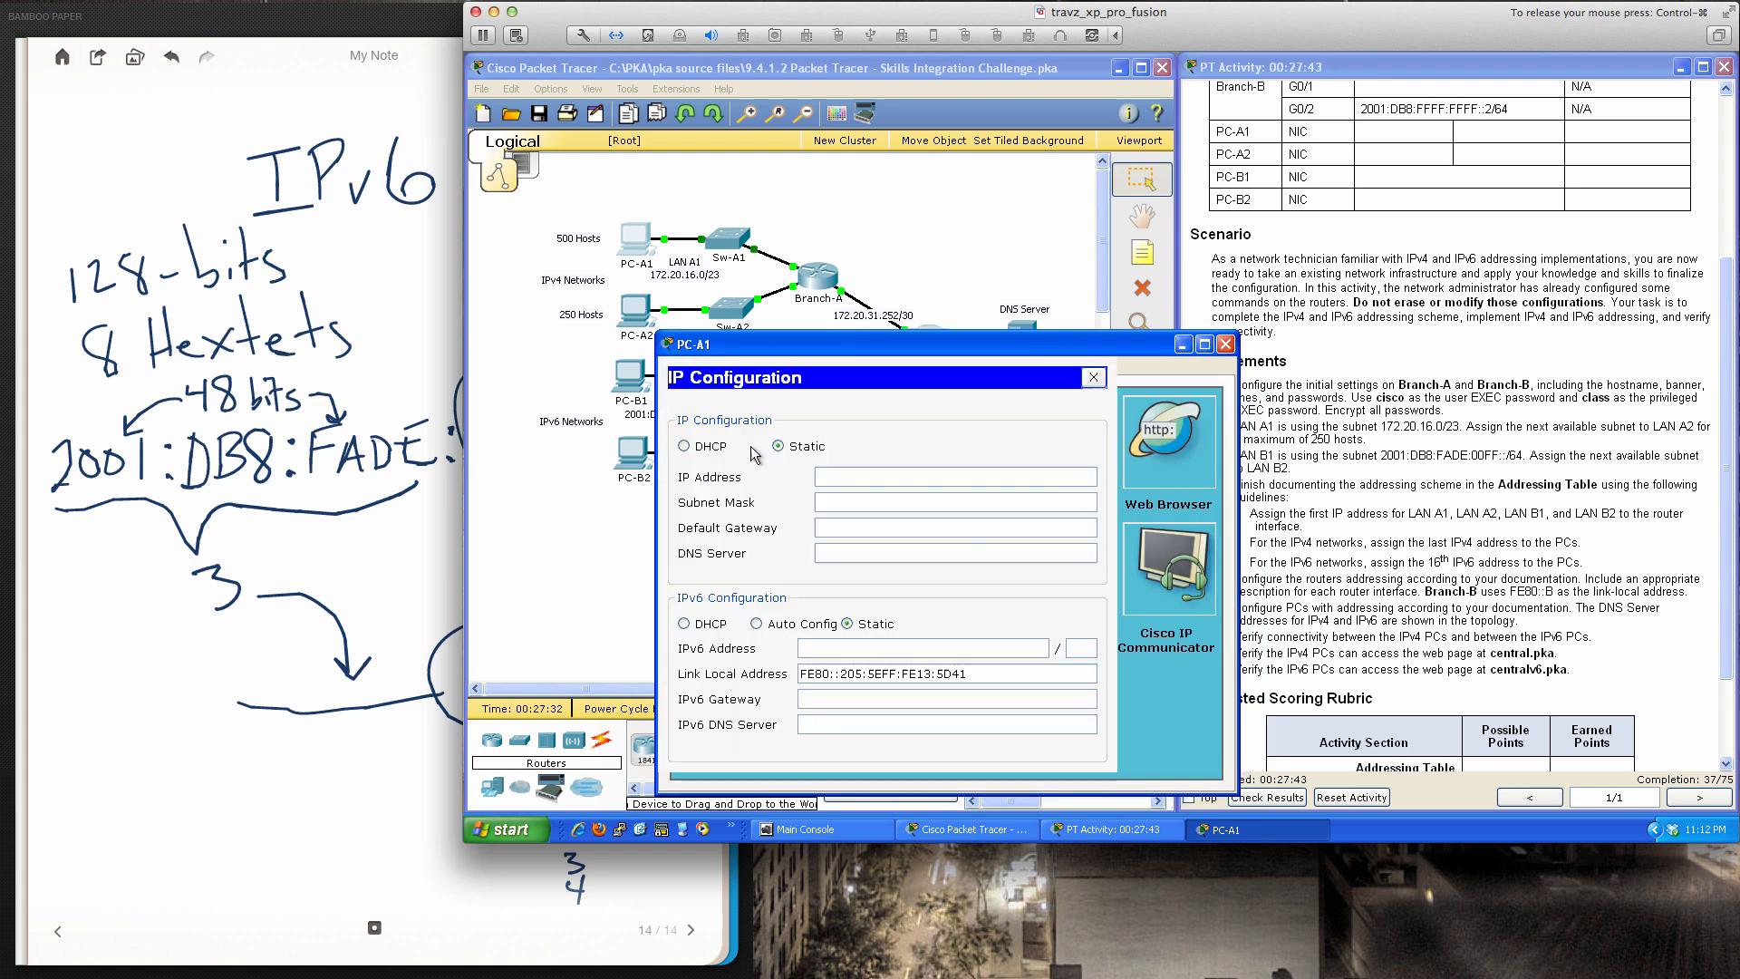
left_click(840, 475)
type("172.20.17.254")
Enter subnet mask 255.255.254.0 and default gateway 172.20.16.1 for PC-A1
key("Tab")
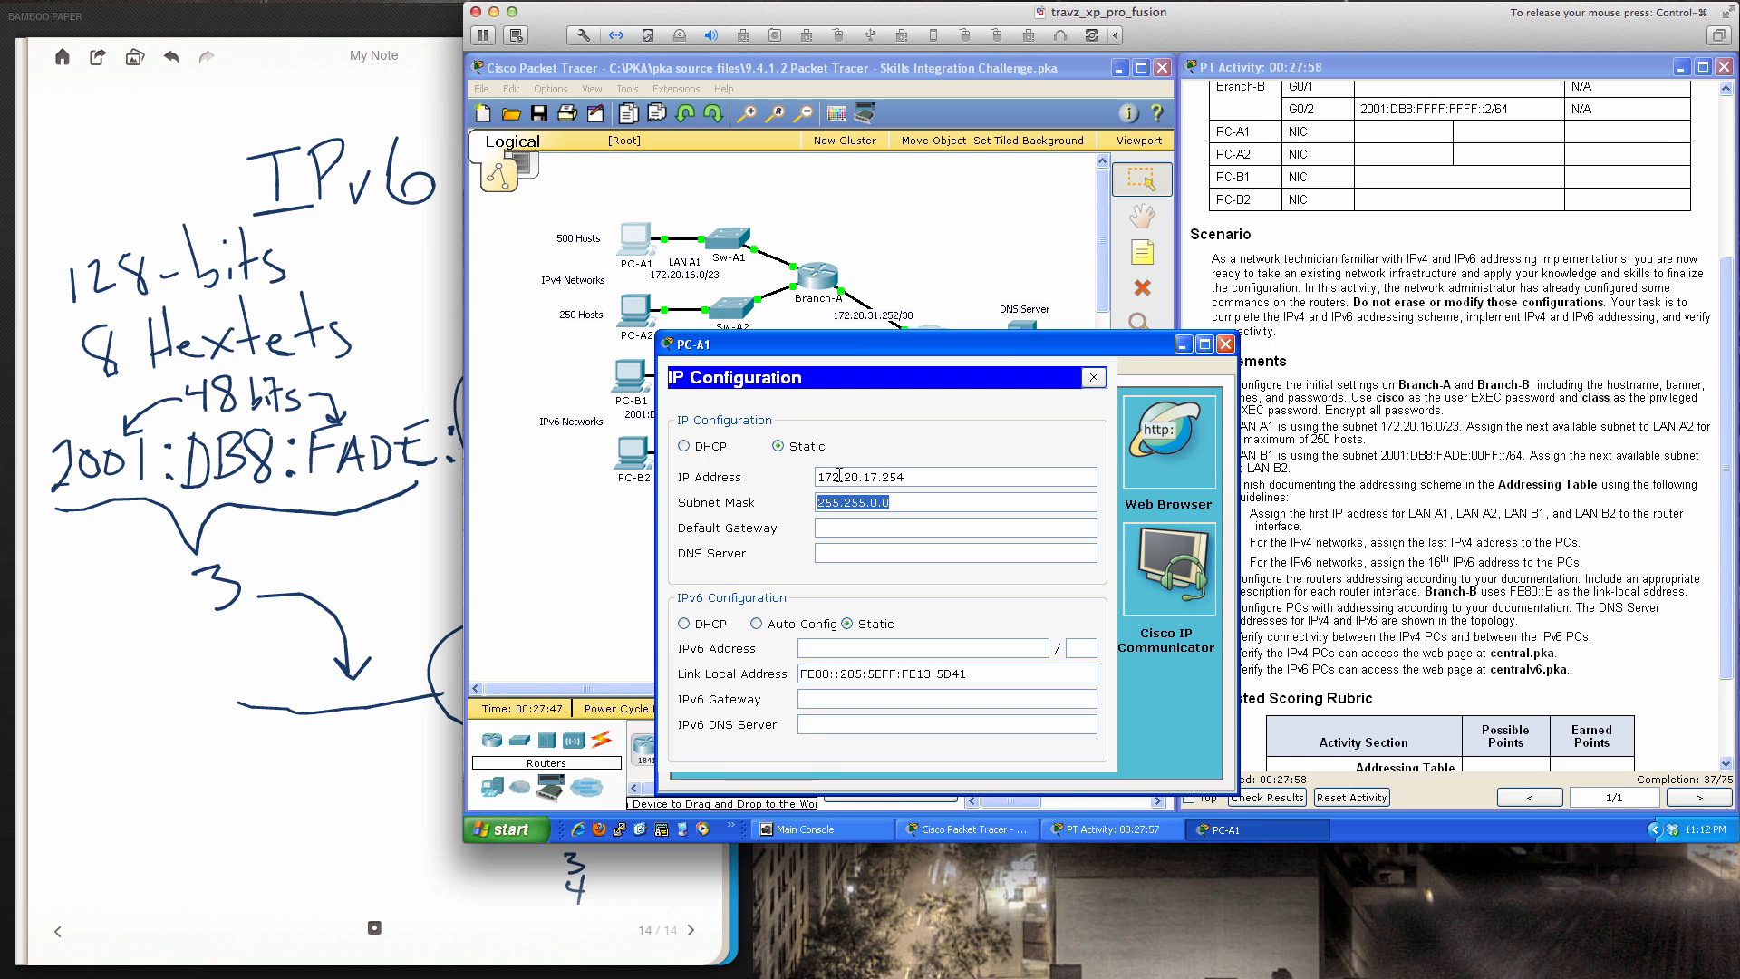
type("255.255.254.")
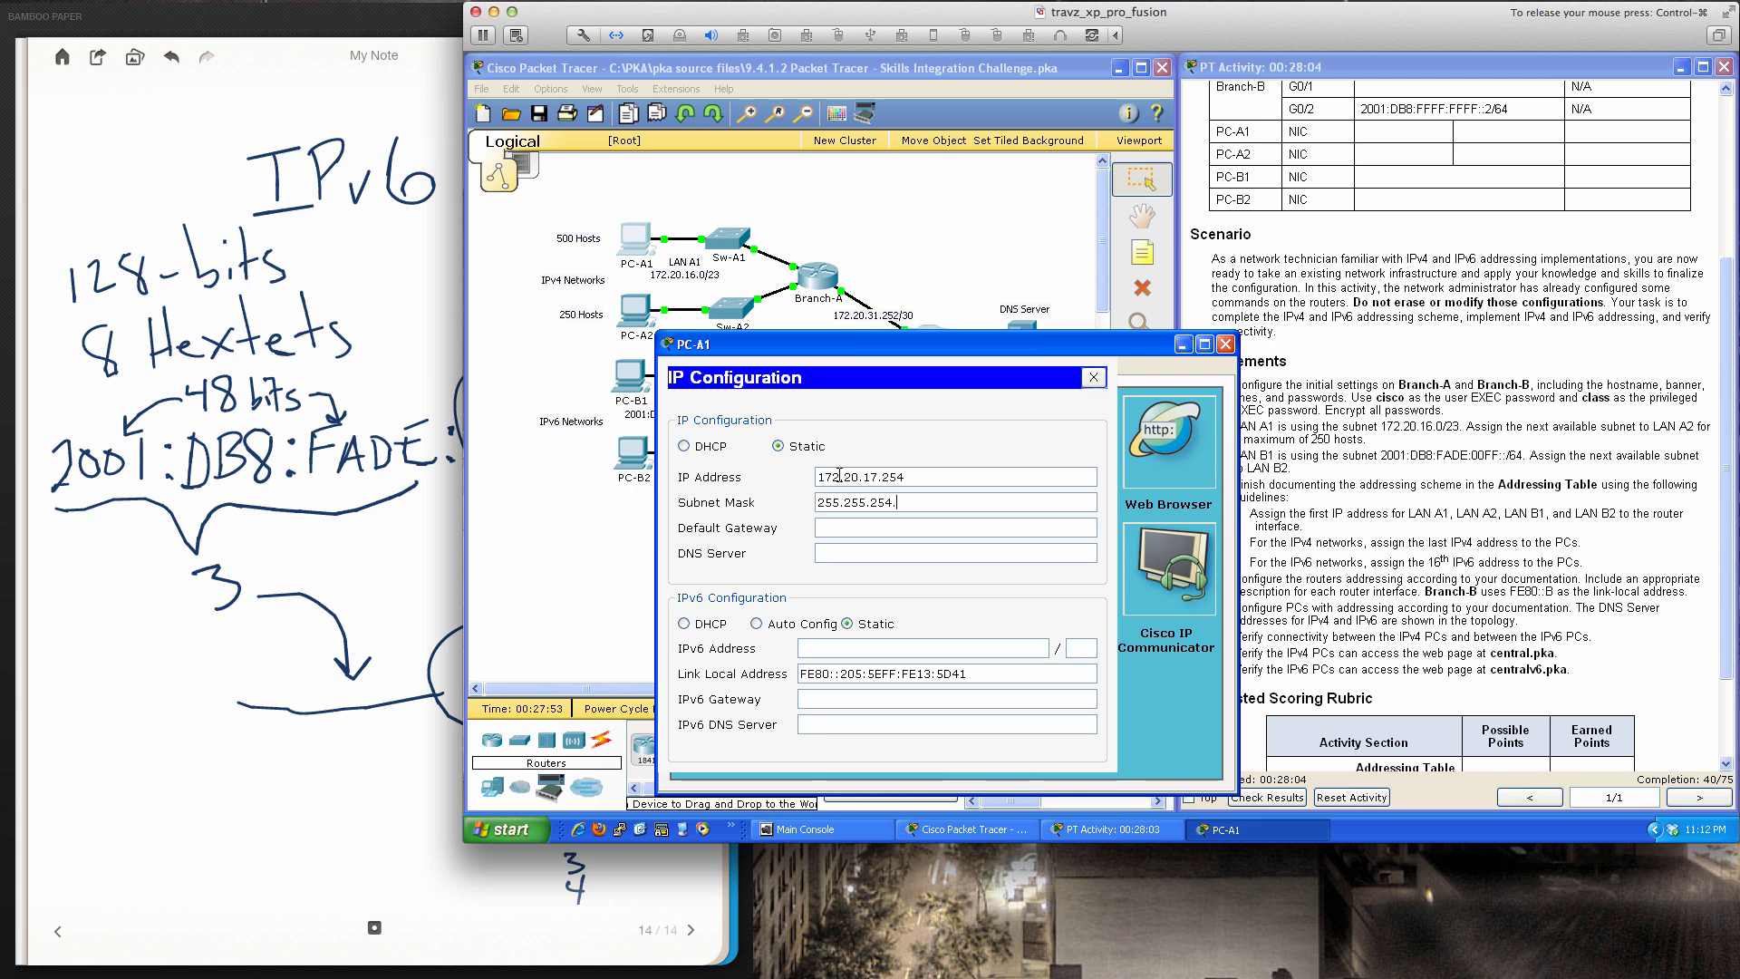
type("0")
key("Tab")
type("172.20.16.1")
Set PC-A1's DNS server to 172.20.32.10 and close IP Configuration
left_click_drag(917, 339, 1330, 279)
left_click(1295, 487)
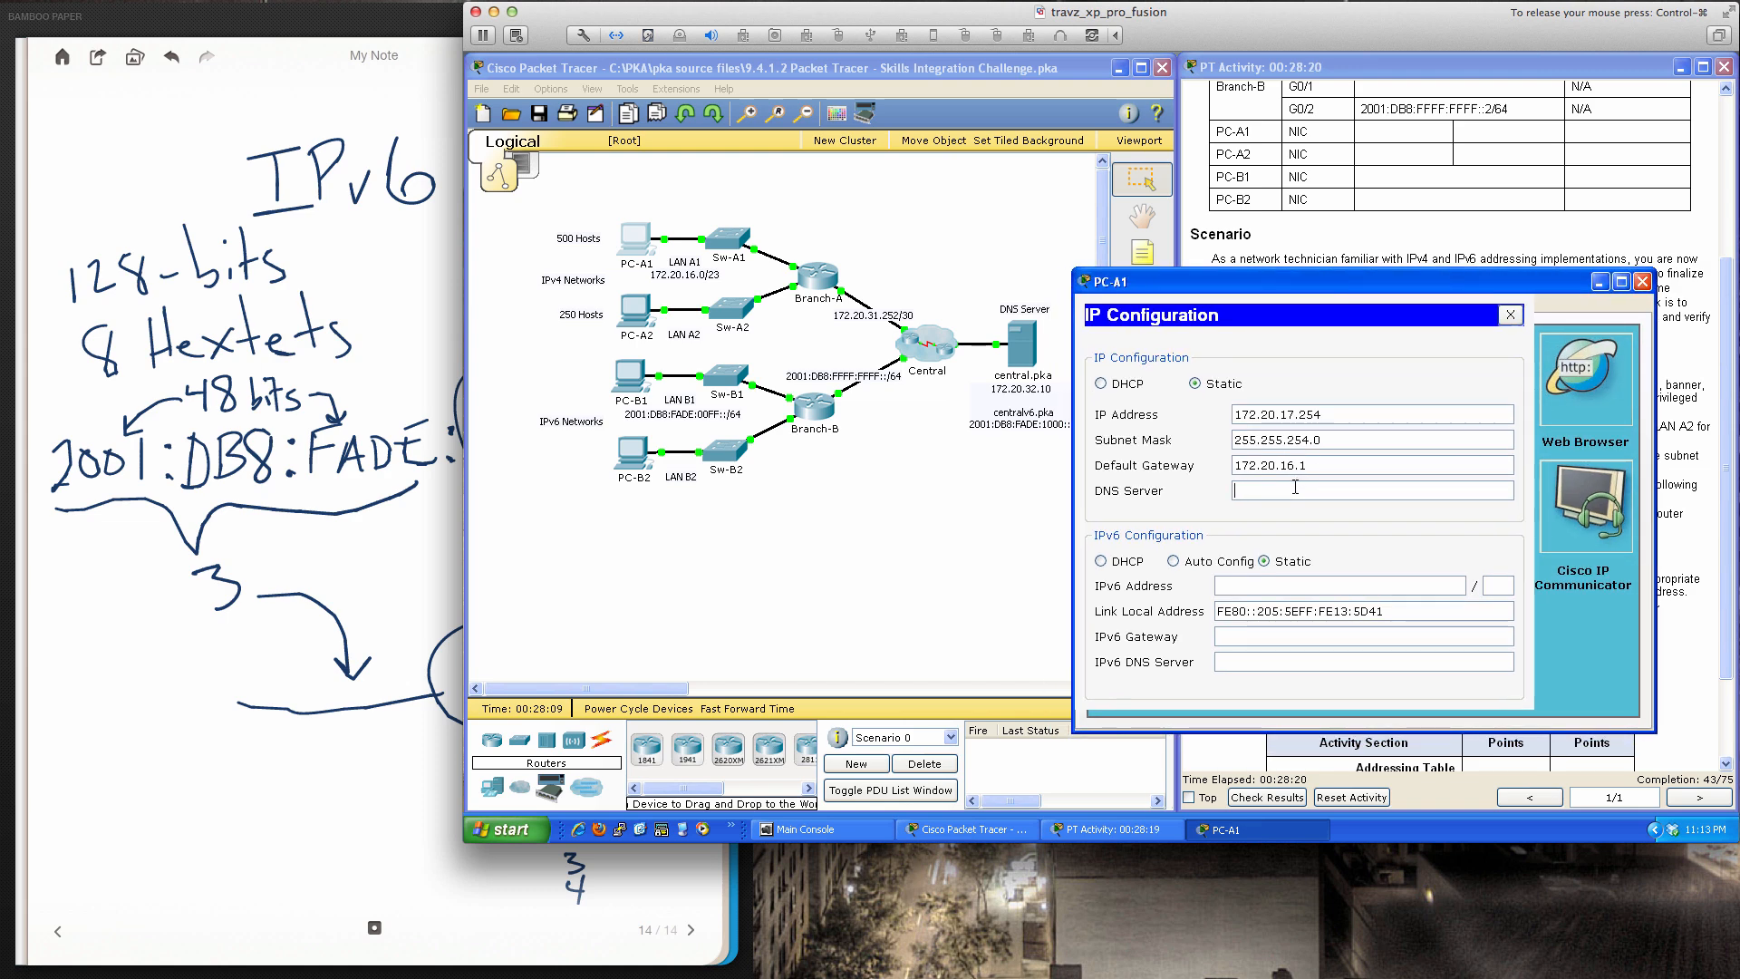
type("172.20.32.10")
left_click(1509, 315)
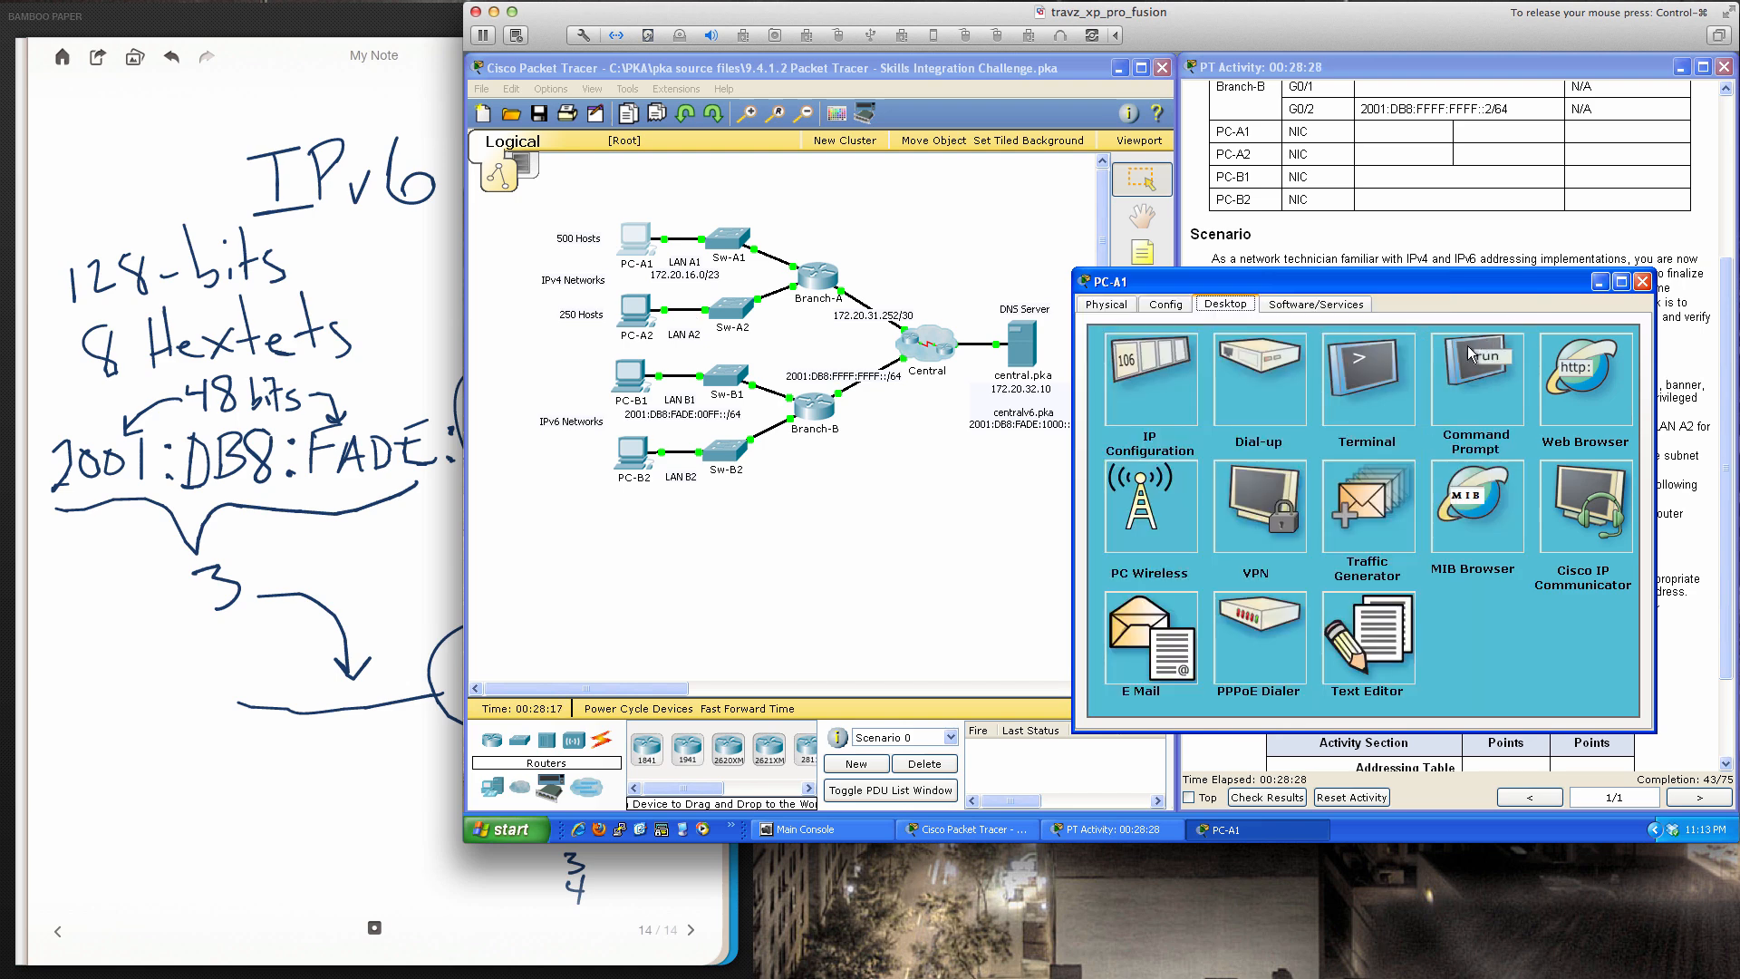
Ping gateway 172.20.16.1 from PC-A1's Command Prompt
left_click(1468, 347)
type("pin")
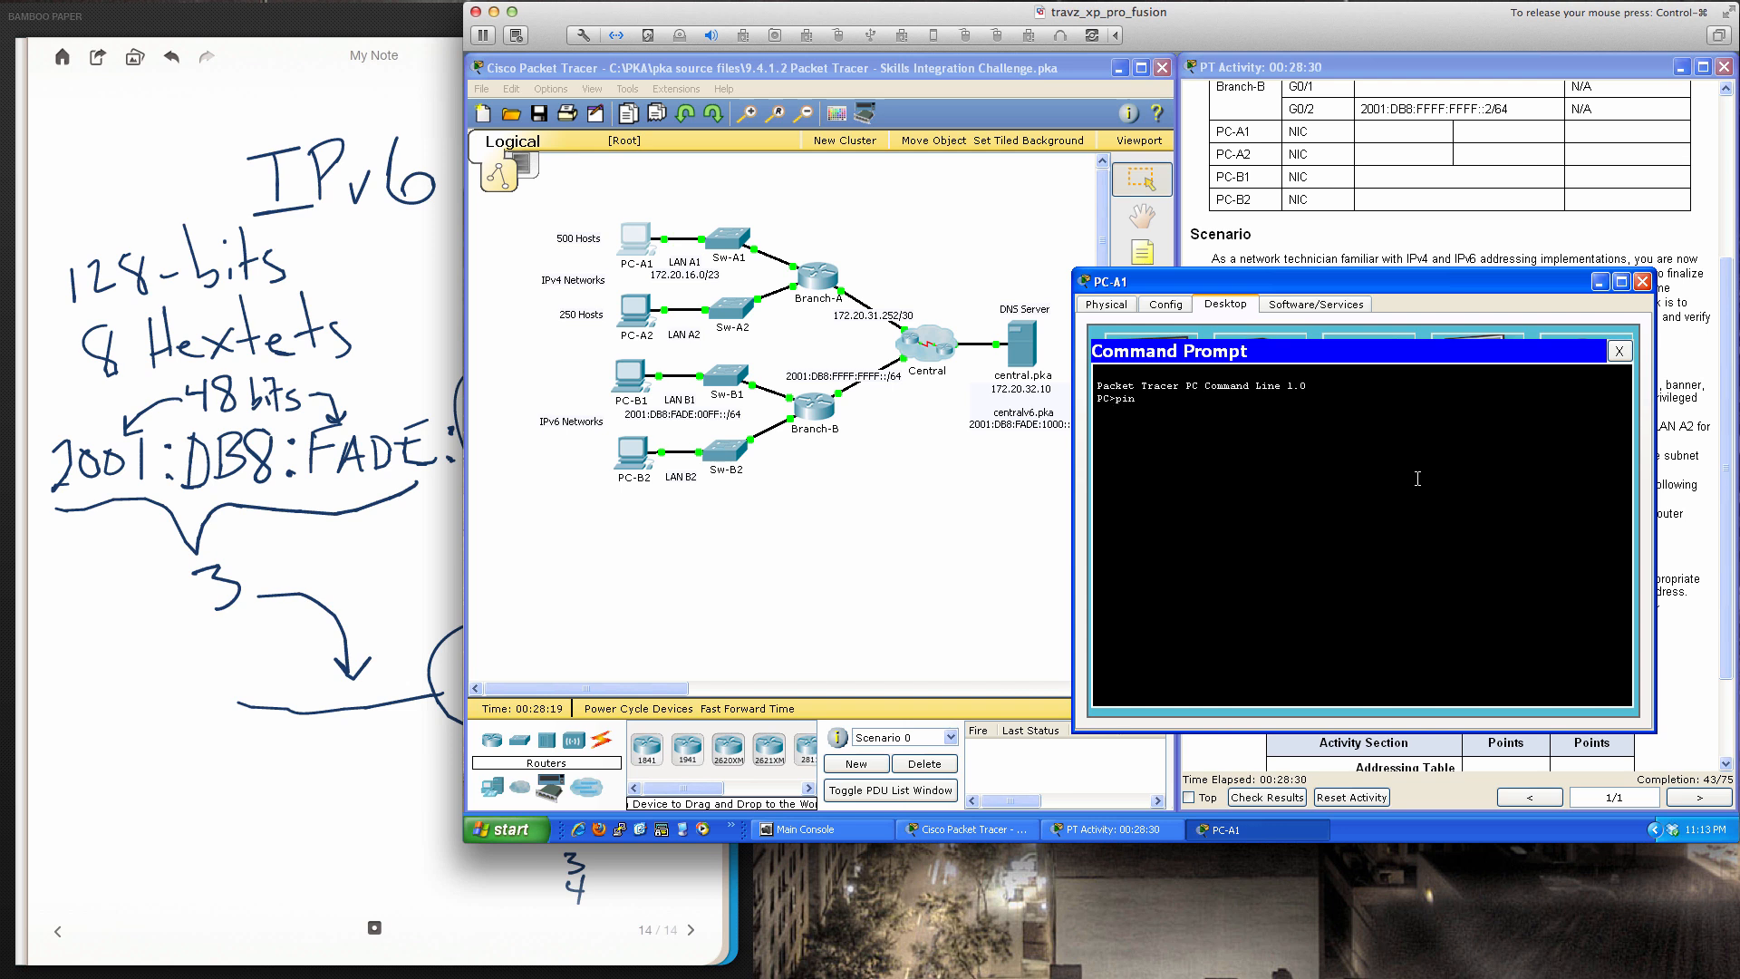
type("g 172.20.16.1")
key("Return")
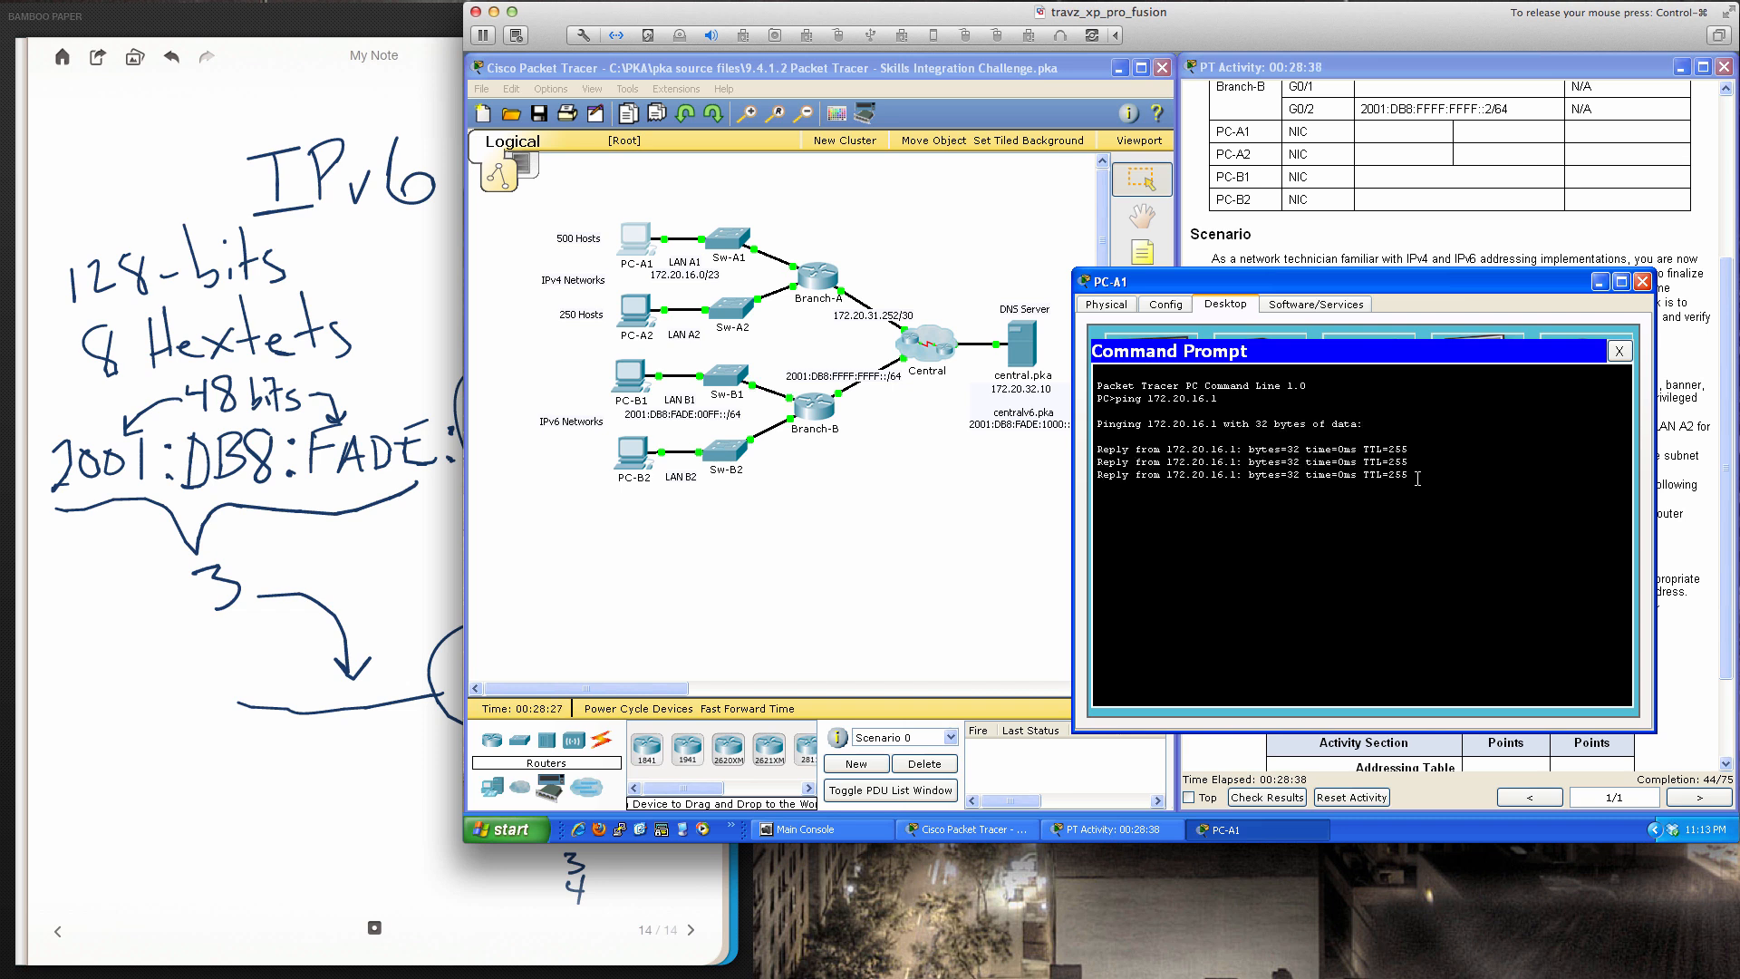
Ping DNS server 172.20.32.10 twice, then close Command Prompt and PC-A1's window
key("Up")
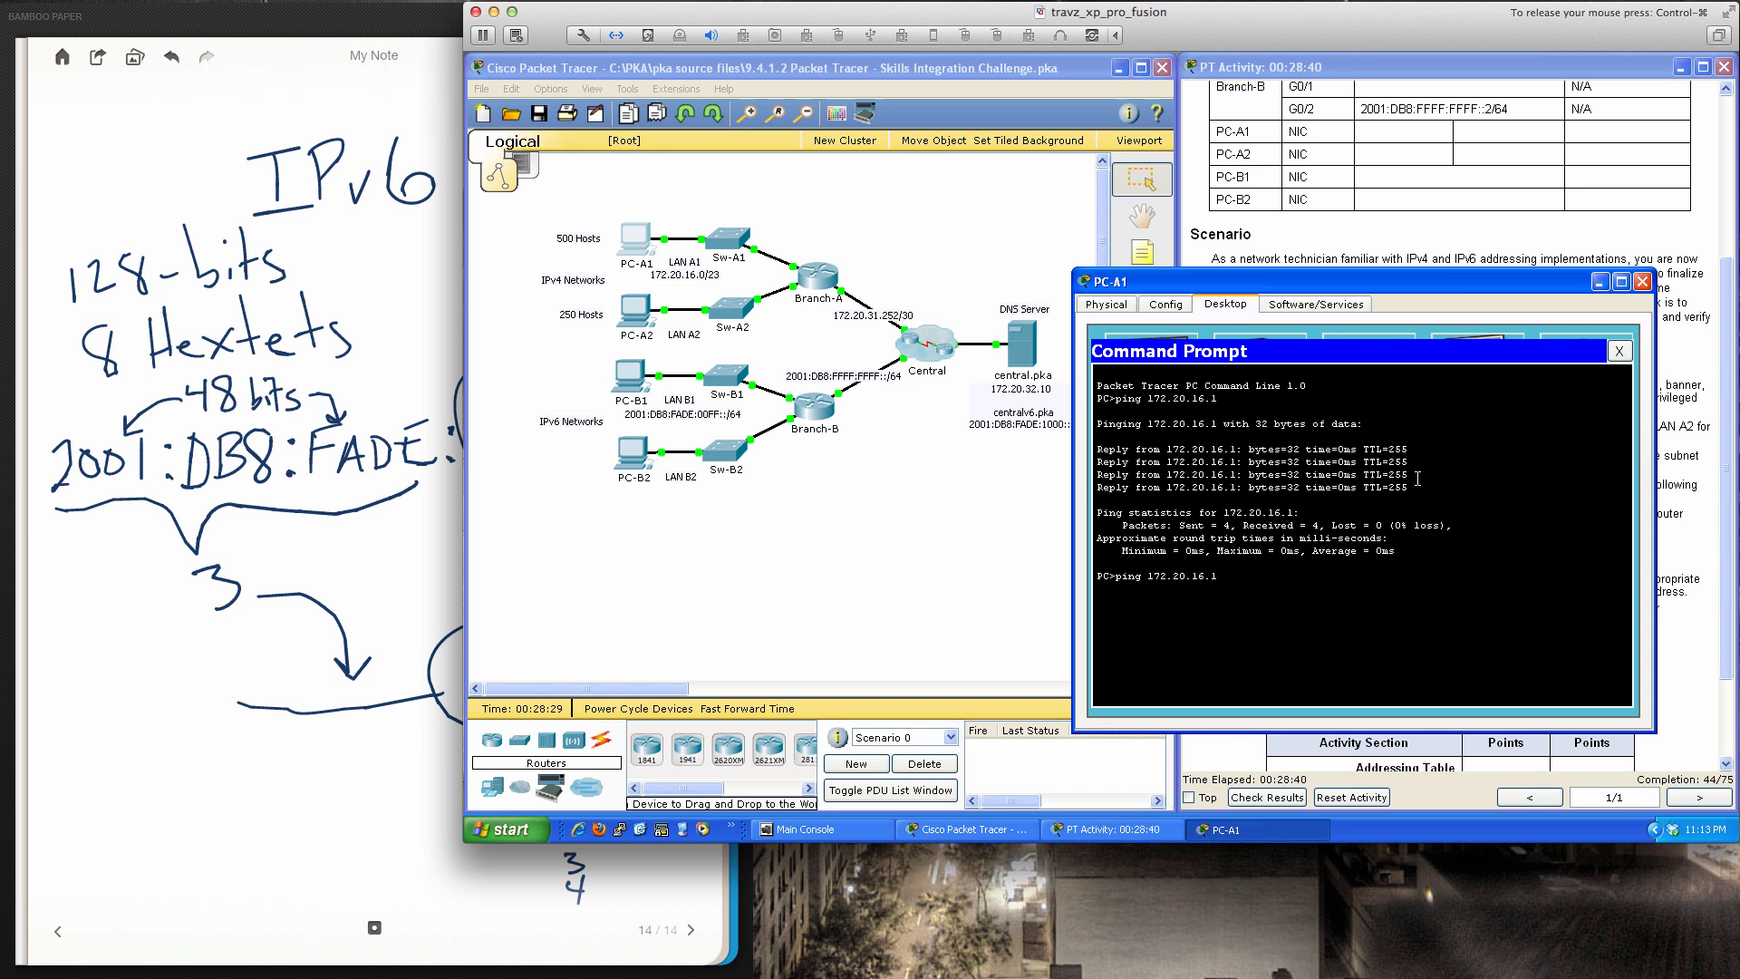
key("BackSpace")
key("BackSpace")
key("BackSpace")
key("BackSpace")
type("31")
type("2")
key("Return")
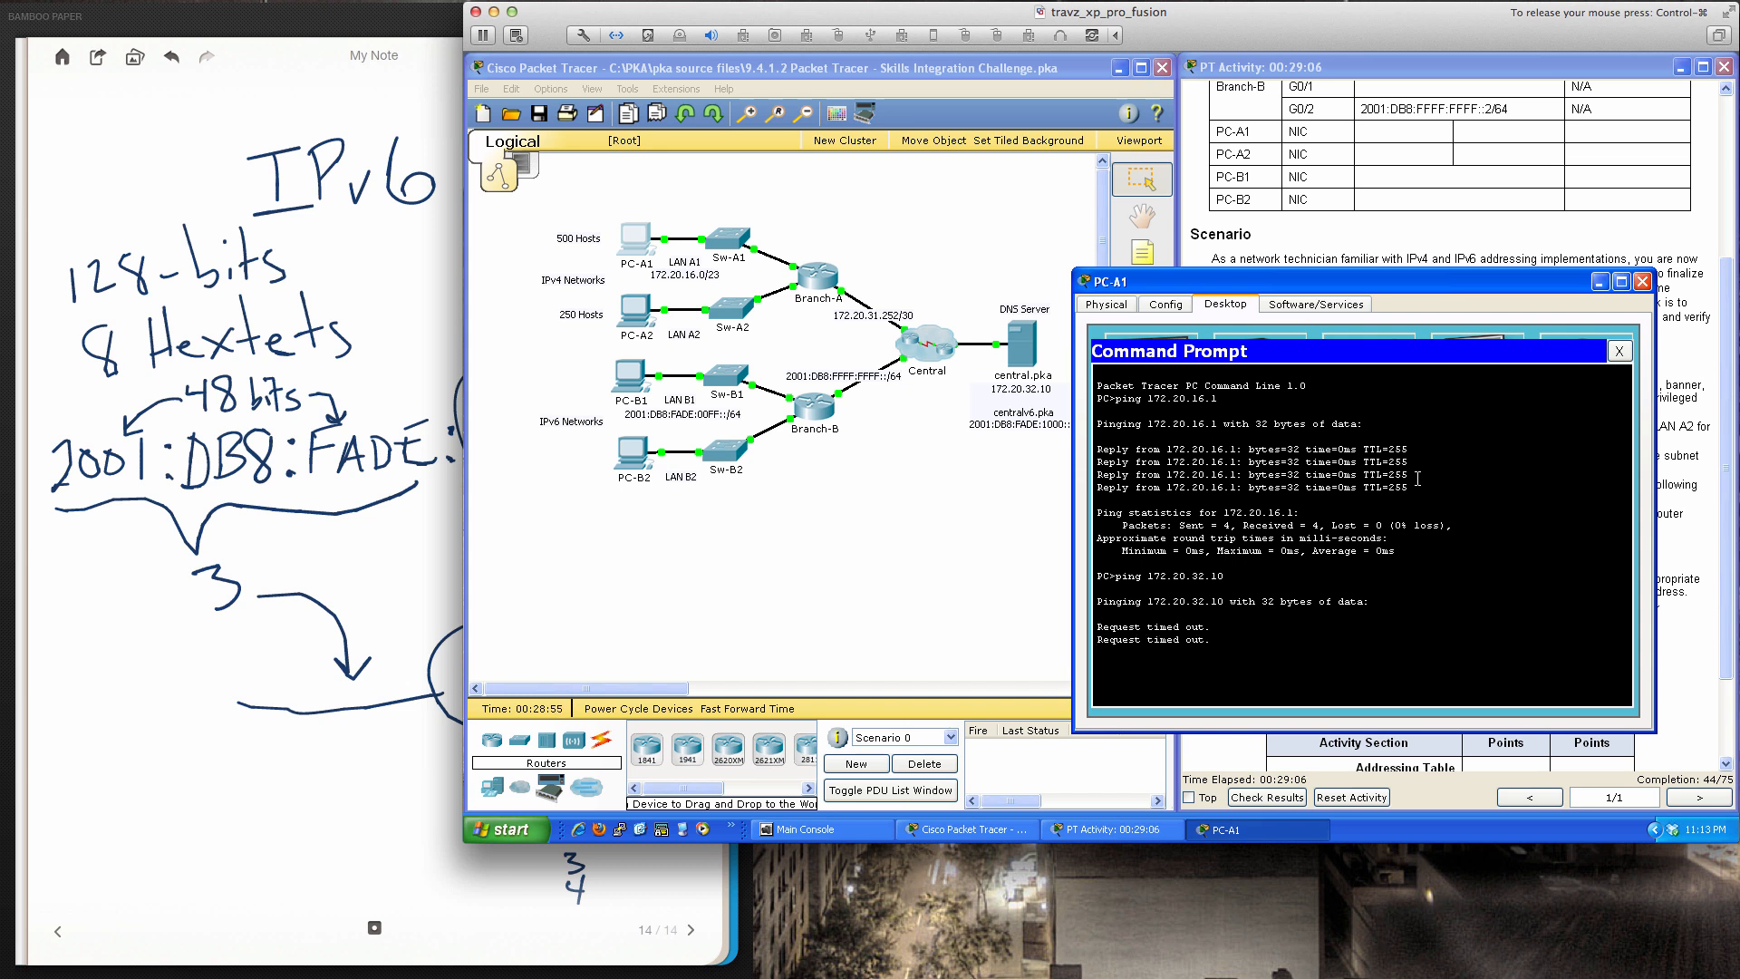
key("Up")
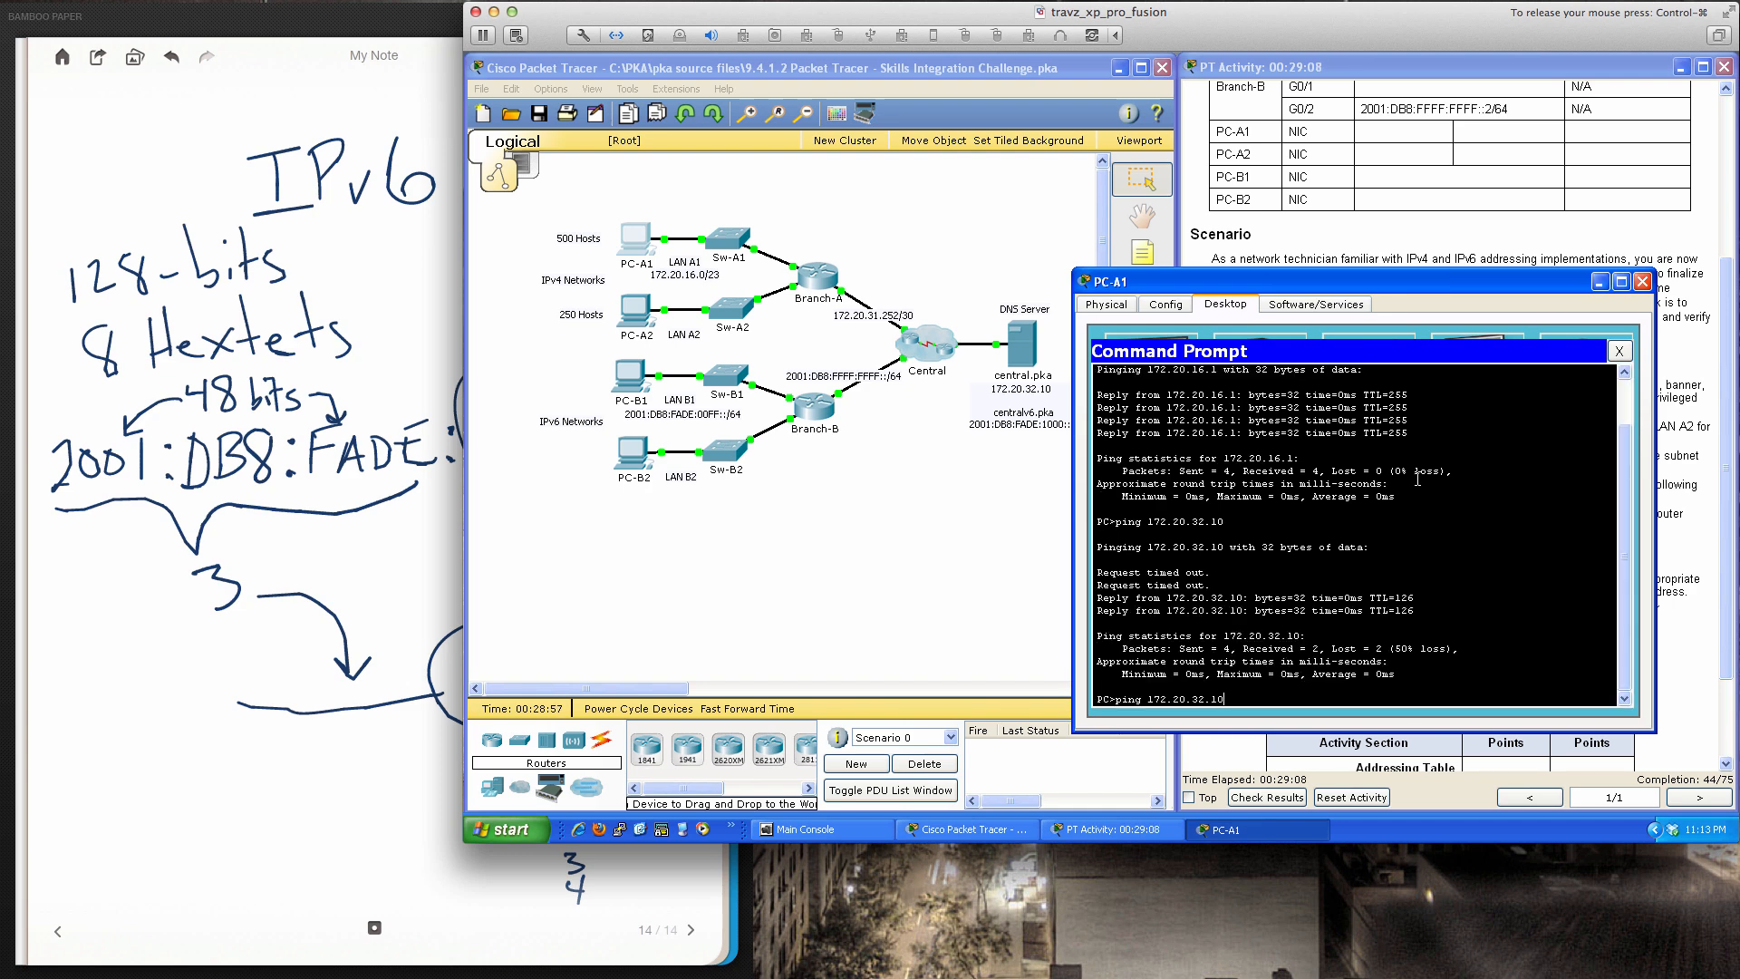
key("Return")
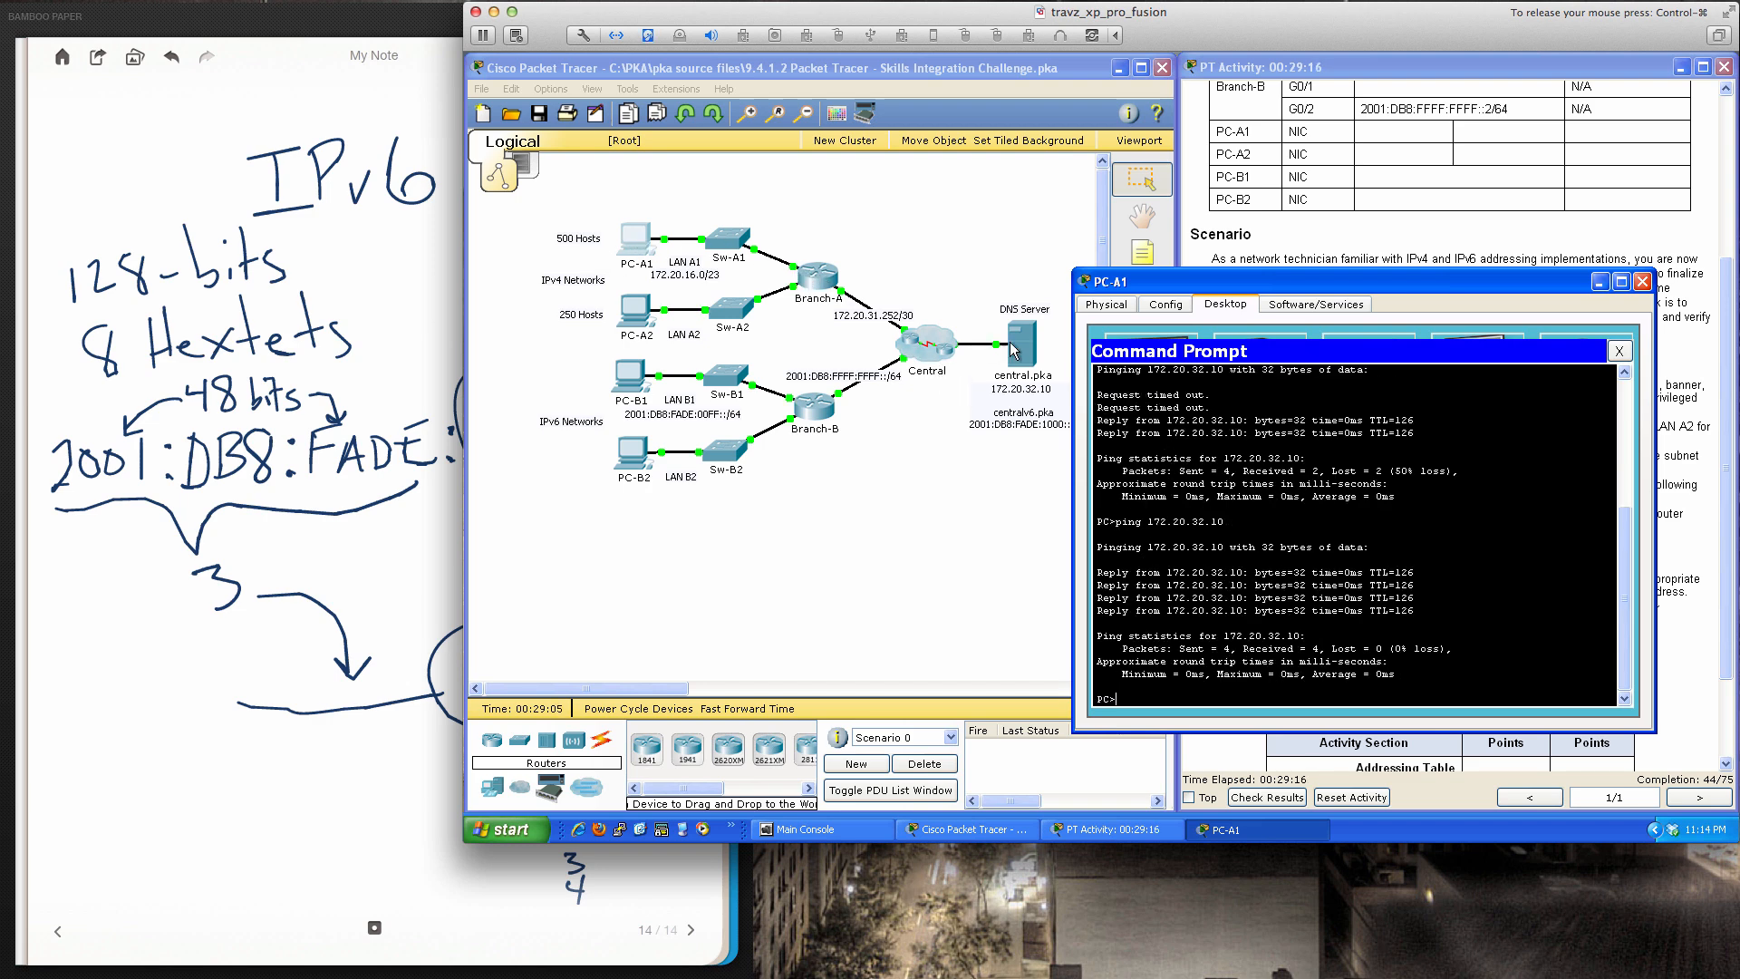
left_click(1621, 351)
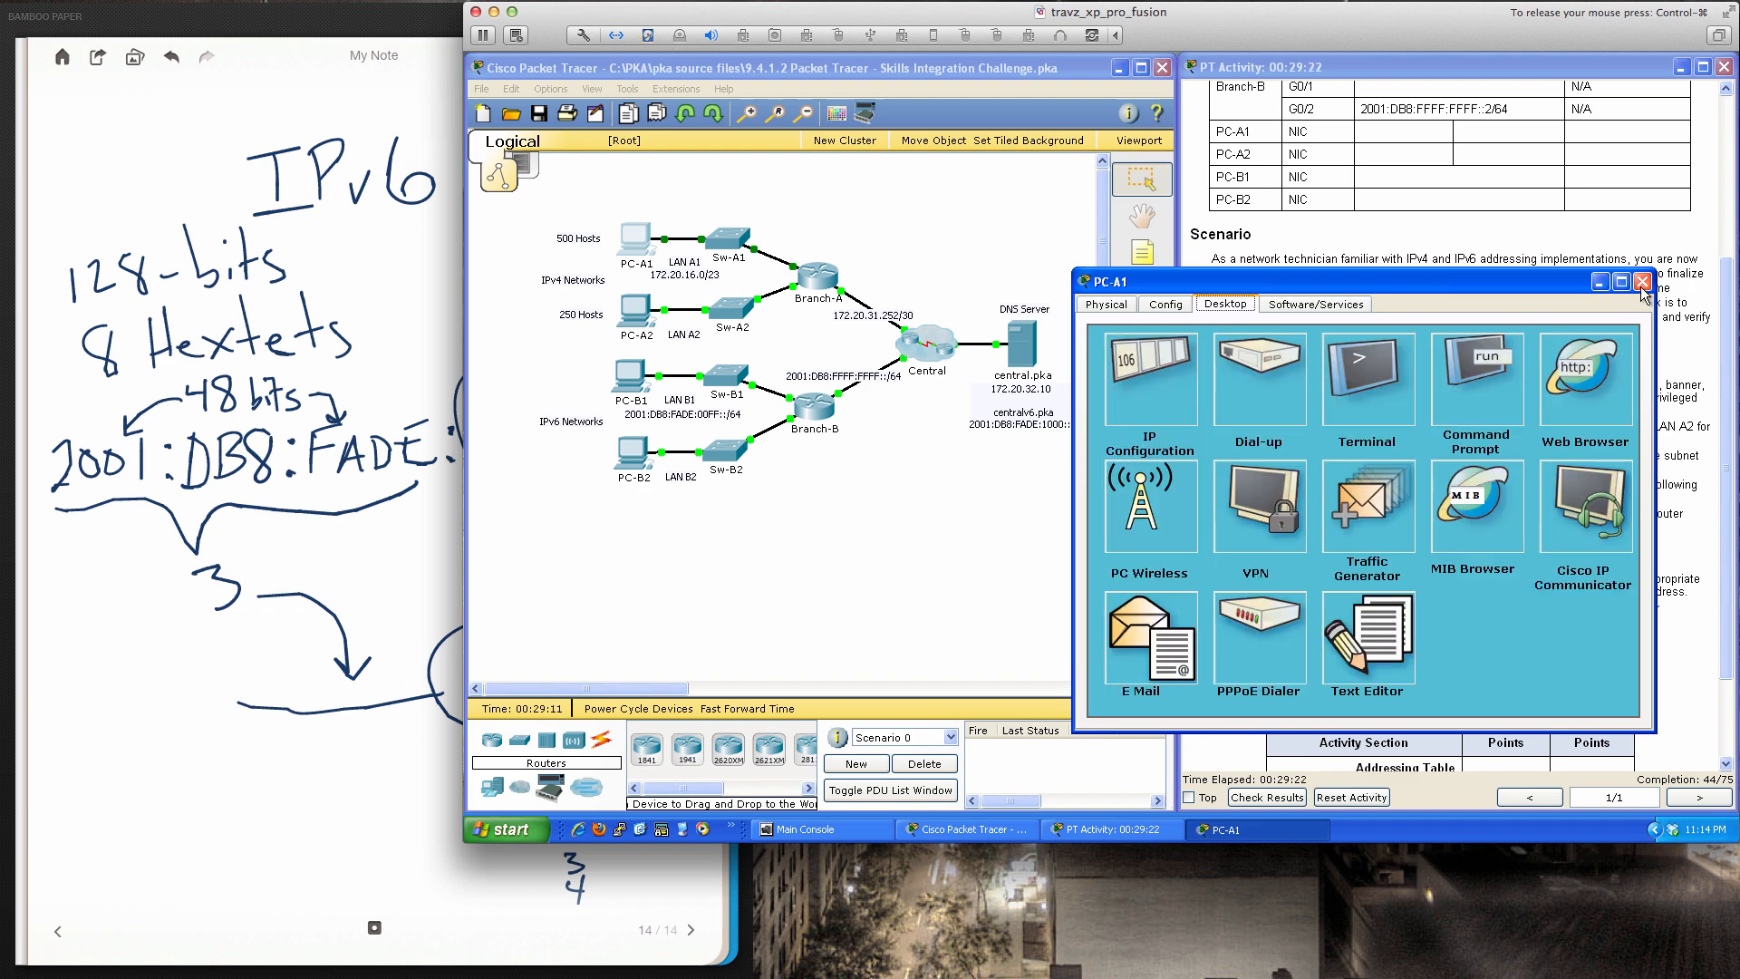
left_click(1642, 282)
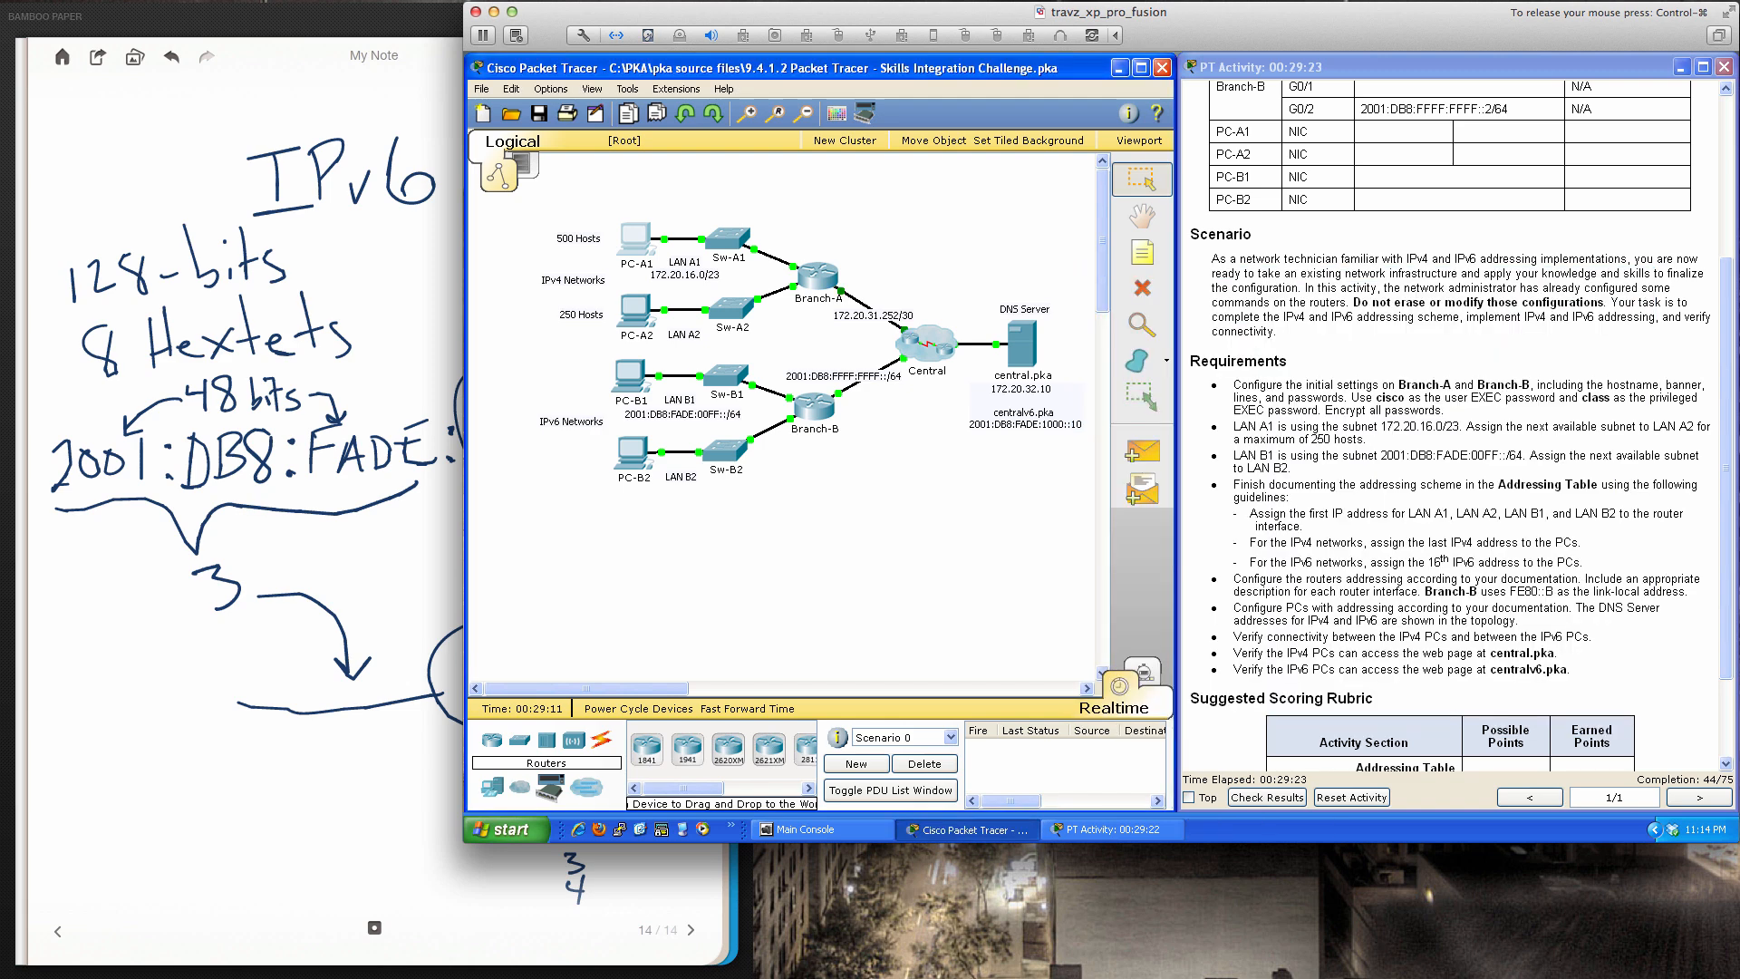
Open PC-A2's IP Configuration and enter IPv4 address 172.20.18.254
left_click(632, 309)
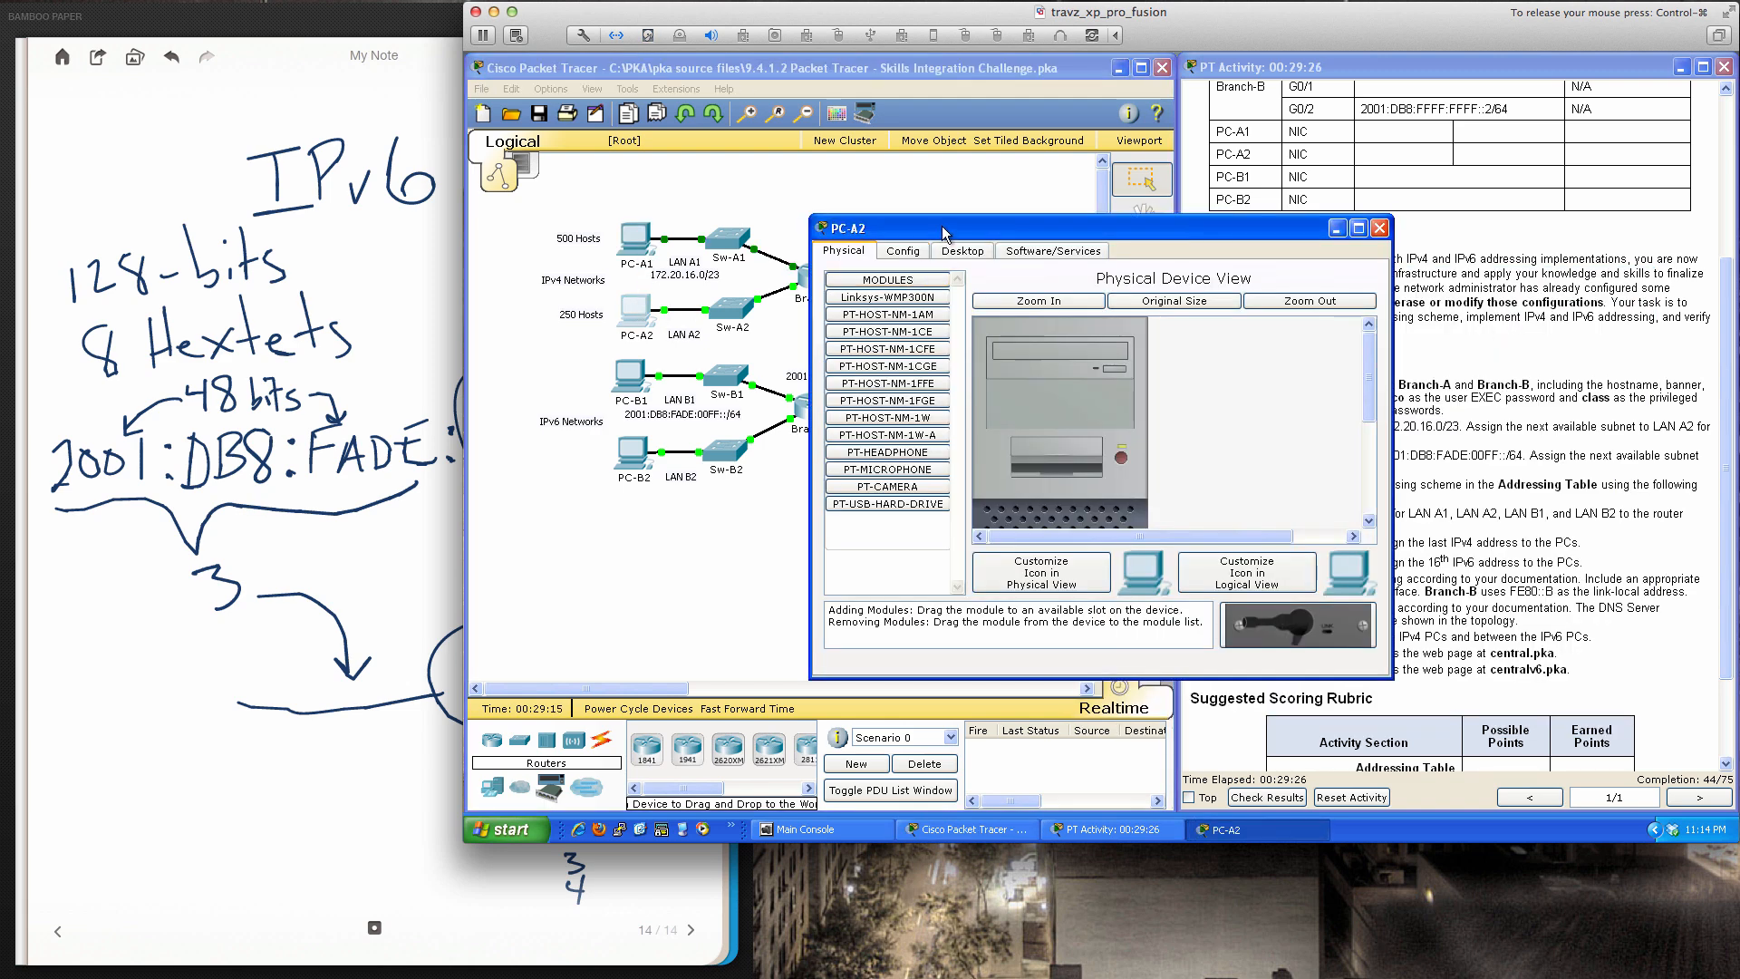
left_click_drag(936, 223, 945, 348)
left_click(961, 374)
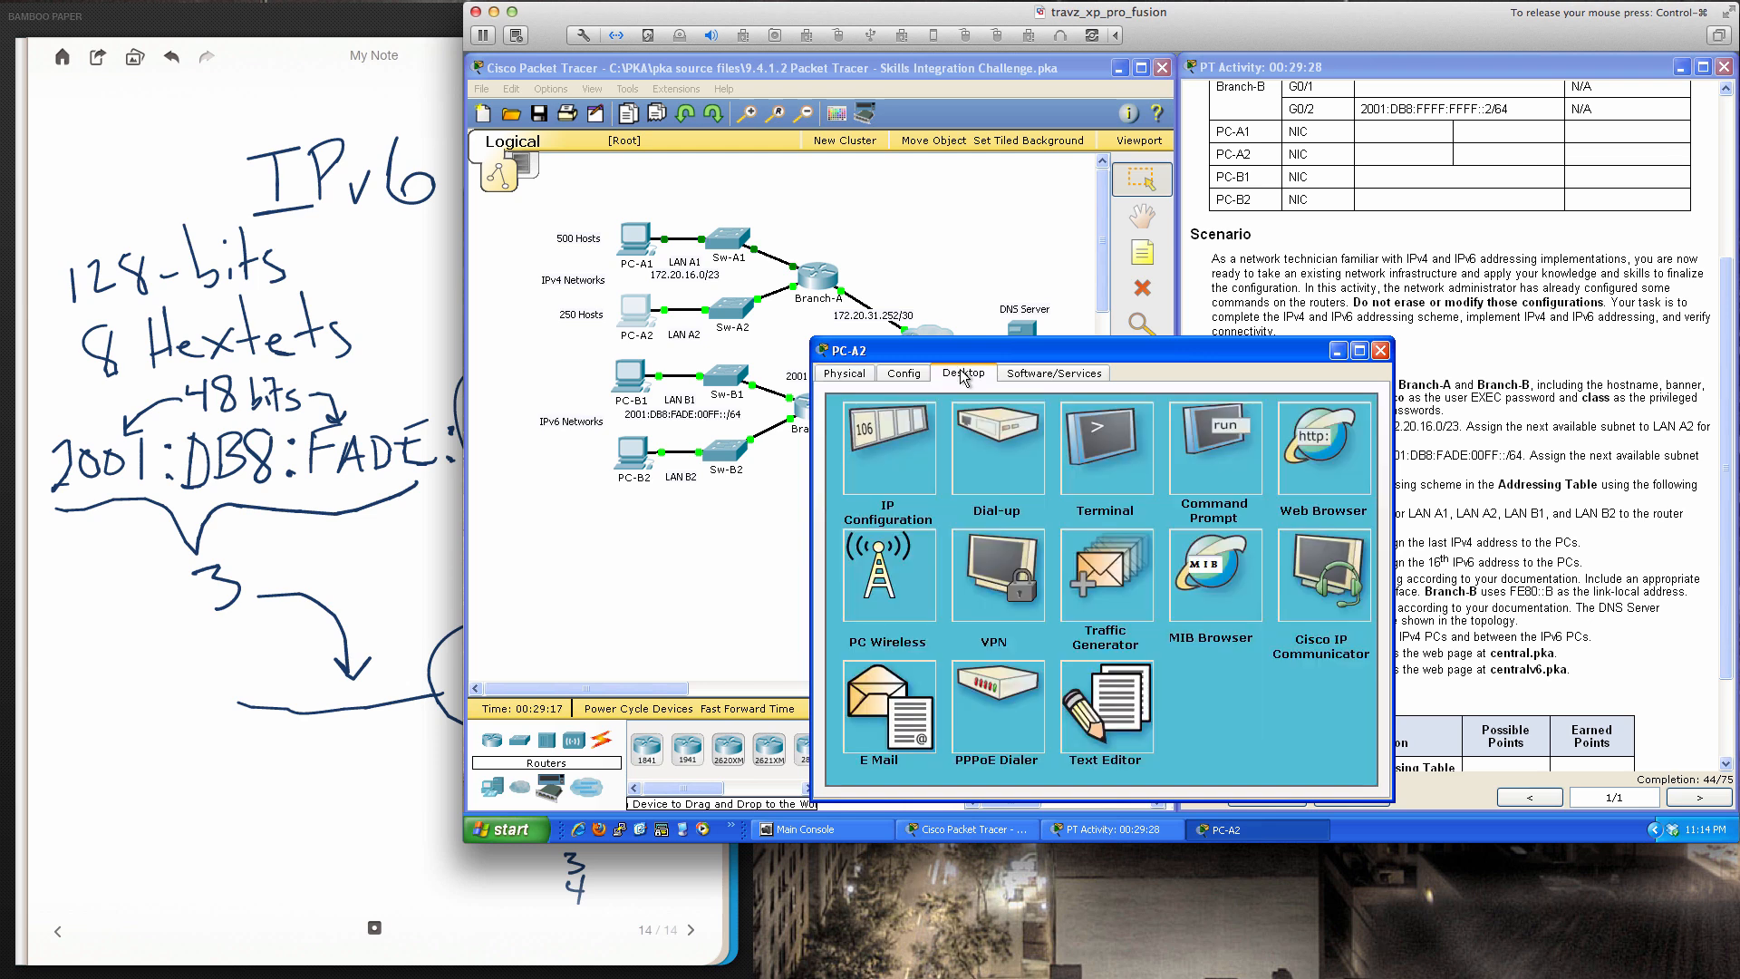
left_click(921, 423)
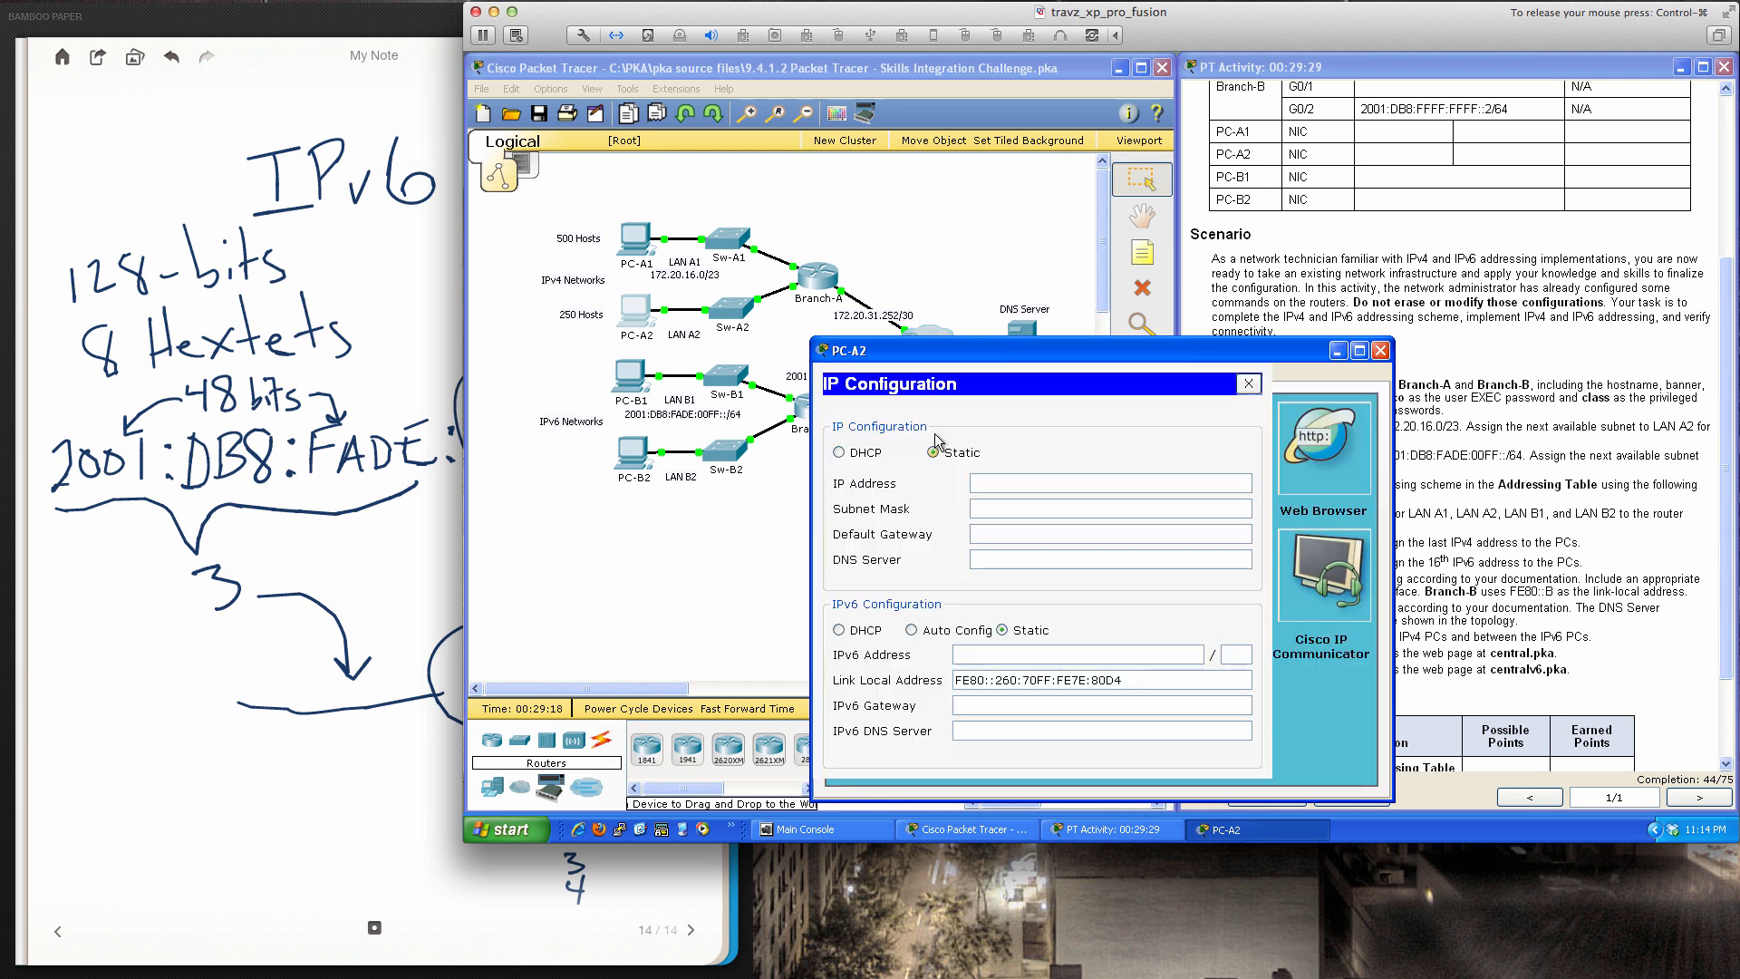
left_click(1014, 483)
type("172.20.18.254")
Enter mask 255.255.255.0, gateway 172.20.18.1 and DNS server 172.20.32.10 for PC-A2
key("Tab")
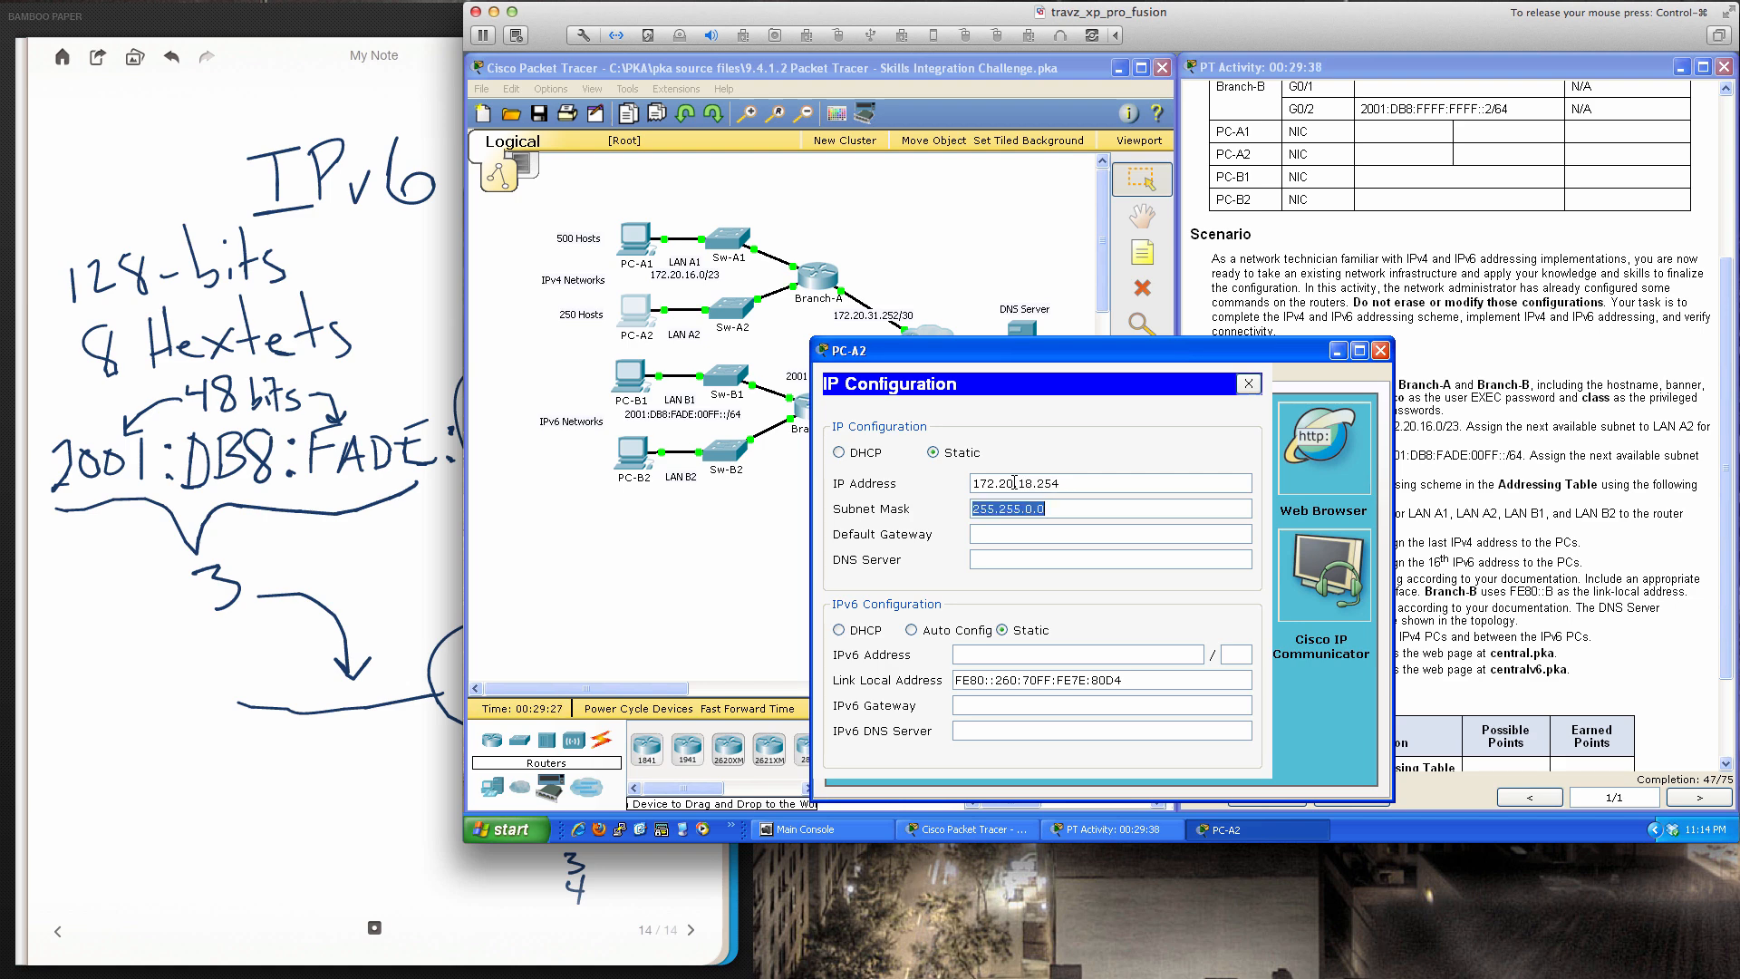
type("255.255.255.0172.20.18.1")
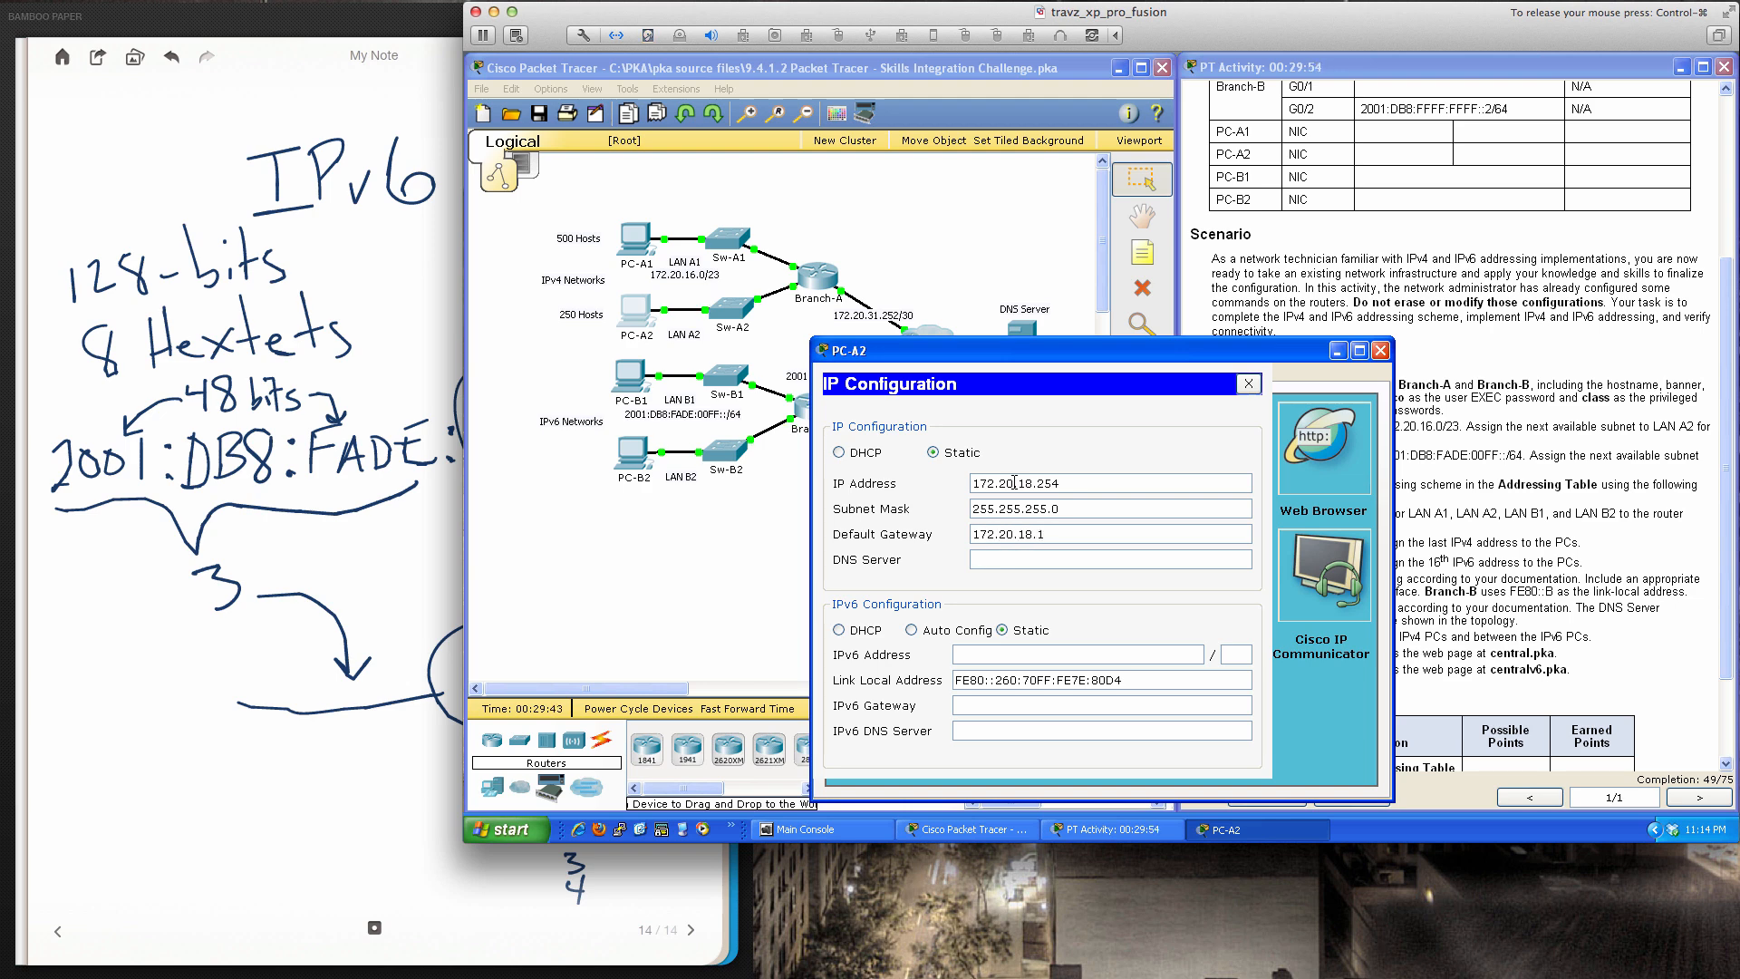
left_click_drag(1033, 353, 1296, 332)
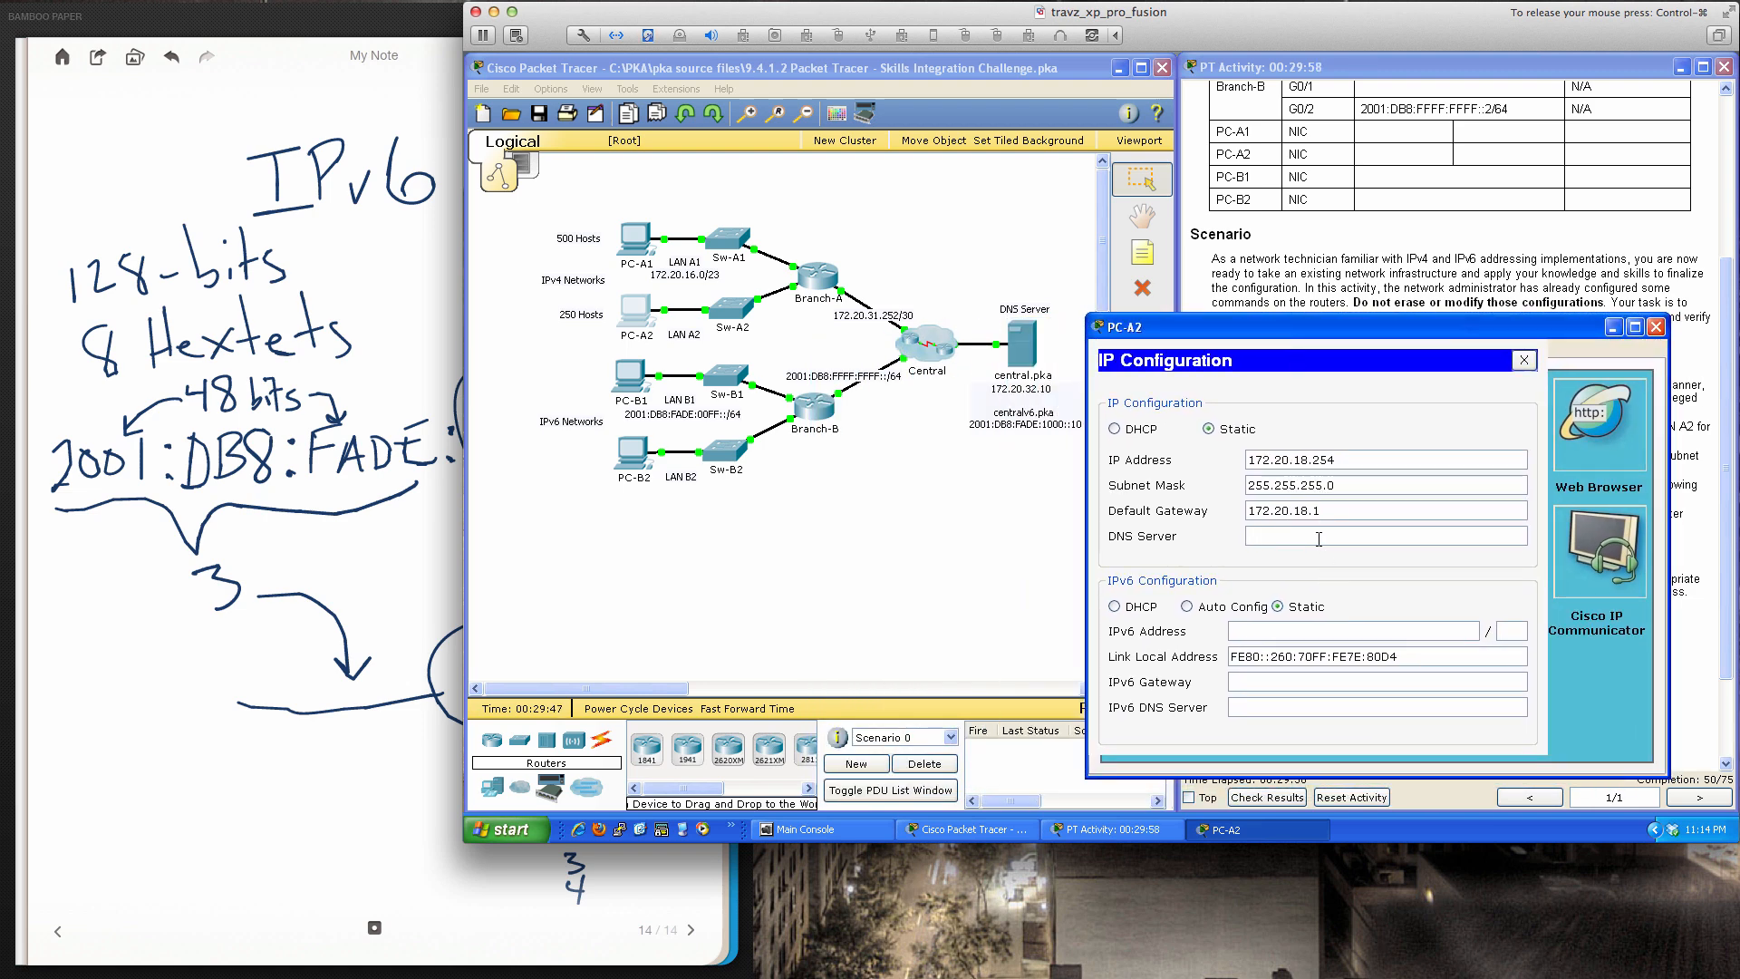
type("172.20.32.10")
Close IP Configuration and ping gateway 172.20.18.1 from PC-A2's Command Prompt
left_click(1524, 360)
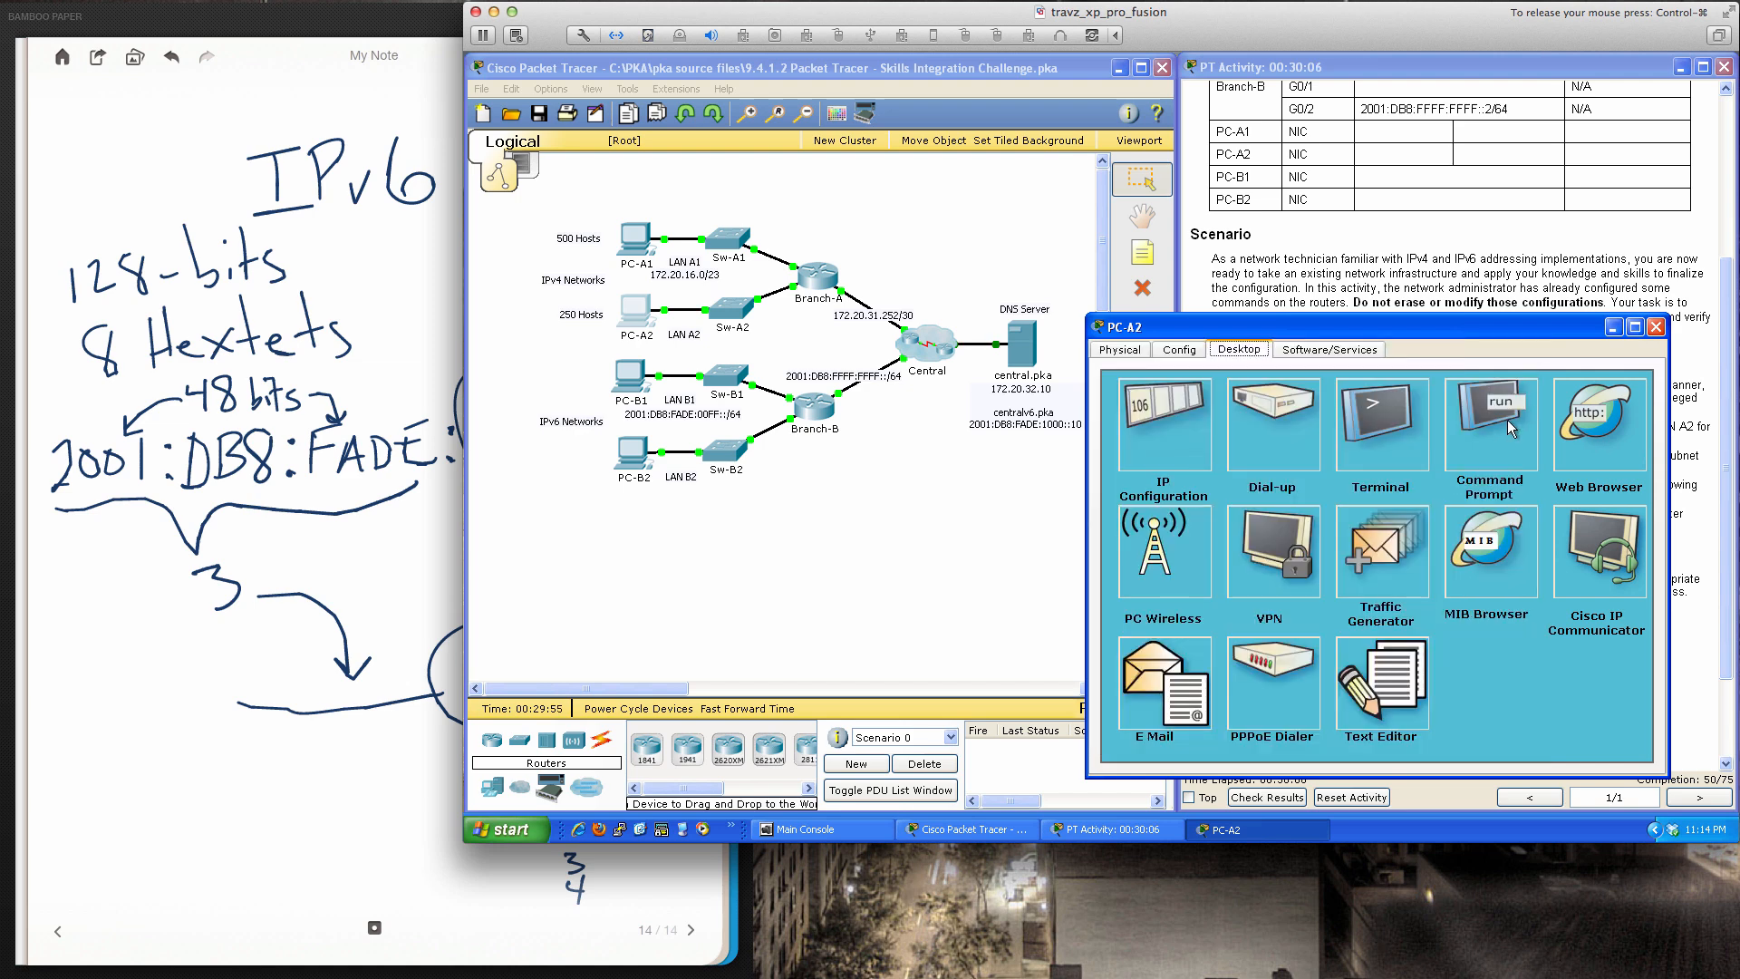
left_click(1508, 420)
type("ping")
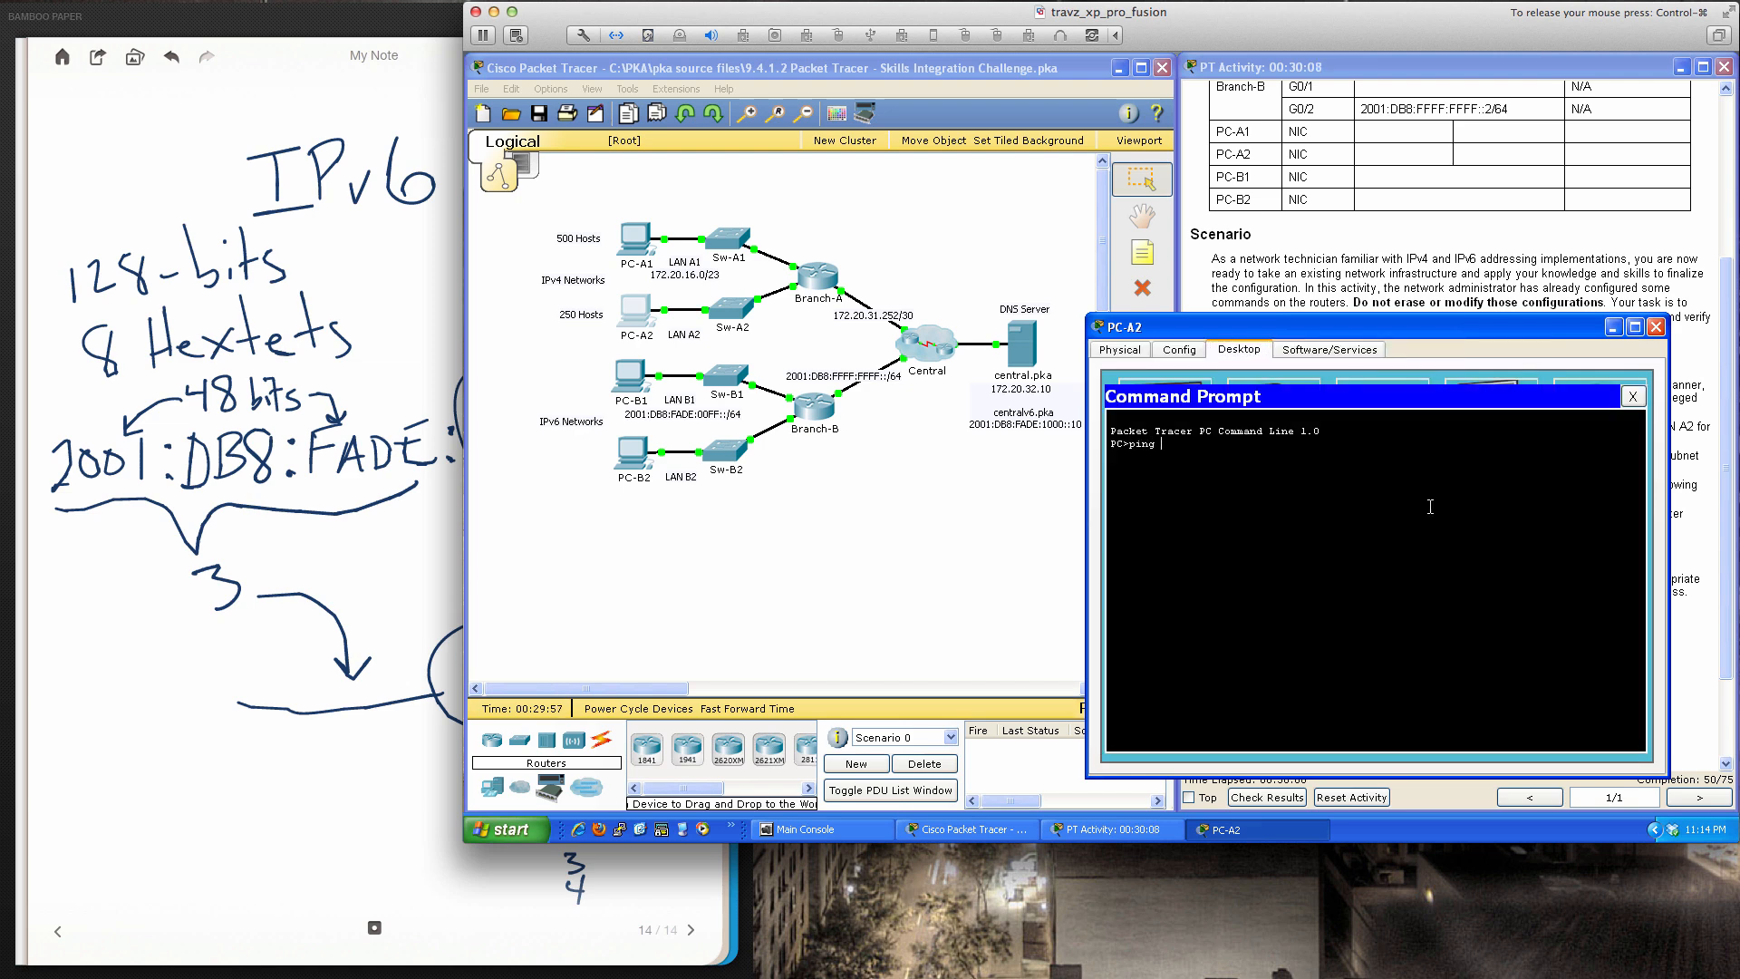
type(" 172.20.18.1")
key("Return")
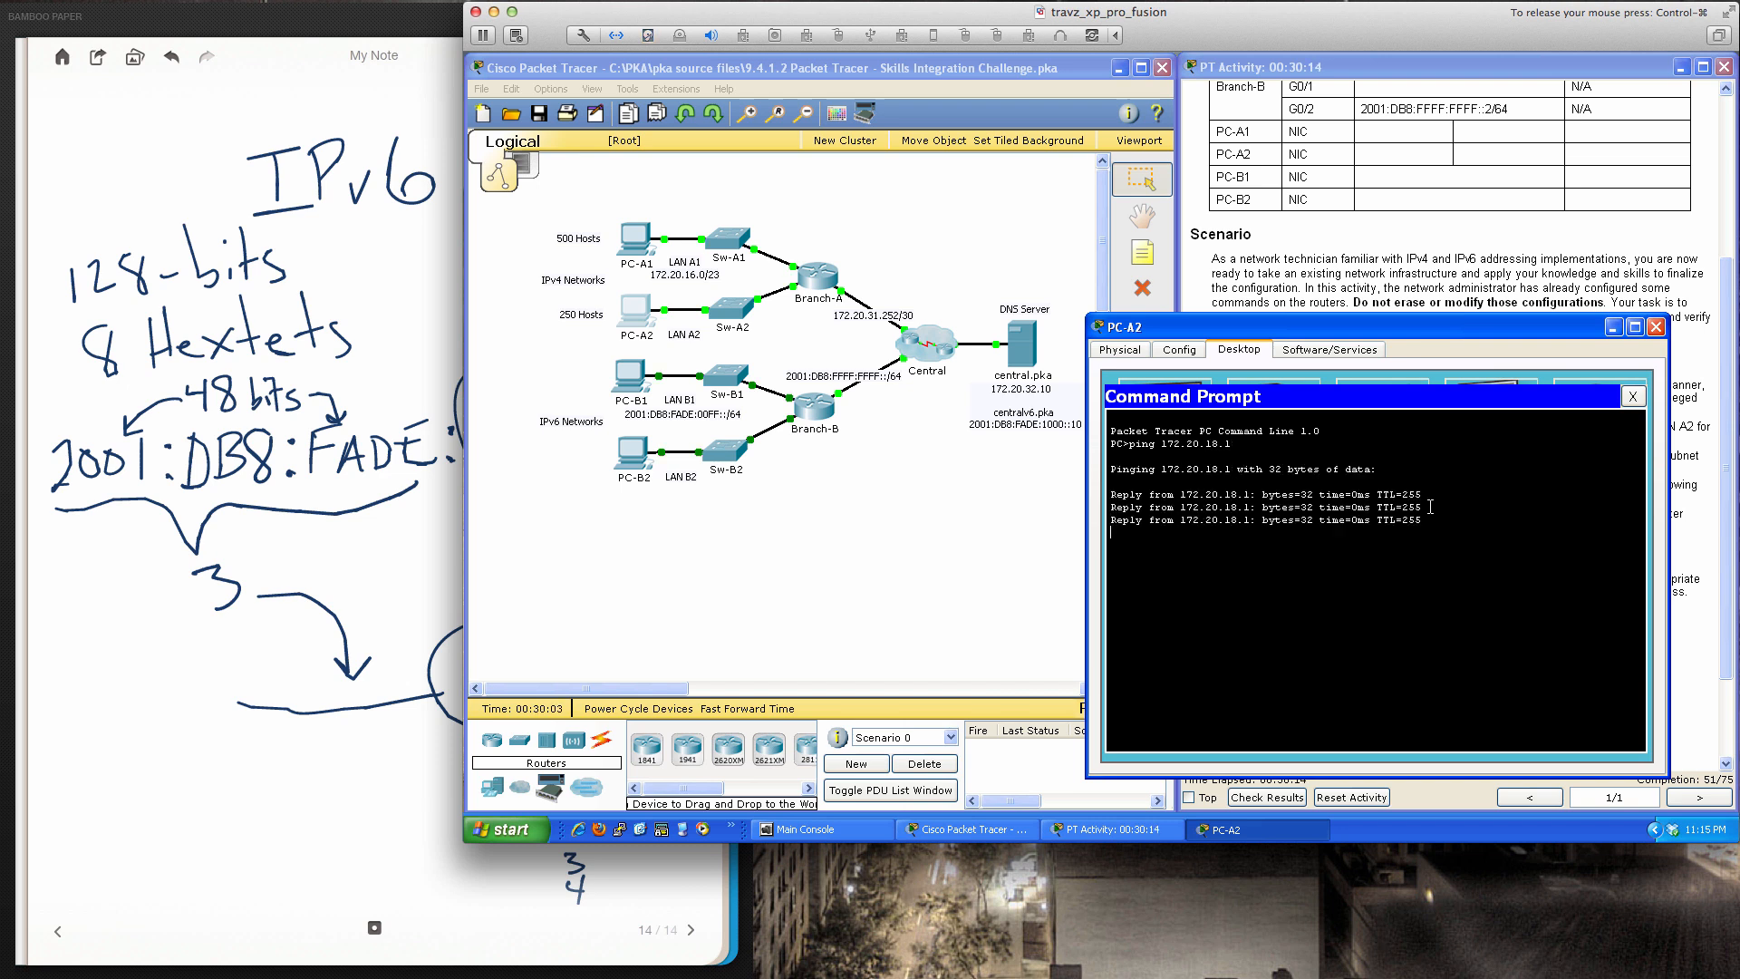
Ping DNS server 172.20.32.10, then close Command Prompt and PC-A2's window
key("Up")
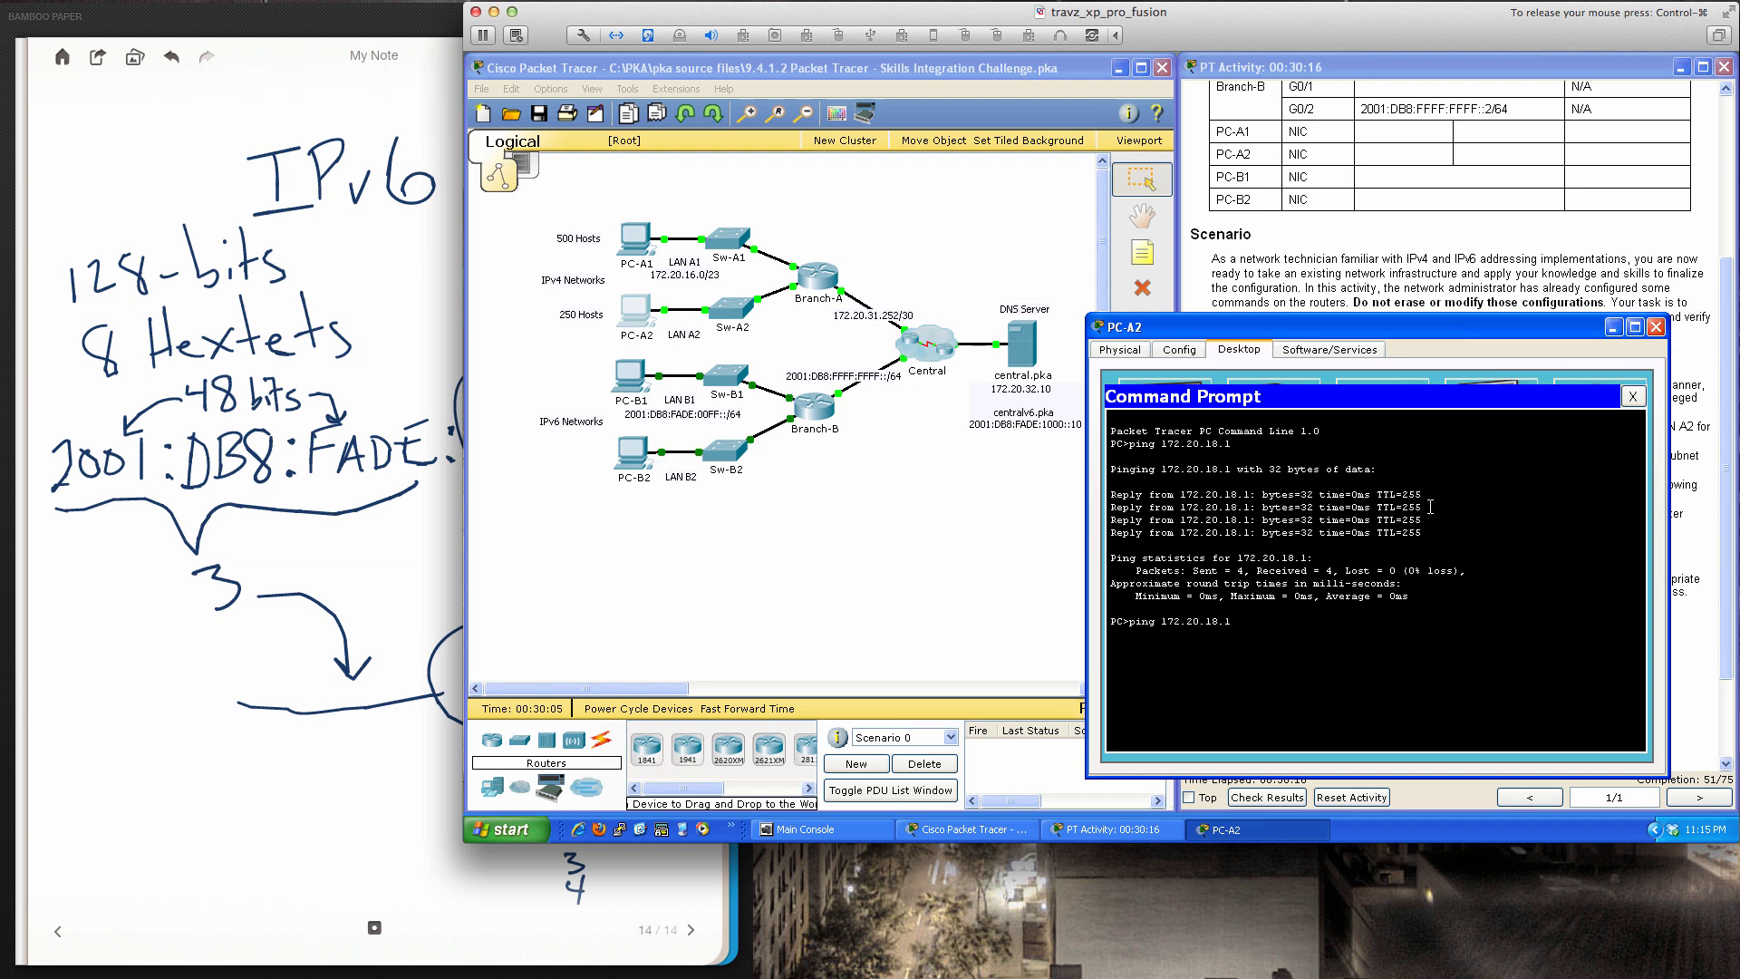
key("BackSpace")
key("BackSpace")
key("BackSpace")
key("BackSpace")
type("32.10")
key("Return")
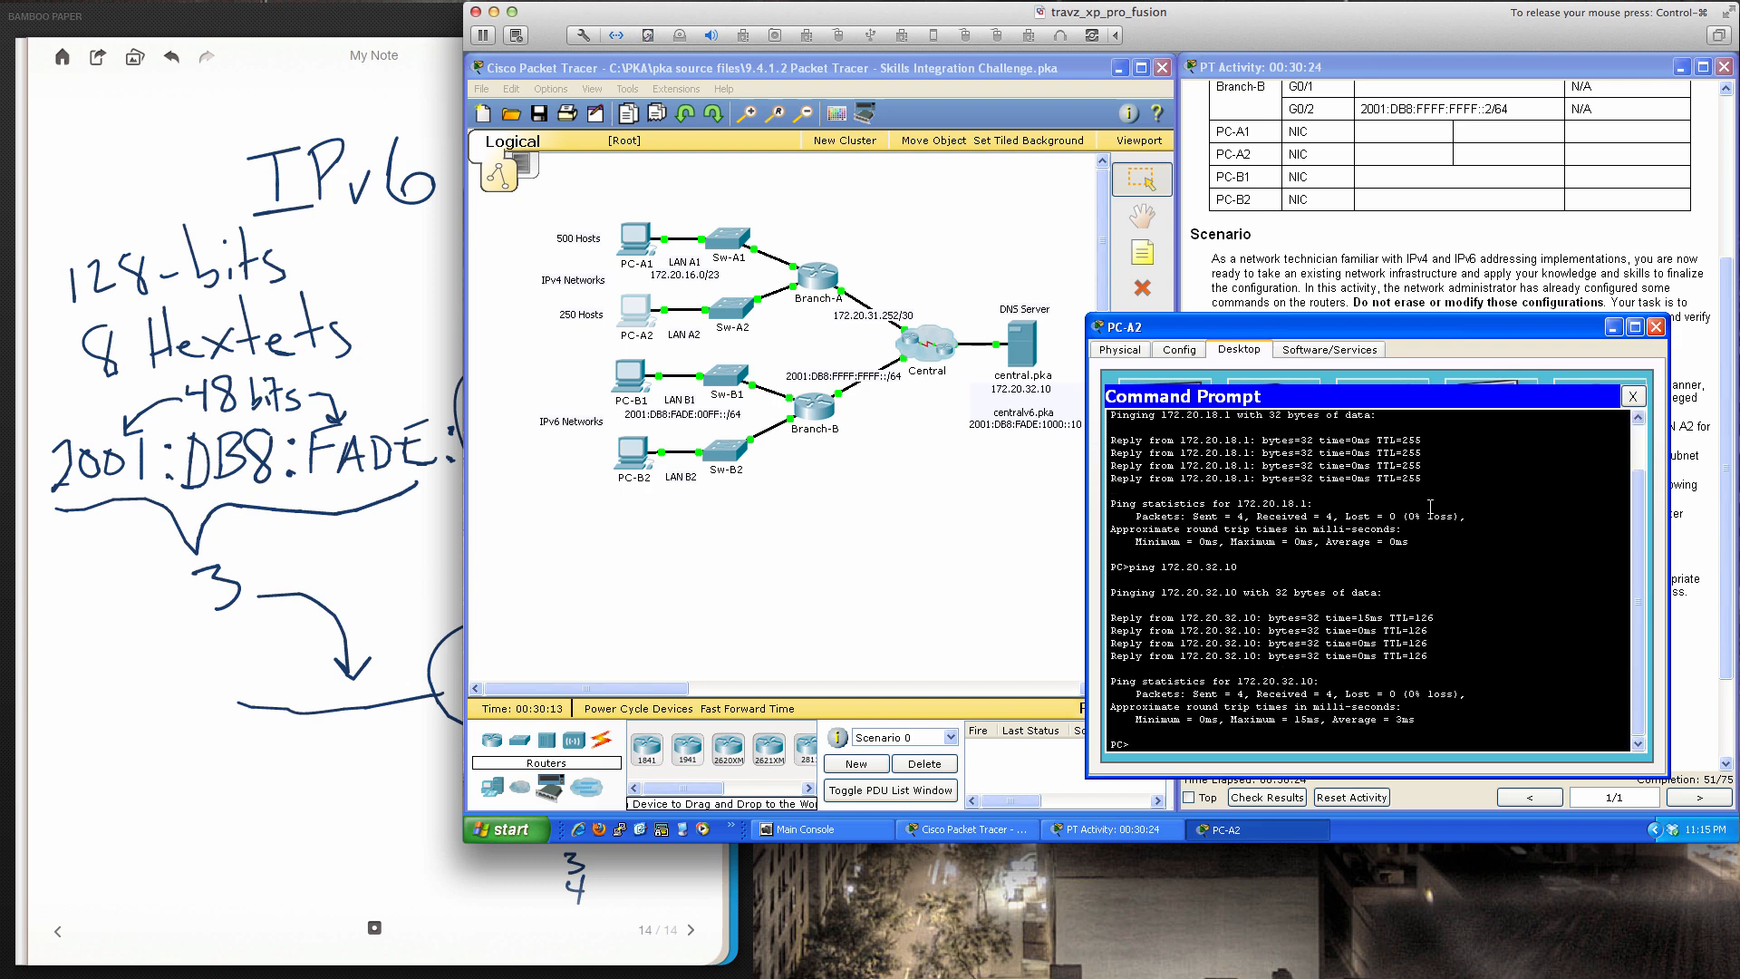
left_click(1633, 399)
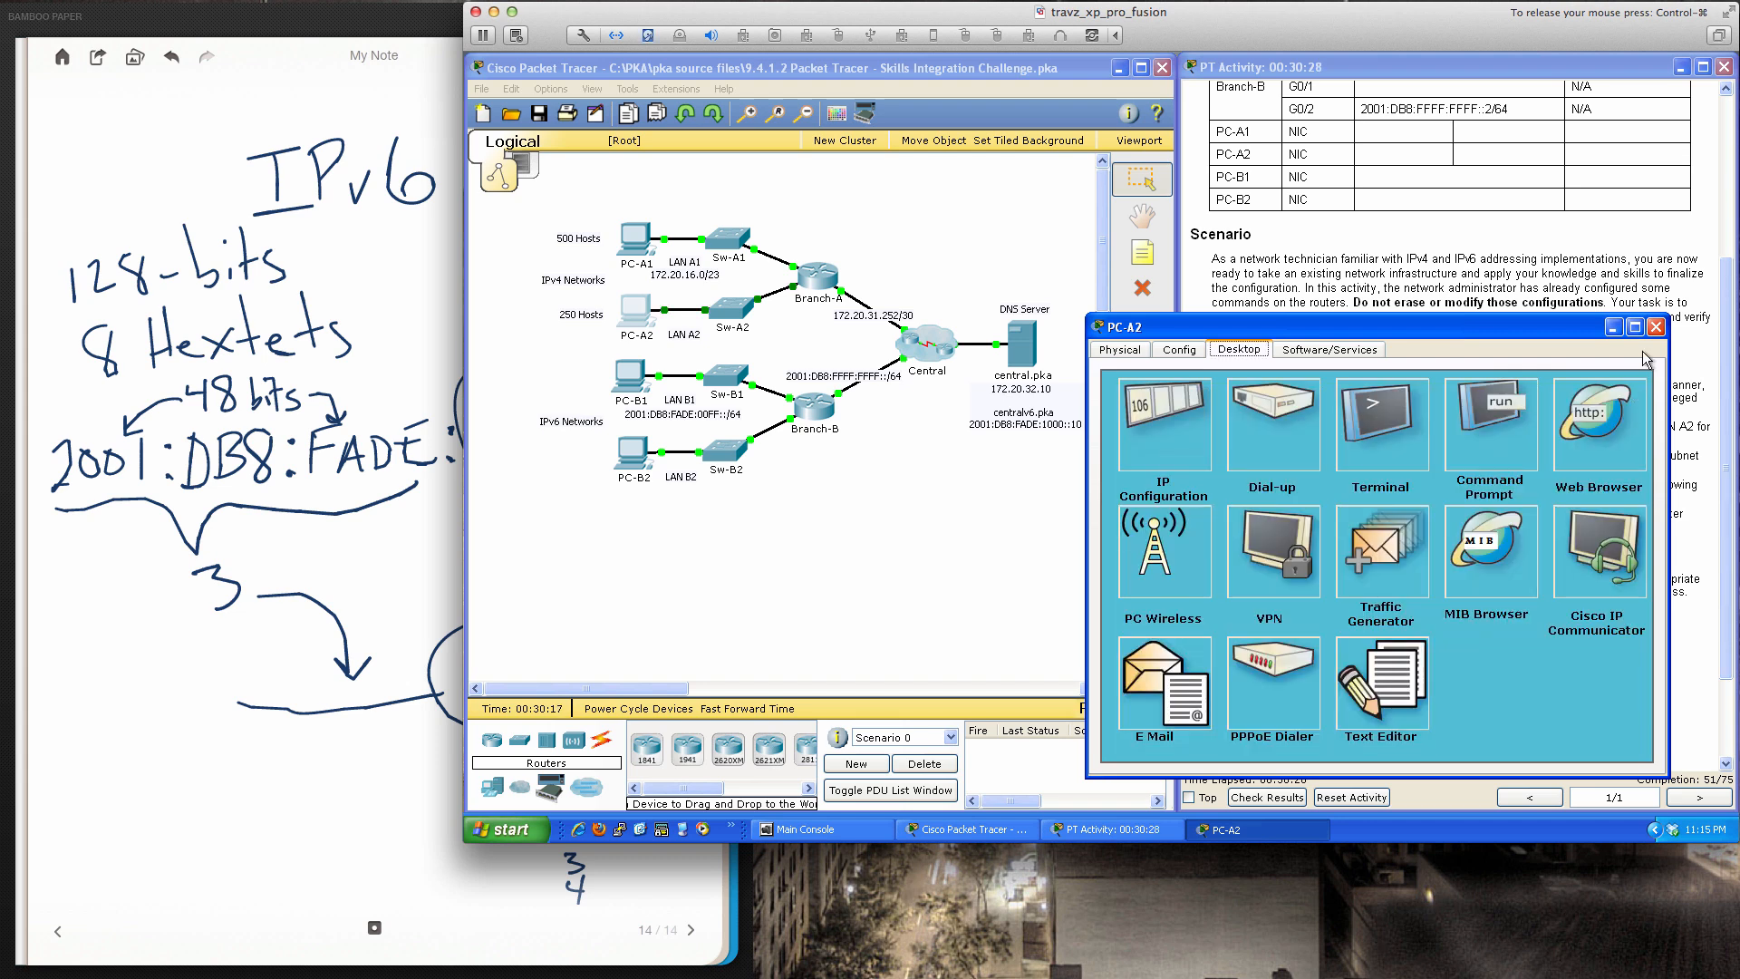
left_click(1655, 327)
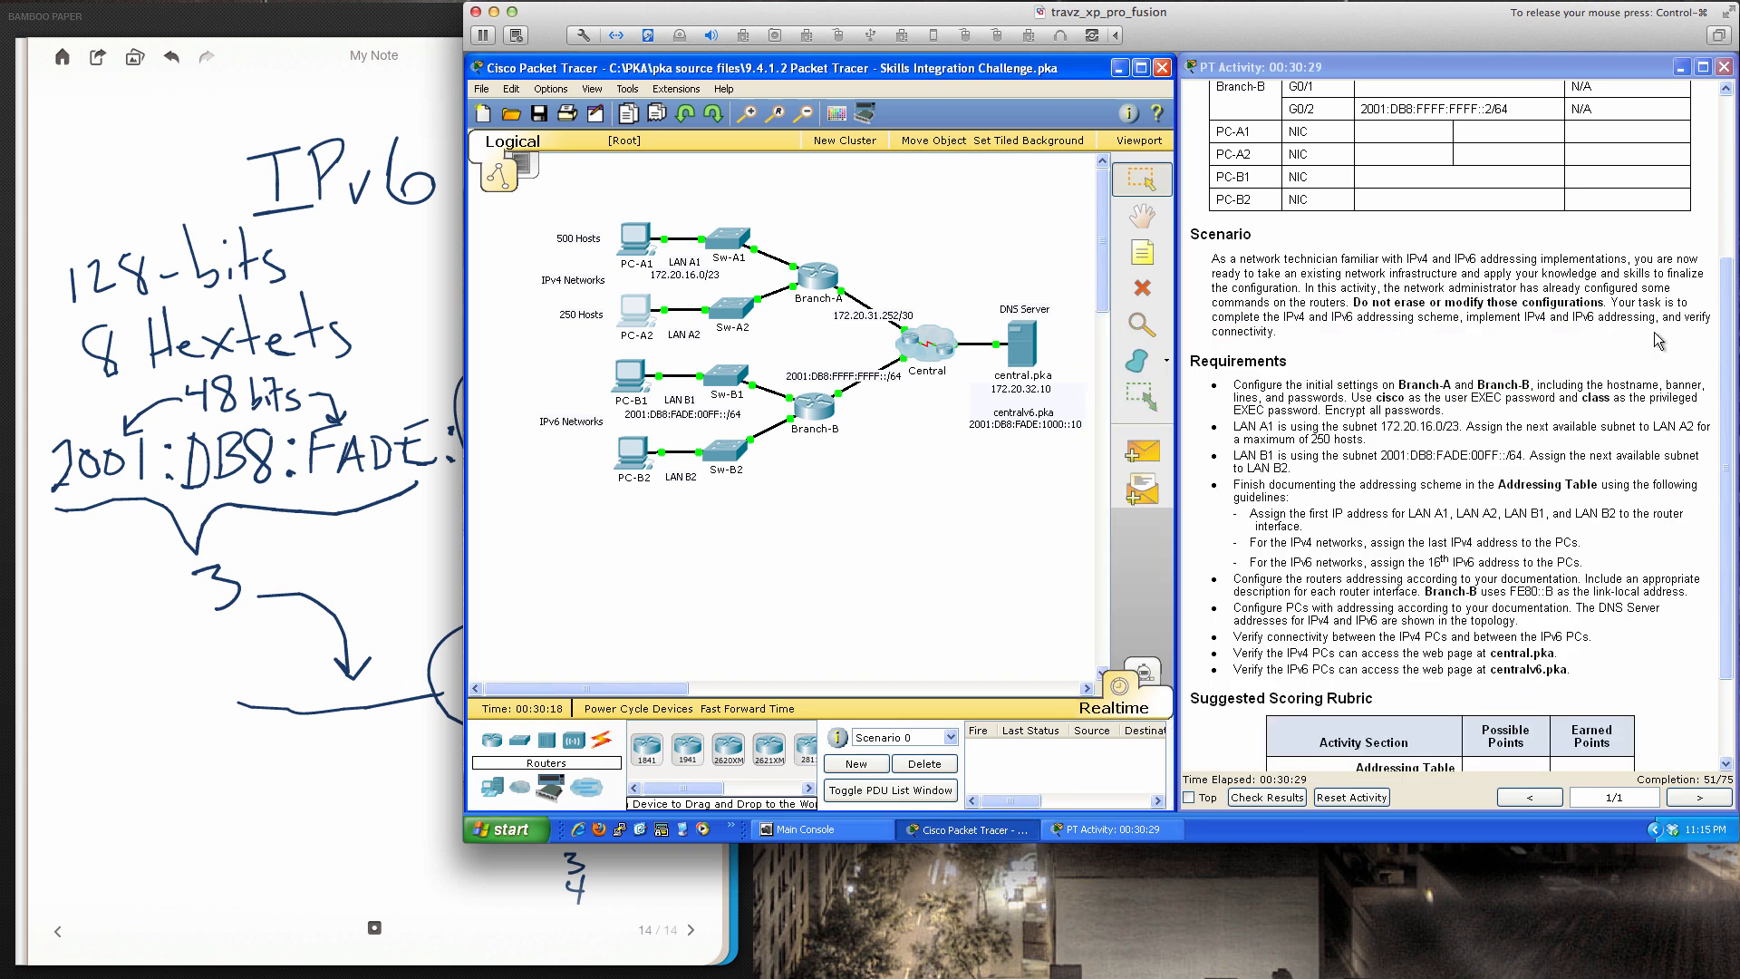
left_click(1289, 799)
left_click(1286, 798)
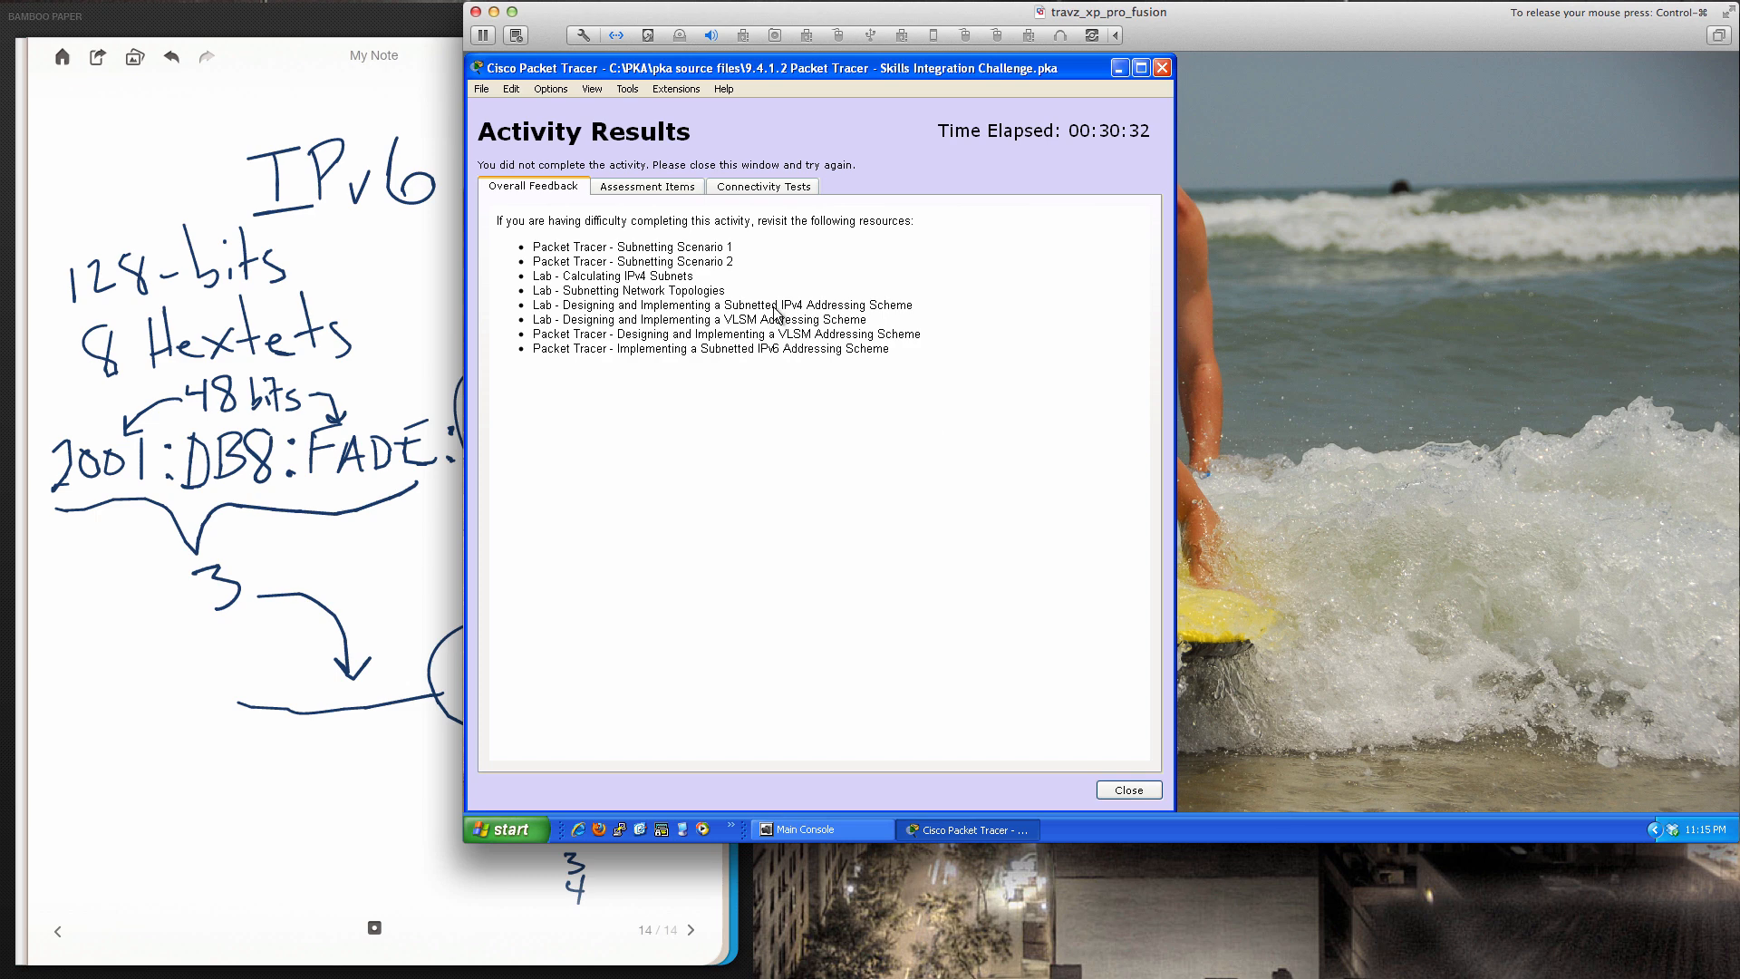
left_click(665, 187)
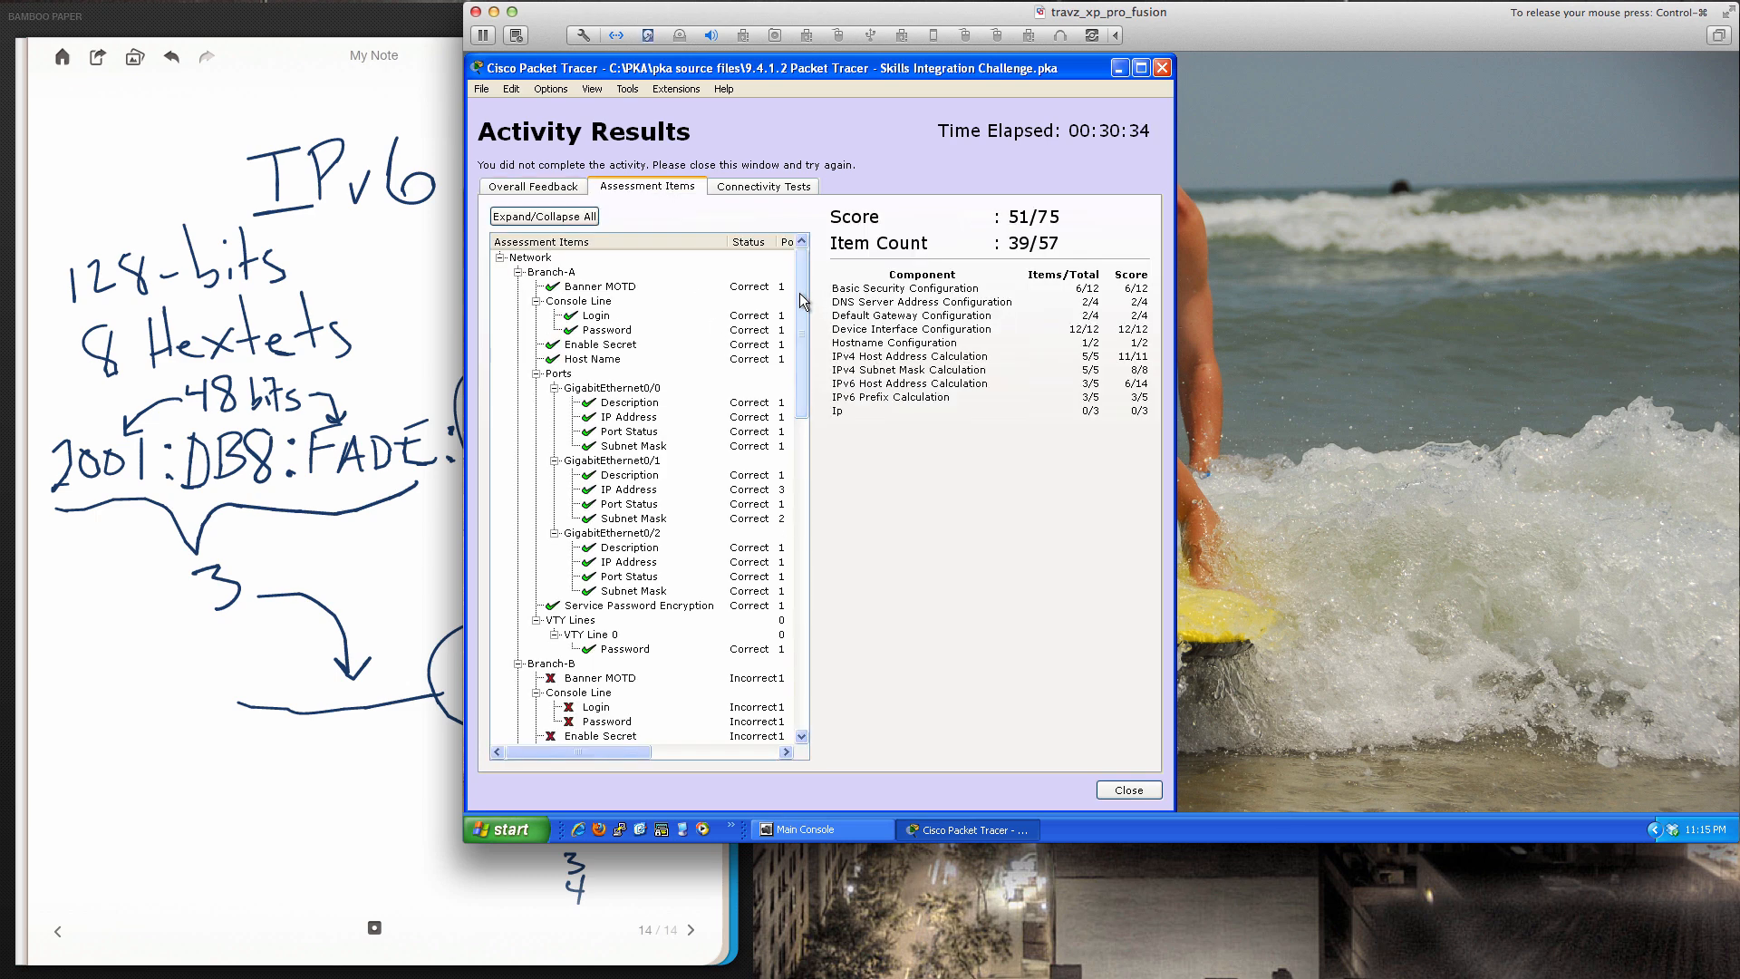
left_click_drag(800, 292, 792, 404)
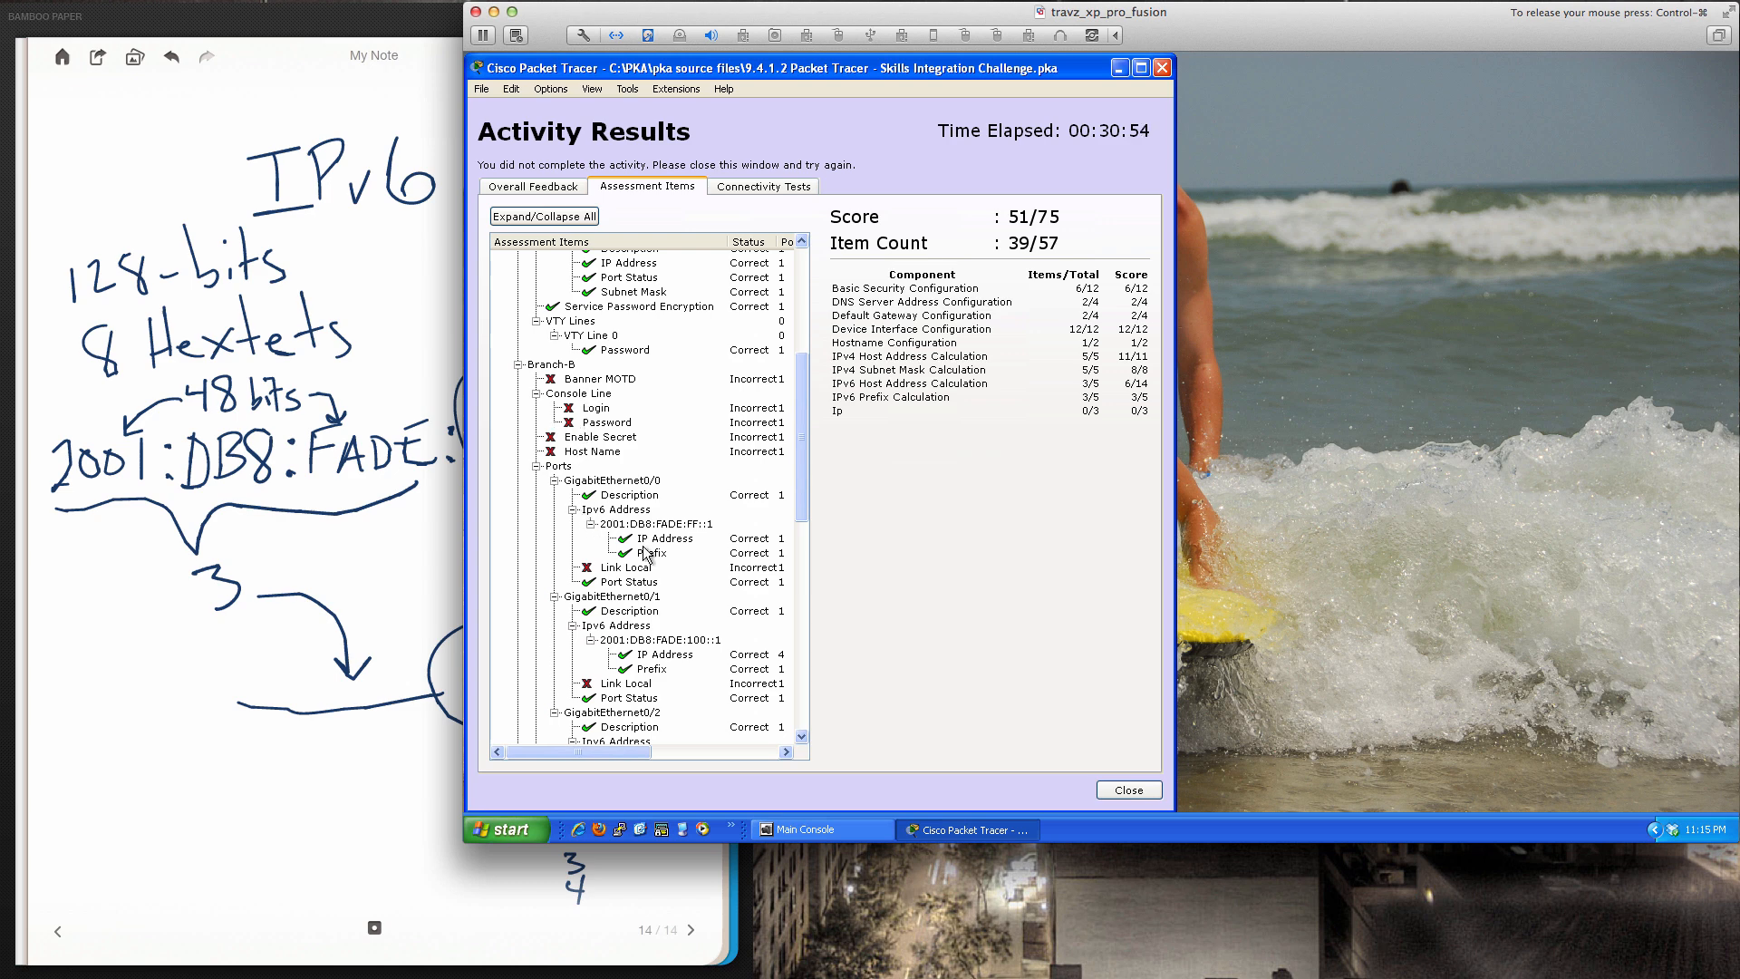
scroll(801, 448, "down", 2)
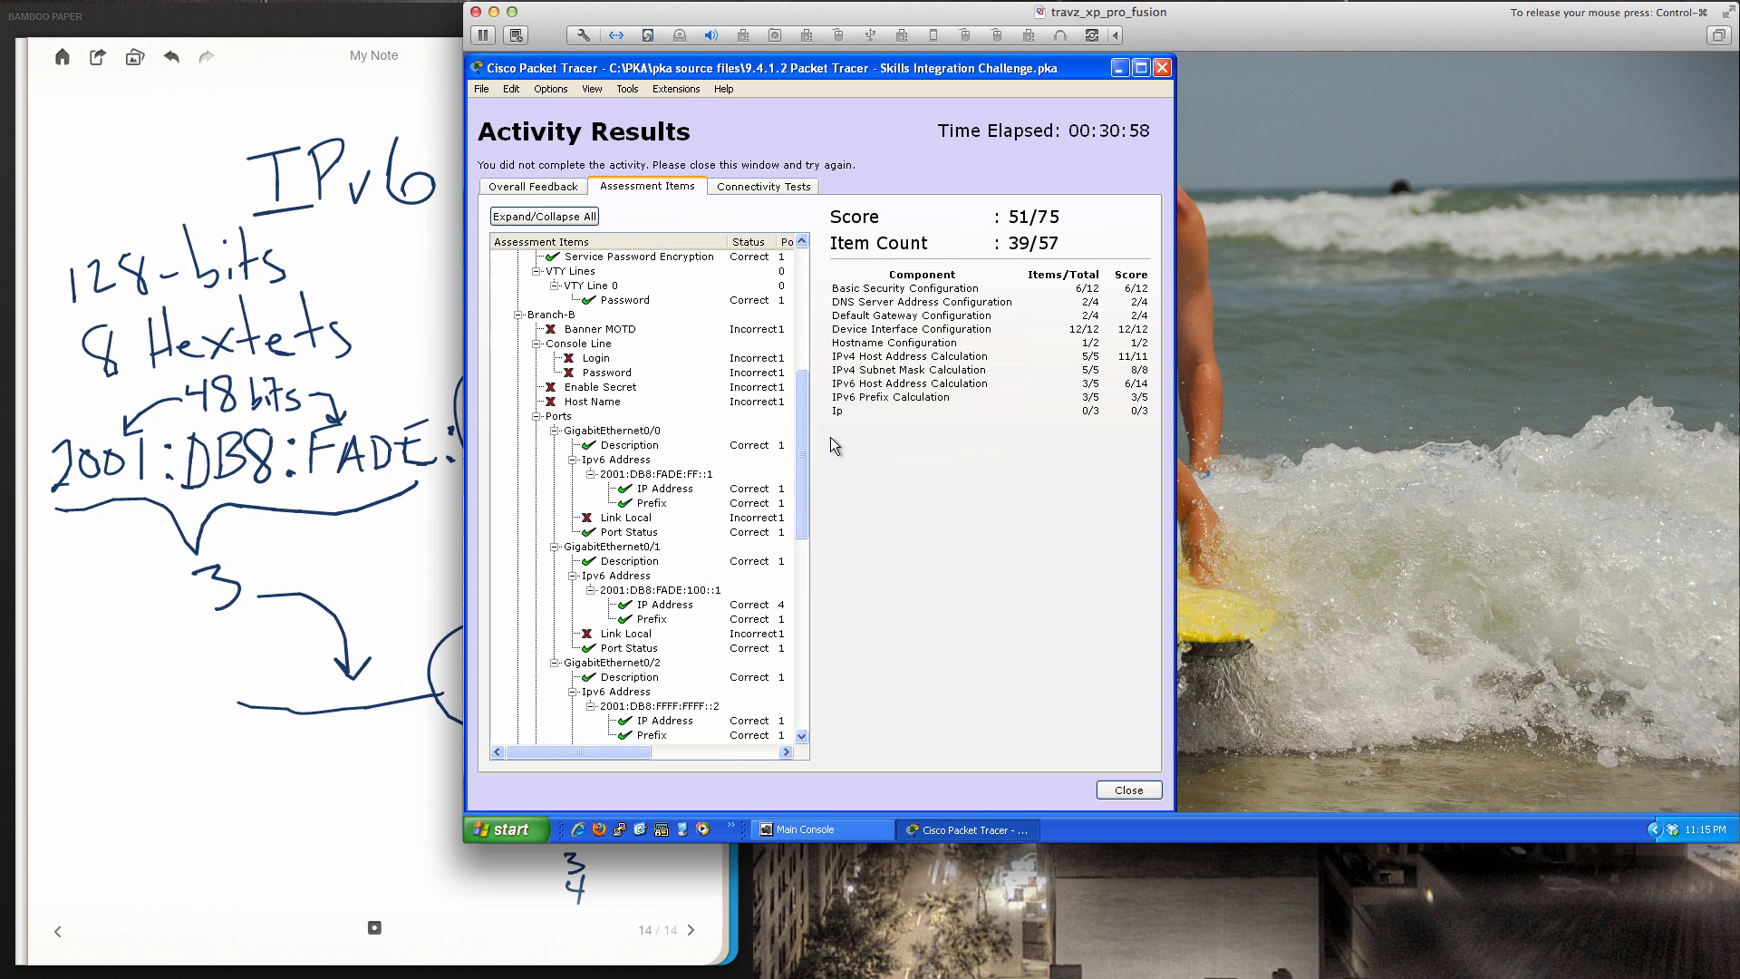
left_click_drag(803, 448, 796, 285)
left_click(1122, 785)
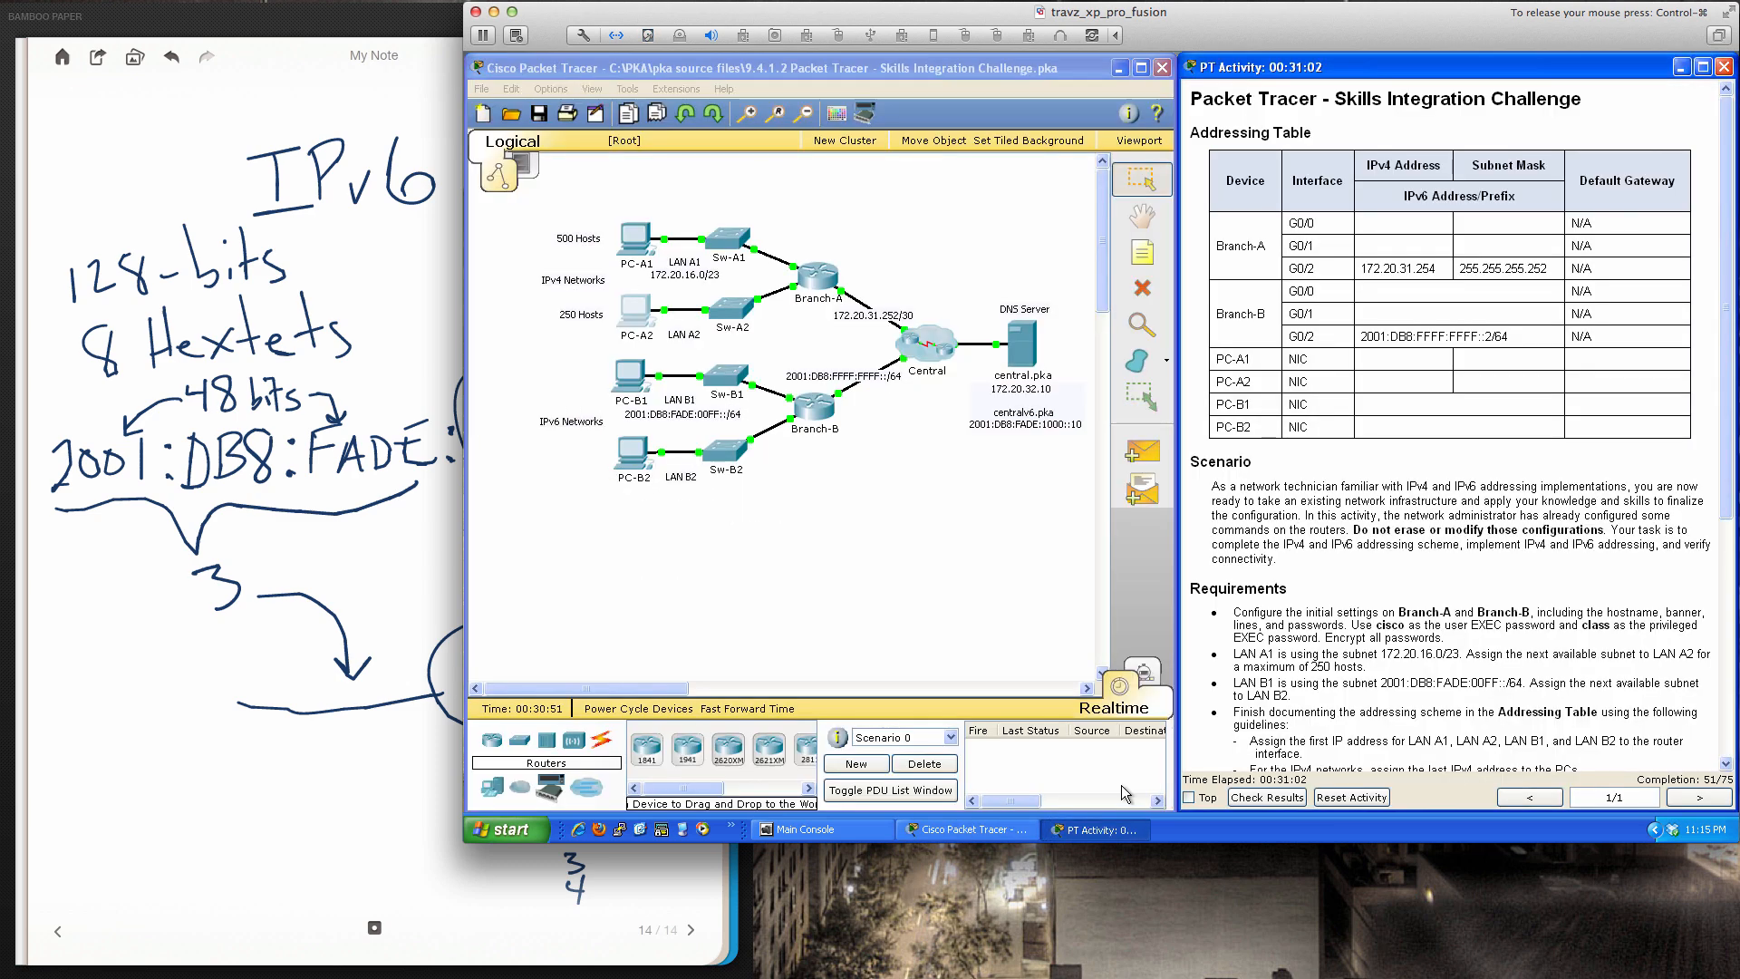
Open PC-B1's window beside the topology and show its Desktop applications
scroll(1323, 639, "down", 3)
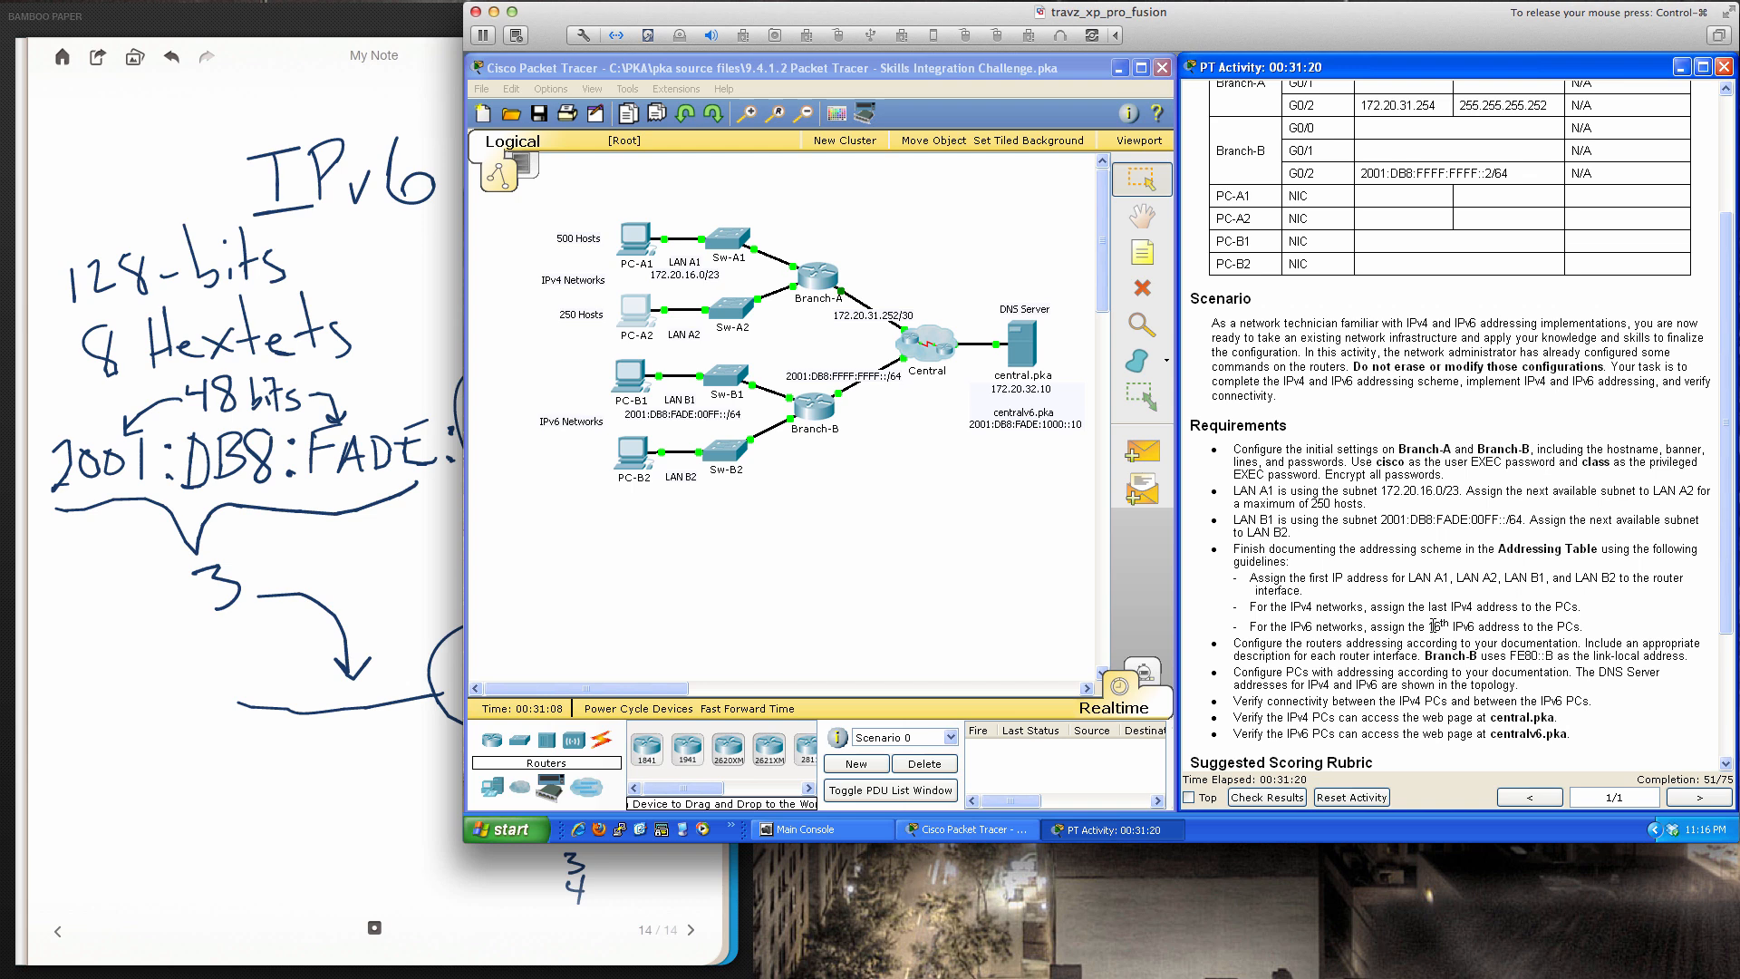
left_click(631, 379)
left_click_drag(993, 228, 1068, 359)
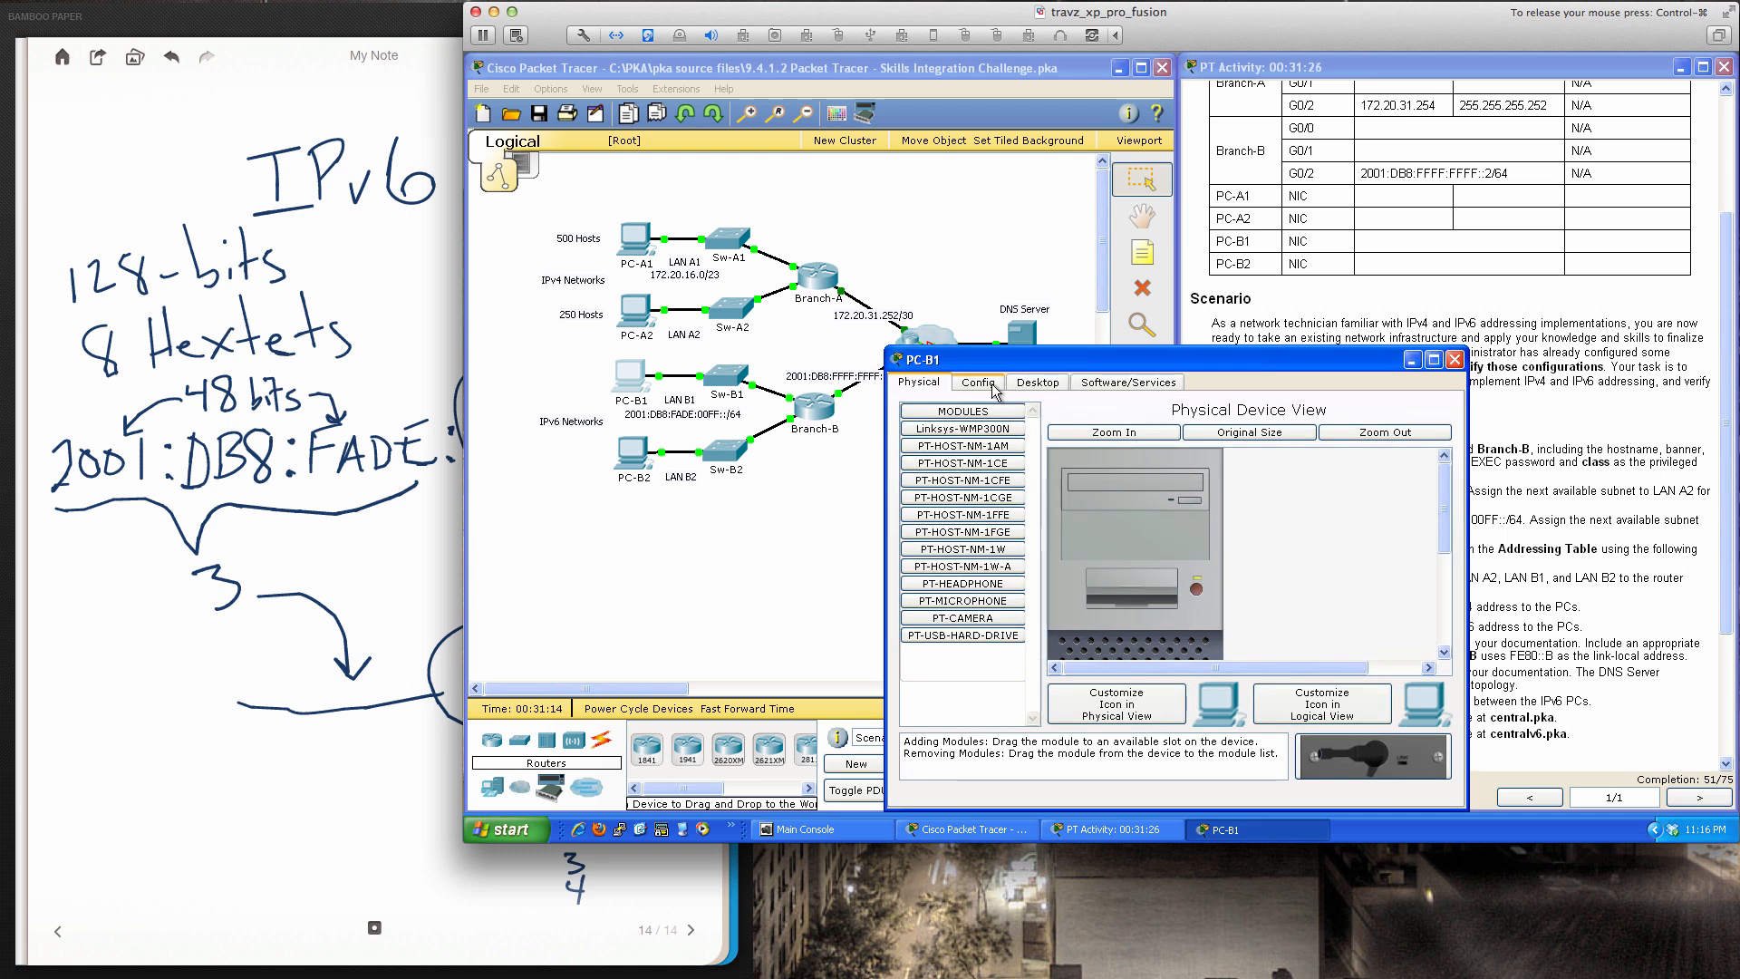
left_click(1037, 381)
Enter PC-B1's static IPv6 address 2001:db8:fade:00ff::10 with prefix /64
left_click(986, 444)
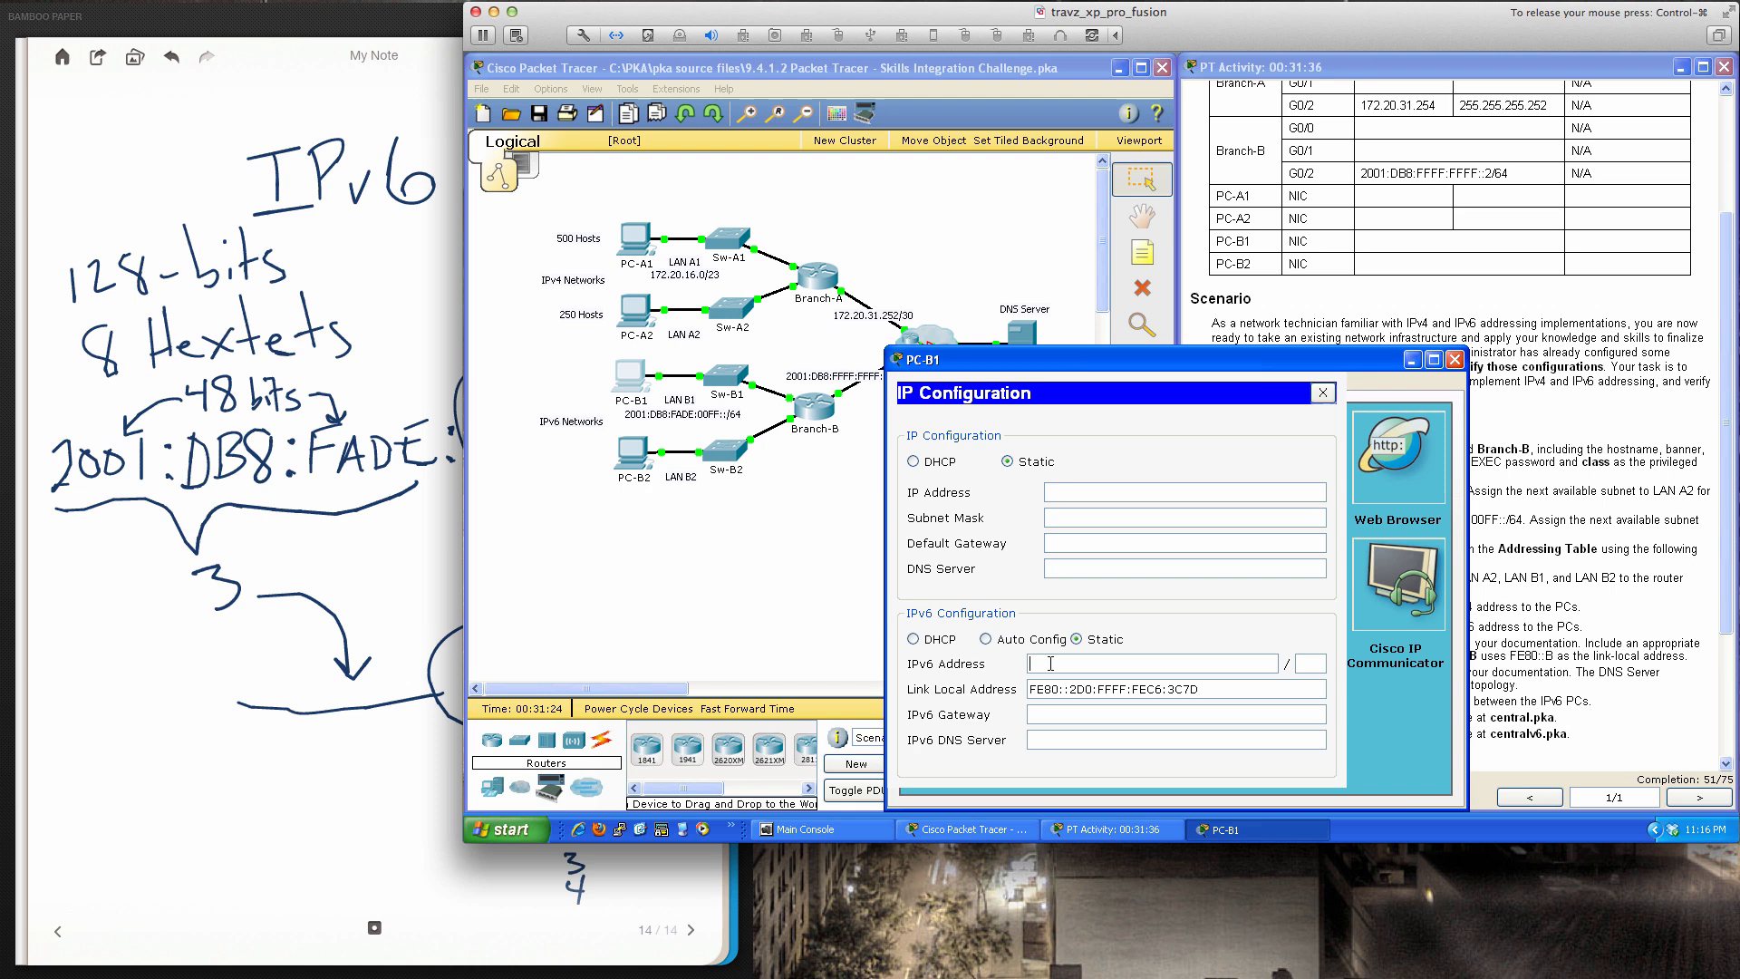
type("2001:")
type("db8")
type(":fade")
type(":00ff:")
type(":")
type("10")
type("64")
key("Tab")
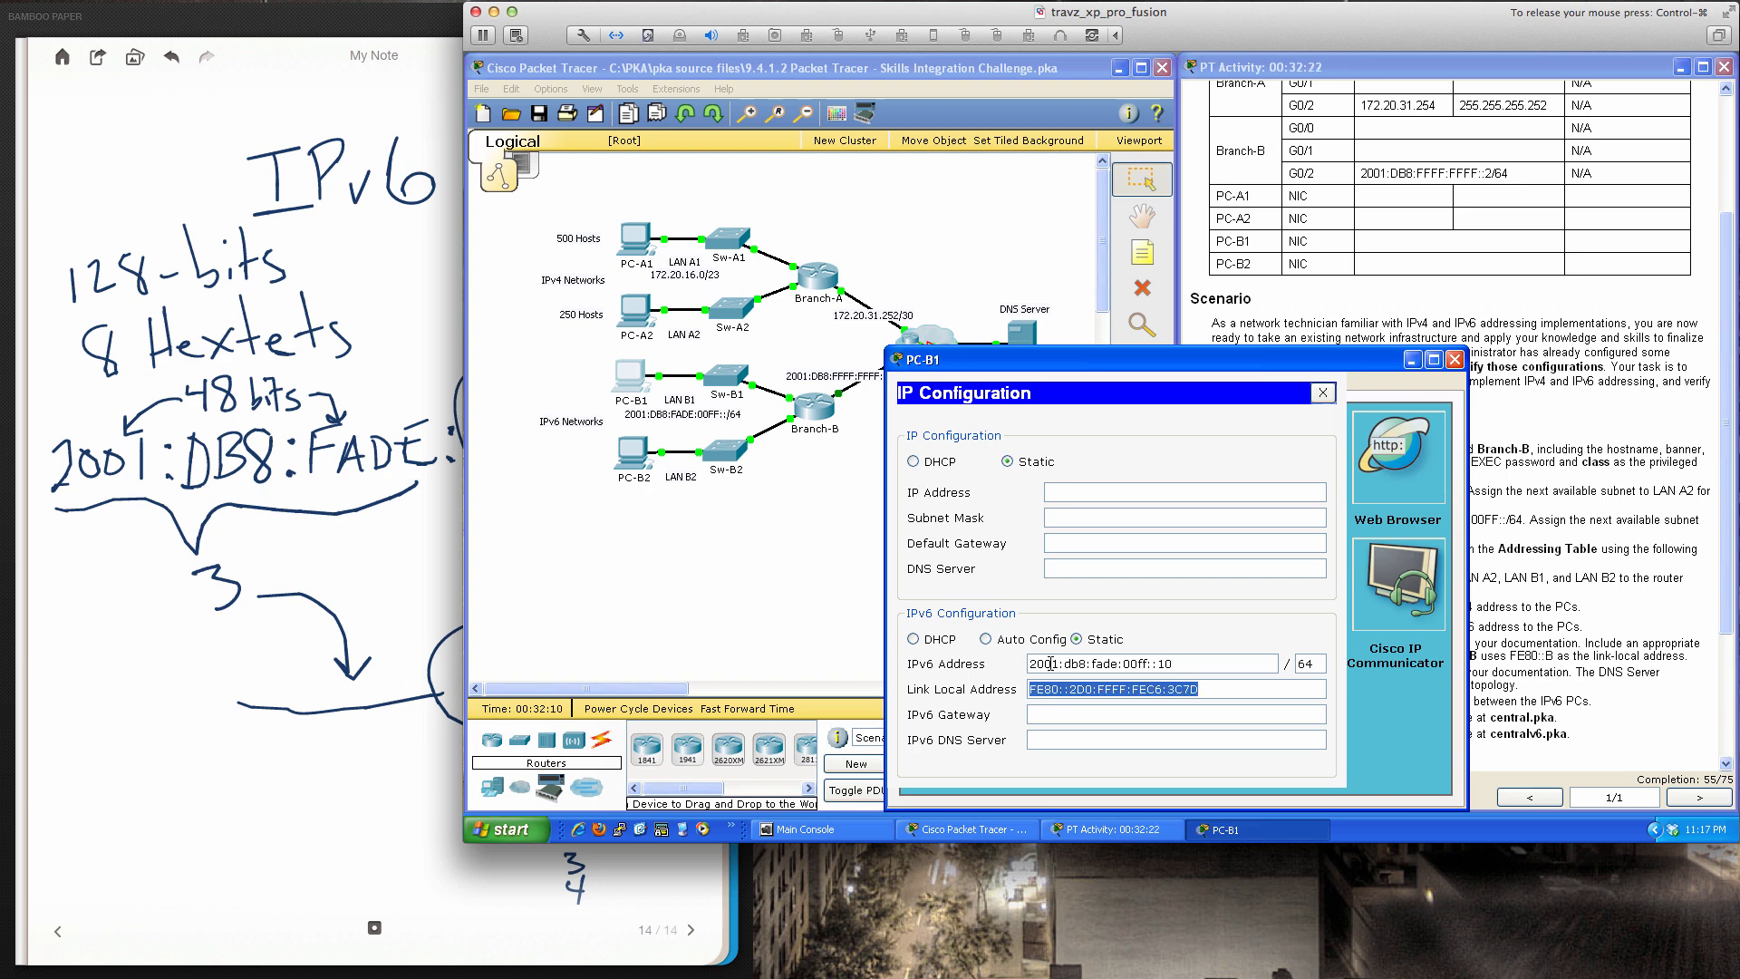
key("Tab")
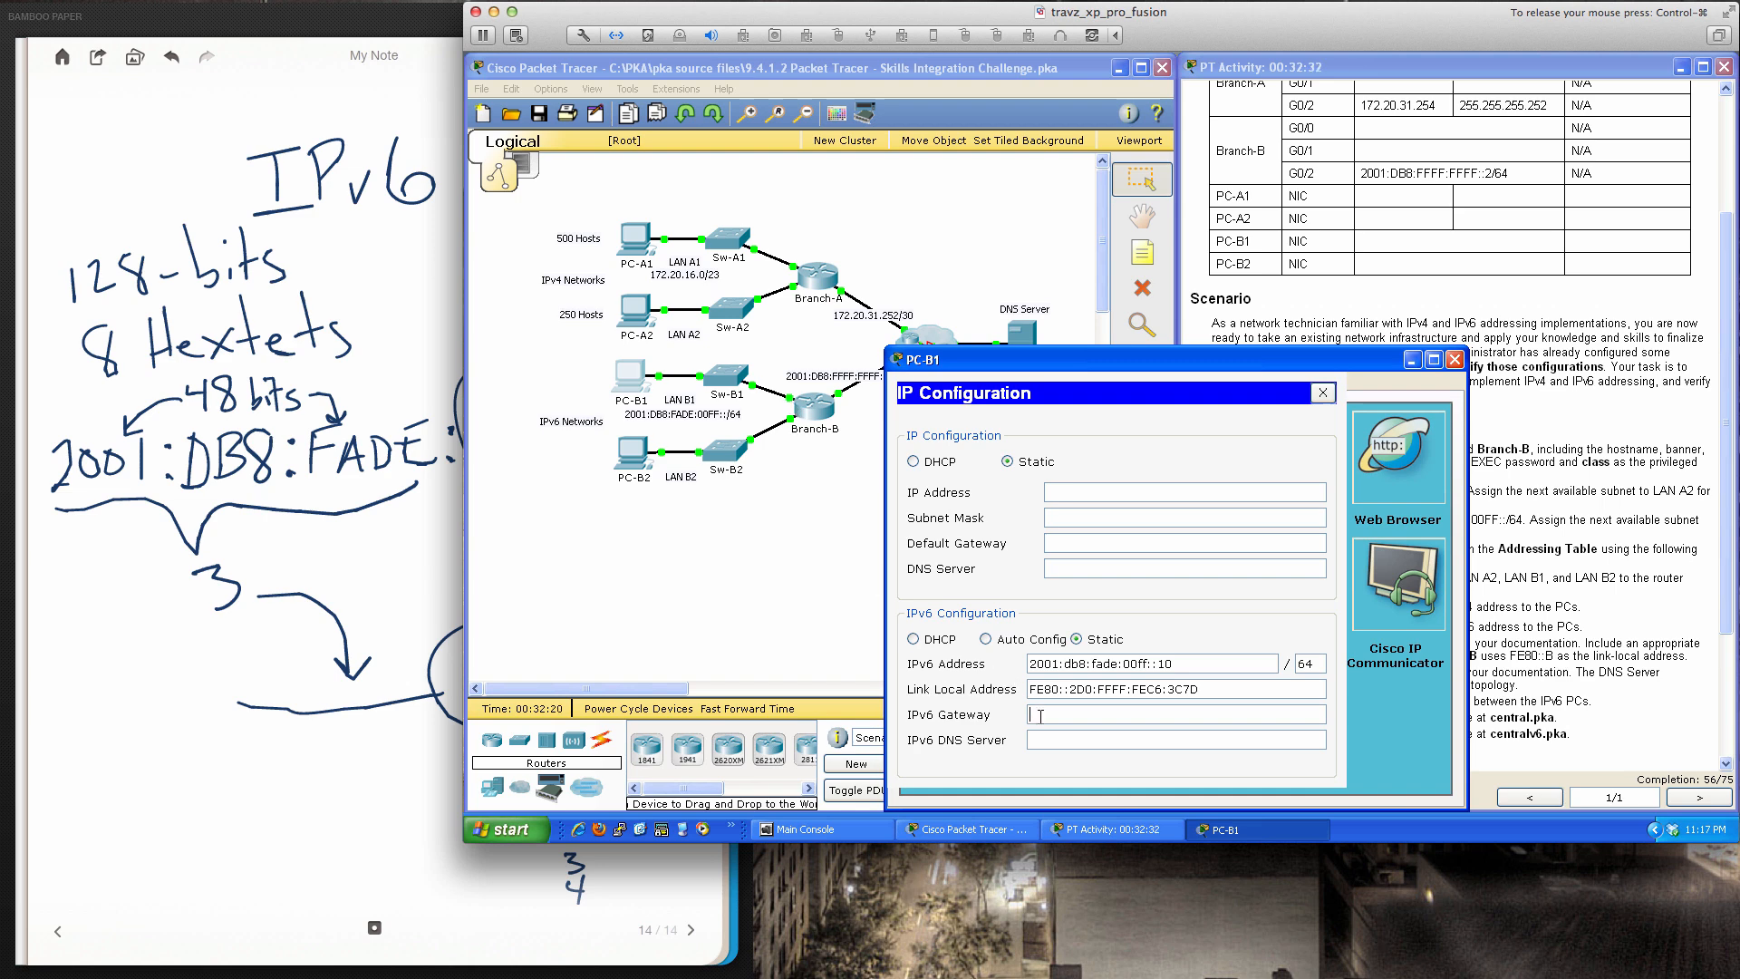
Set IPv6 gateway 2001:db8:fade:00ff::1 and DNS server 2001:db8:fade:1000::10, then close IP Configuration
type("2001:db8:fade:00ff::1")
left_click_drag(1056, 357, 1265, 328)
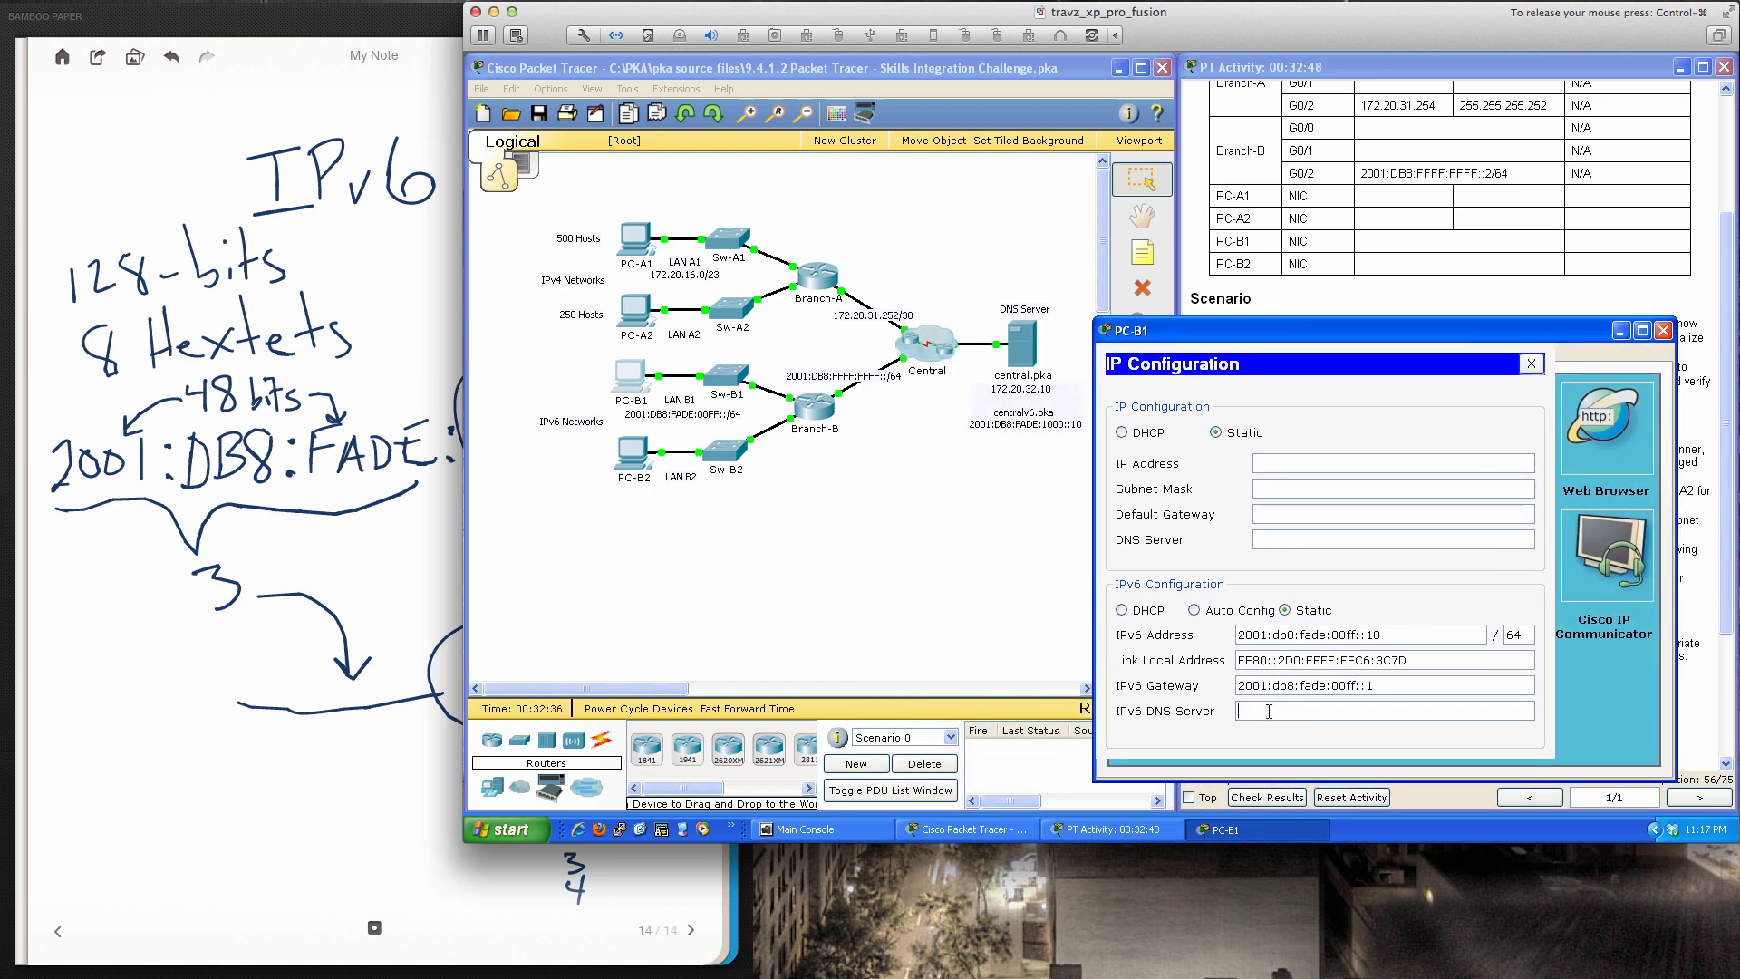
type("2001:db8:fade:1000::10")
left_click(1530, 366)
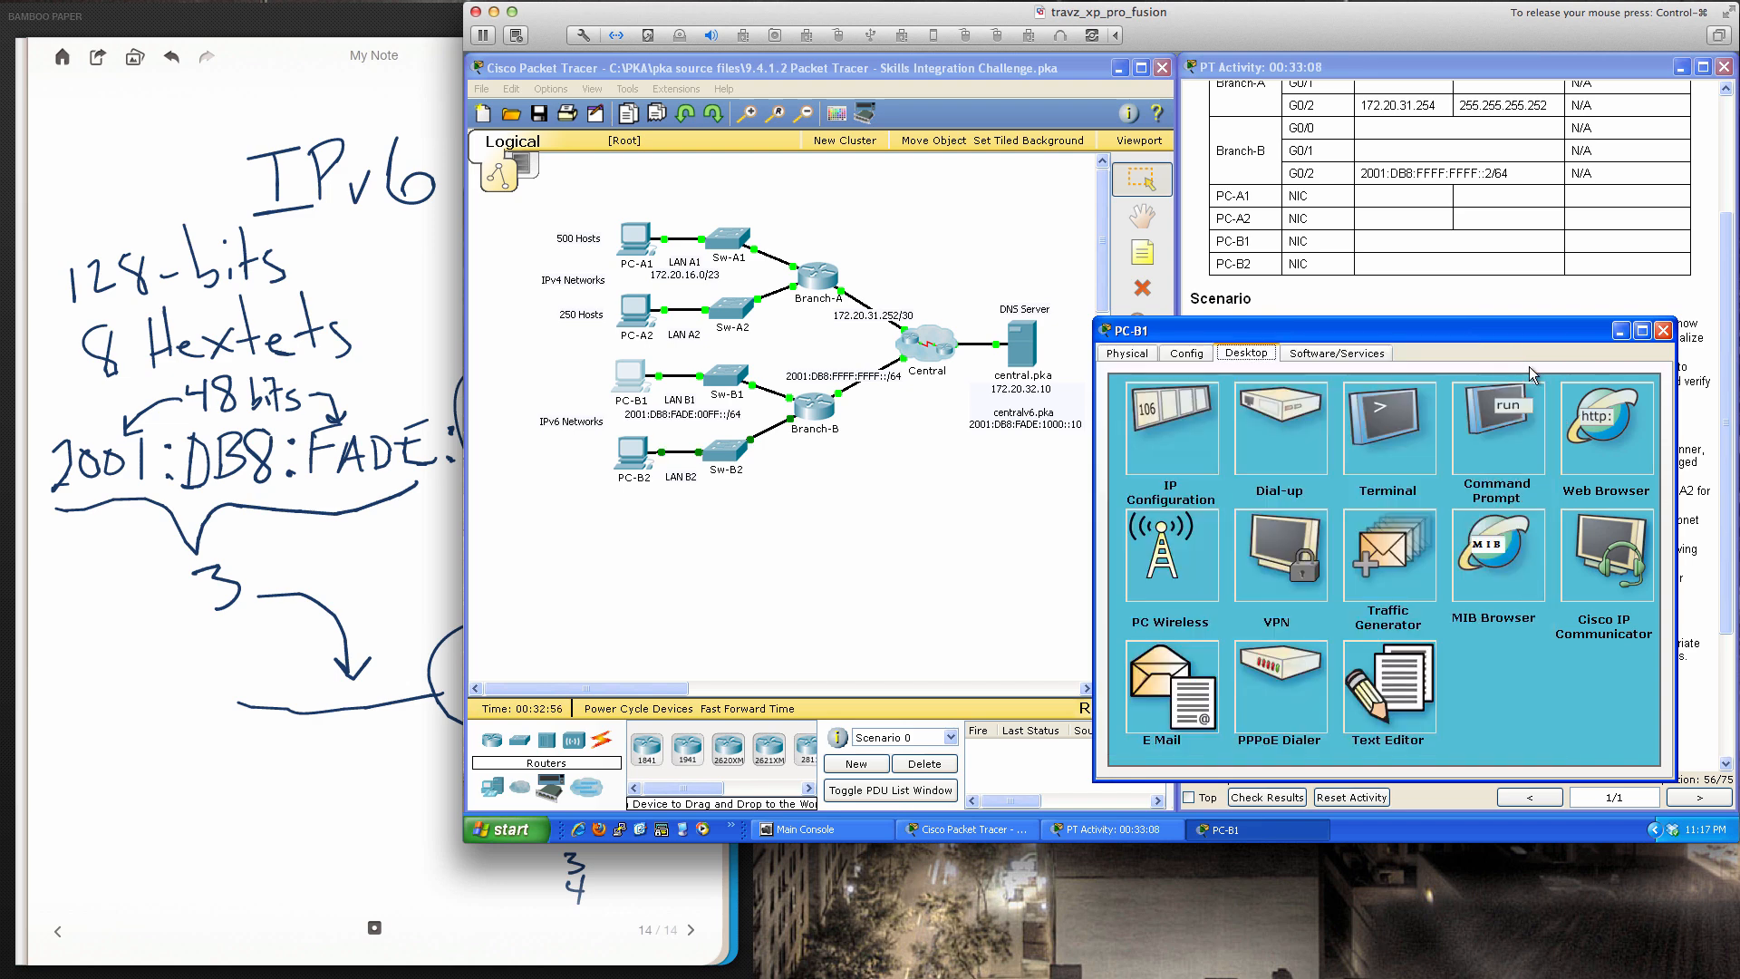
From PC-B1, ping the DNS server 2001:db8:fade:1000::10 and the gateway 2001:db8:fade:00ff::1
left_click(1508, 410)
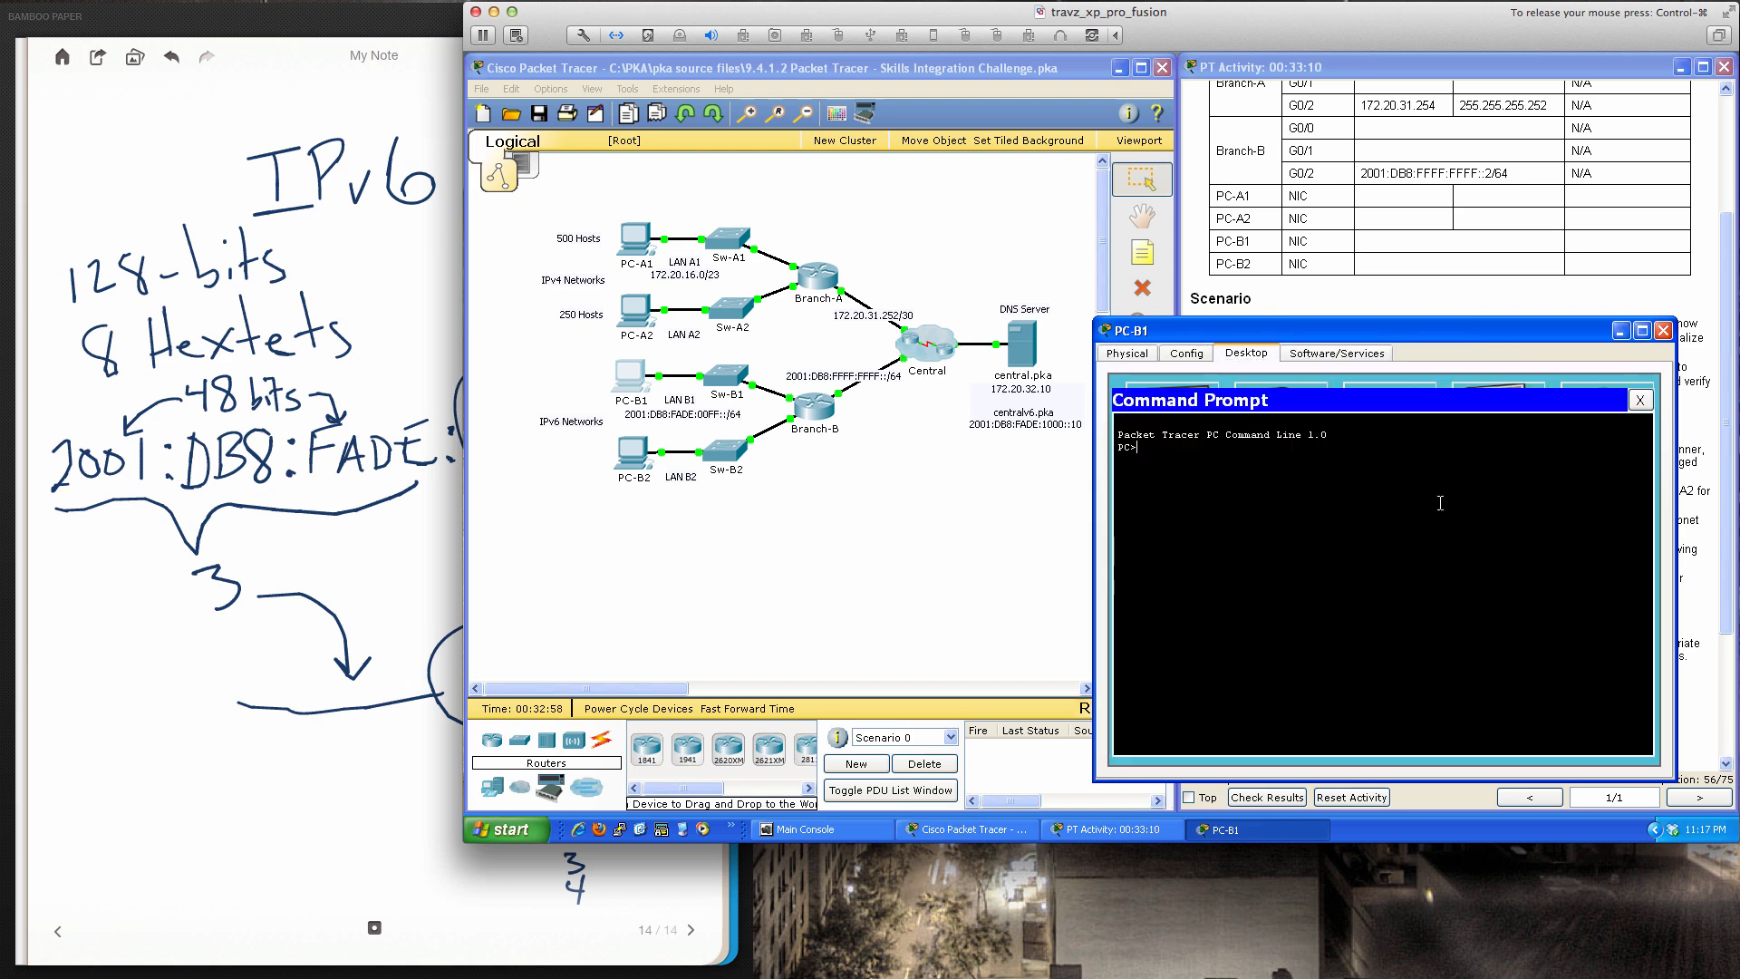
type("ping 2001:db8:fade:1000::10")
key("Return")
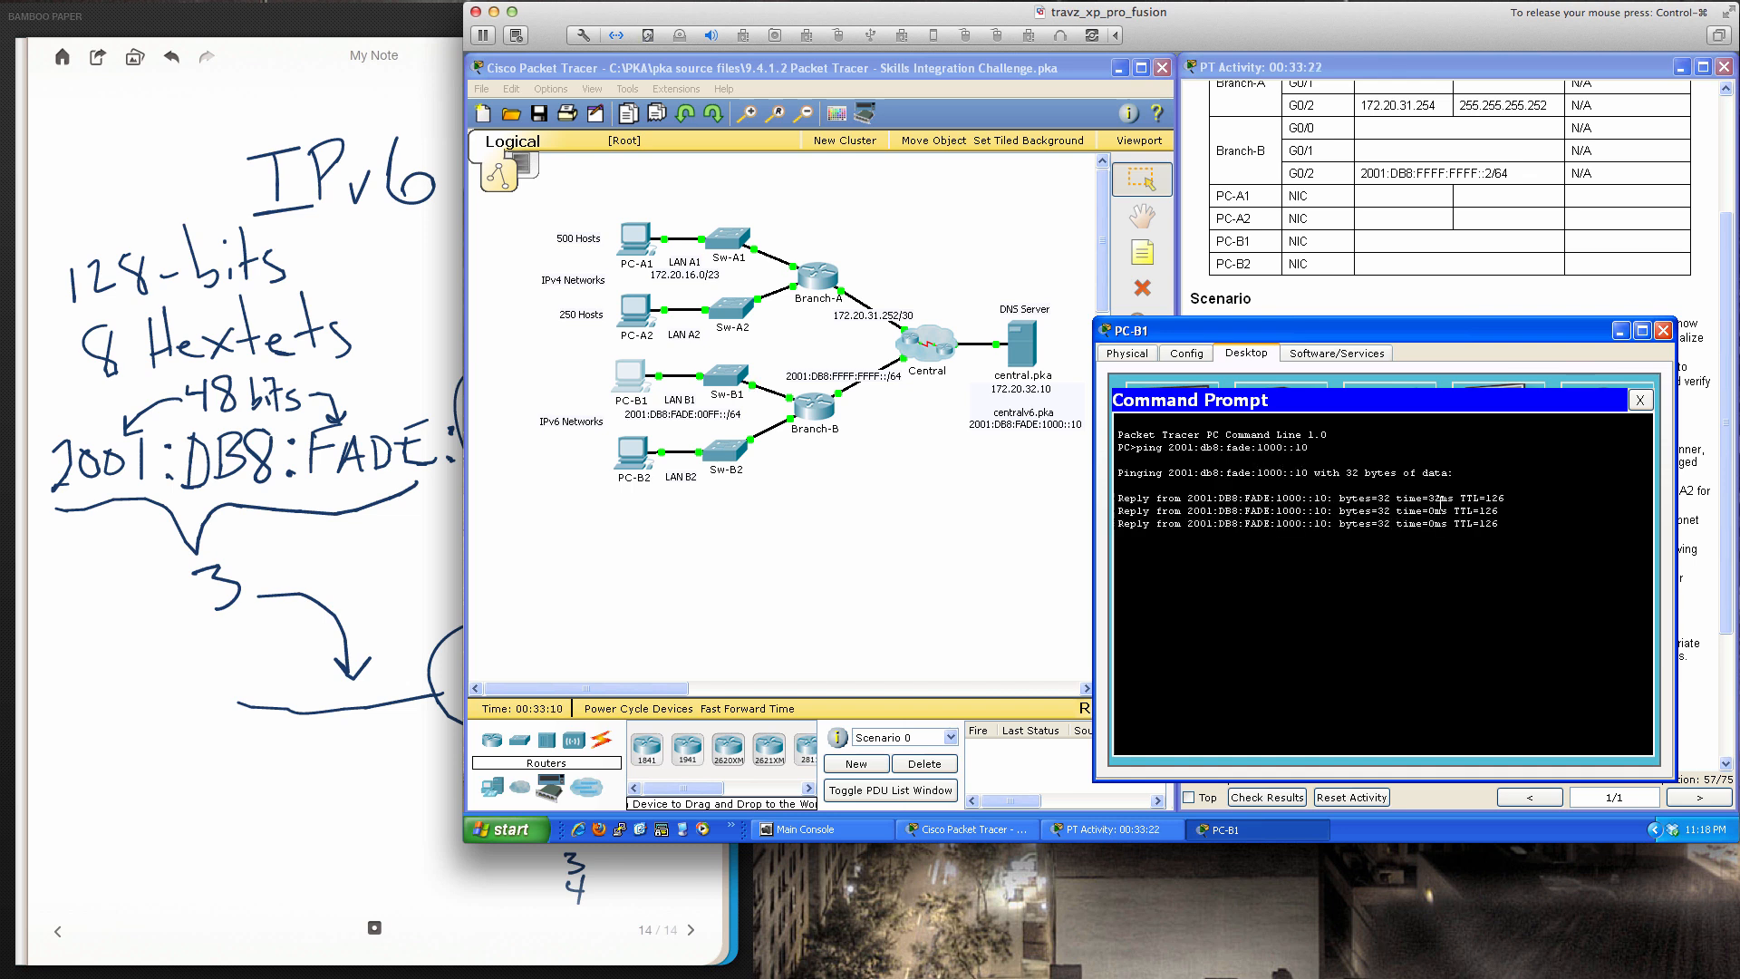
key("Up")
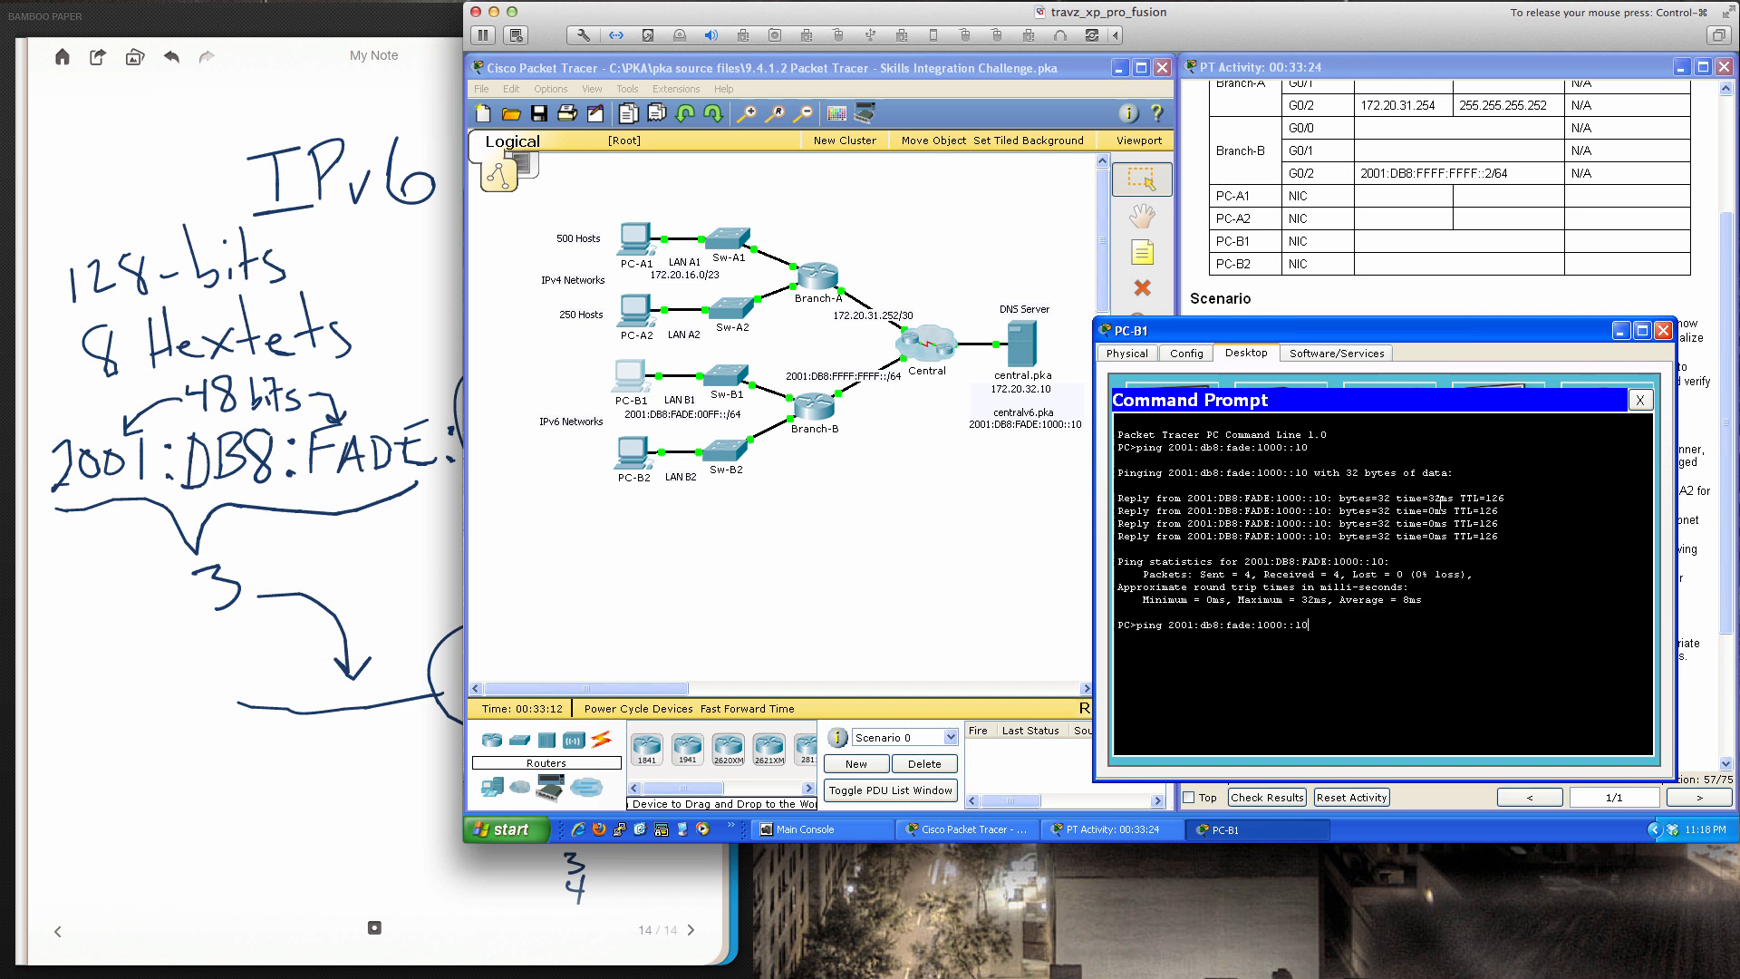
key("BackSpace")
key("BackSpace")
key("BackSpace")
key("BackSpace")
key("BackSpace")
key("BackSpace")
key("BackSpace")
key("BackSpace")
key("BackSpace")
key("BackSpace")
type("fade:00ff::1")
key("Return")
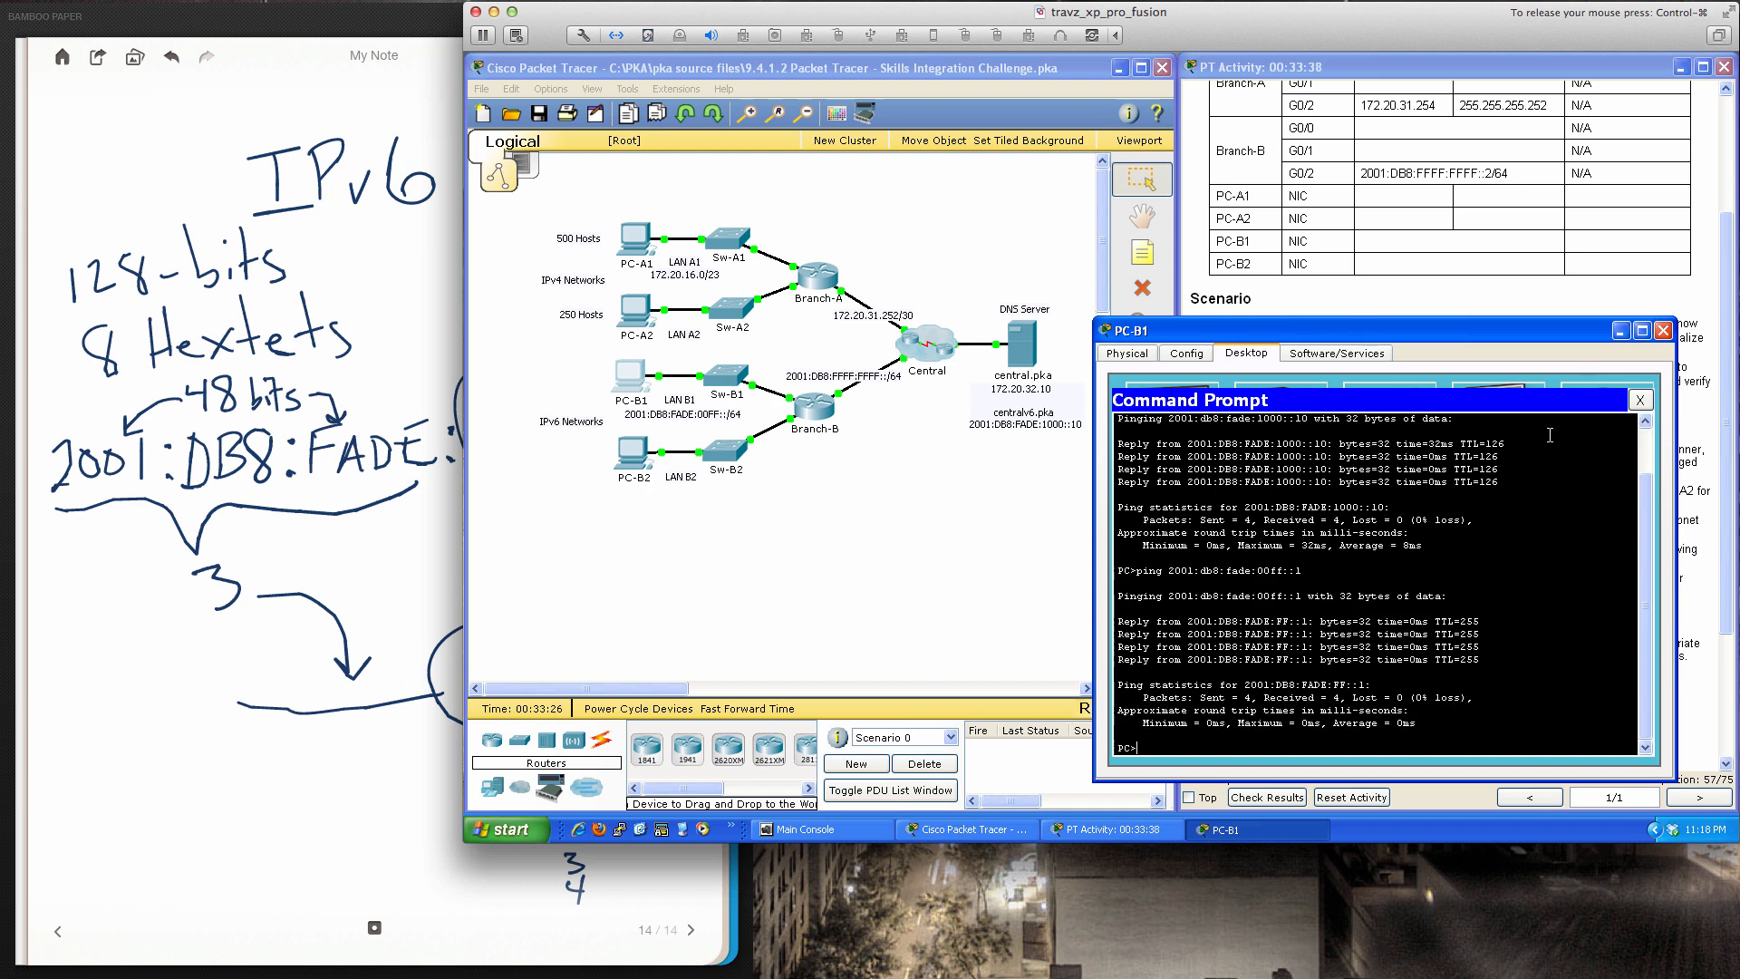
left_click(1639, 401)
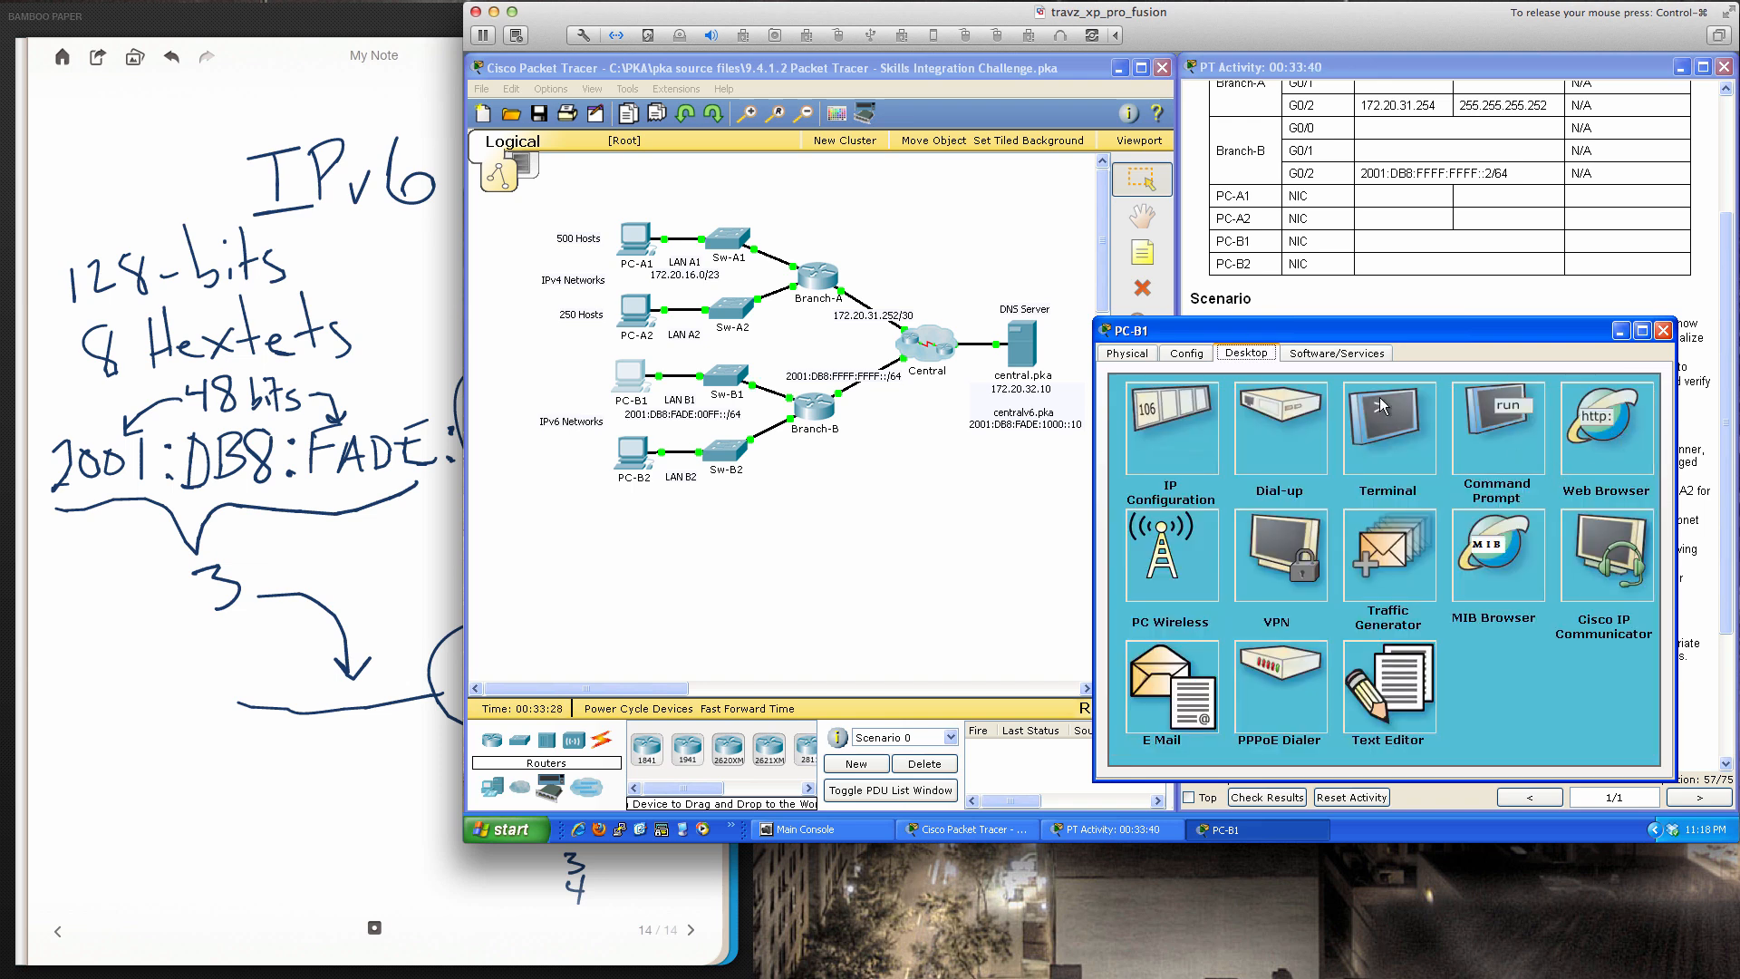
Change PC-B1's IPv6 gateway to link-local fe80::B and close PC-B1
left_click(1206, 424)
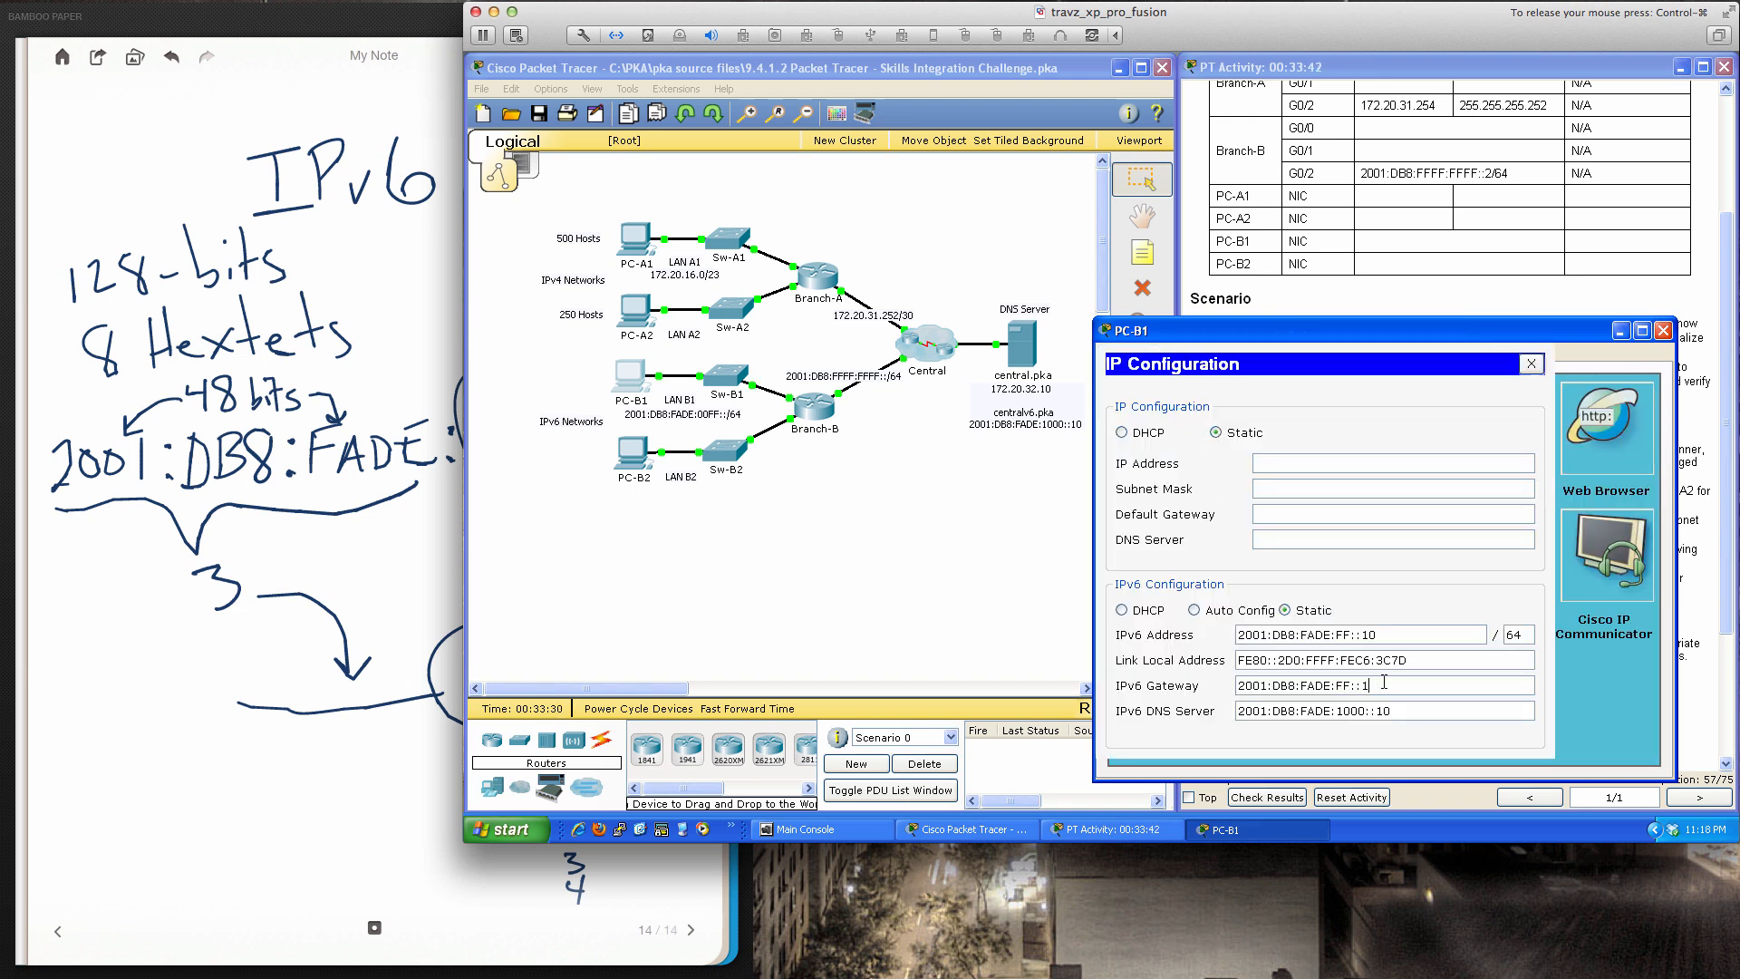
key("BackSpace")
key("BackSpace")
key("BackSpace")
key("BackSpace")
key("BackSpace")
key("BackSpace")
key("BackSpace")
key("BackSpace")
key("BackSpace")
key("BackSpace")
key("BackSpace")
key("BackSpace")
key("BackSpace")
key("BackSpace")
key("BackSpace")
key("BackSpace")
type("fe80::B")
left_click(1531, 363)
left_click(1663, 330)
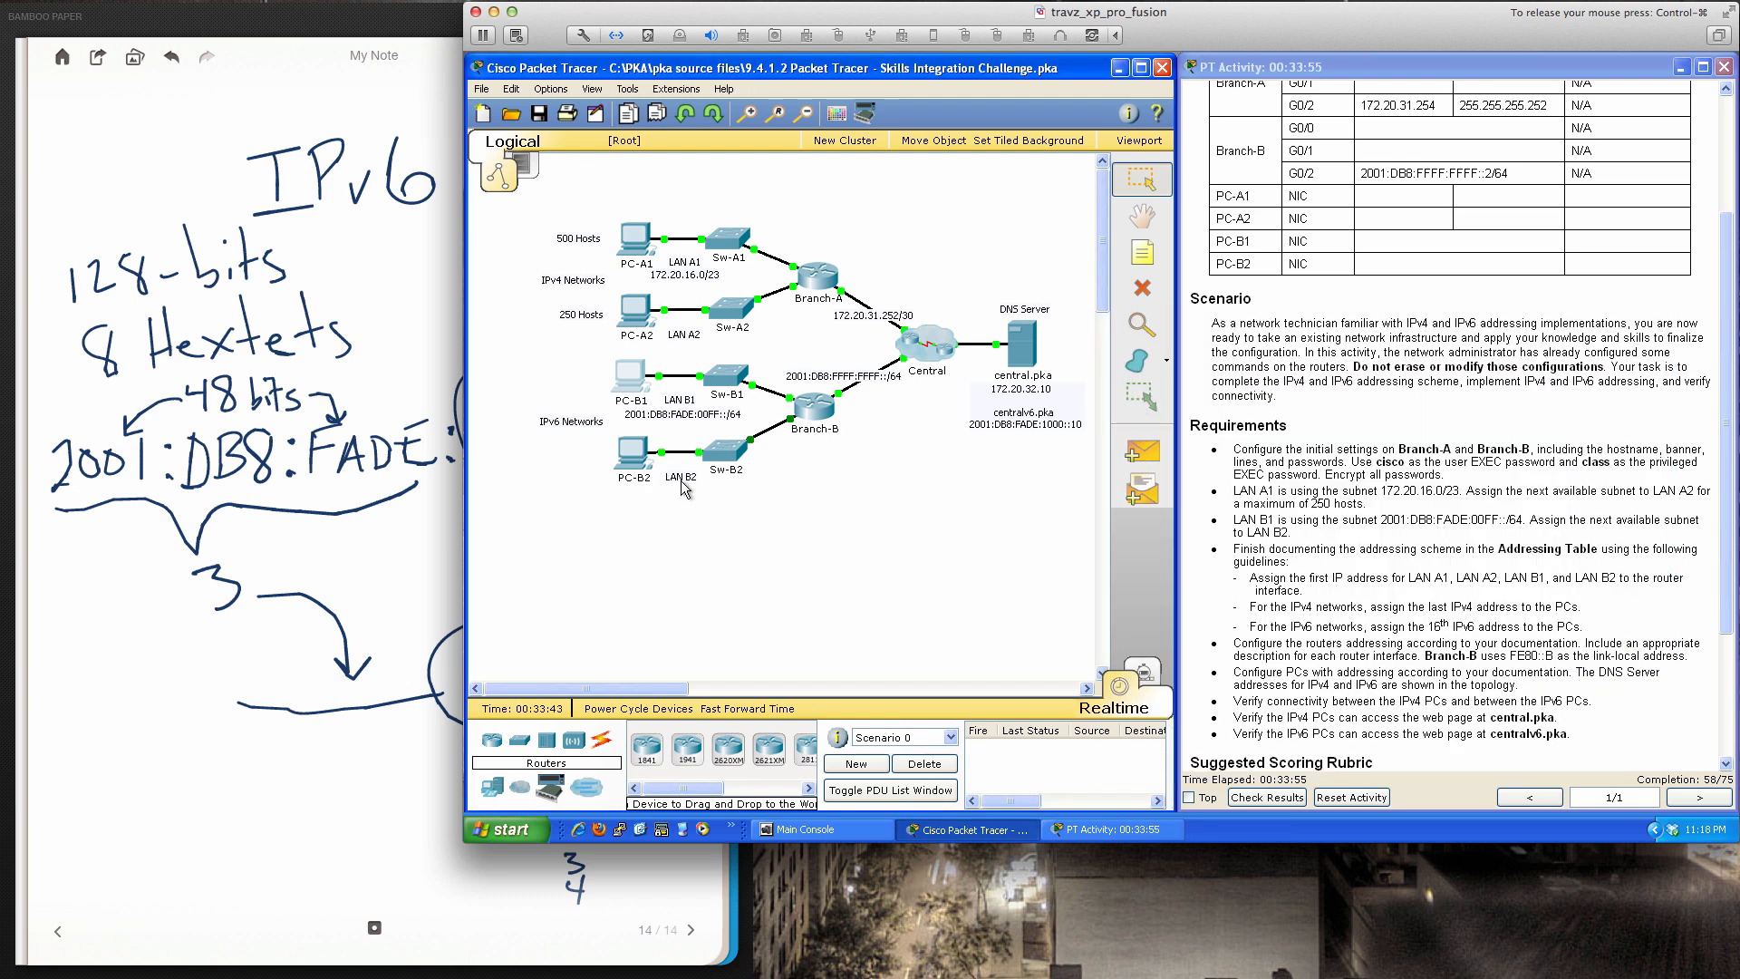
Give Branch-B's interface gi0/0 the link-local IPv6 address fe80::b
left_click(818, 413)
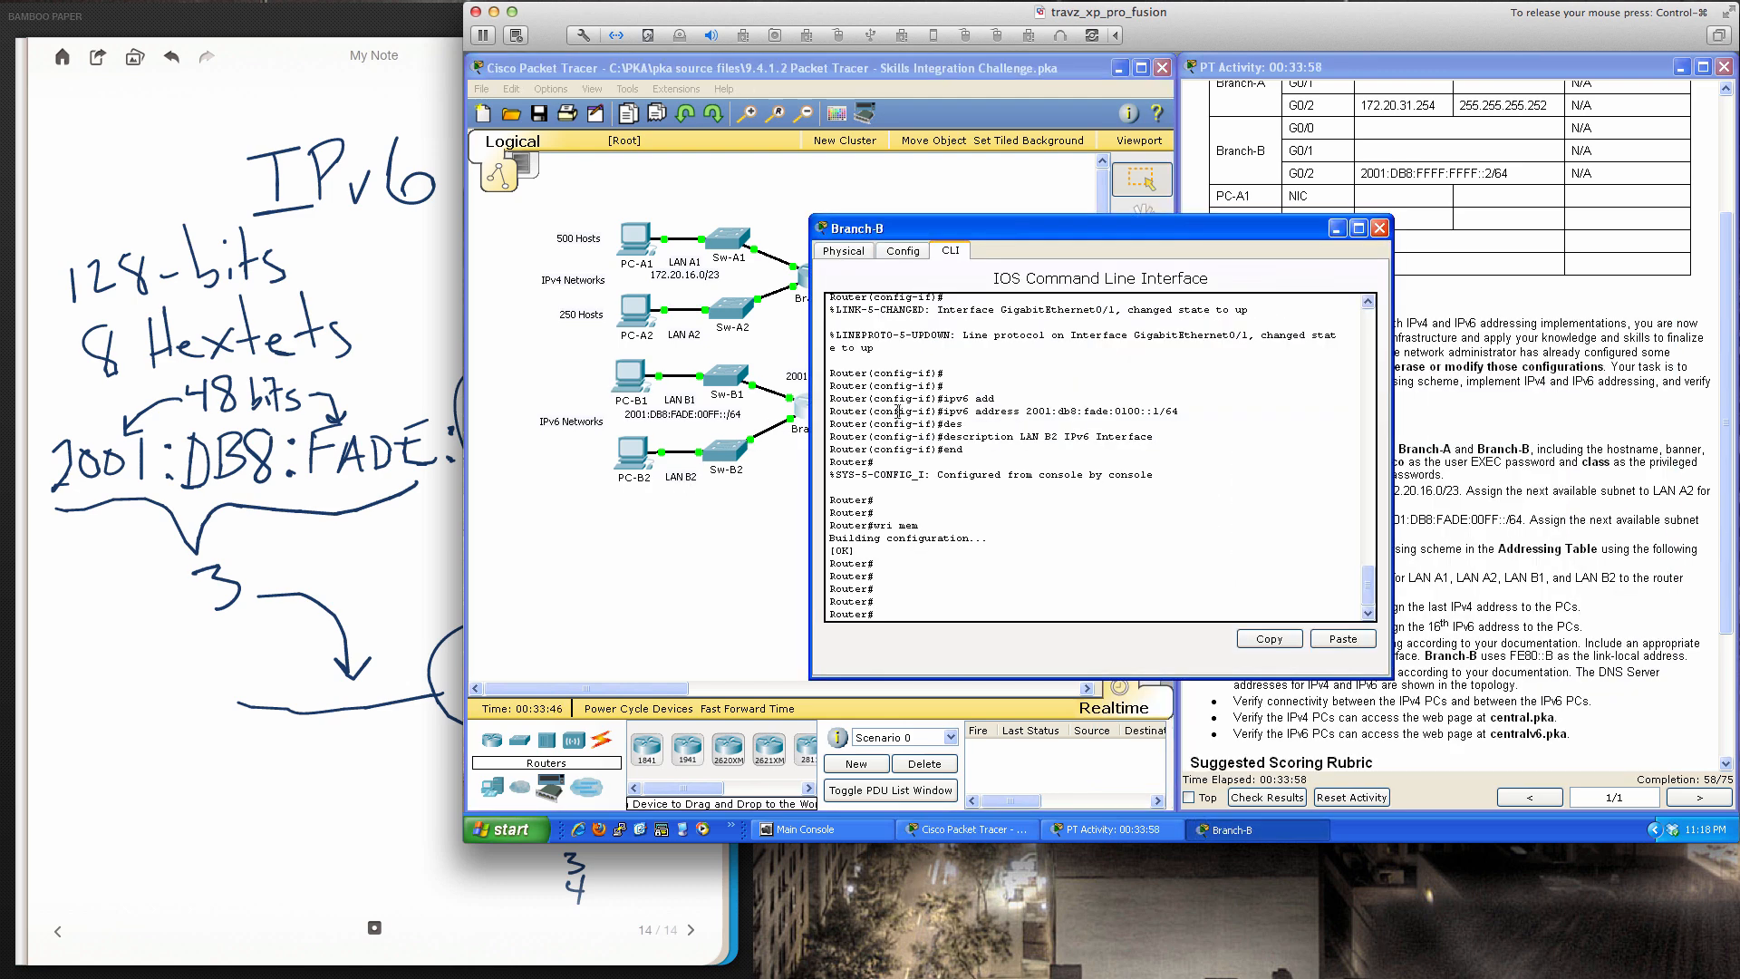
key("Return")
key("Return")
key("Return")
type("conf")
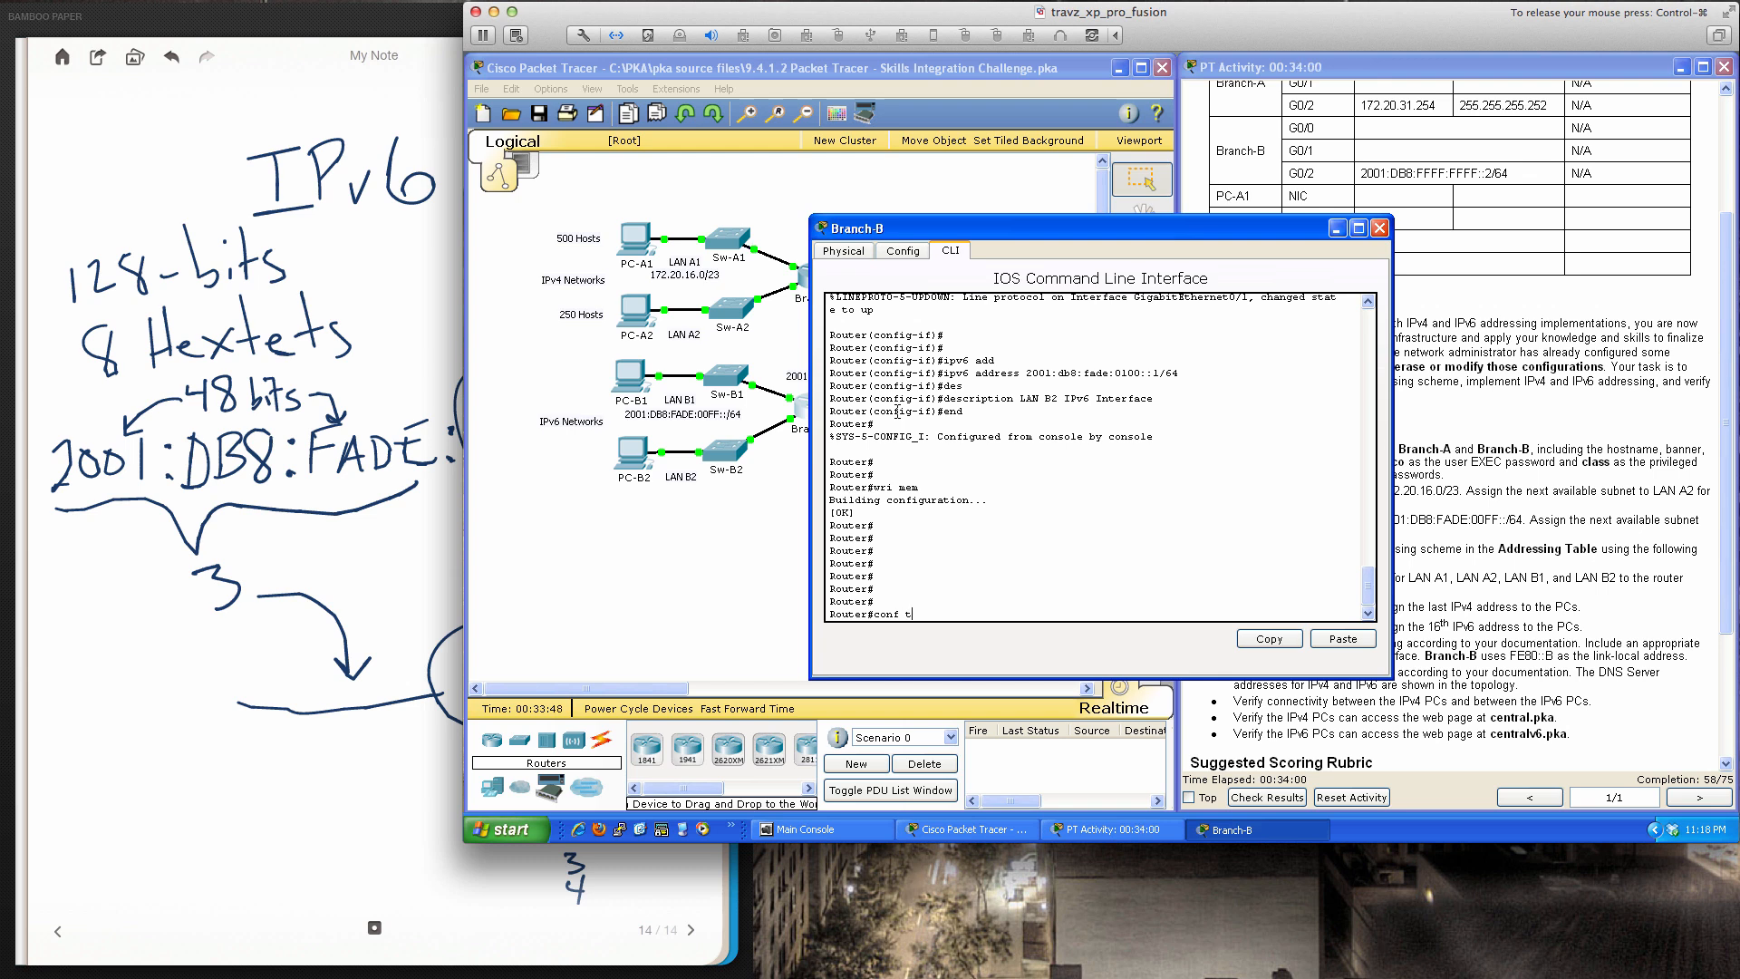
type(" t")
key("Return")
type("int gi")
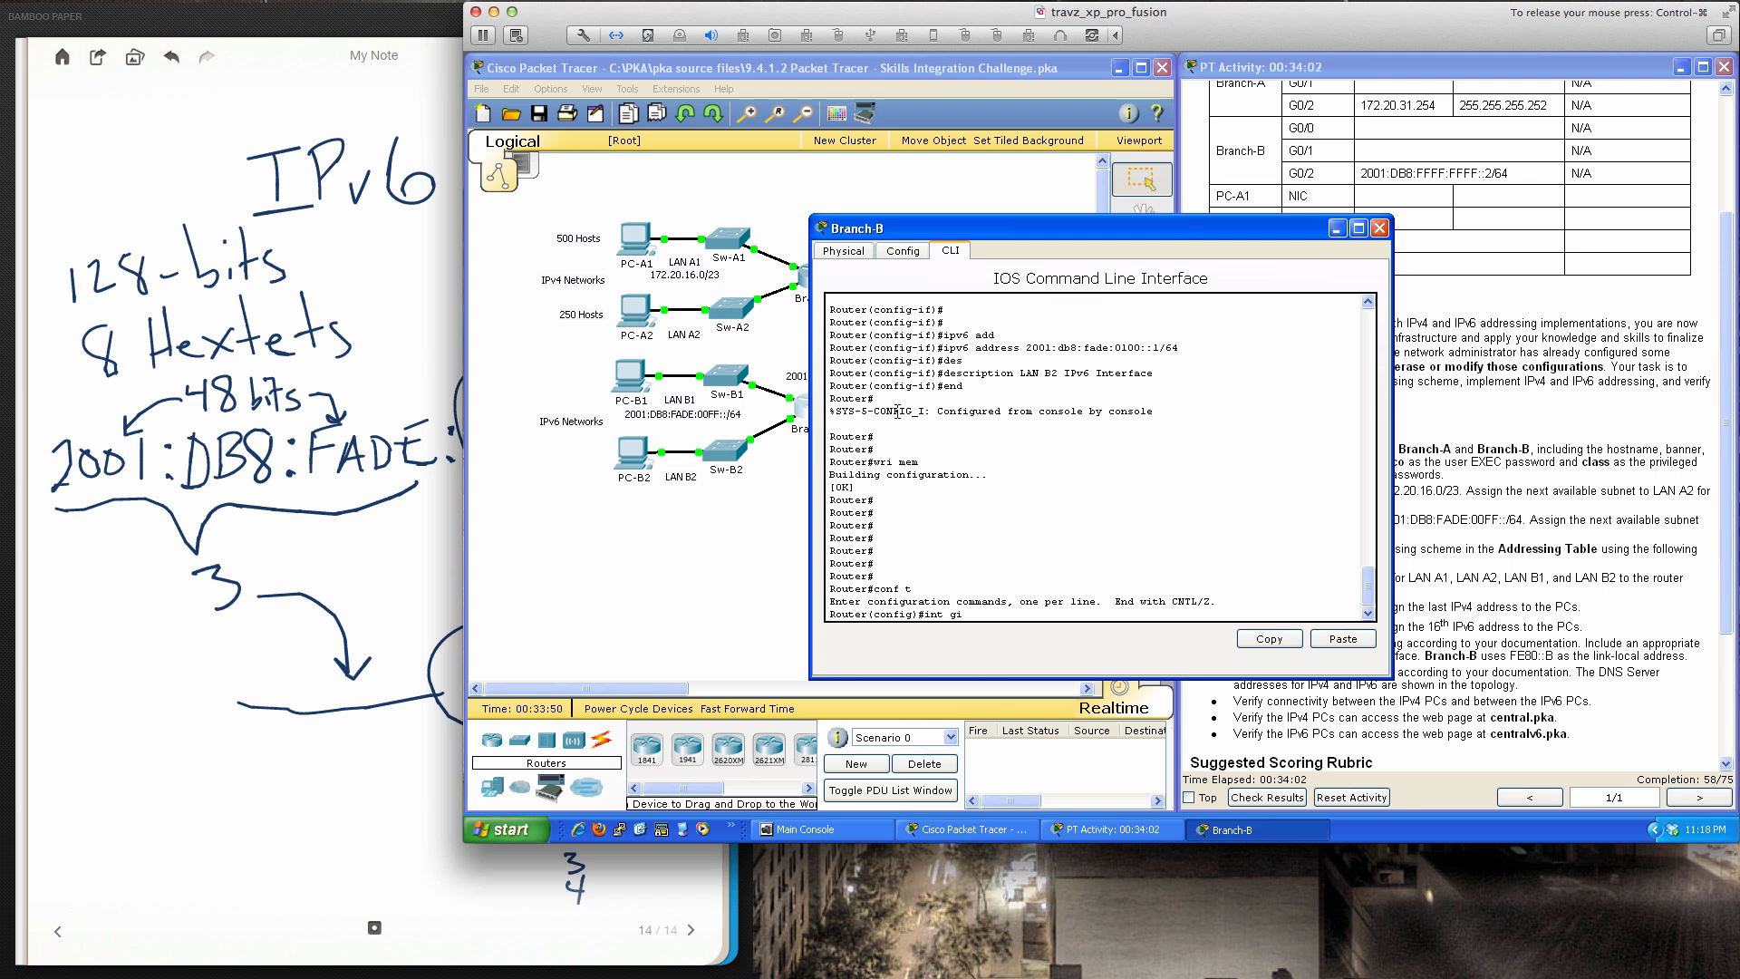
type("0/0")
key("Return")
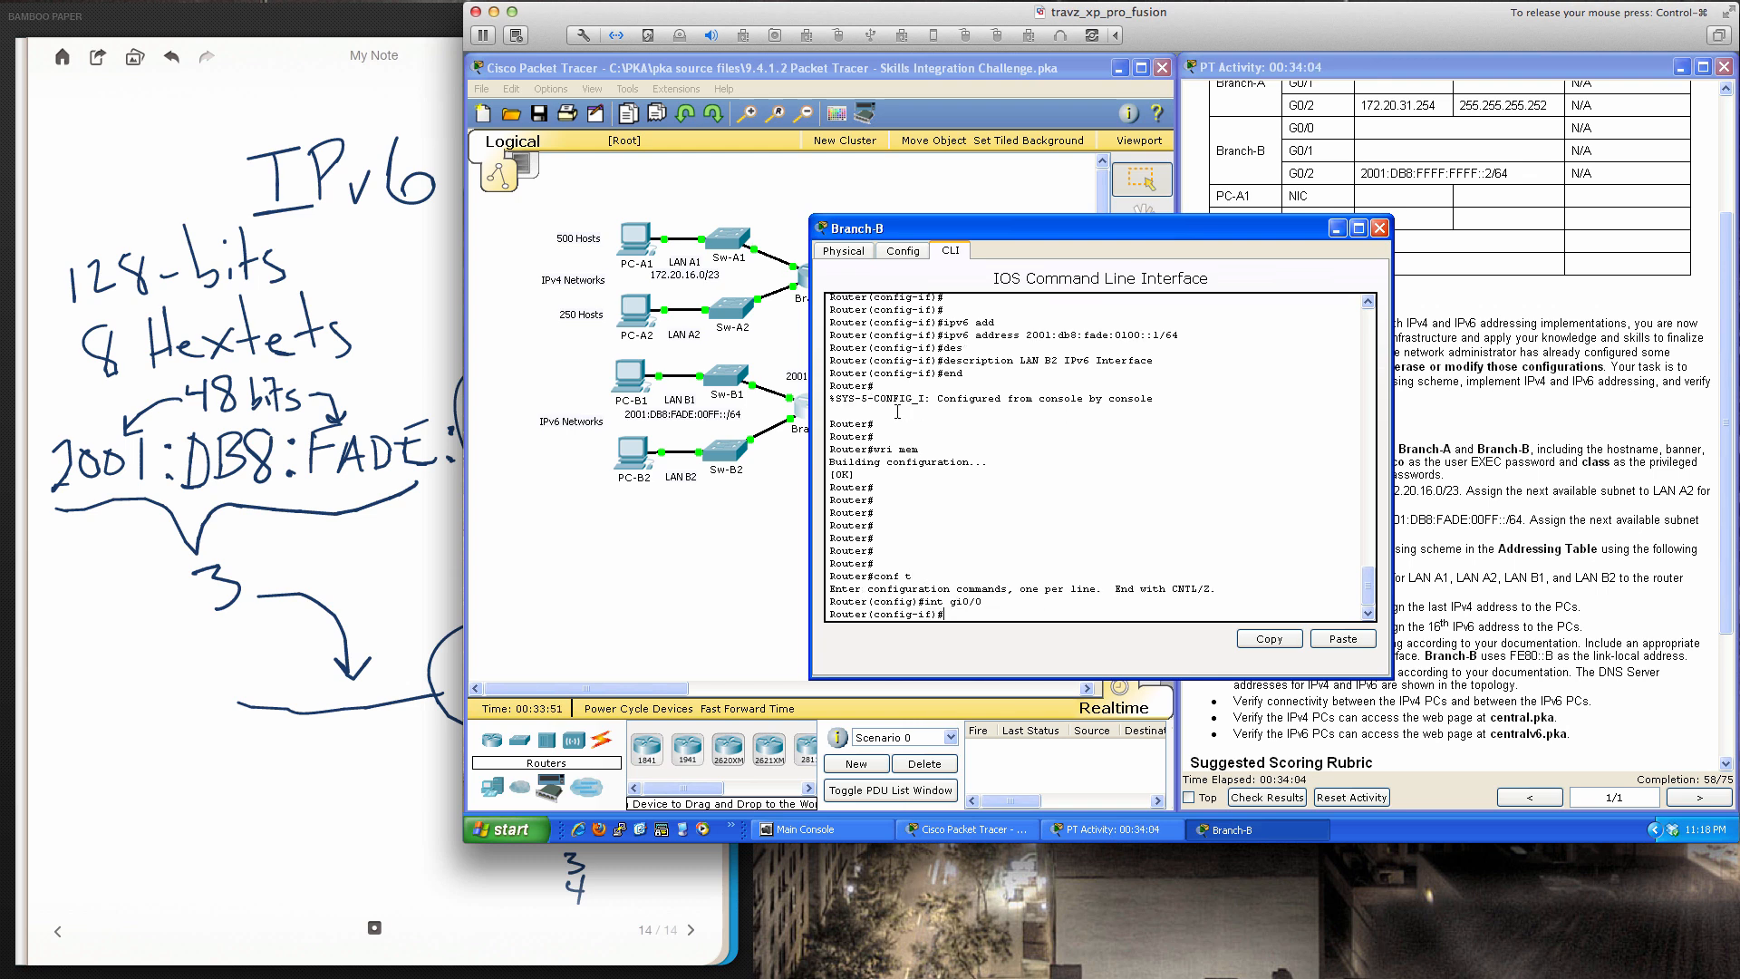
type("ipv6 add")
key("Tab")
type("fe")
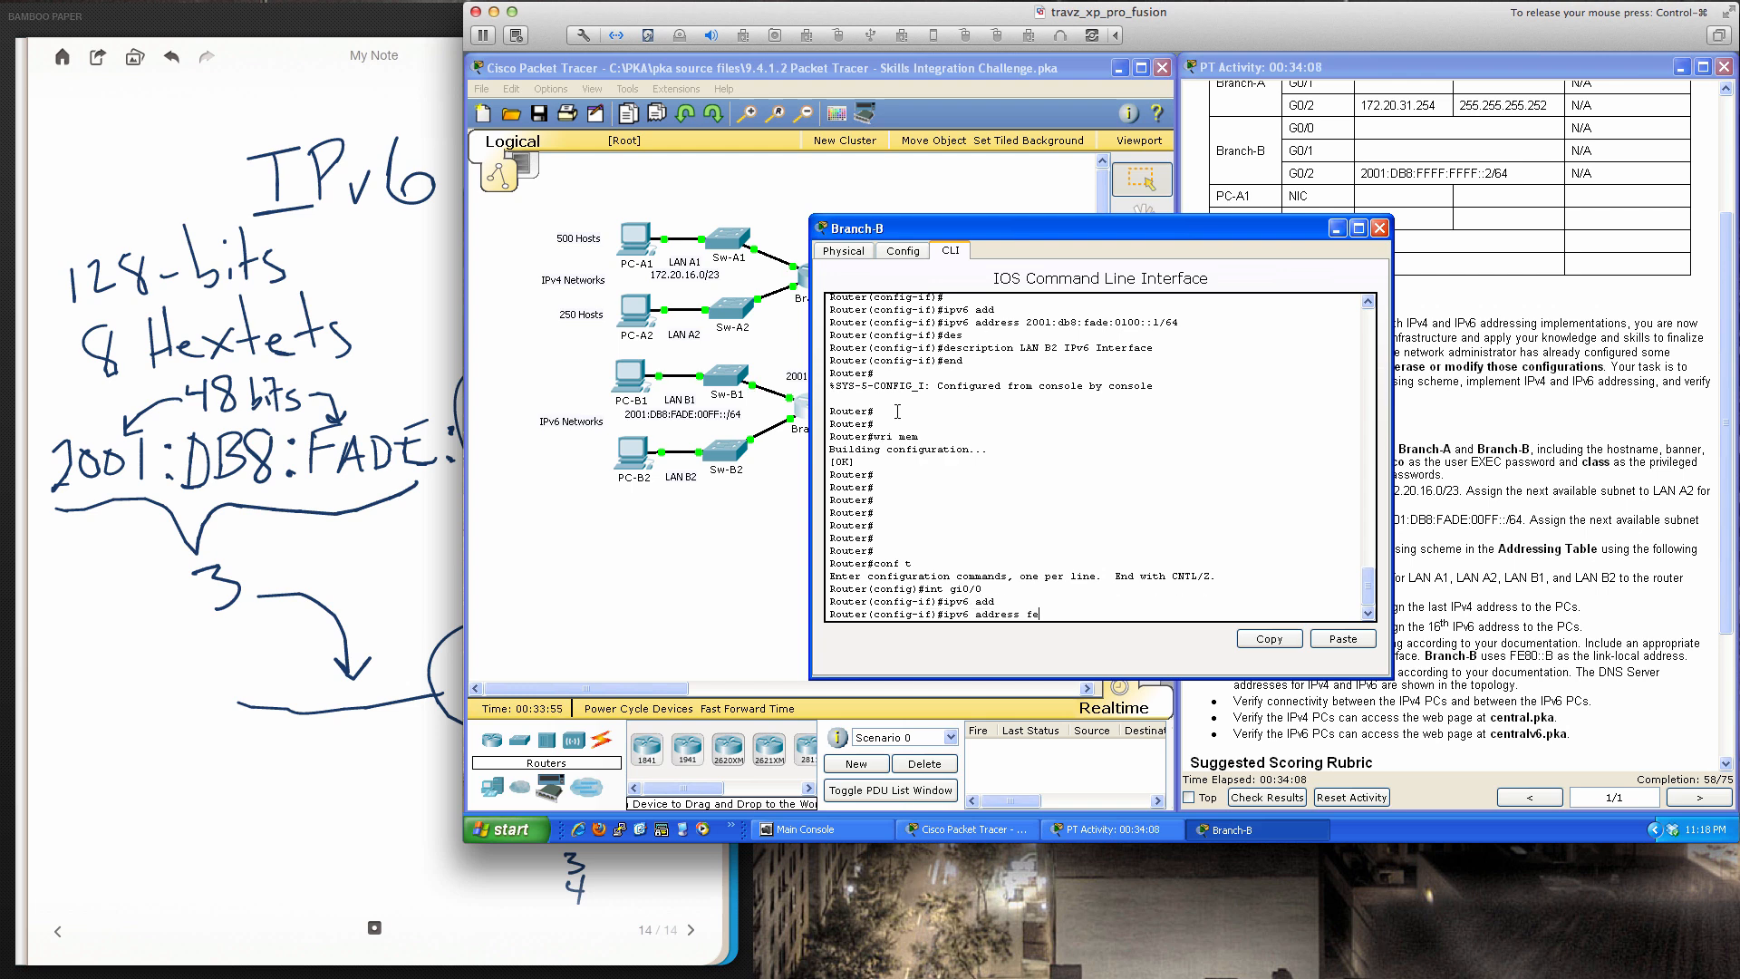
type("80::b li")
key("Tab")
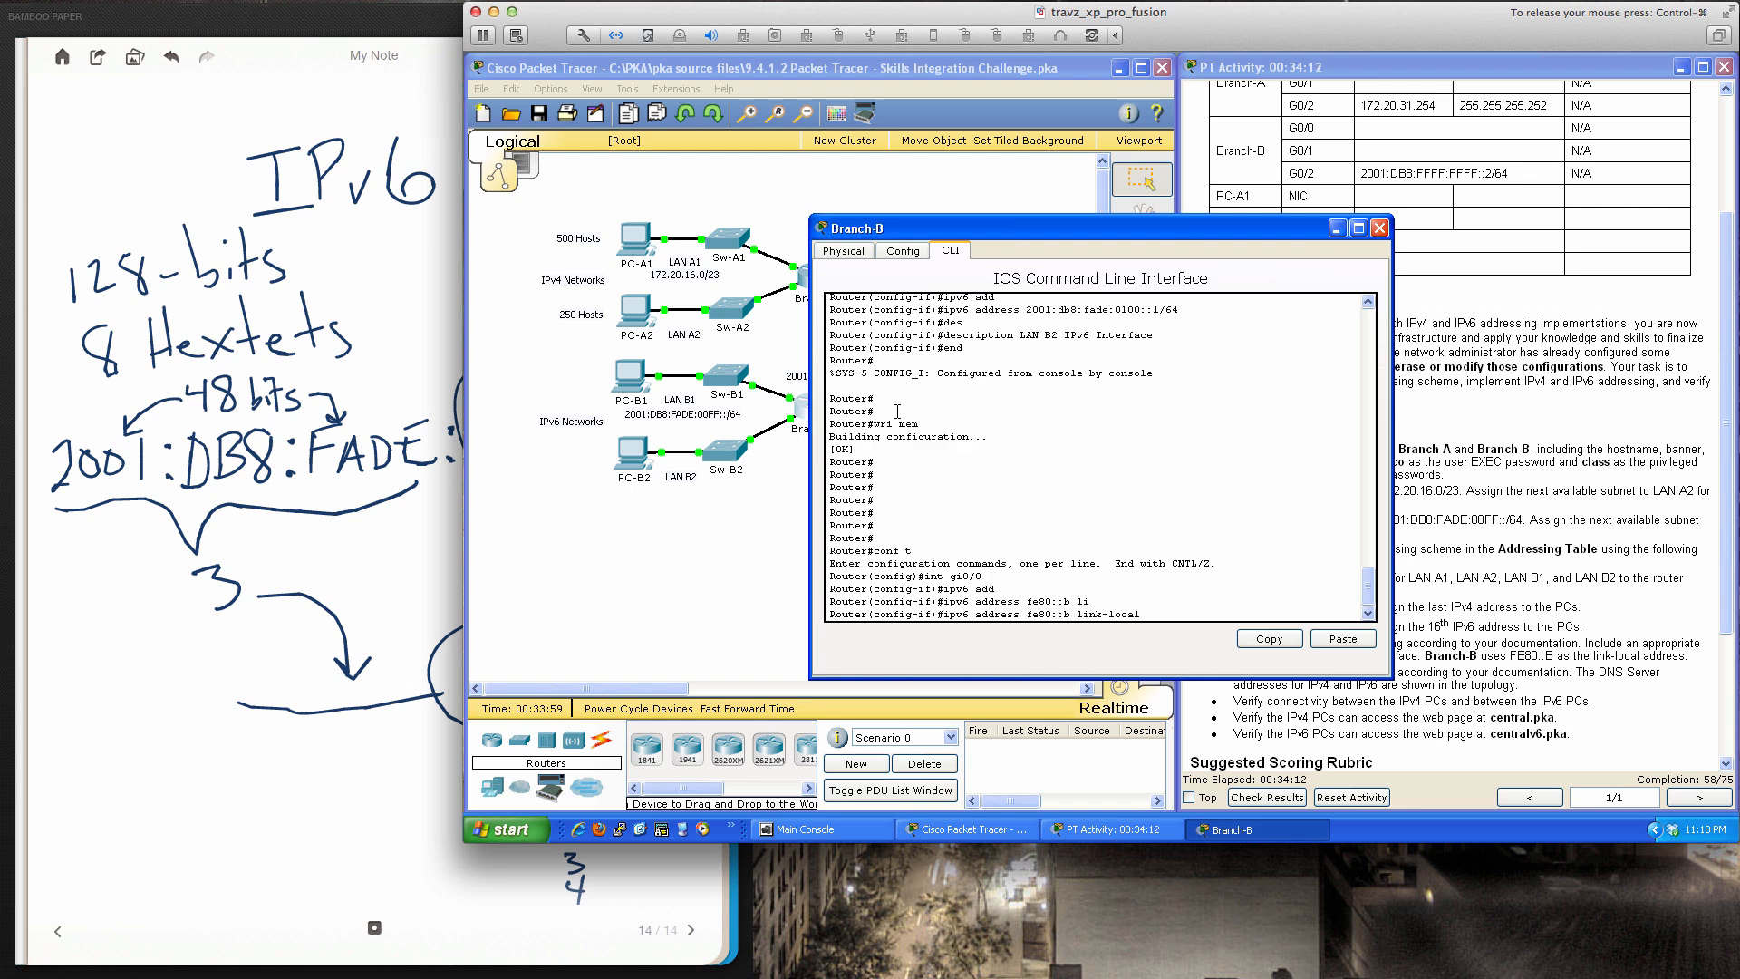
key("Return")
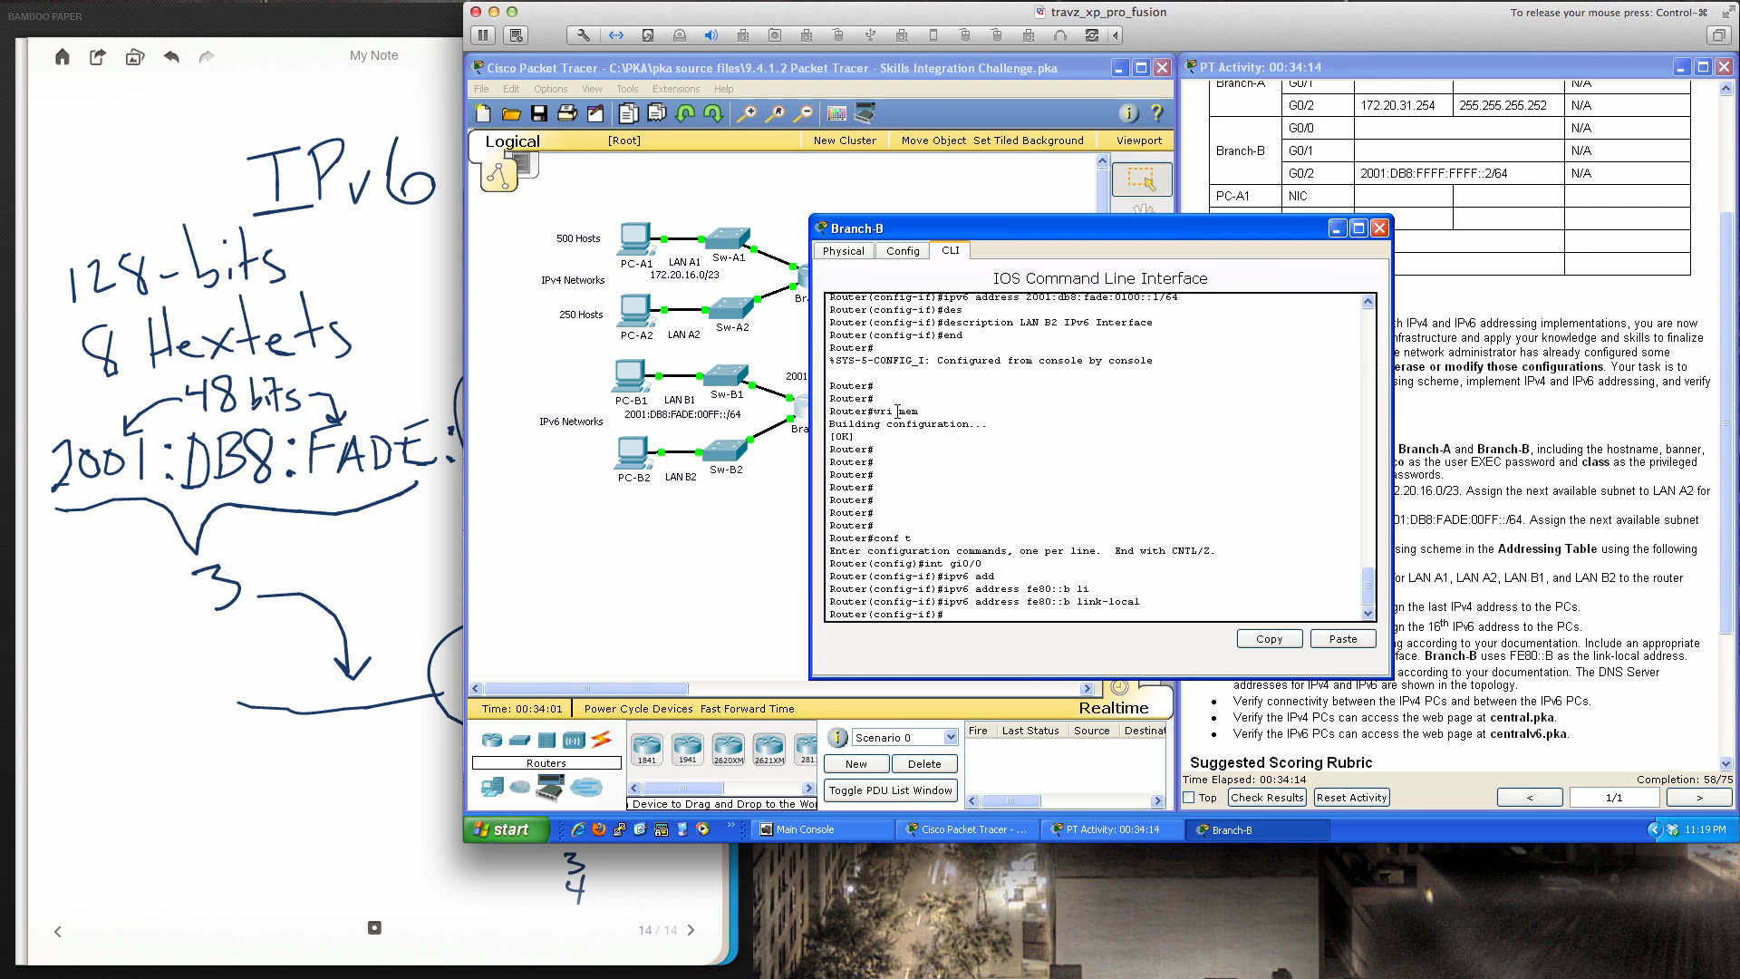
Apply link-local fe80::b to interfaces gi0/1 and gi0/2, then leave configuration mode
type("int gi0/1")
key("Return")
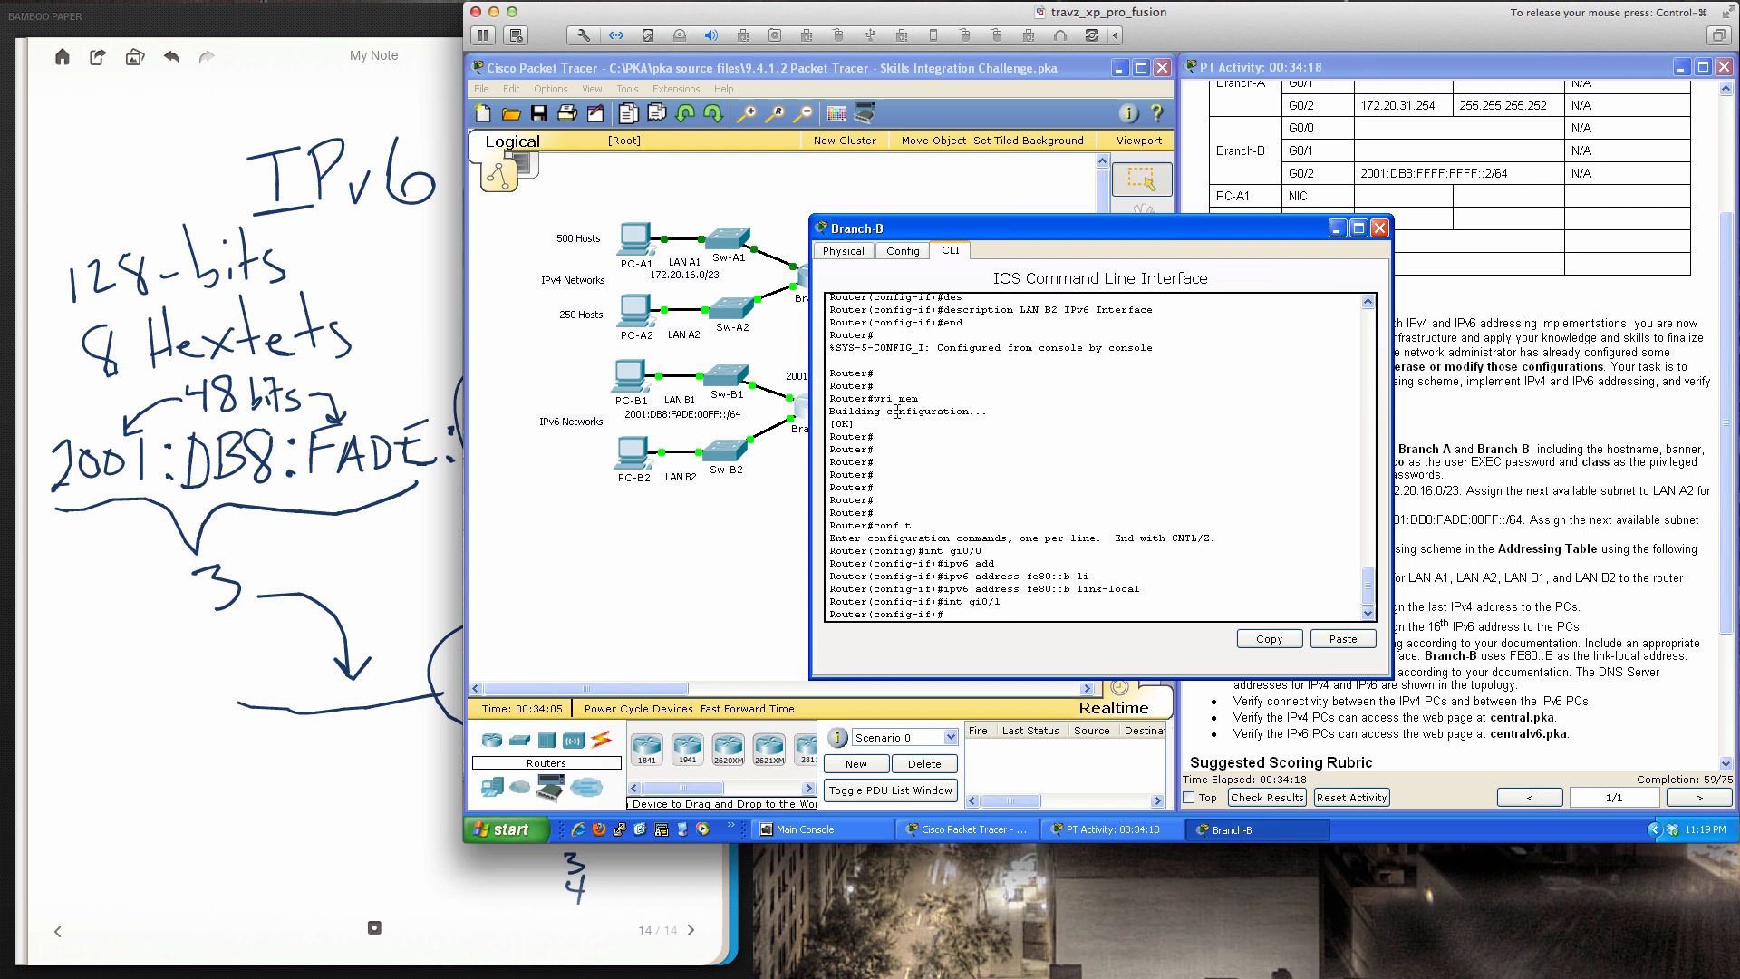
key("Up")
key("Up")
key("Up")
key("Up")
key("Up")
key("Down")
key("Down")
key("Down")
key("Return")
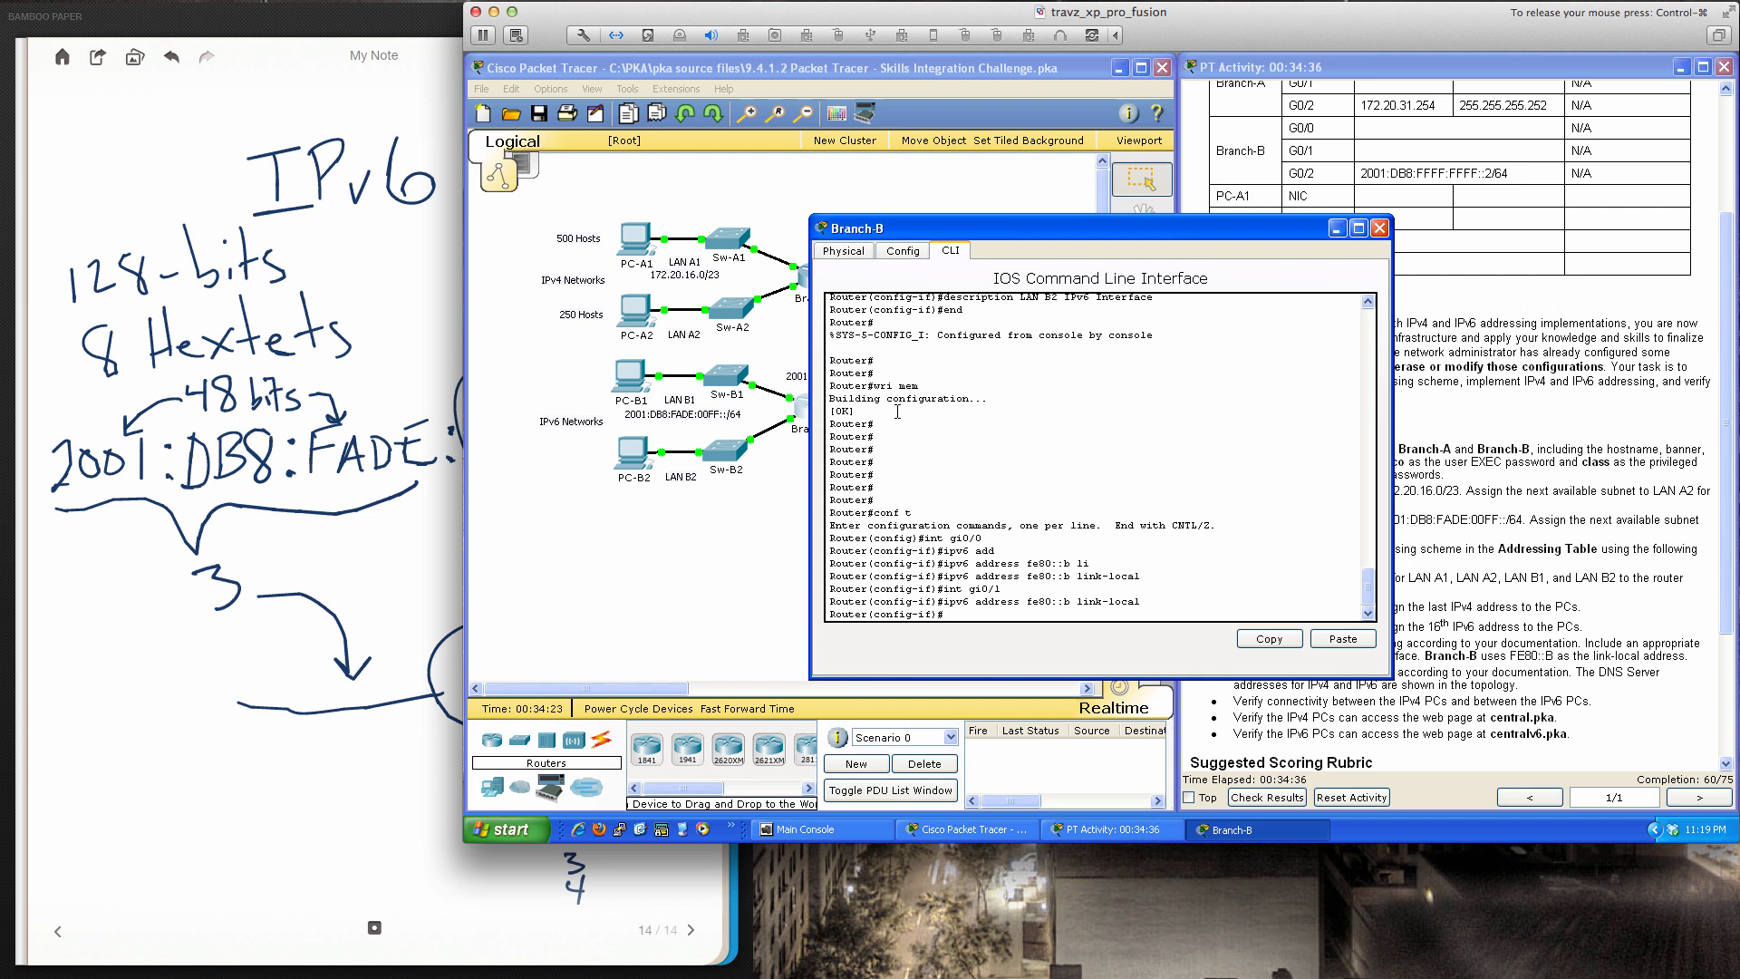
type("int gi0/2")
key("Return")
key("Up")
key("Up")
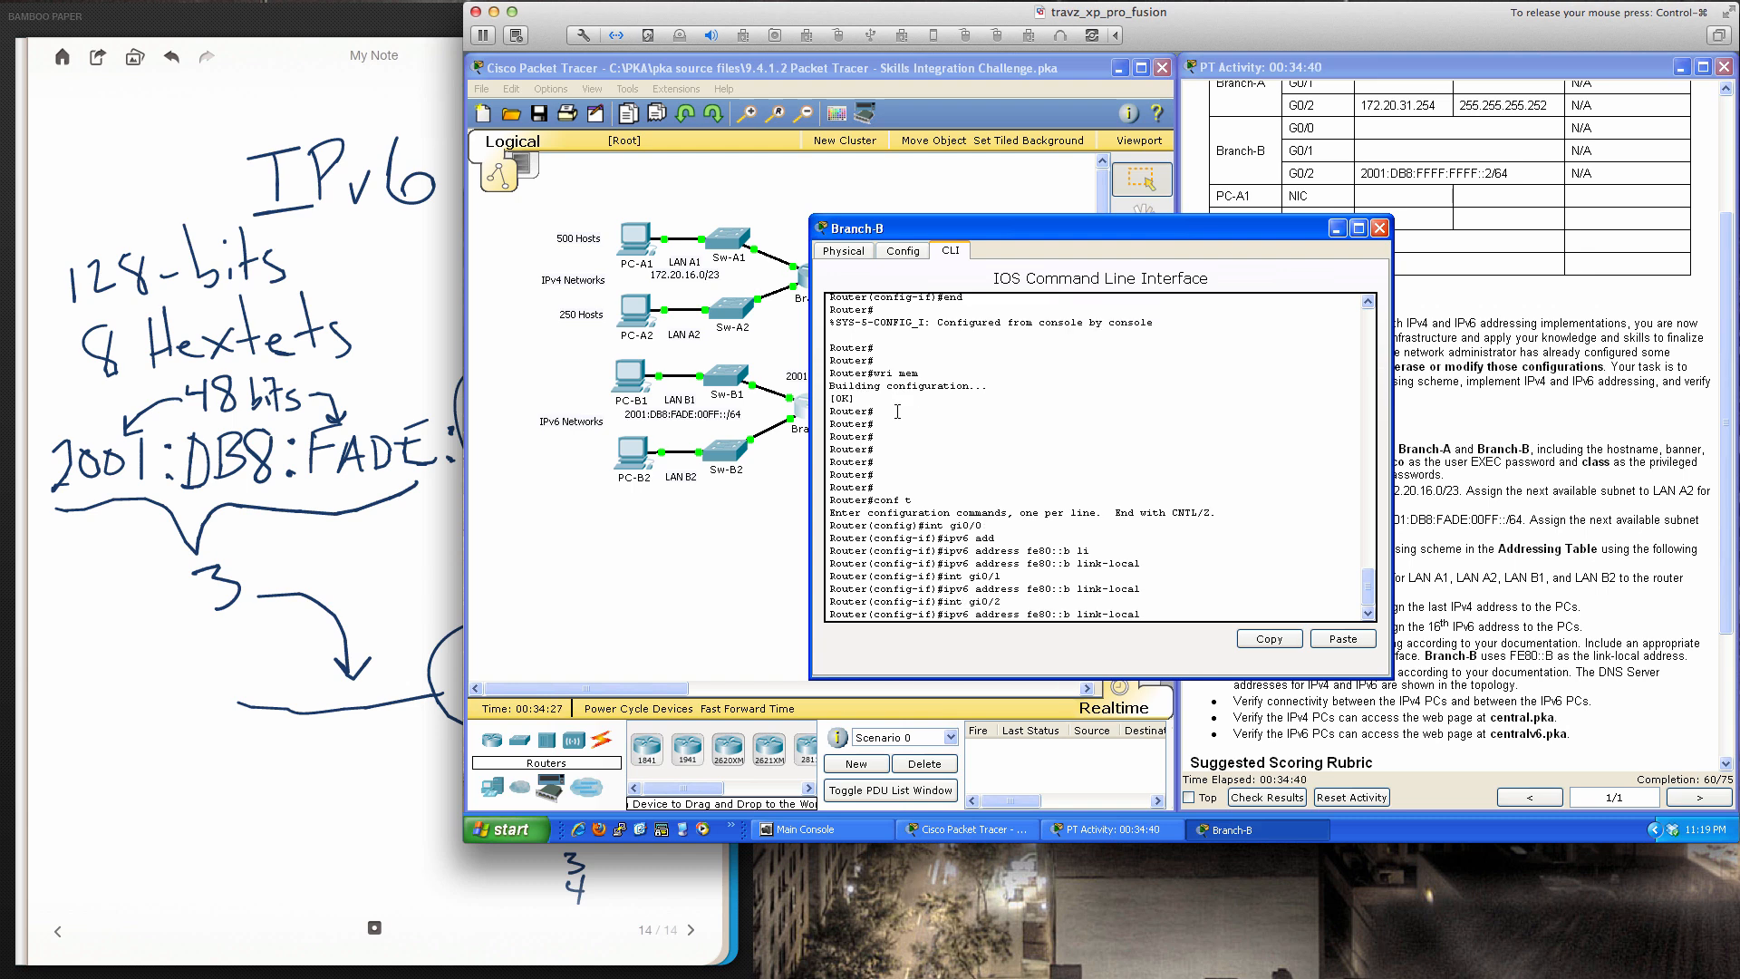
key("Return")
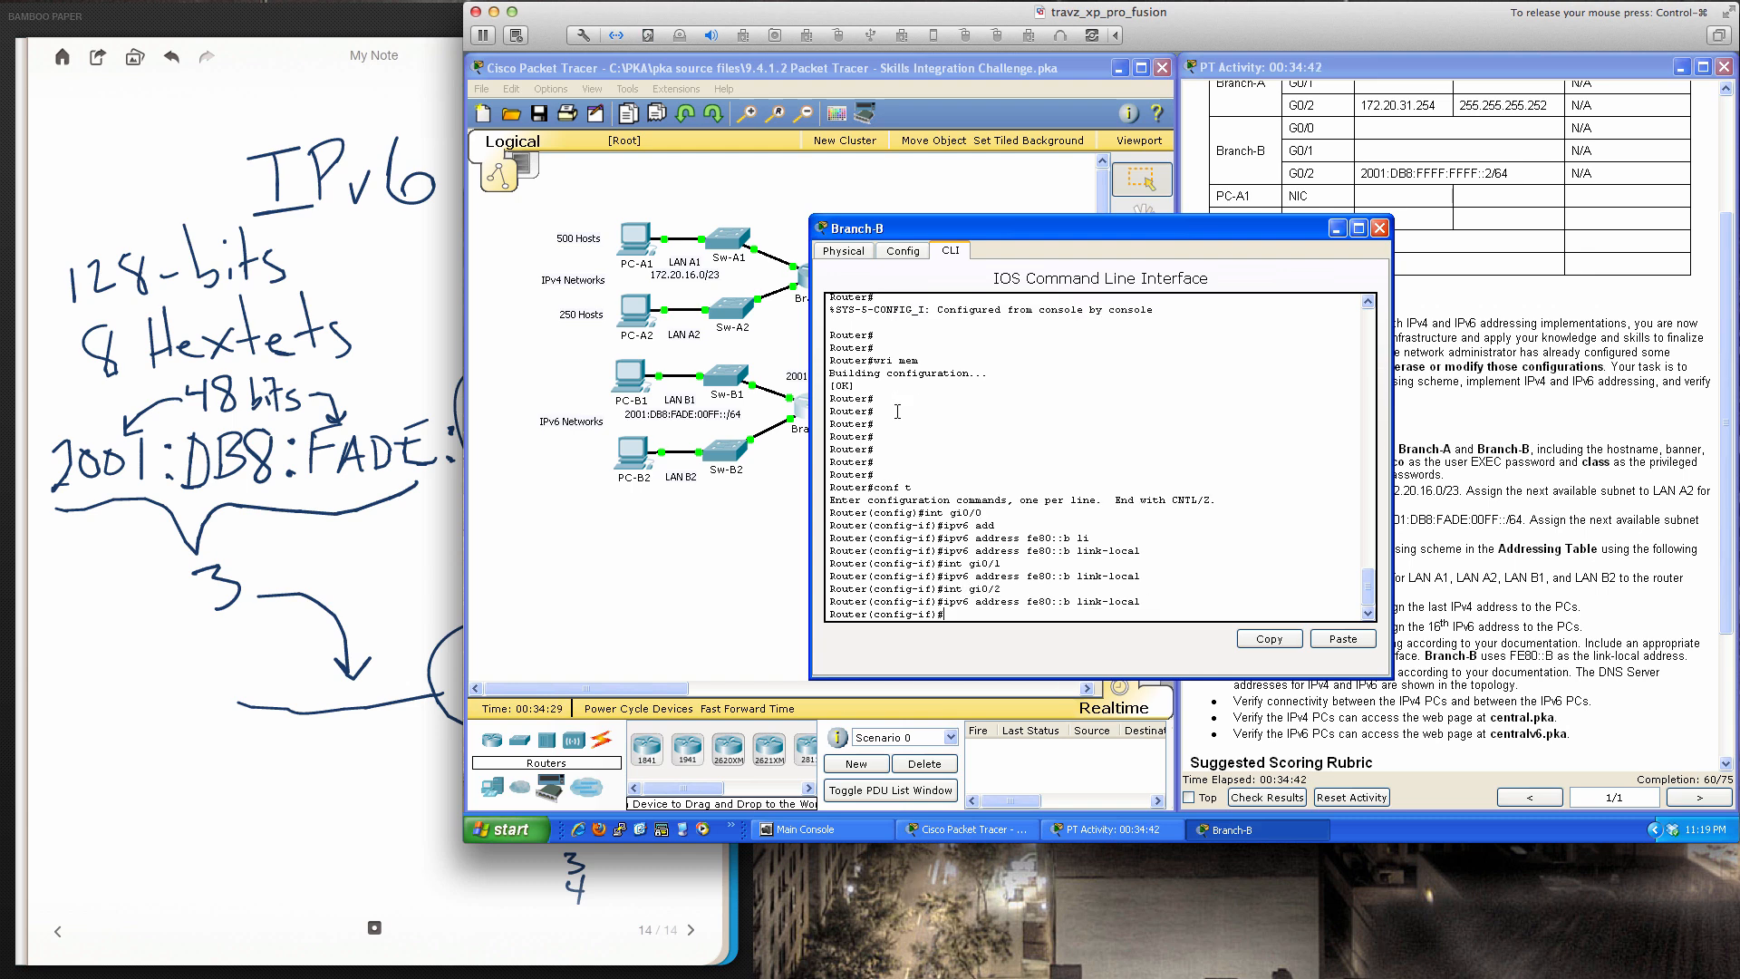
type("end")
key("Return")
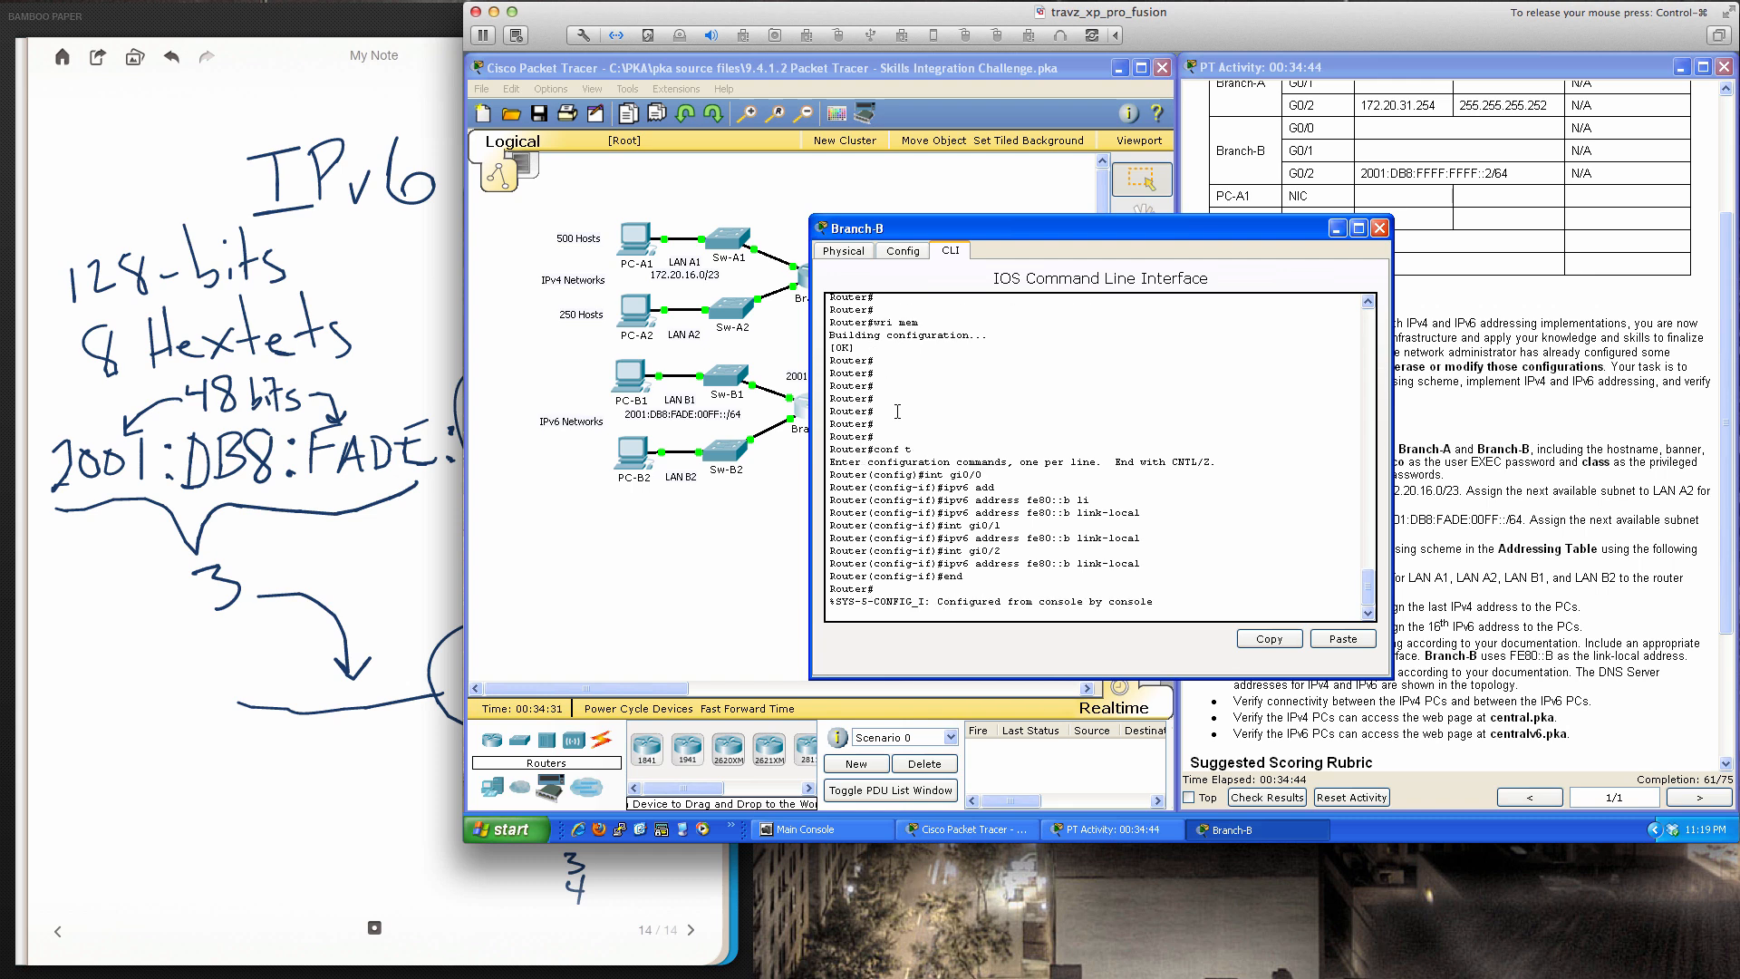
Page through Branch-B's running configuration with sh run, then close the router window
key("Return")
key("Return")
key("Return")
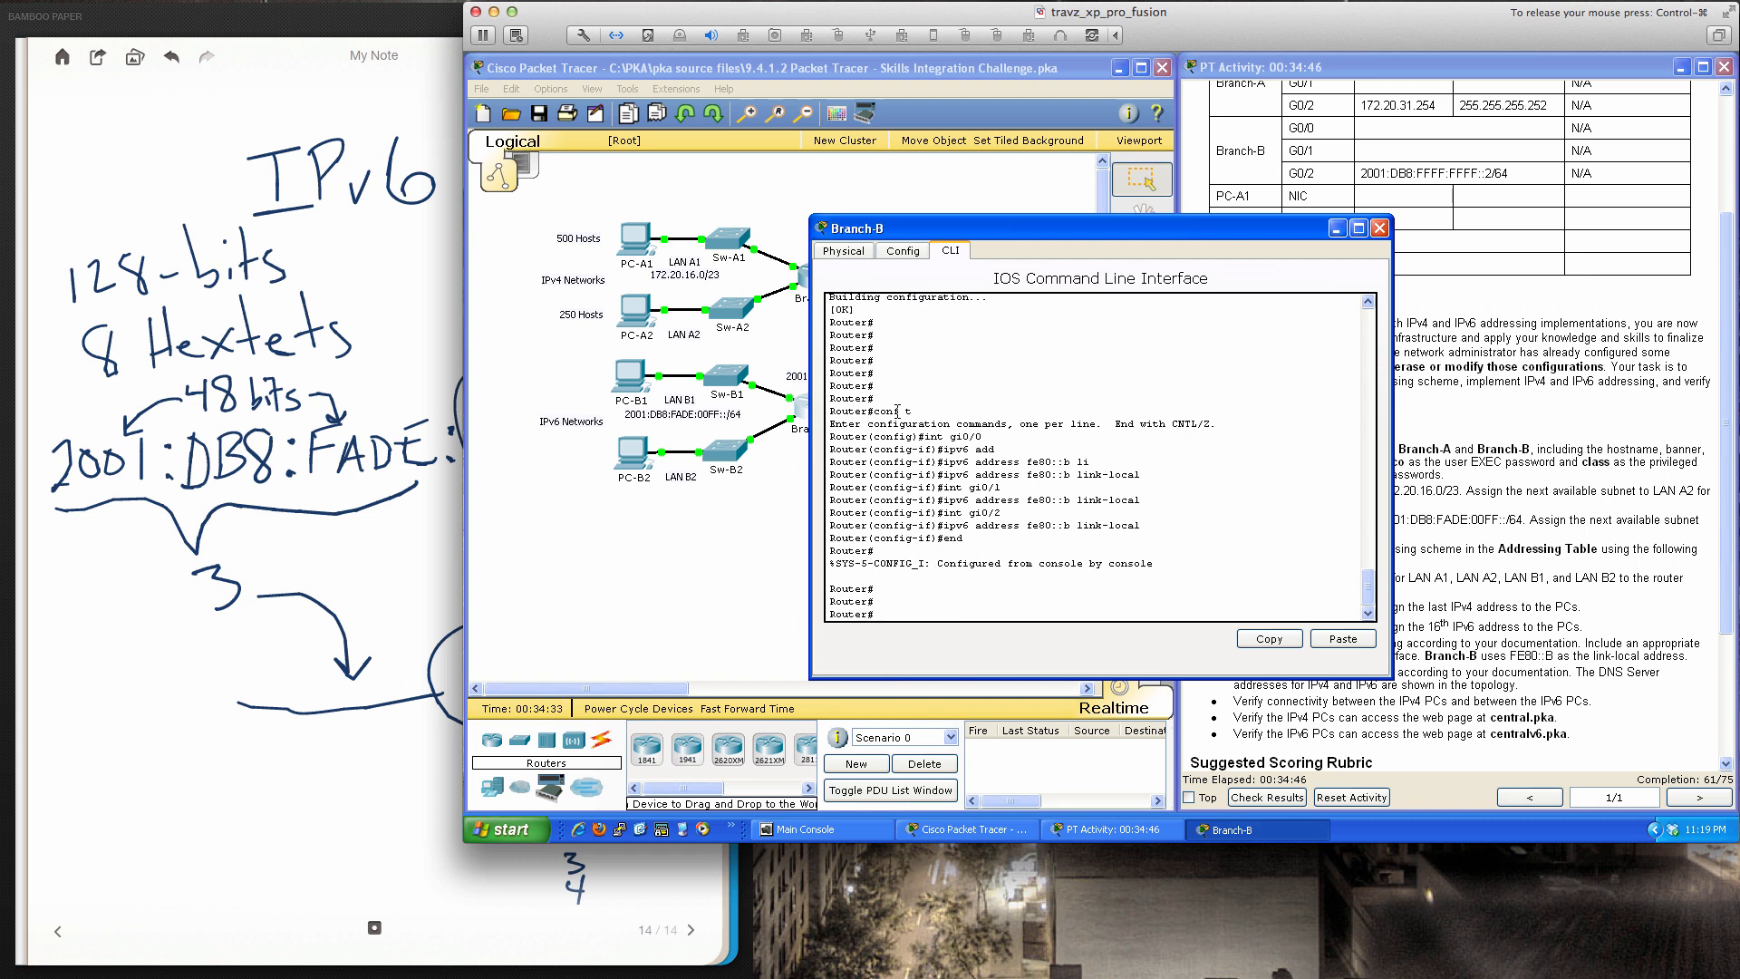
type("sh run")
key("Return")
key("space")
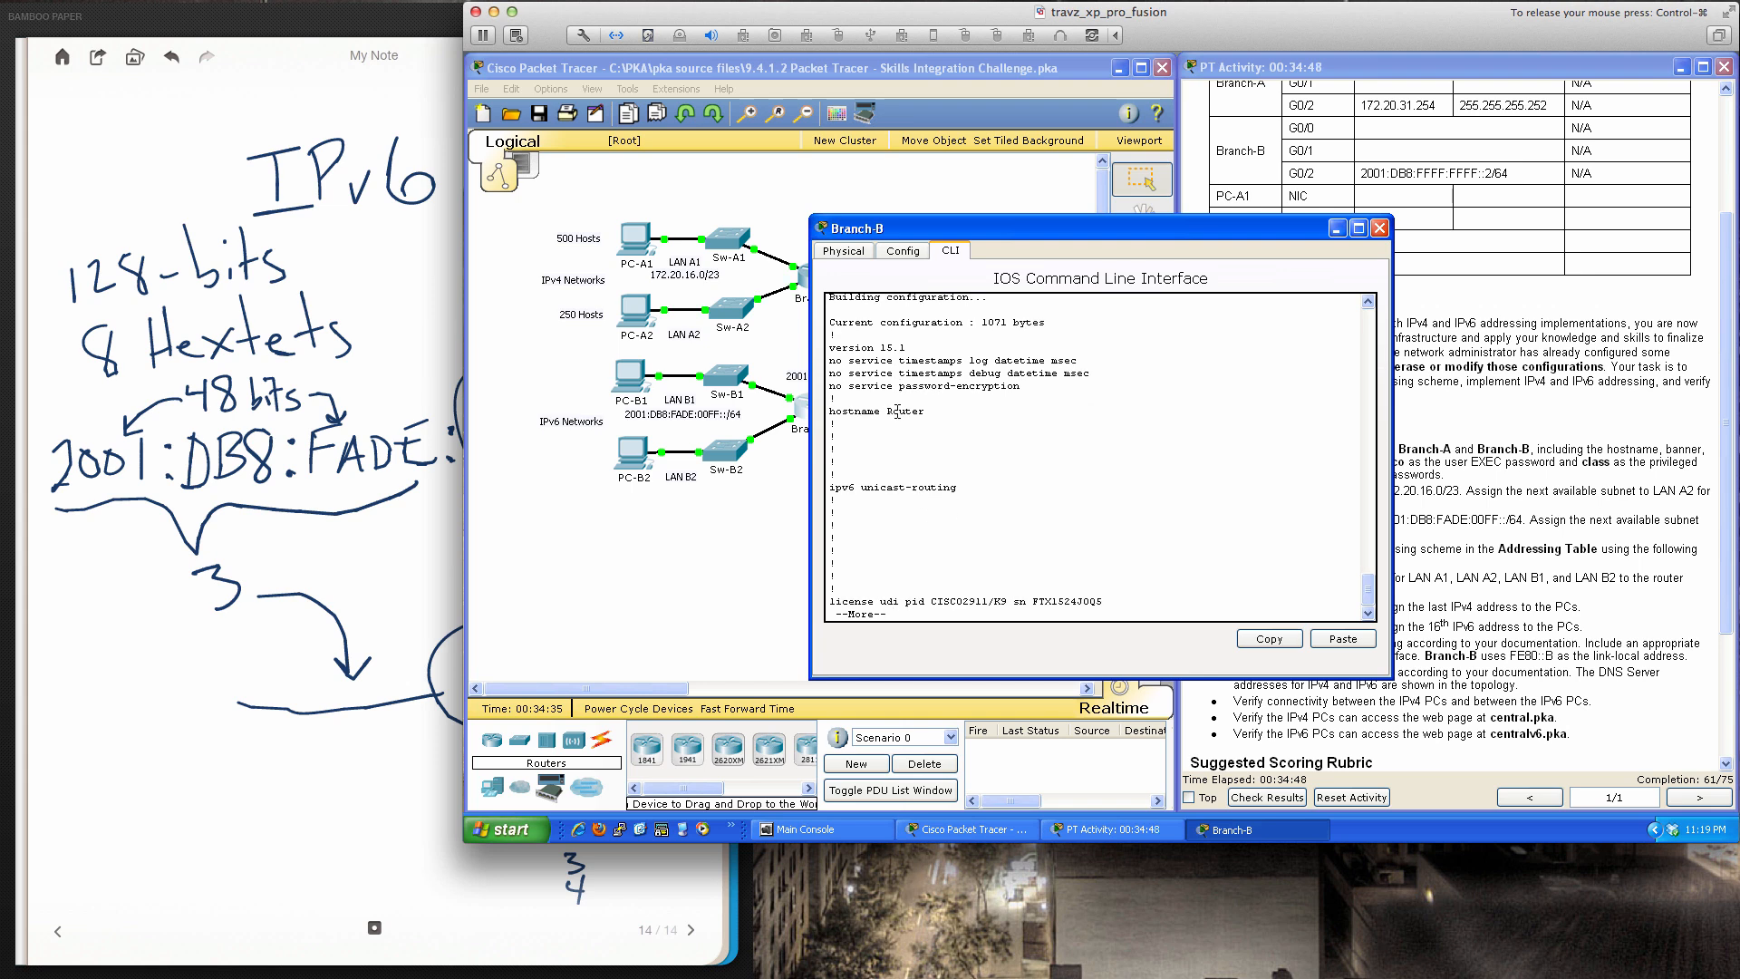
key("Return")
key("Return")
key("Return")
key("Return")
key("Return")
key("Return")
key("Return")
key("Return")
key("Return")
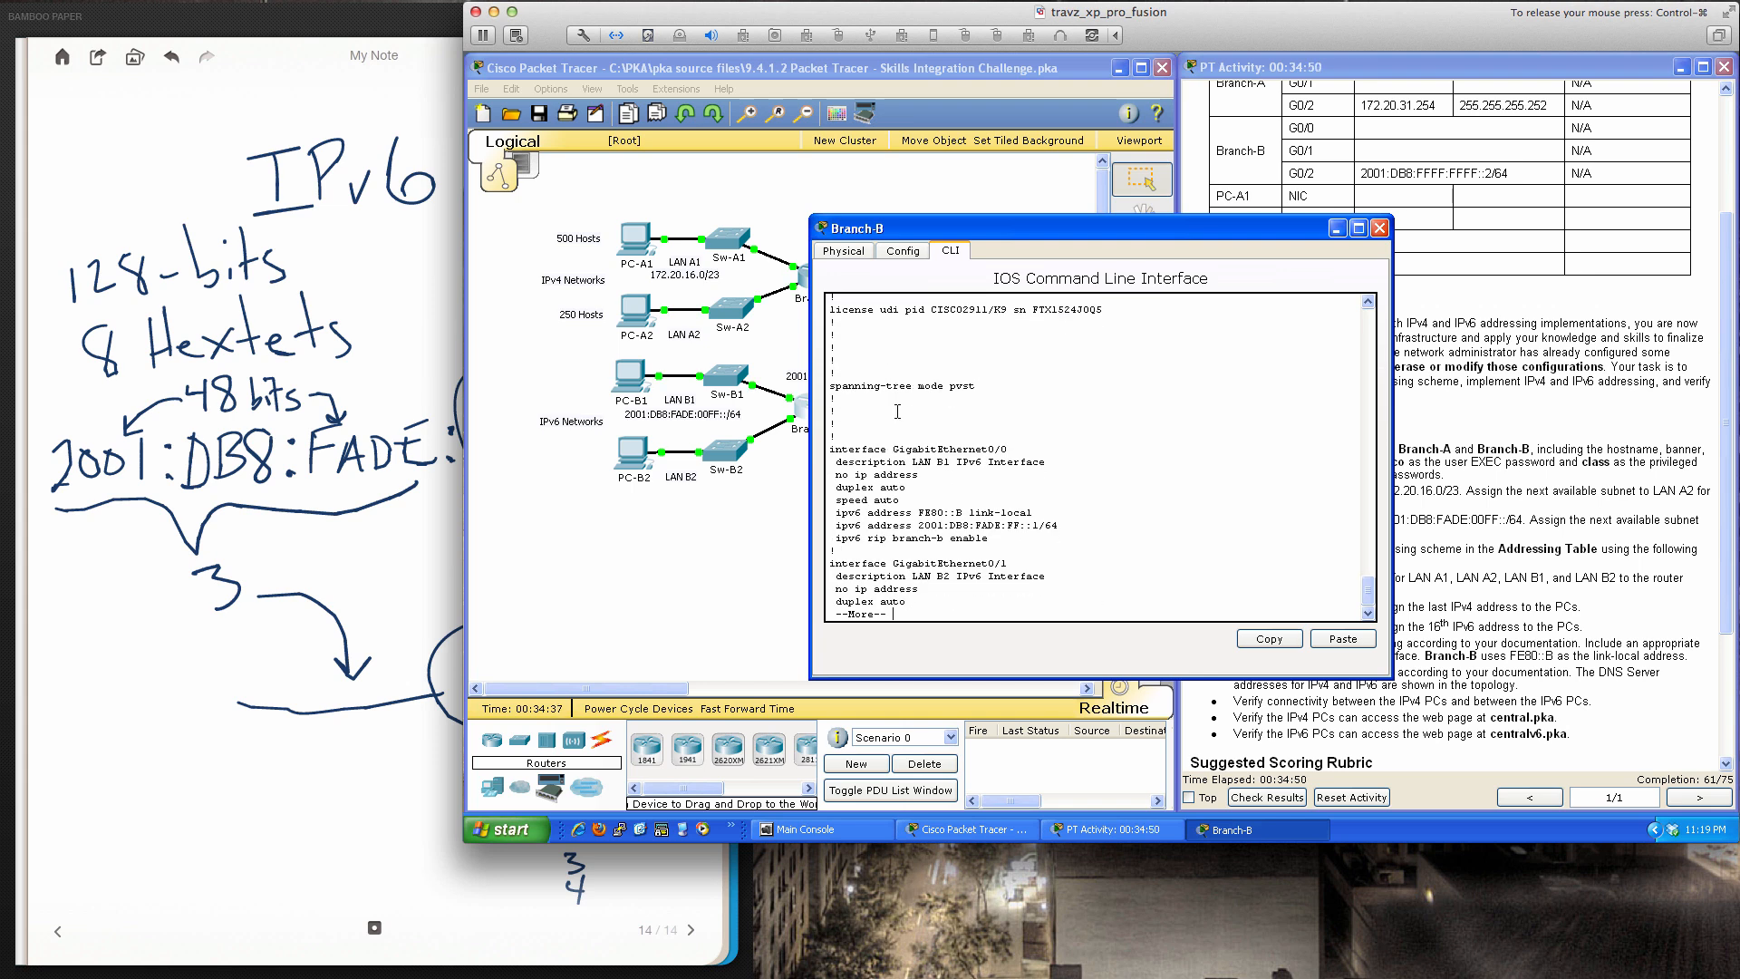
key("Return")
key("Return")
key("Return")
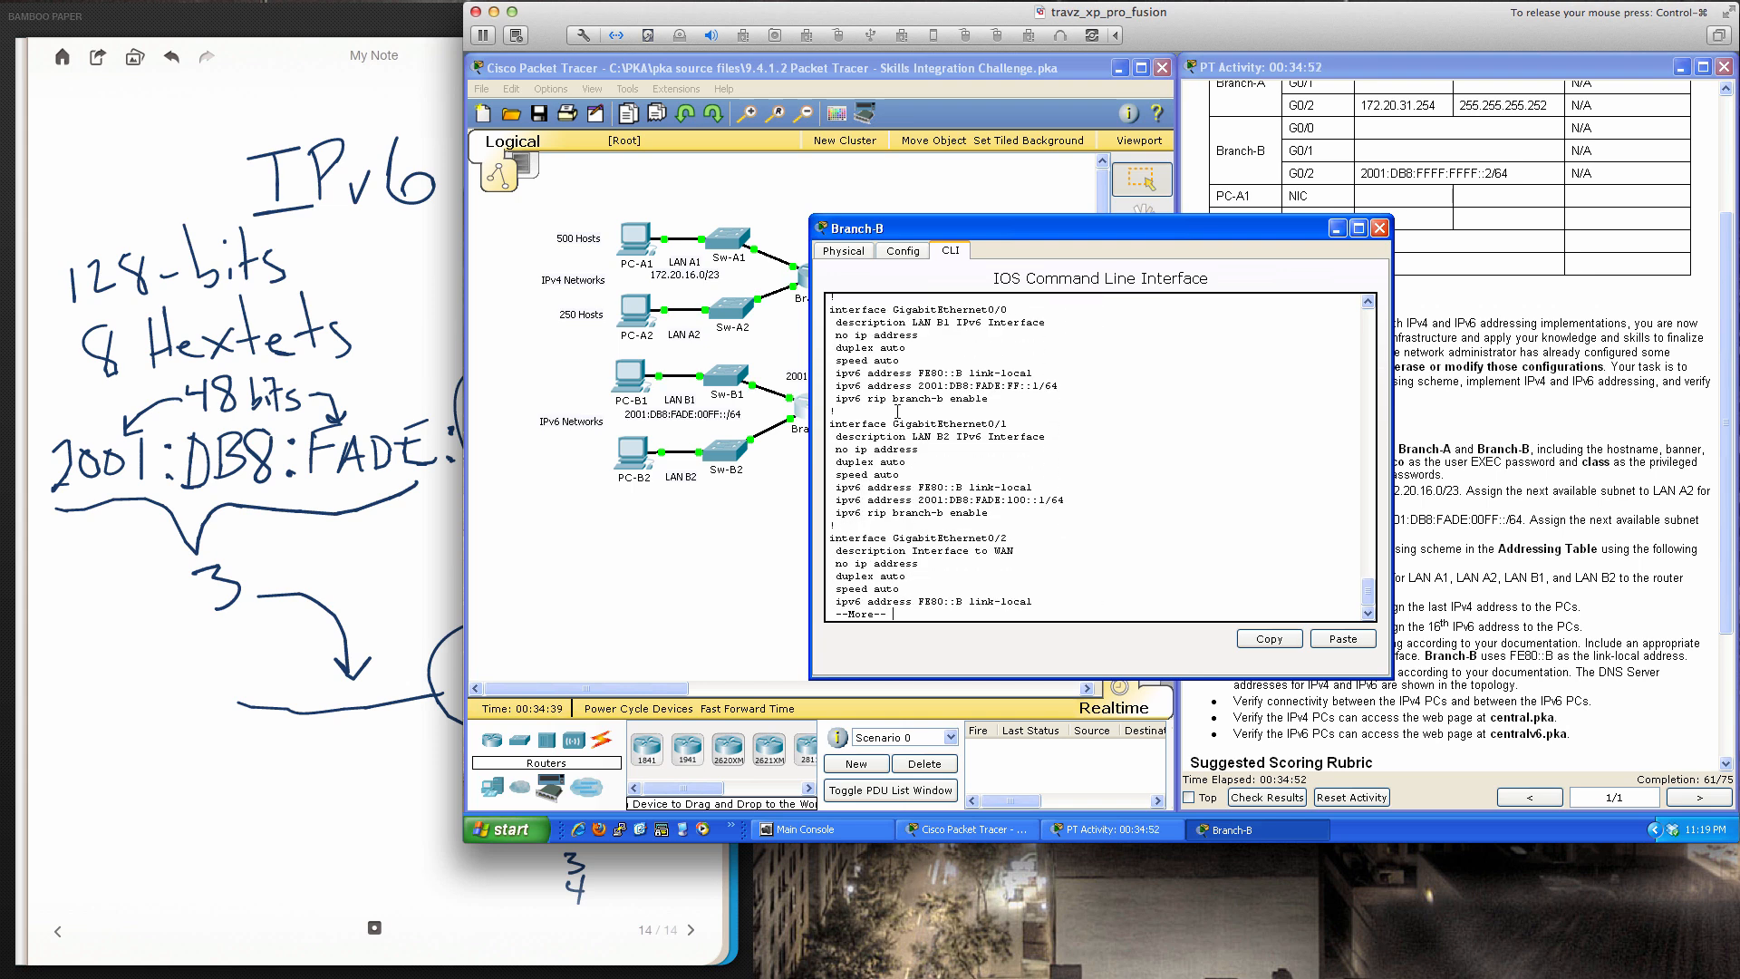
key("Return")
key("Return")
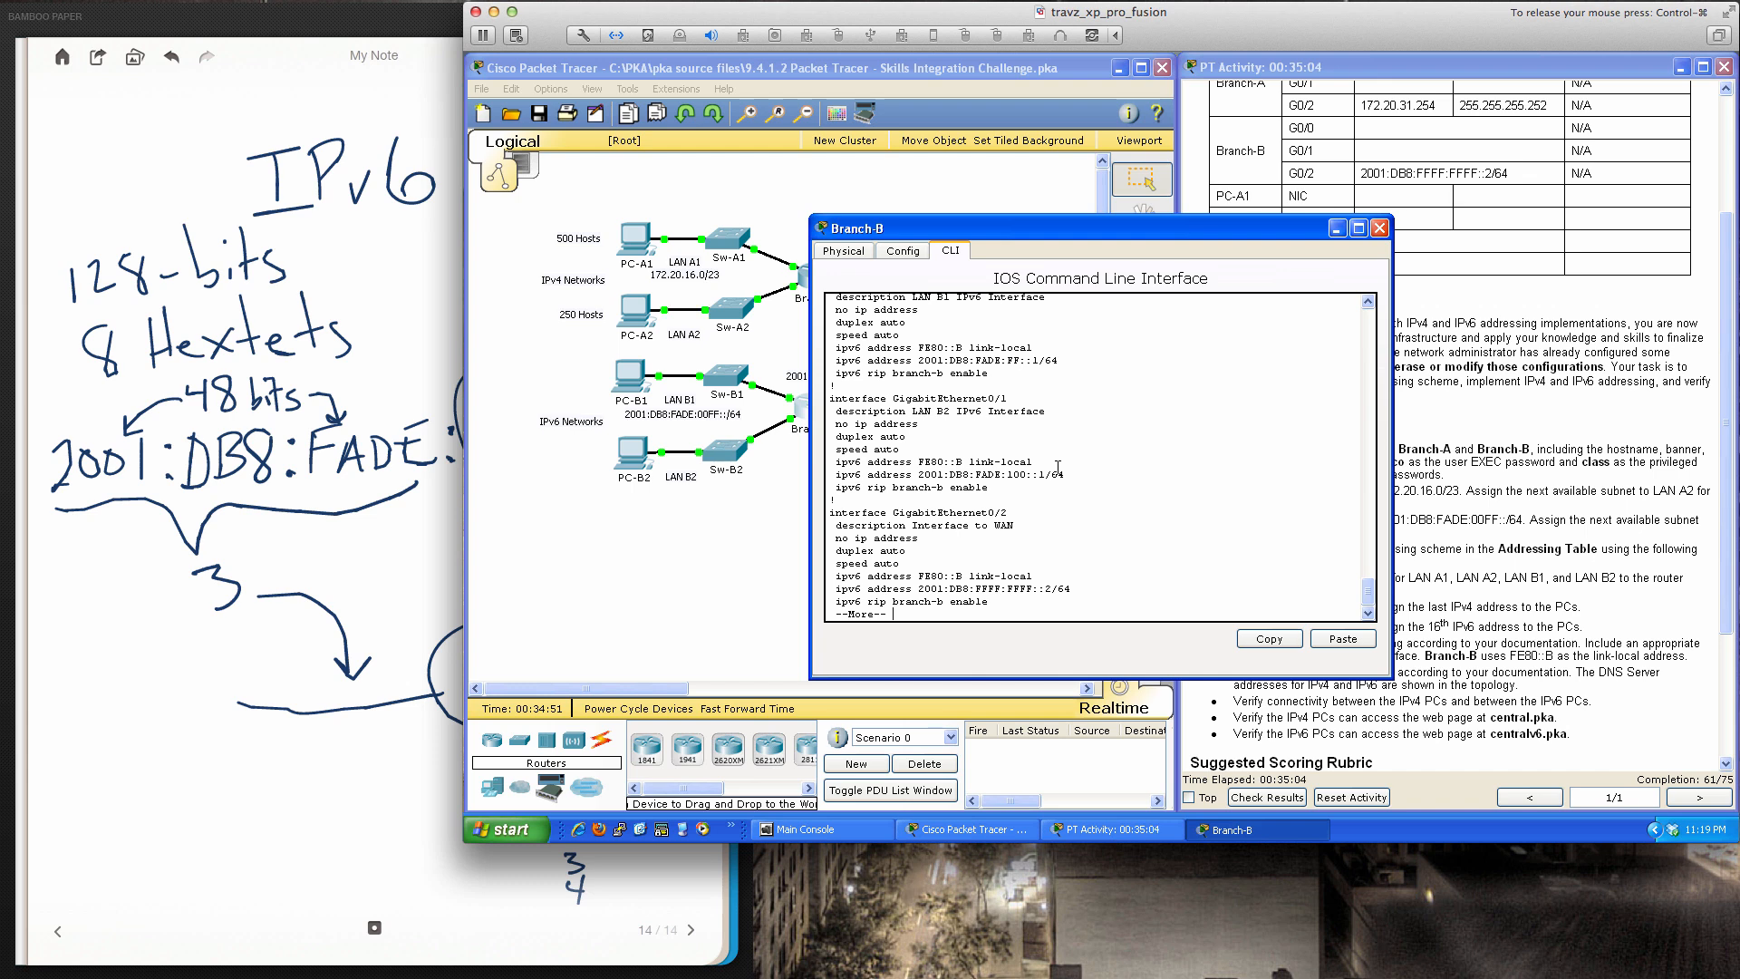
key("space")
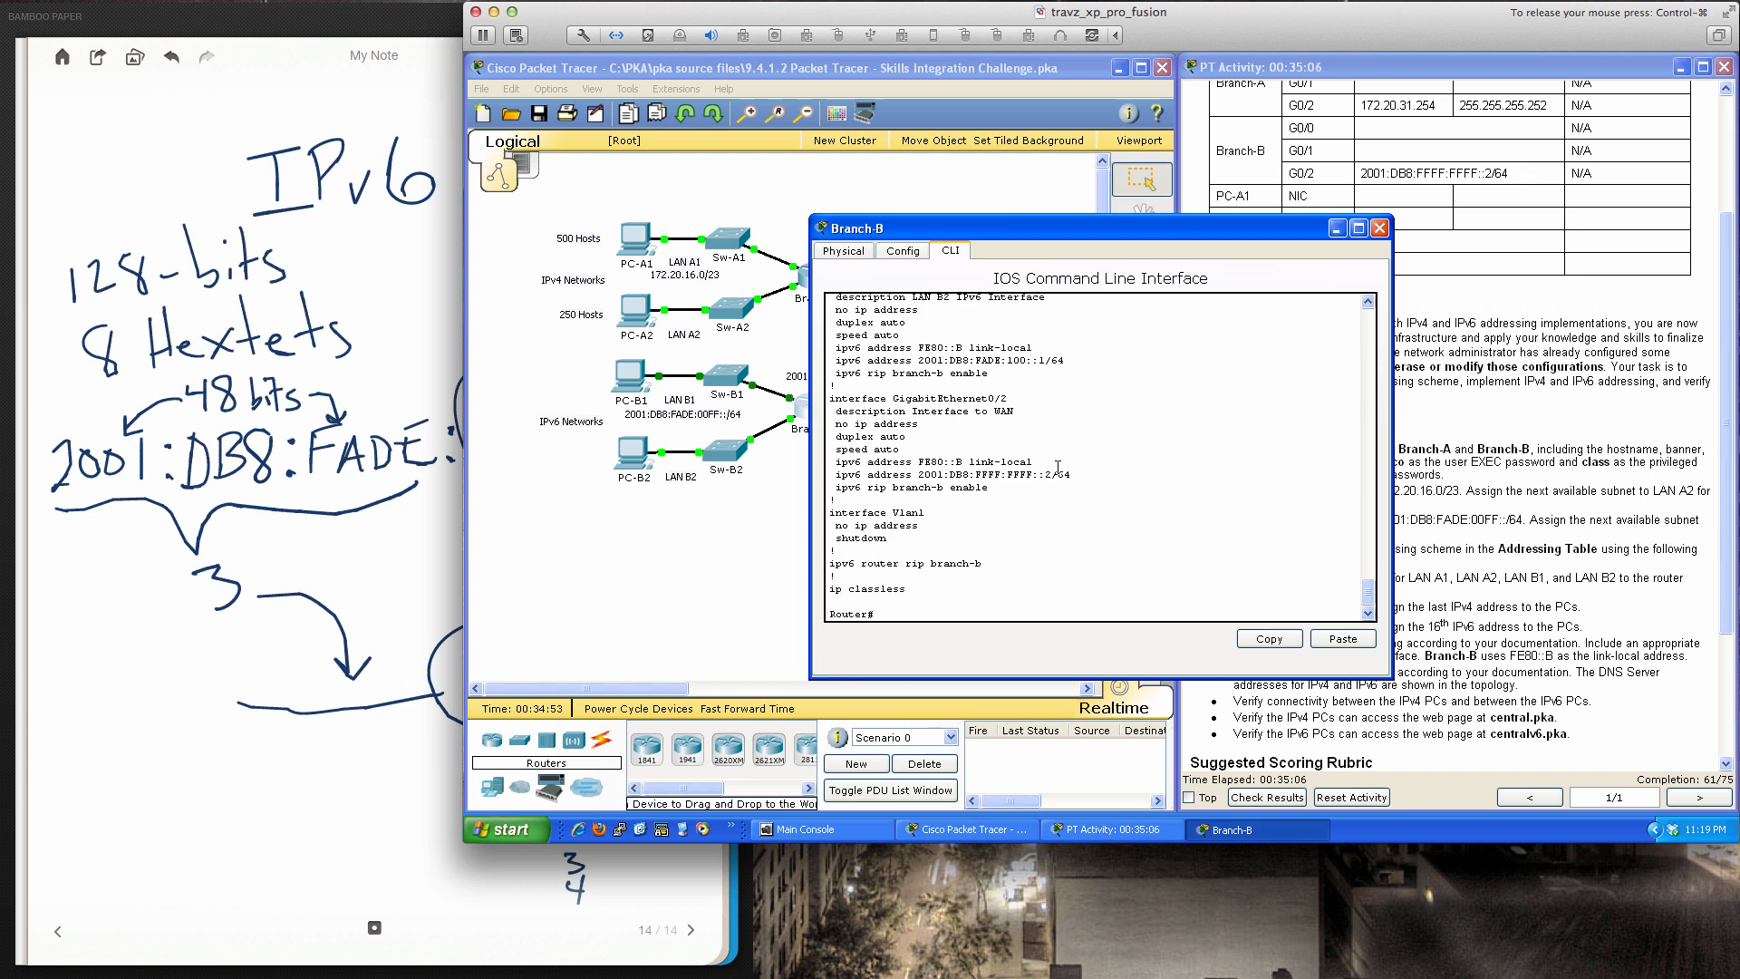
left_click(1379, 227)
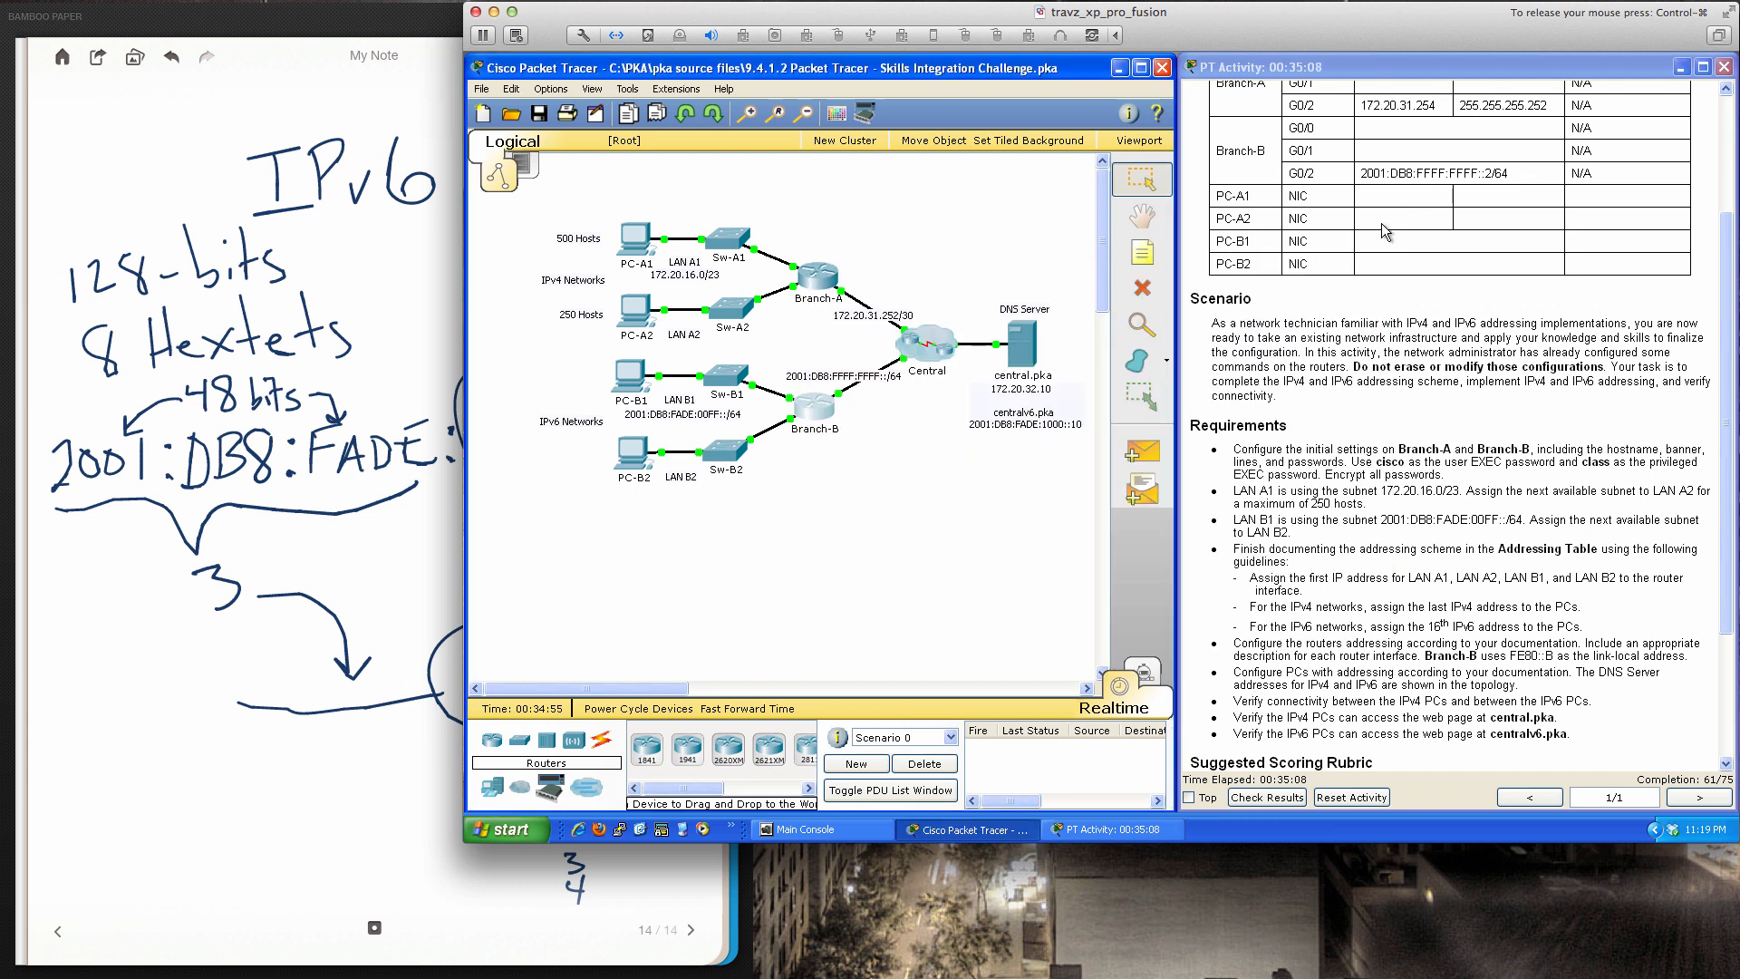
Review PC-B1's IP settings, then ping gateway fe80::b from its command prompt
left_click(634, 388)
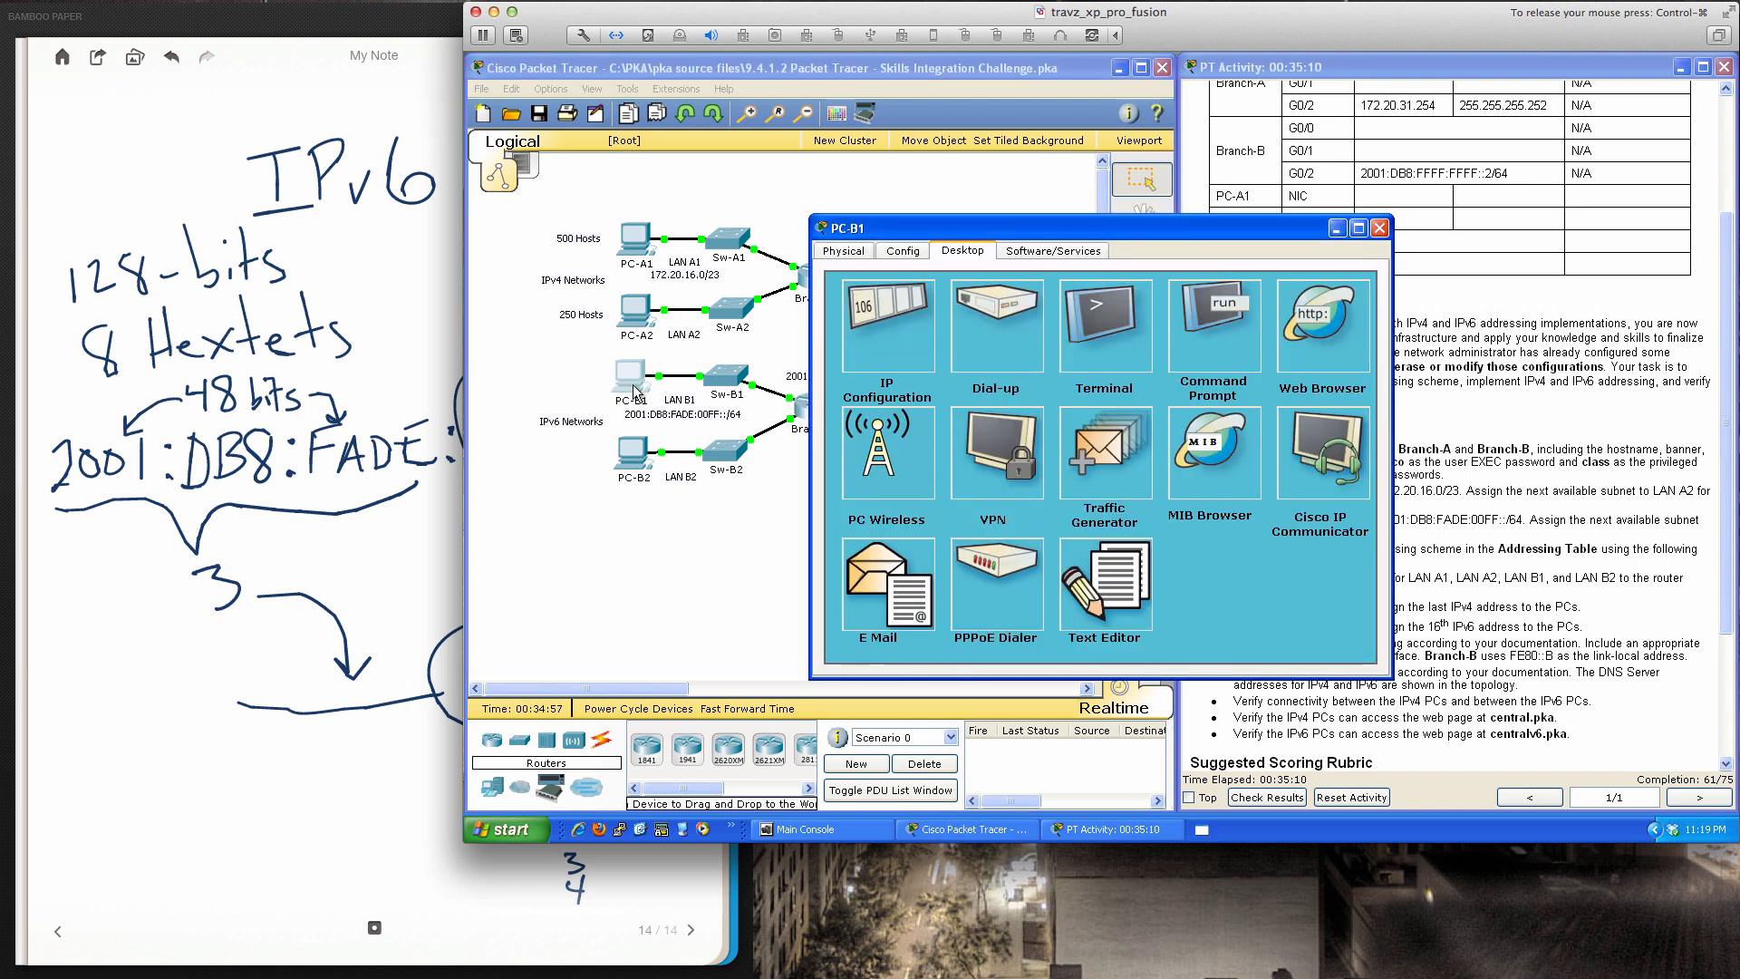
left_click(895, 408)
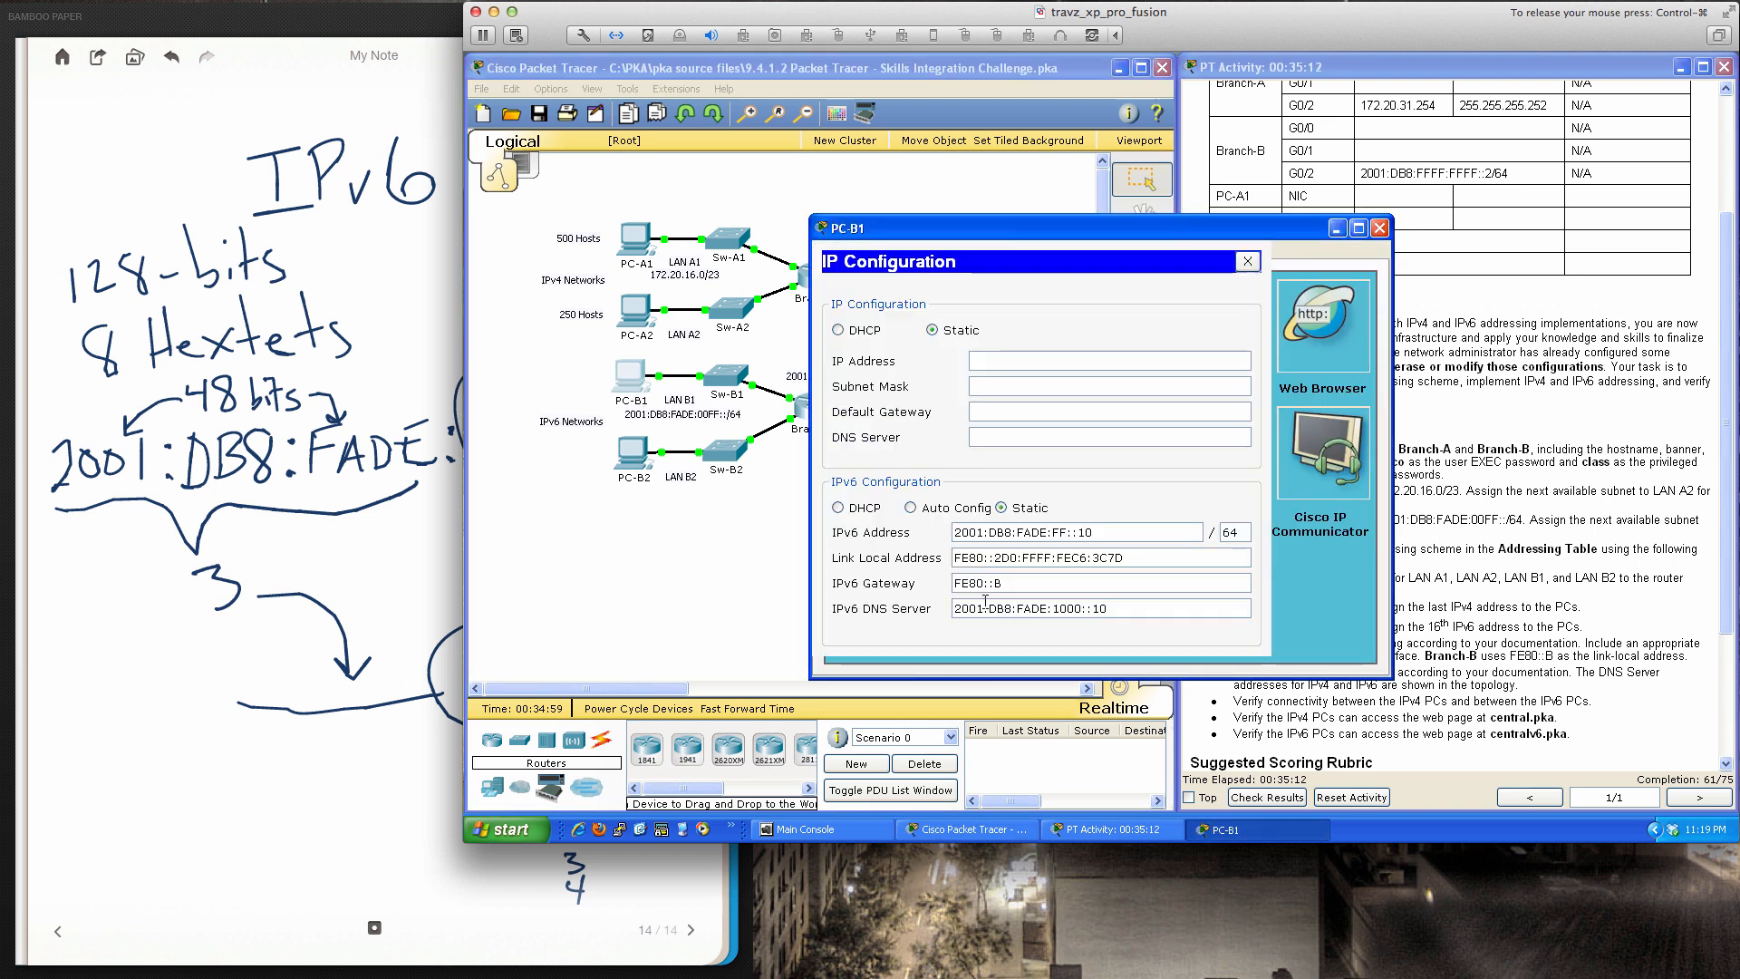
left_click(1247, 261)
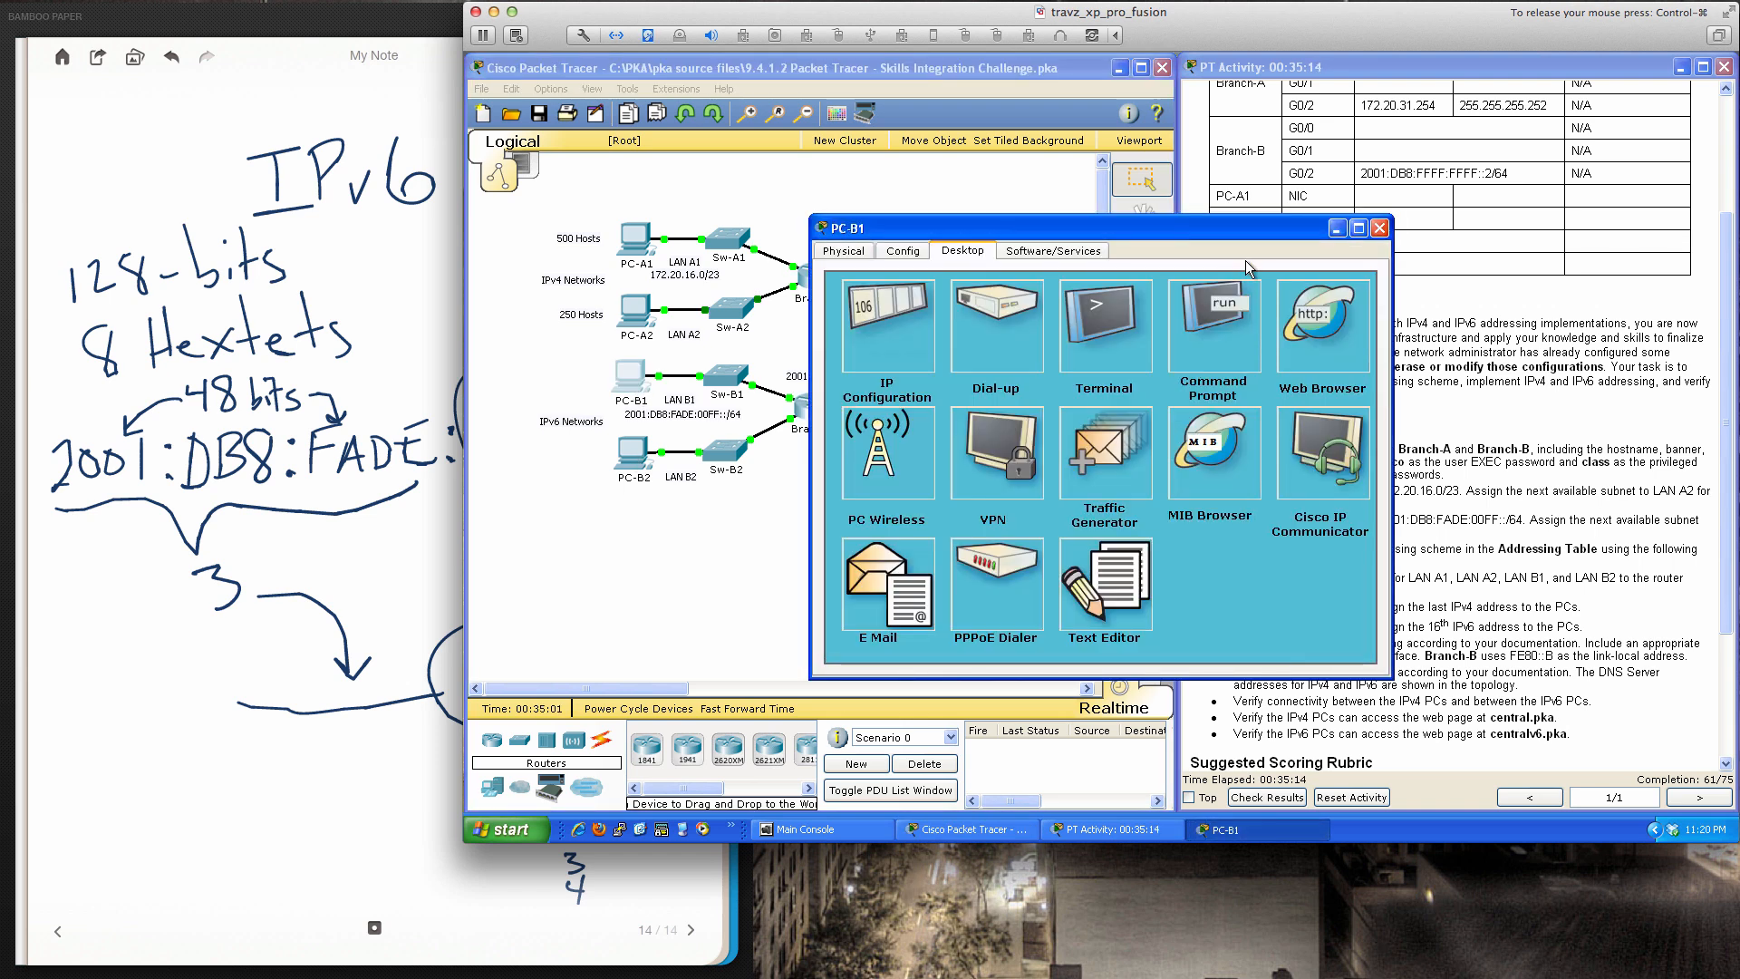
left_click(1237, 352)
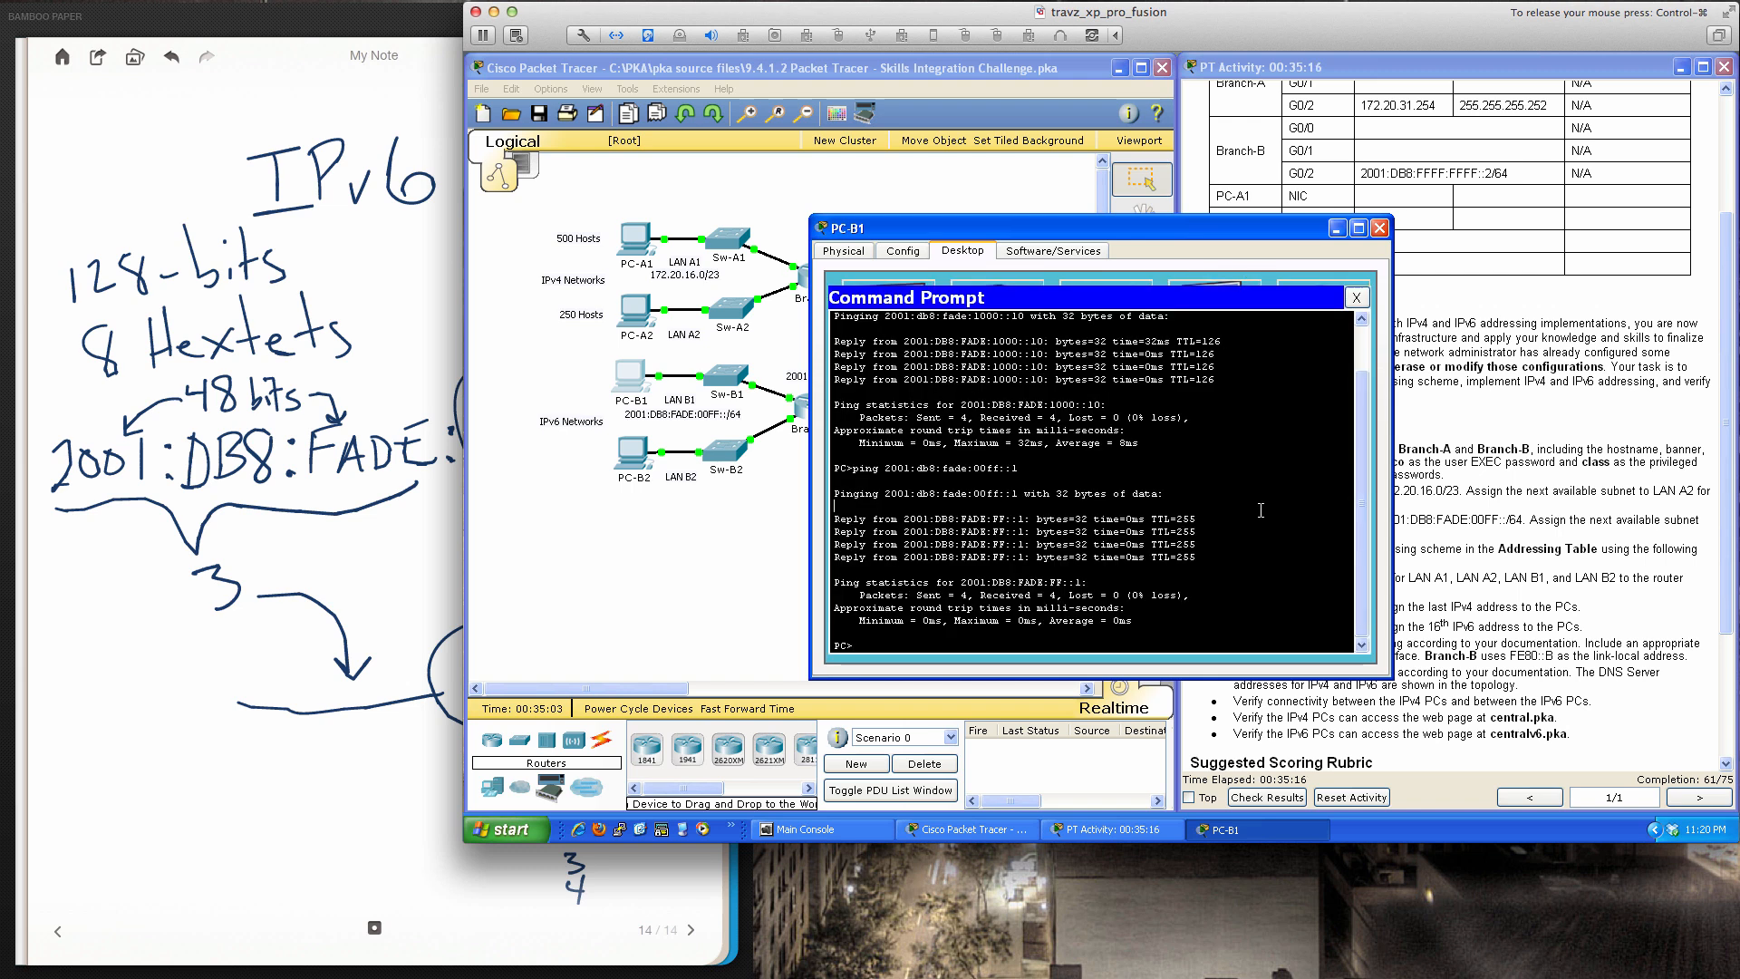
type("ping fe80::b")
key("Return")
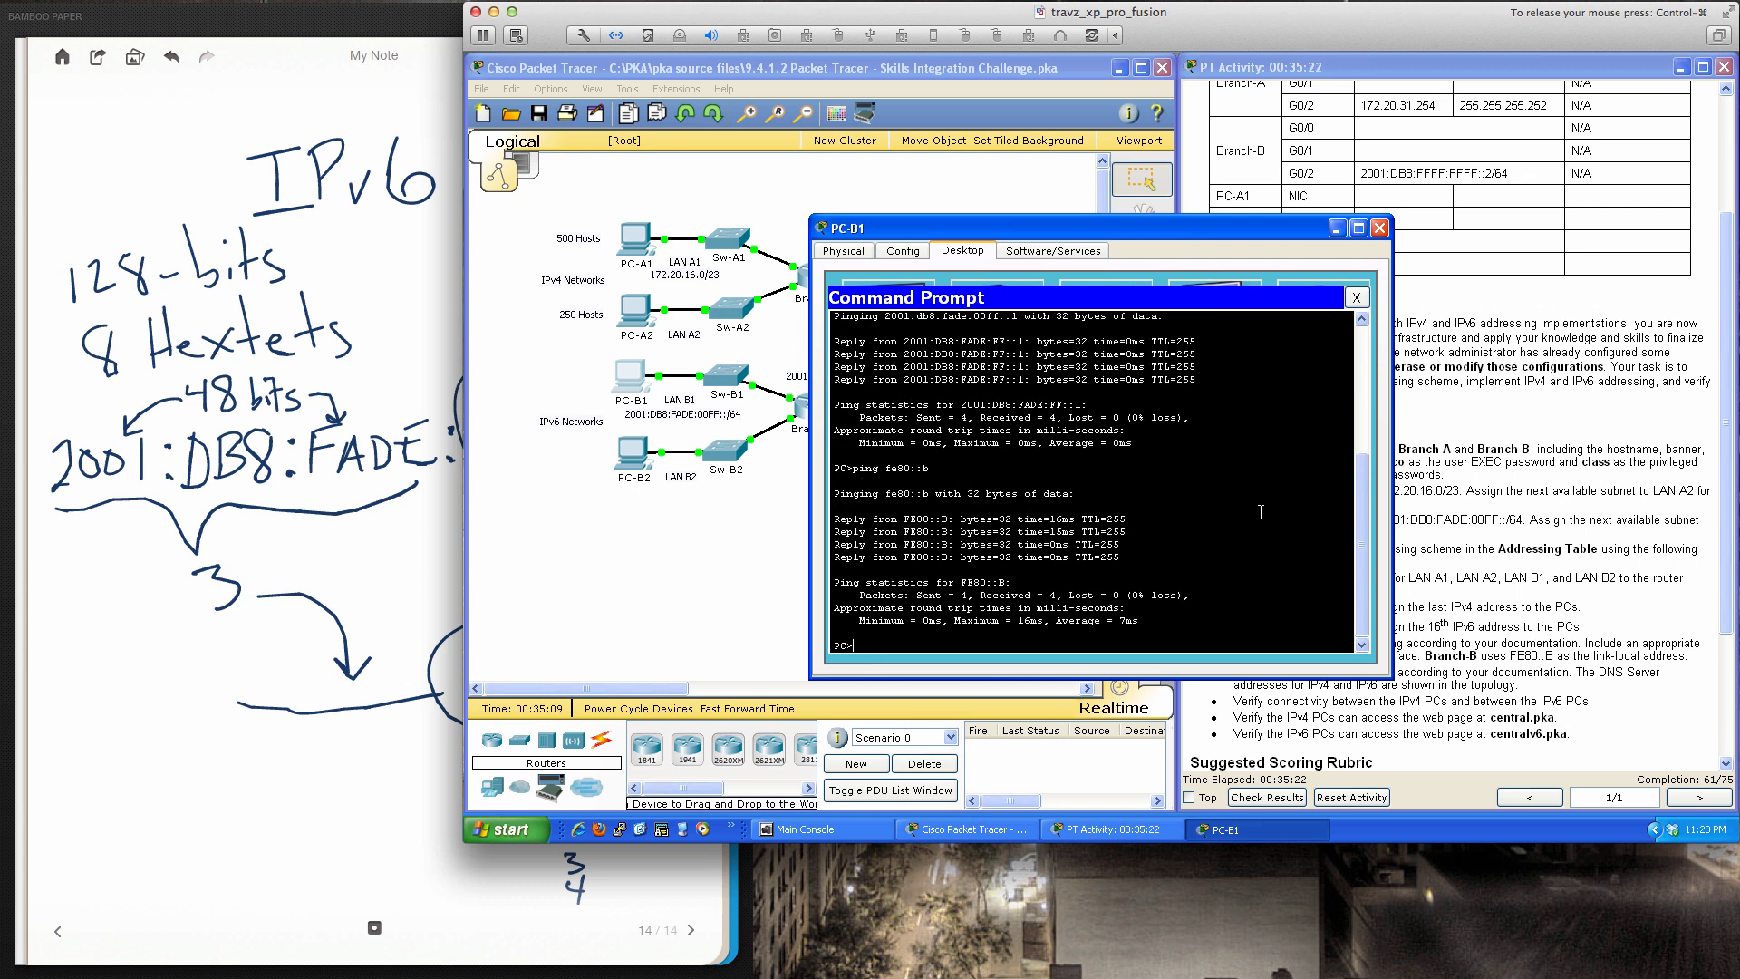
left_click(1357, 299)
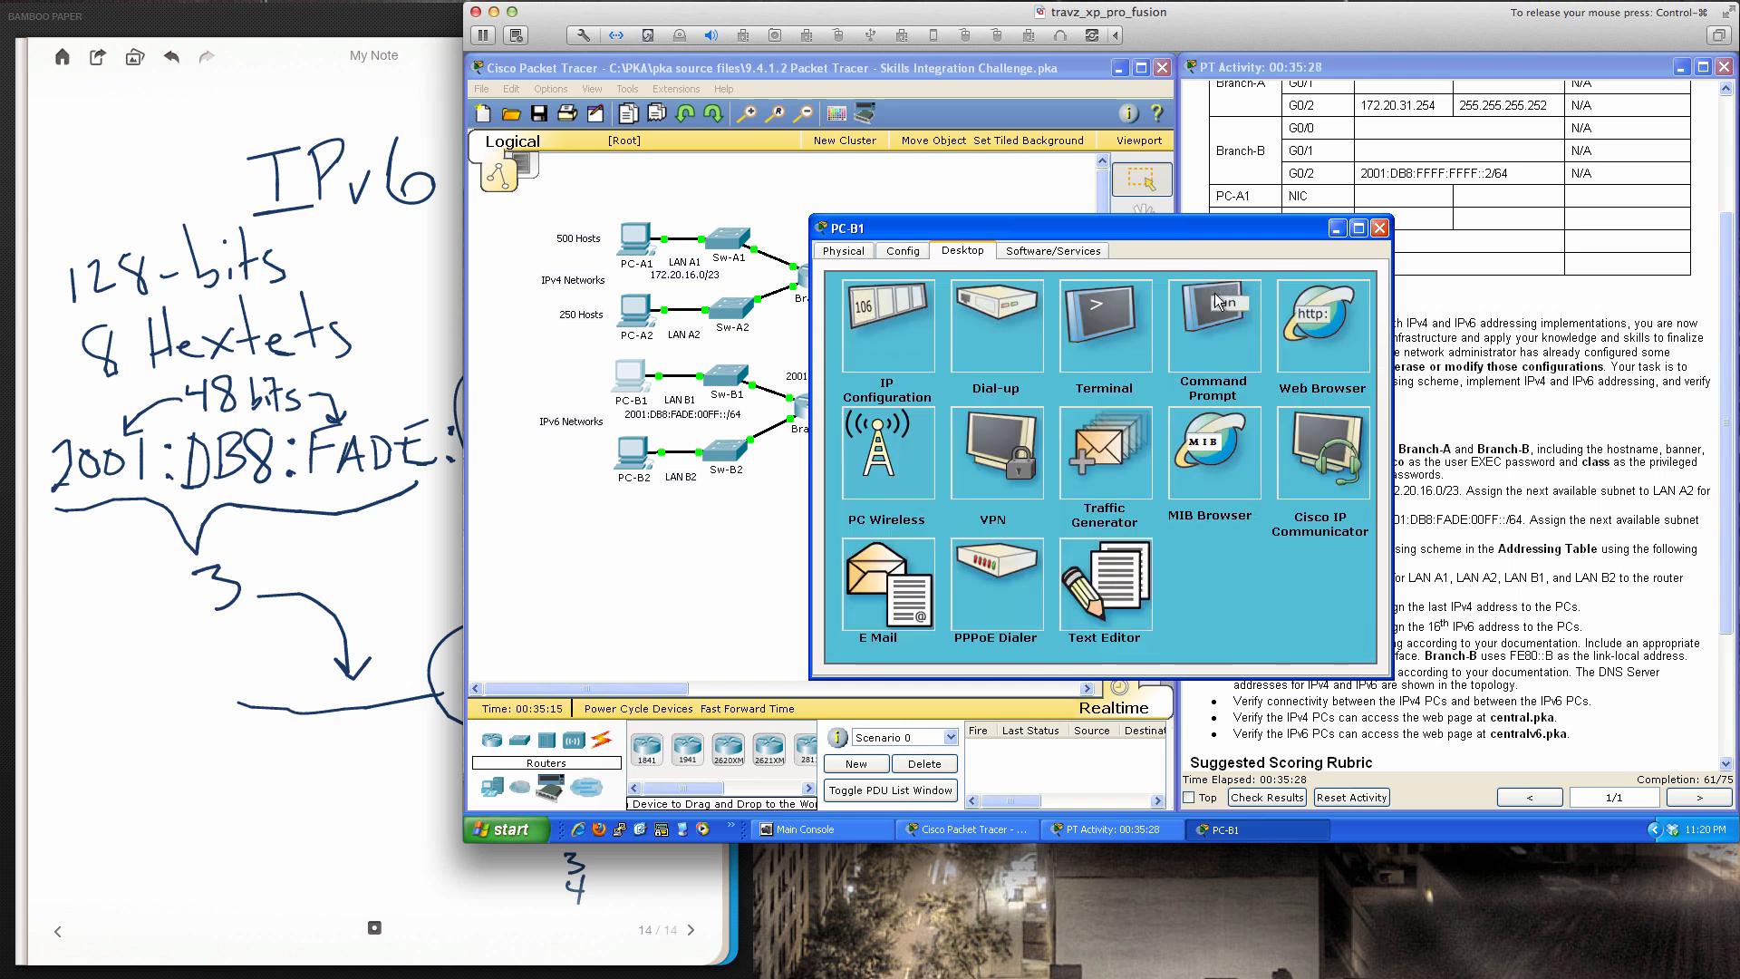
left_click_drag(1177, 224, 1258, 352)
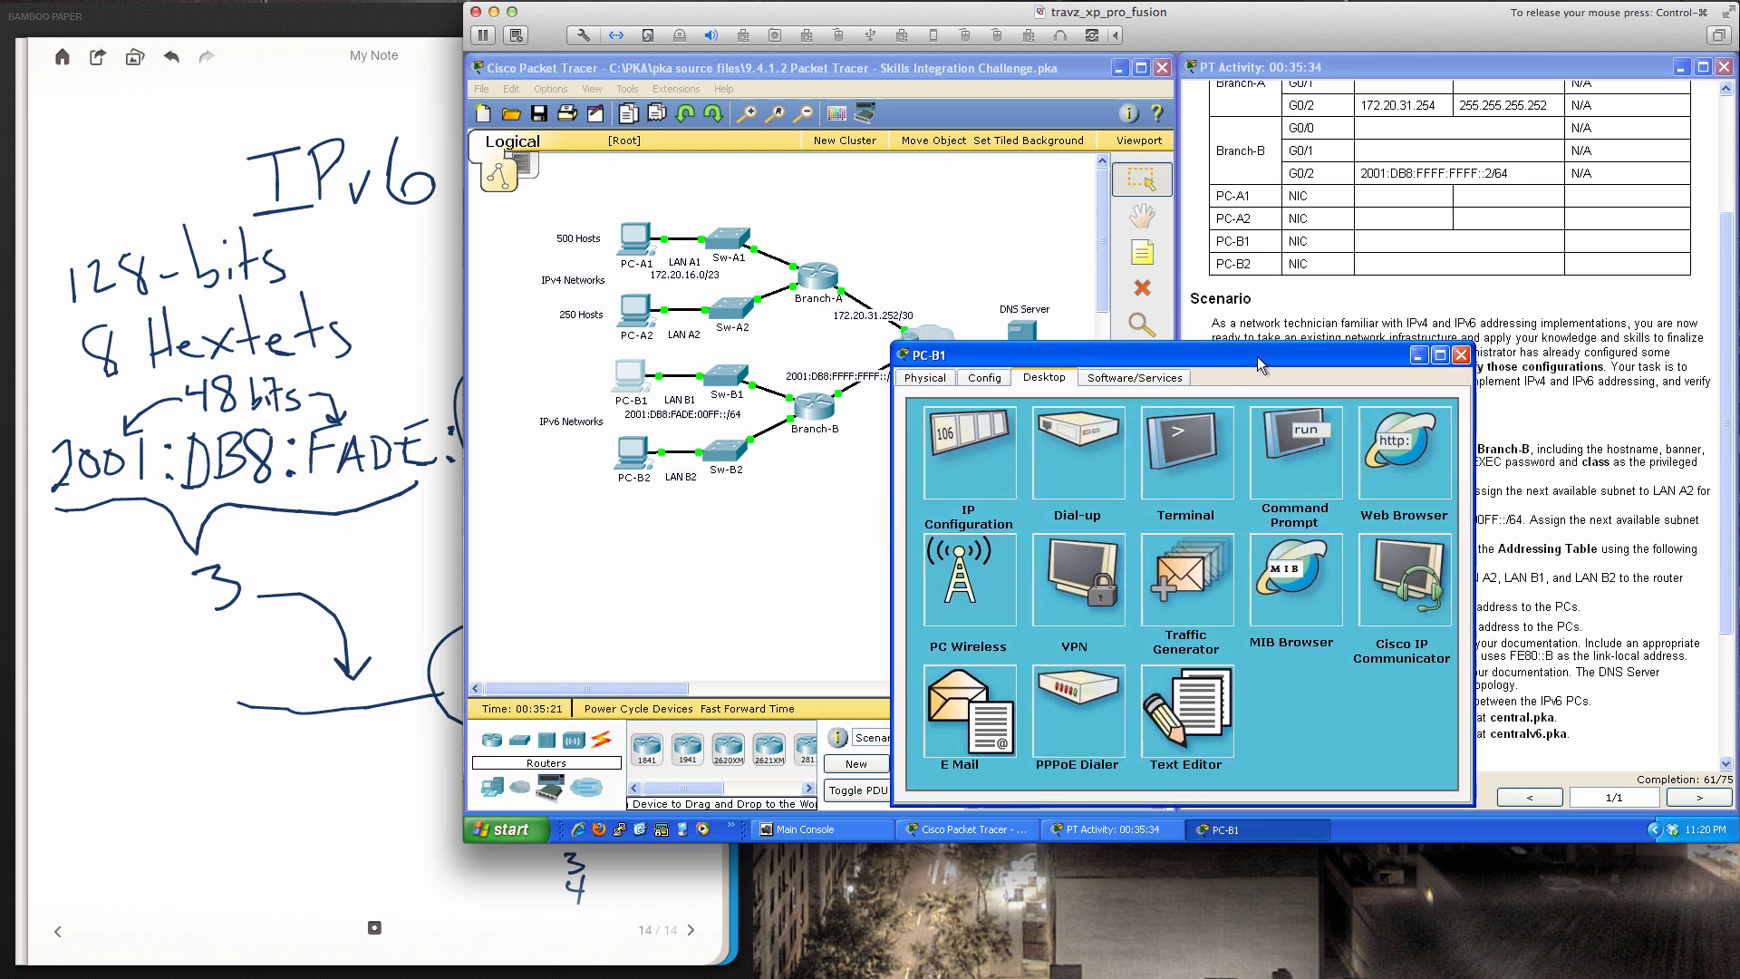
Close PC-B1 and give PC-B2 the IPv6 address 2001:db8:fade:0100::10/64
left_click(1461, 357)
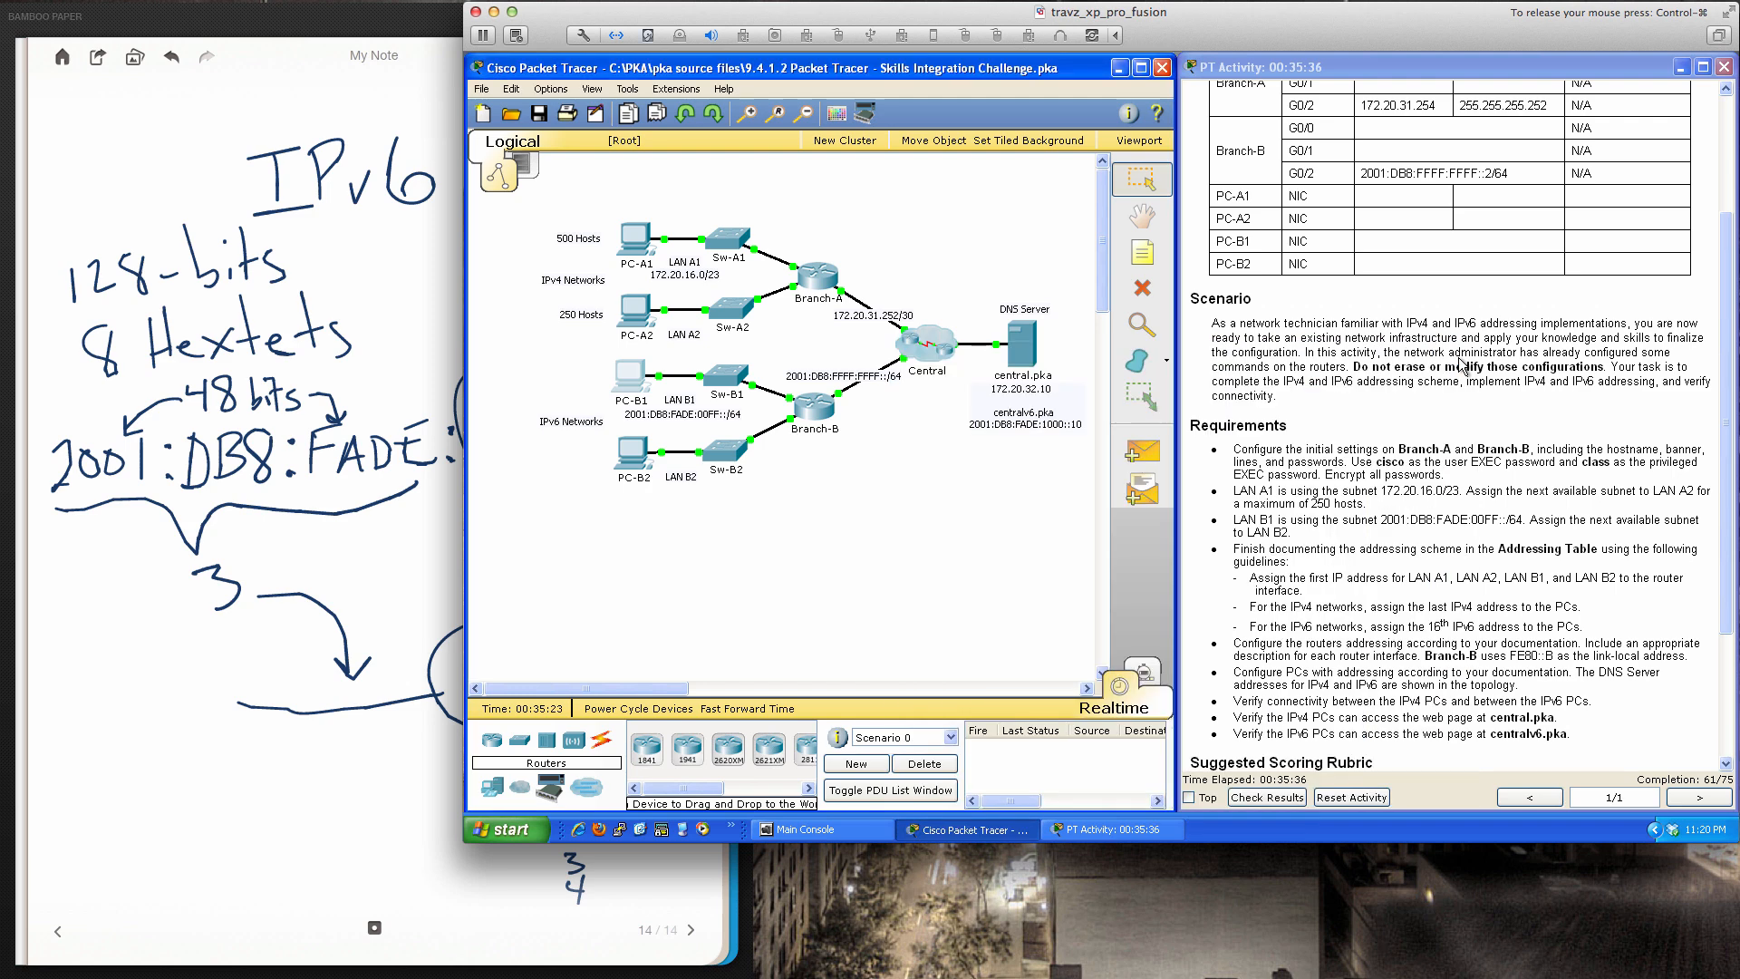
left_click(625, 455)
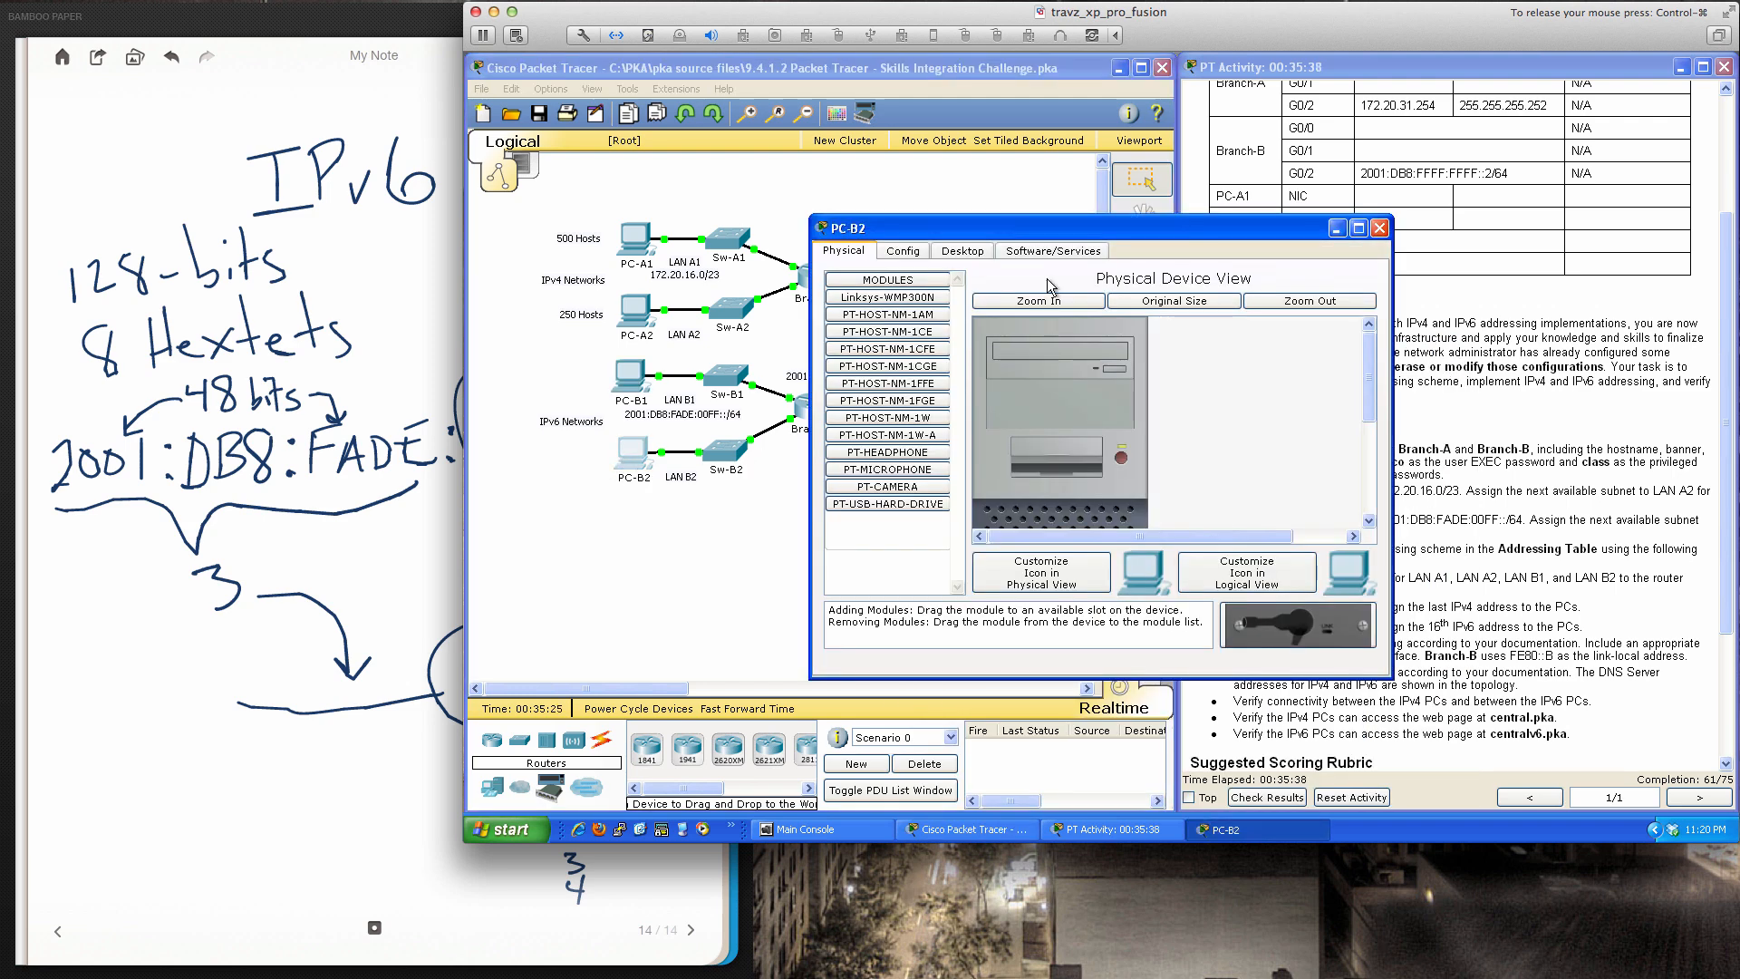
left_click_drag(1069, 229, 1156, 351)
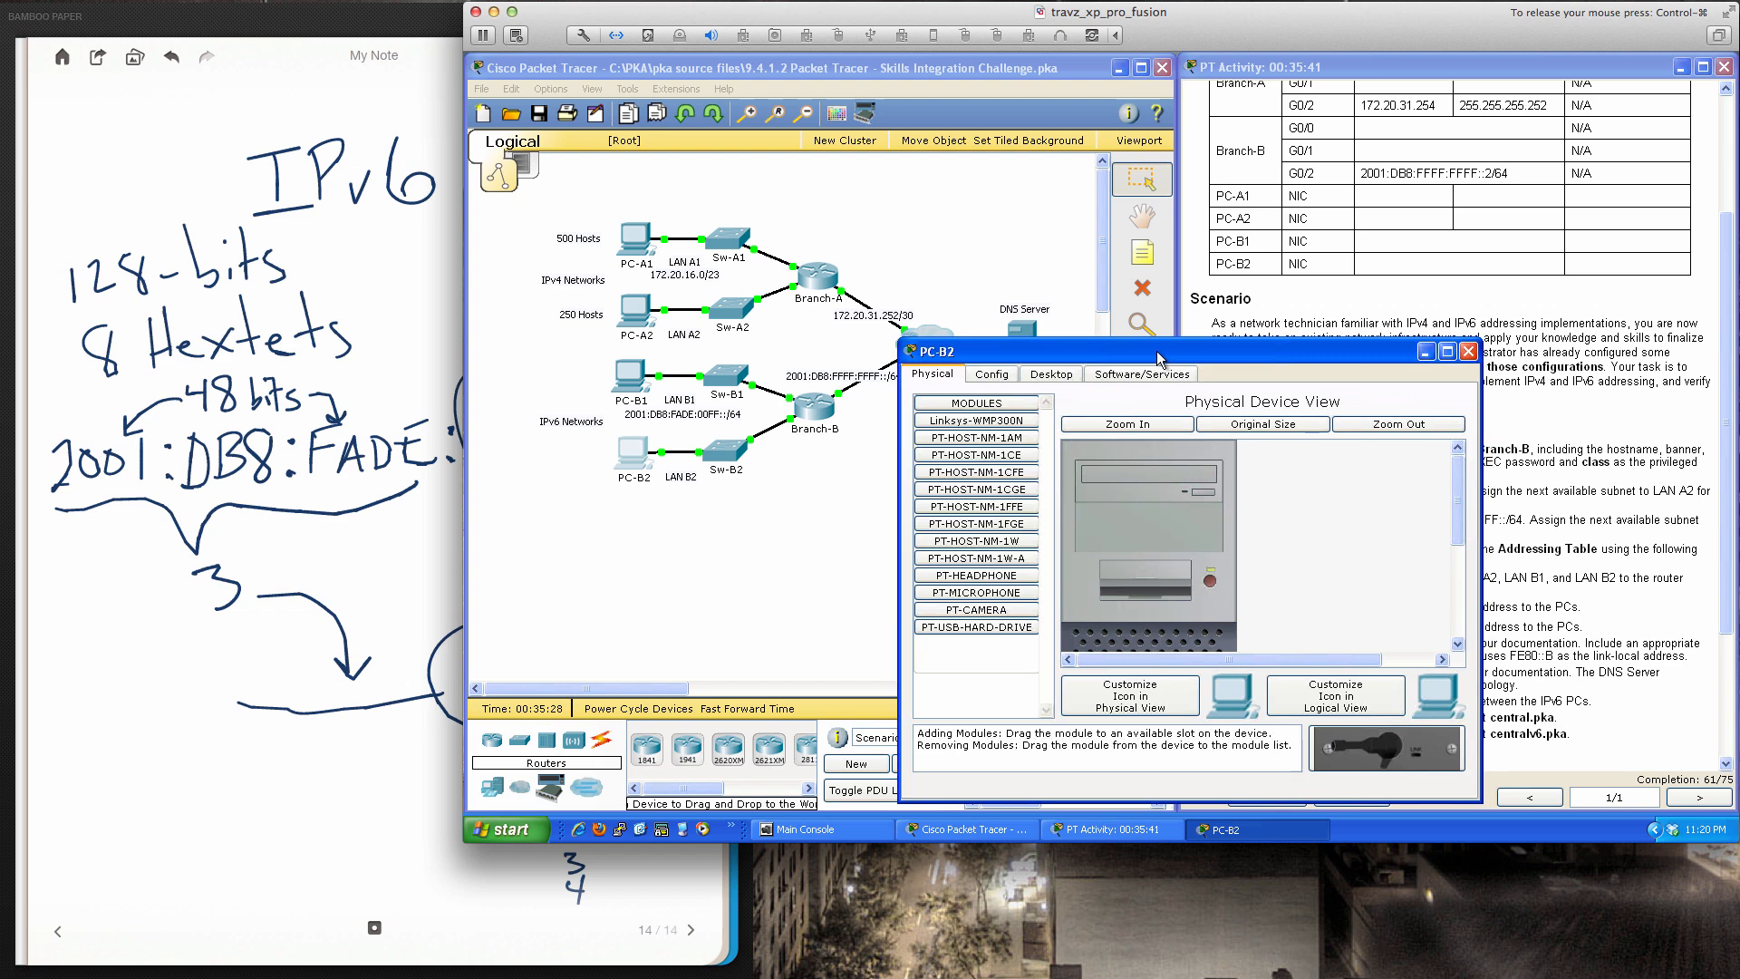
left_click(1069, 379)
left_click(1000, 433)
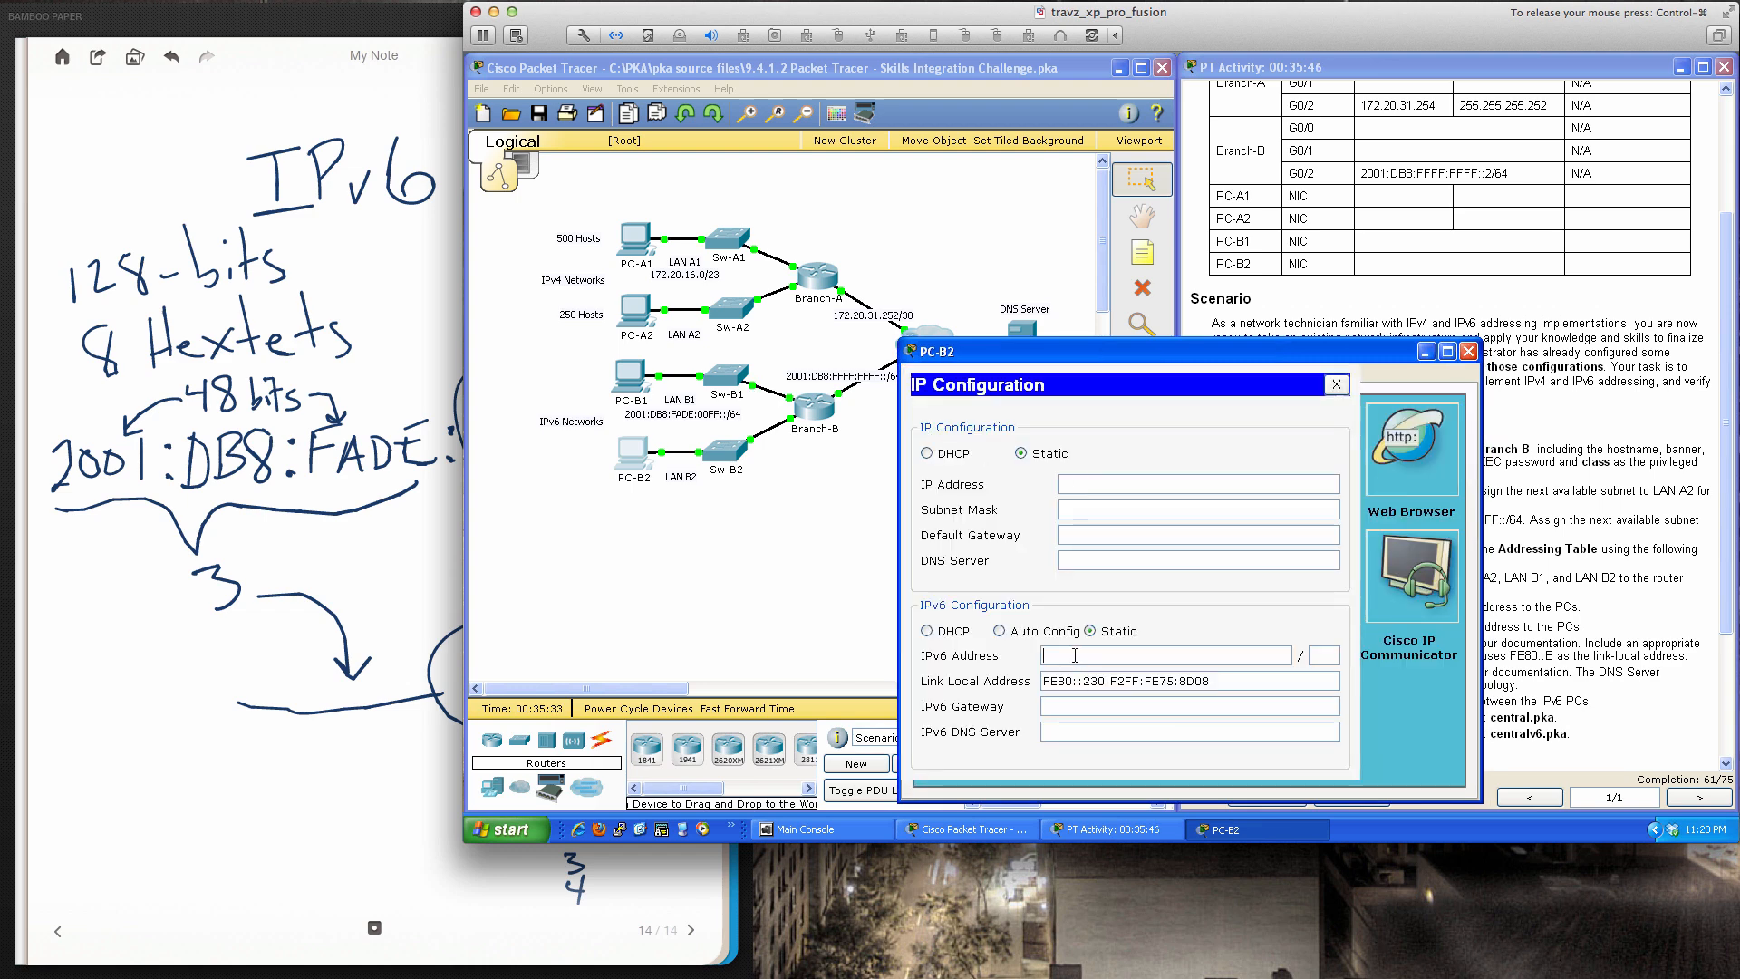
type("2001:db8:fade:0100::")
type("10")
key("Tab")
type("64")
Set PC-B2's IPv6 gateway to fe80::b and DNS server to 2001:db8:fade:1000::10
key("Tab")
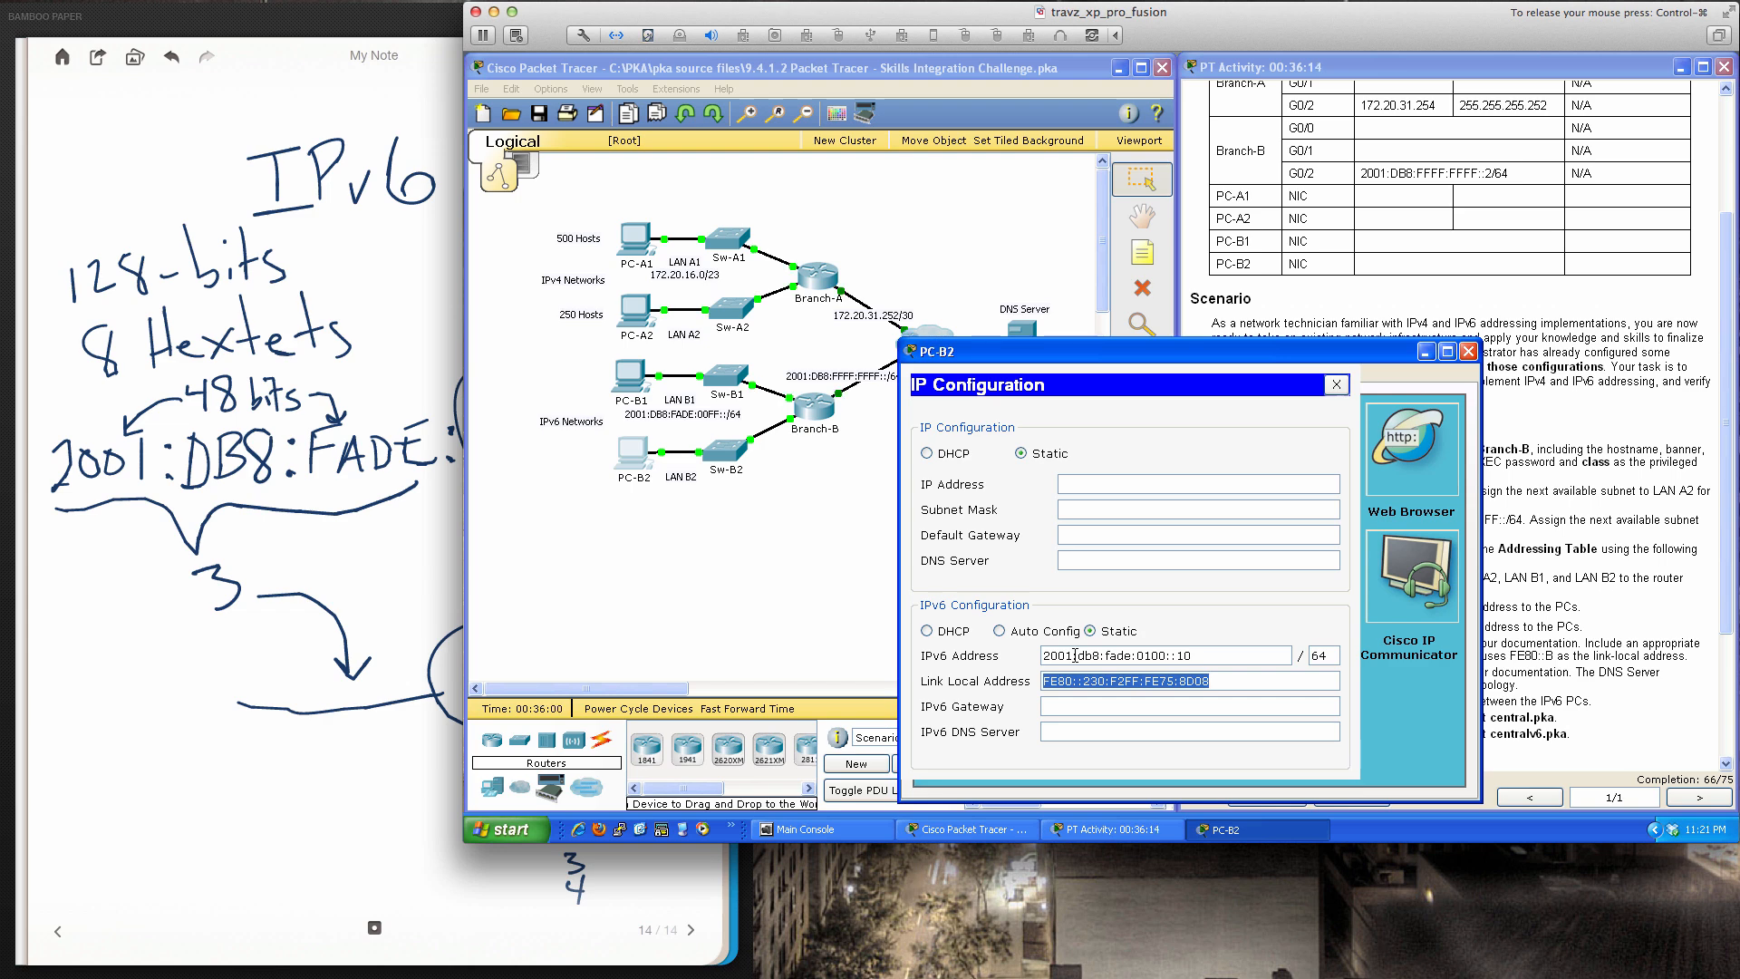
key("Tab")
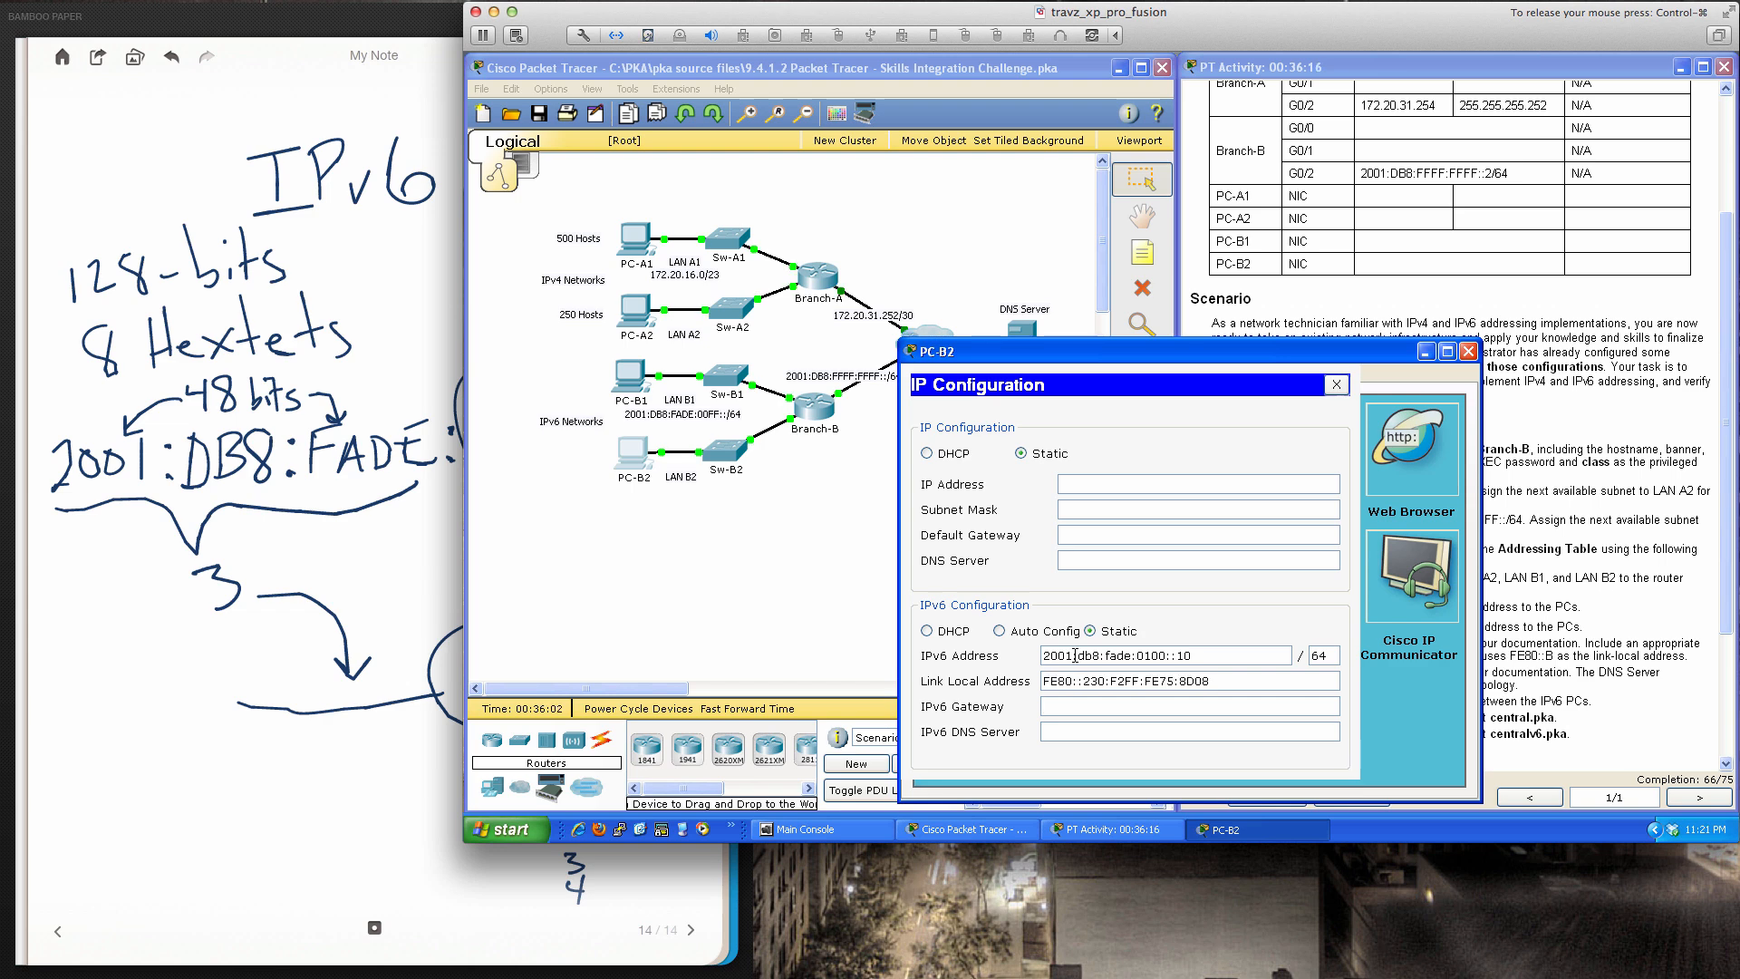
type("fe80::b")
left_click_drag(1095, 351, 1292, 339)
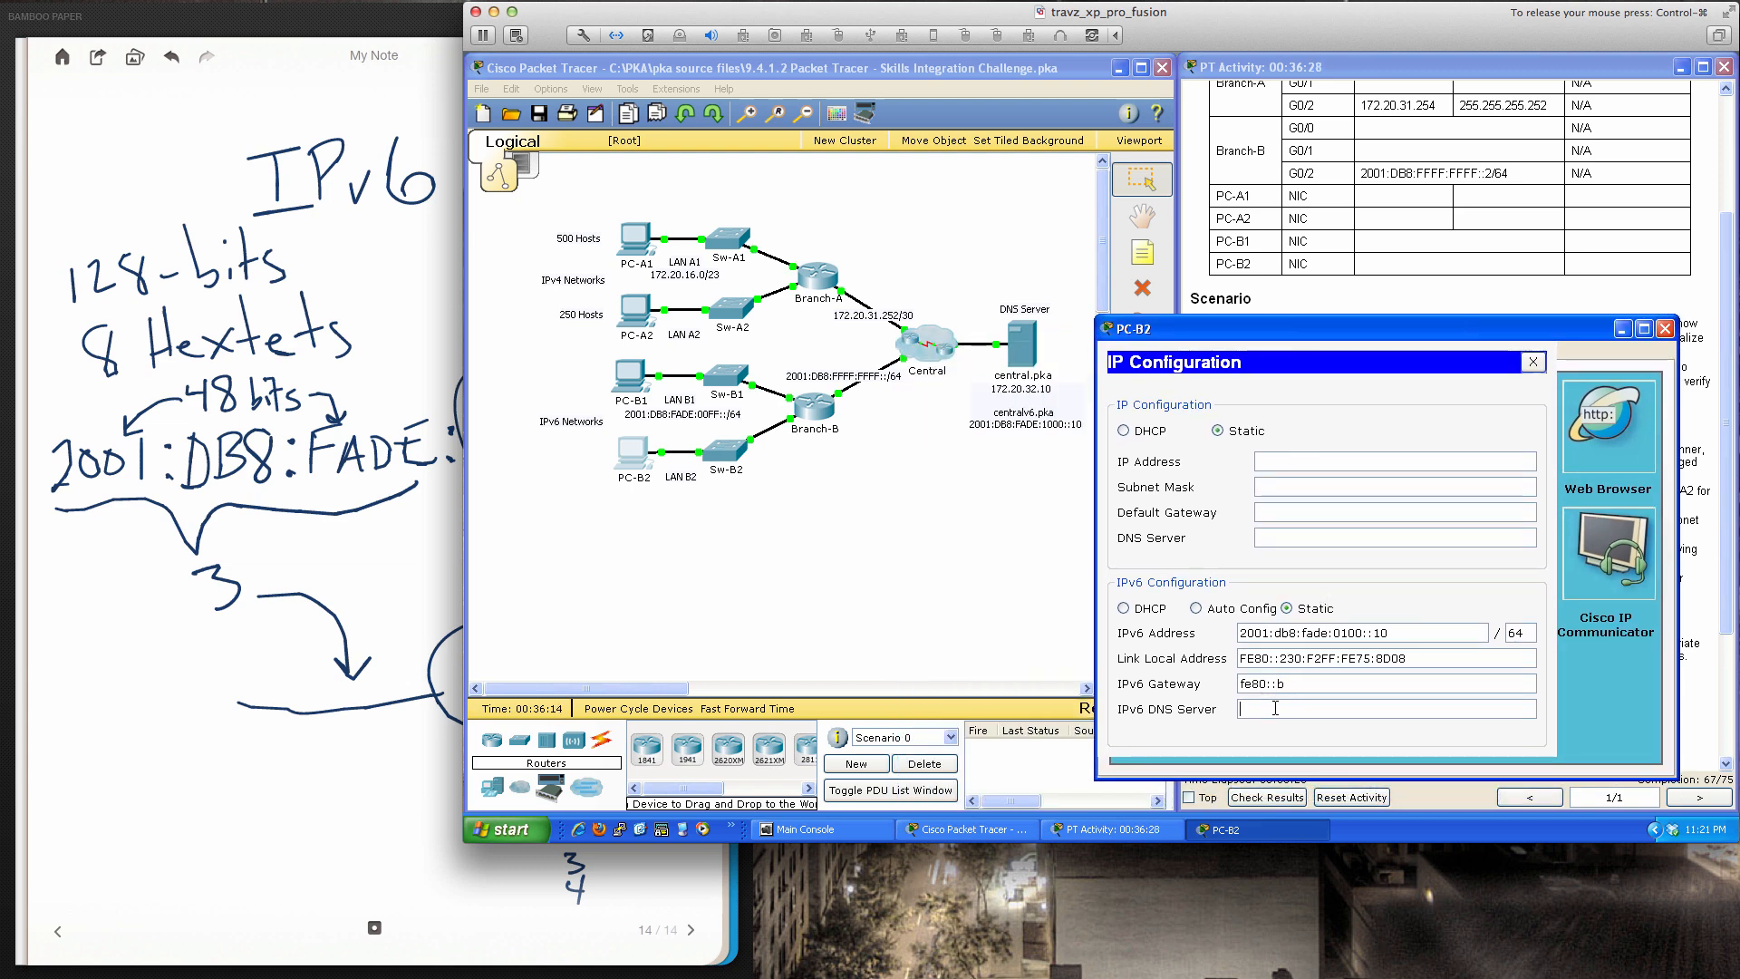
type("2001:db8:fade:1000::10")
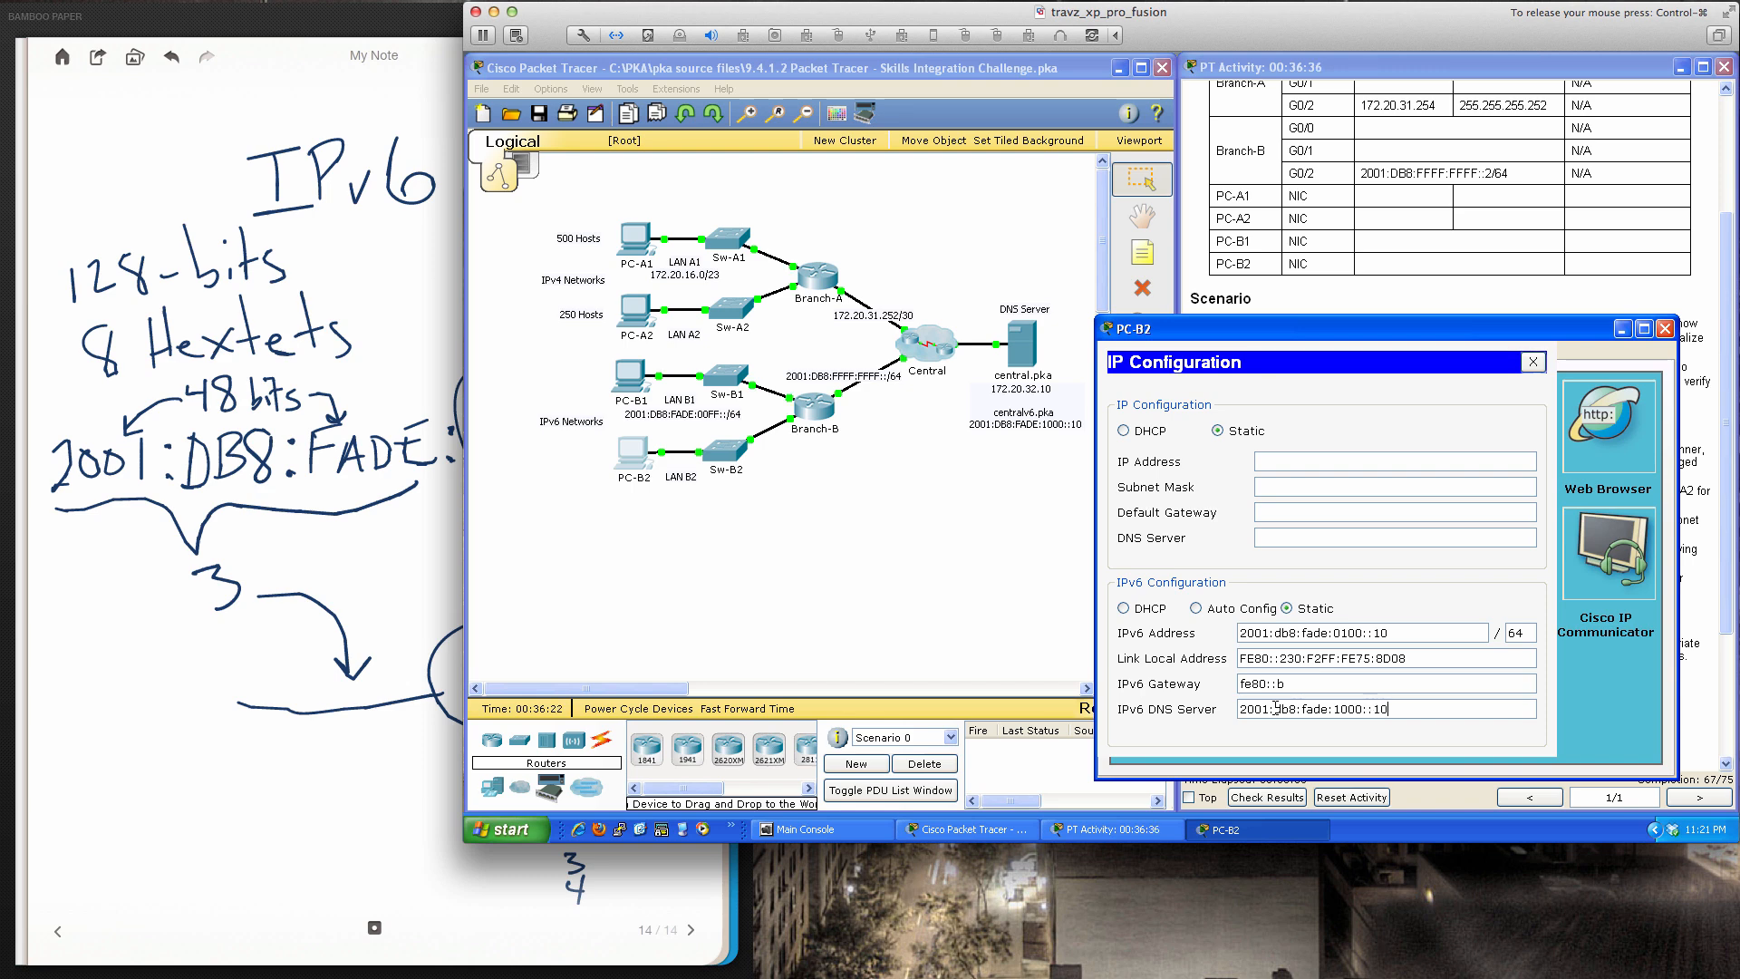
From PC-B2, ping gateway fe80::b and DNS server 2001:db8:fade:1000::10
left_click(1531, 361)
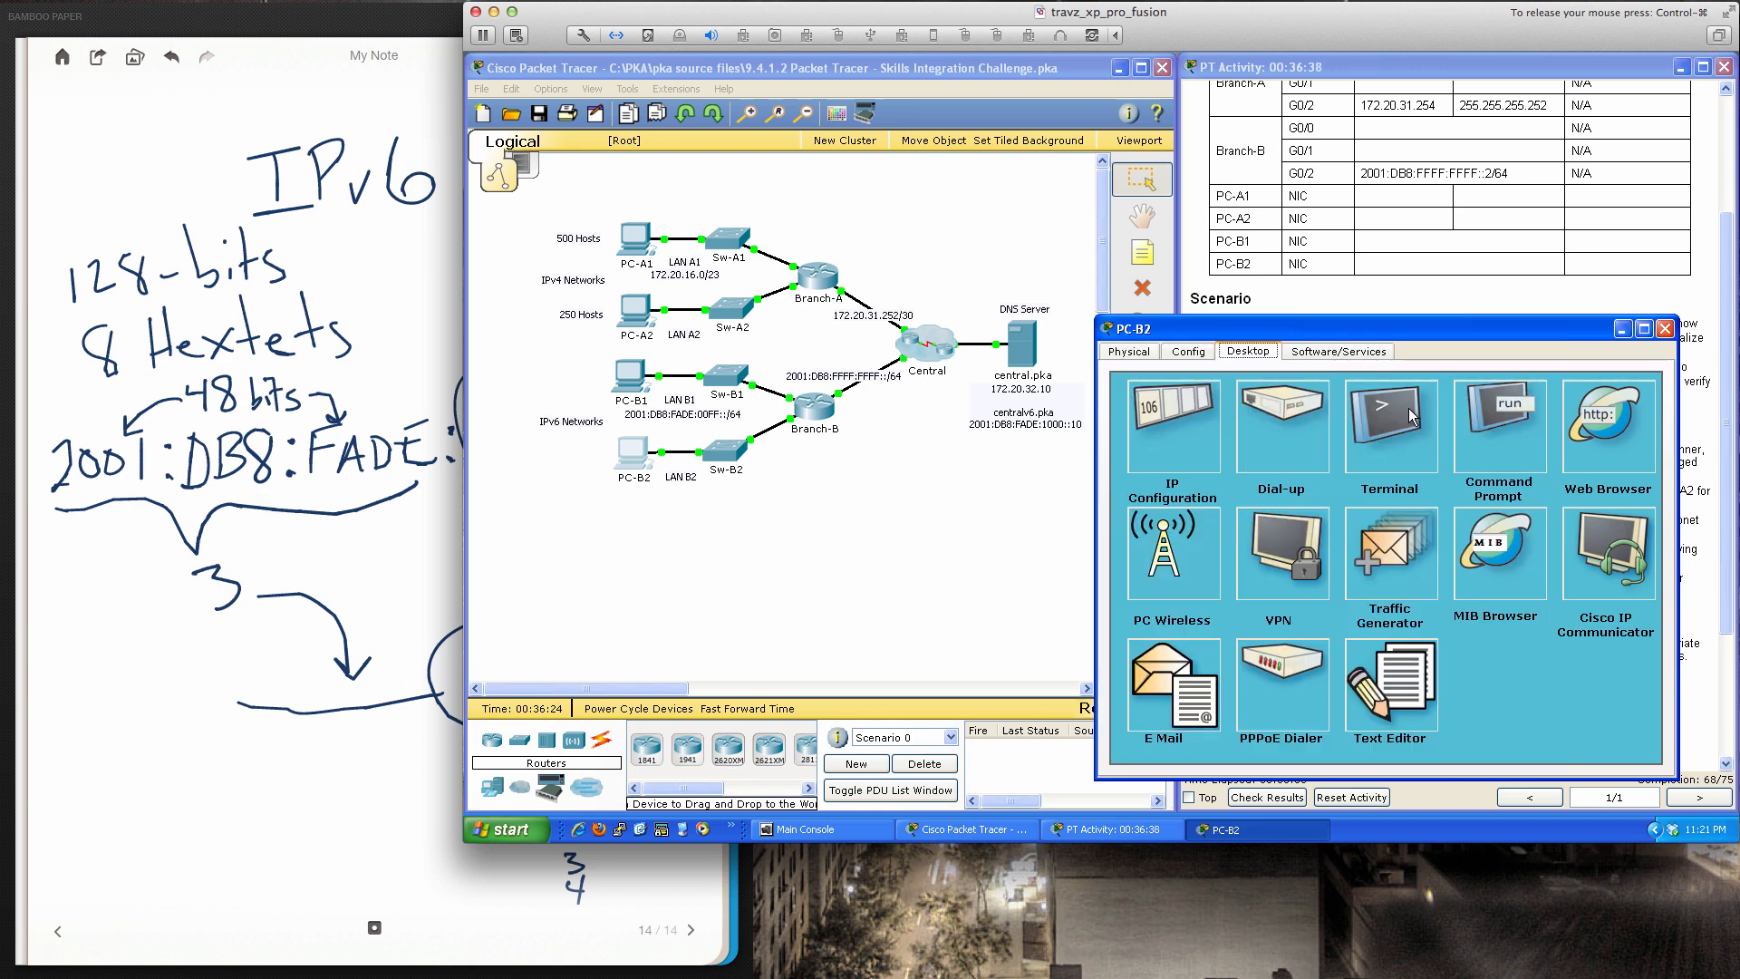
left_click(1503, 406)
type("ping ")
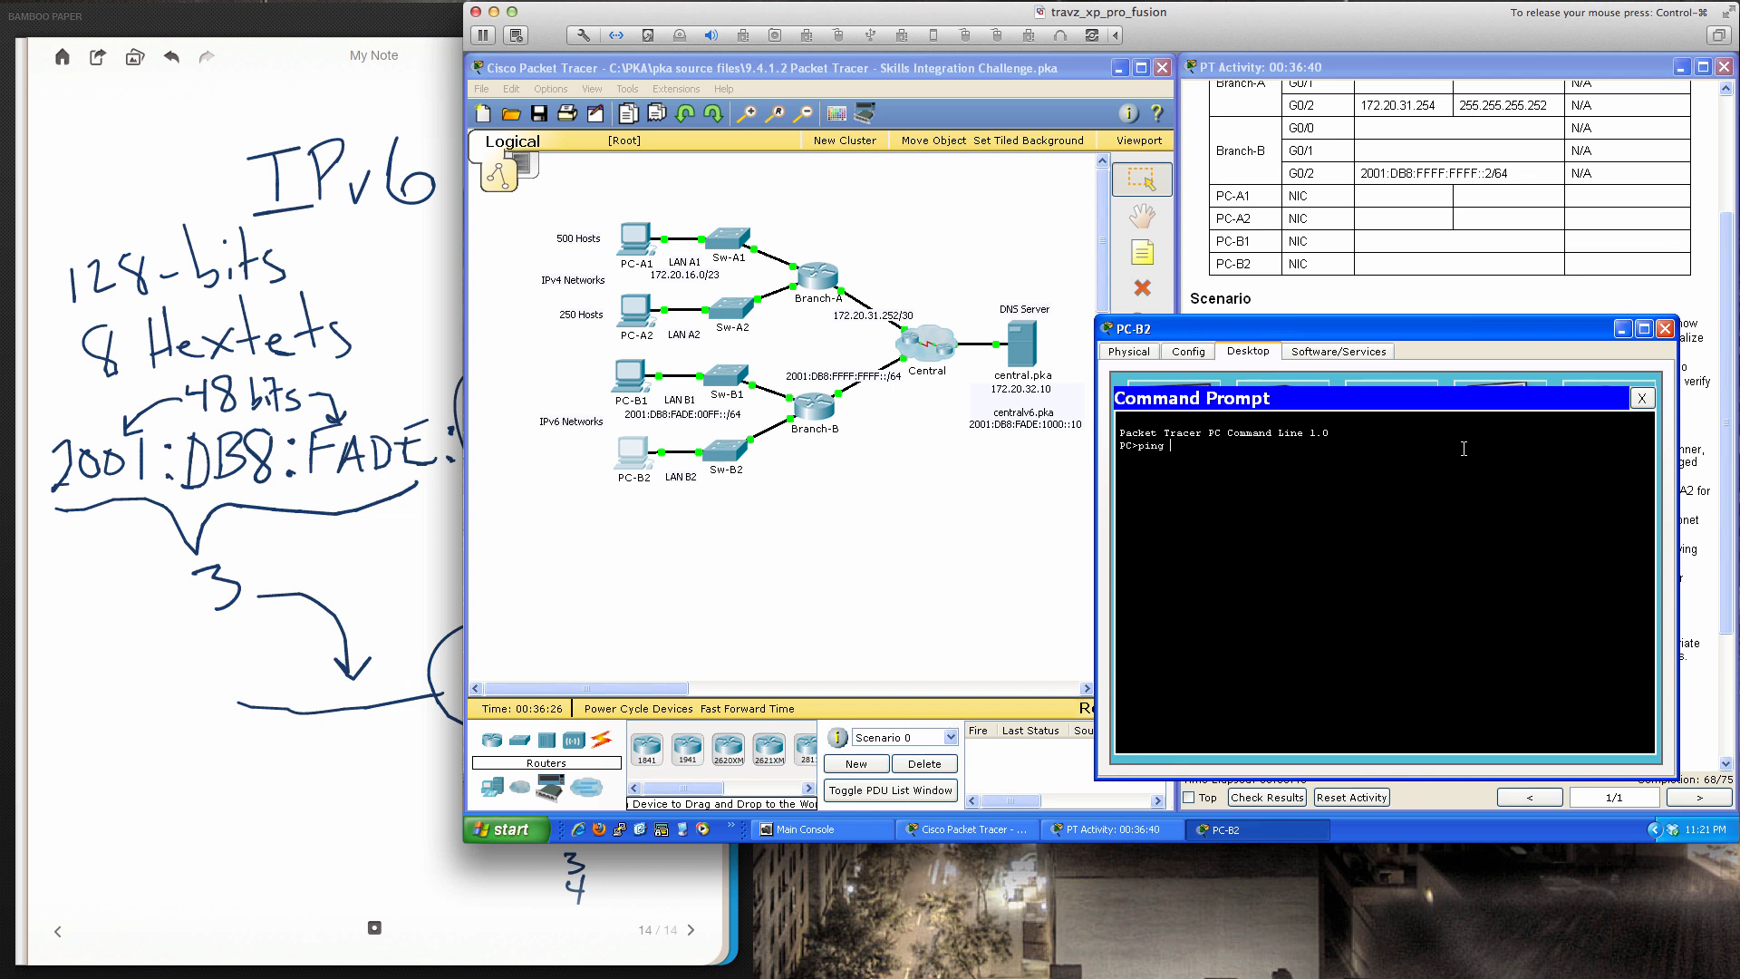
type("fe80::b")
key("Return")
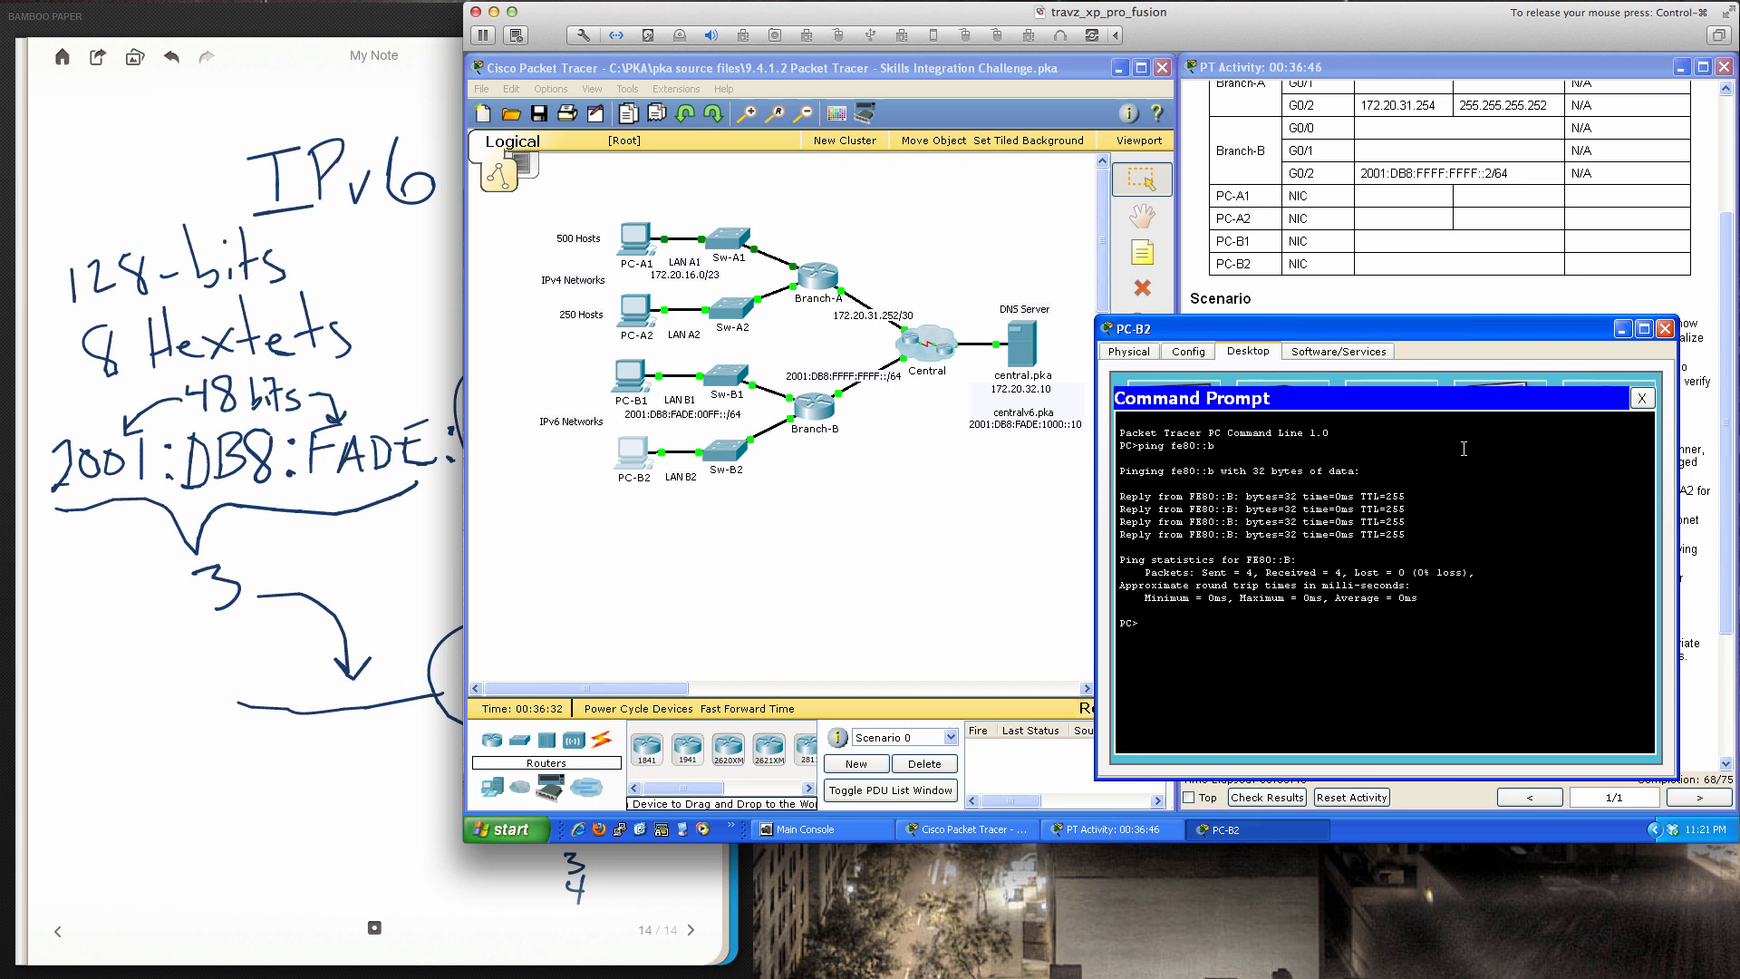
key("Up")
key("BackSpace")
key("BackSpace")
key("BackSpace")
key("BackSpace")
key("BackSpace")
key("BackSpace")
type("2001:db8:fade:1000::10")
key("Return")
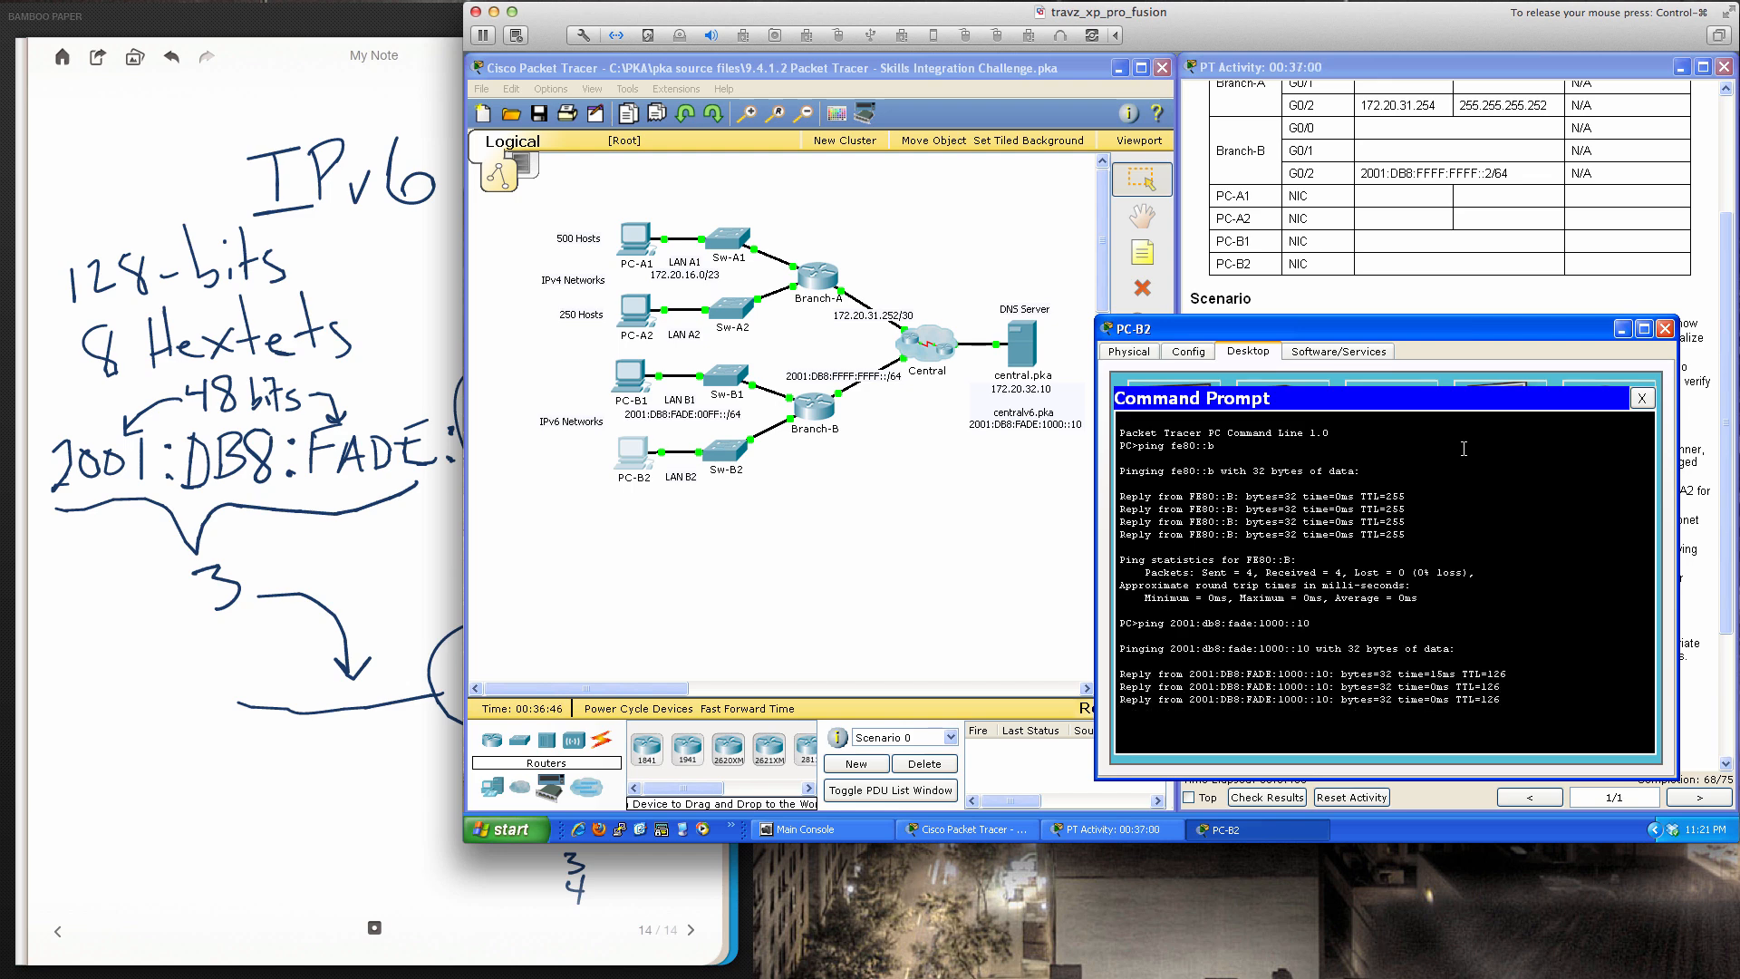
left_click(1641, 399)
Close PC-B2 and scroll the activity instructions down to the scoring rubric
left_click(1665, 329)
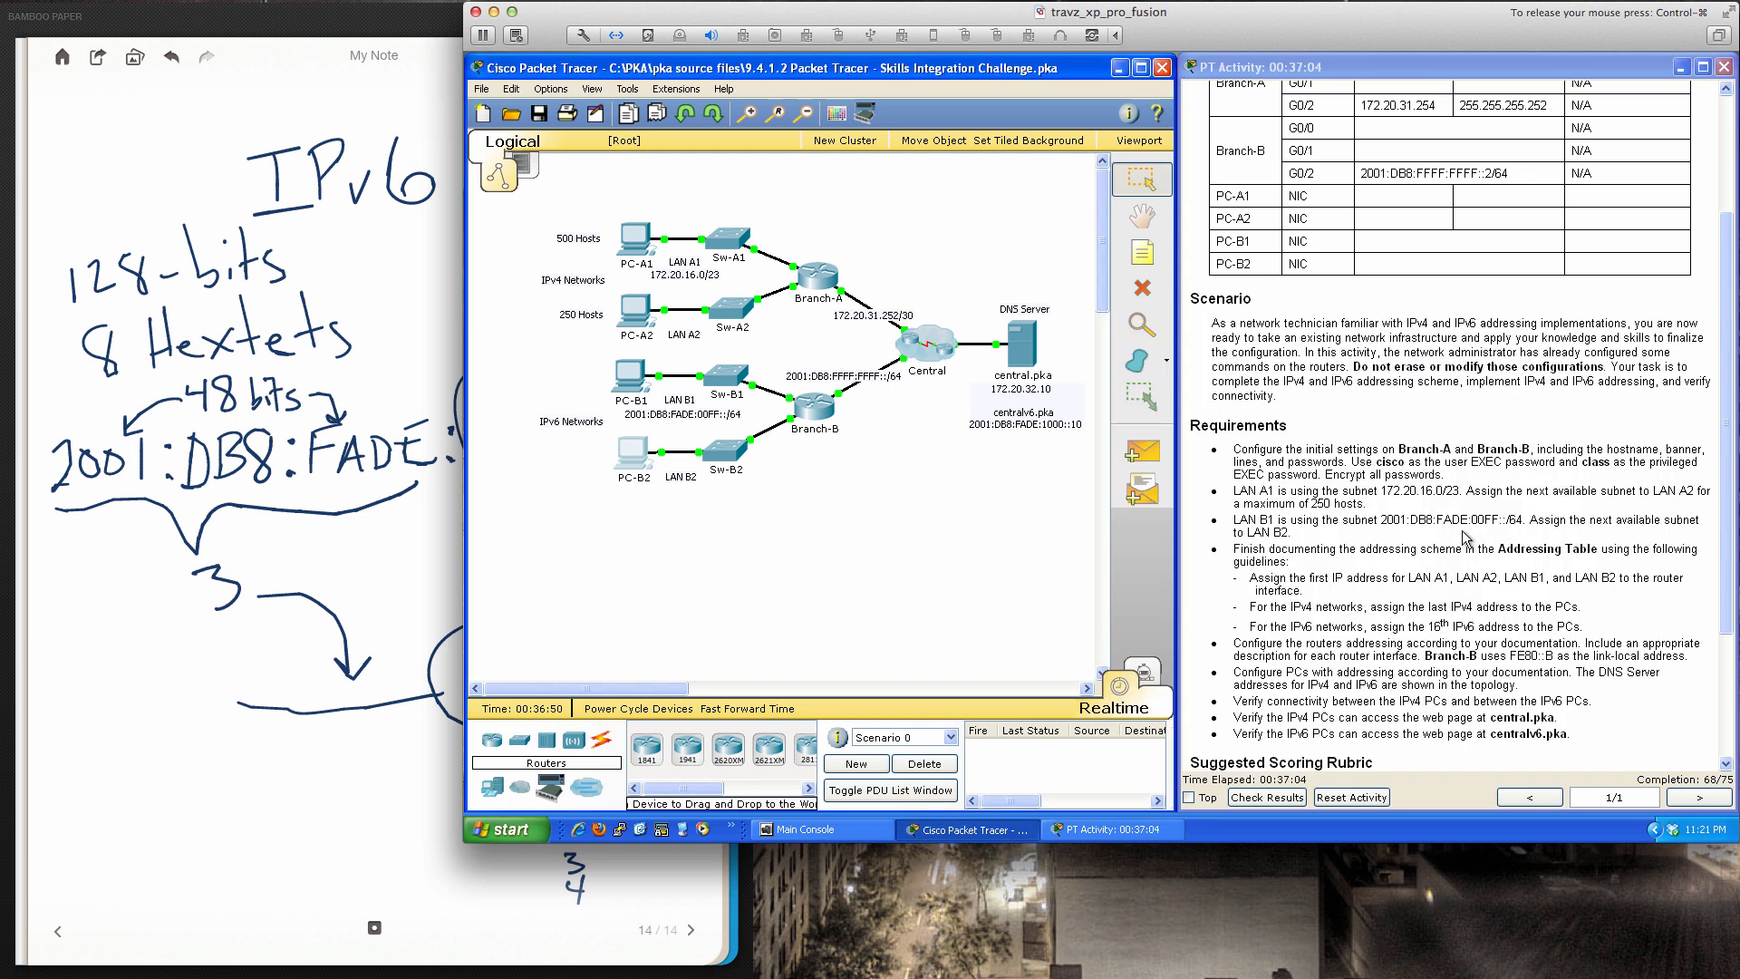
scroll(1468, 540, "down", 3)
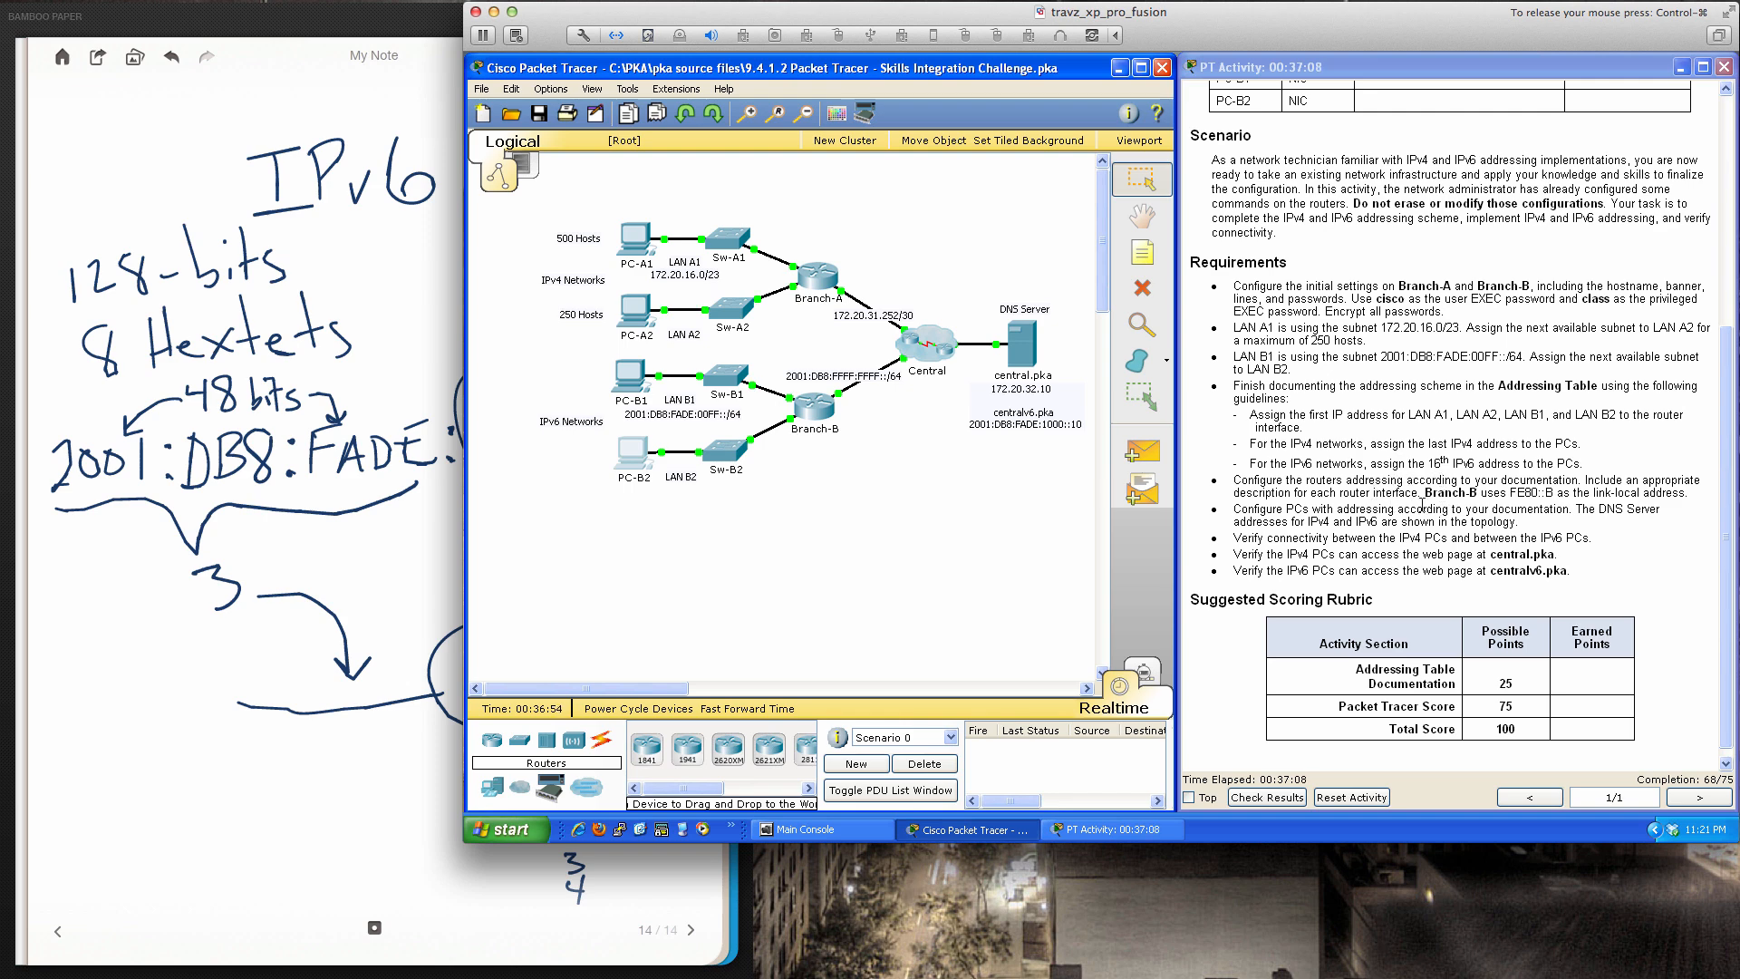
scroll(1335, 525, "down", 1)
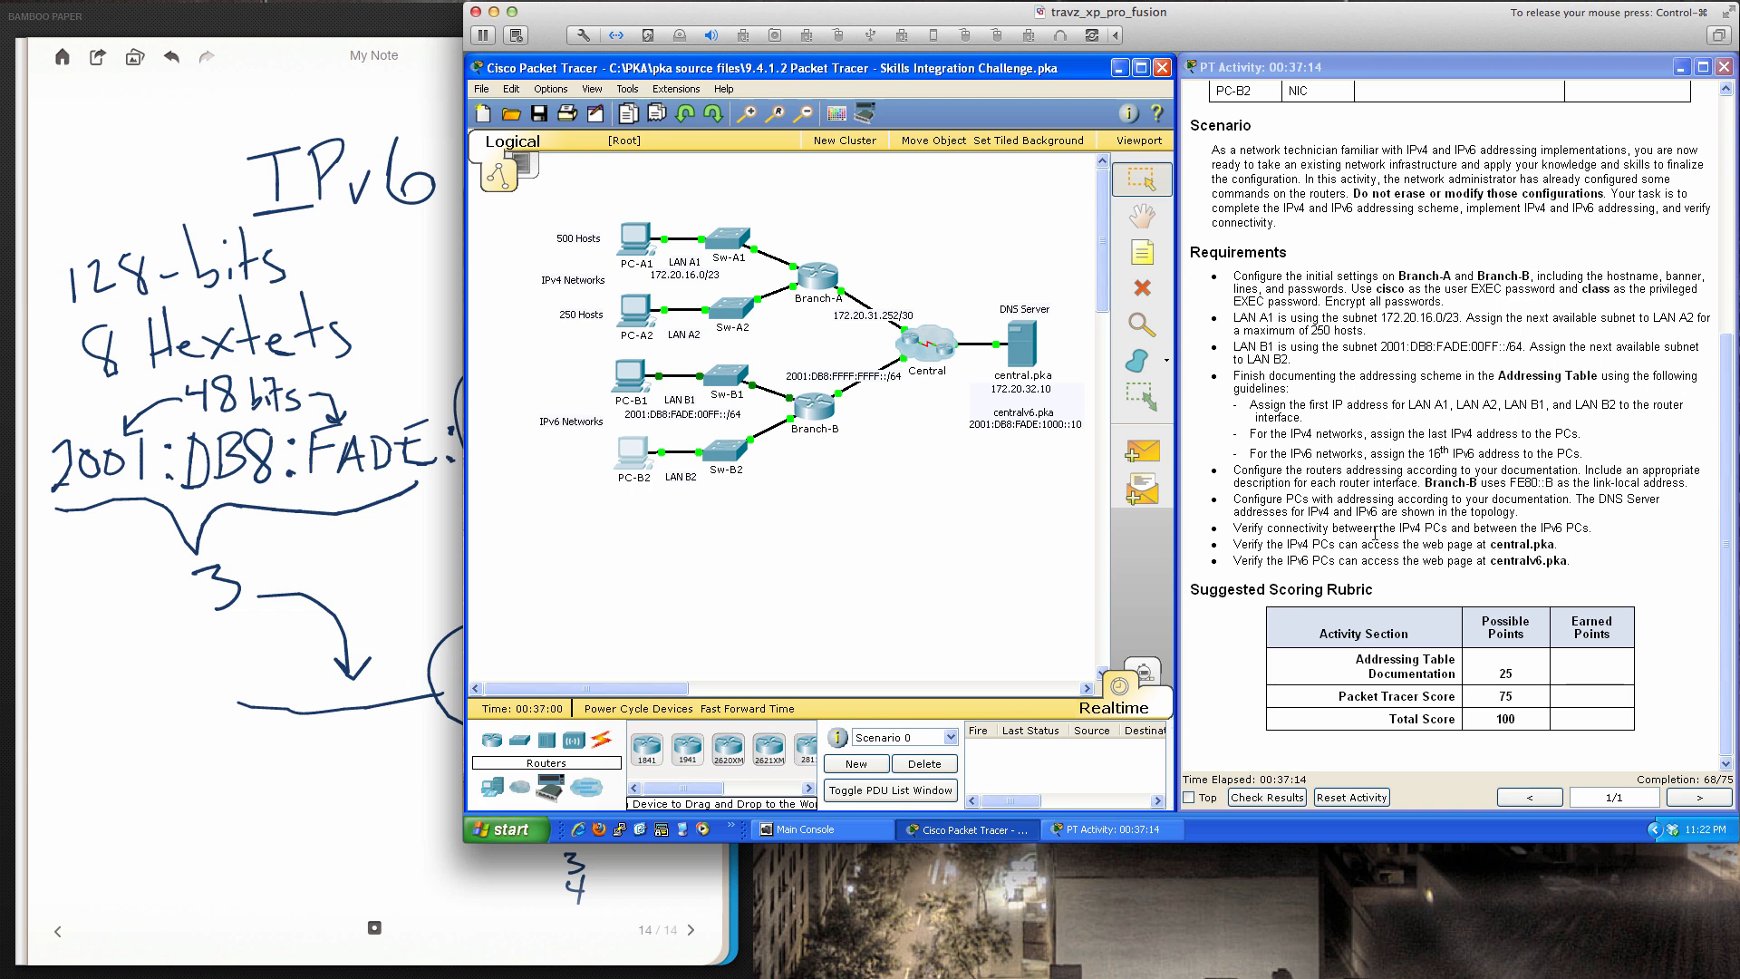
Load central.pka in the web browsers of PC-A1 and PC-A2, closing each PC
left_click(632, 238)
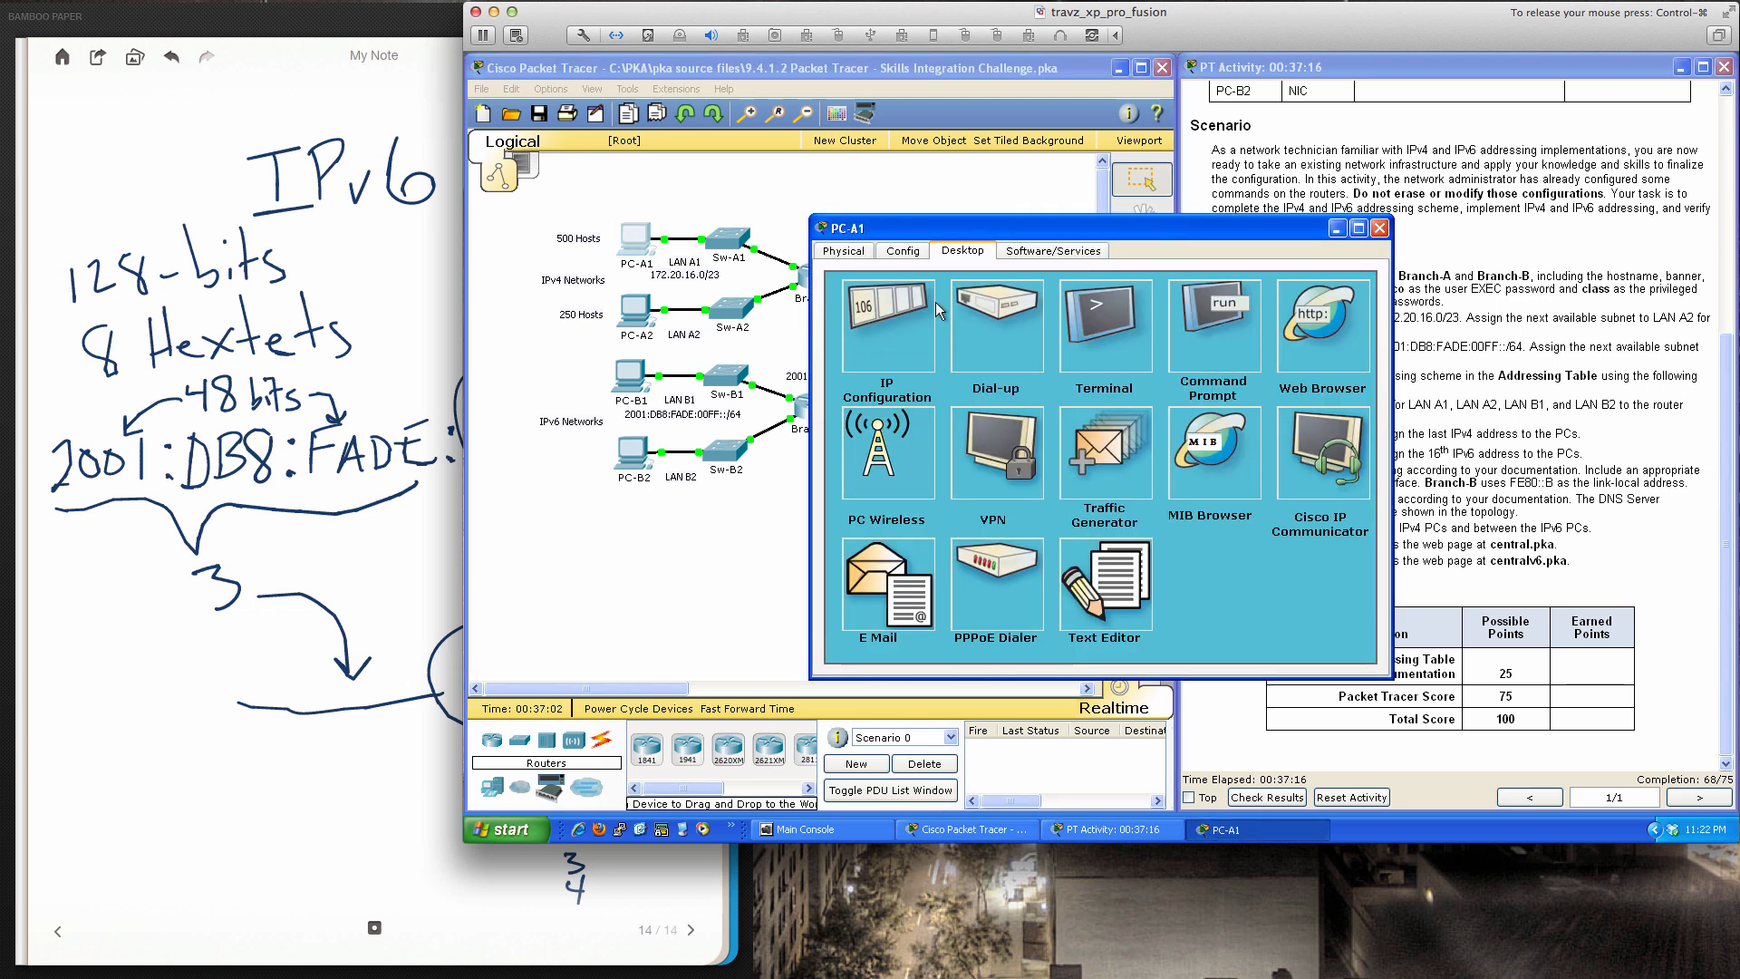
left_click(1345, 317)
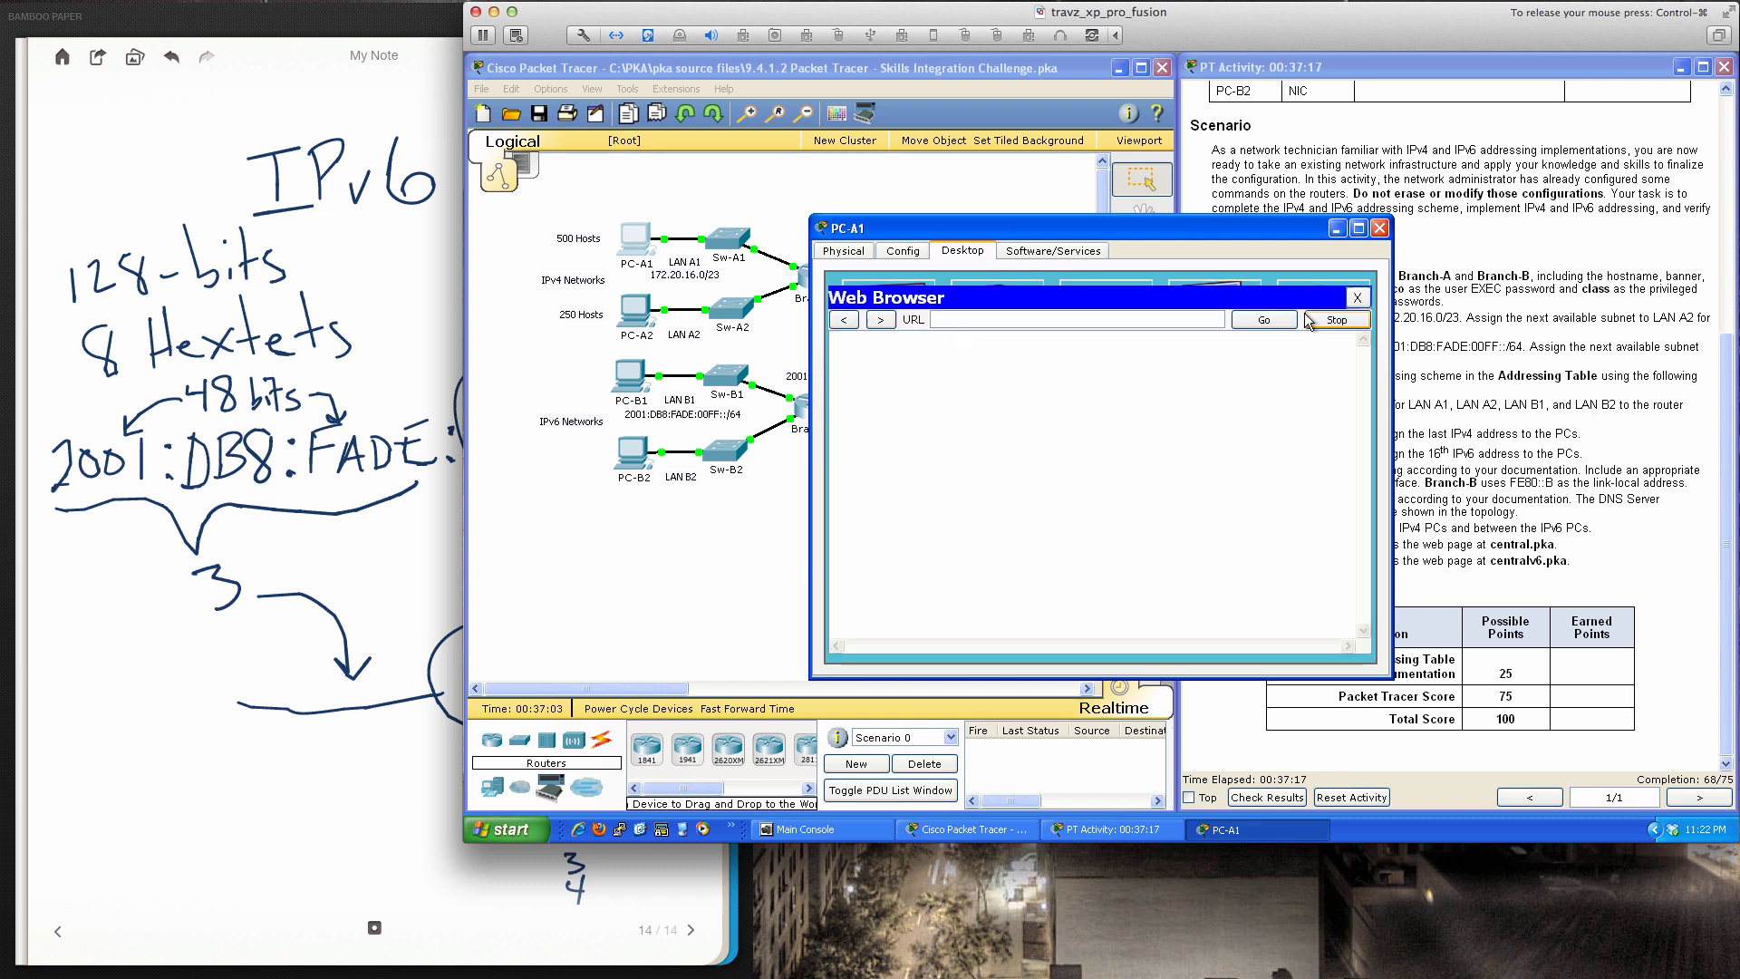
left_click(1181, 315)
type("c")
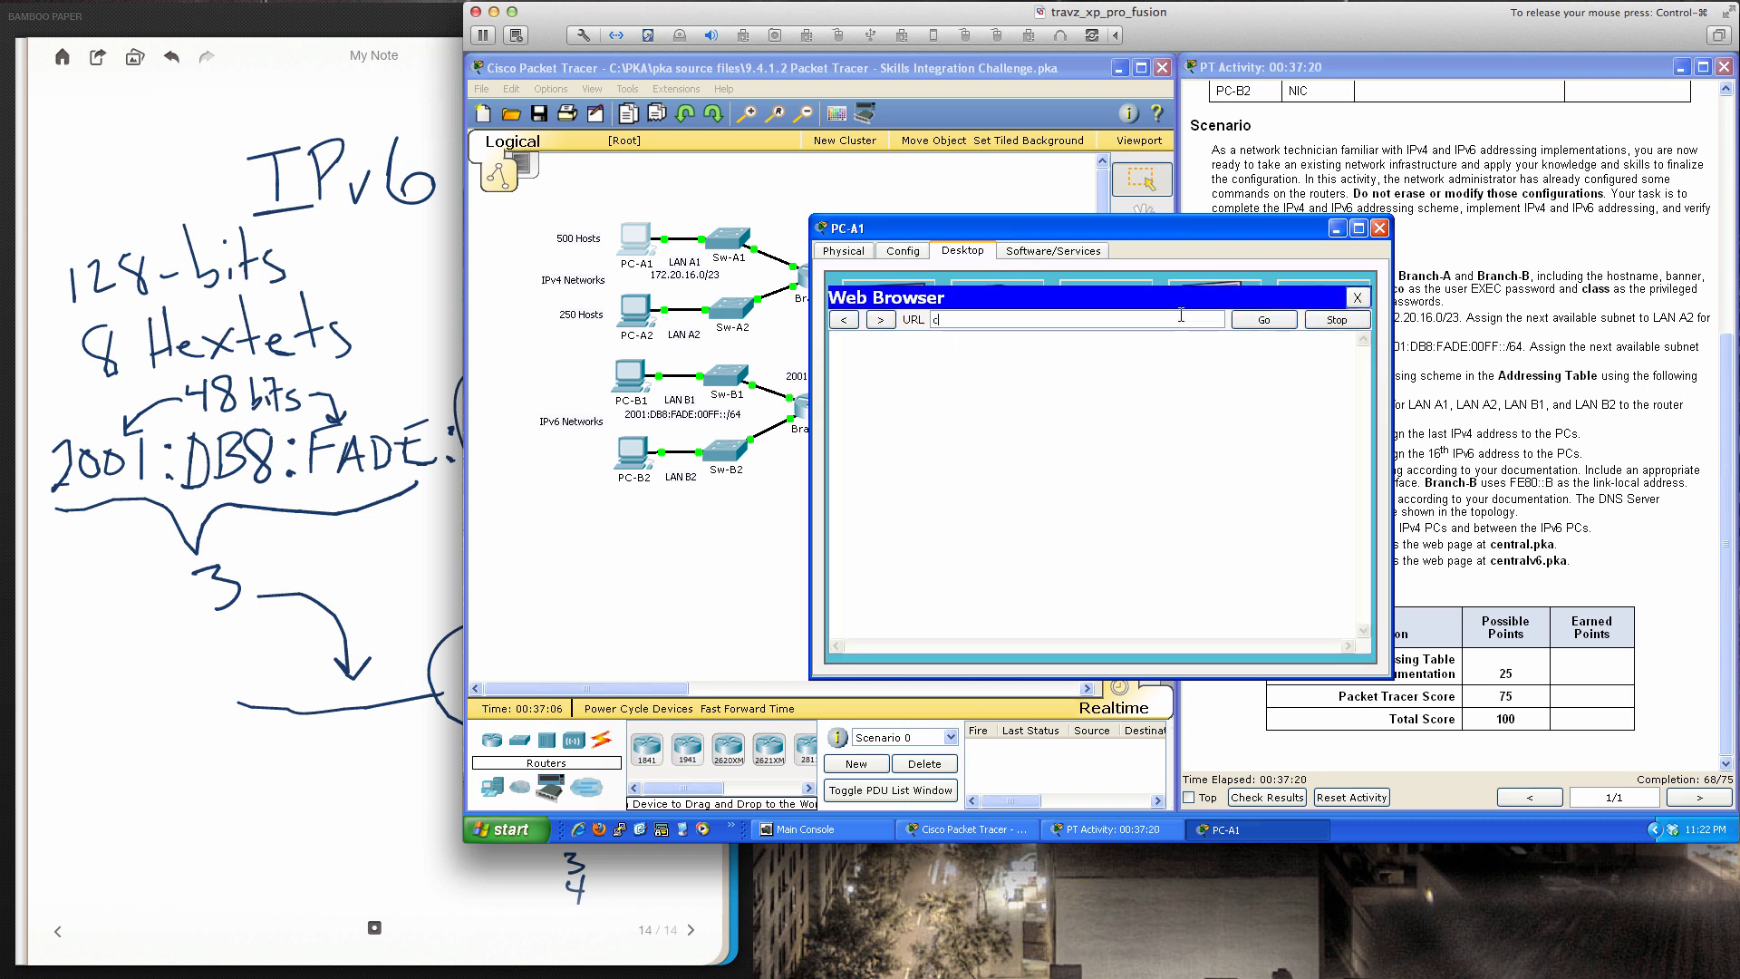
type("entral.pka")
key("Return")
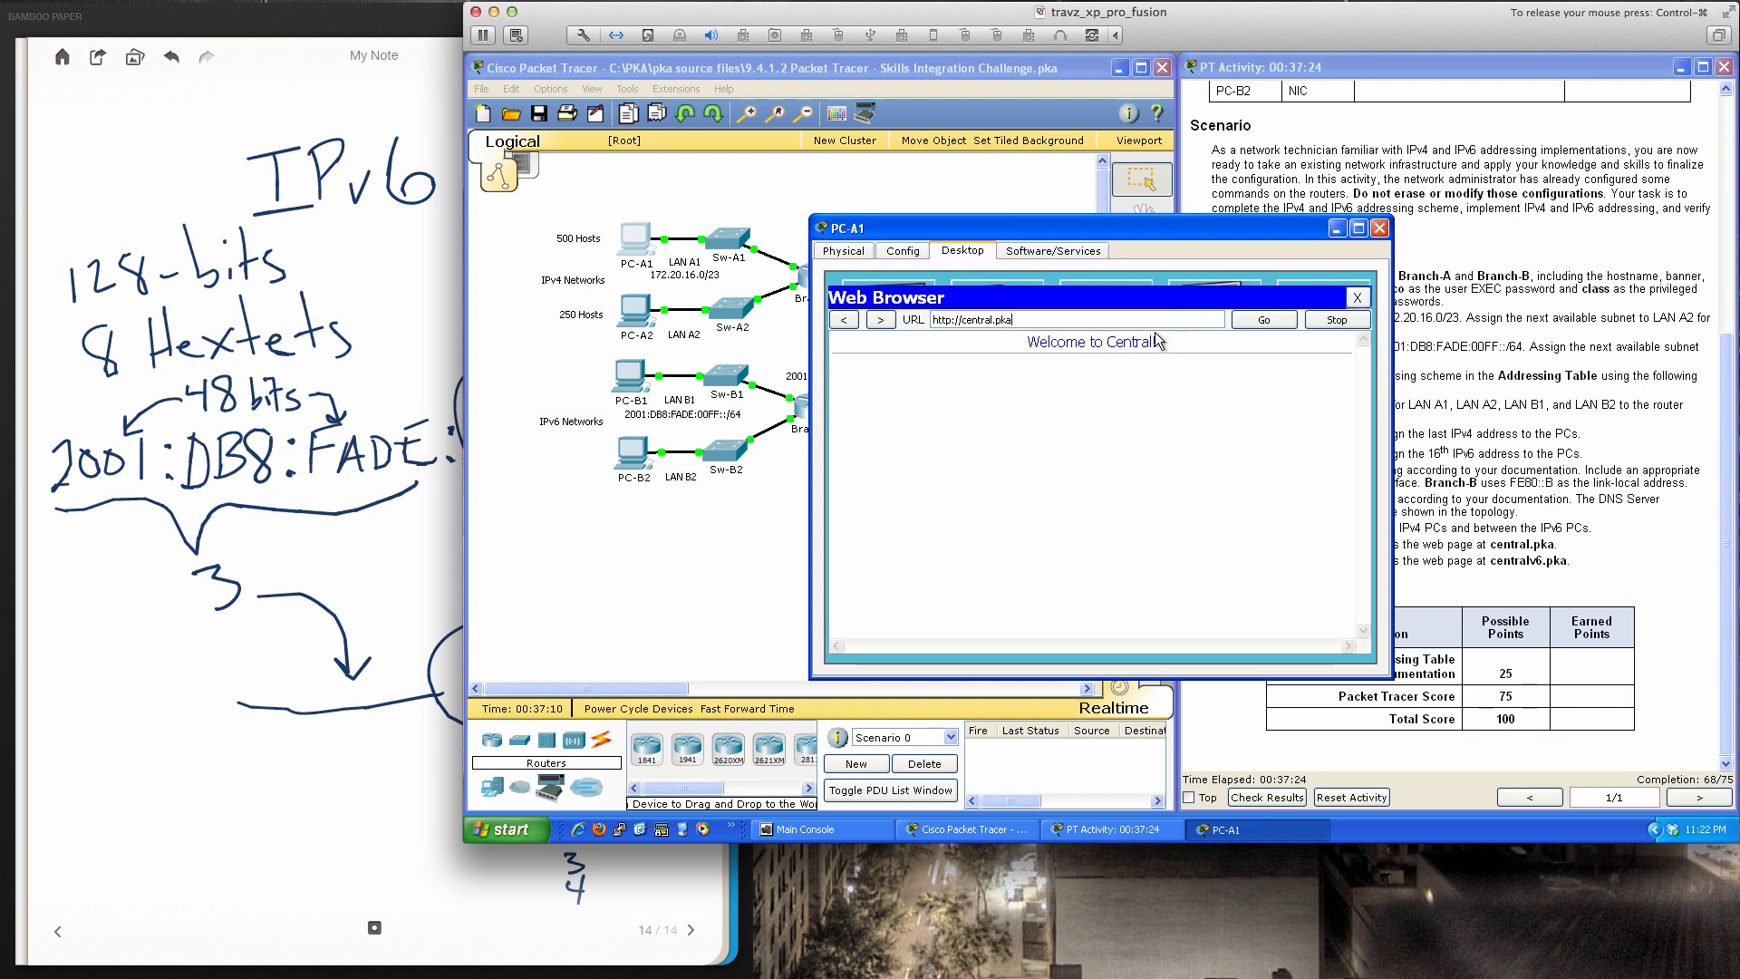
left_click(1355, 297)
left_click(1378, 228)
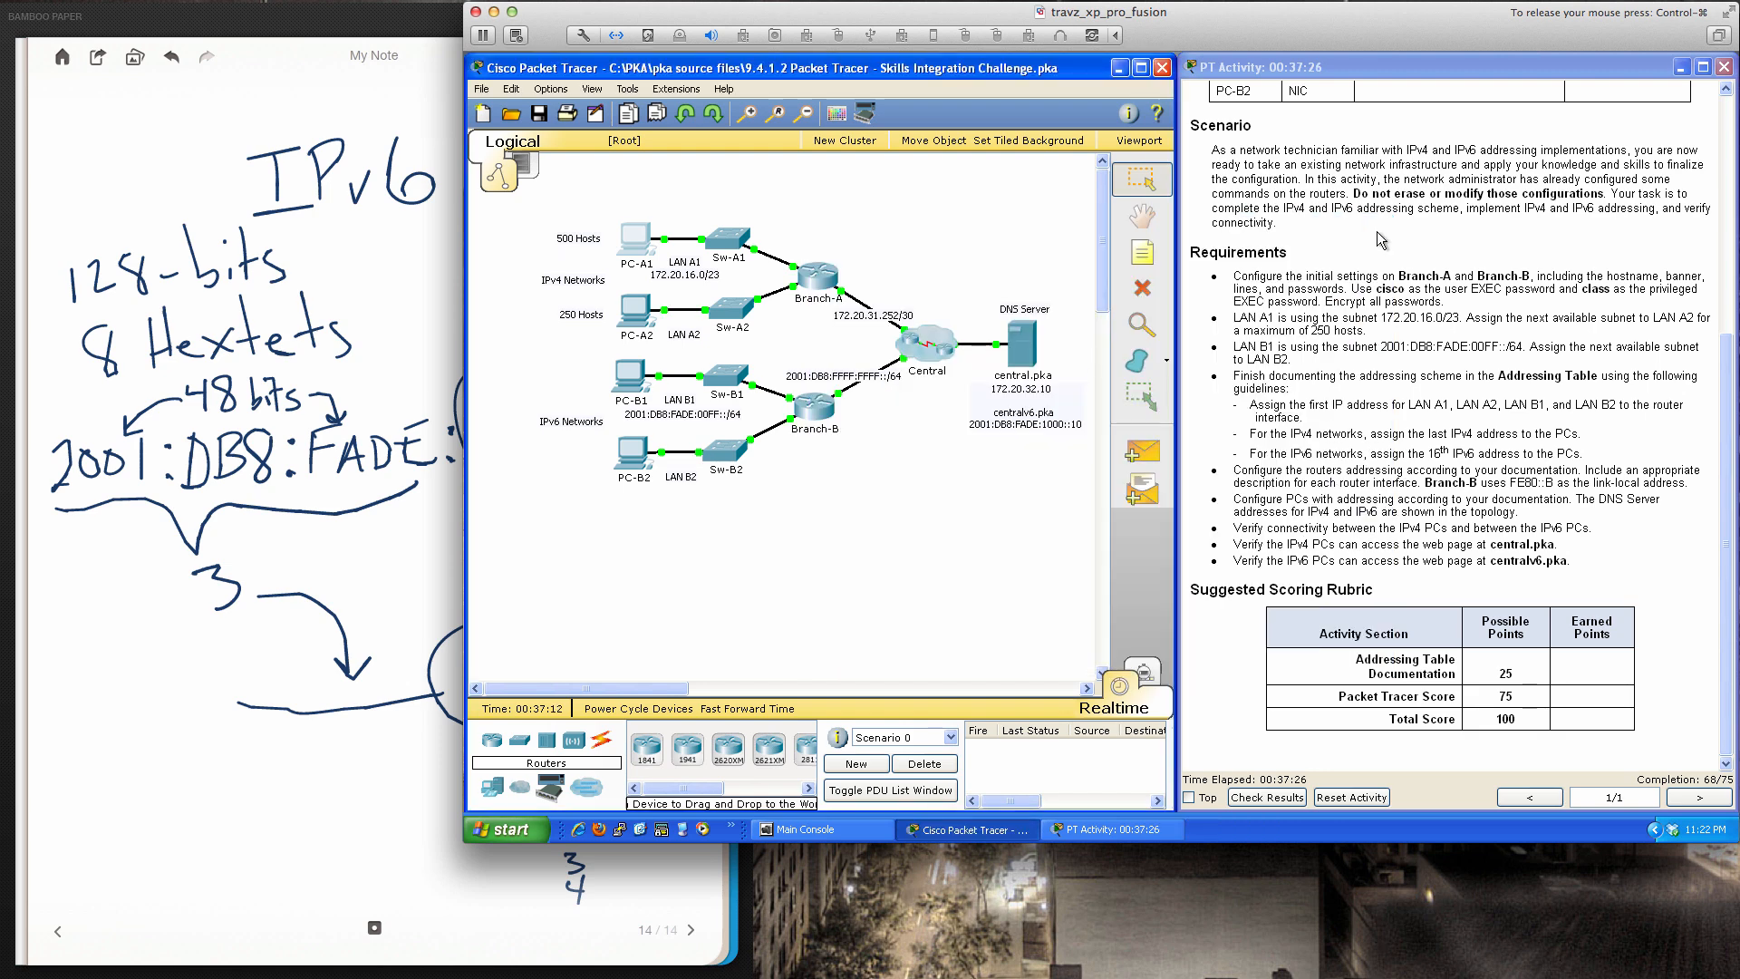
left_click(632, 319)
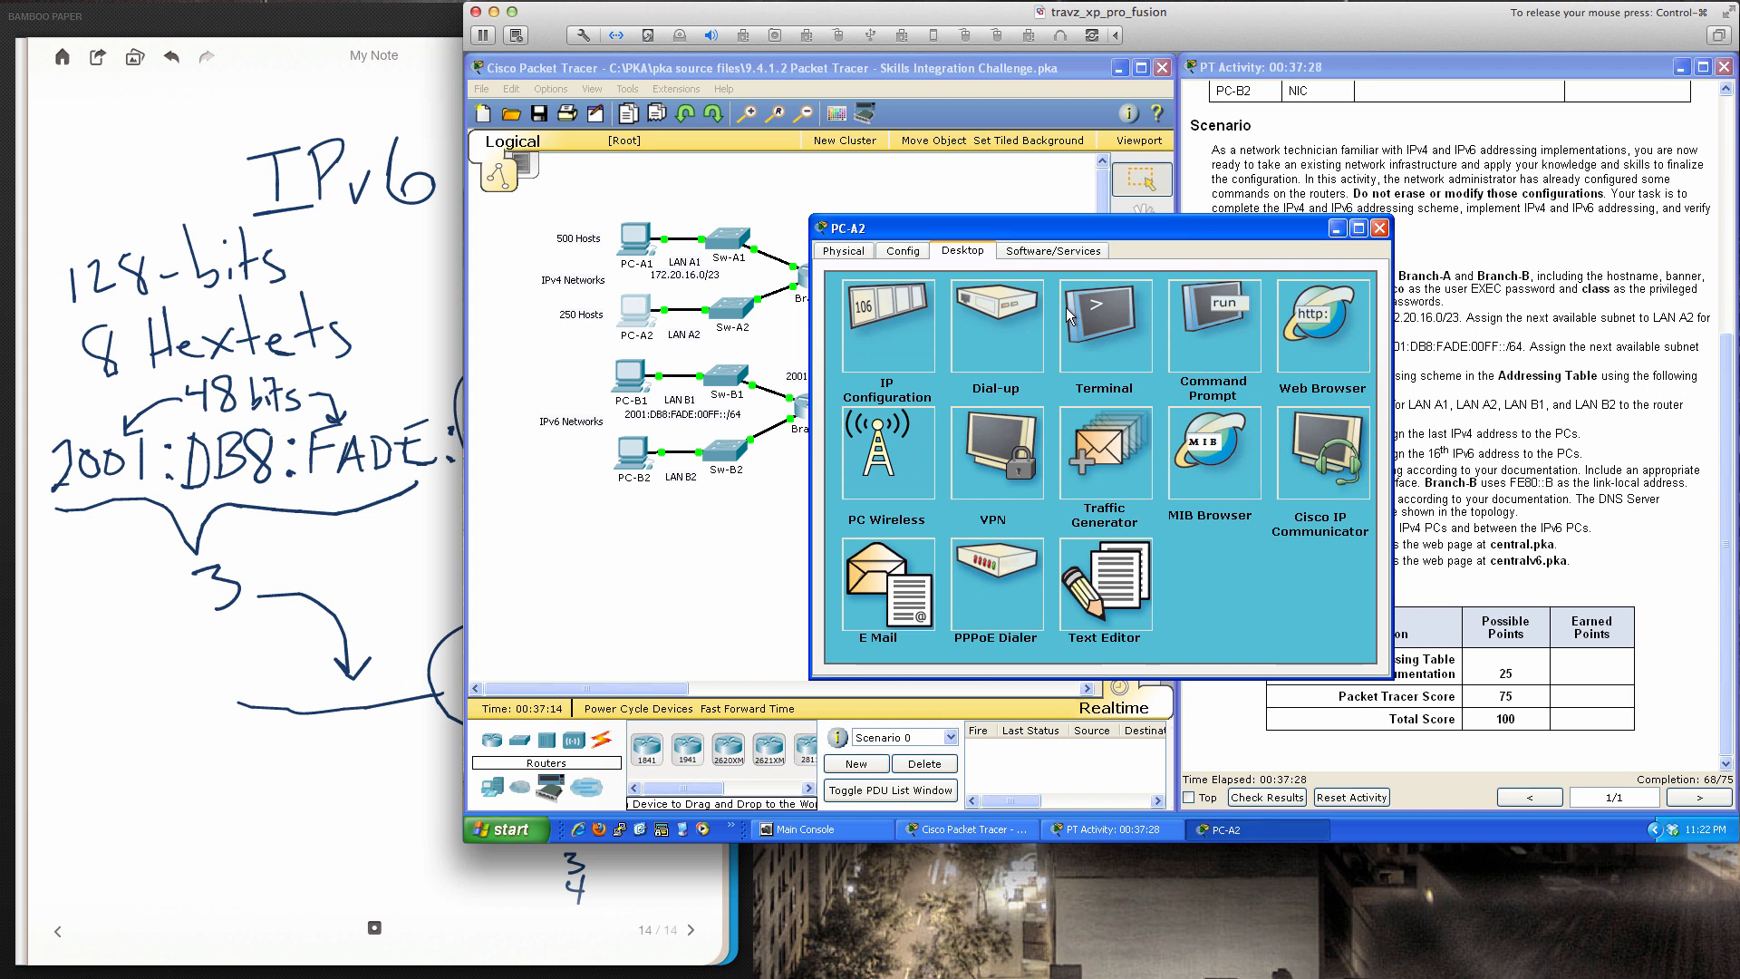
left_click(1319, 317)
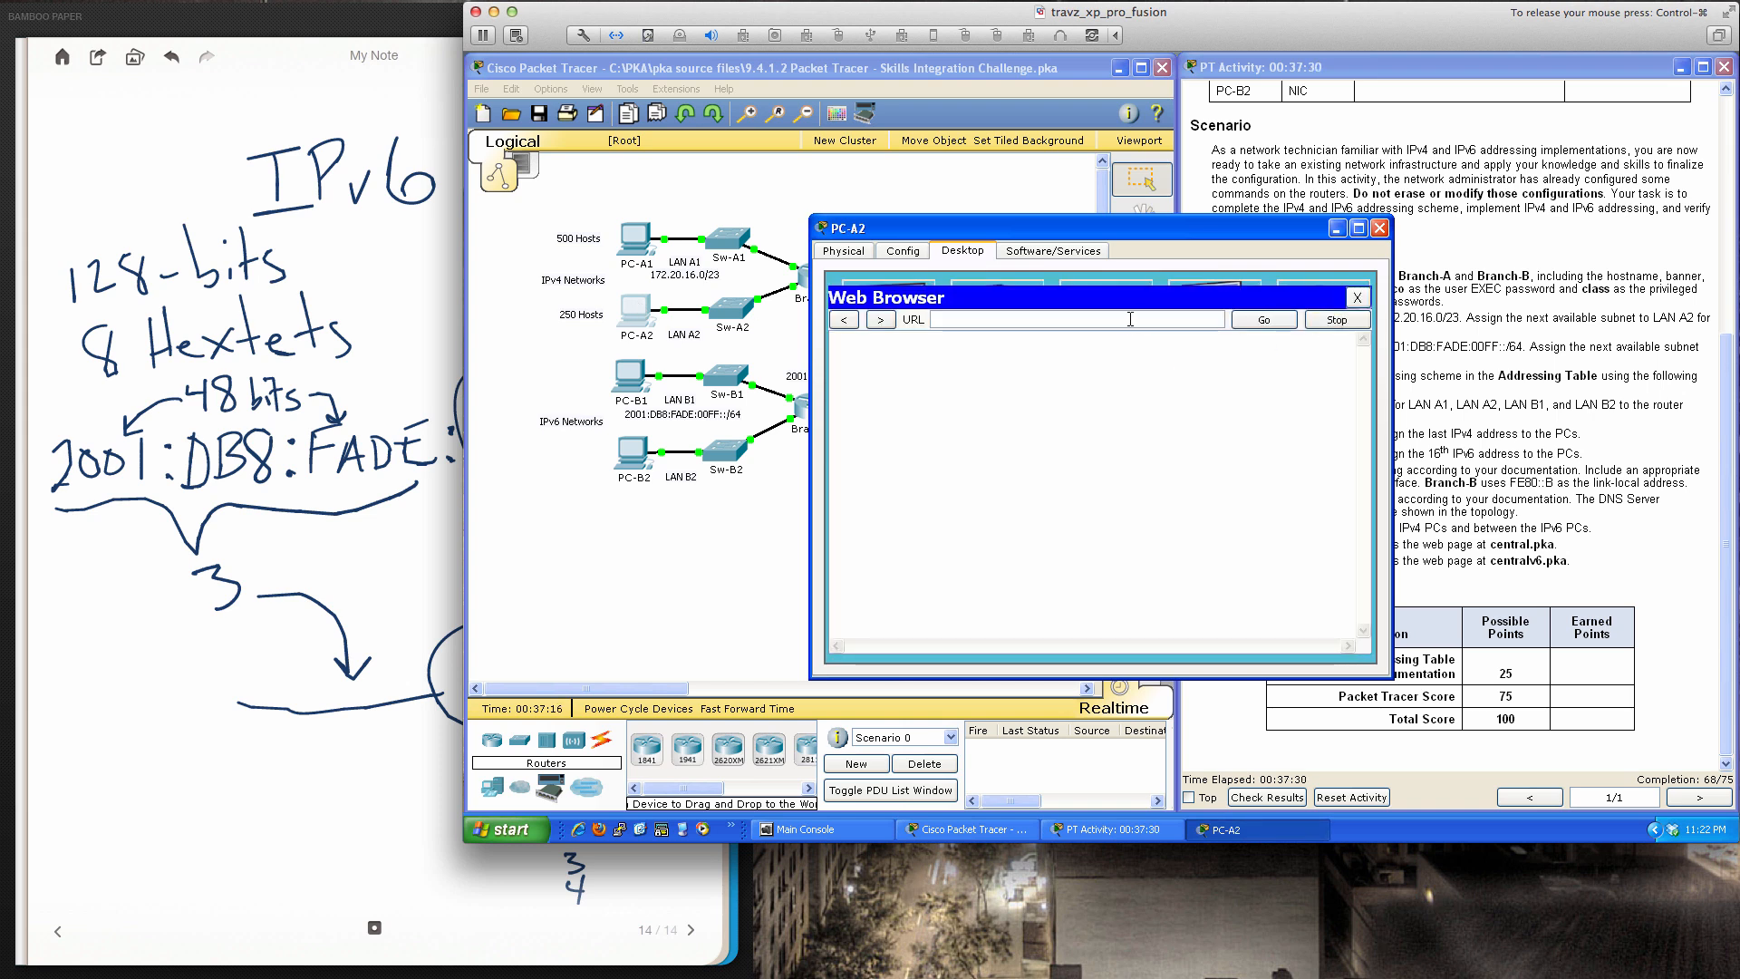
type("central.pka")
key("Return")
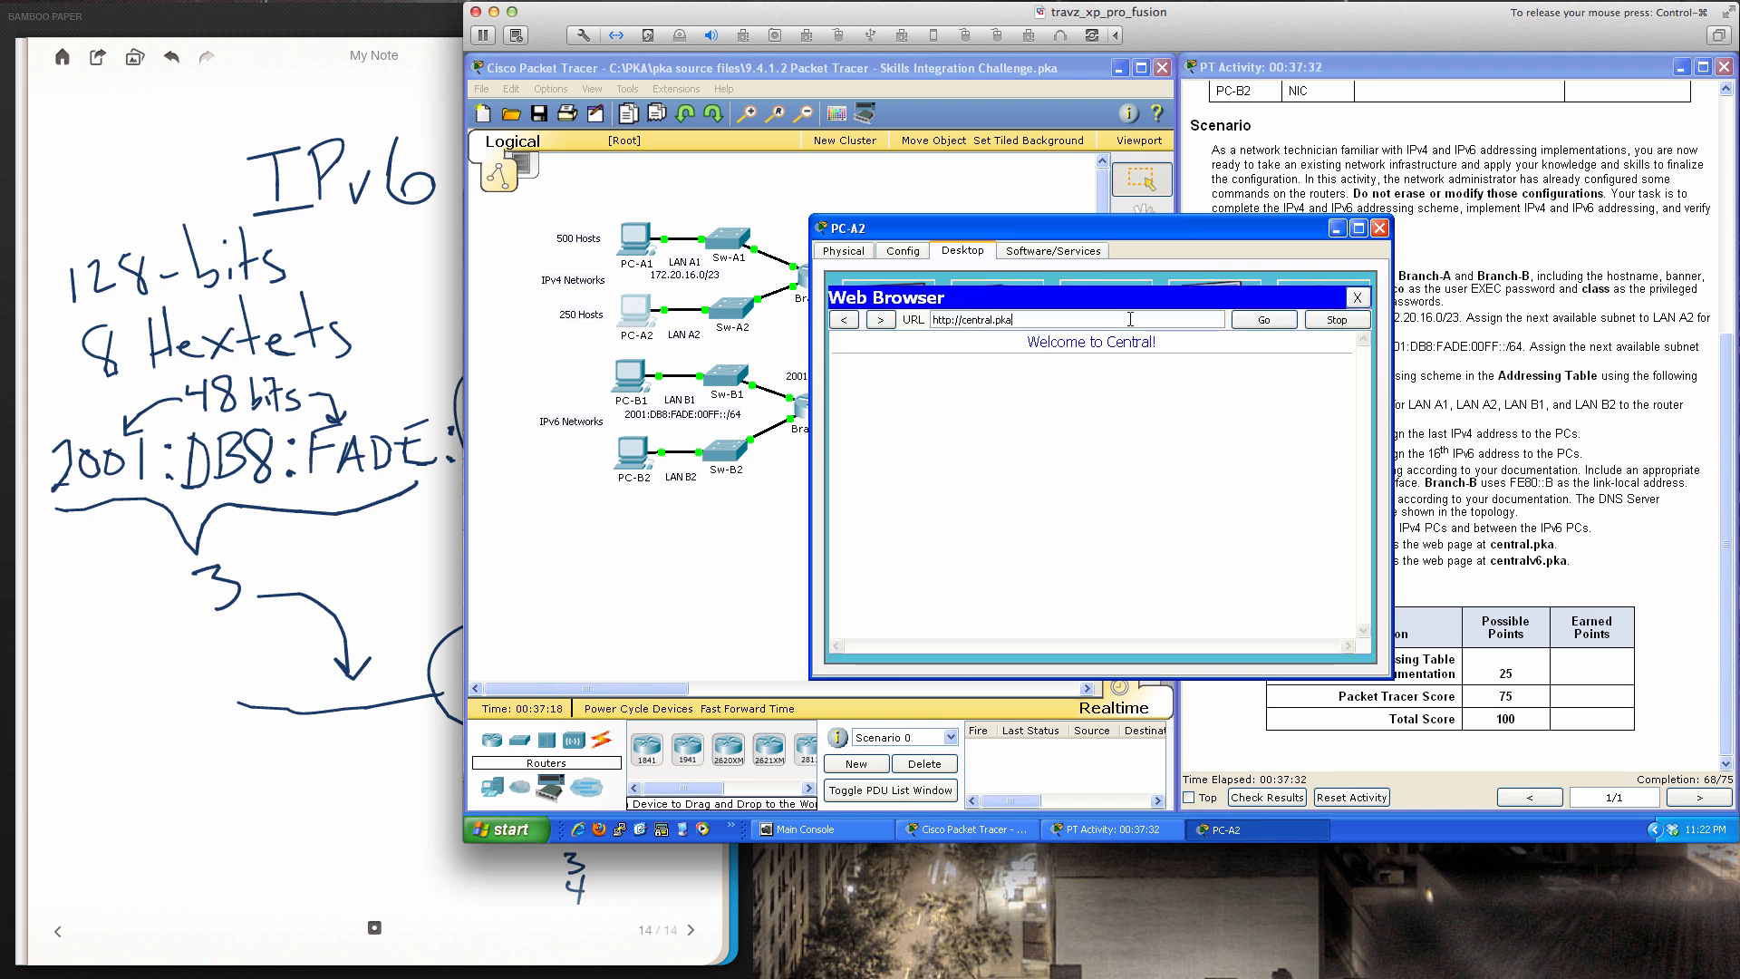
left_click(1380, 228)
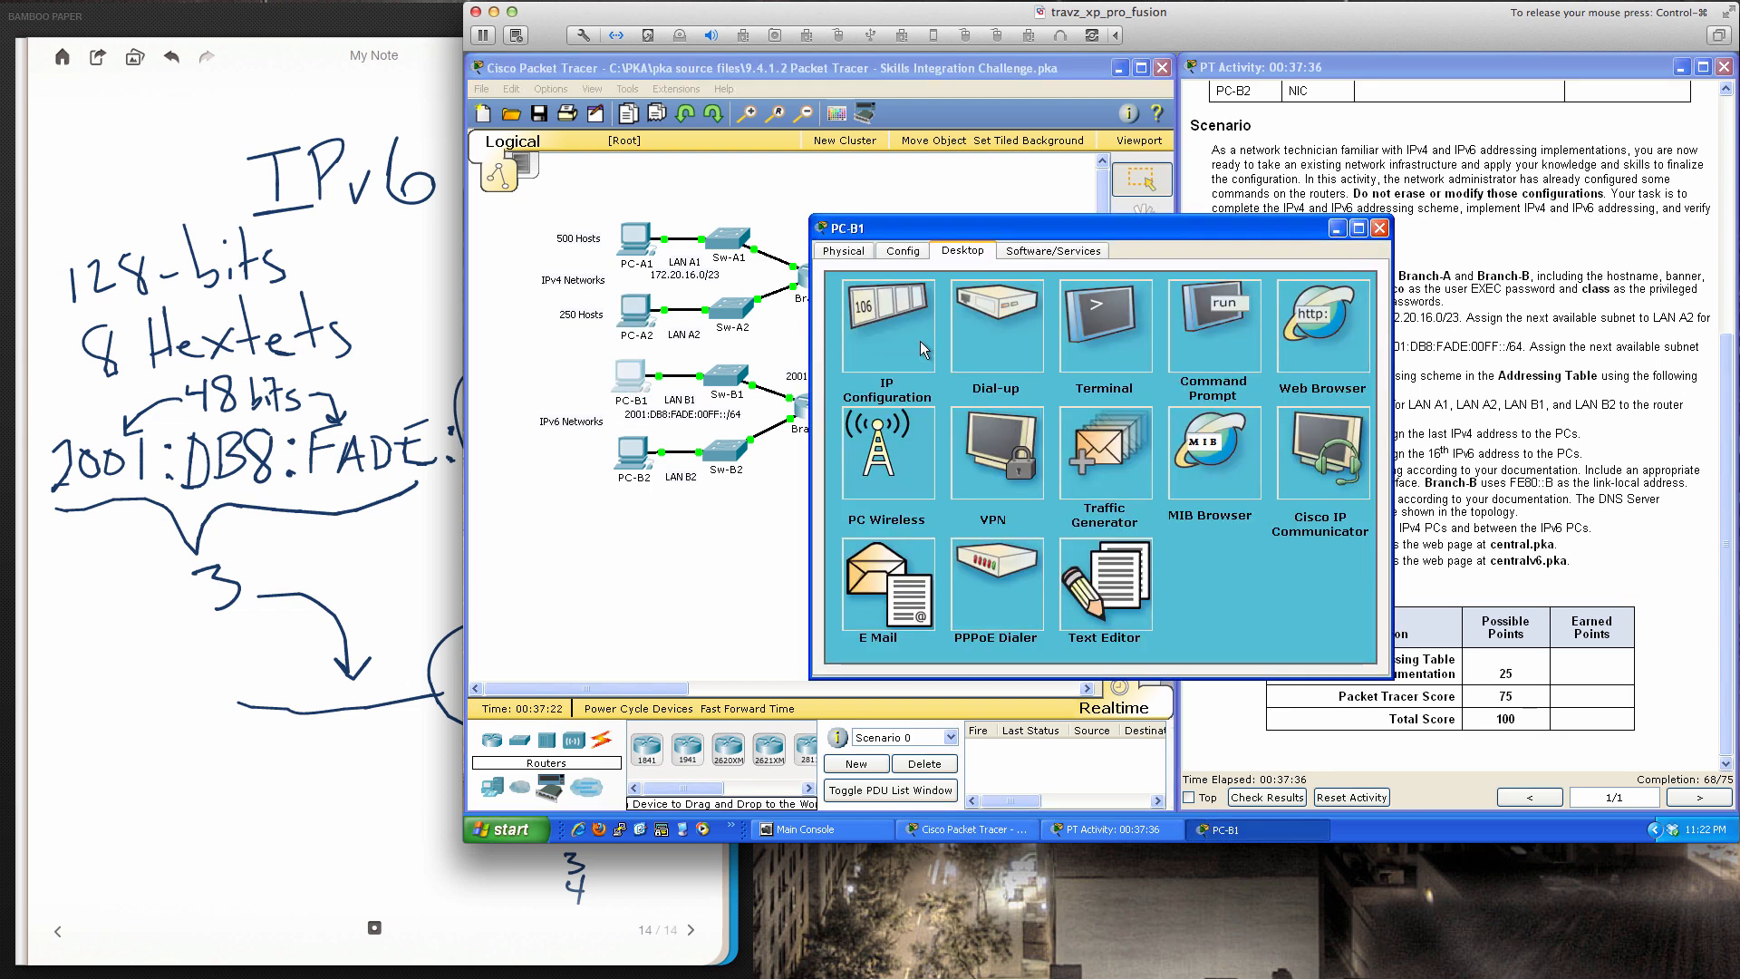
Load centralv6.pka in the web browsers of PC-B1 and PC-B2, closing each PC
left_click(1330, 319)
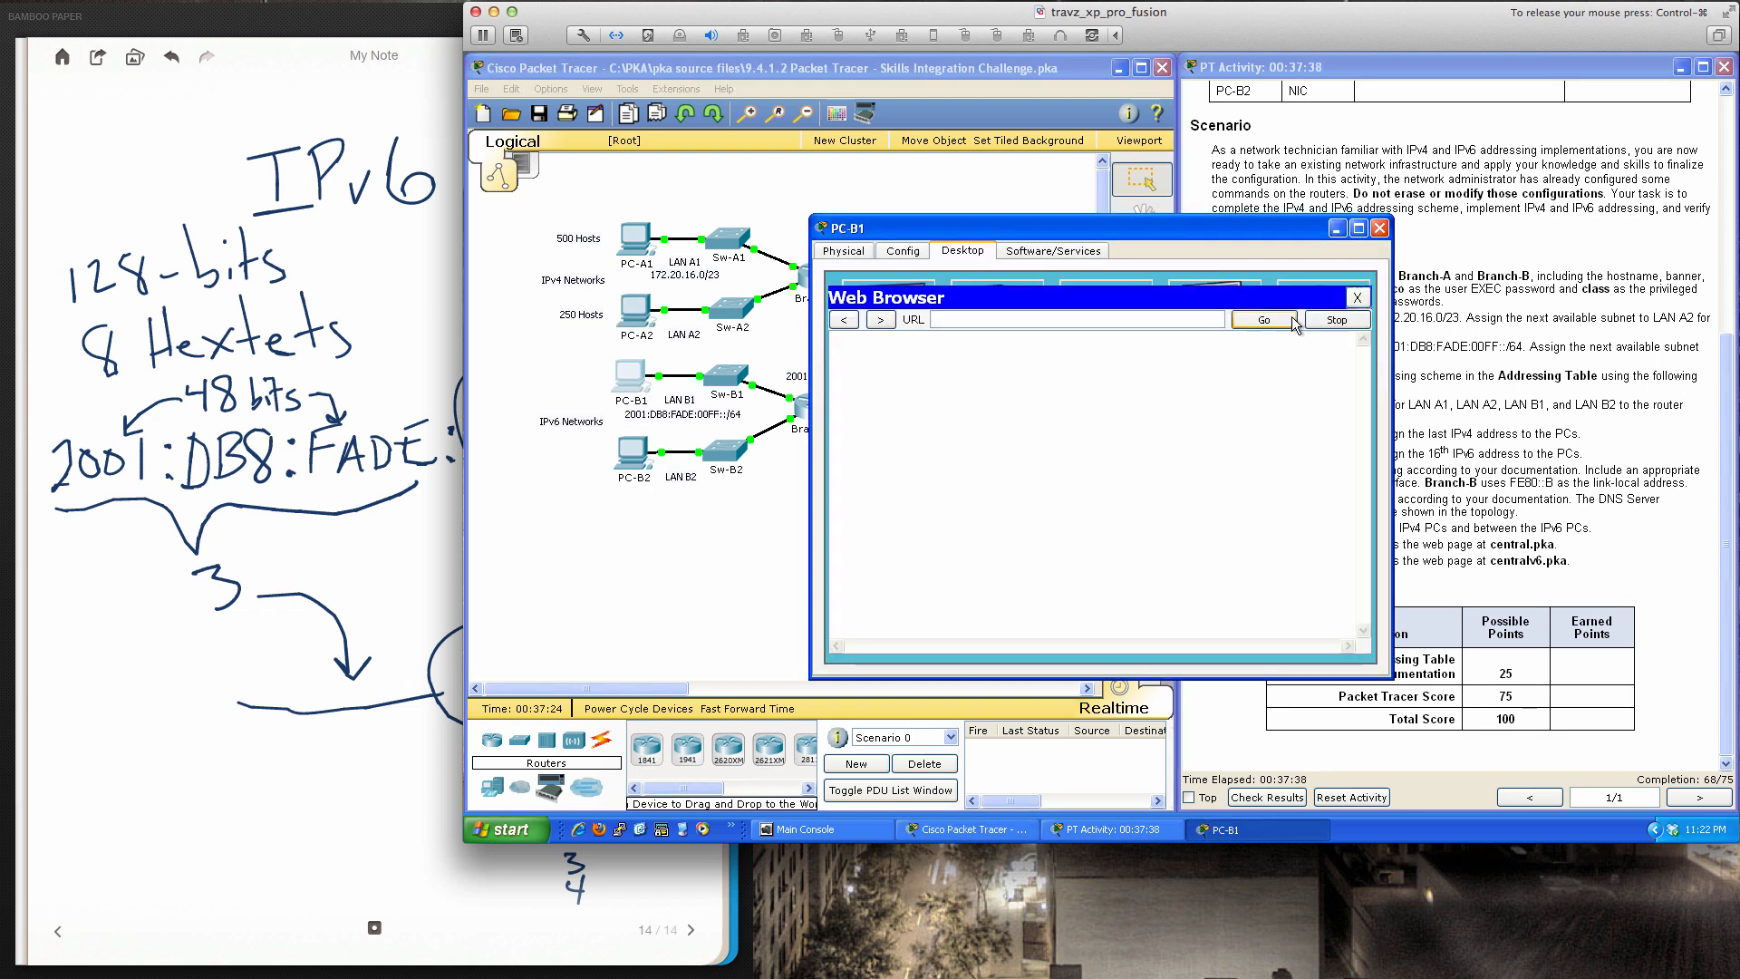
left_click(1193, 317)
type("centralv")
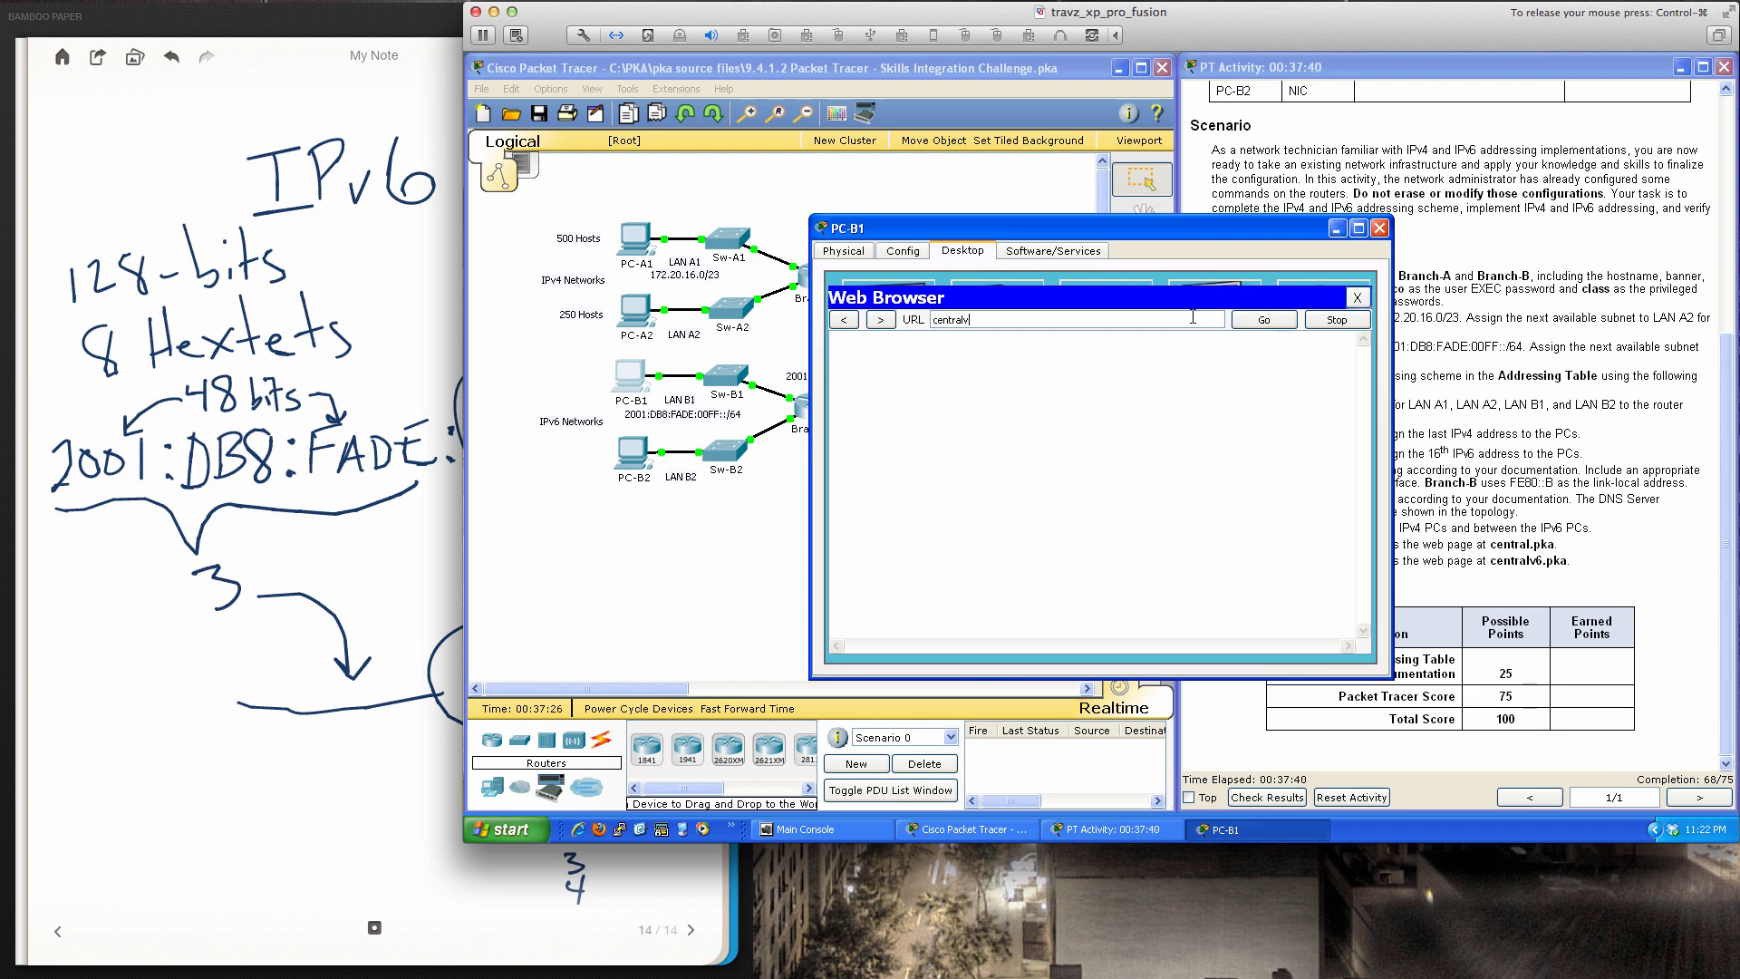
type("6.pka")
key("Return")
left_click(1379, 228)
left_click(639, 458)
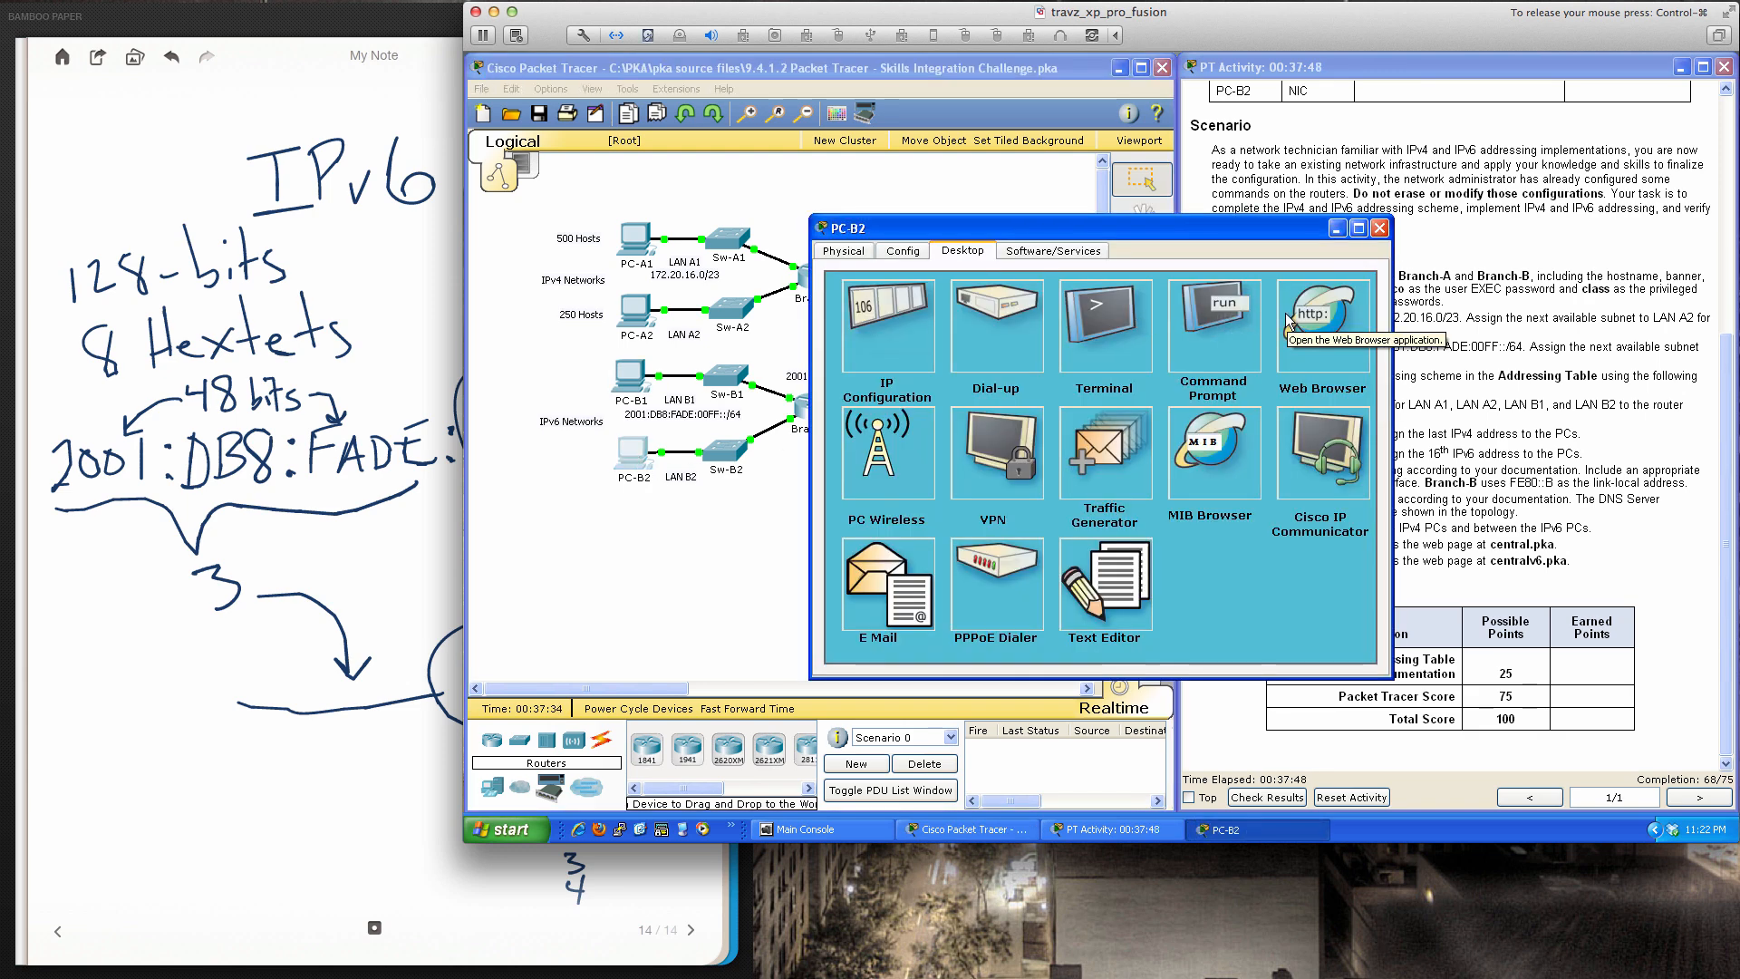
left_click(1328, 319)
left_click(1117, 317)
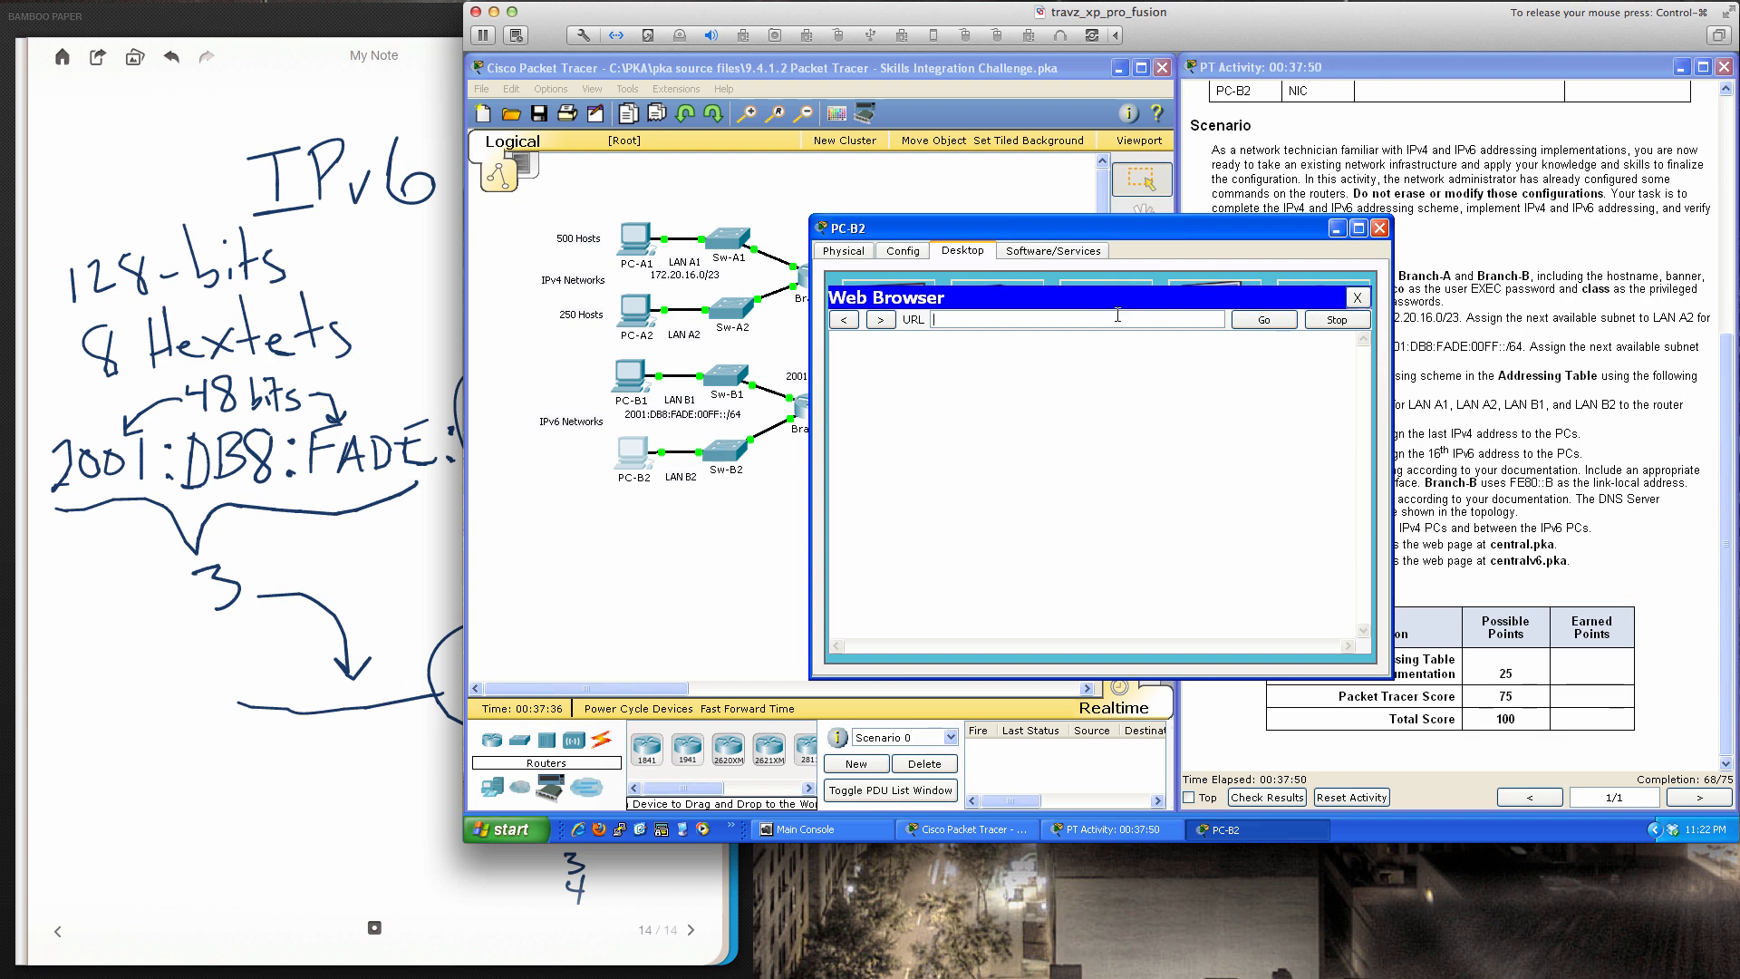
type("centralv6.pka")
key("Return")
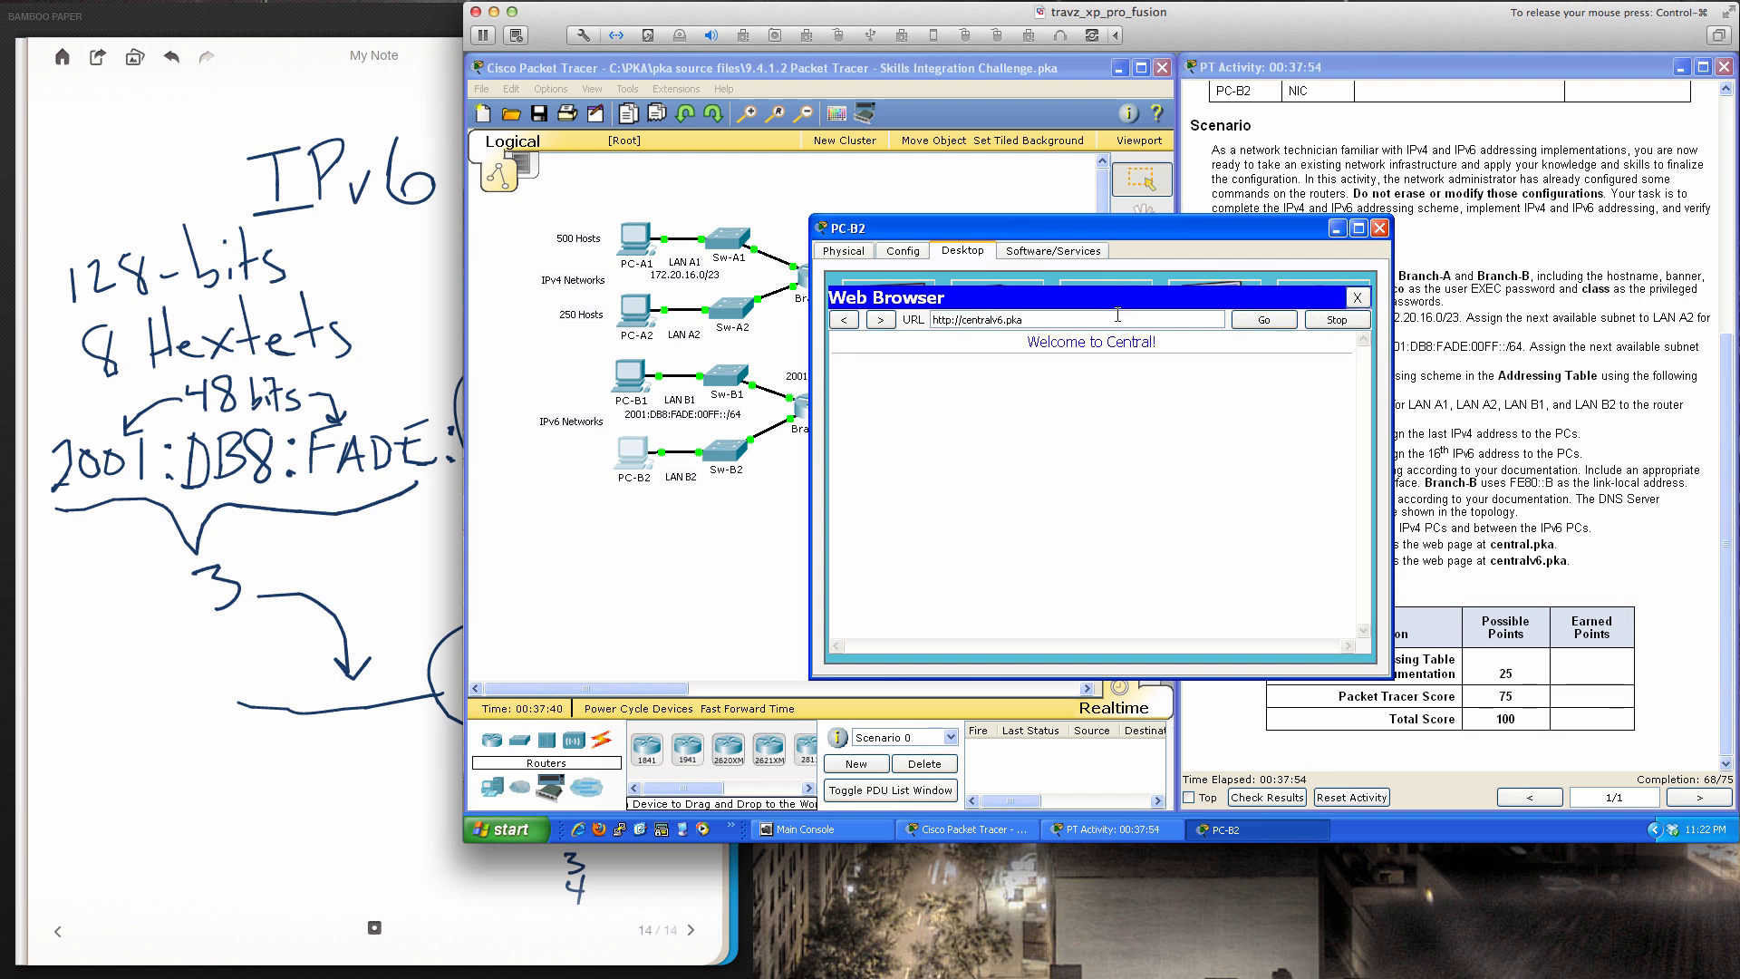
left_click(1379, 228)
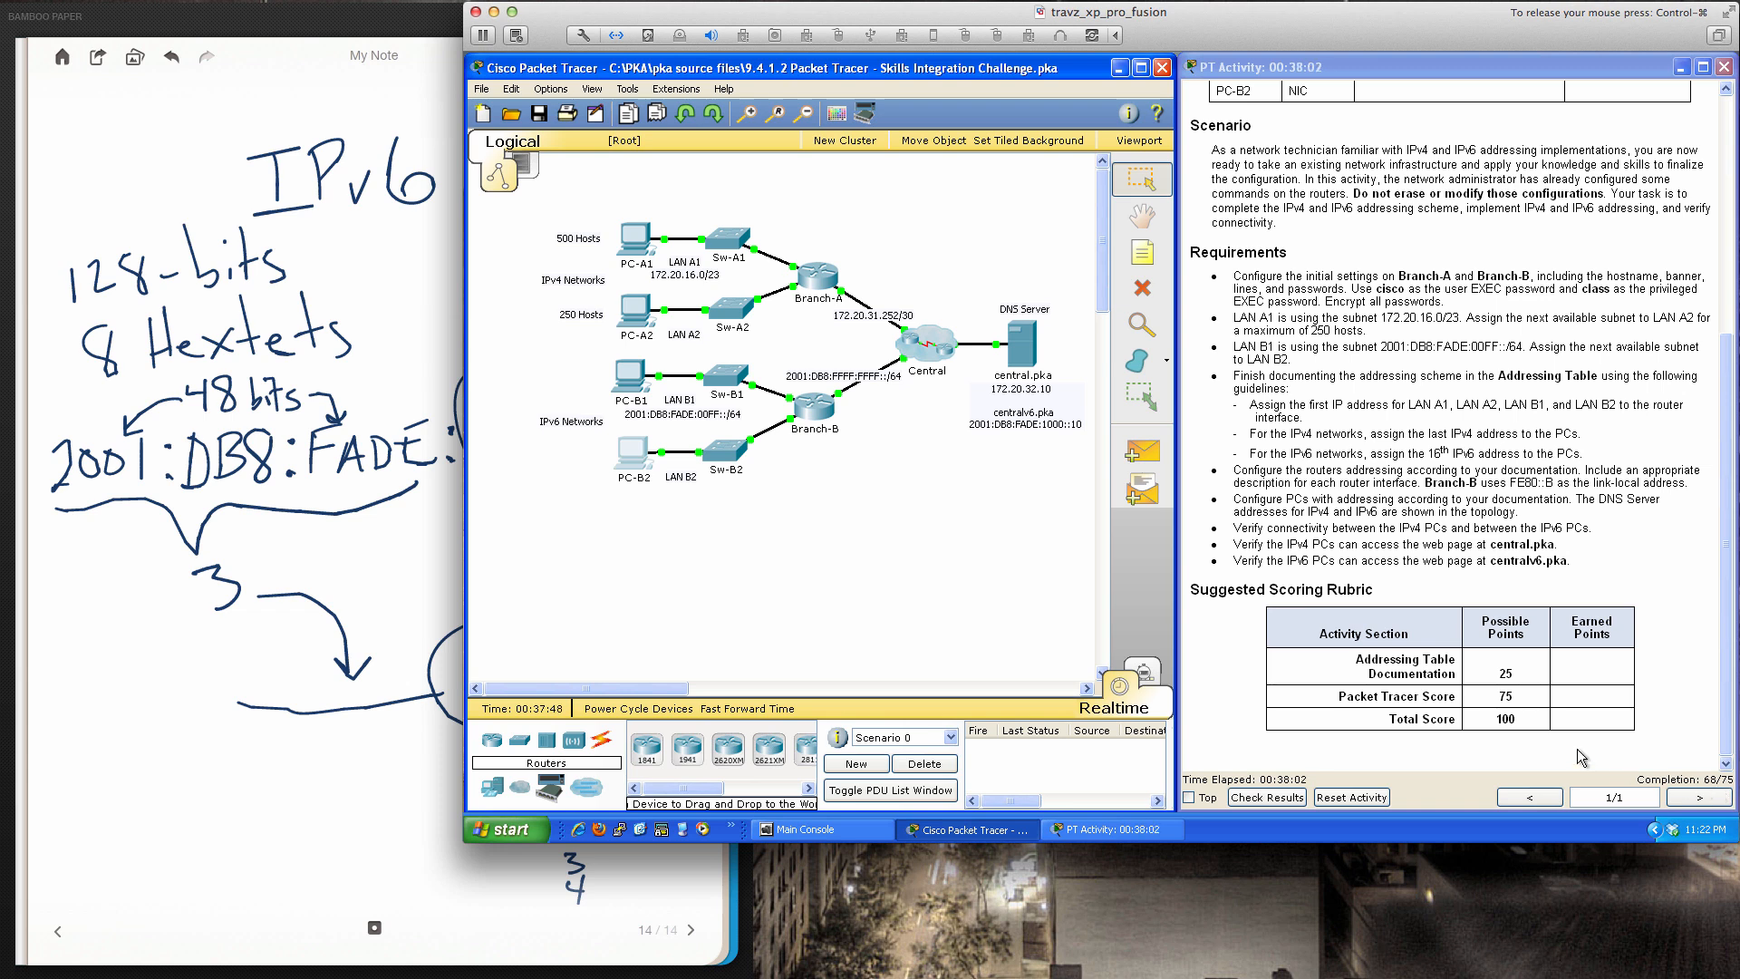
left_click(1258, 796)
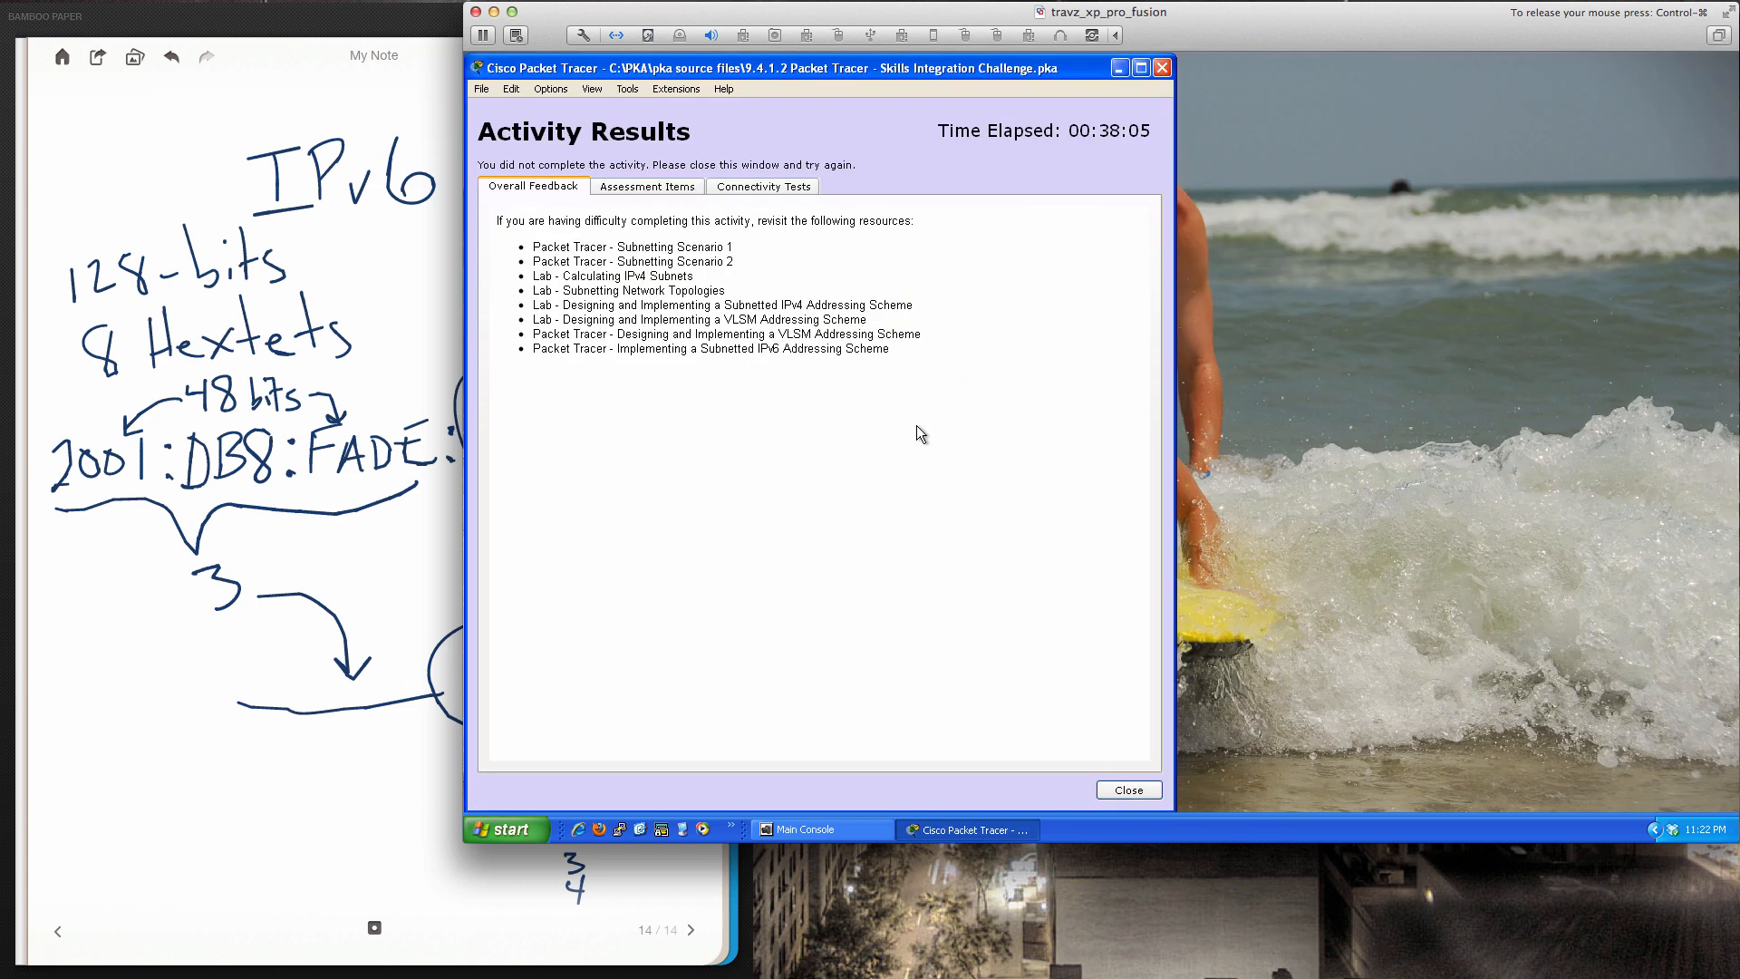
left_click(669, 189)
scroll(716, 444, "down", 1)
scroll(714, 447, "down", 1)
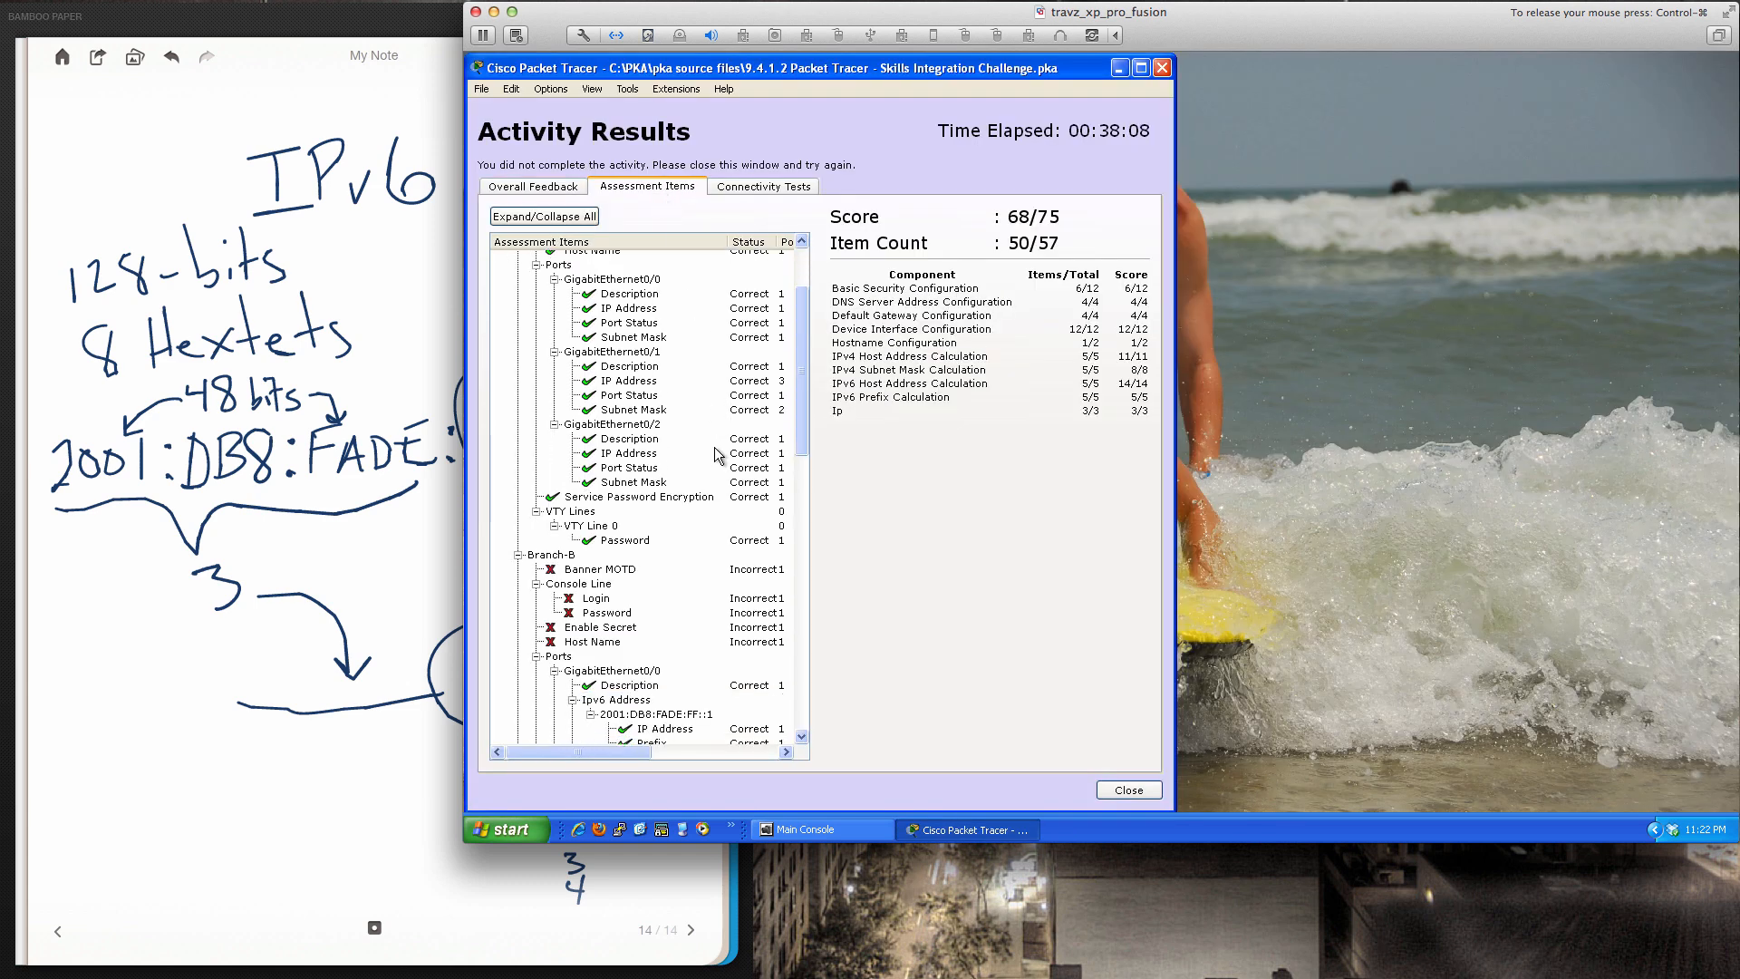
scroll(714, 447, "down", 2)
scroll(714, 448, "down", 2)
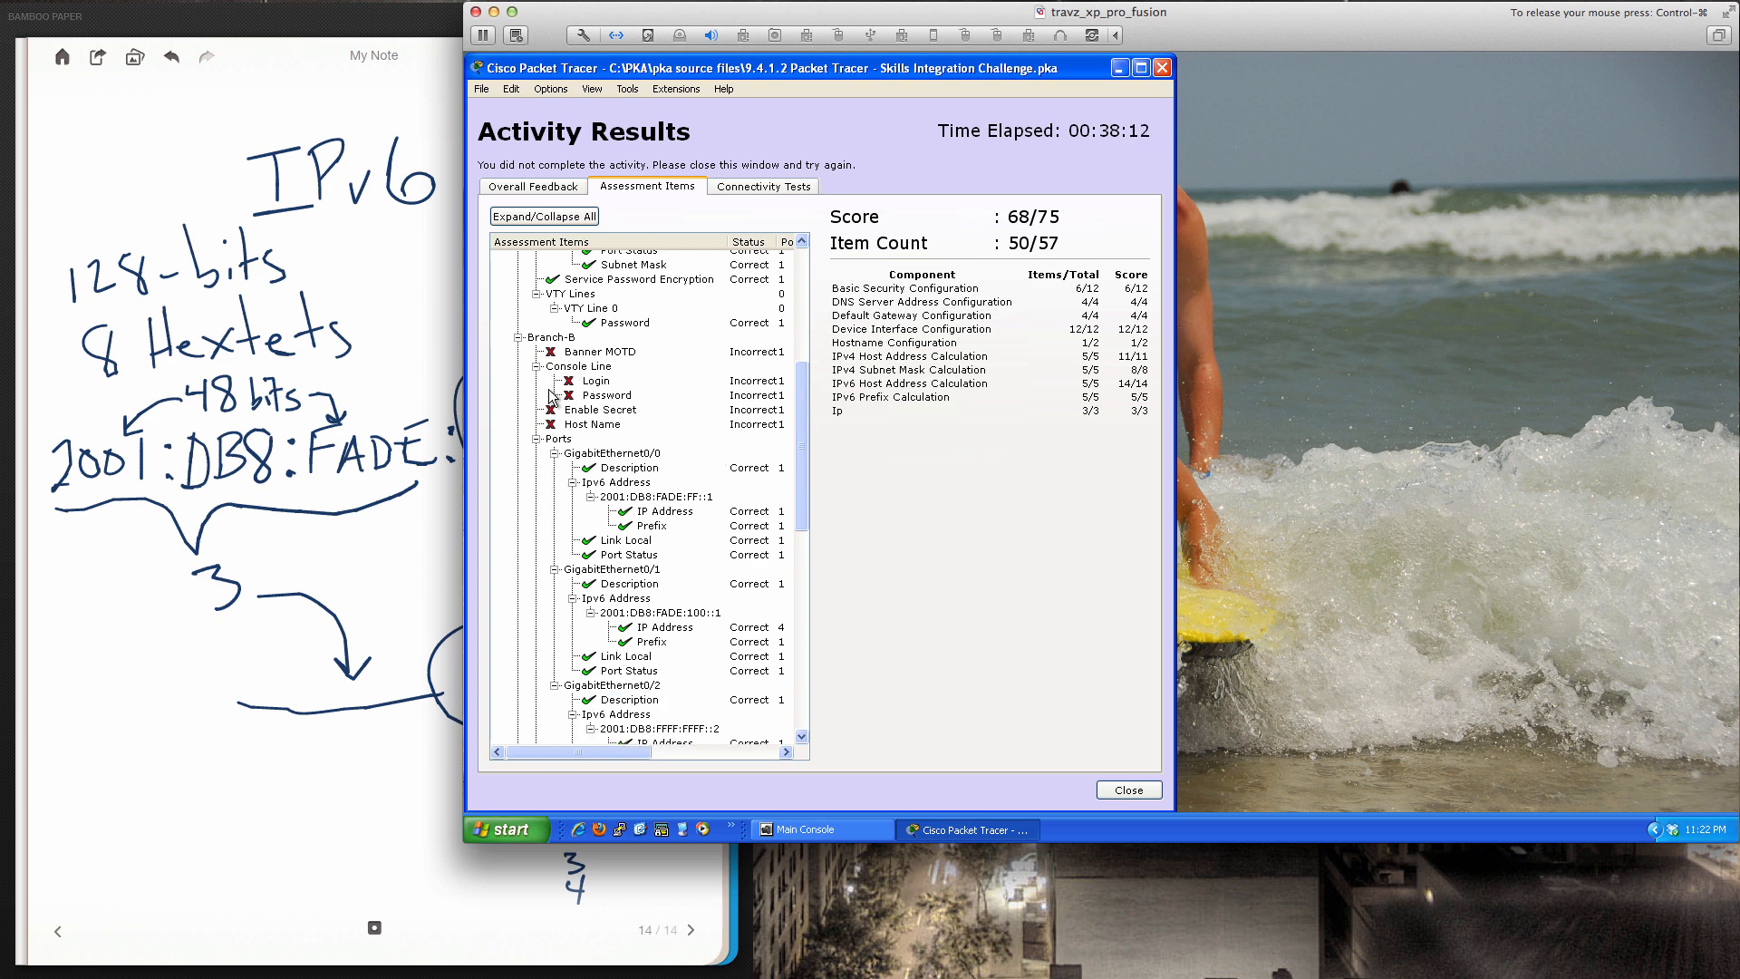
scroll(622, 450, "down", 5)
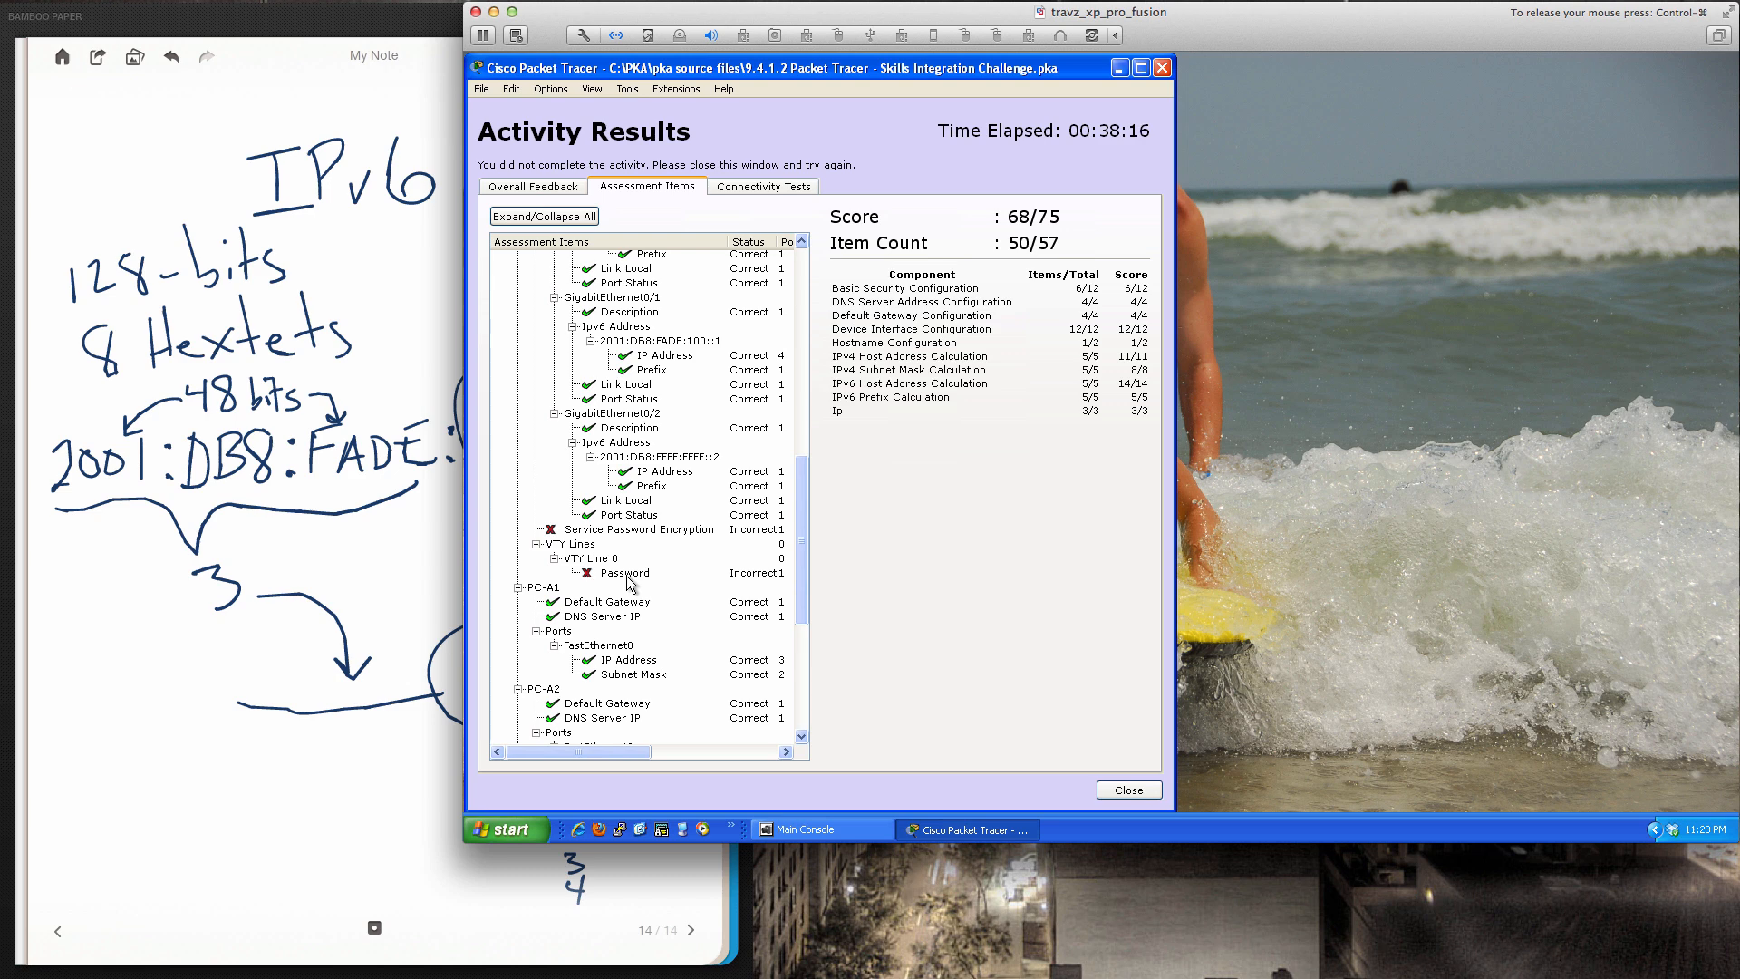
scroll(632, 583, "down", 4)
scroll(631, 583, "up", 2)
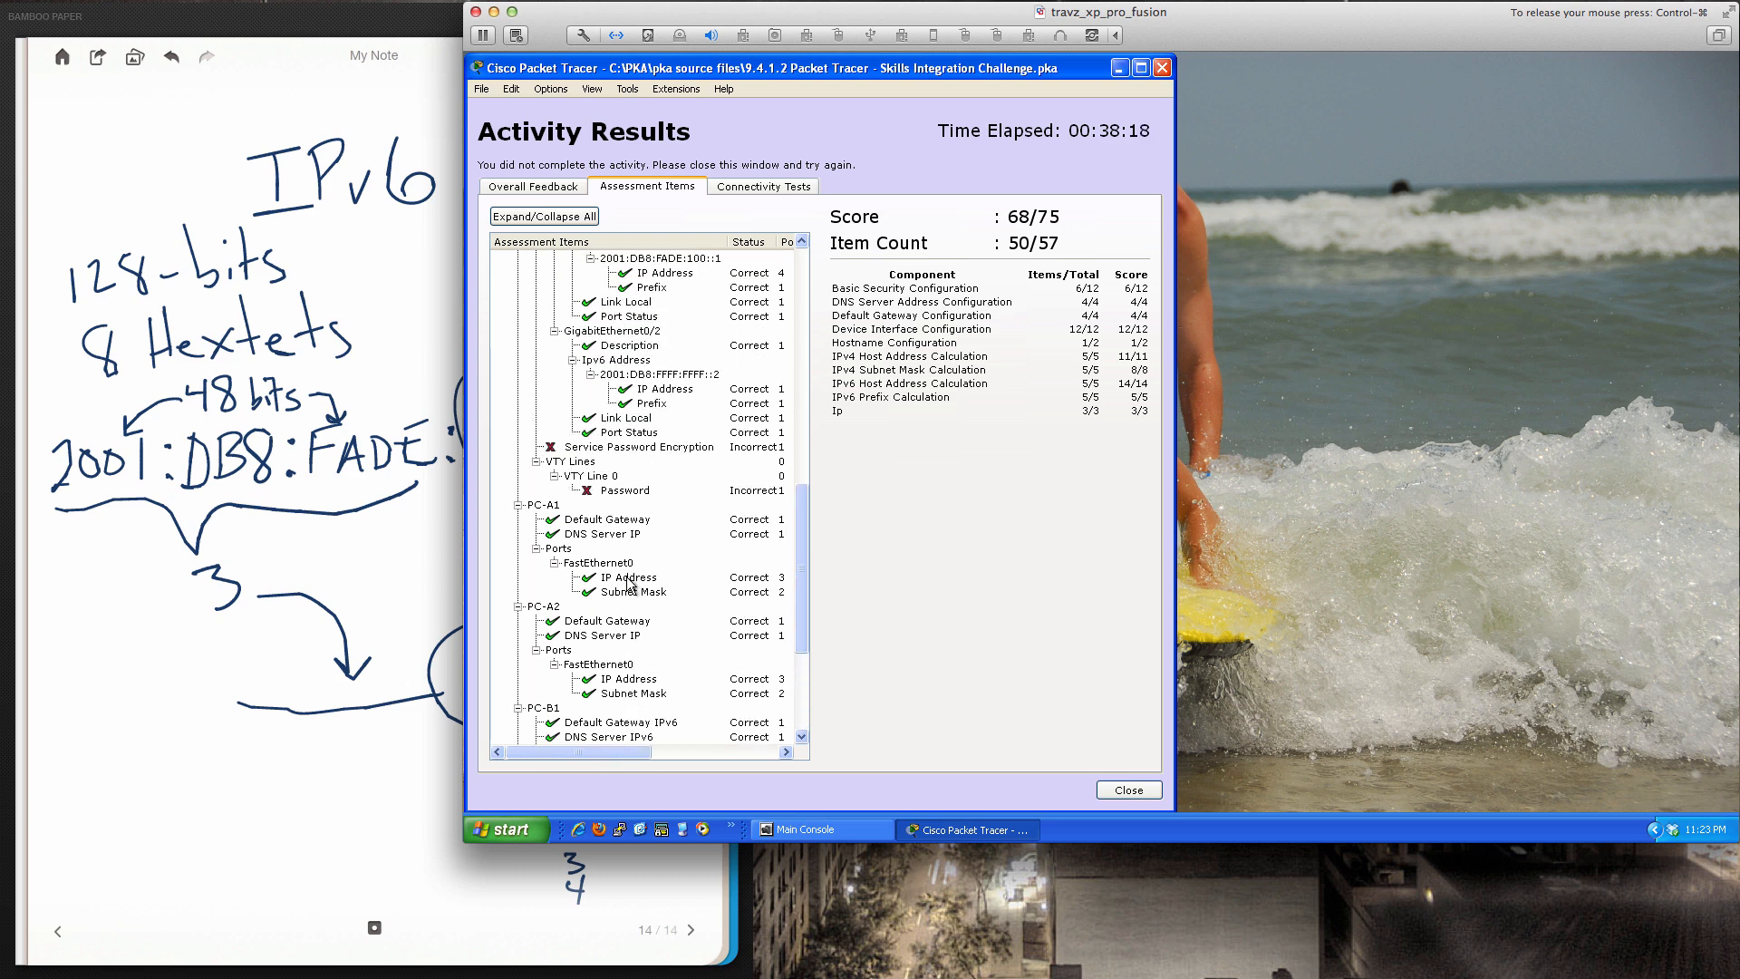
scroll(629, 585, "up", 10)
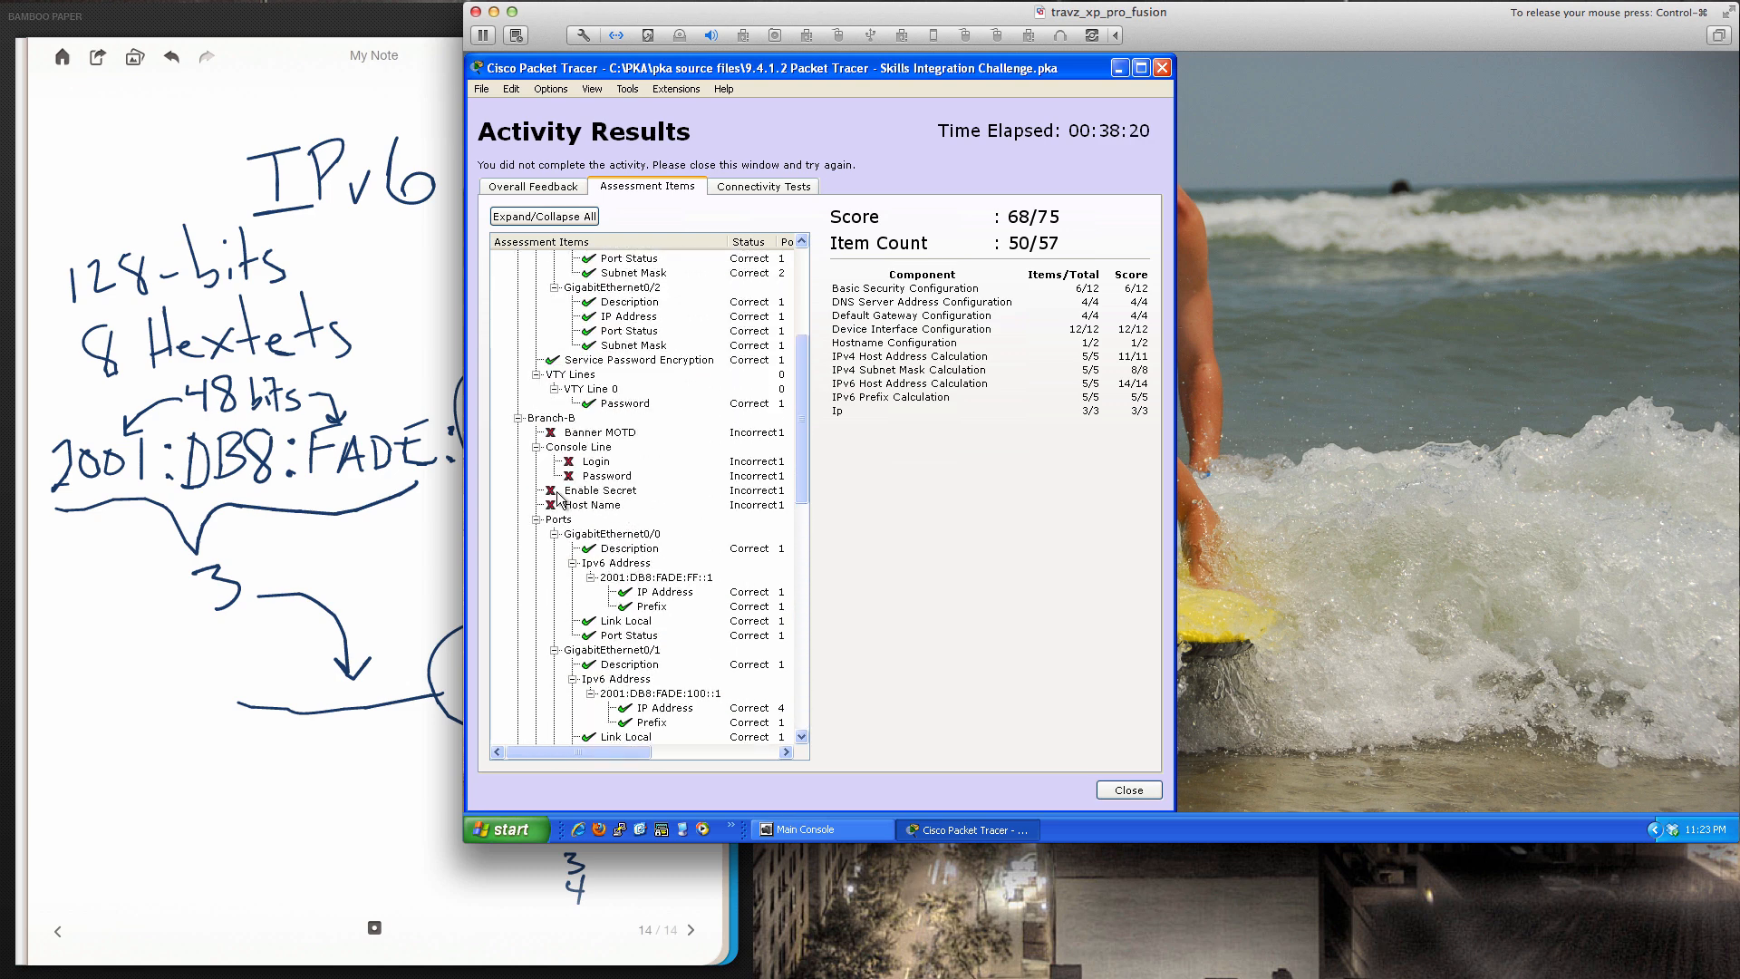
scroll(645, 438, "up", 1)
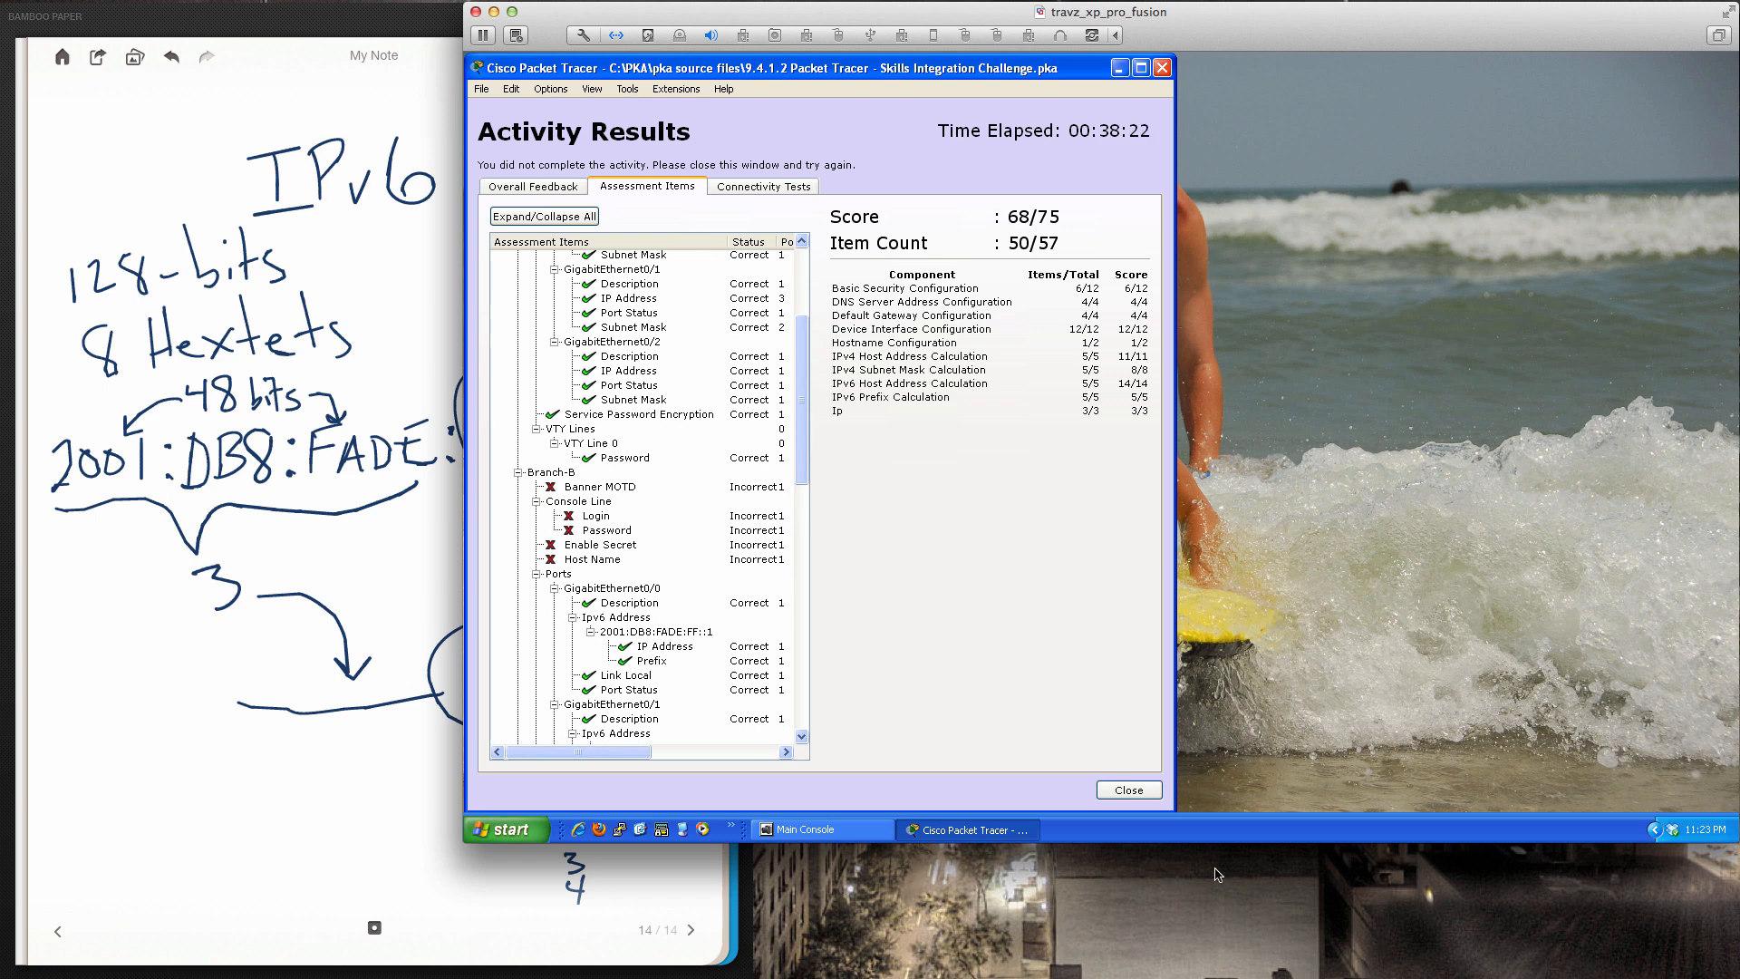
left_click(1145, 790)
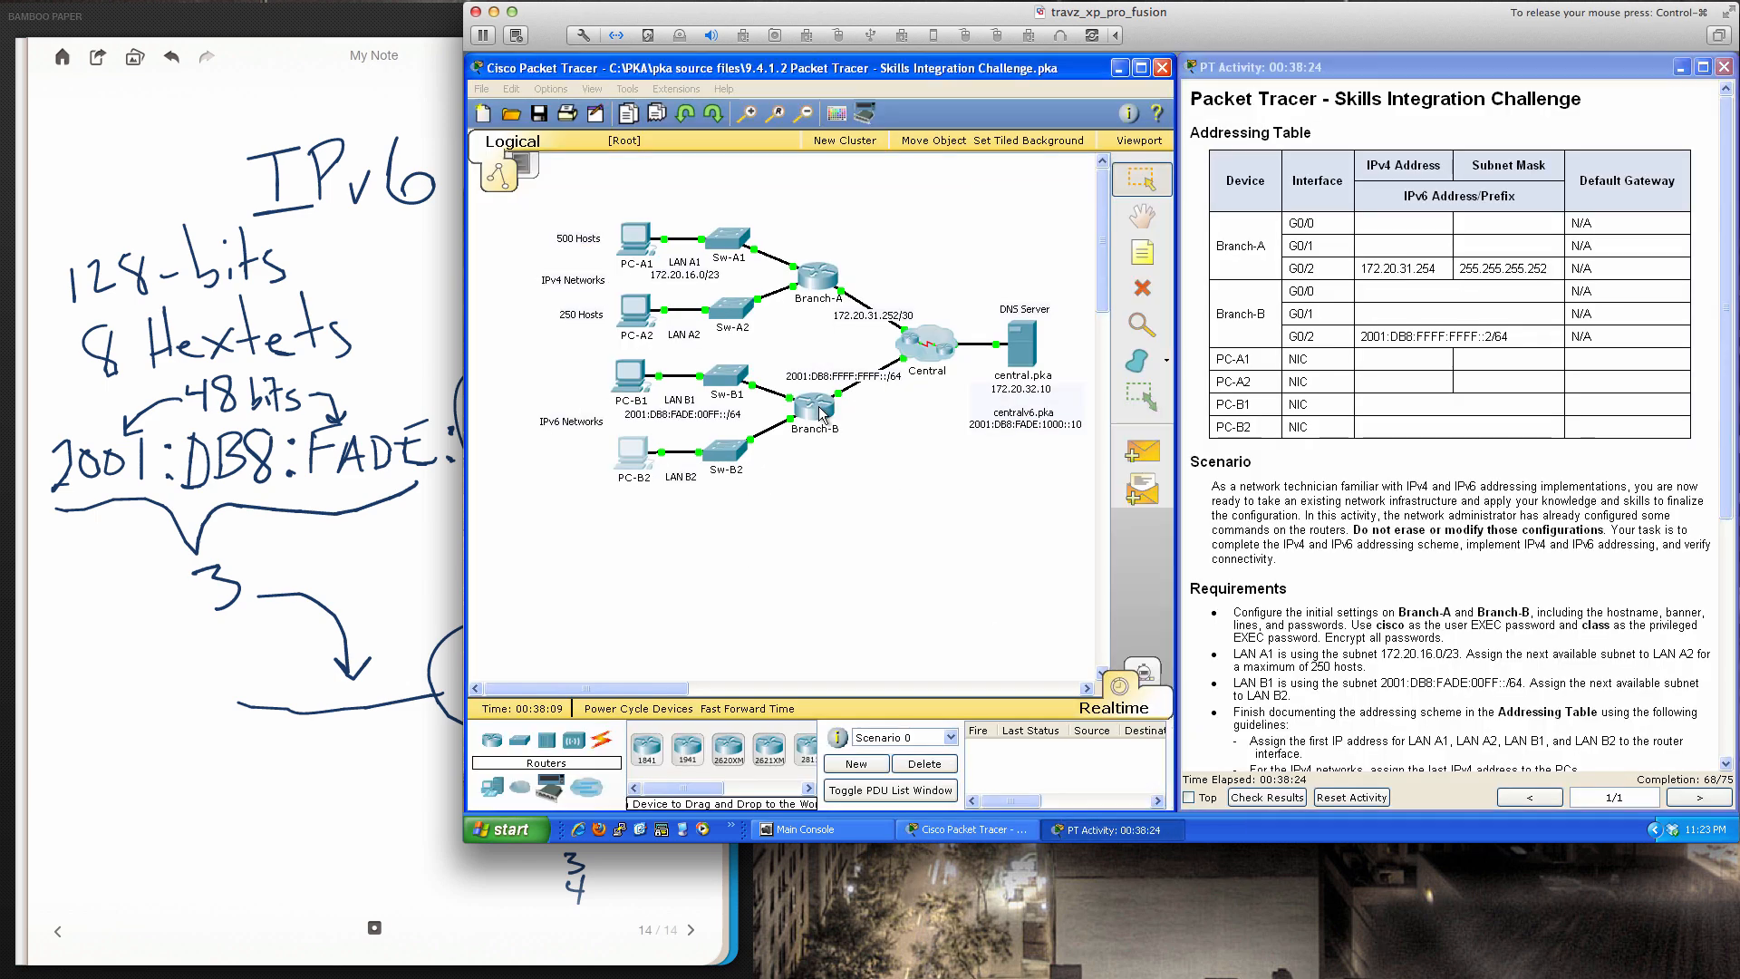
On Branch-B's console, enter global configuration and set the hostname to Branch-B
left_click(821, 412)
left_click_drag(961, 224, 822, 303)
key("Return")
key("Return")
key("Return")
key("Return")
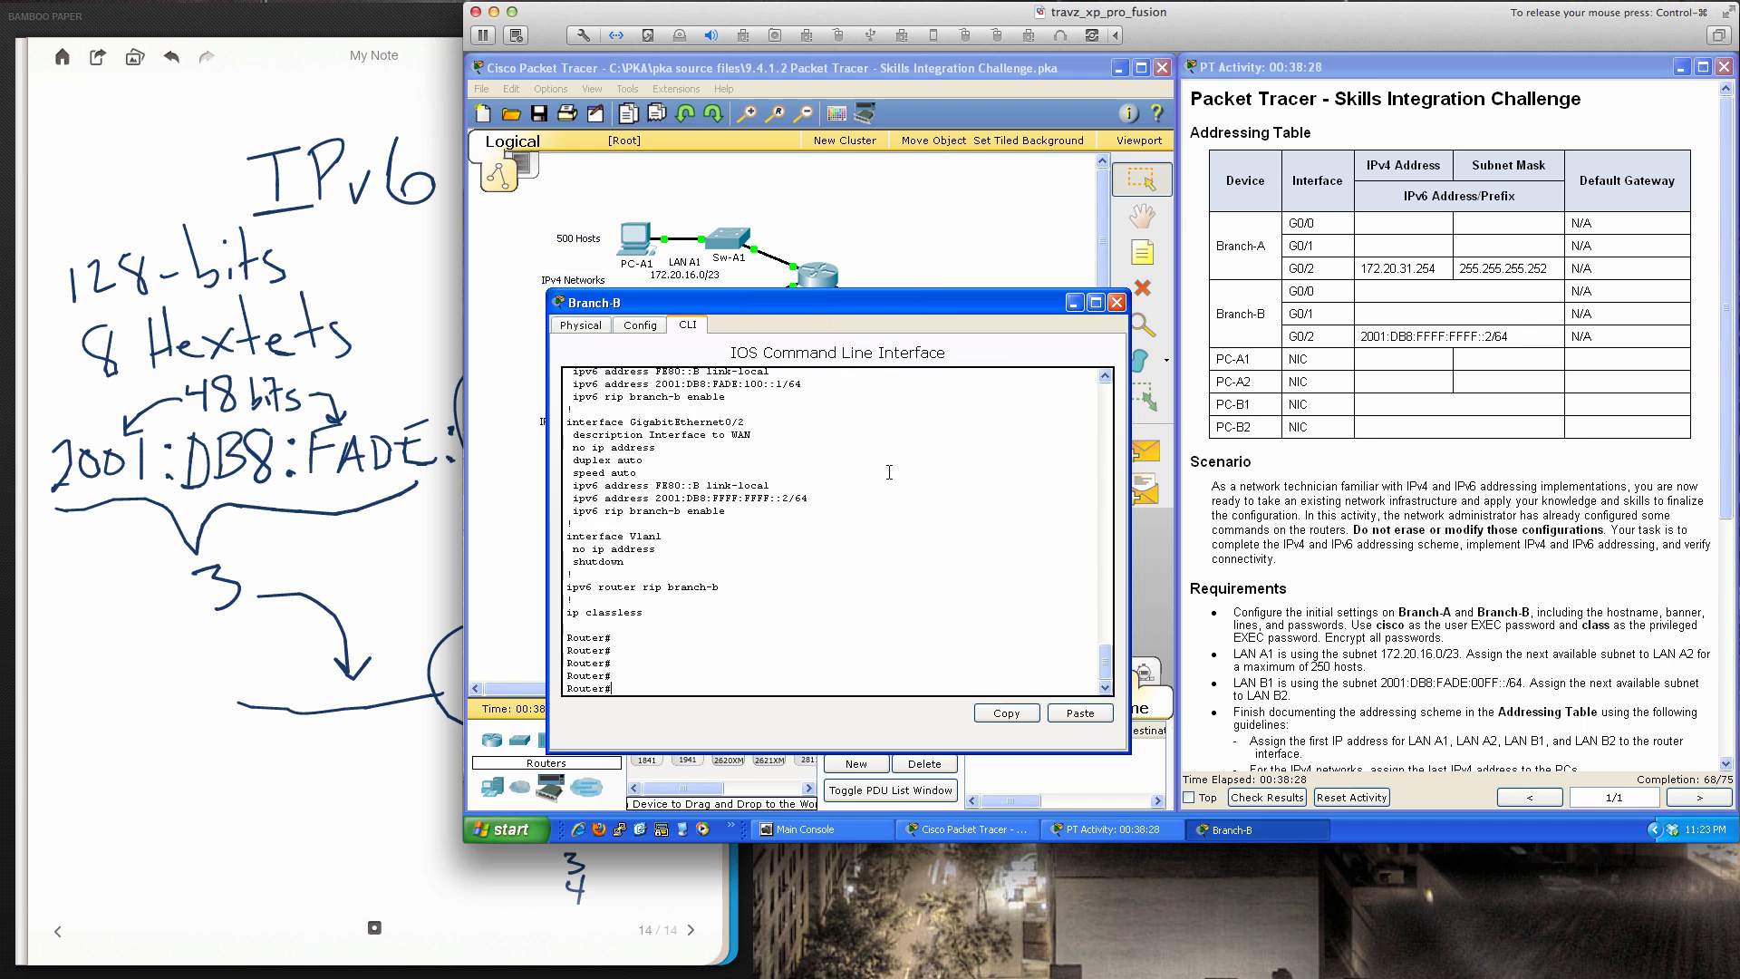
type("conf t")
key("Return")
type("host")
key("Tab")
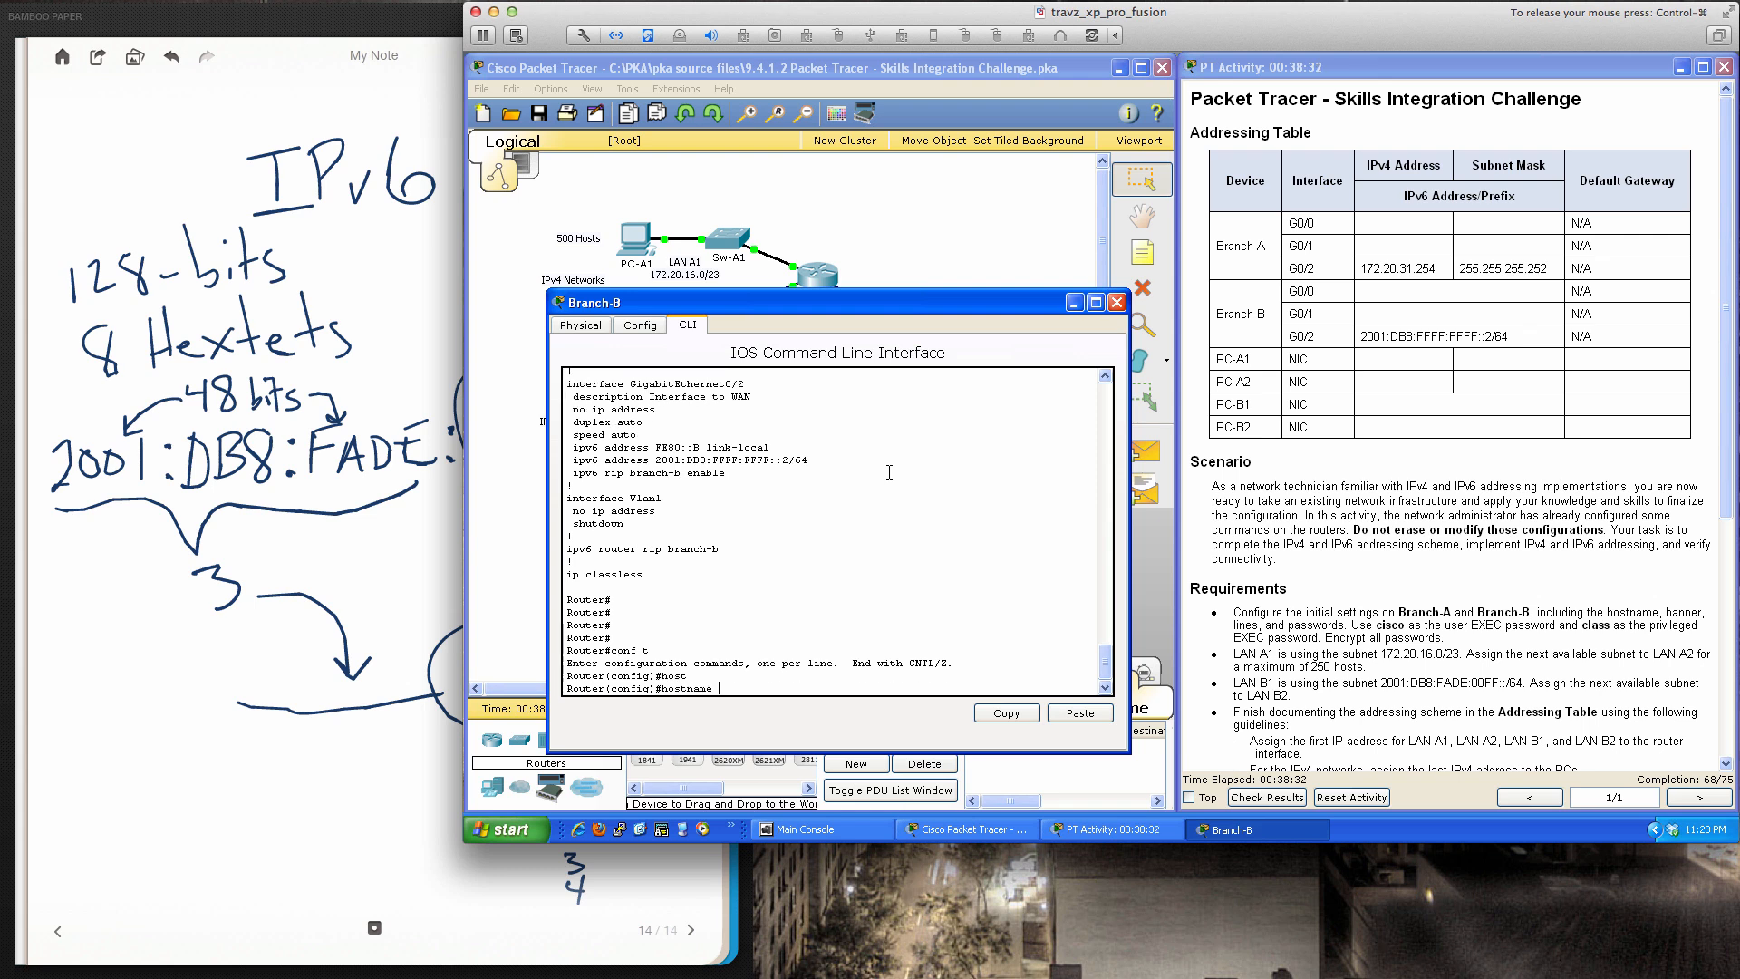
type("Branch-B")
key("Return")
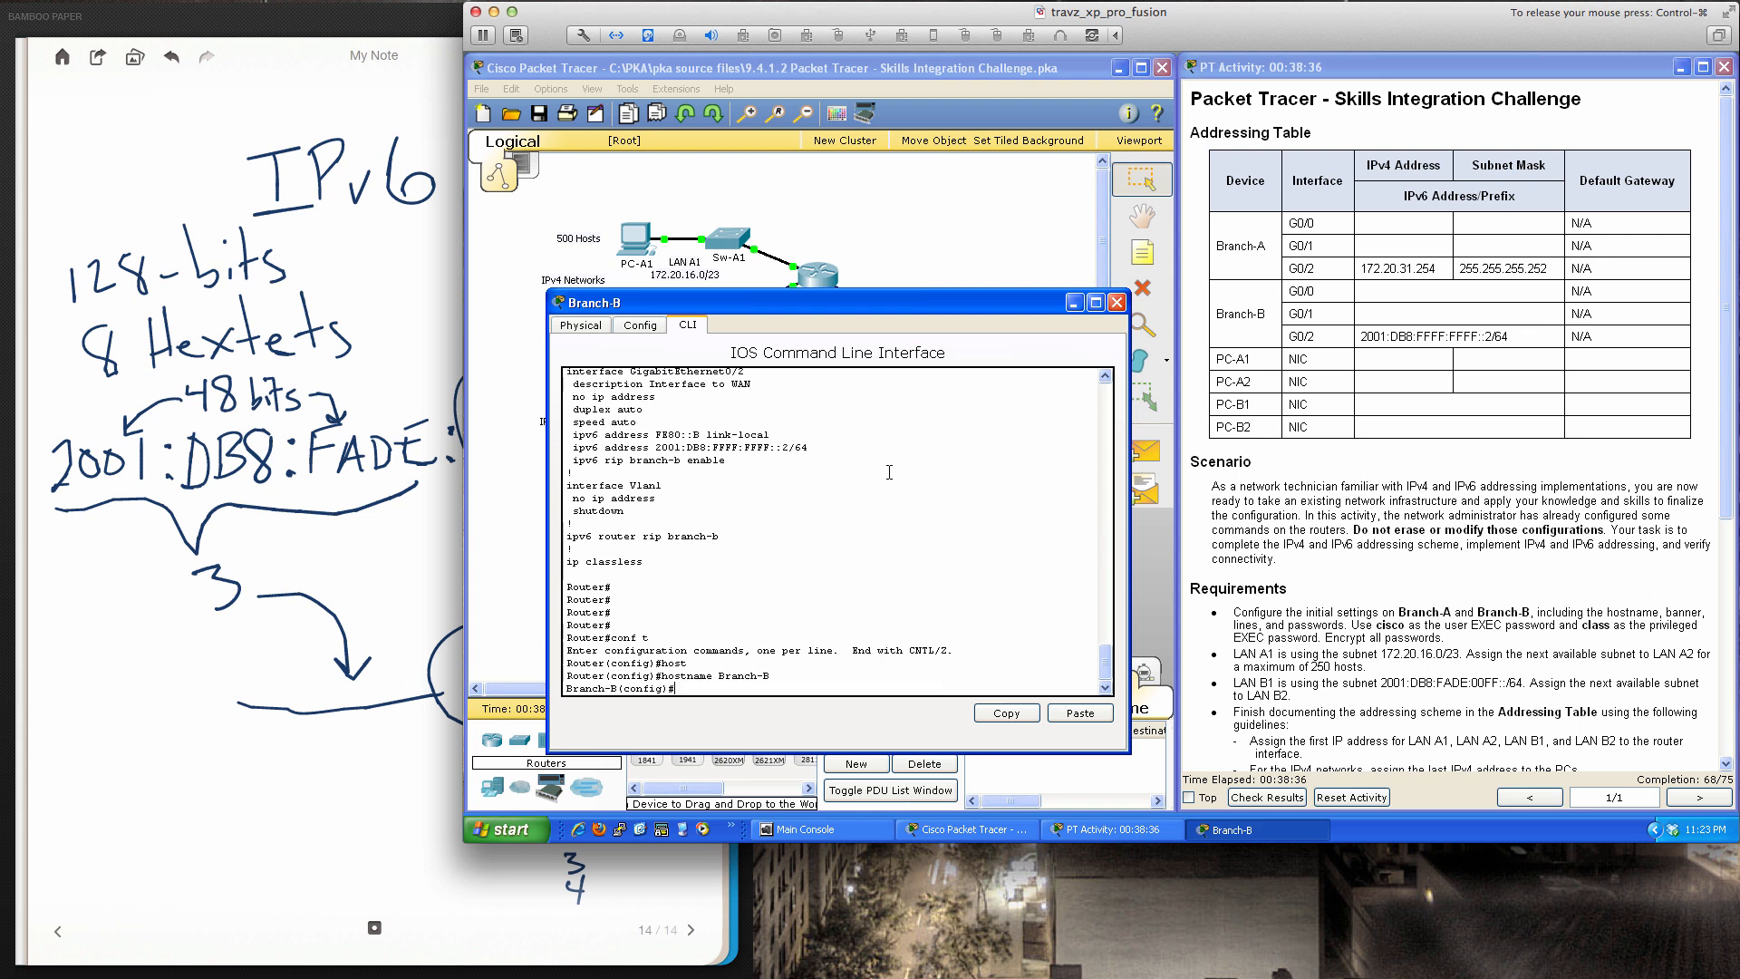
Set the MOTD banner 'This is my banner message...welcome!!!' using $ as delimiter
key("Return")
key("Return")
key("Return")
key("Return")
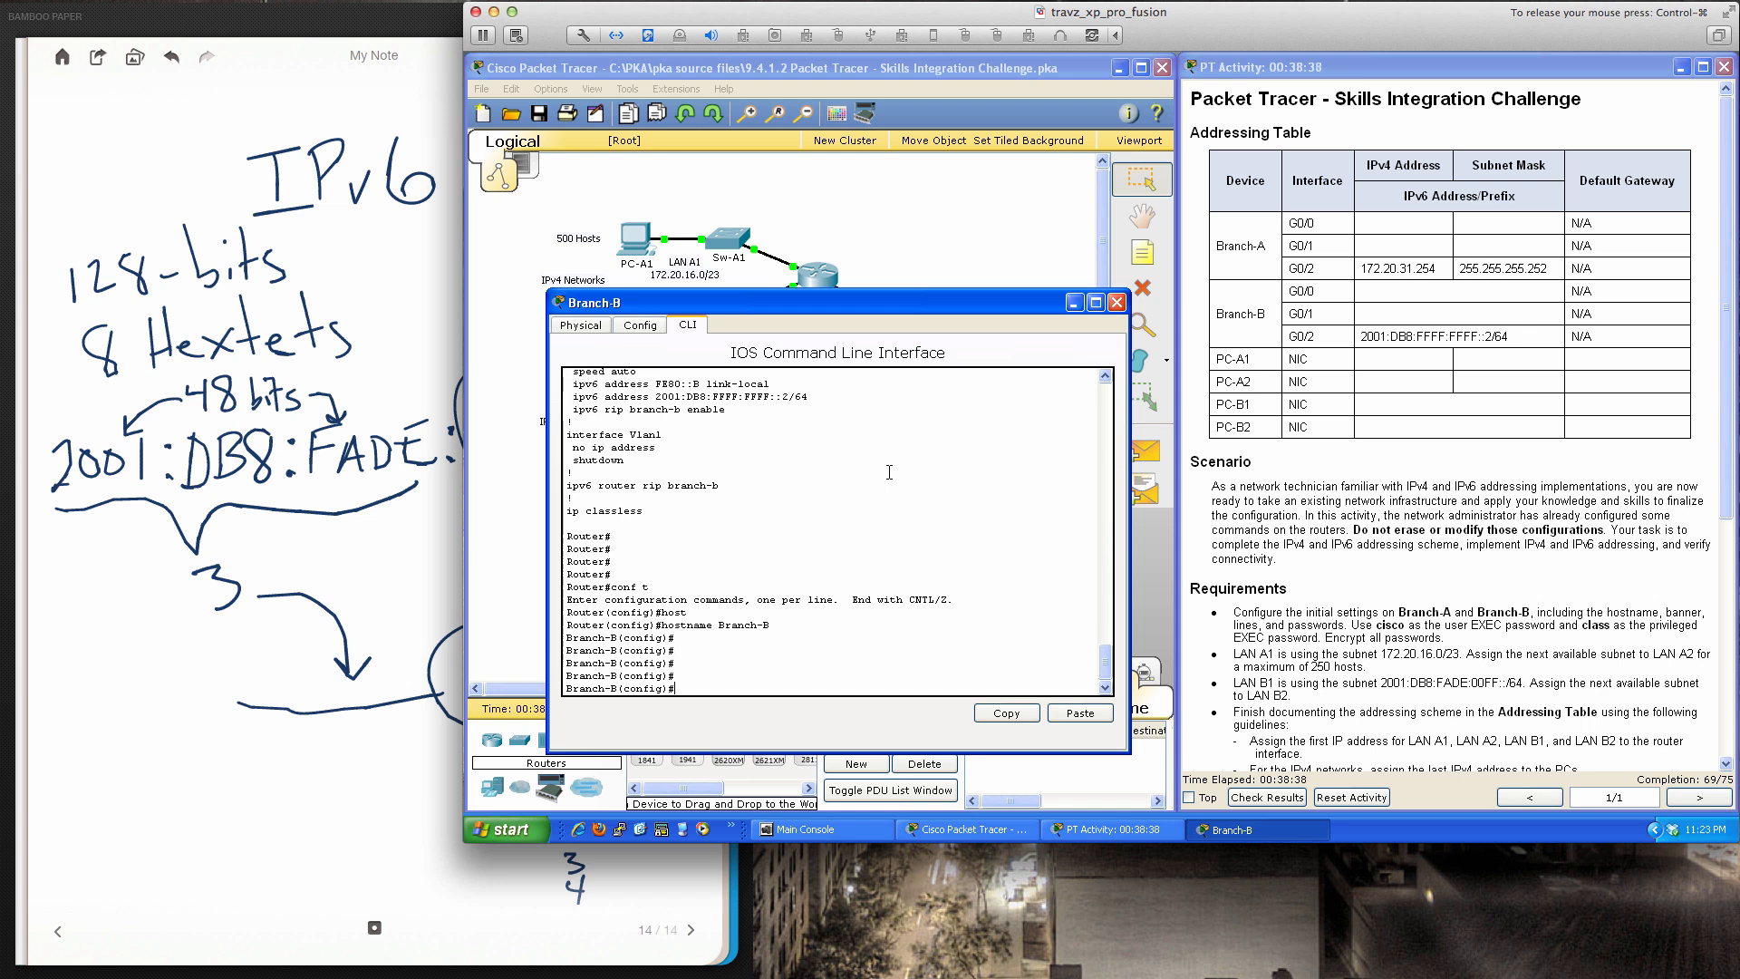
type("banner motd $")
key("Return")
type("T")
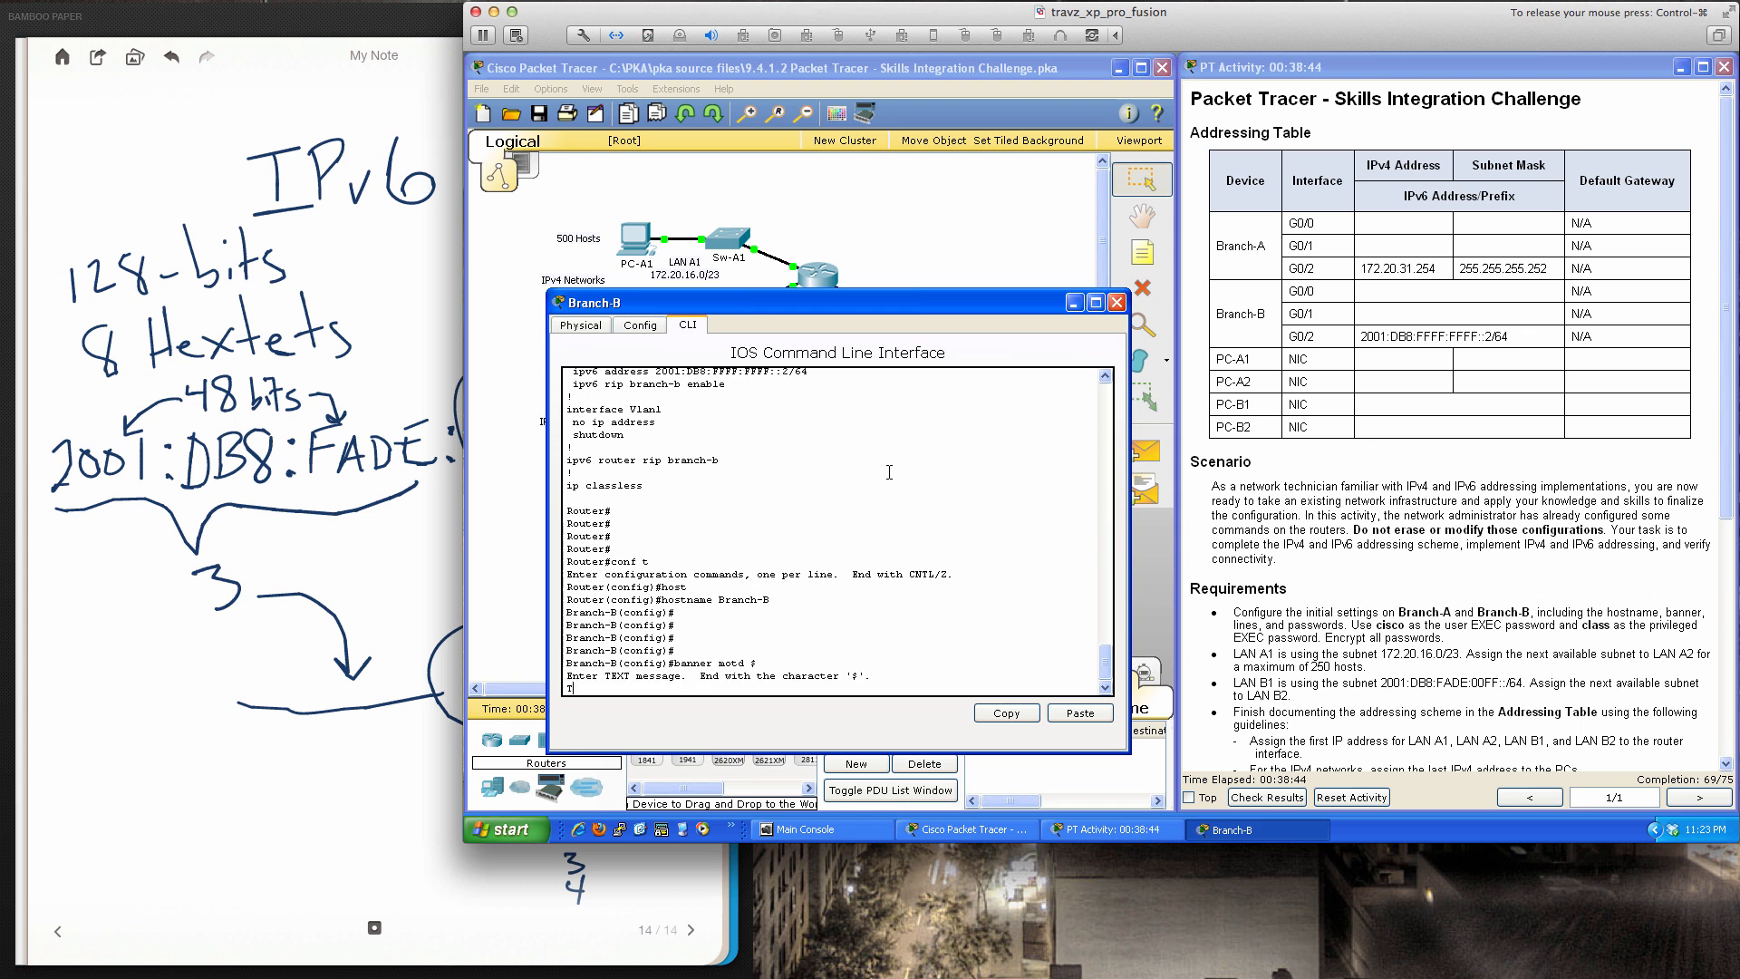
type("his is my banner message...welcome!!!")
key("Return")
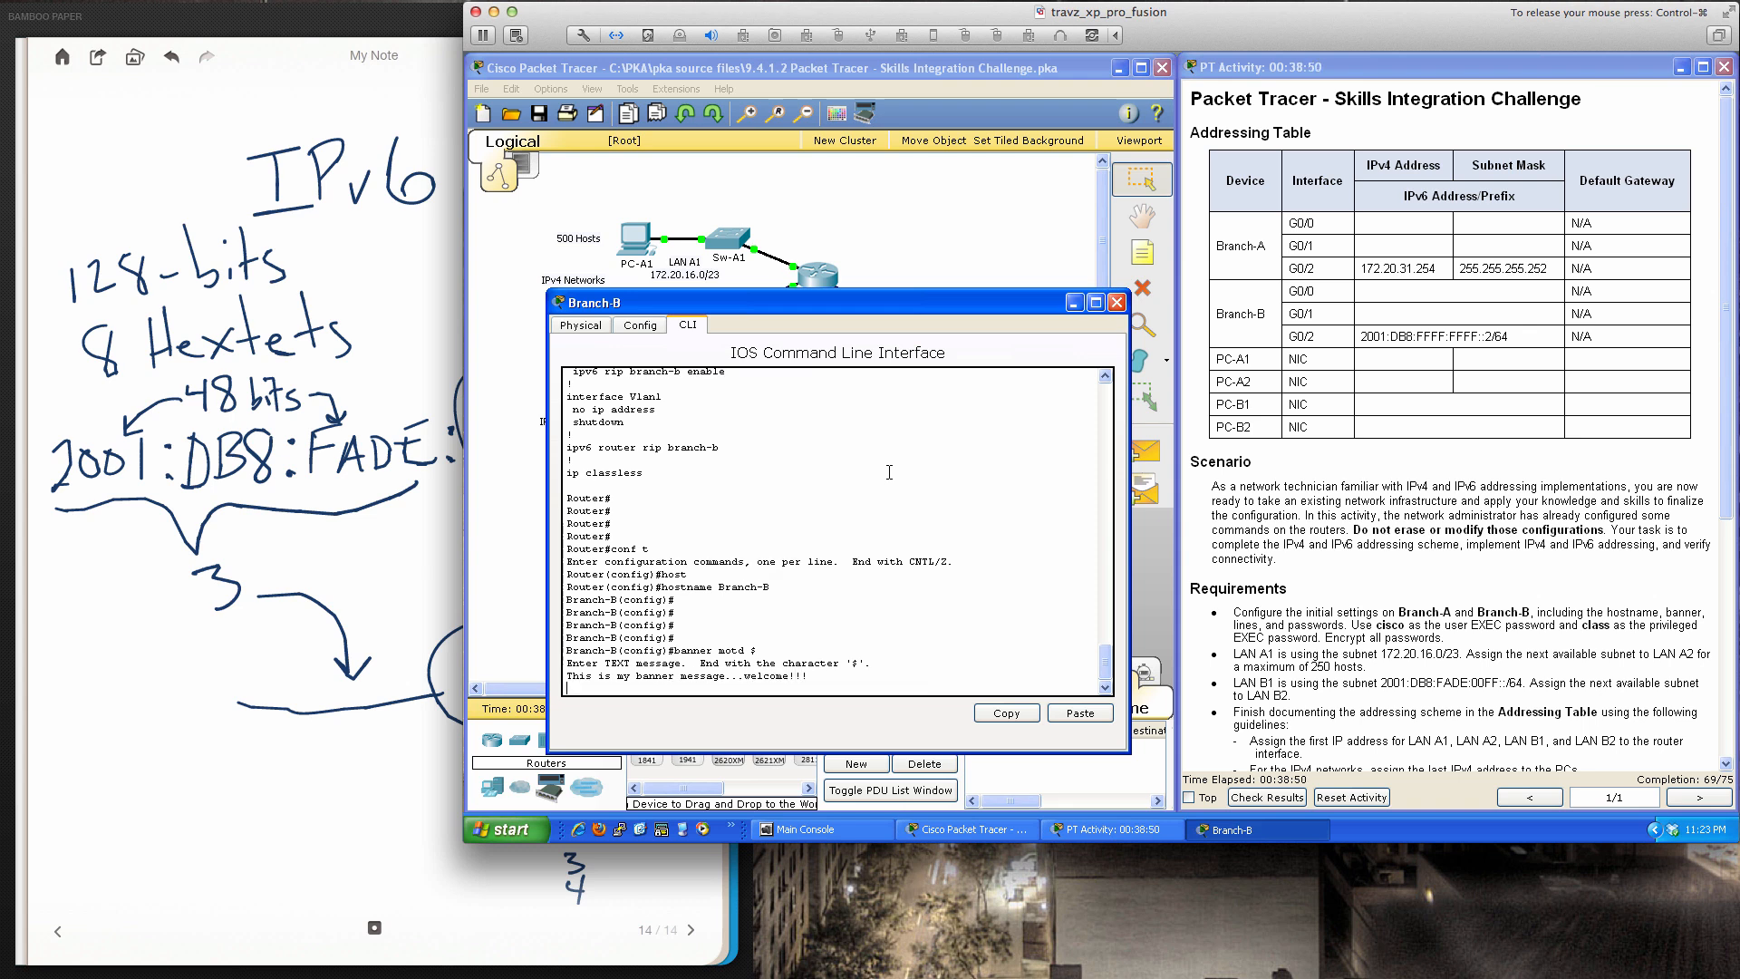
type("$")
key("Return")
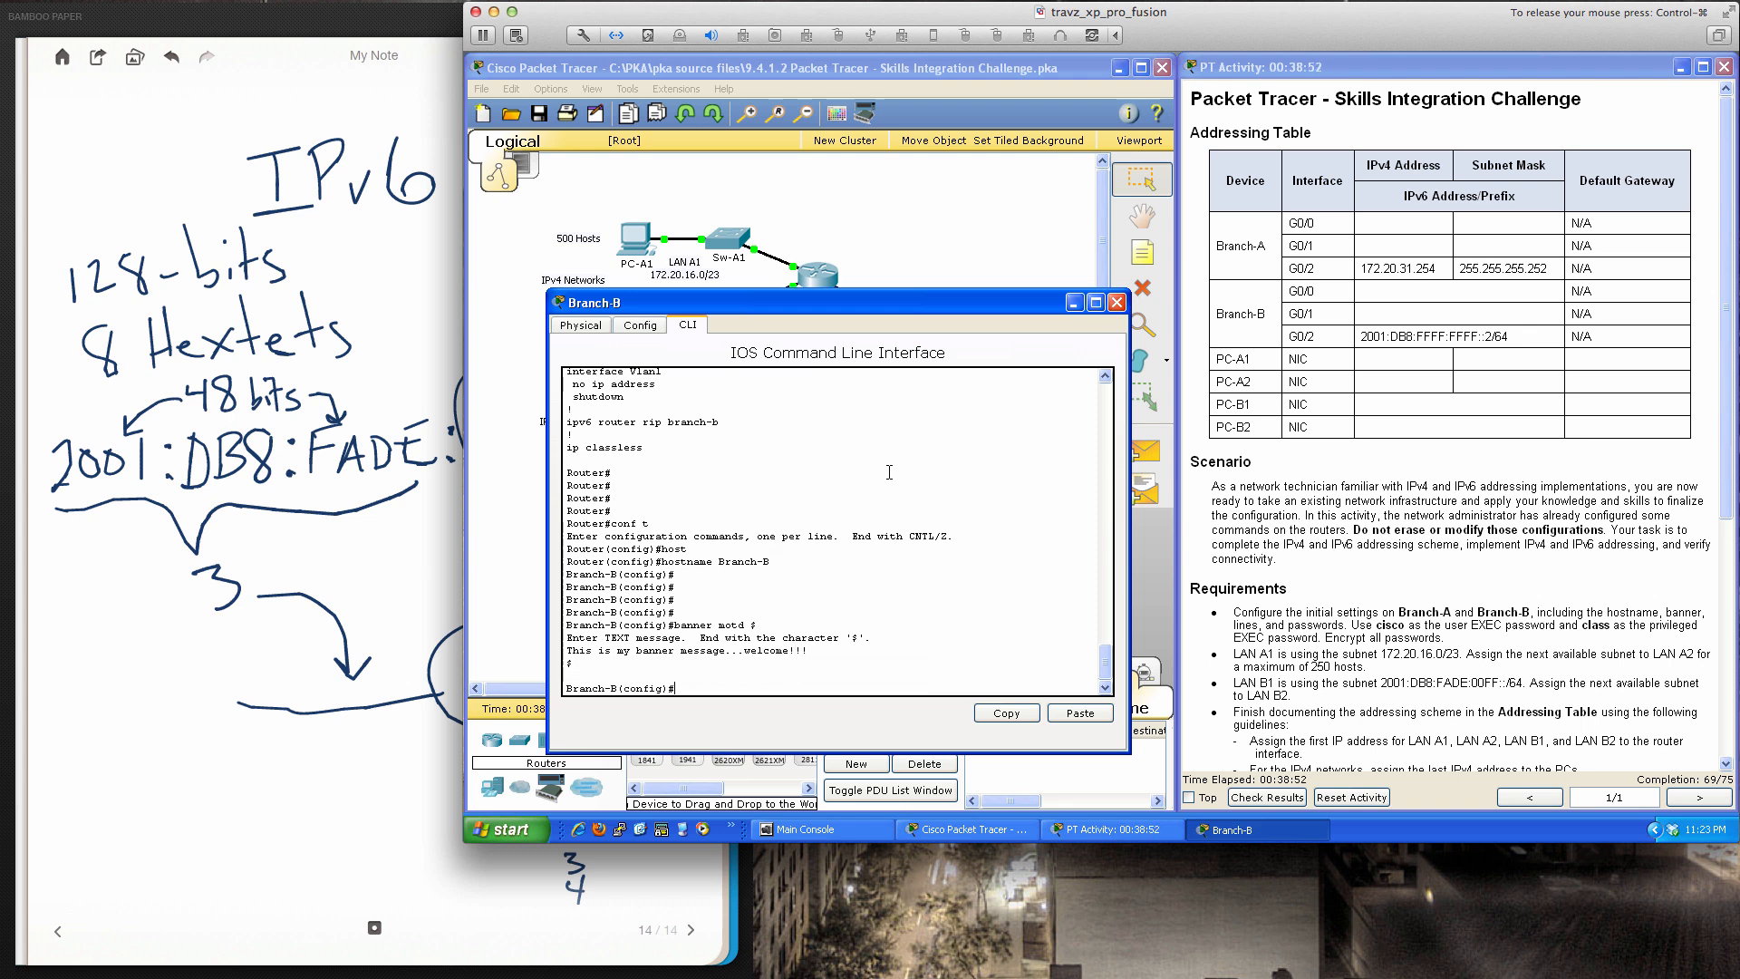
Enter console line configuration with line con 0
key("Return")
key("Return")
key("Return")
key("Return")
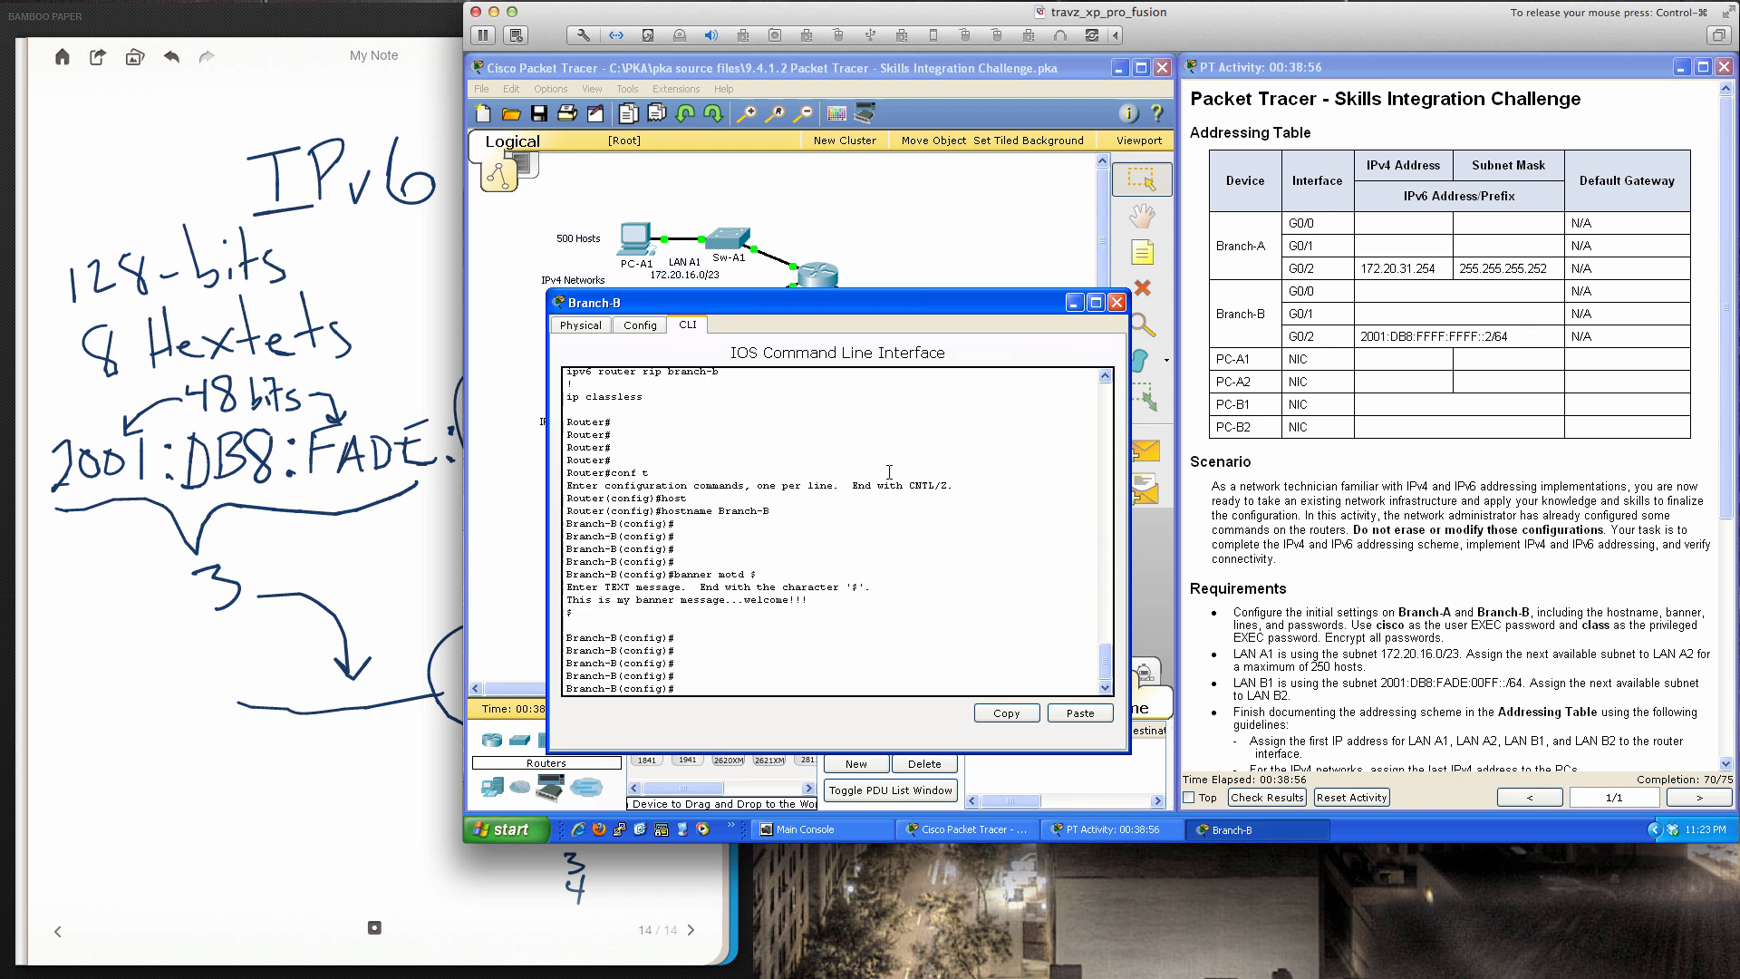
type("c")
key("BackSpace")
type("line con 0")
key("Return")
type("cisco")
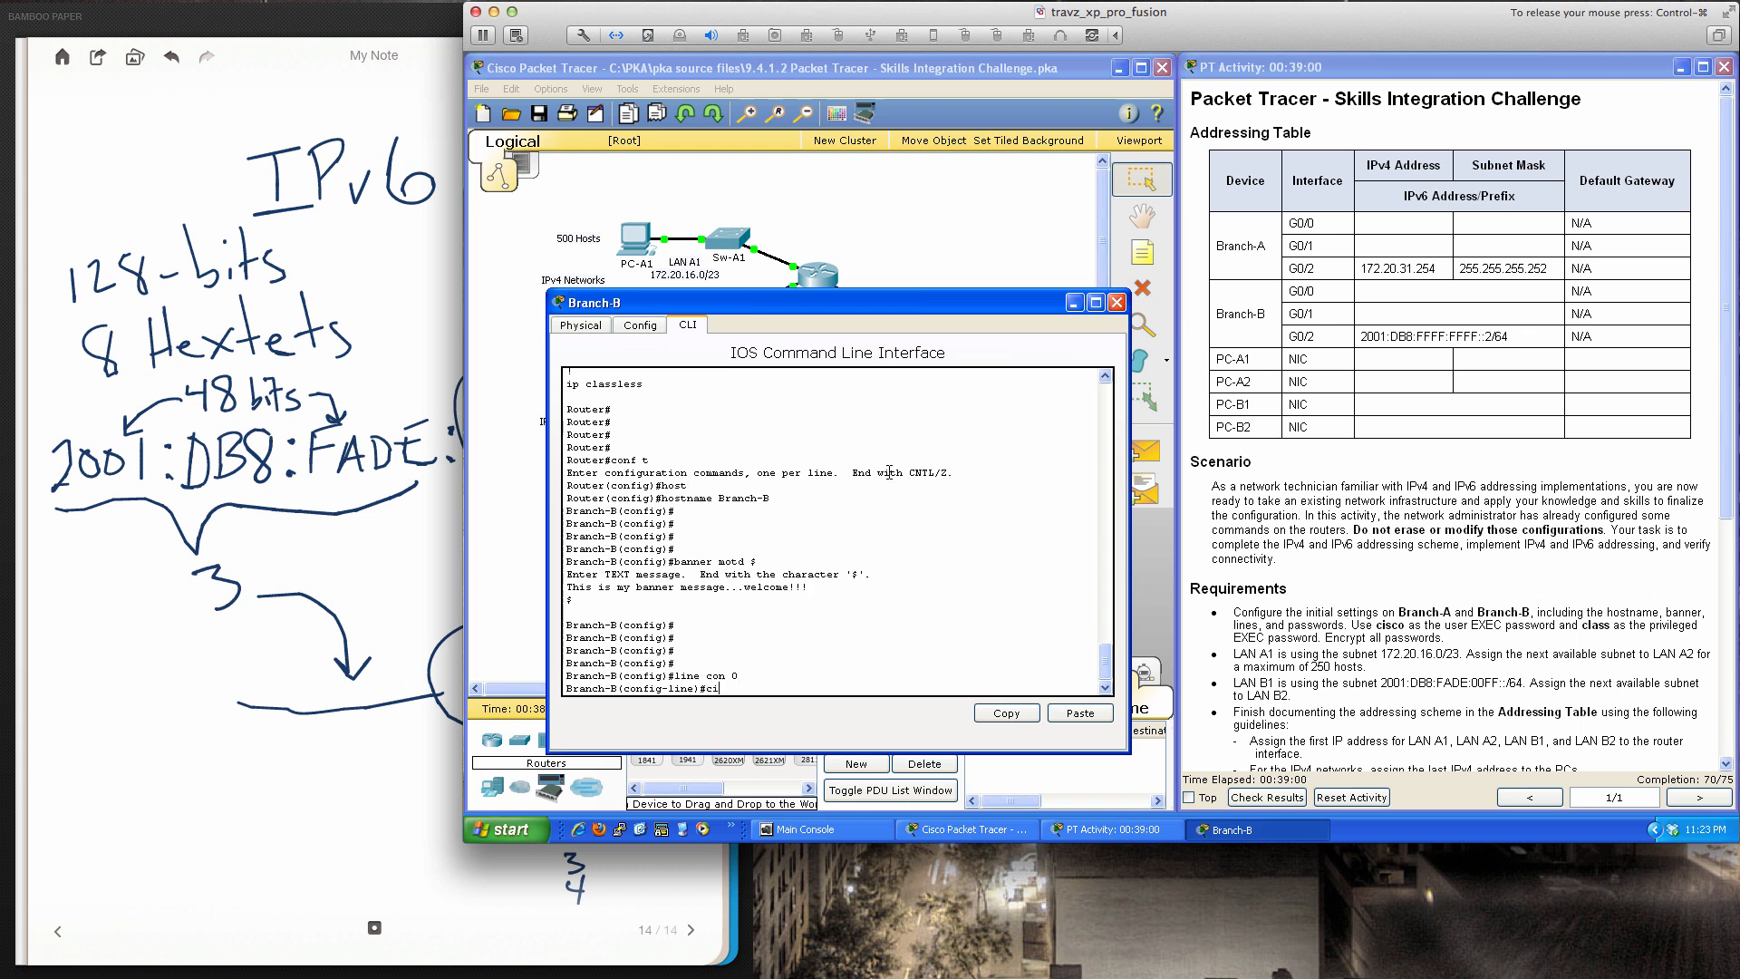
key("BackSpace")
key("BackSpace")
key("BackSpace")
key("BackSpace")
key("BackSpace")
type("password cisco")
key("Return")
type("line)#l")
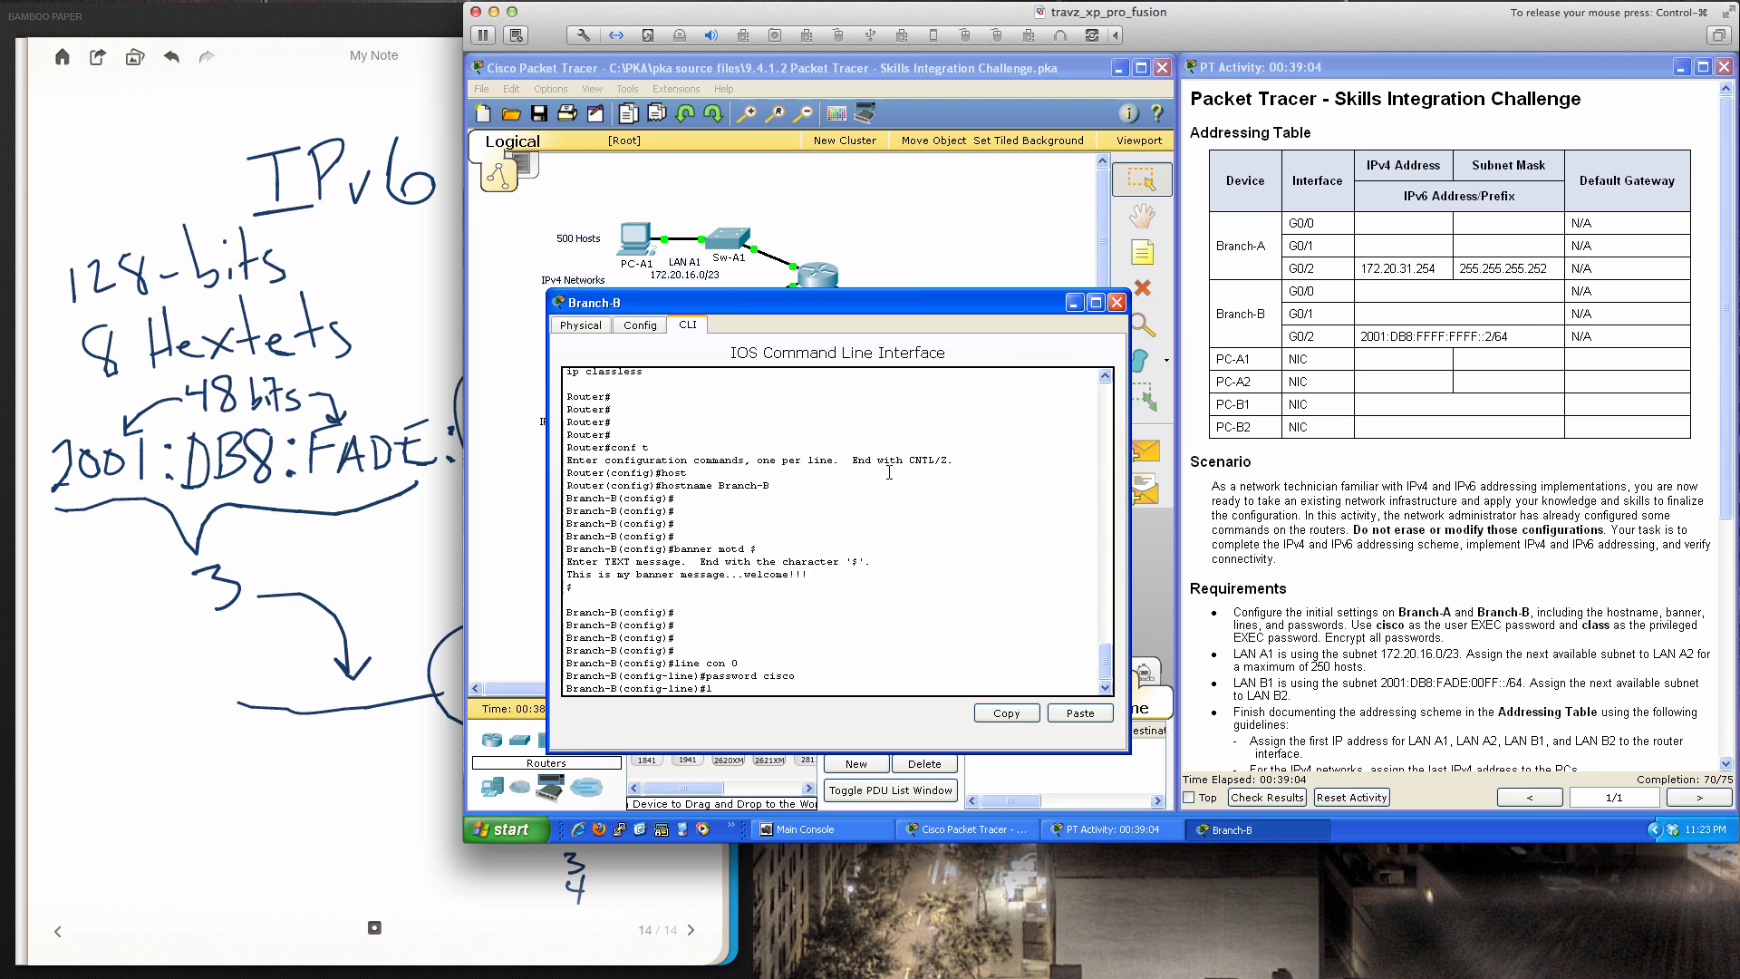
type("ogin")
key("Return")
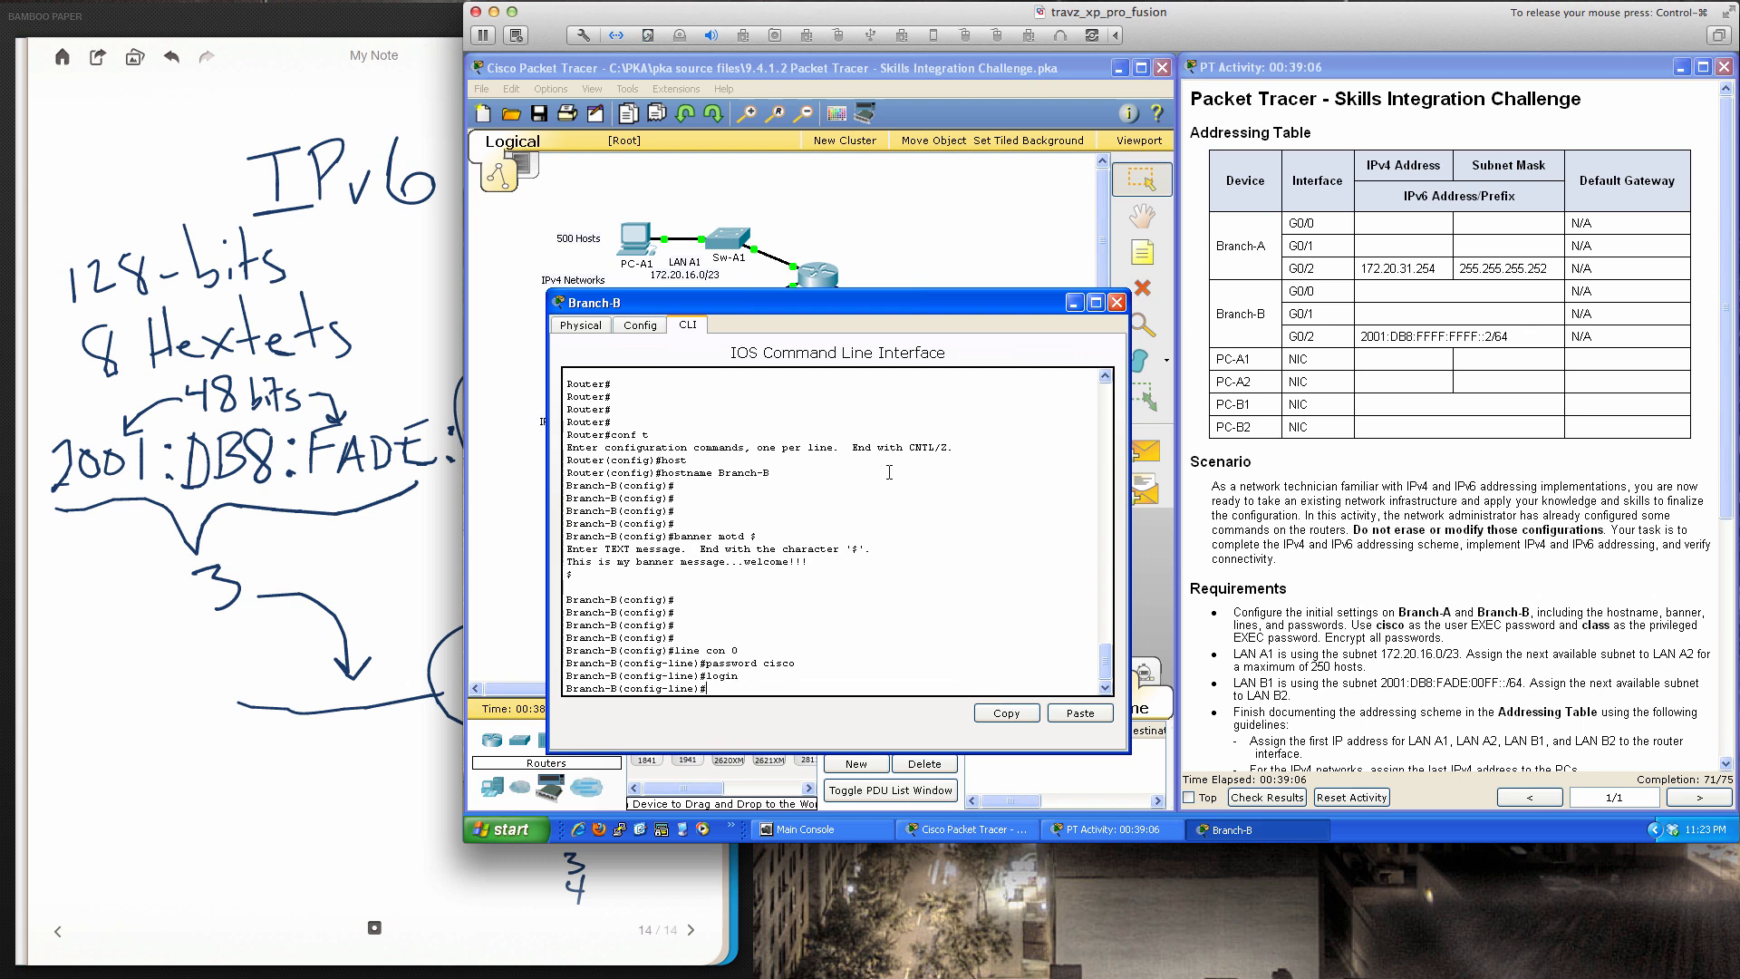
type("exit")
key("Return")
type("lin")
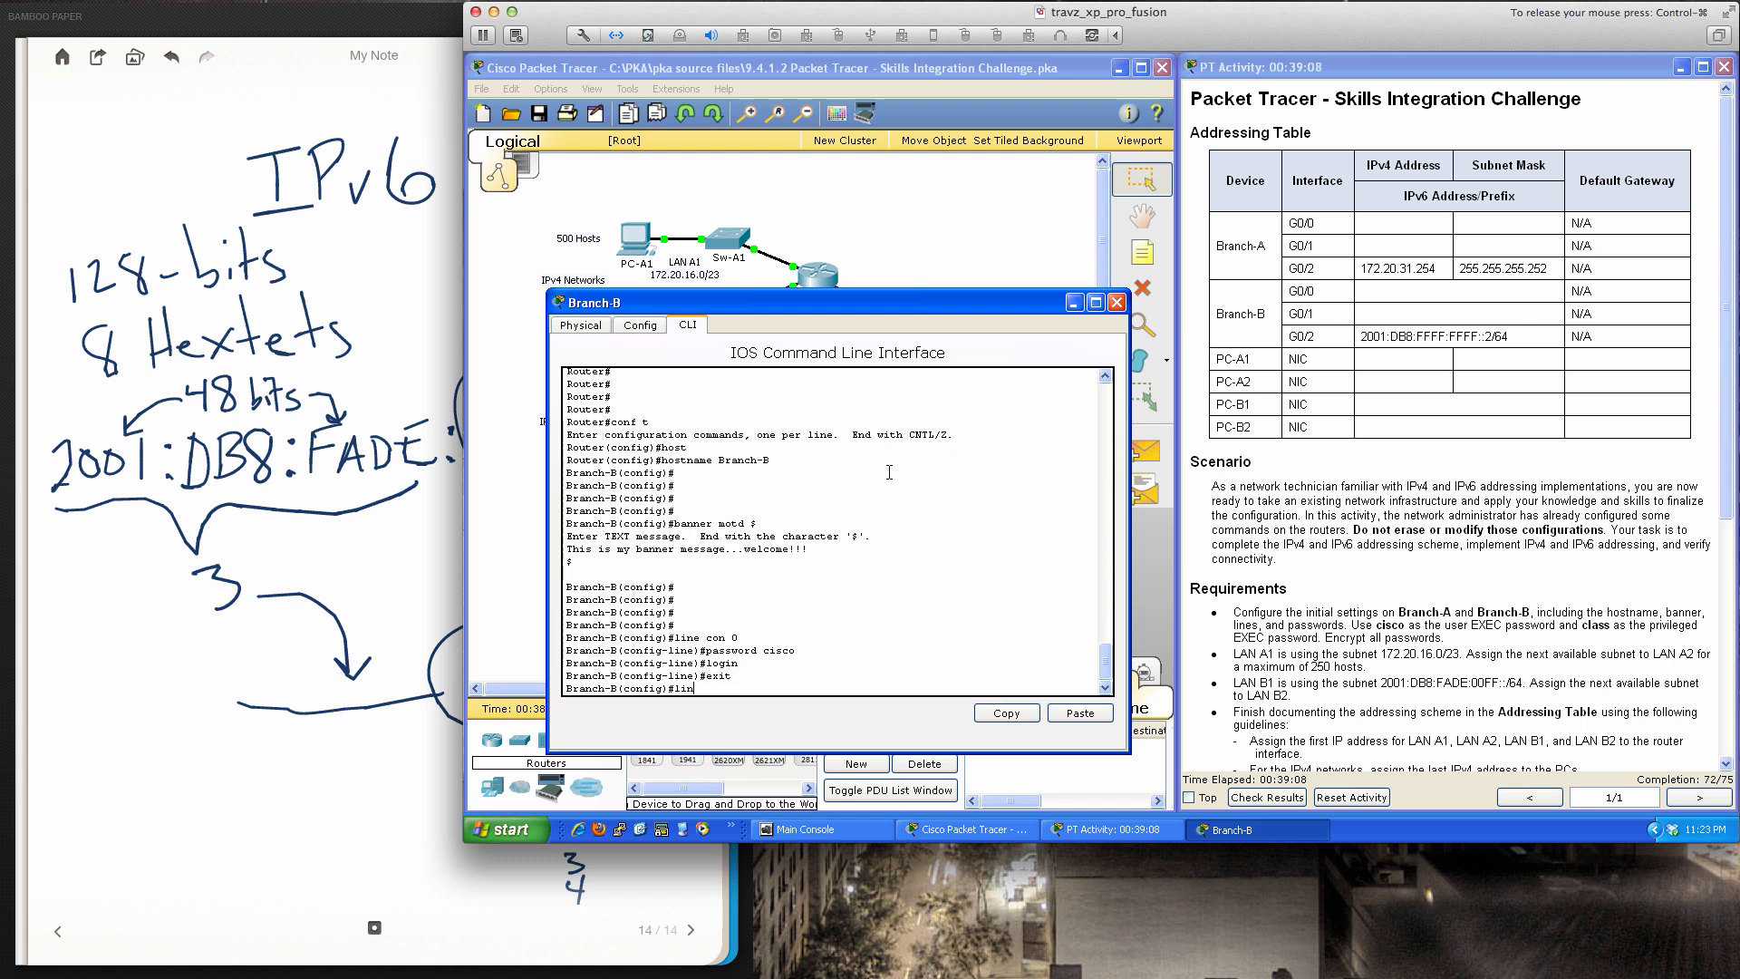
type("e b")
type("ty 0 15")
key("Return")
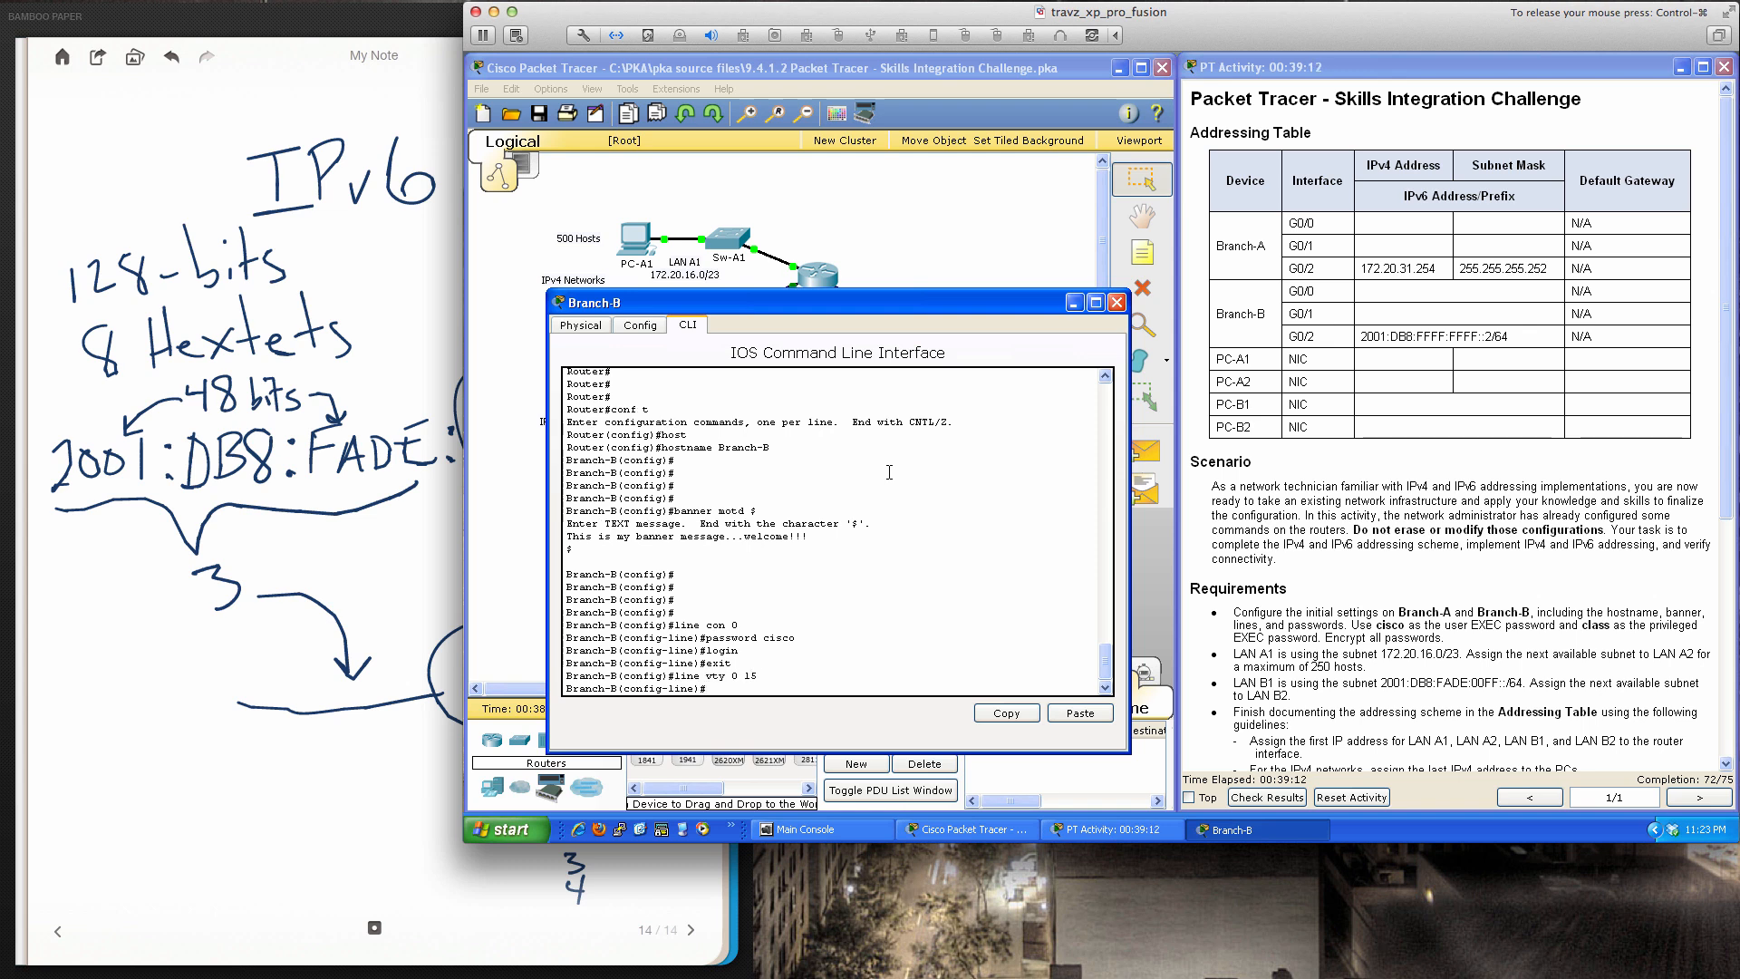
type("password cisco")
key("Return")
type("login")
key("Return")
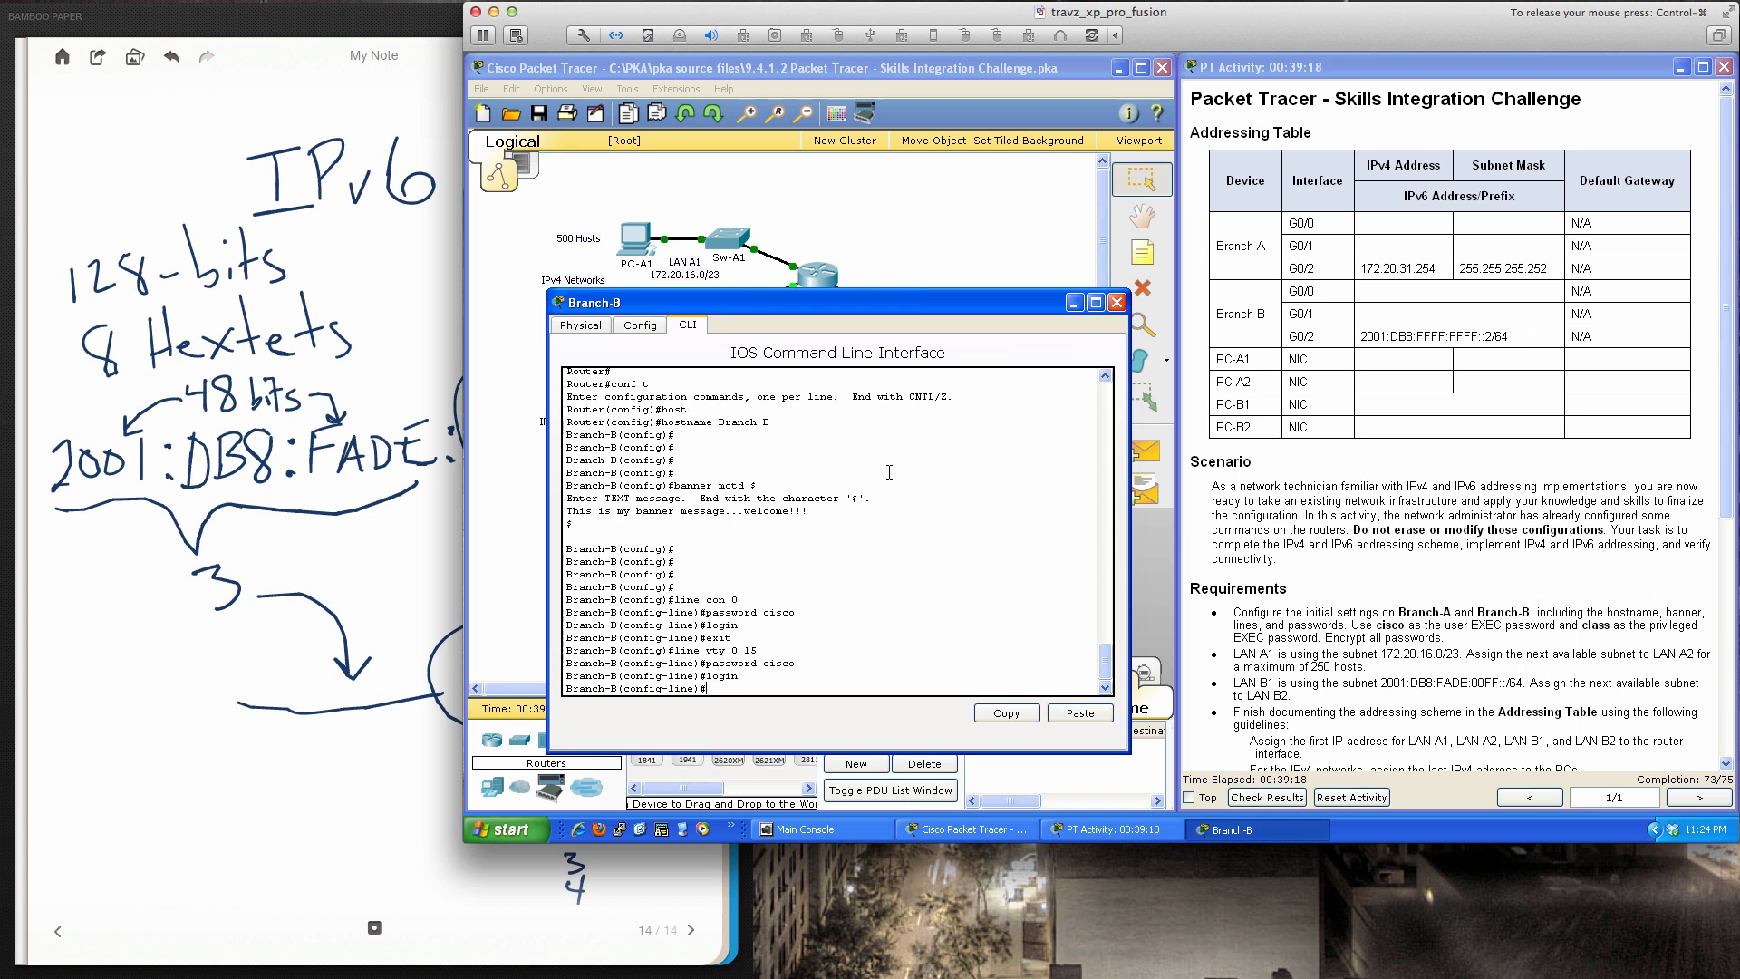
type("end")
key("Return")
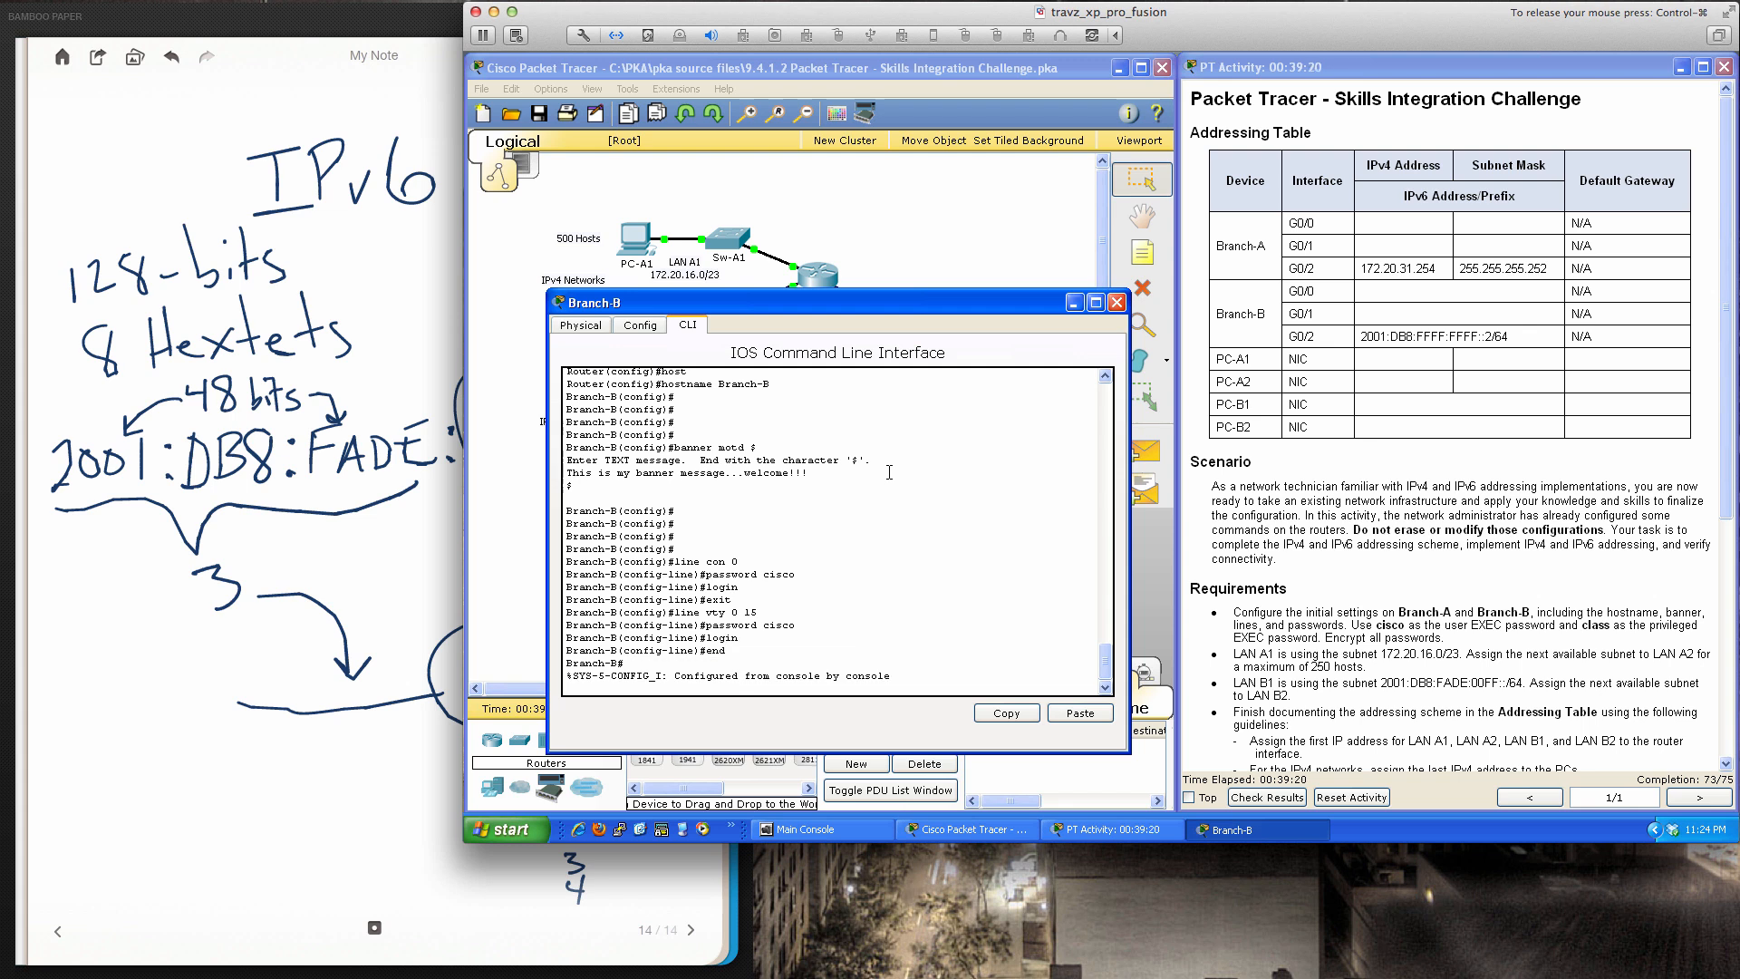
key("Return")
type("con f t")
key("Return")
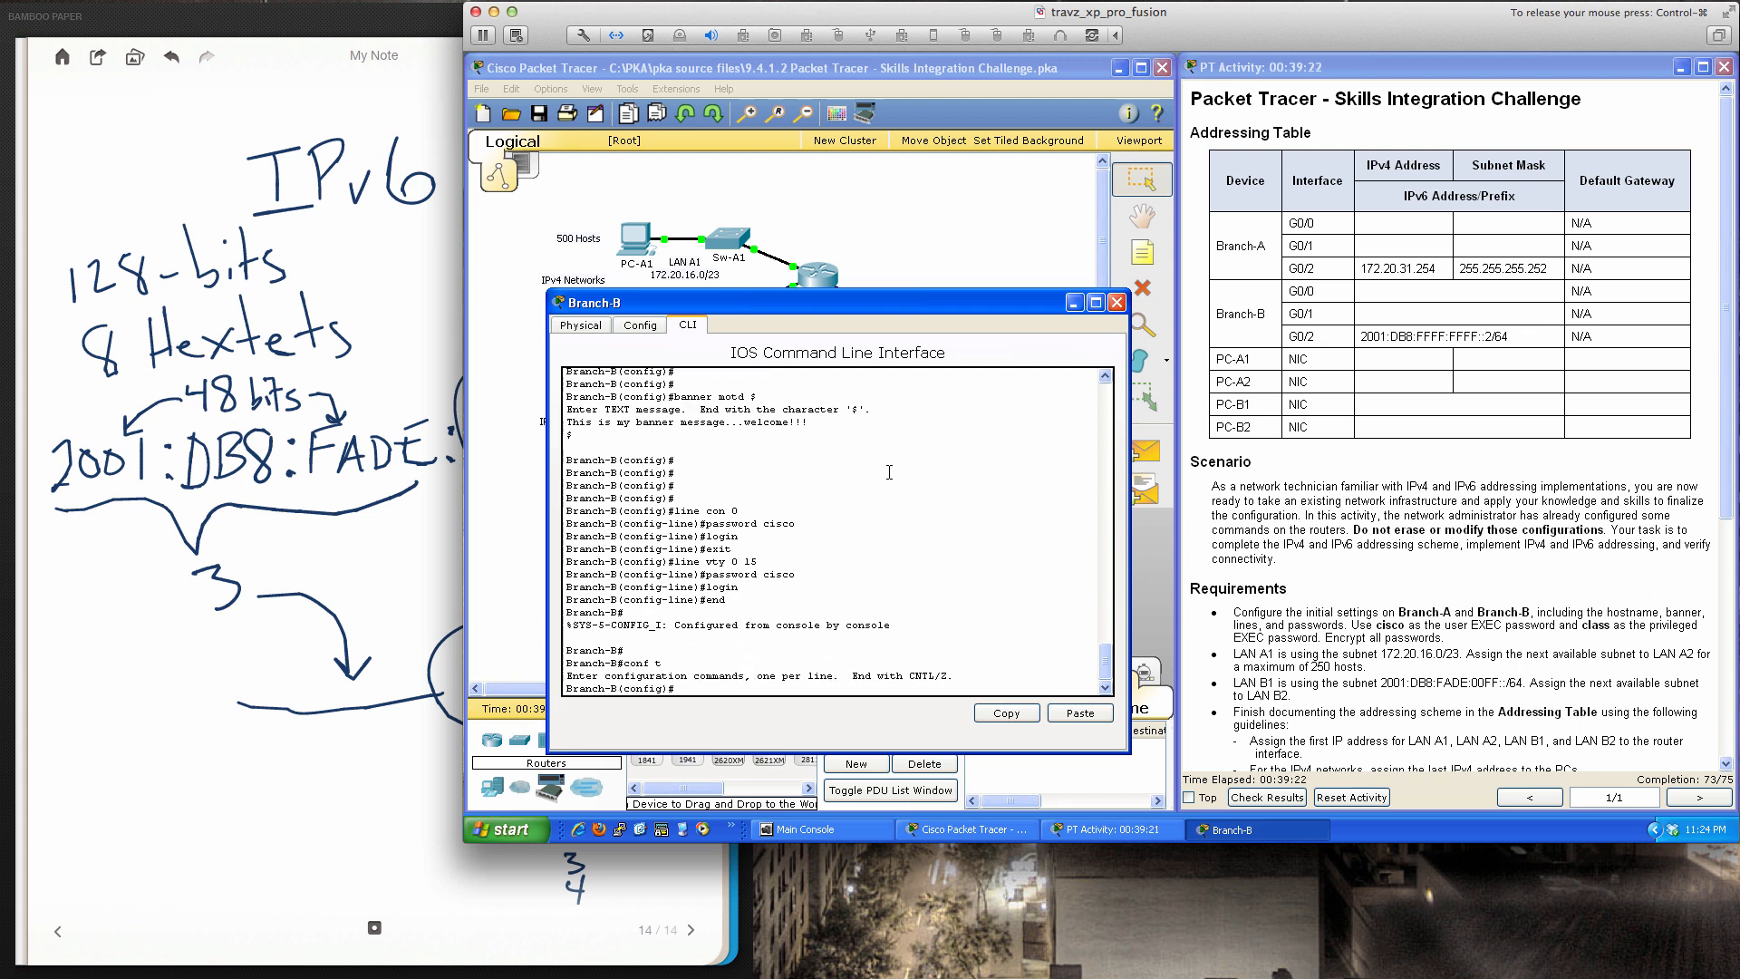
key("Return")
key("Return")
key("Return")
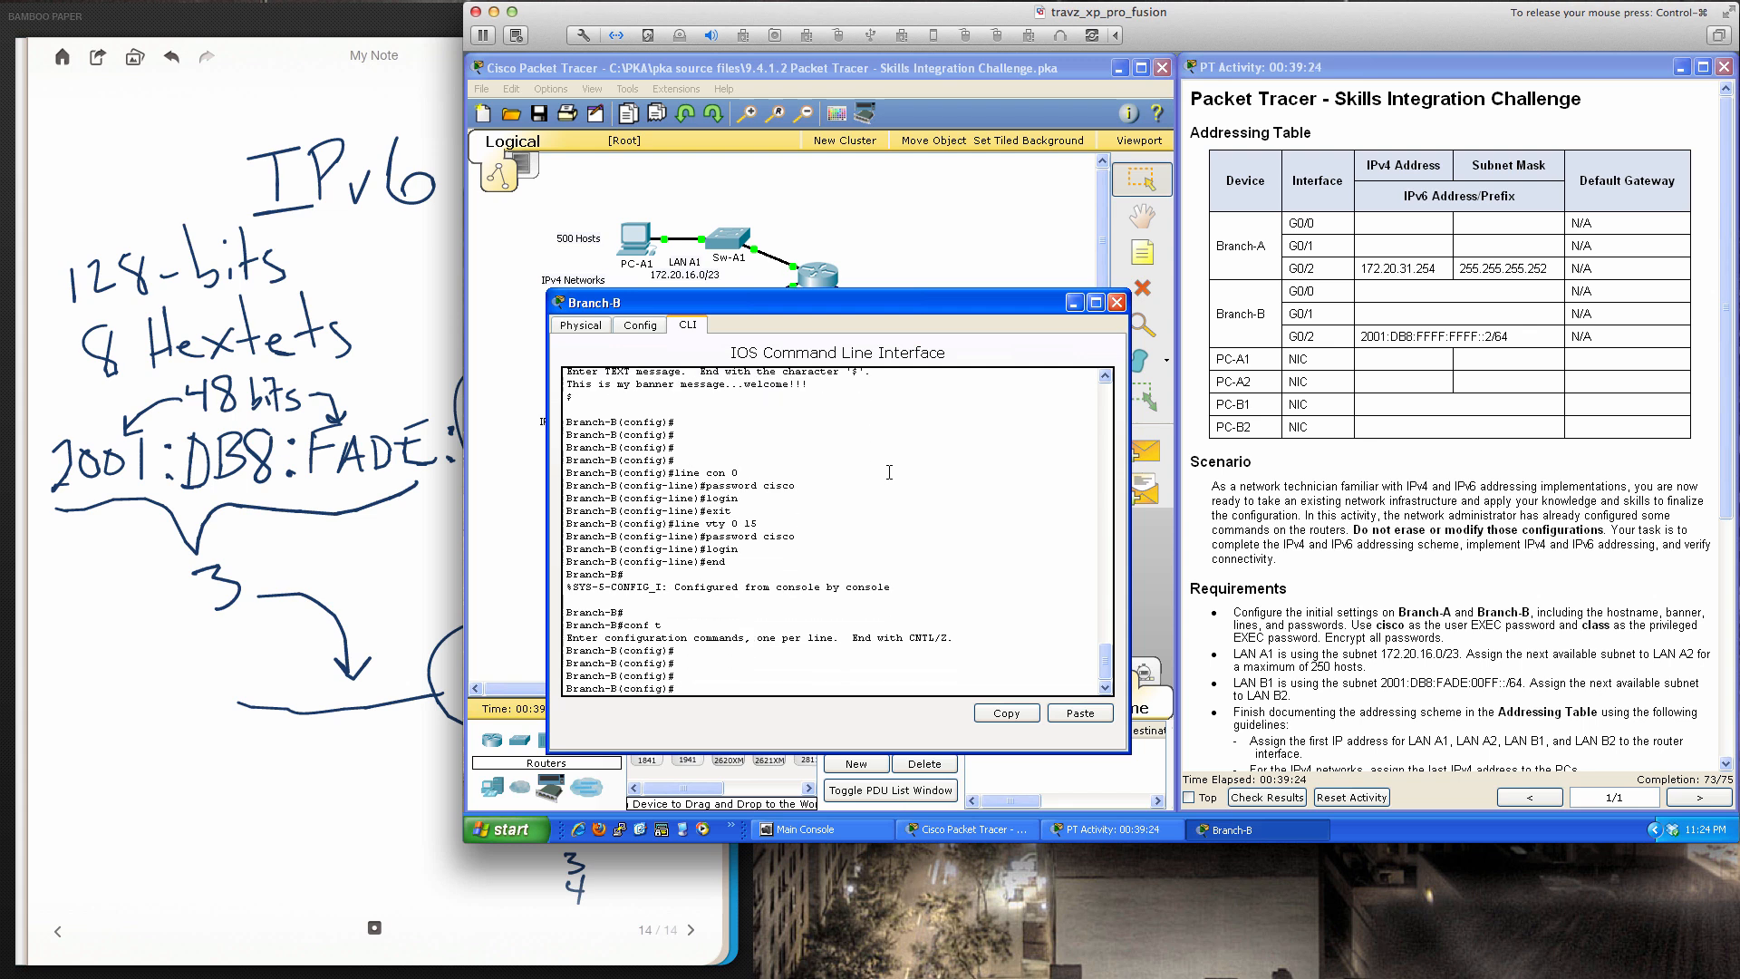
type("ena")
key("Tab")
type("se")
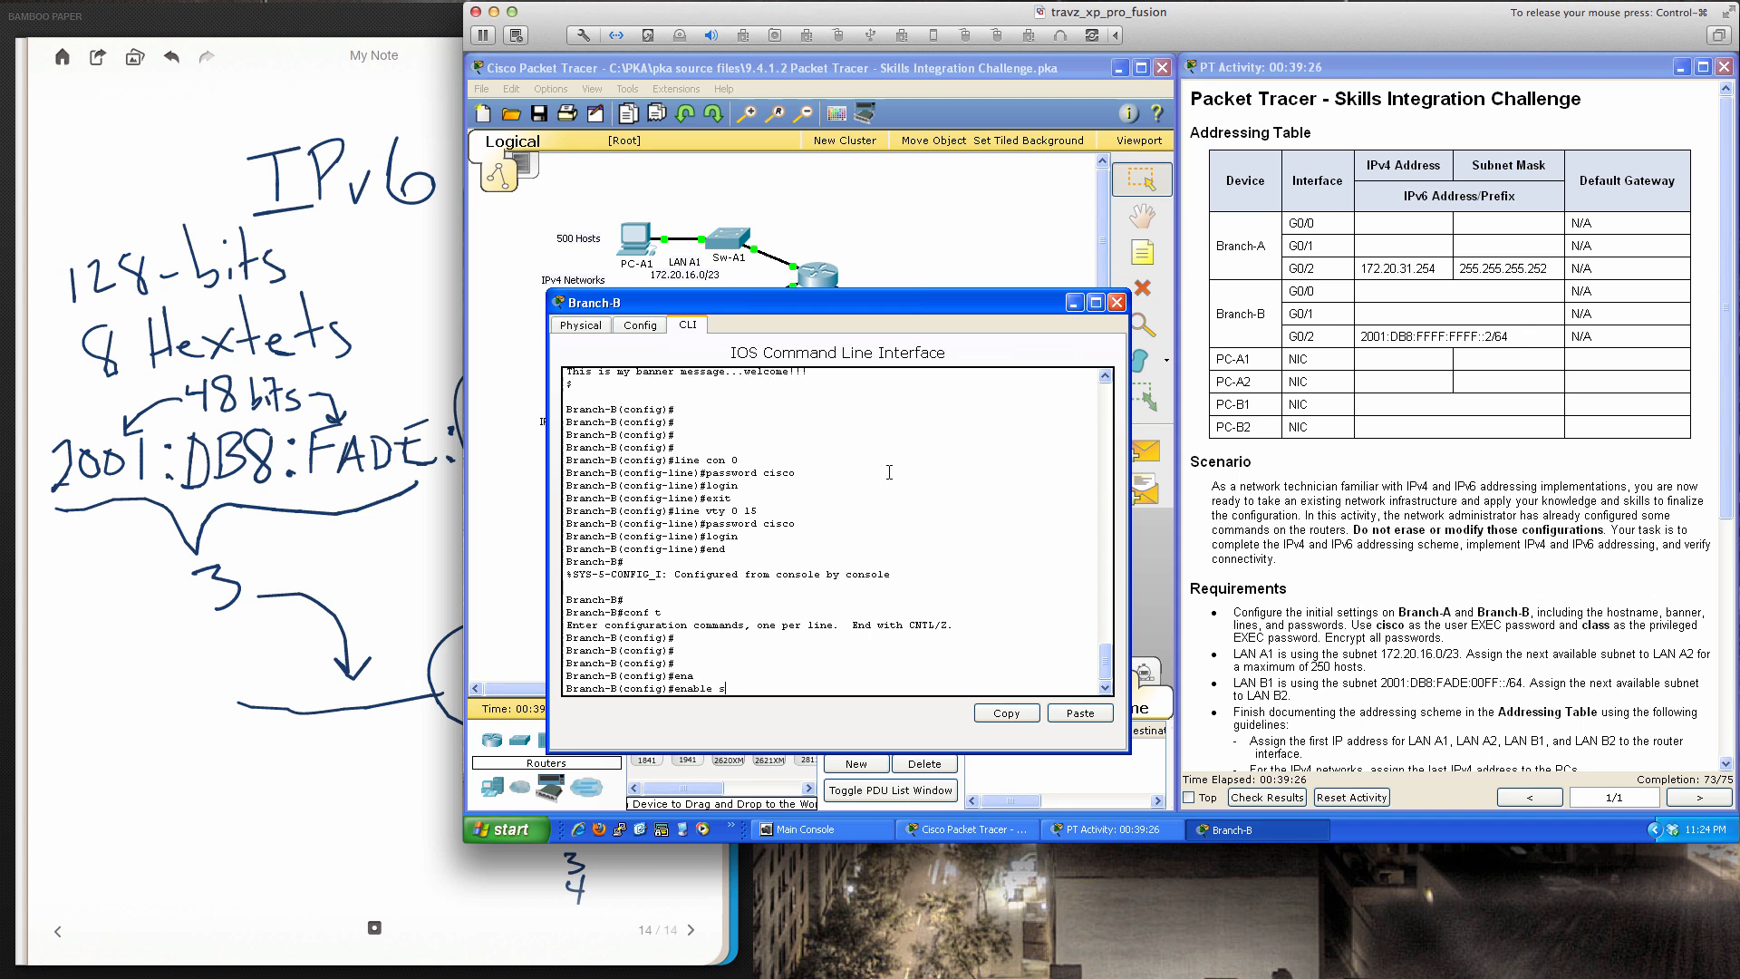
key("Tab")
type("0 class")
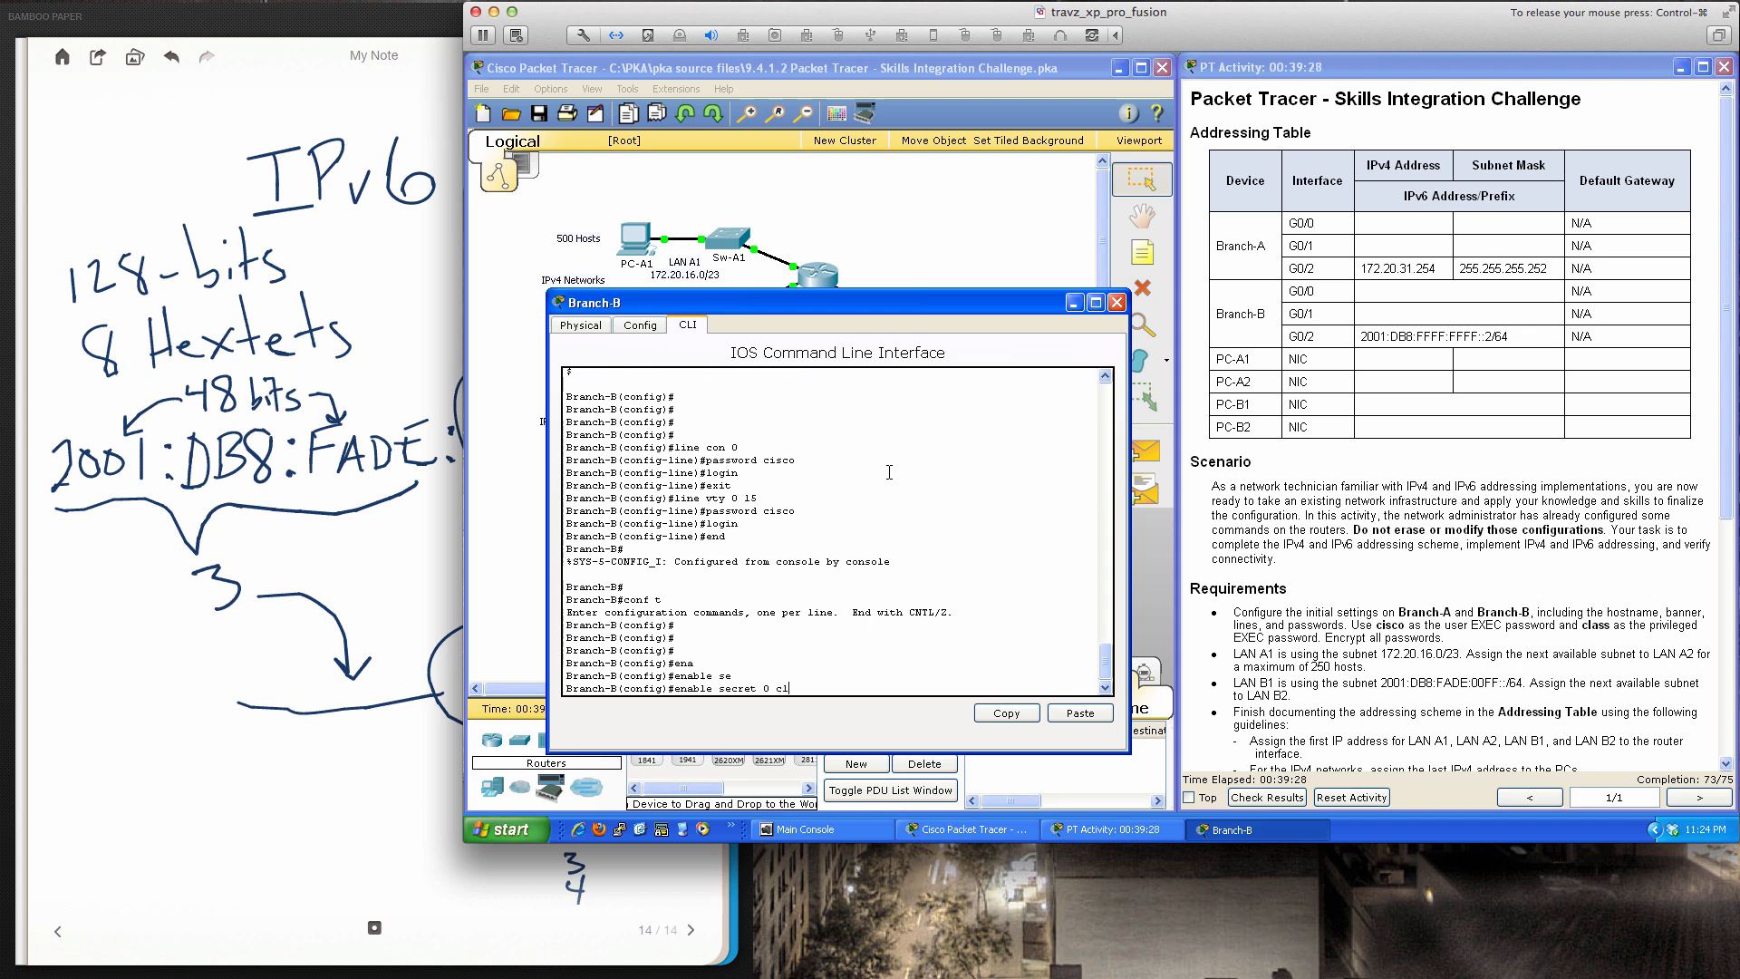
key("Return")
key("Return")
key("Return")
Enable service password-encryption so all Branch-B passwords are encrypted
type("ser")
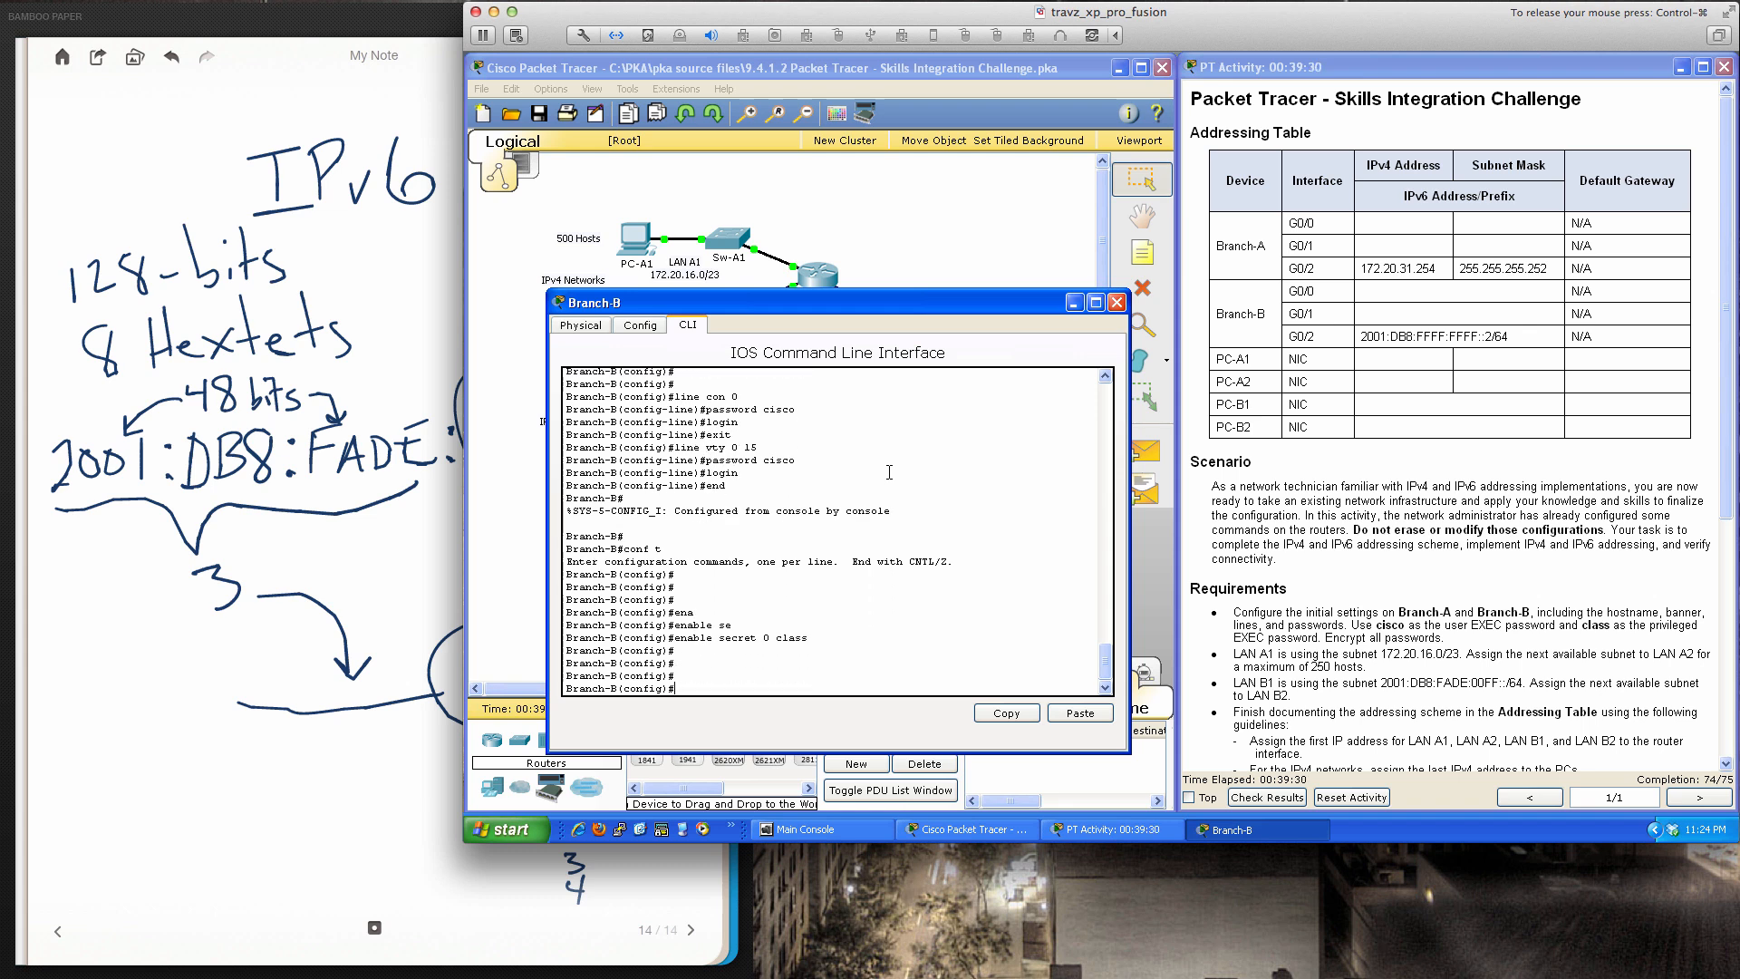
key("Tab")
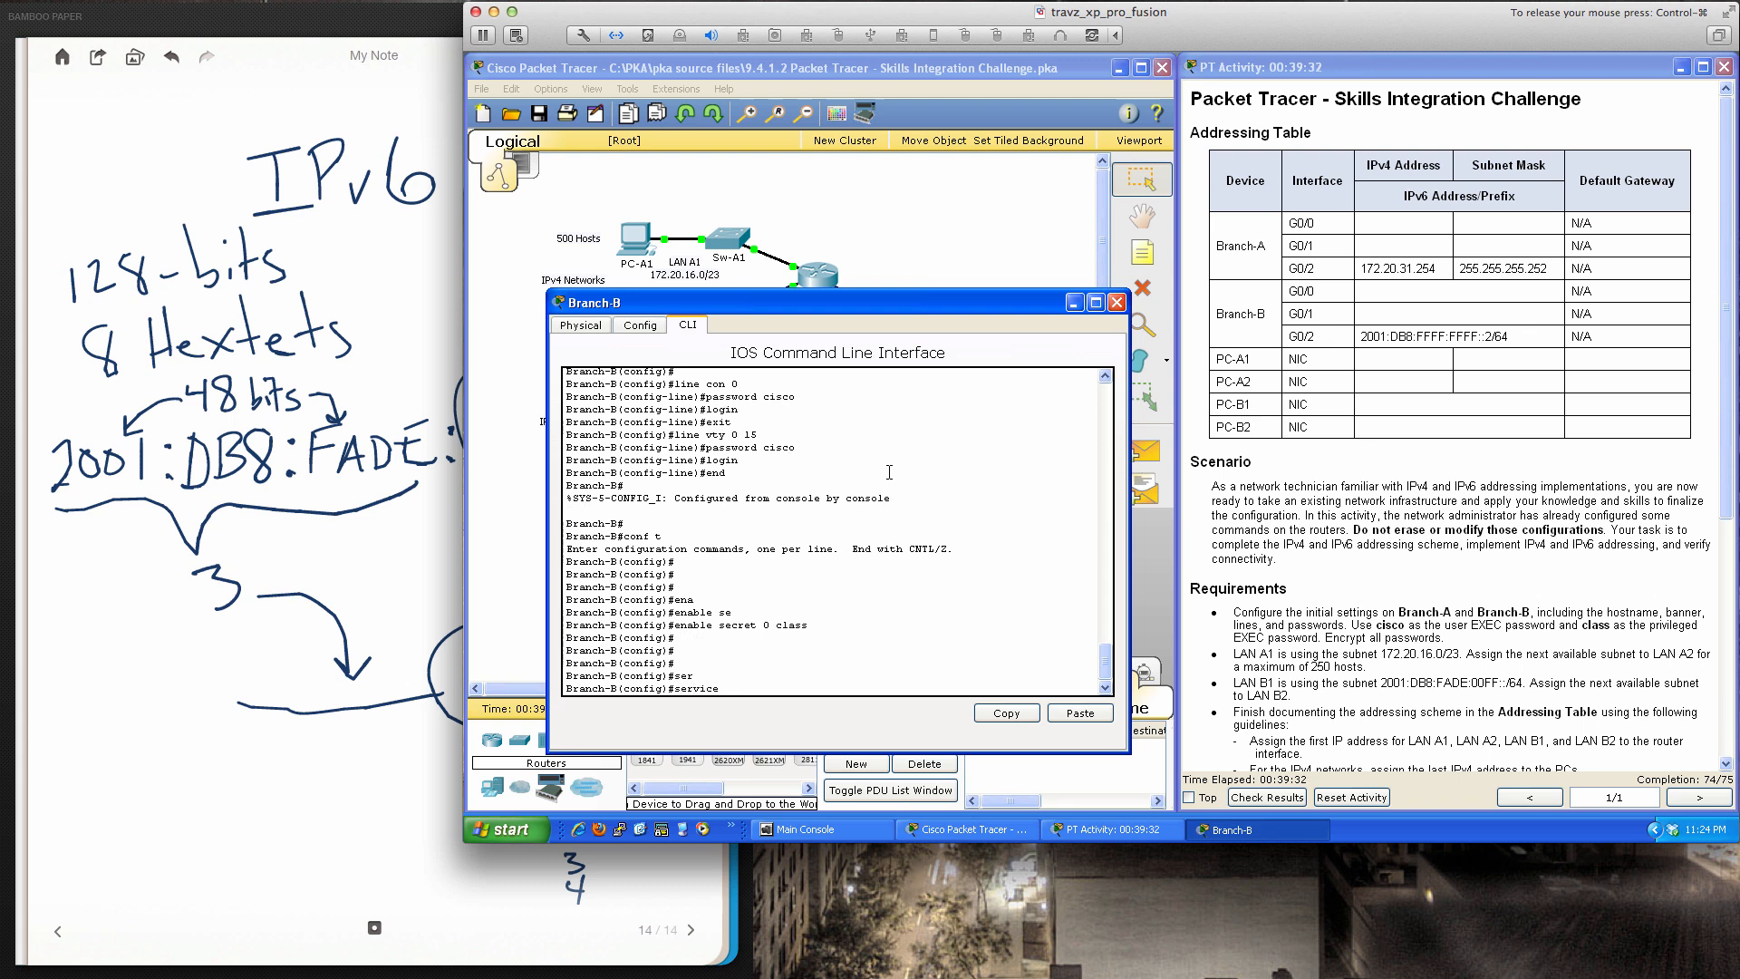
type("en")
key("Tab")
key("BackSpace")
key("BackSpace")
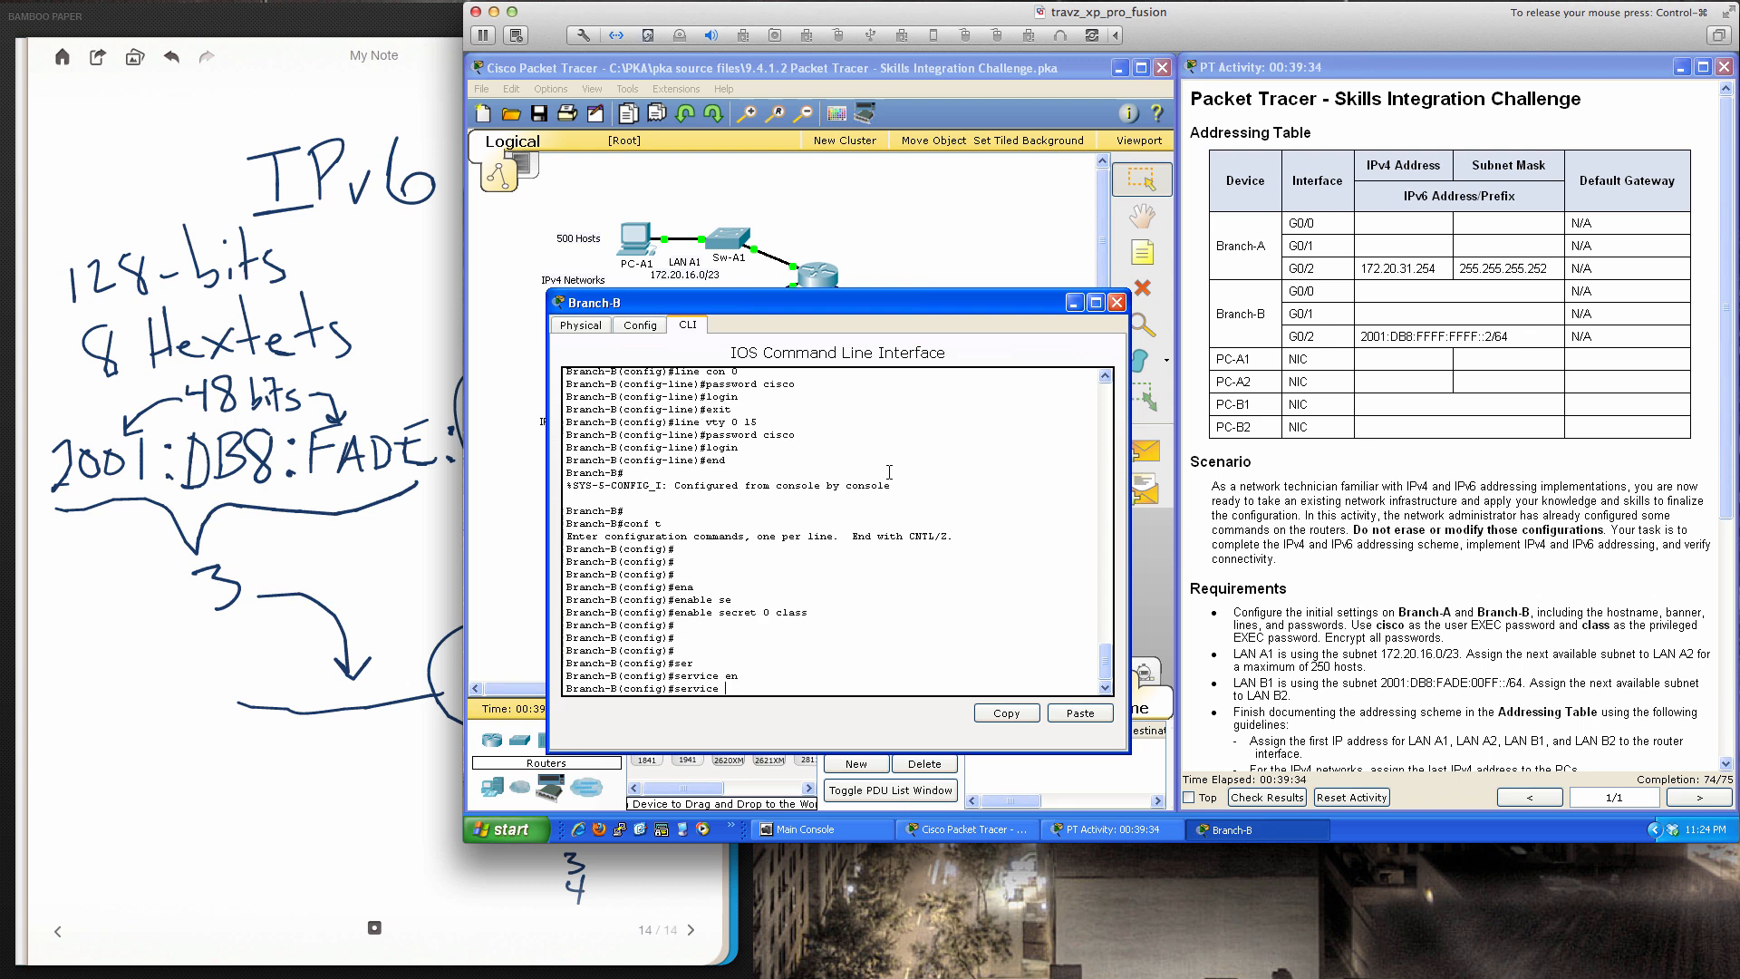
type("pas")
key("Tab")
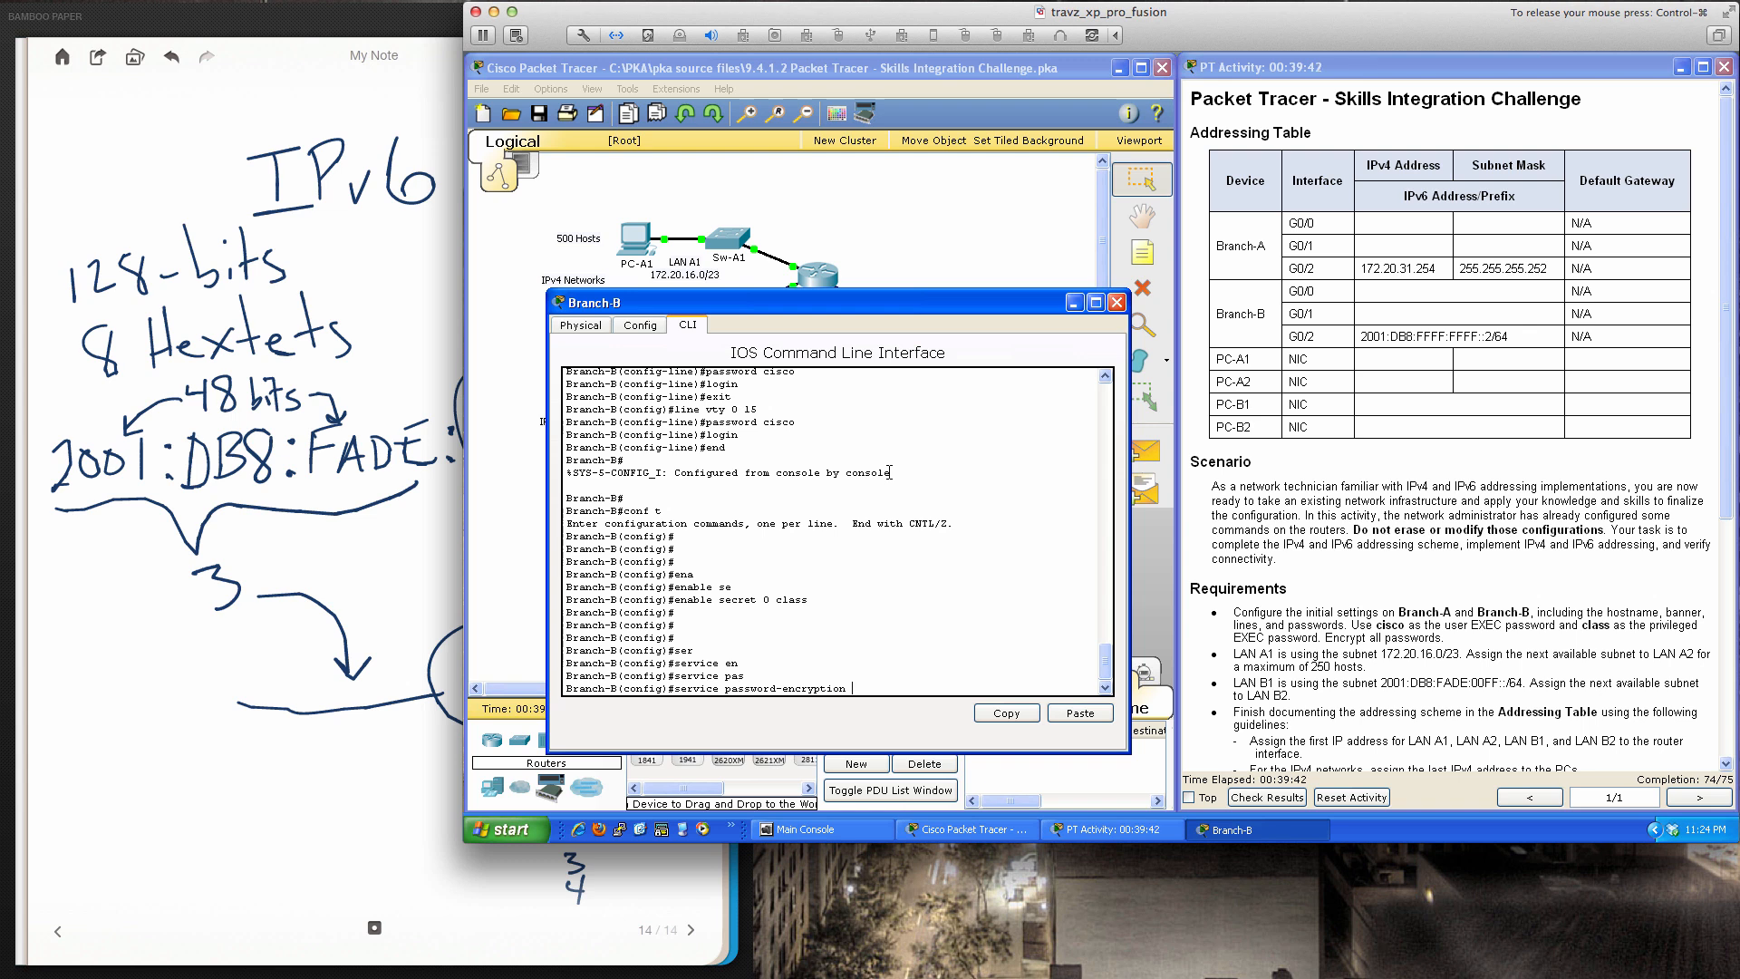
key("Return")
Exit configuration mode, save the configuration with 'wri mem', and close Branch-B's window
type("end")
key("Return")
key("Return")
key("Return")
key("Return")
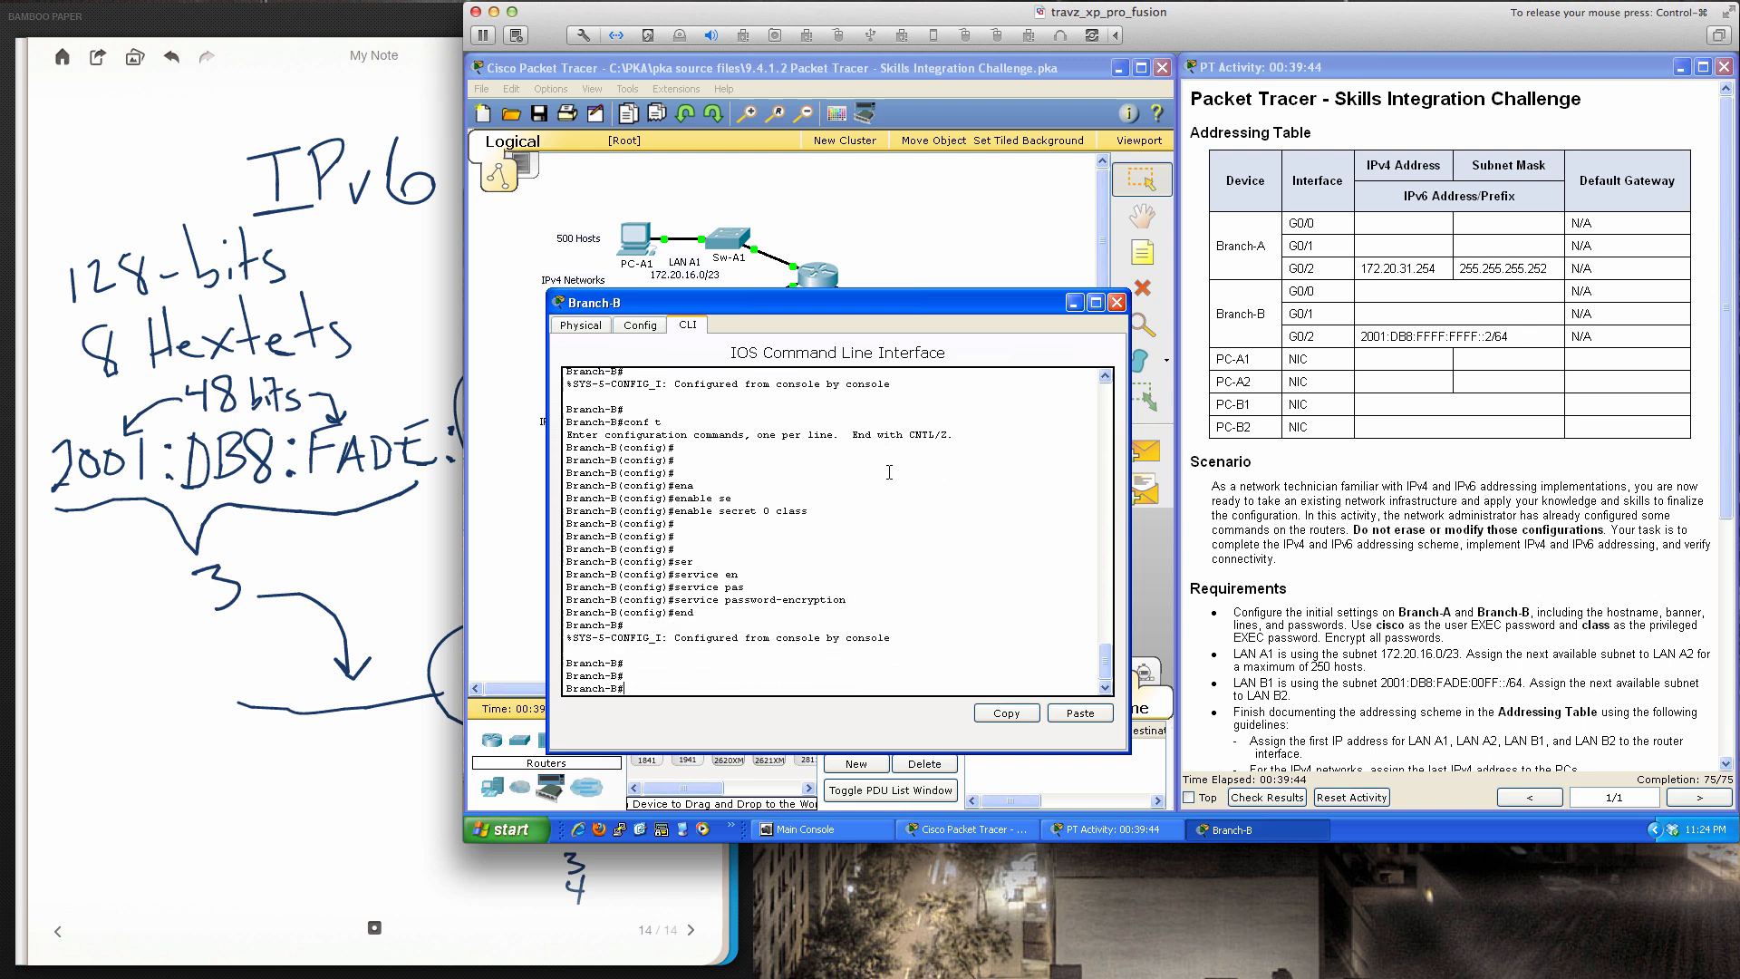
type("wri mem")
key("Return")
key("Return")
key("Return")
key("Return")
key("Return")
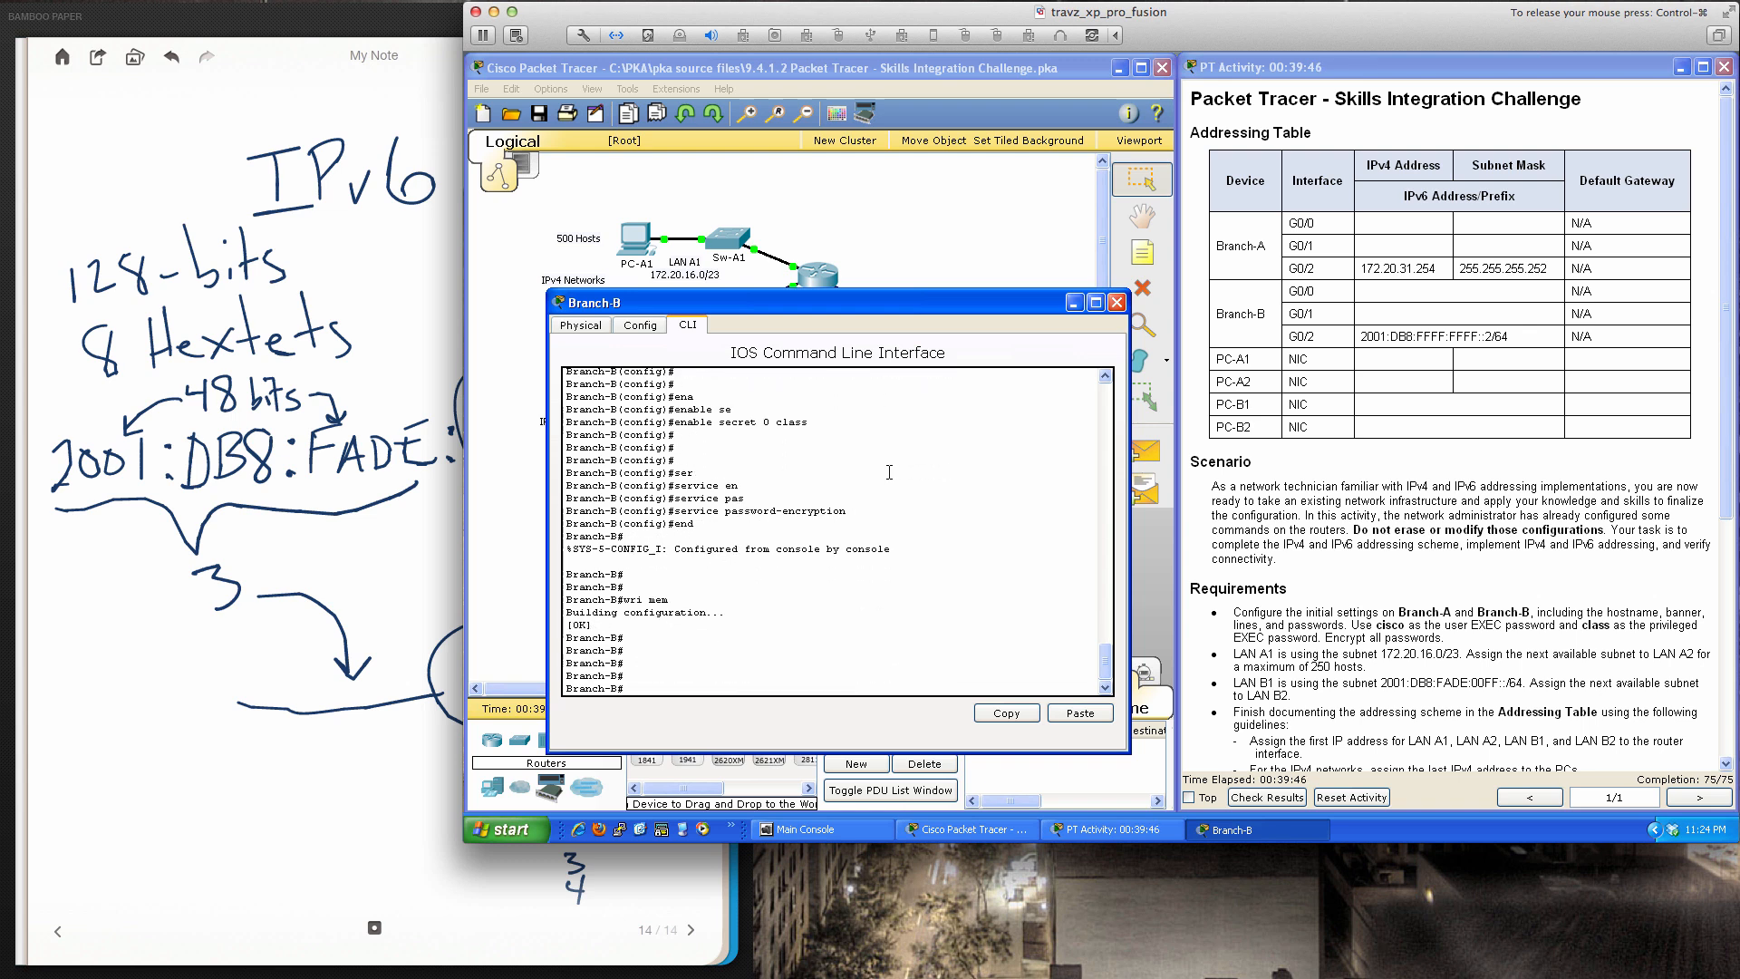
scroll(1074, 682, "up", 1)
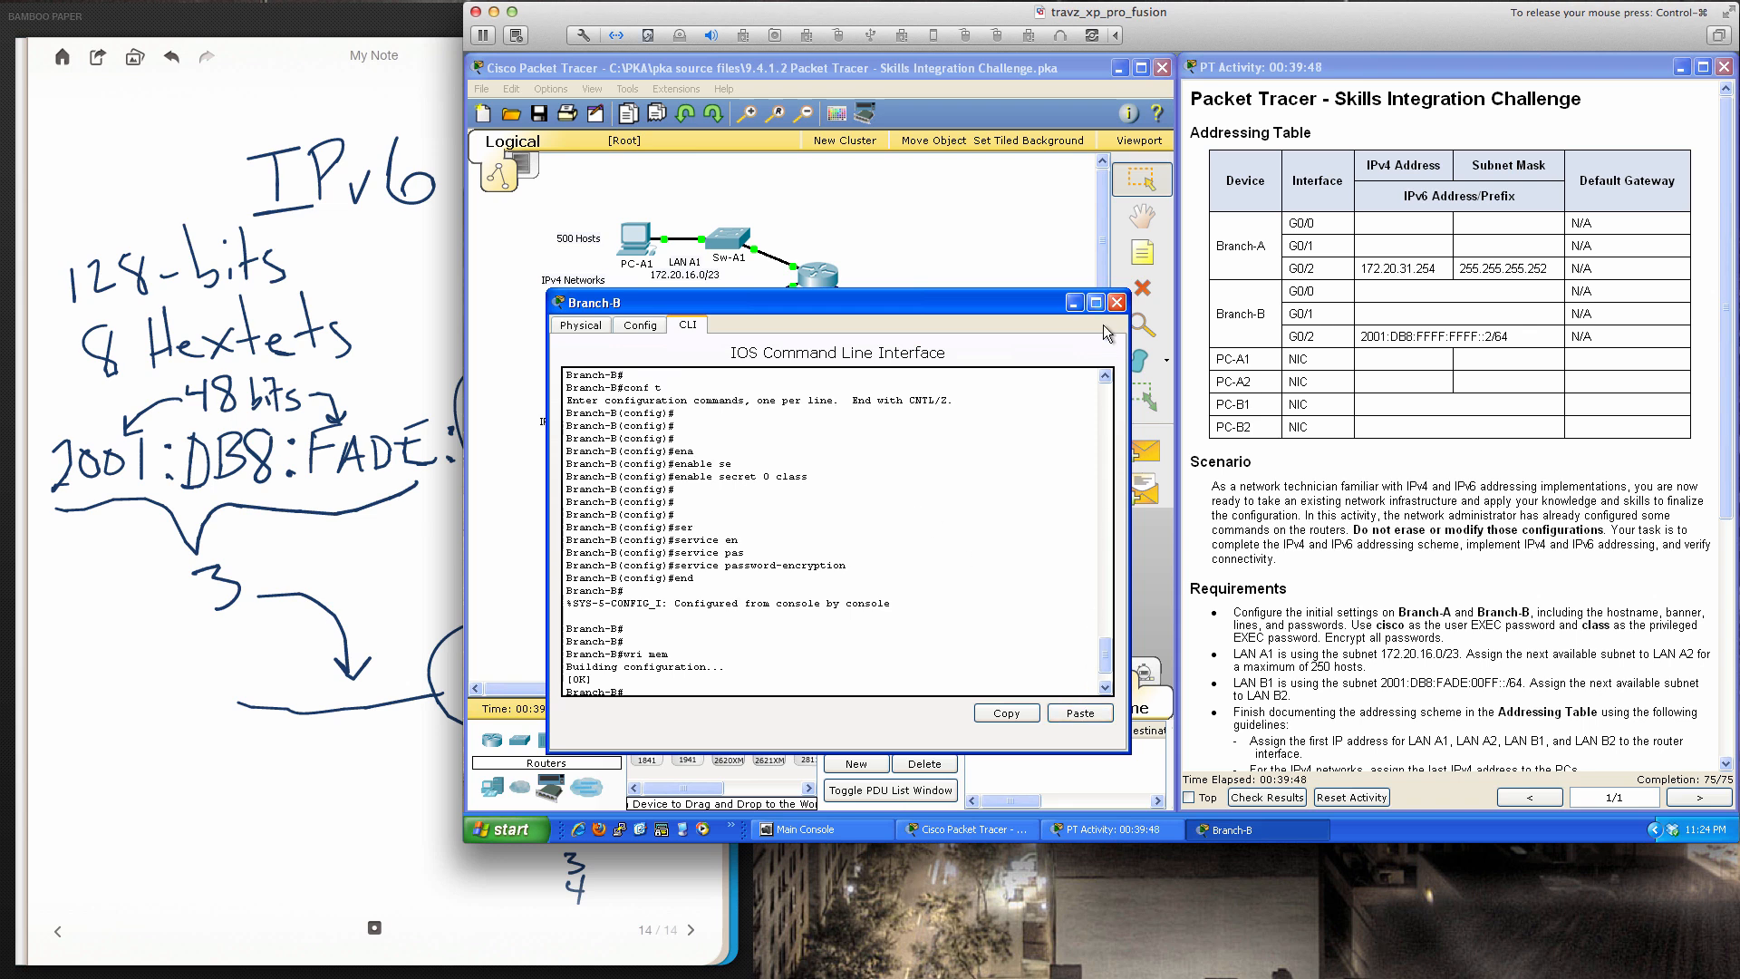
left_click(1118, 305)
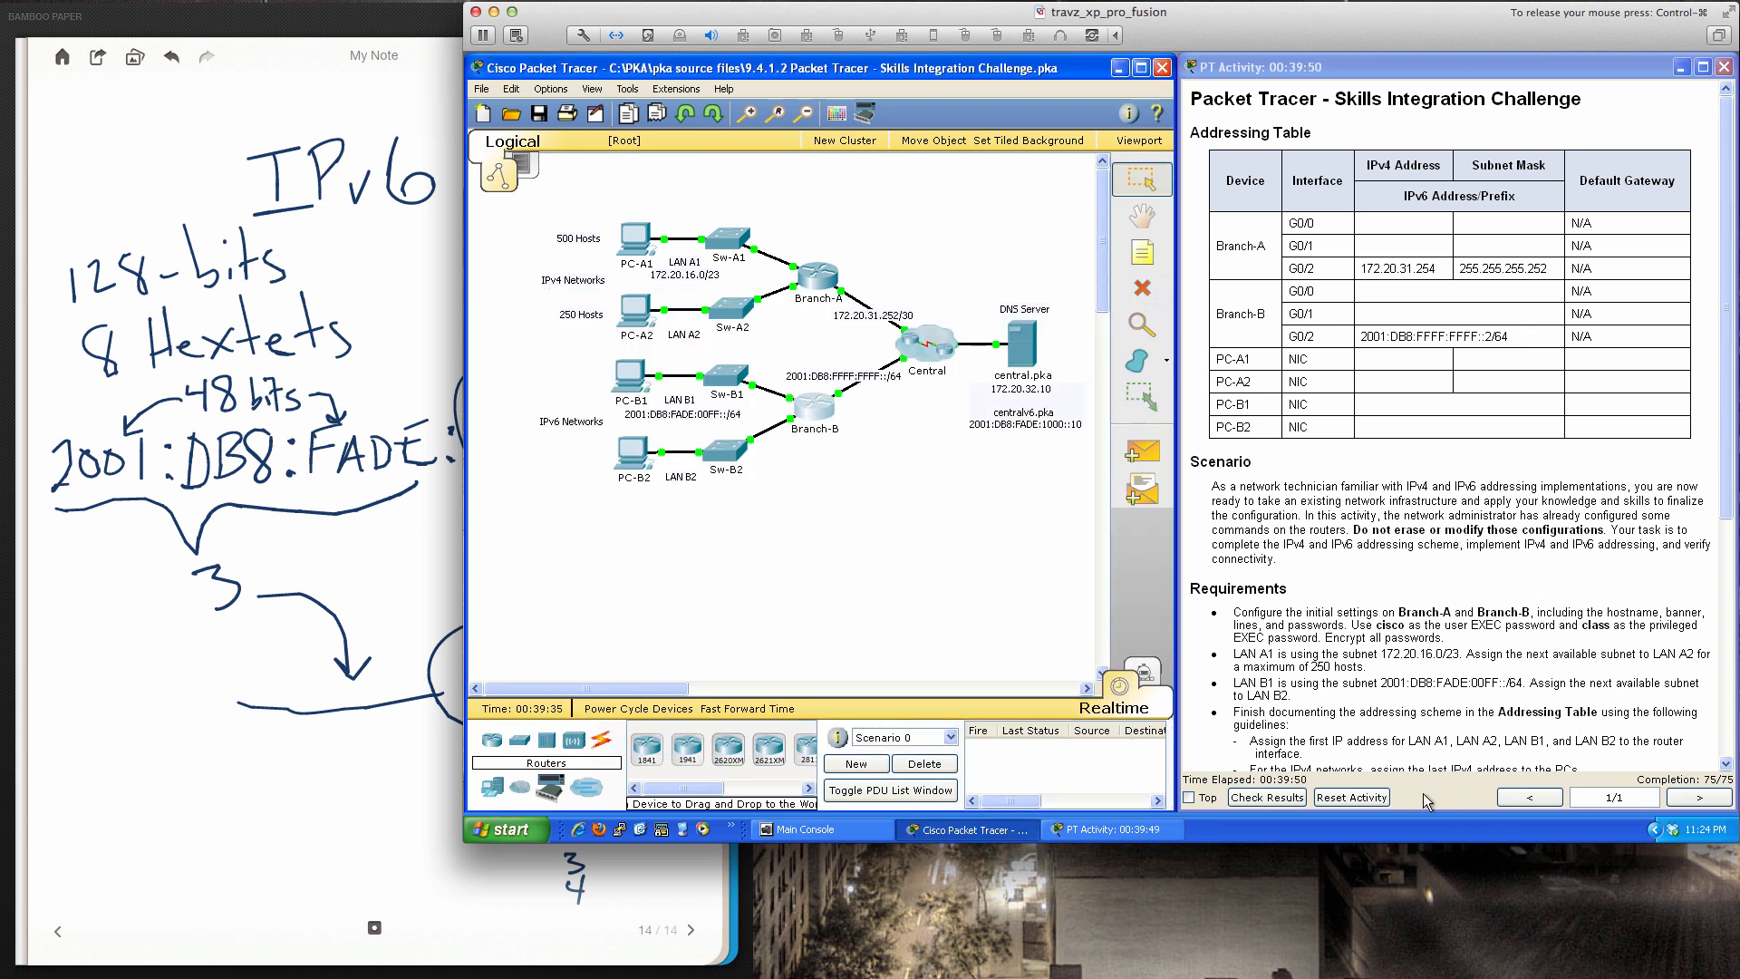
left_click(1281, 797)
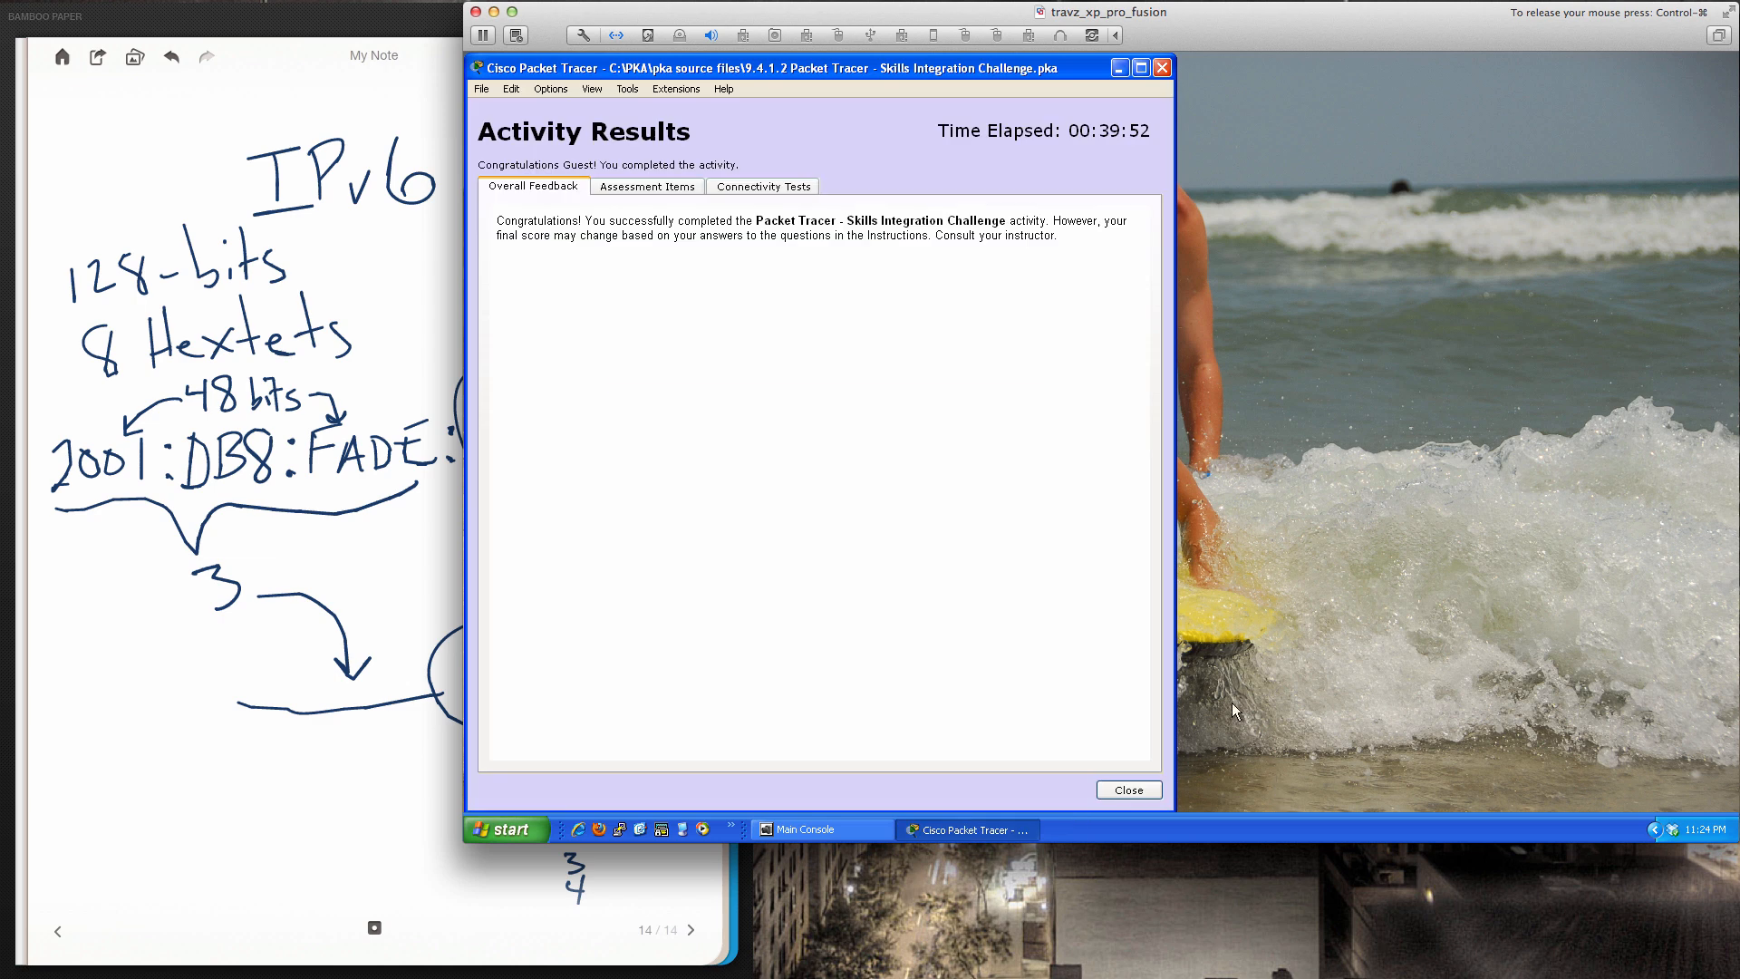
left_click(640, 187)
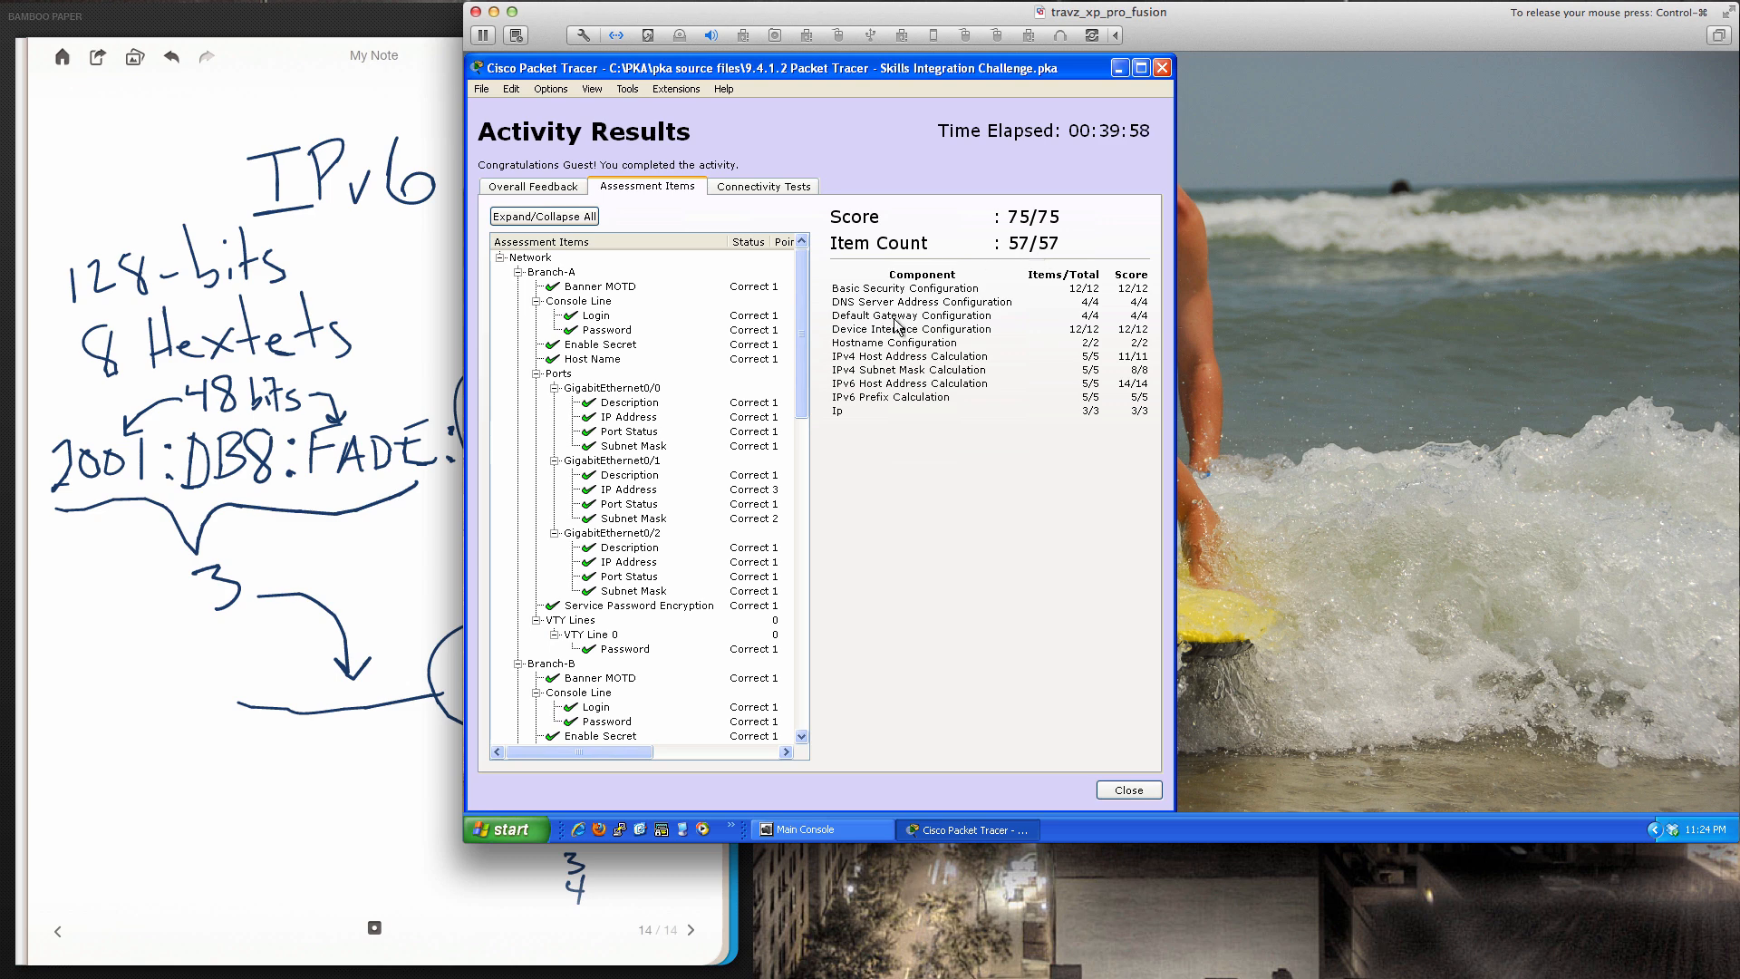
scroll(667, 505, "down", 1)
scroll(666, 498, "down", 15)
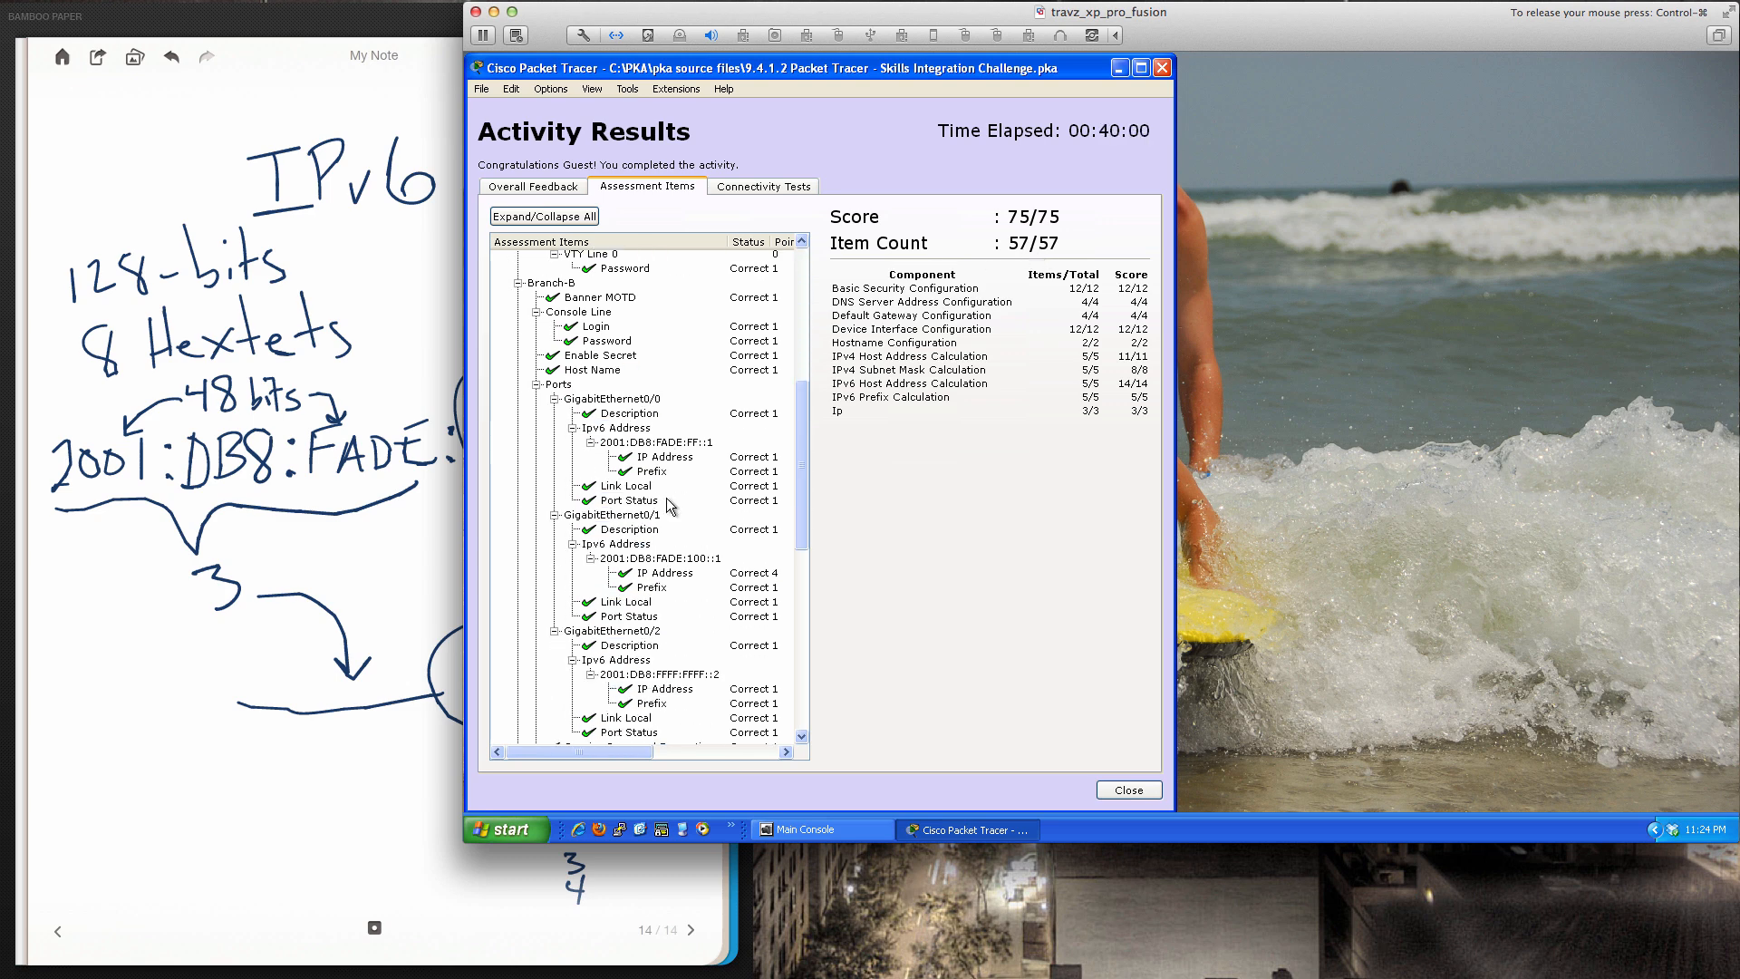
scroll(666, 497, "down", 2)
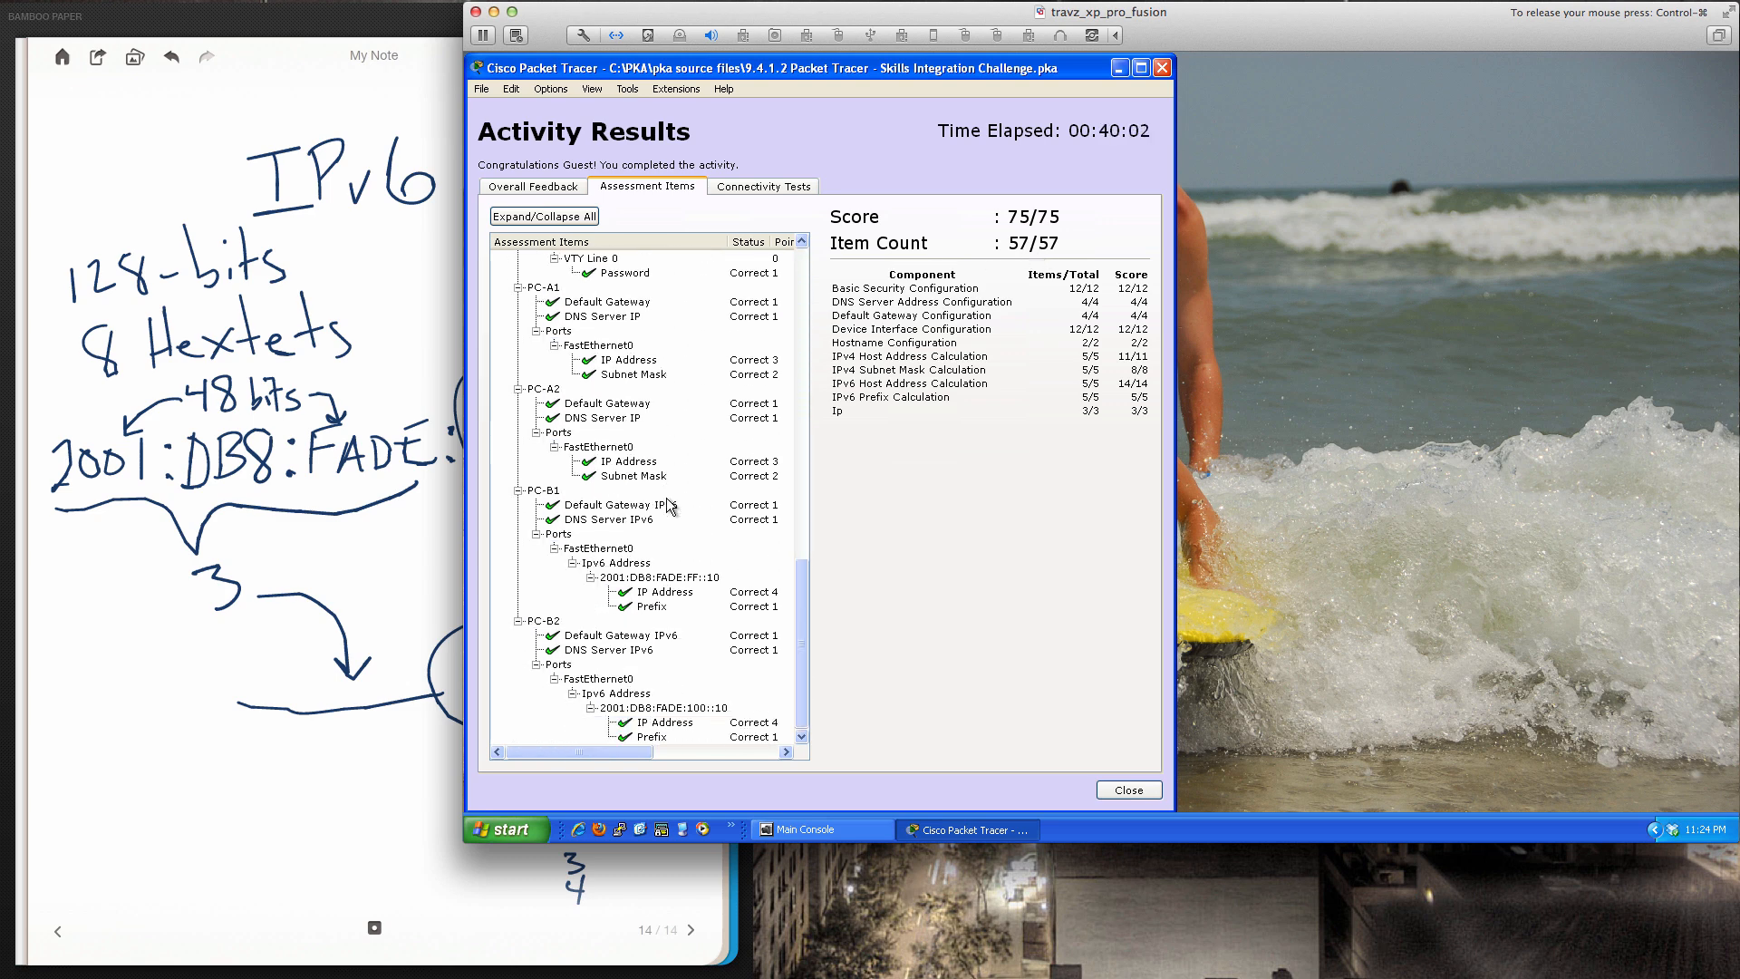
left_click(1128, 786)
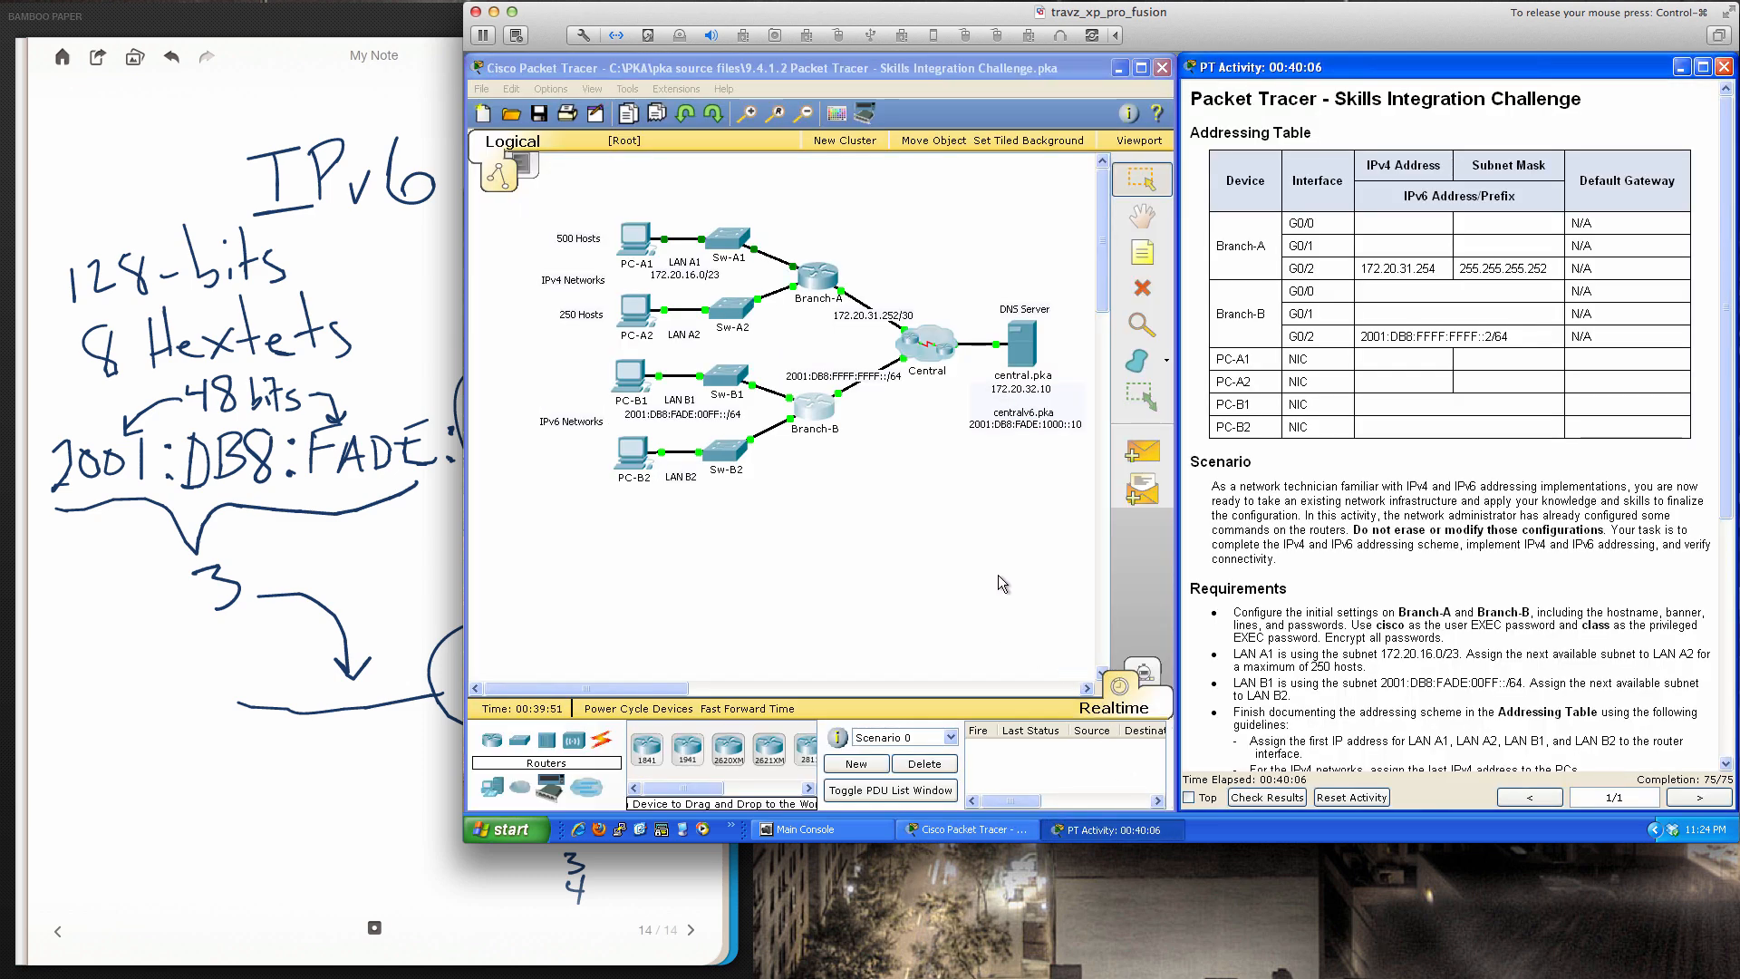